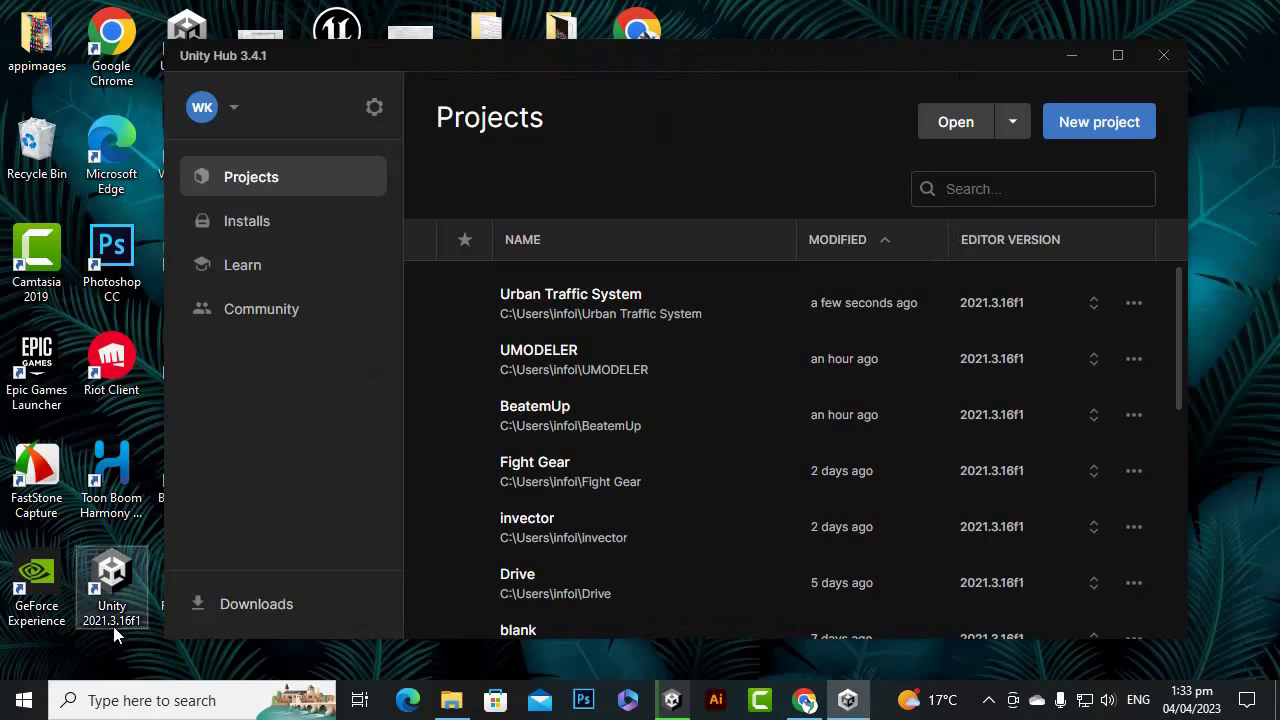
Browse to D:\Assets\DONE in File Explorer to find the Urban Traffic System 20182 package.
{"action": "left_click", "coordinate": [452, 702]}
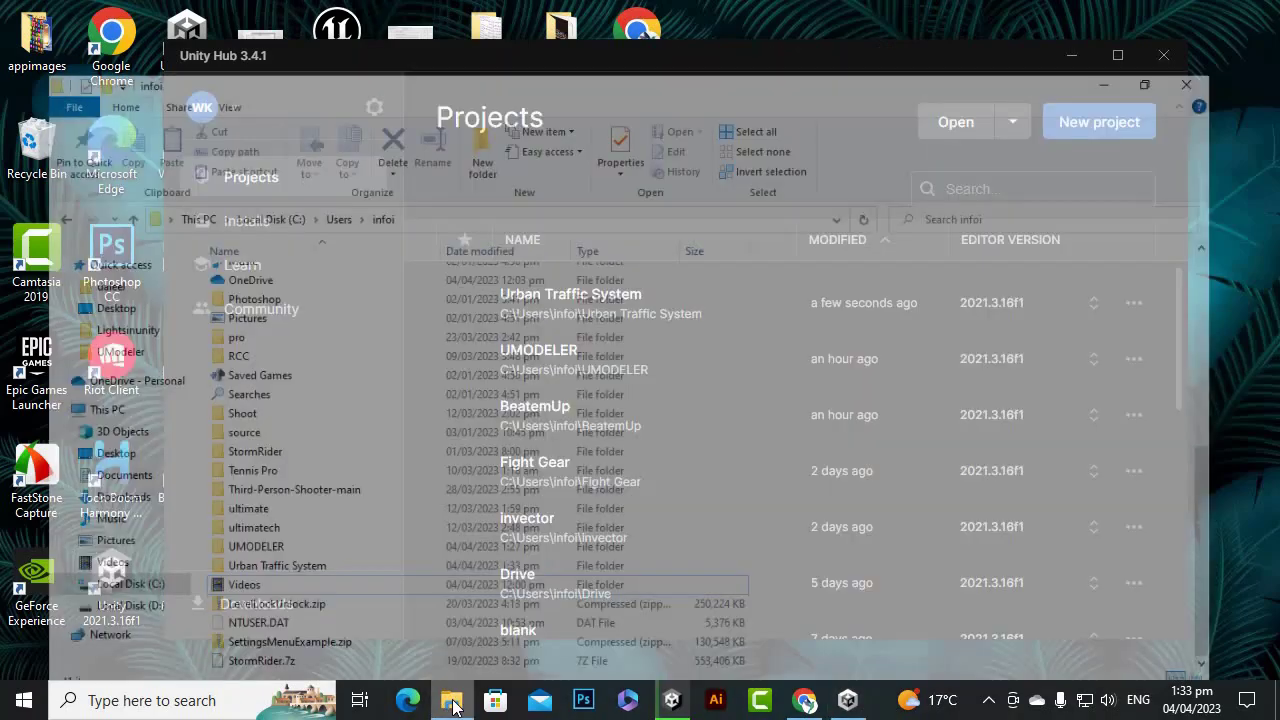
{"action": "left_click", "coordinate": [105, 588]}
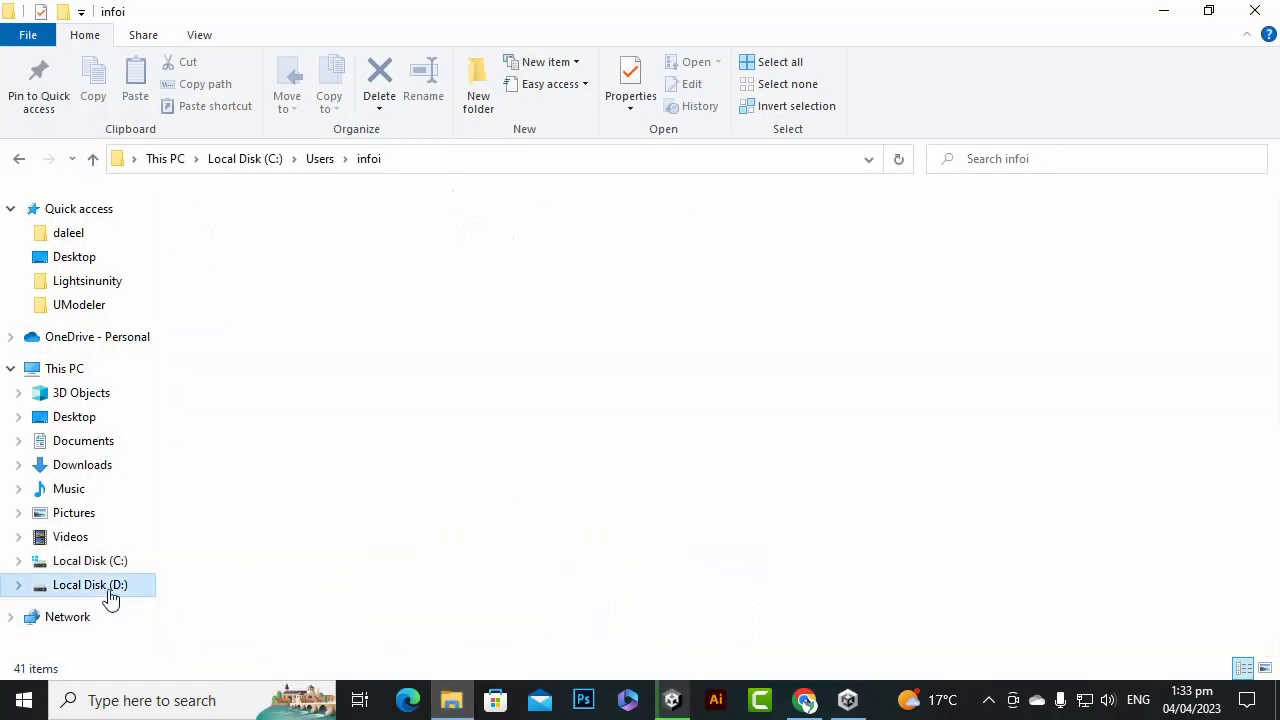
{"action": "double_click", "coordinate": [277, 225]}
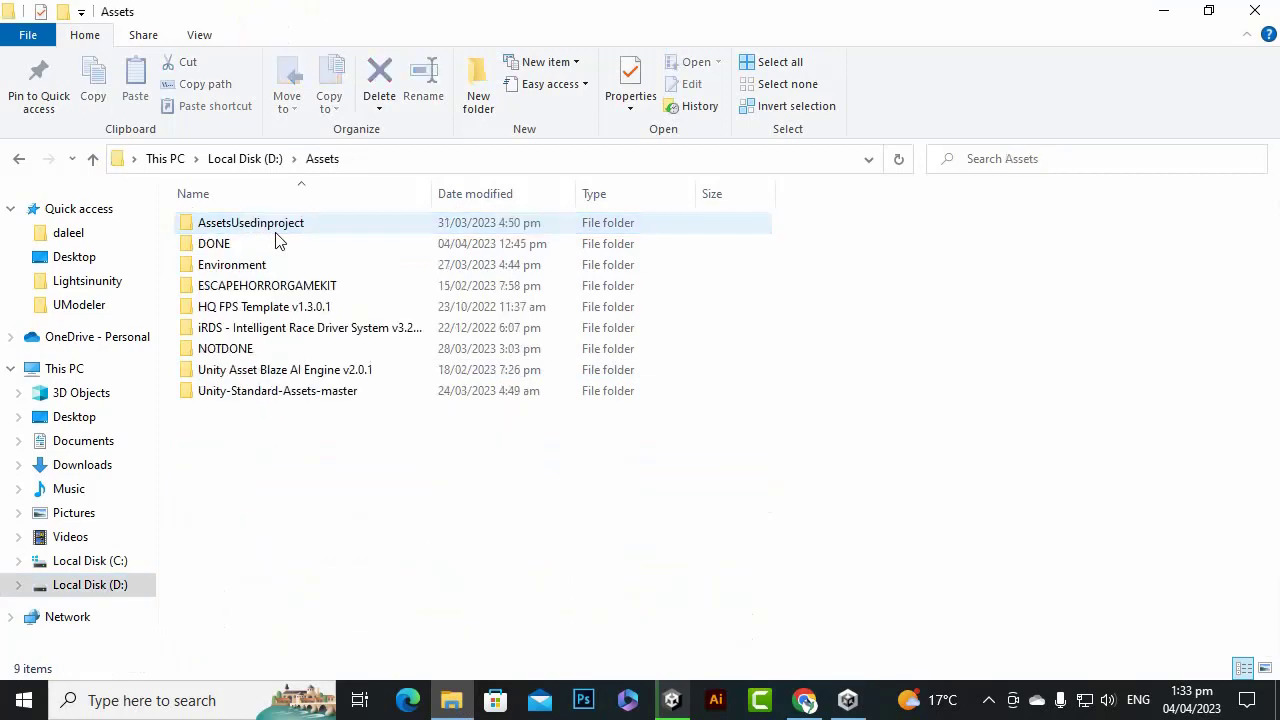
{"action": "double_click", "coordinate": [274, 243]}
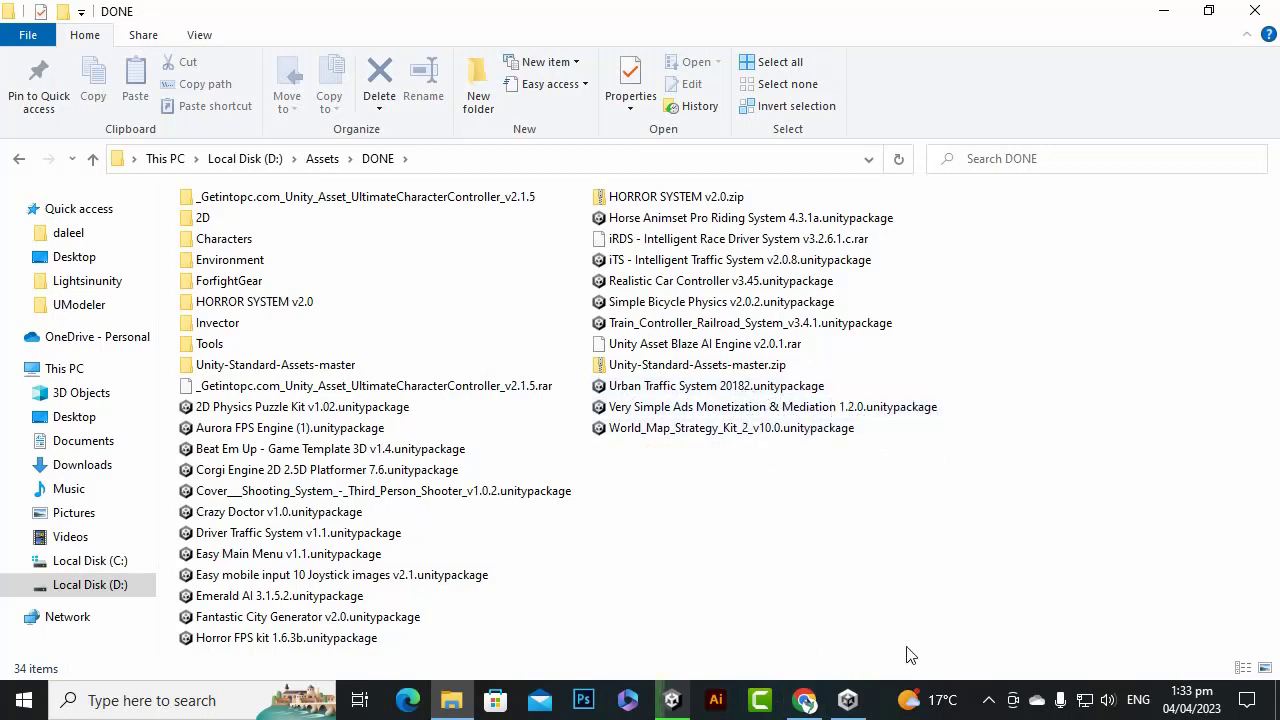
{"action": "left_click", "coordinate": [805, 700]}
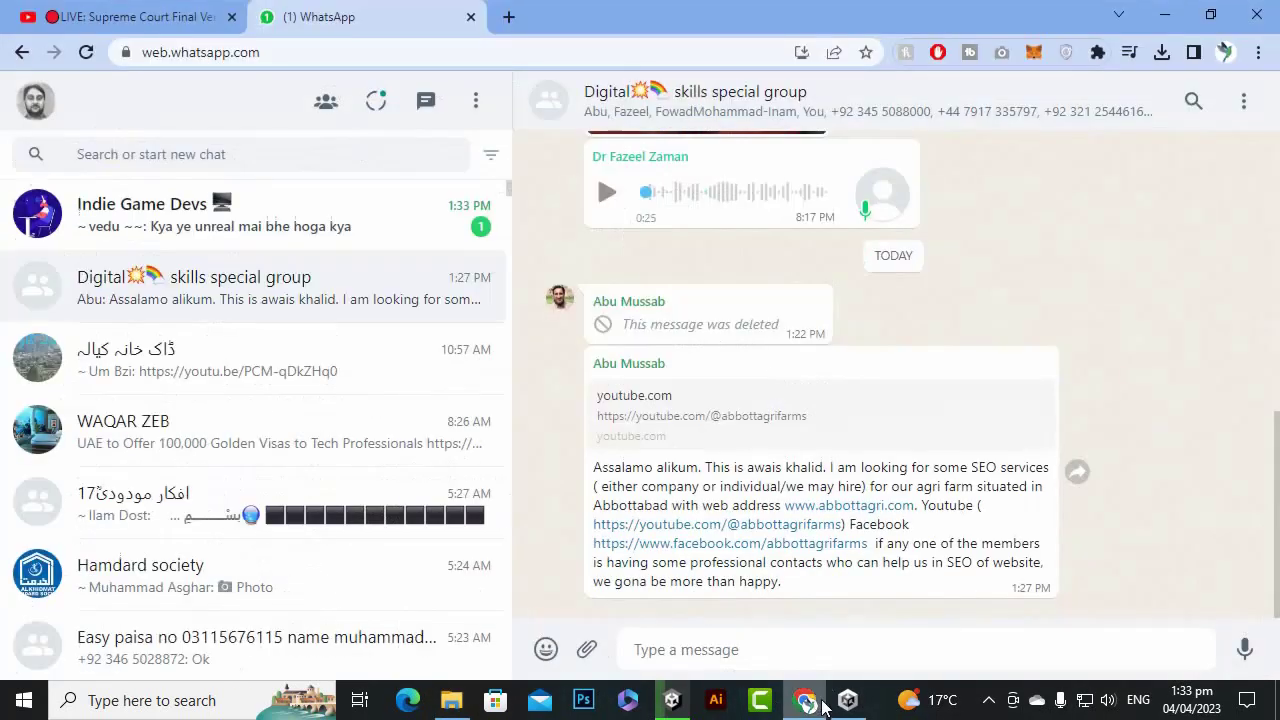
Search for the Urban Traffic System asset in a new Chrome tab.
{"action": "left_click", "coordinate": [508, 16]}
{"action": "type", "text": "u"}
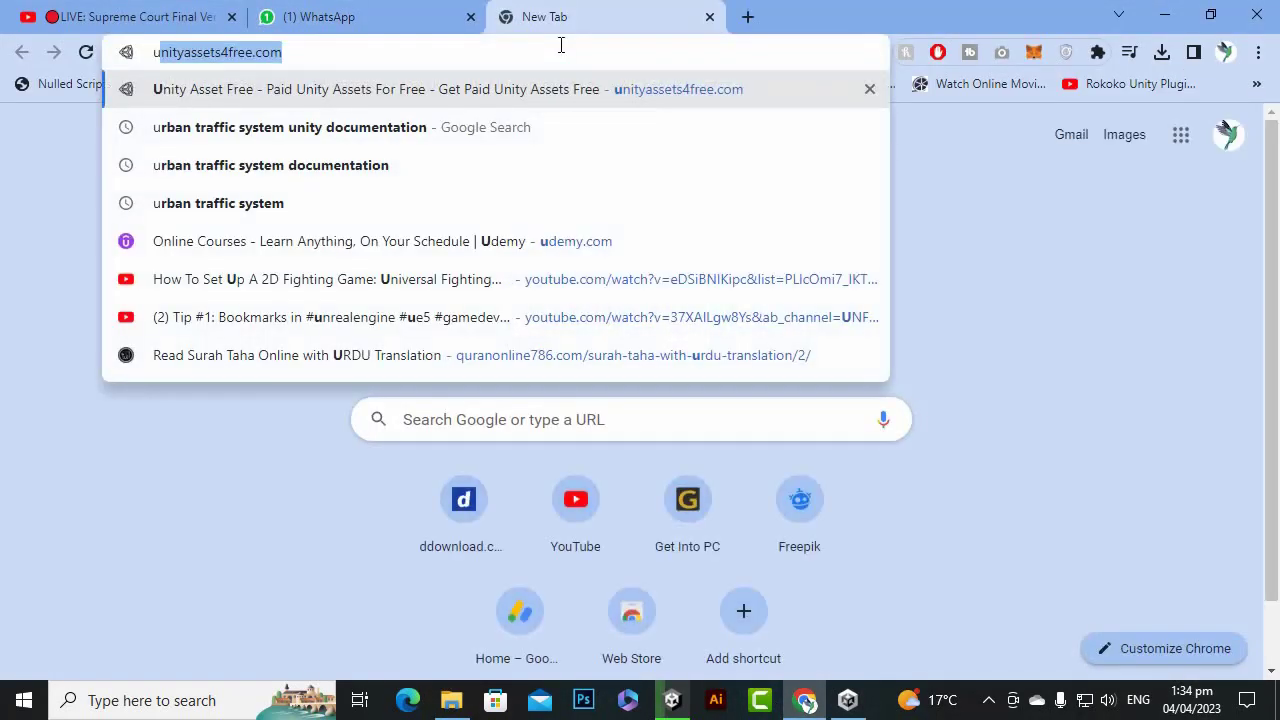
{"action": "type", "text": "rb"}
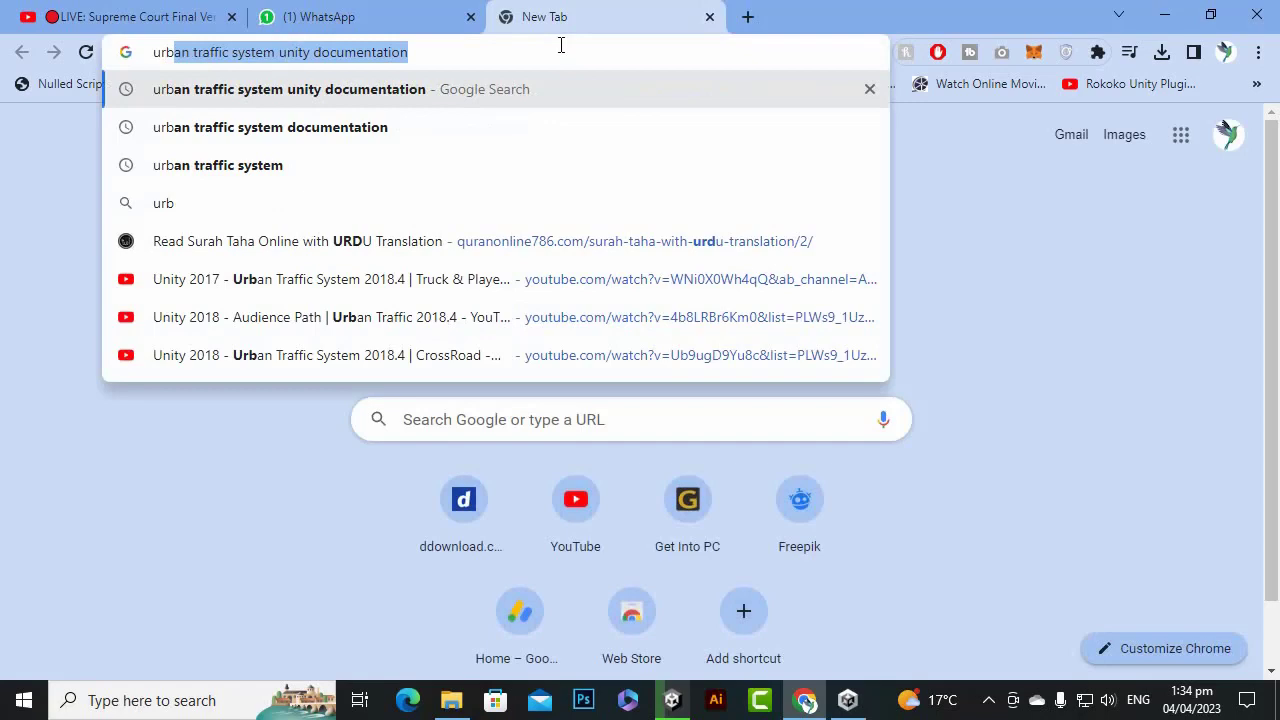
{"action": "key", "text": "Right"}
{"action": "key", "text": "BackSpace"}
{"action": "key", "text": "BackSpace"}
{"action": "key", "text": "BackSpace"}
{"action": "key", "text": "BackSpace"}
{"action": "key", "text": "BackSpace"}
{"action": "key", "text": "BackSpace"}
{"action": "key", "text": "BackSpace"}
{"action": "key", "text": "BackSpace"}
{"action": "key", "text": "BackSpace"}
{"action": "key", "text": "BackSpace"}
{"action": "key", "text": "BackSpace"}
{"action": "key", "text": "BackSpace"}
{"action": "key", "text": "BackSpace"}
{"action": "key", "text": "BackSpace"}
{"action": "key", "text": "BackSpace"}
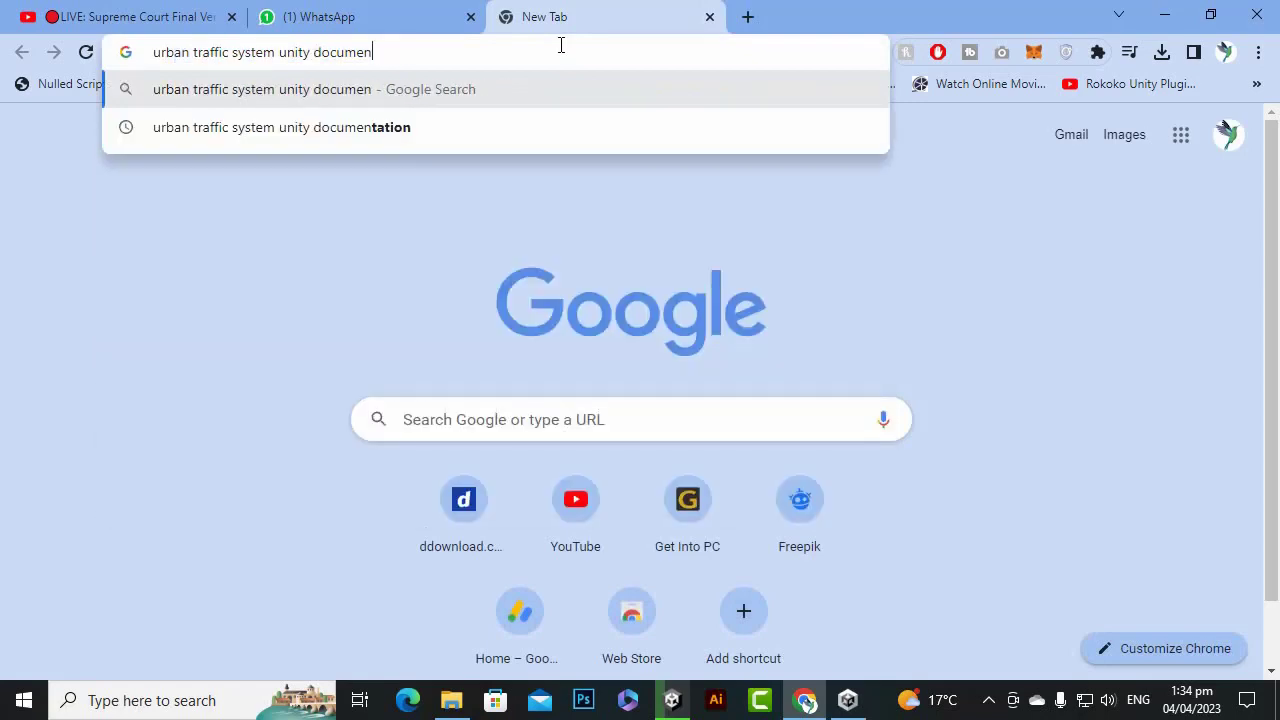
{"action": "type", "text": "t"}
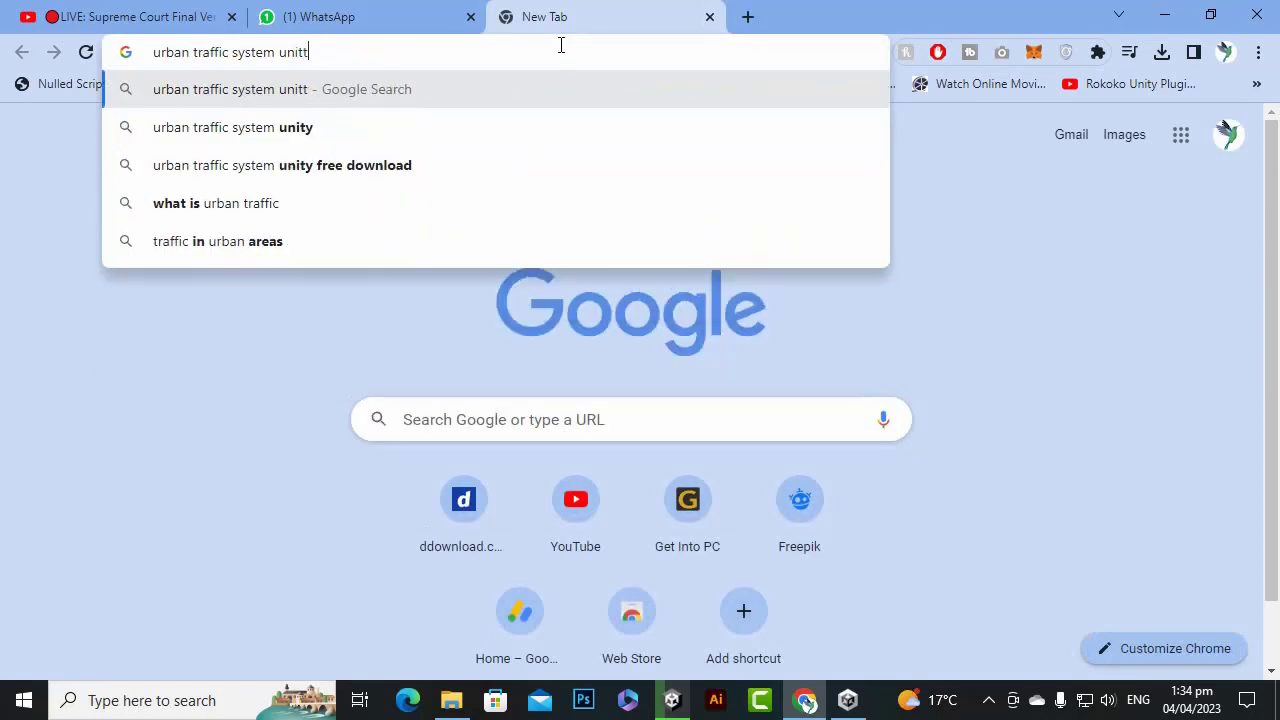
{"action": "key", "text": "BackSpace"}
{"action": "type", "text": "y documentation"}
{"action": "key", "text": "Return"}
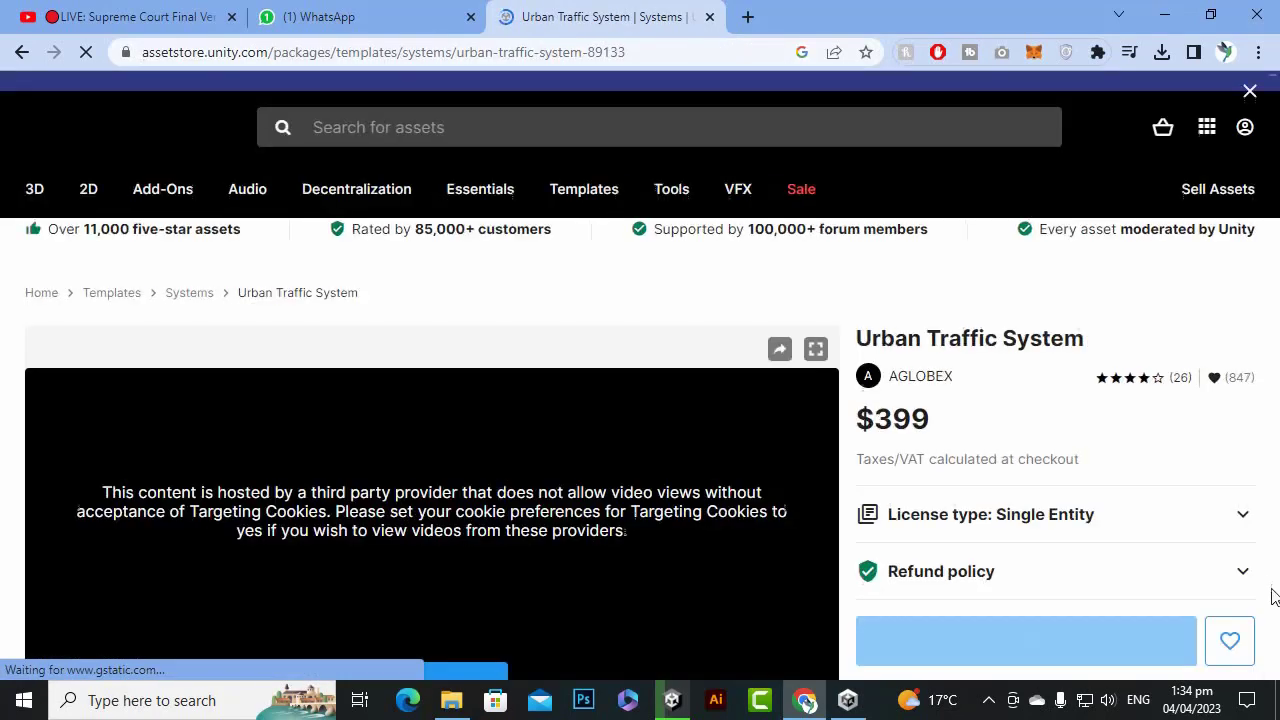
Review the $399 Asset Store page and its required Unity version, then minimize Chrome.
{"action": "scroll", "coordinate": [1148, 463], "scroll_direction": "down", "scroll_amount": 4}
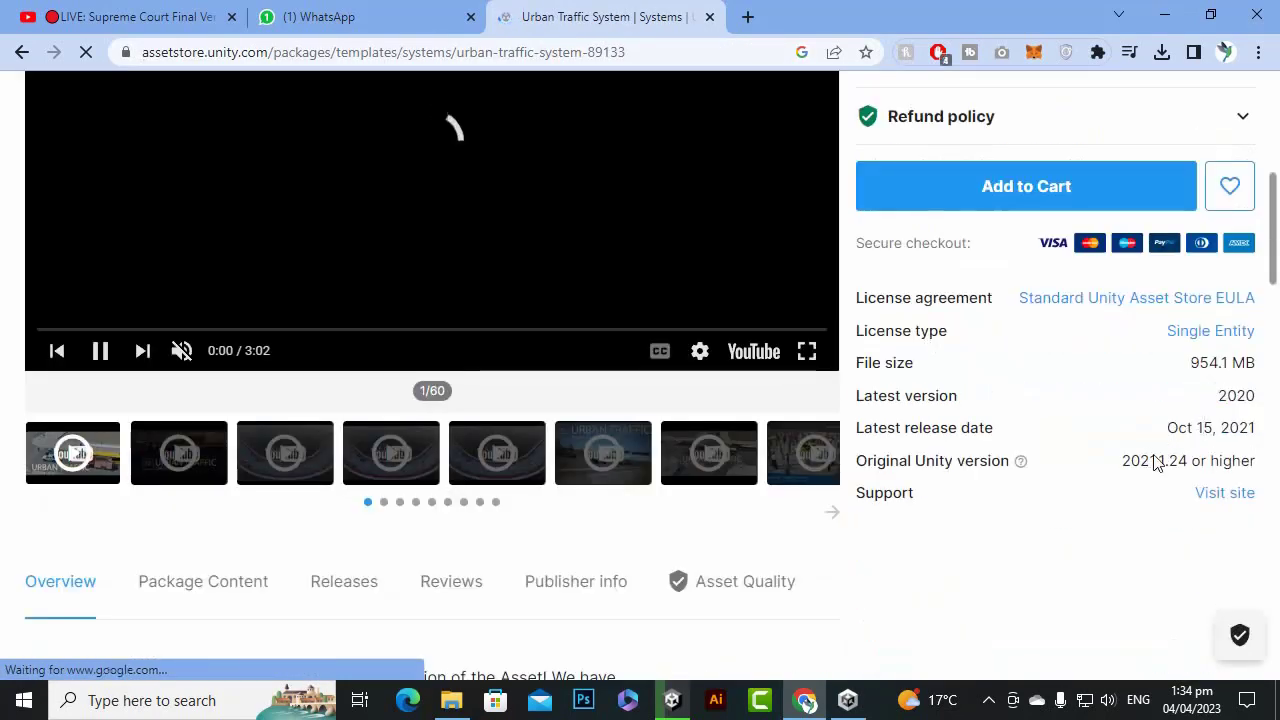
{"action": "scroll", "coordinate": [1138, 560], "scroll_direction": "down", "scroll_amount": 5}
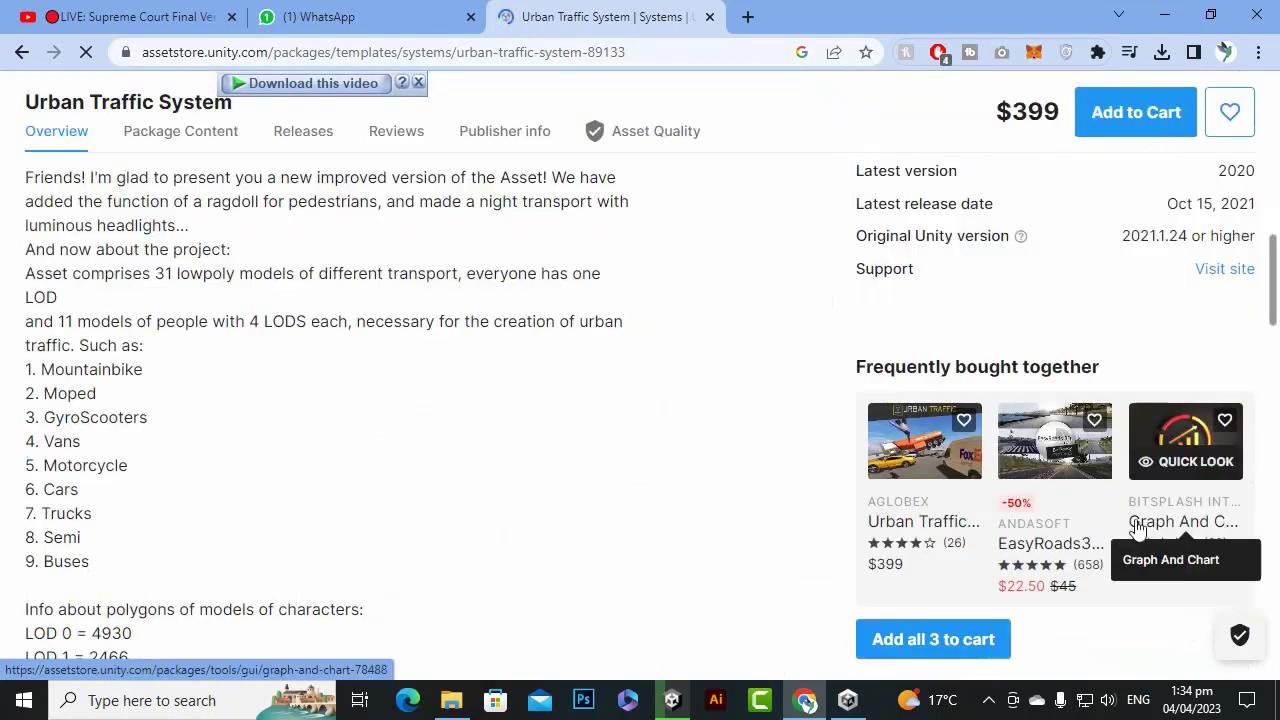
{"action": "left_click_drag", "start_coordinate": [1123, 240], "coordinate": [1250, 240]}
{"action": "scroll", "coordinate": [477, 540], "scroll_direction": "up", "scroll_amount": 10}
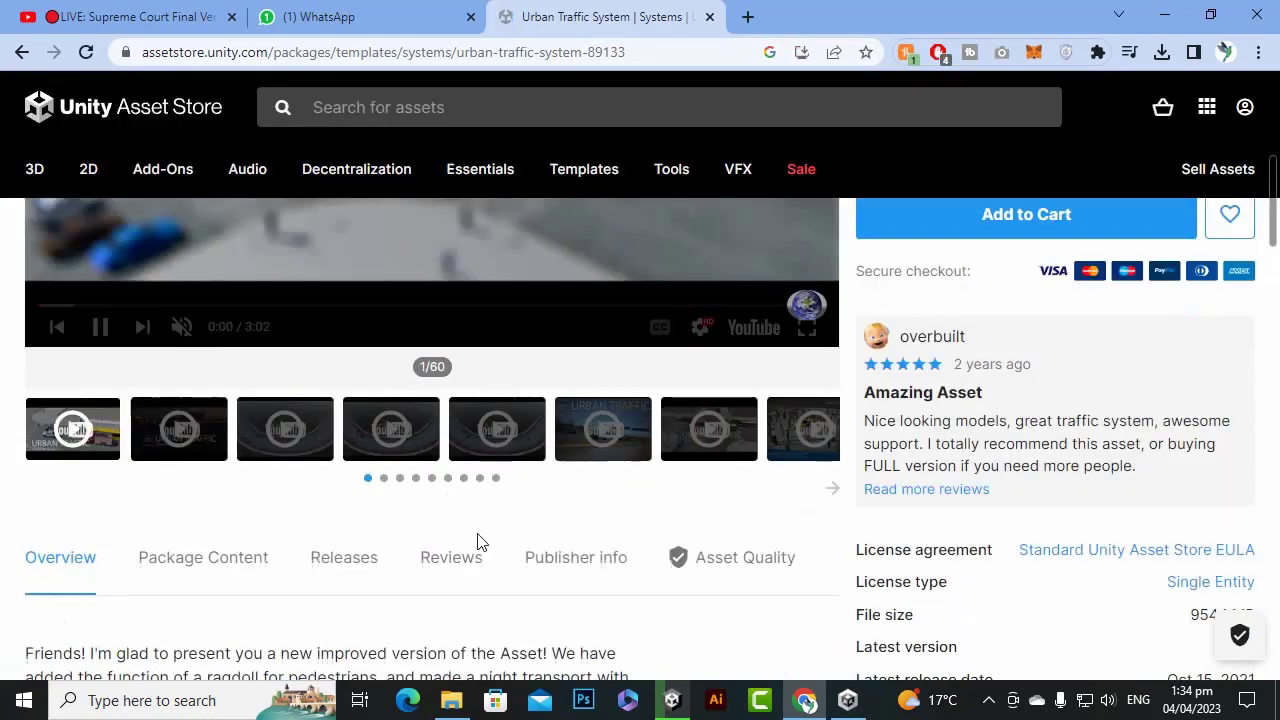
{"action": "scroll", "coordinate": [477, 540], "scroll_direction": "down", "scroll_amount": 4}
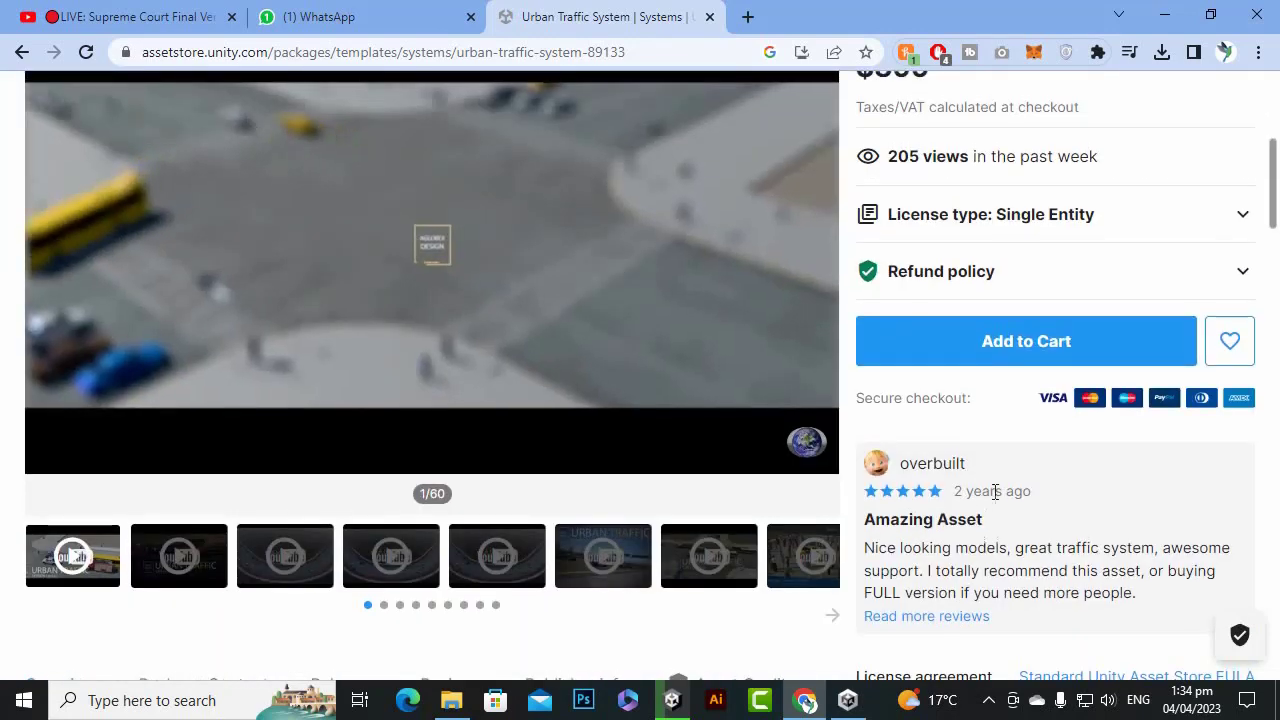
{"action": "scroll", "coordinate": [1037, 408], "scroll_direction": "up", "scroll_amount": 3}
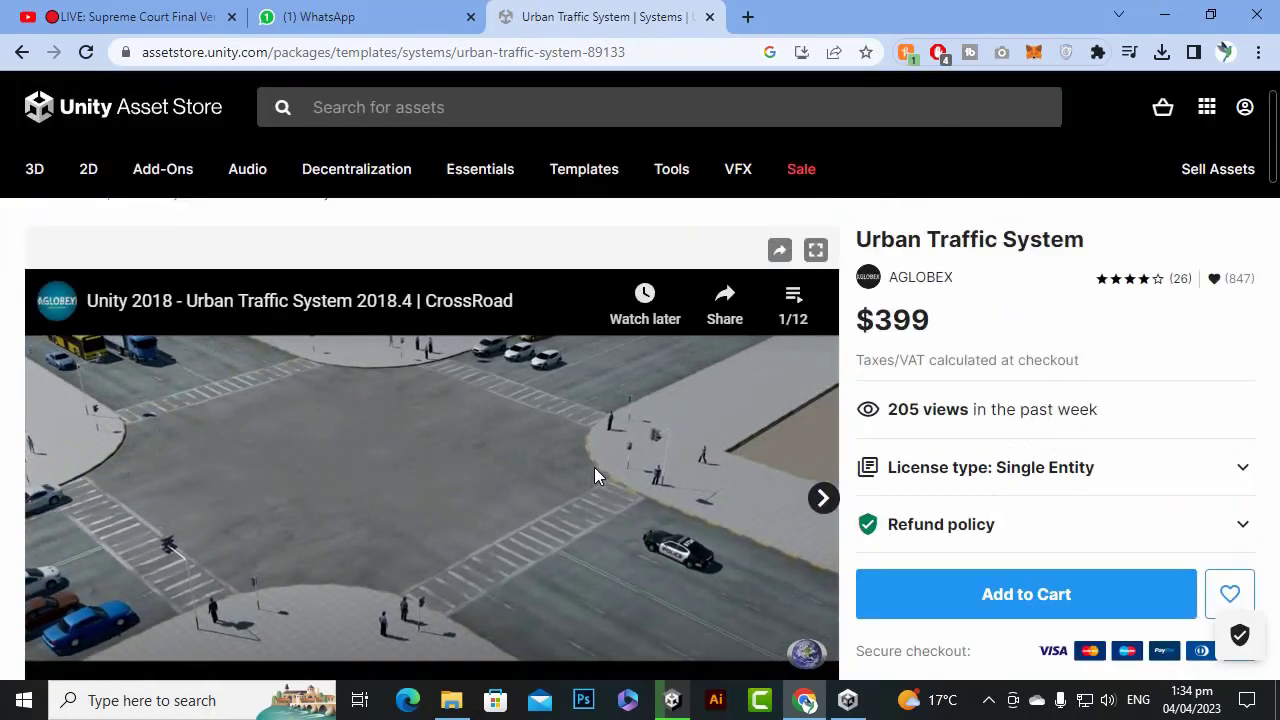
{"action": "left_click", "coordinate": [1143, 18]}
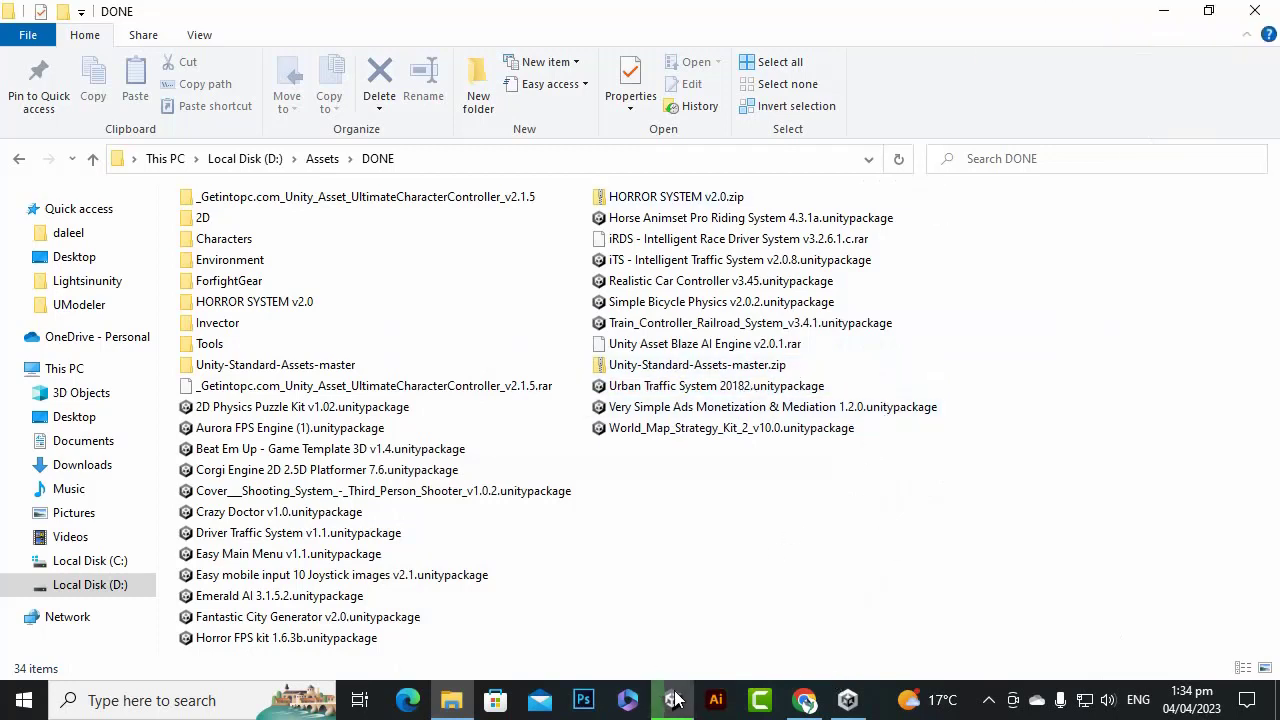
Drop Urban Traffic System 20182.unitypackage from Explorer into the Unity editor.
{"action": "mouse_move", "coordinate": [673, 700]}
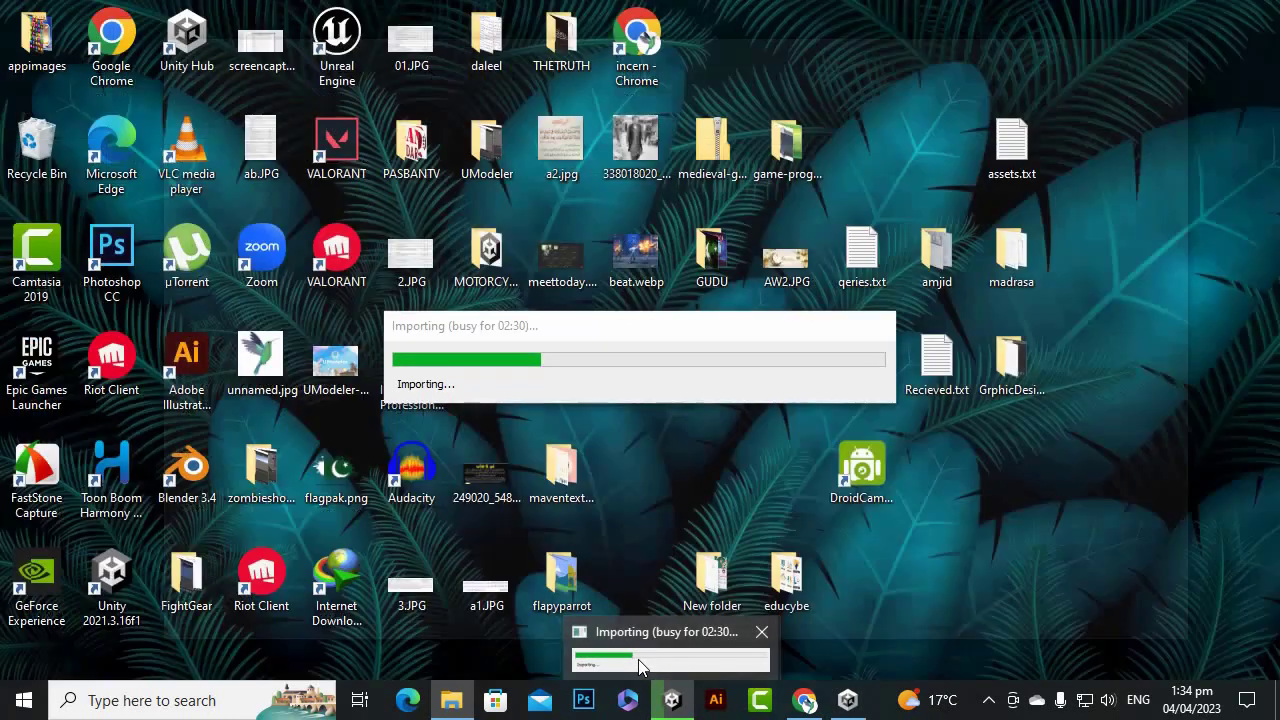
{"action": "left_click", "coordinate": [670, 648]}
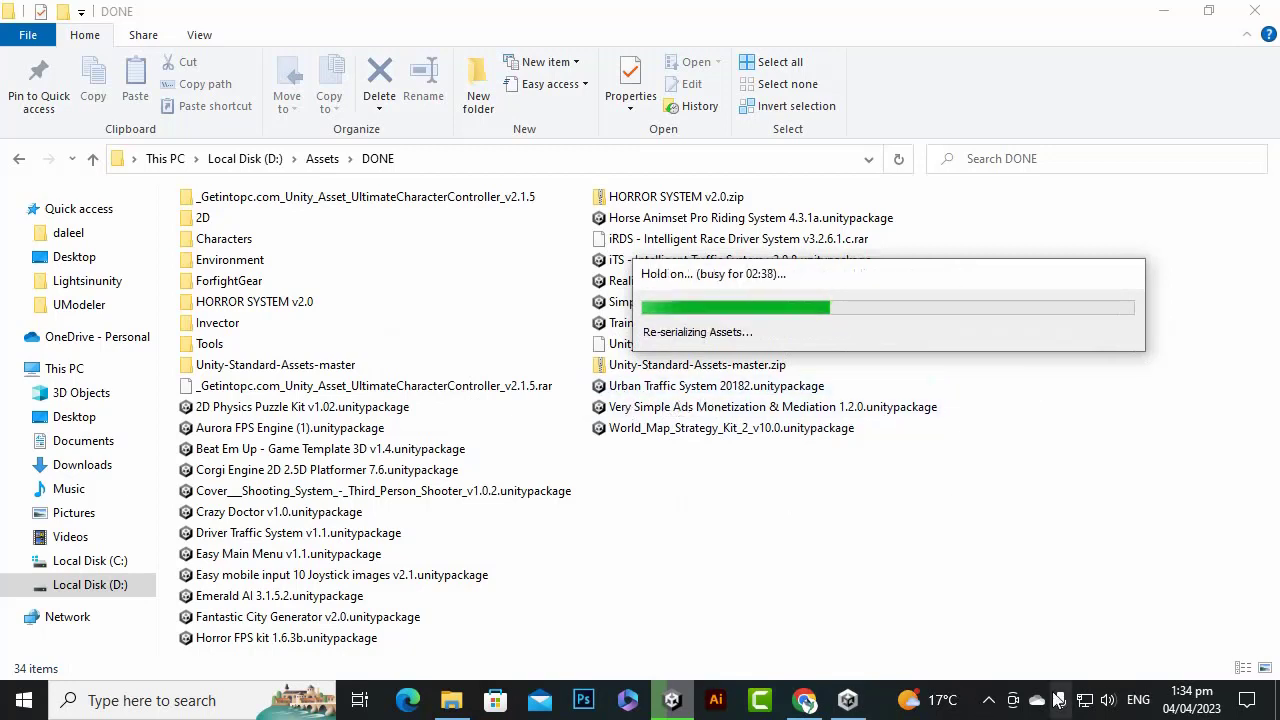
{"action": "left_click", "coordinate": [988, 700]}
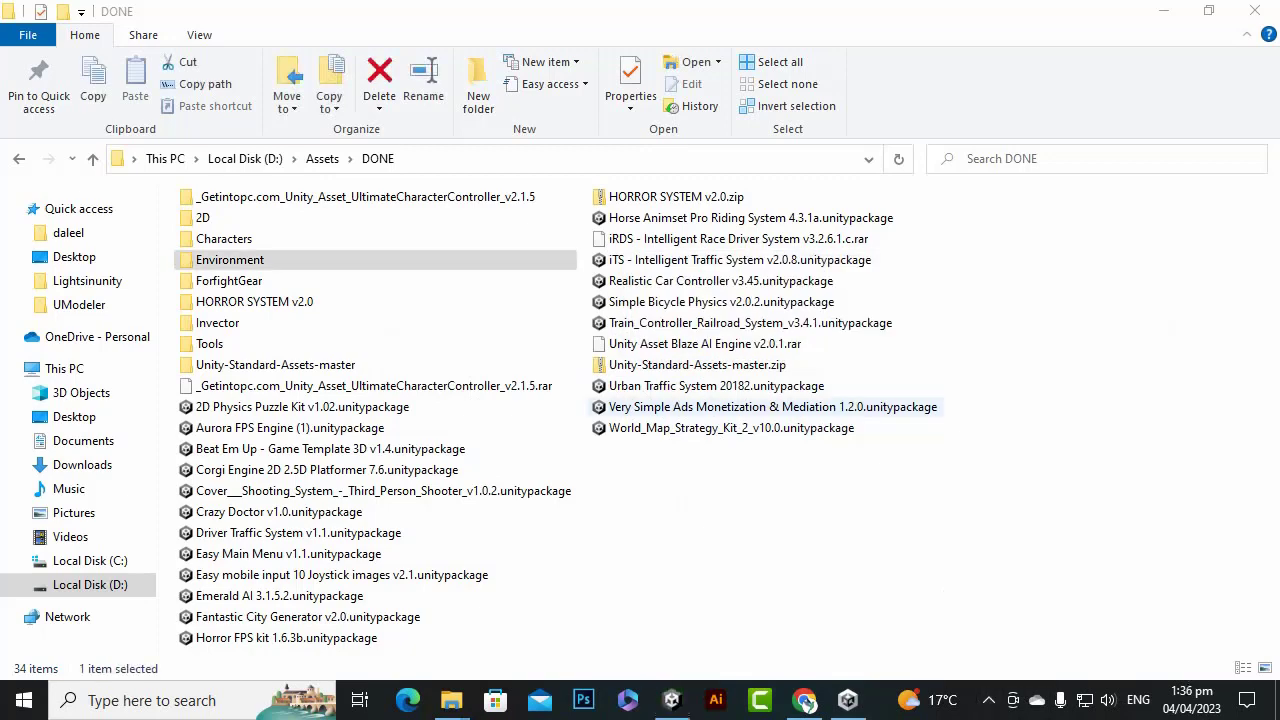
{"action": "left_click_drag", "start_coordinate": [650, 390], "coordinate": [539, 580]}
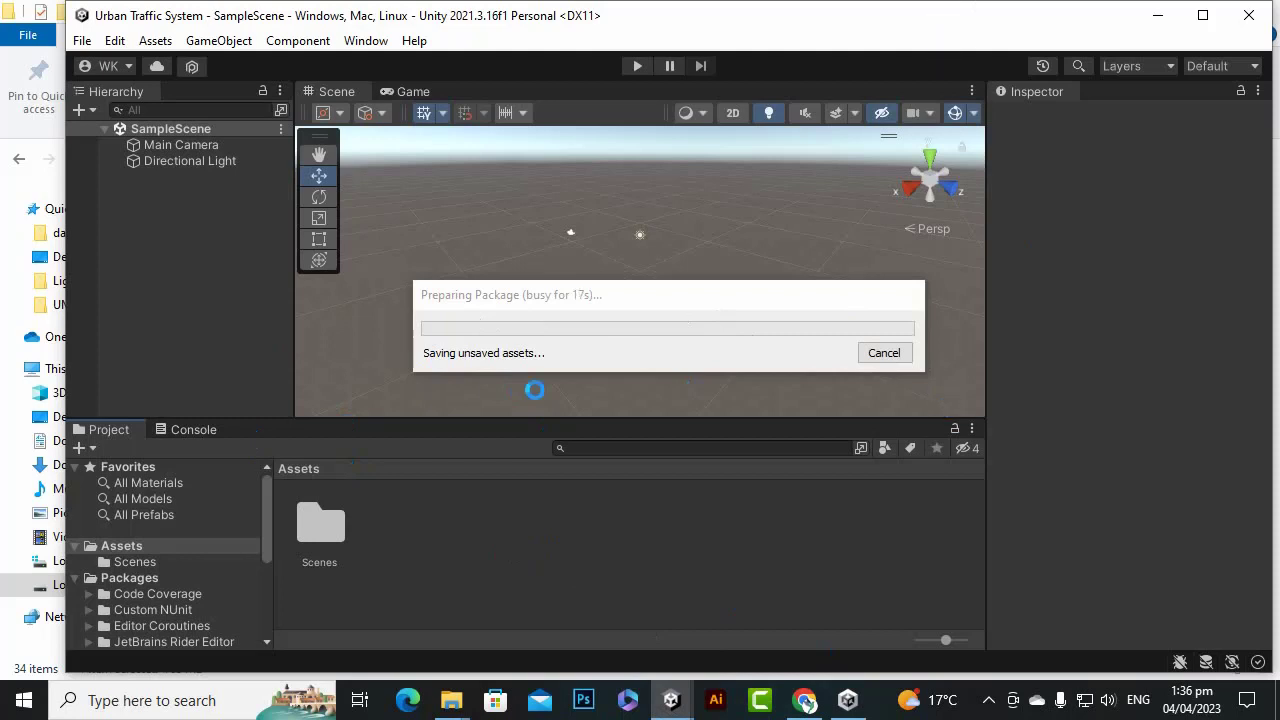
Accept the import warning and import all files of the Urban Traffic System 20182 package.
{"action": "left_click", "coordinate": [988, 700]}
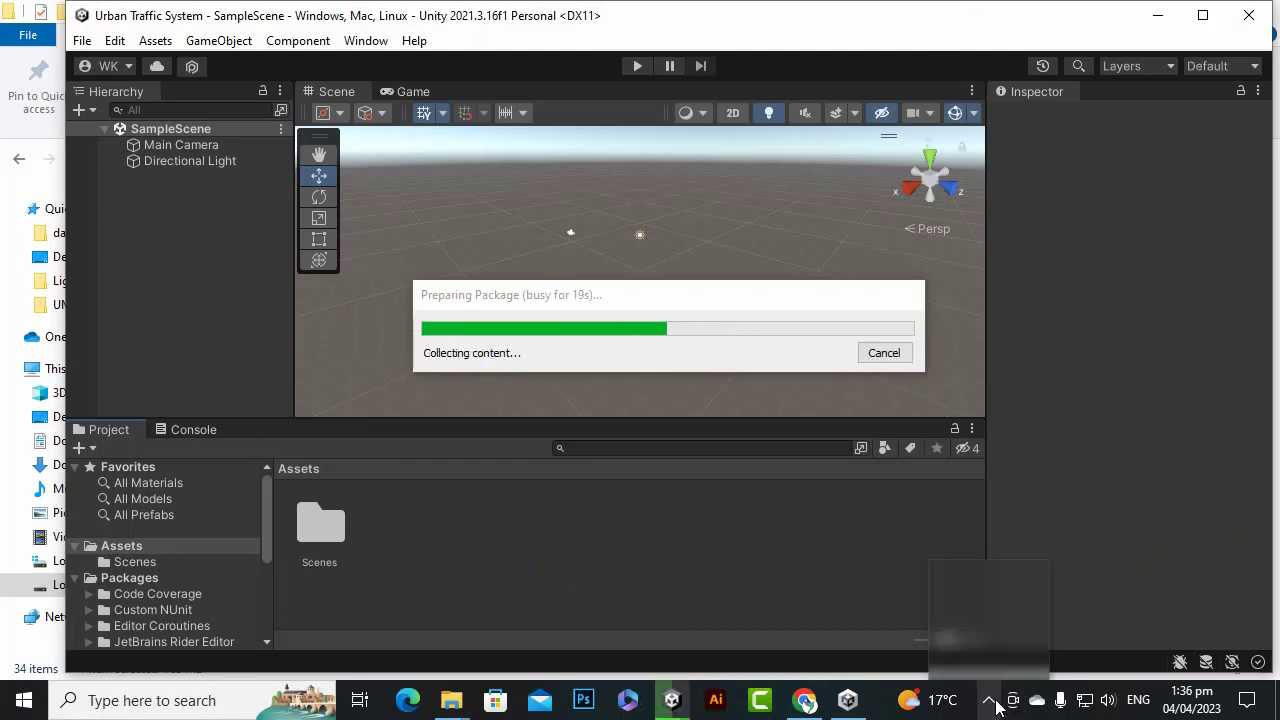
{"action": "left_click", "coordinate": [646, 394]}
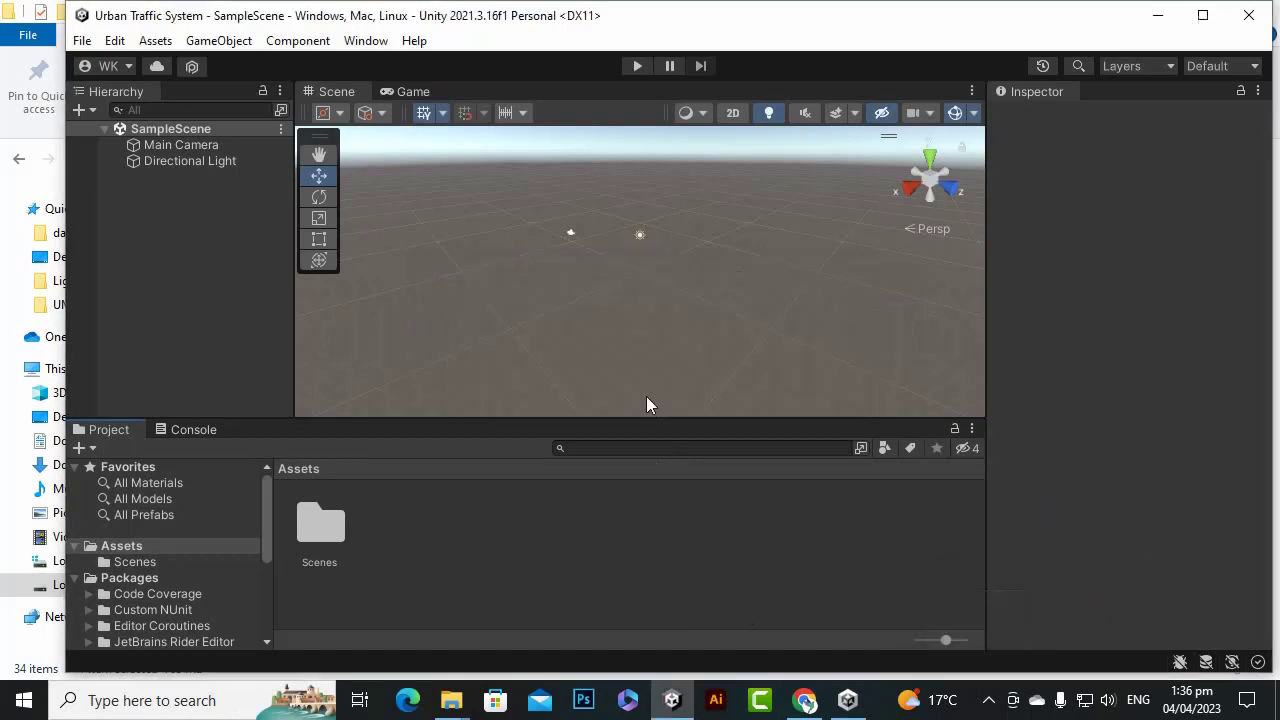
{"action": "scroll", "coordinate": [400, 420], "scroll_direction": "down", "scroll_amount": 5}
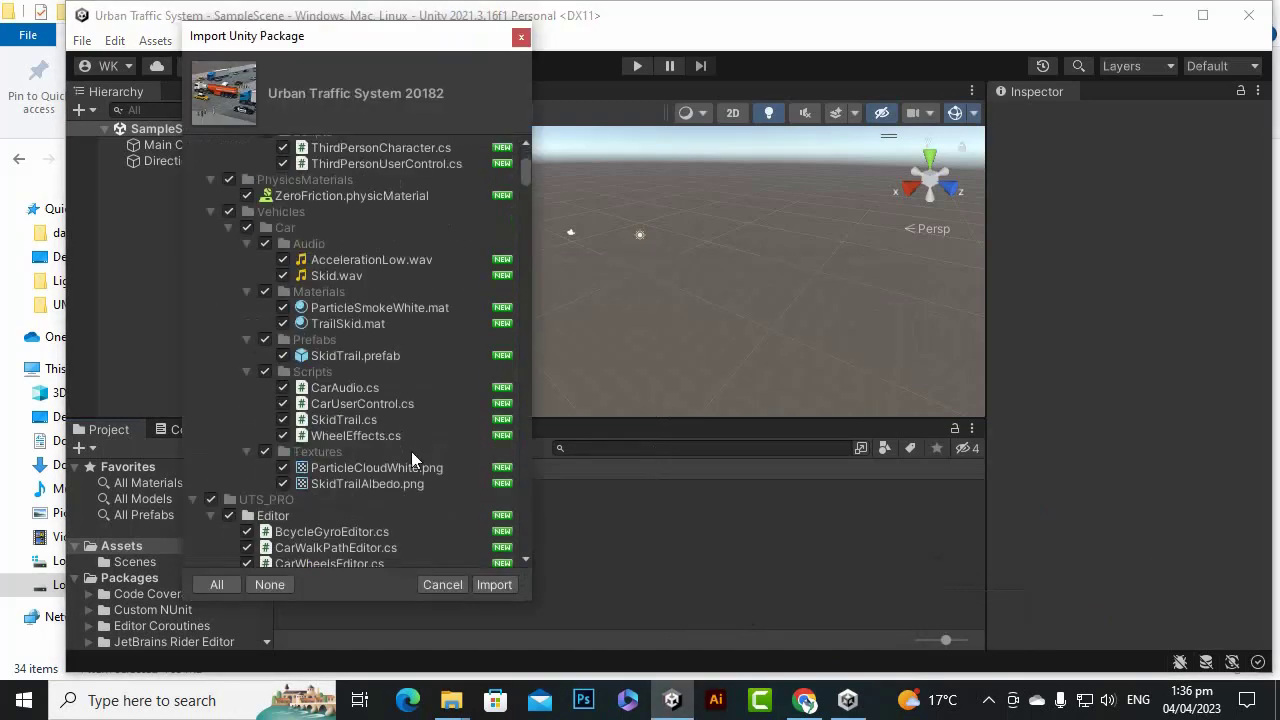
{"action": "scroll", "coordinate": [506, 370], "scroll_direction": "down", "scroll_amount": 5}
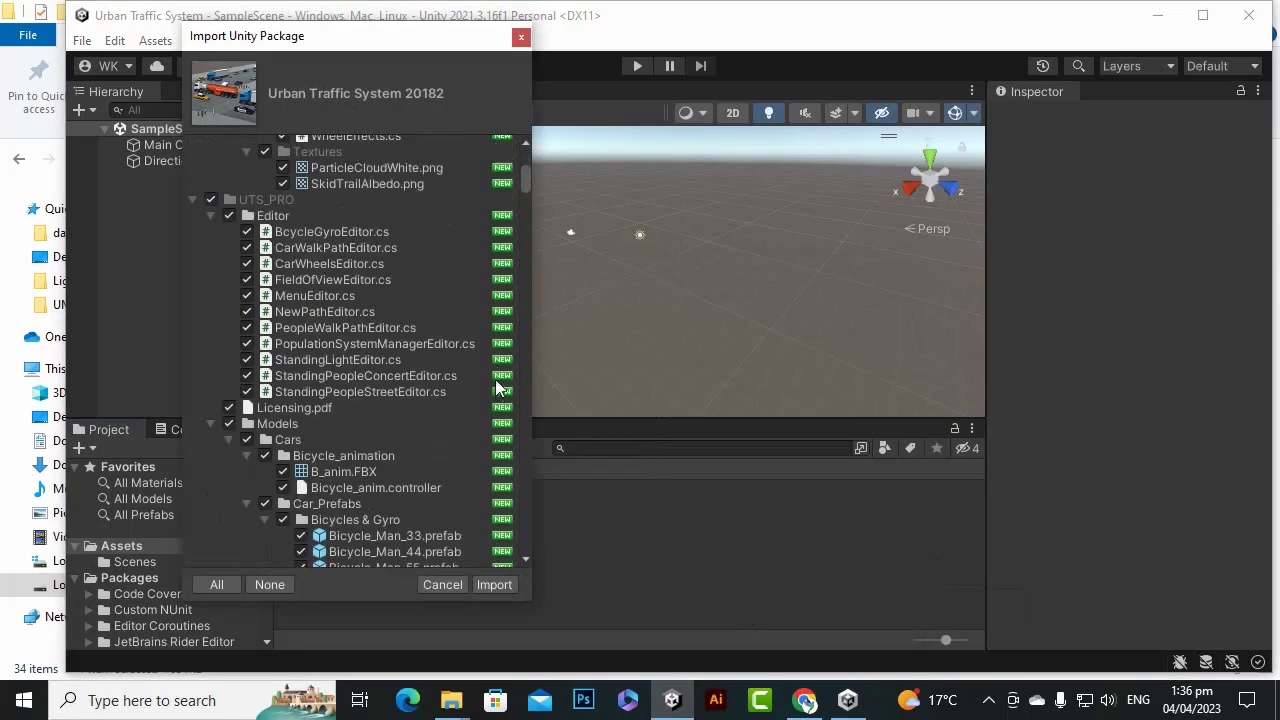
{"action": "left_click", "coordinate": [495, 585]}
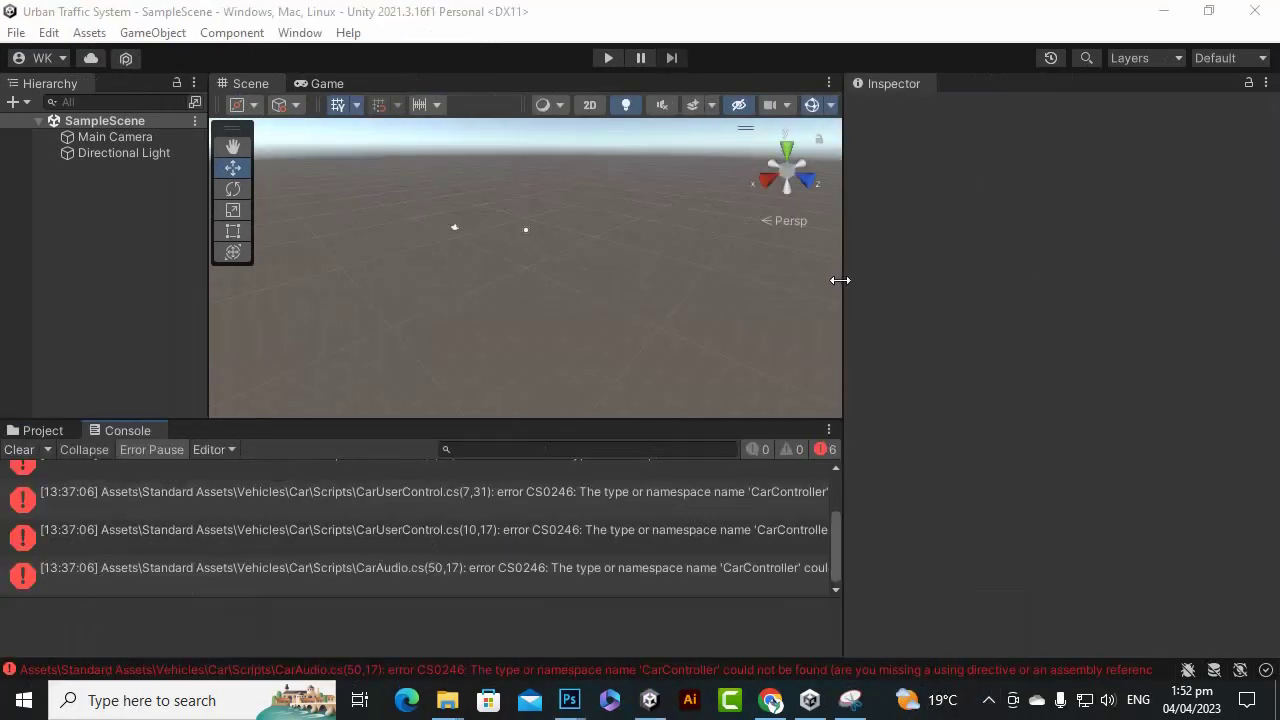
Widen the Scene view and Console, and try Play to reveal six CrossPlatformInput/CarController errors.
{"action": "left_click_drag", "start_coordinate": [838, 280], "coordinate": [1010, 298]}
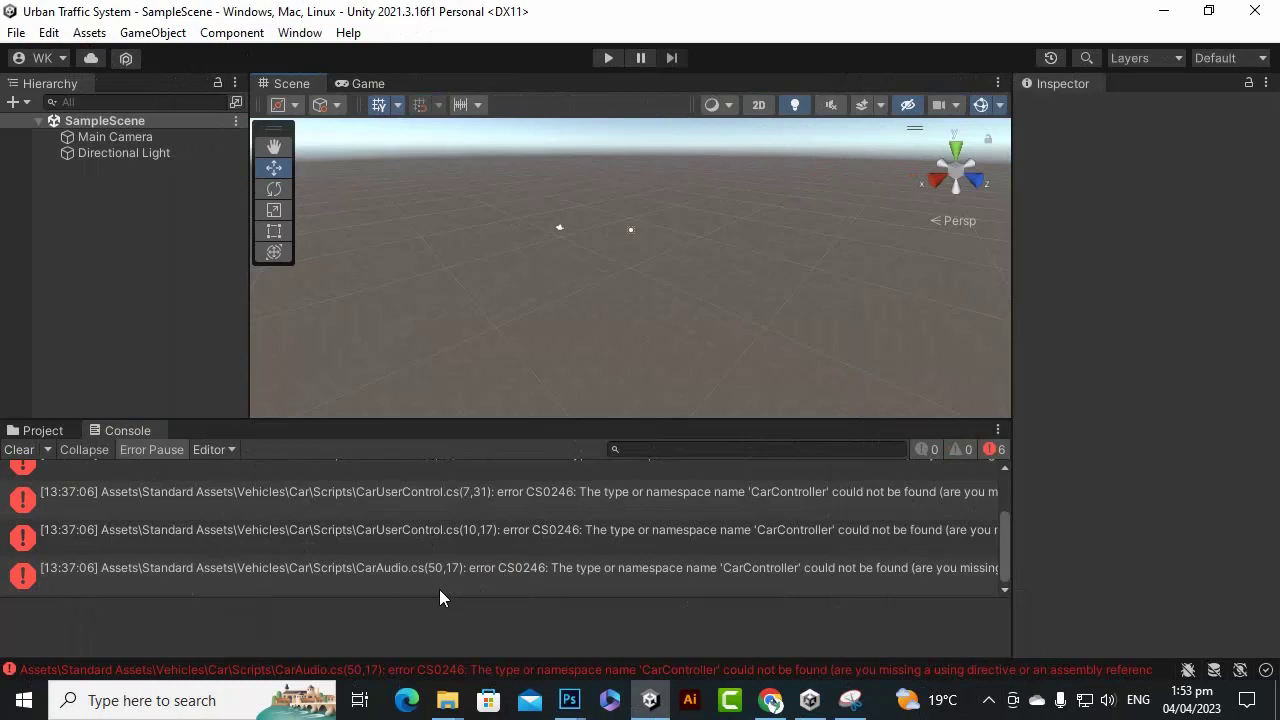
{"action": "scroll", "coordinate": [439, 589], "scroll_direction": "up", "scroll_amount": 3}
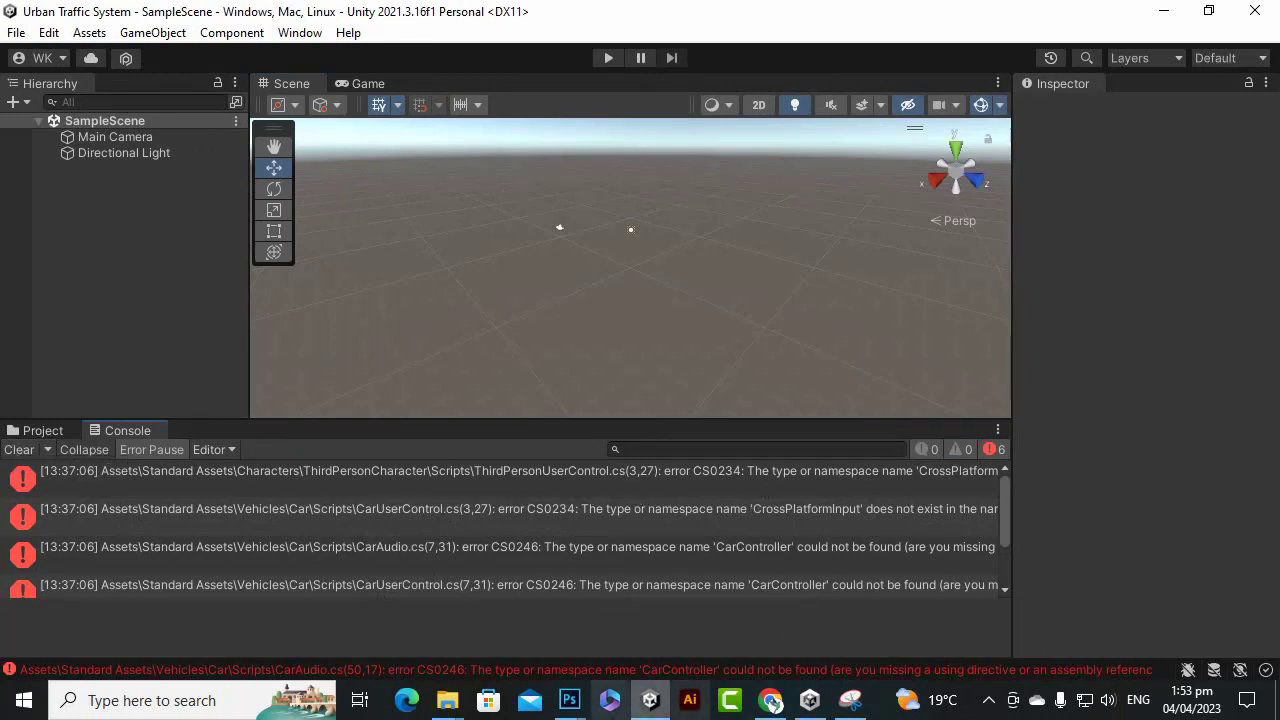
{"action": "left_click", "coordinate": [605, 55]}
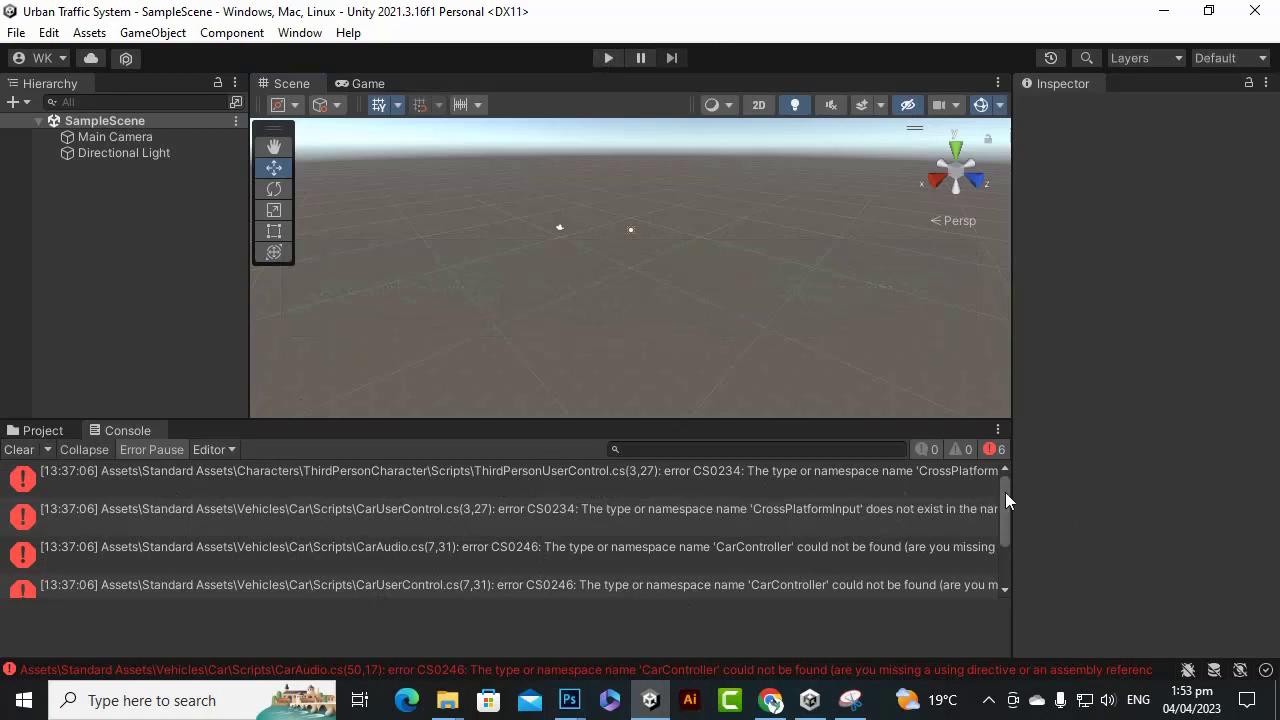
{"action": "mouse_move", "coordinate": [1011, 492]}
{"action": "left_mouse_down"}
{"action": "mouse_move", "coordinate": [1131, 485]}
{"action": "mouse_move", "coordinate": [1000, 488]}
{"action": "left_mouse_up"}
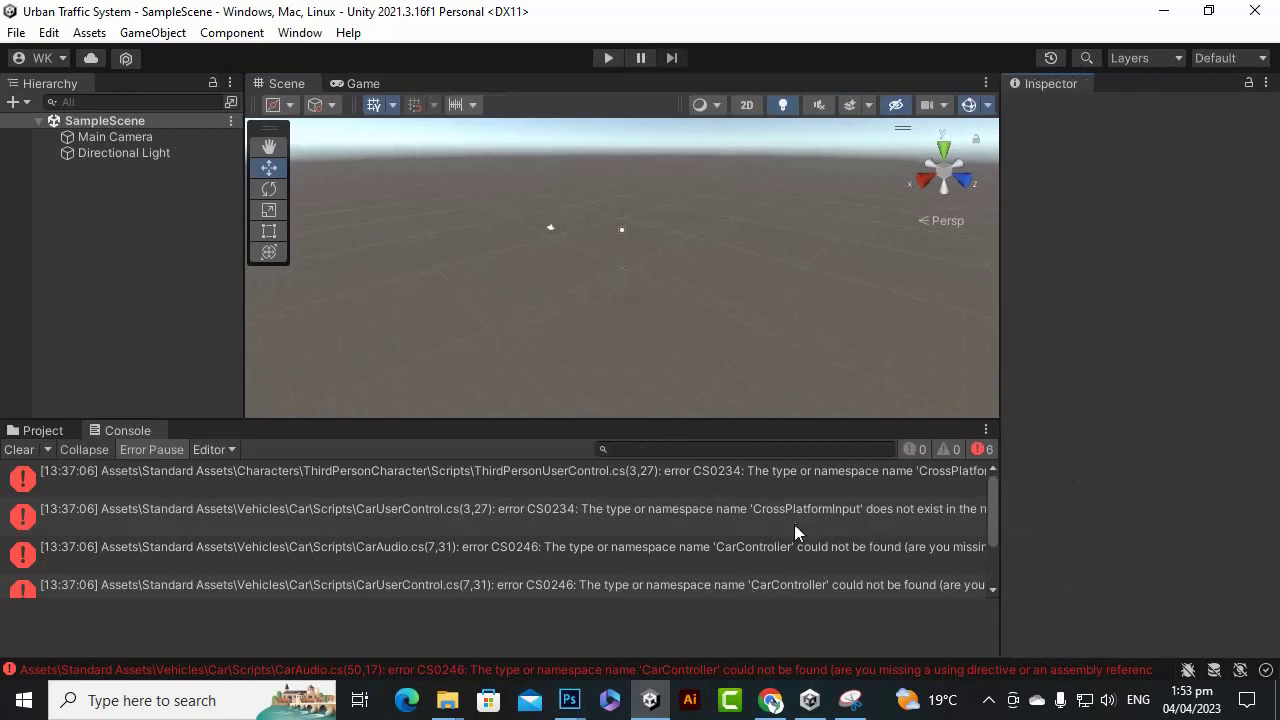
{"action": "scroll", "coordinate": [830, 530], "scroll_direction": "down", "scroll_amount": 3}
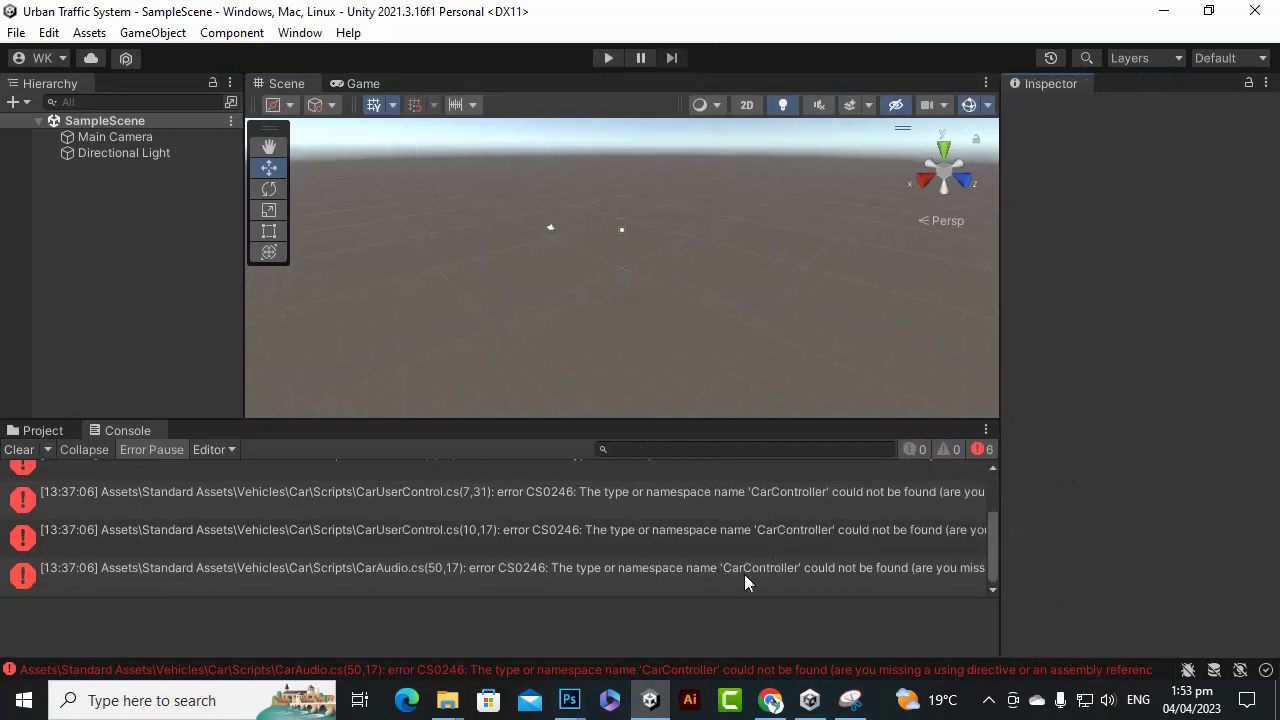
Open the project's Standard Assets folder and inspect its Characters and Vehicles subfolders.
{"action": "left_click", "coordinate": [40, 430]}
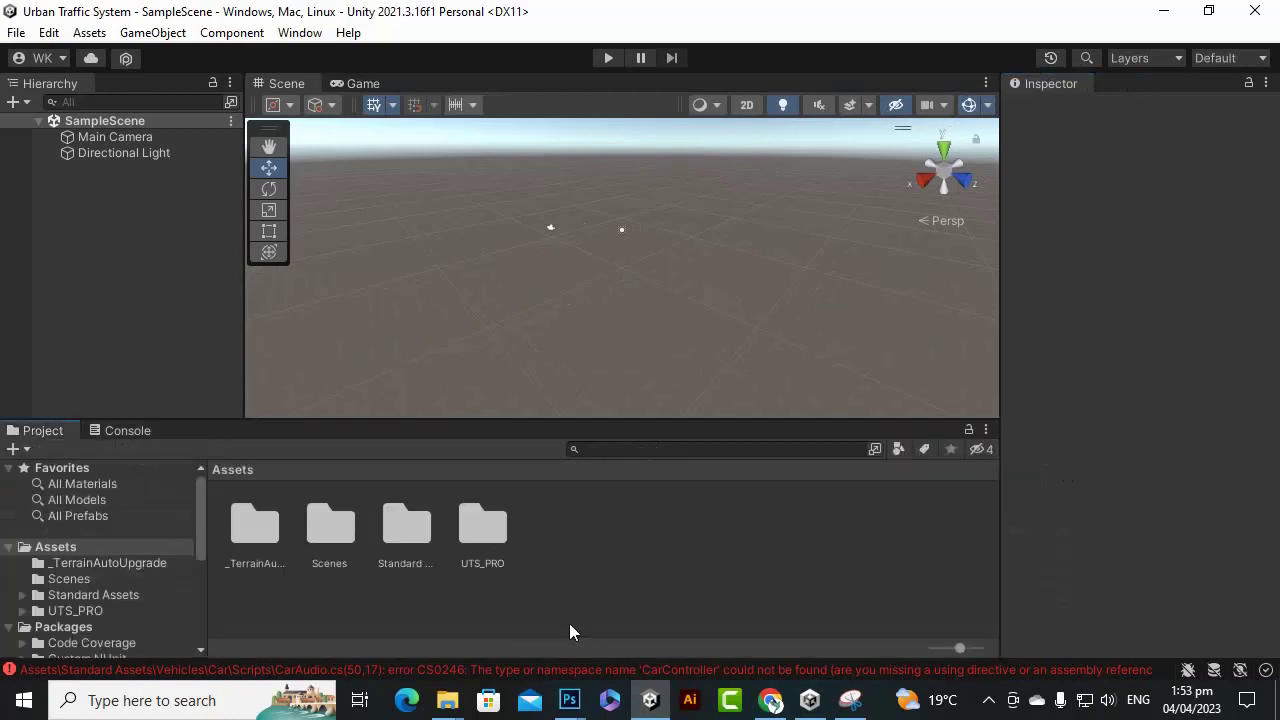
{"action": "left_click", "coordinate": [420, 529]}
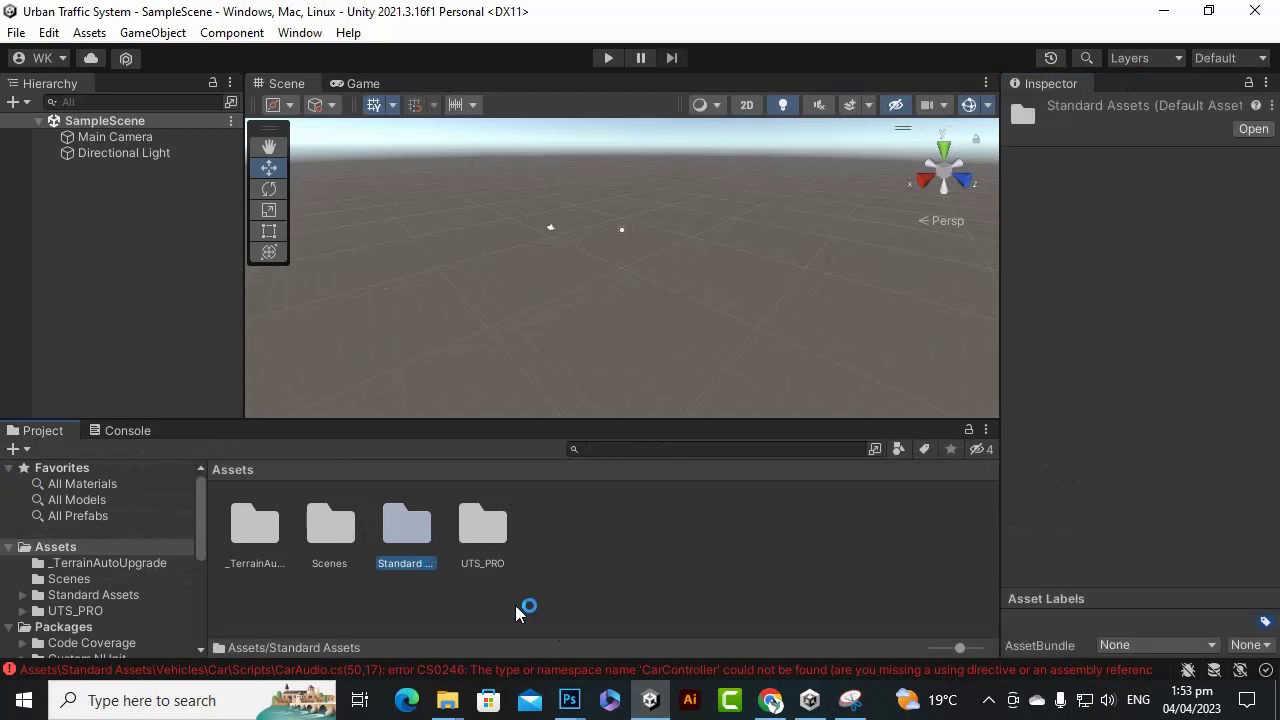
{"action": "left_click", "coordinate": [523, 606]}
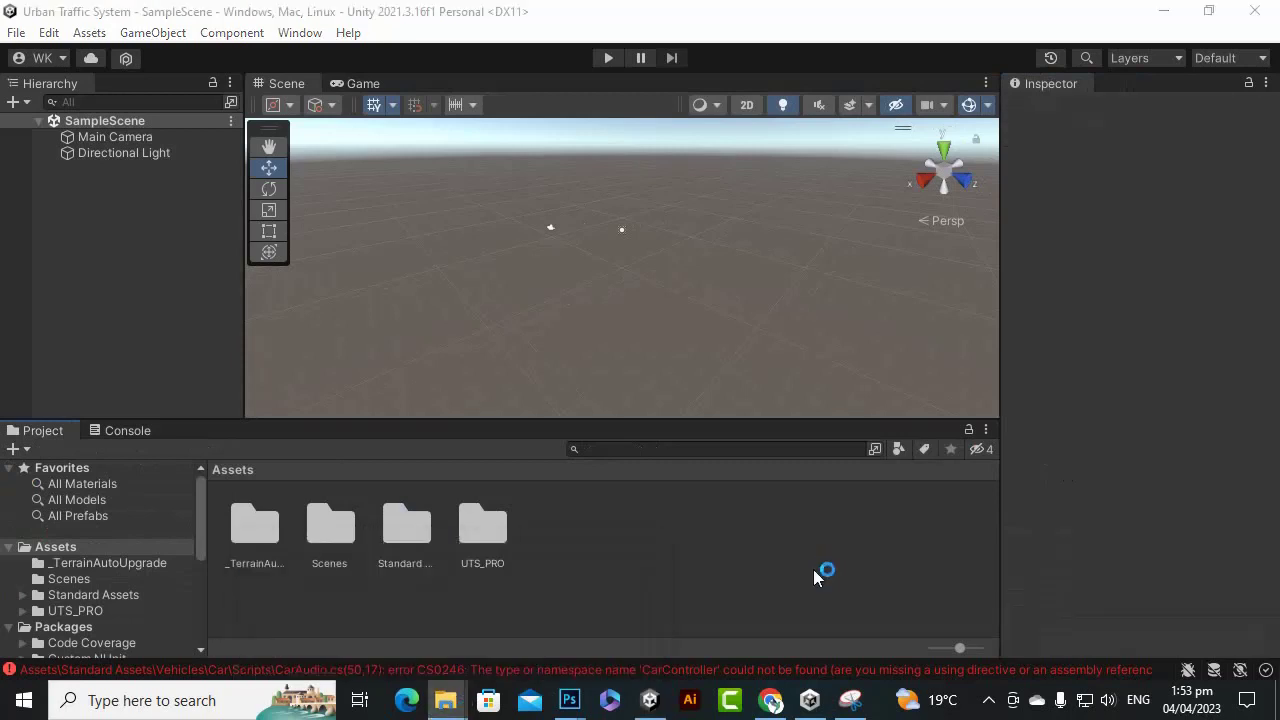
{"action": "double_click", "coordinate": [406, 525]}
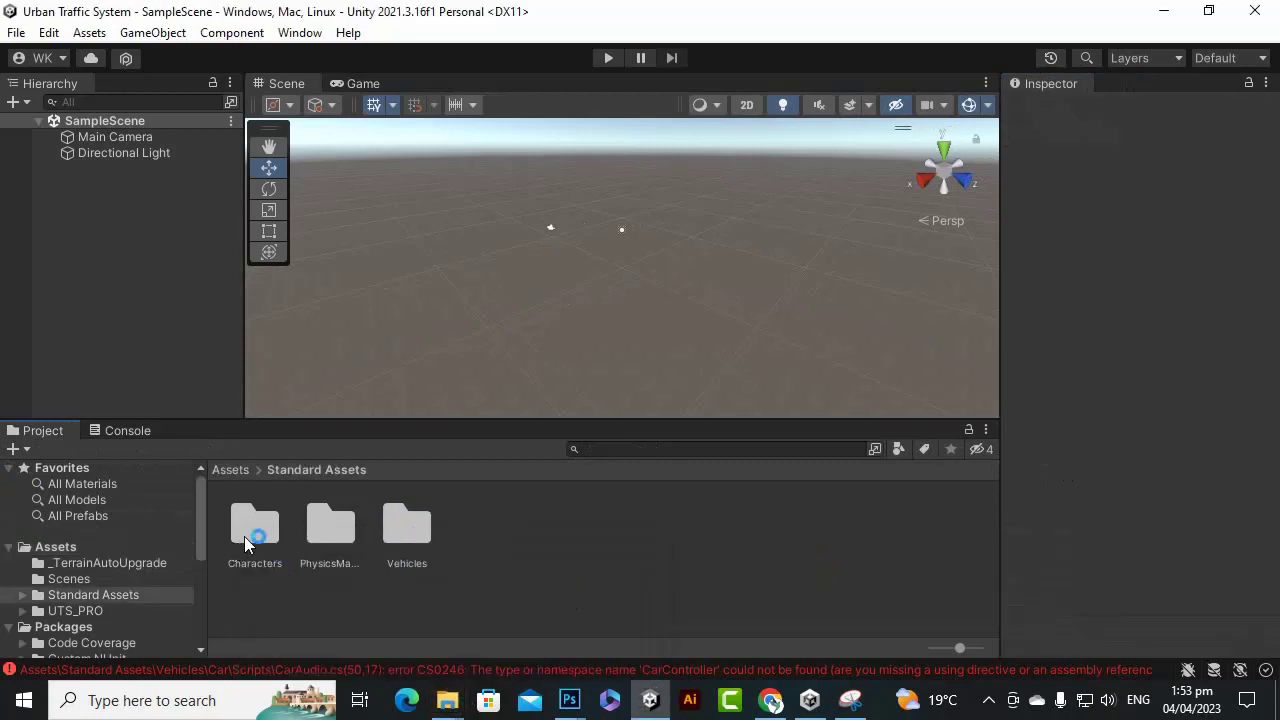
{"action": "left_click", "coordinate": [250, 532]}
{"action": "left_click", "coordinate": [415, 534]}
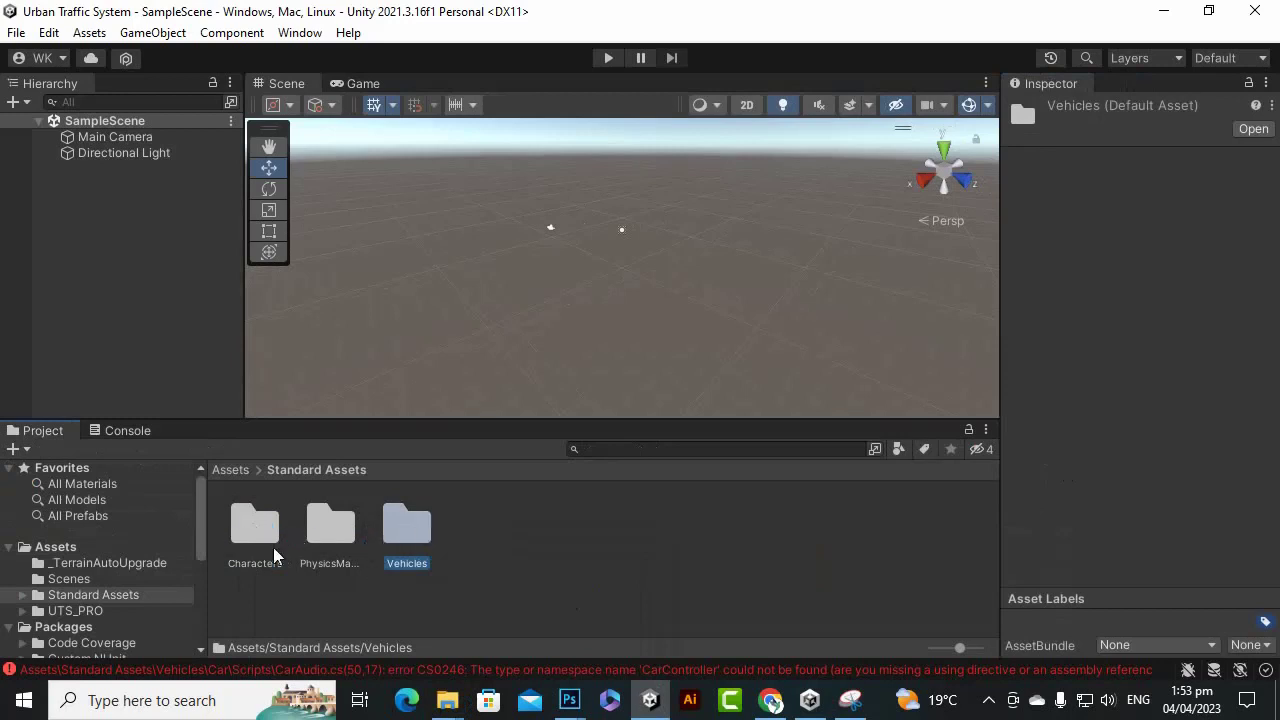
{"action": "left_click", "coordinate": [340, 575]}
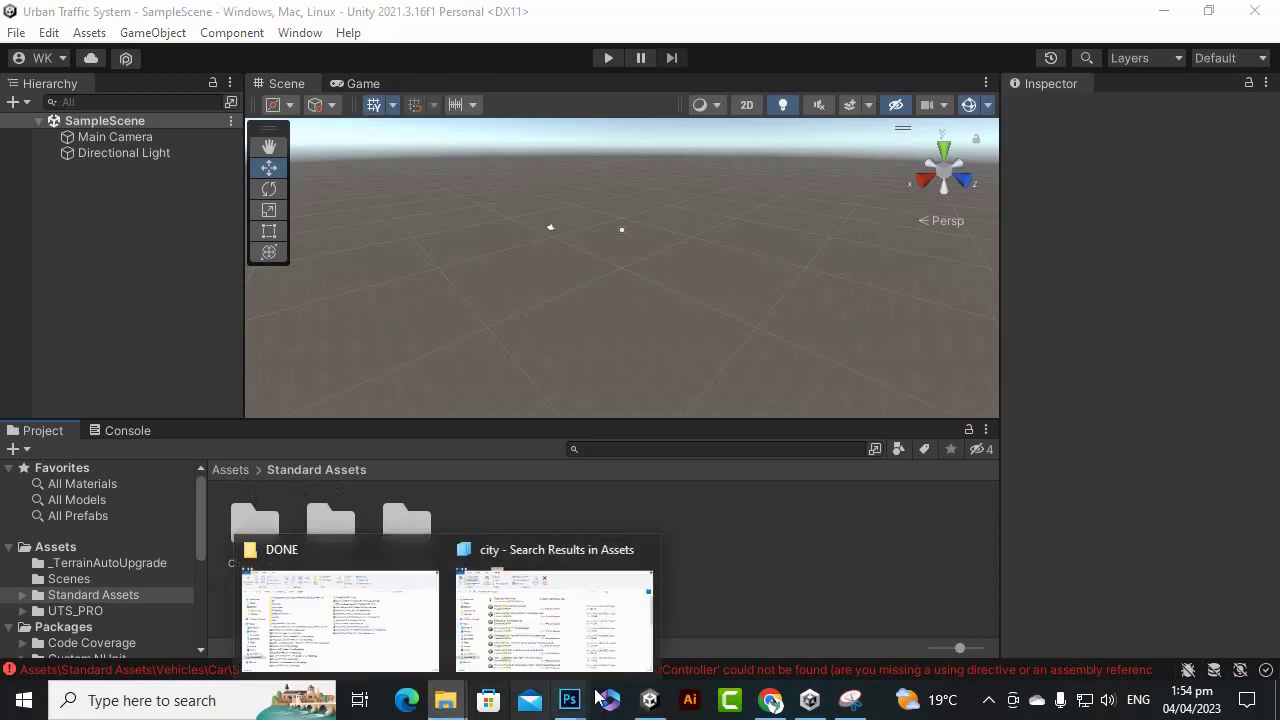
Drag CrossPlatformInput from Unity-Standard-Assets-master > Standard Assets into the project's Standard Assets.
{"action": "left_click", "coordinate": [293, 590]}
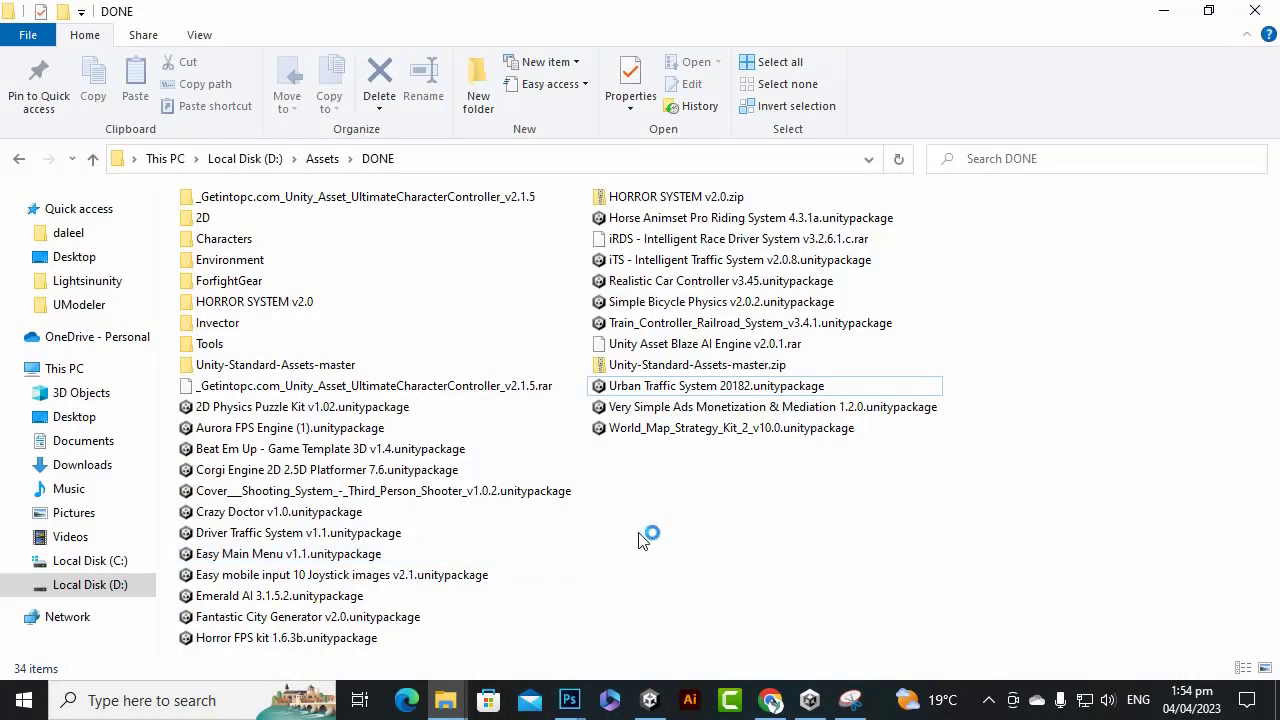
{"action": "double_click", "coordinate": [272, 364]}
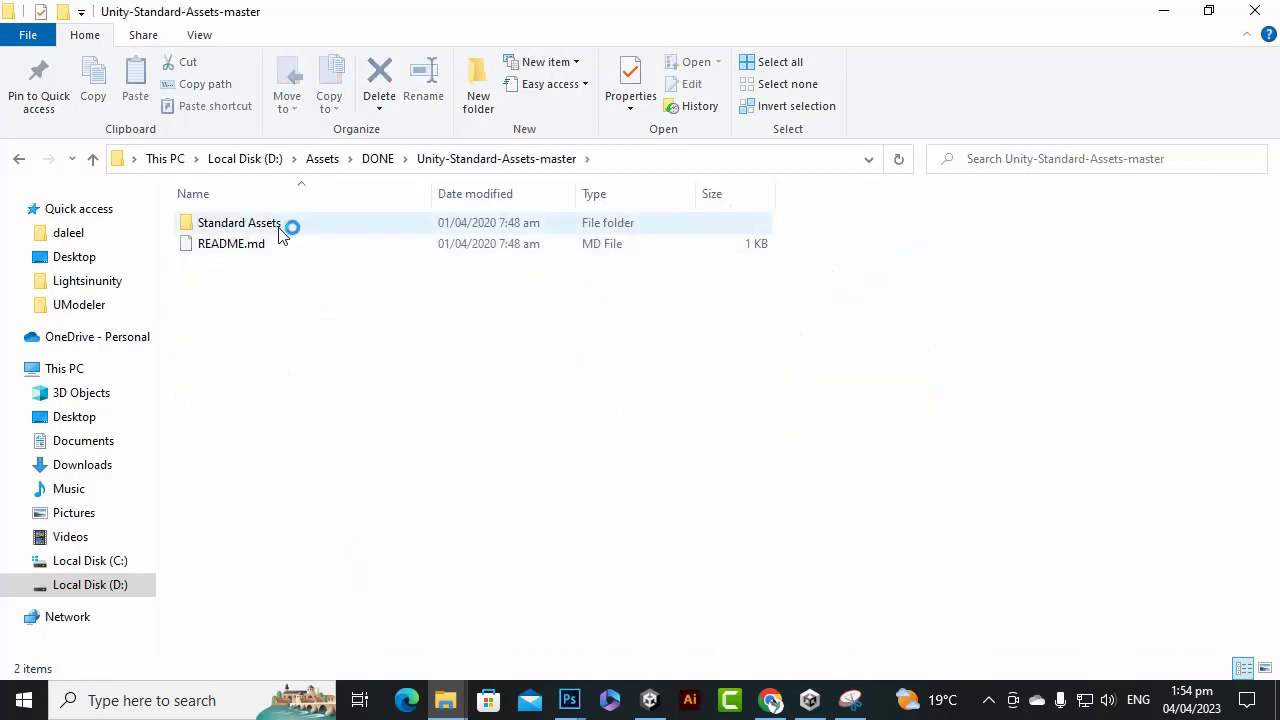
{"action": "double_click", "coordinate": [272, 224]}
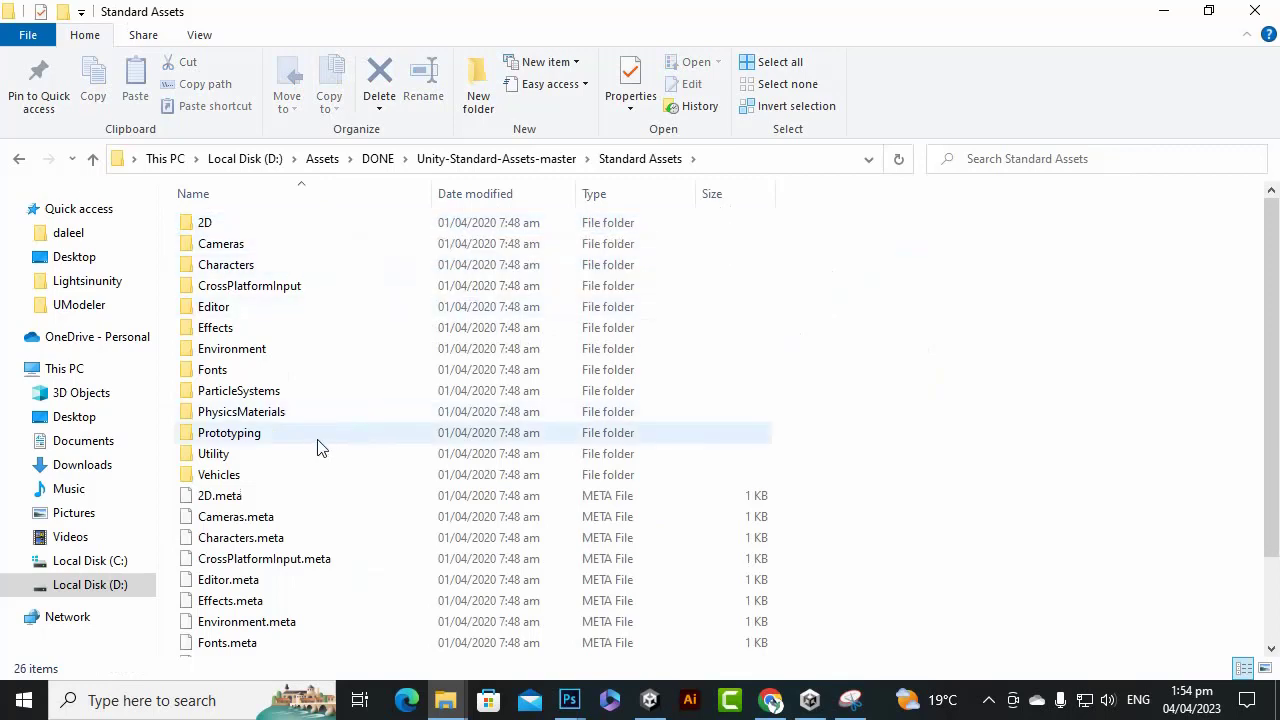
{"action": "left_click", "coordinate": [278, 289]}
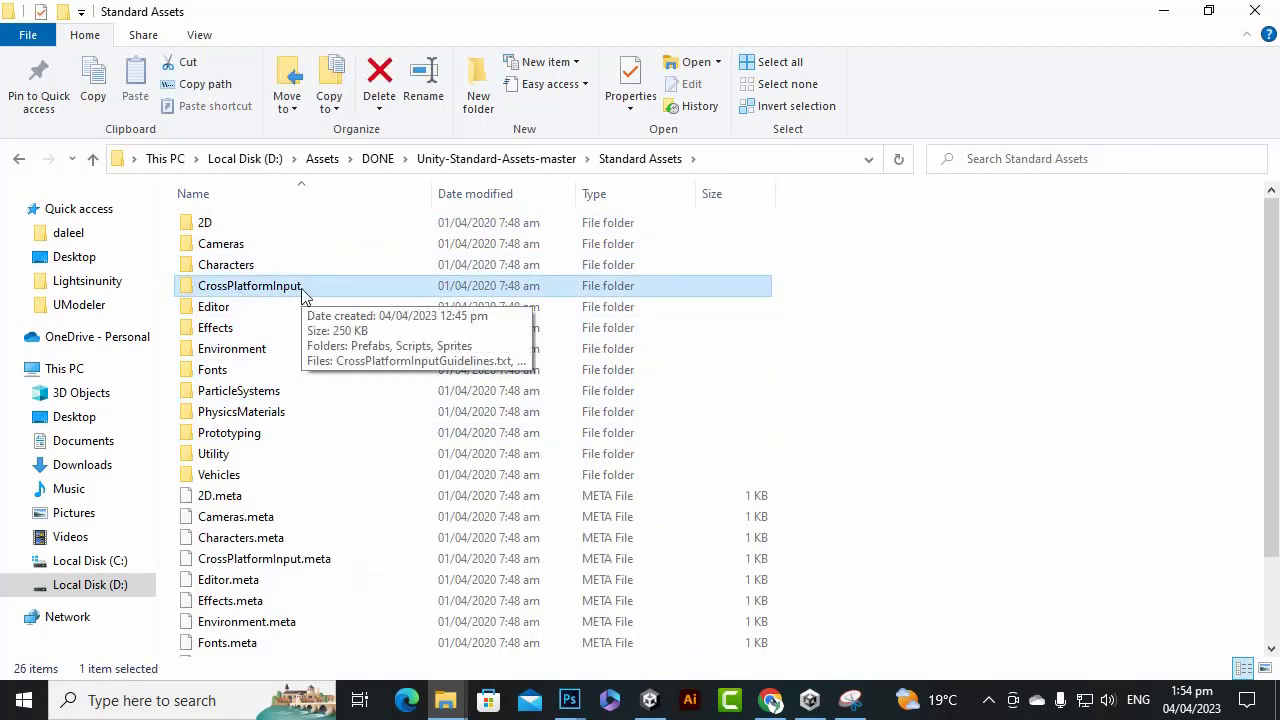
{"action": "left_click_drag", "start_coordinate": [298, 291], "coordinate": [557, 598]}
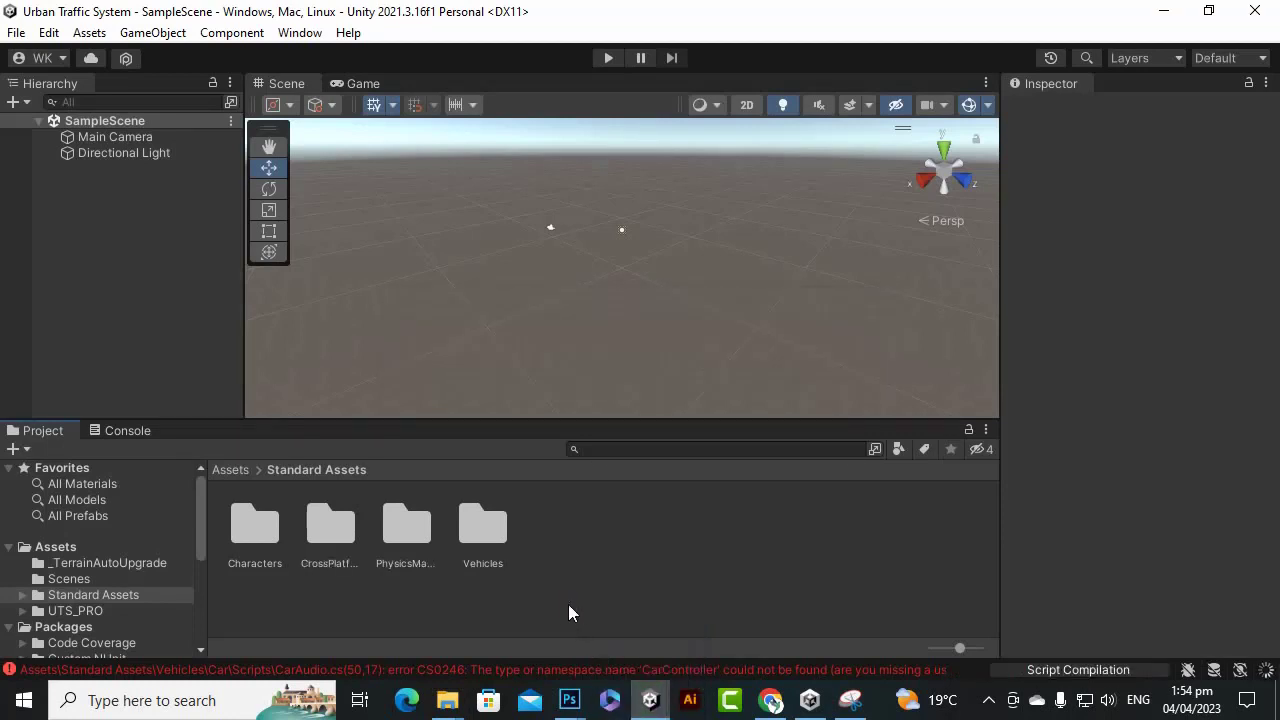
{"action": "left_click", "coordinate": [144, 430]}
{"action": "left_click", "coordinate": [22, 449]}
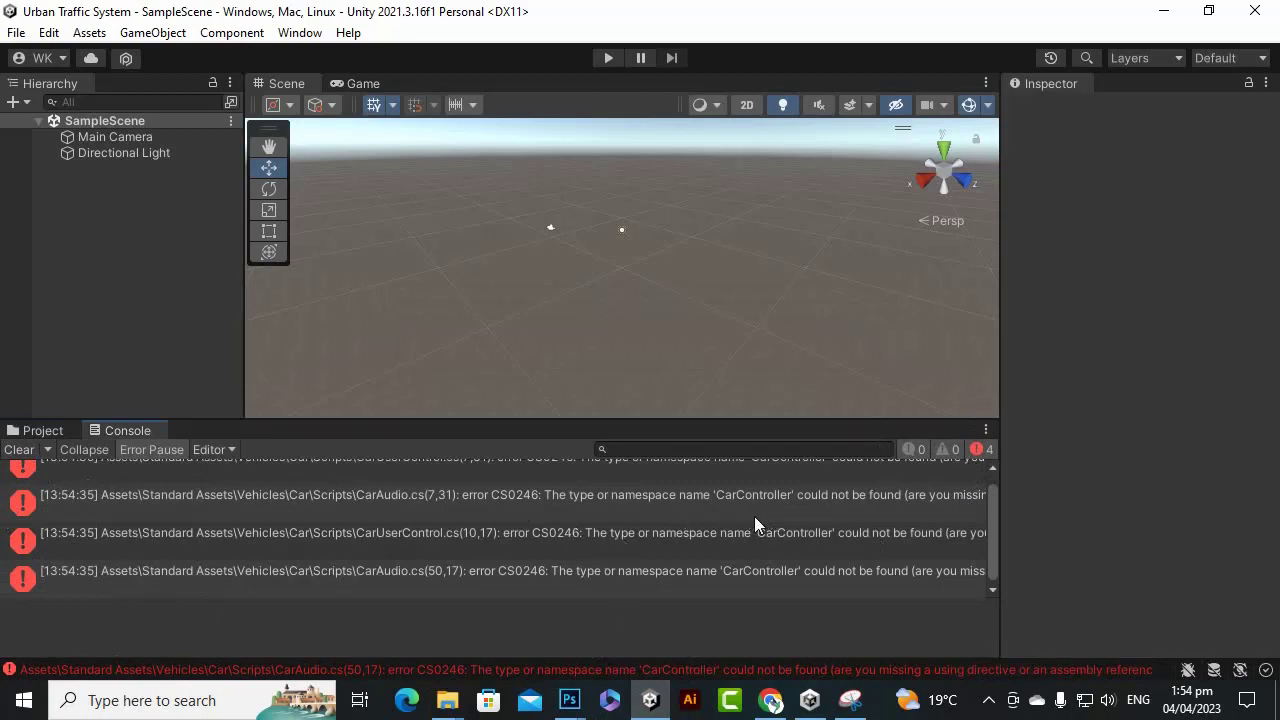
{"action": "scroll", "coordinate": [757, 517], "scroll_direction": "down", "scroll_amount": 1}
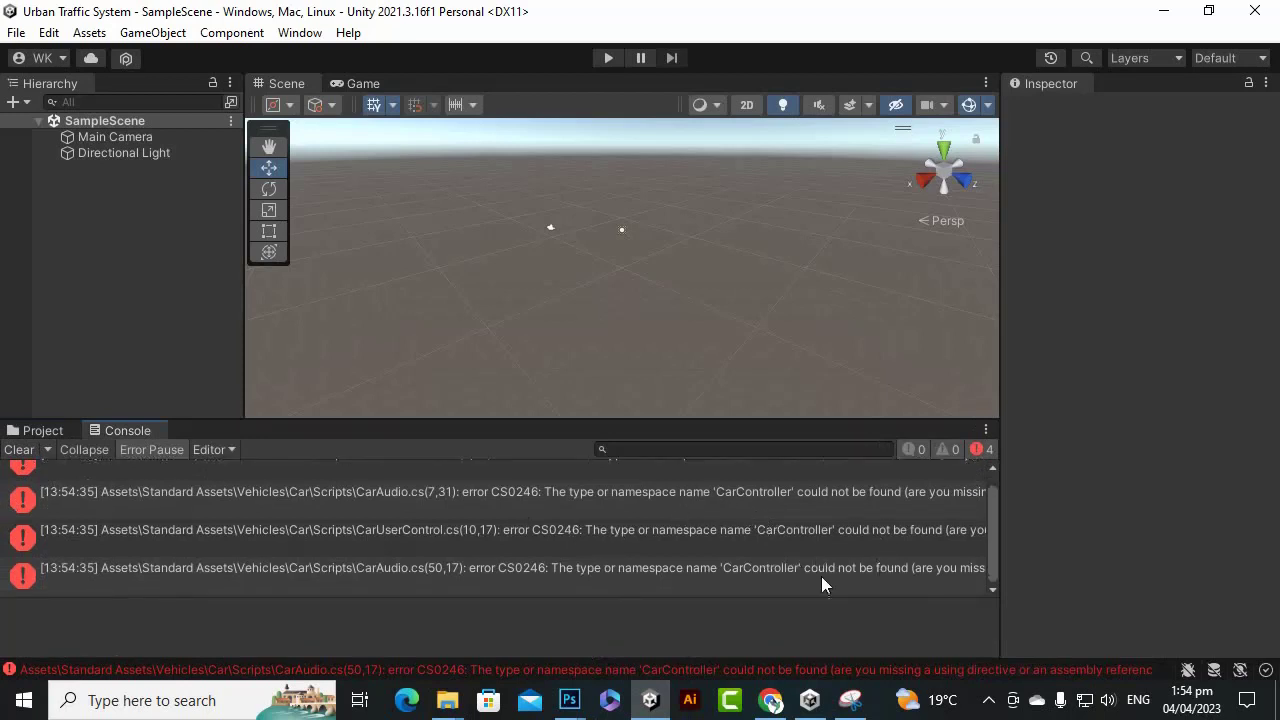
{"action": "scroll", "coordinate": [819, 584], "scroll_direction": "up", "scroll_amount": 1}
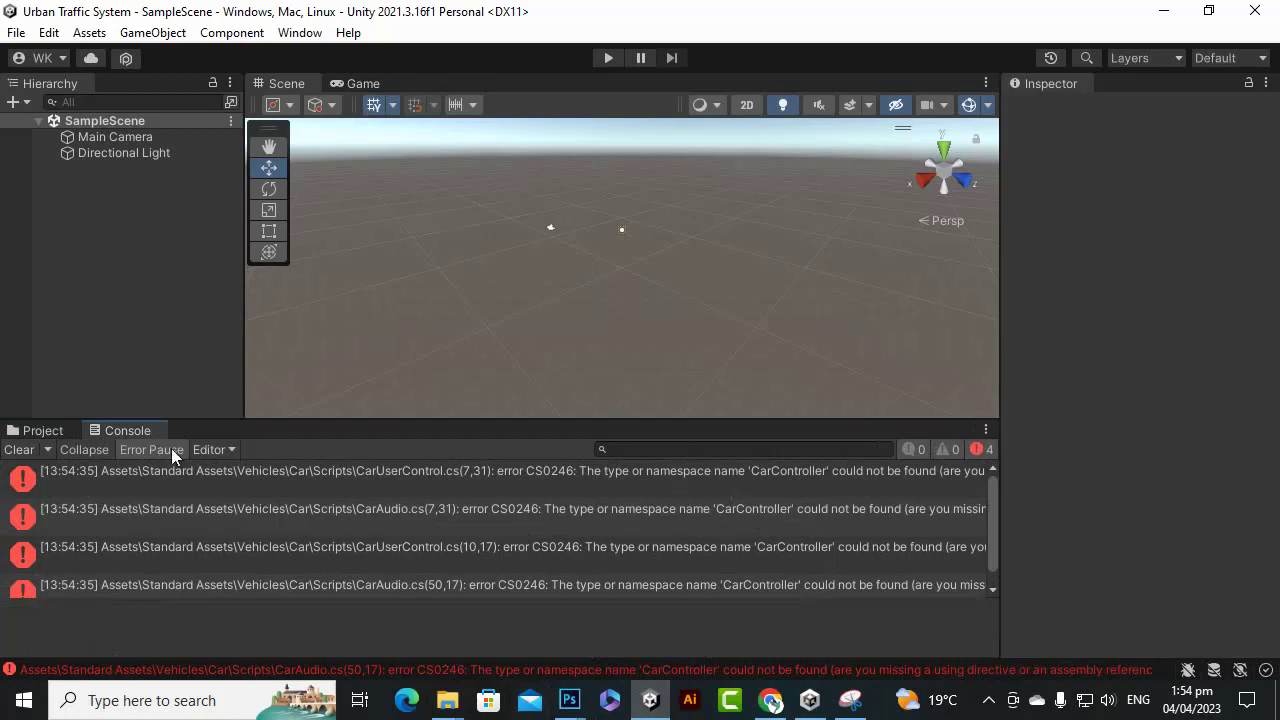
{"action": "left_click", "coordinate": [44, 430]}
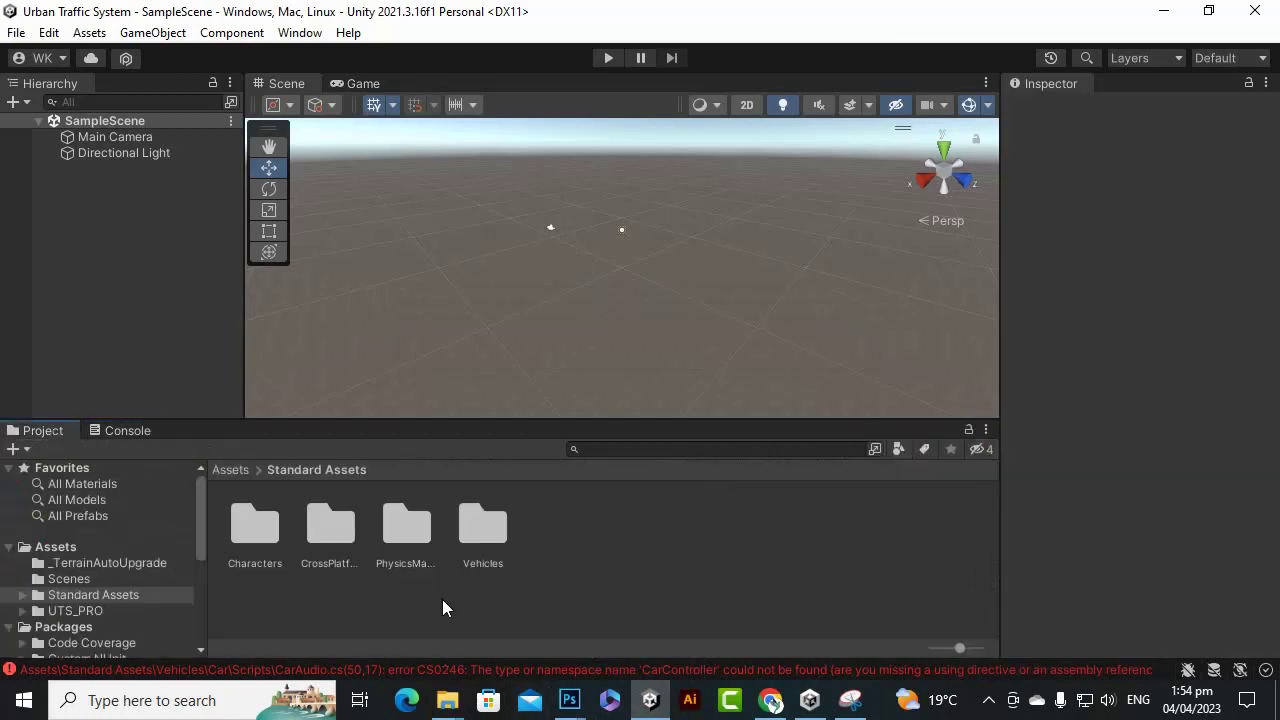
{"action": "mouse_move", "coordinate": [449, 705]}
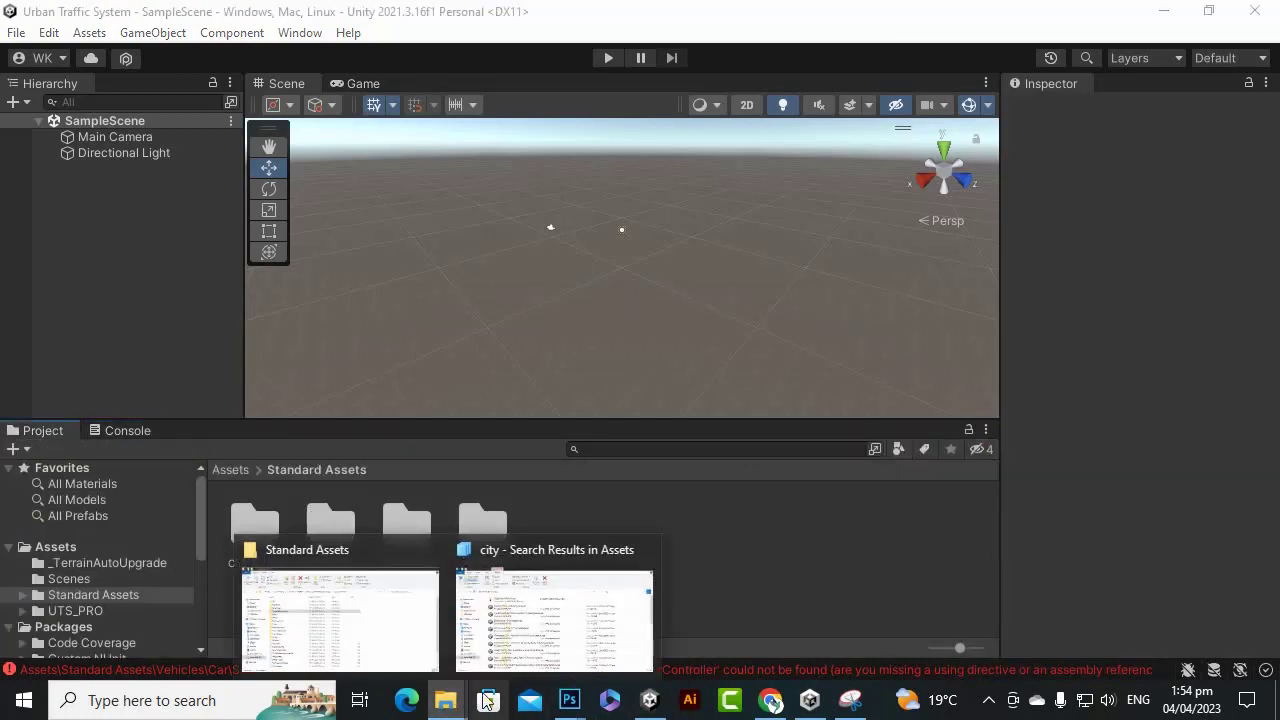
{"action": "left_click", "coordinate": [342, 628]}
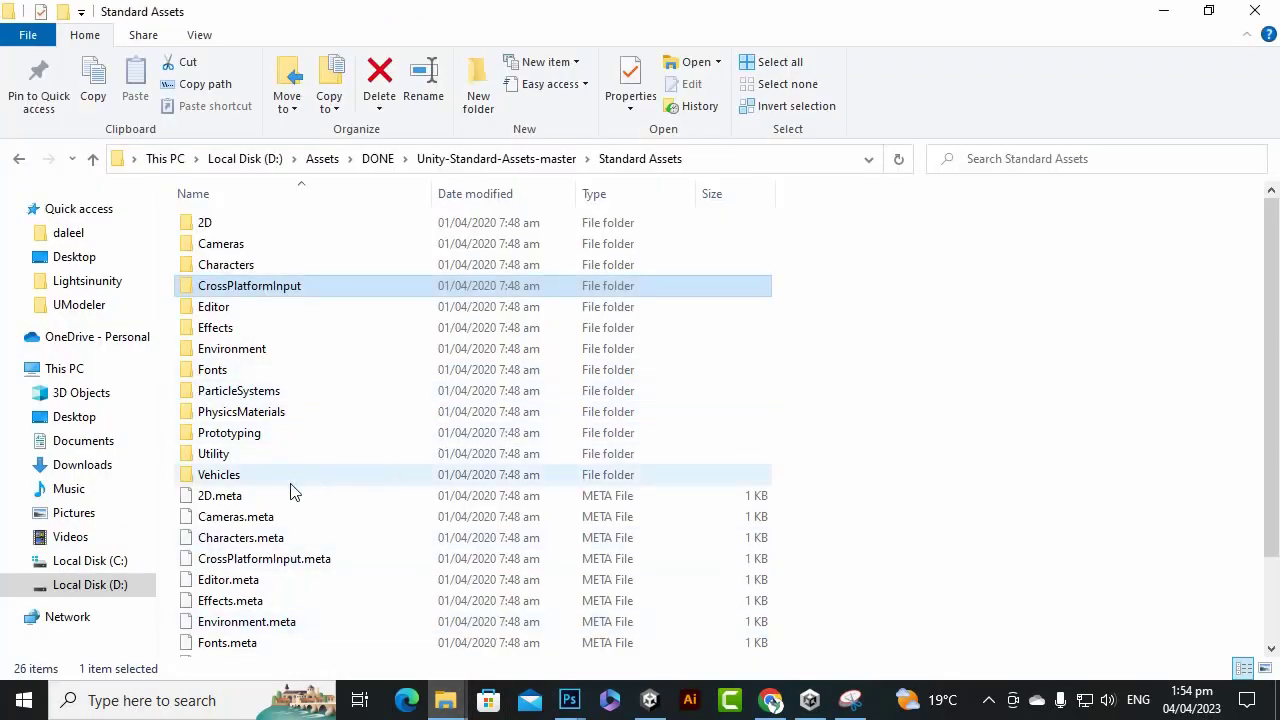
{"action": "left_click", "coordinate": [227, 479]}
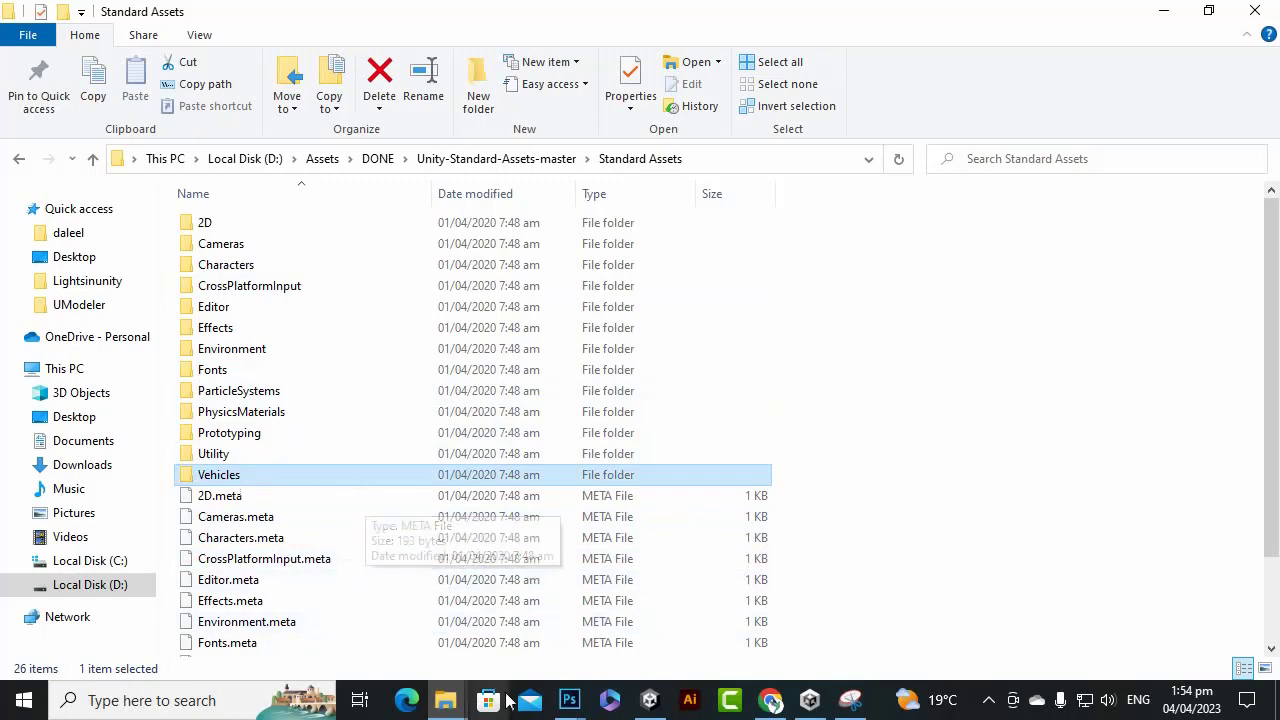
{"action": "left_click", "coordinate": [650, 700]}
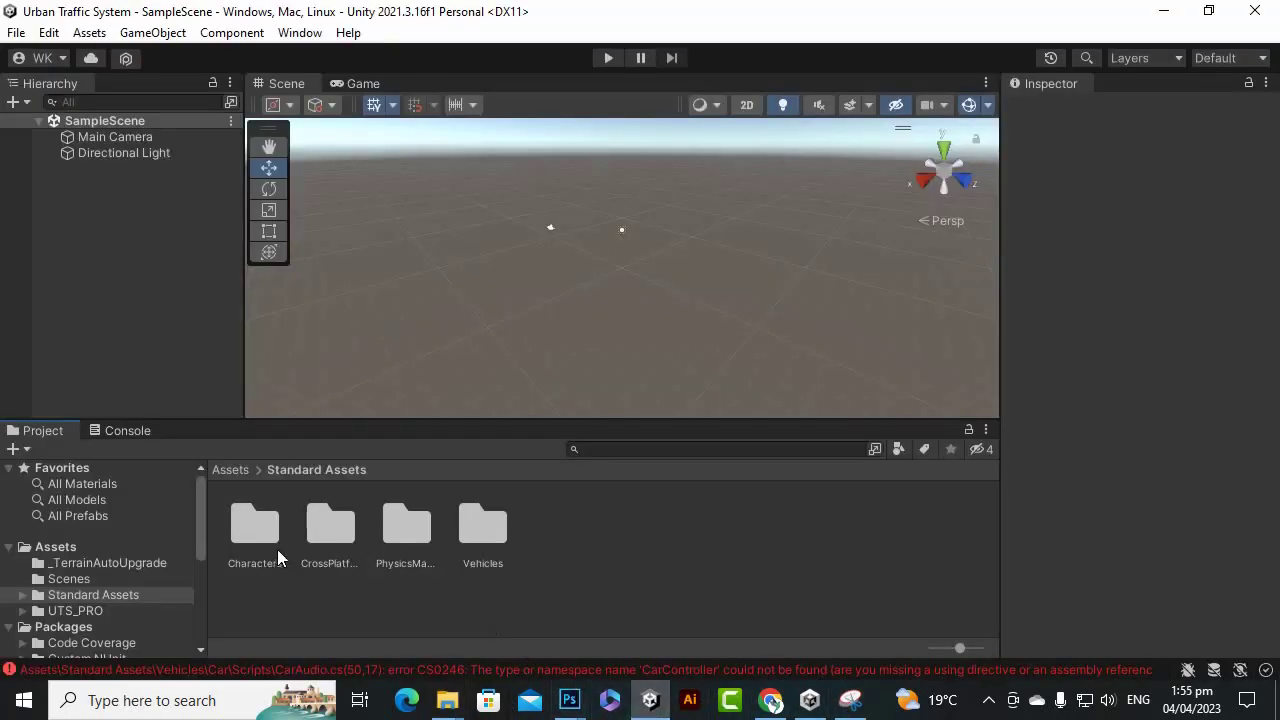
Use Show in Explorer on the Standard Assets folder to open the project's Assets on disk.
{"action": "left_click", "coordinate": [474, 541]}
{"action": "left_click", "coordinate": [561, 581]}
{"action": "left_click", "coordinate": [483, 512]}
{"action": "left_click", "coordinate": [609, 553]}
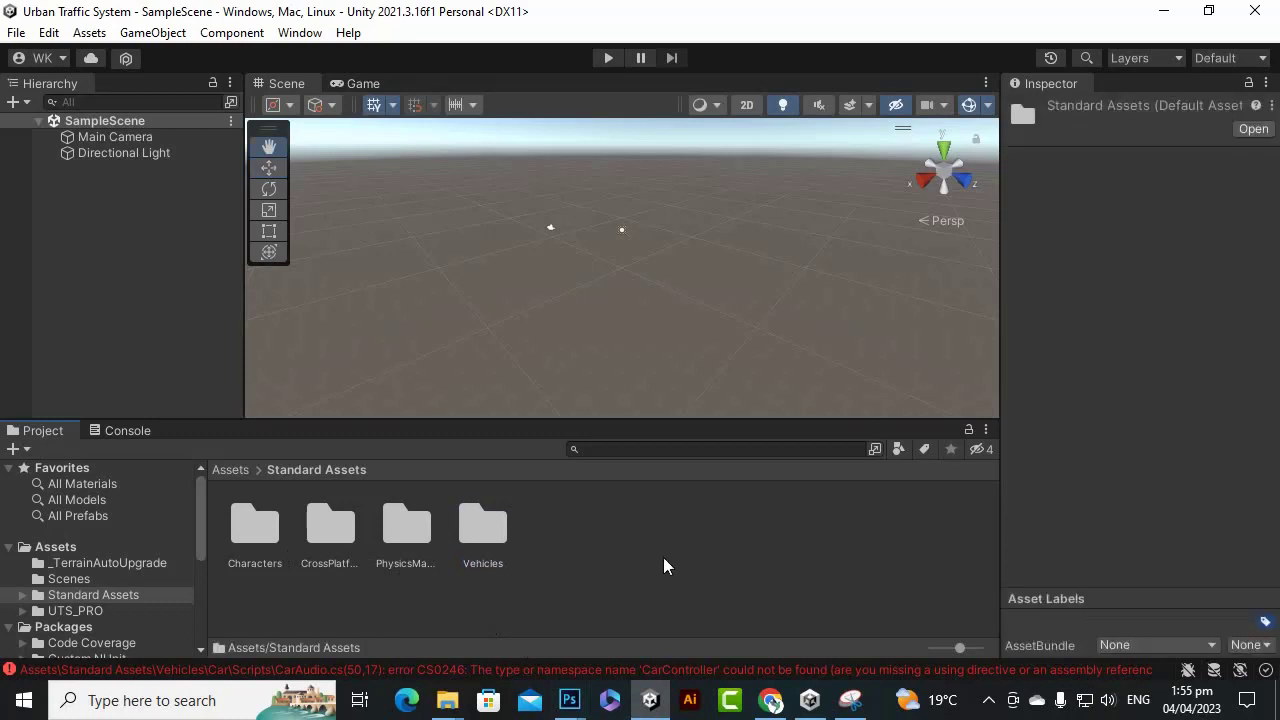
{"action": "right_click", "coordinate": [663, 557]}
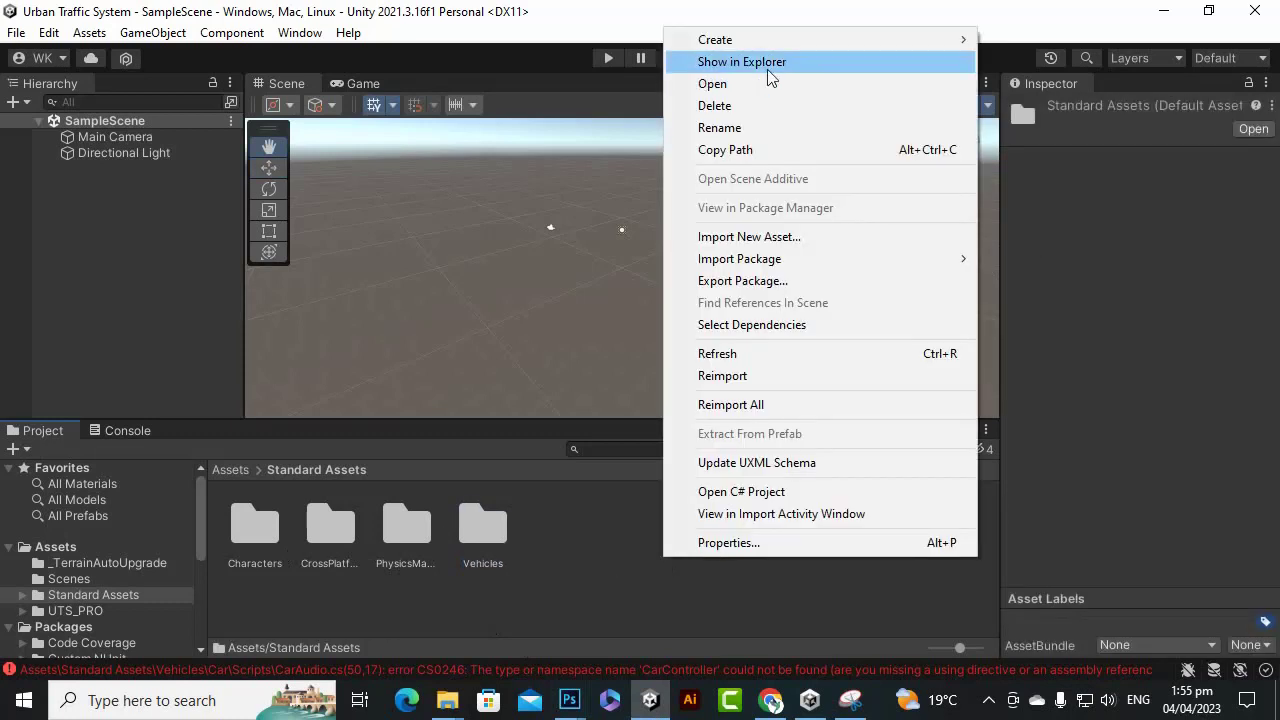
{"action": "left_click", "coordinate": [767, 64]}
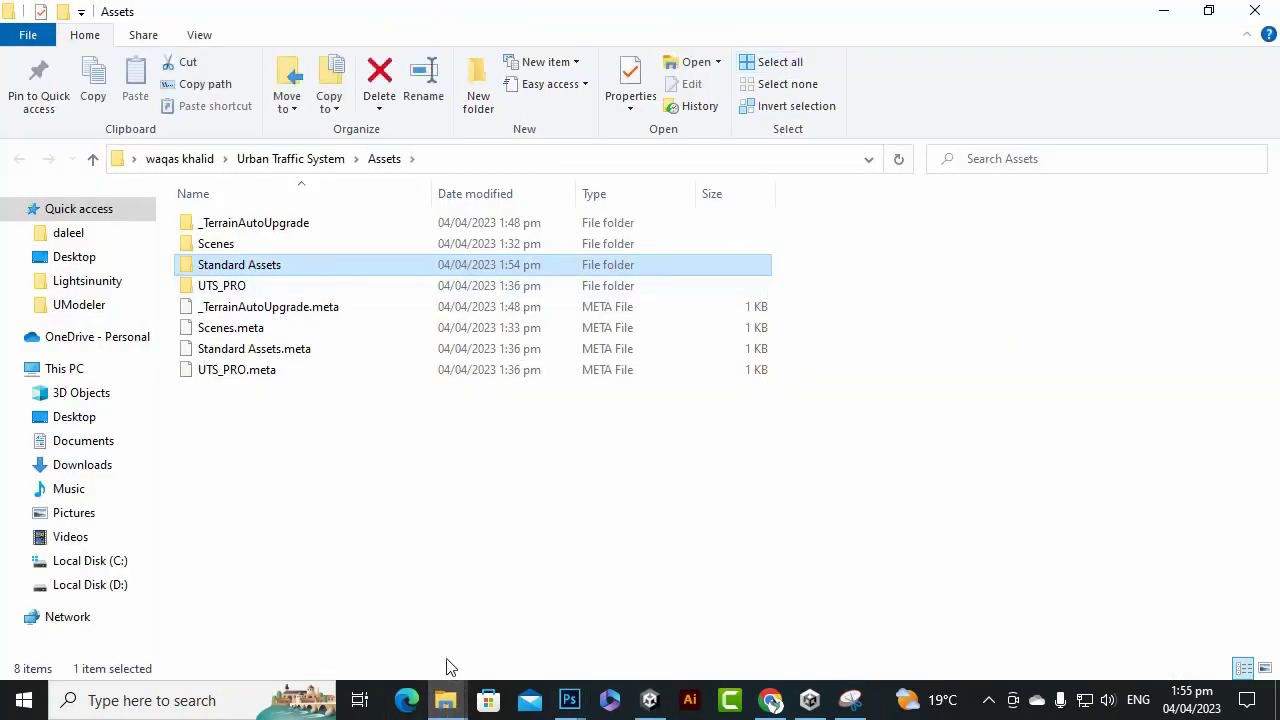
Copy the Vehicles folder from the downloaded Standard Assets.
{"action": "left_click", "coordinate": [446, 690]}
{"action": "left_click", "coordinate": [247, 632]}
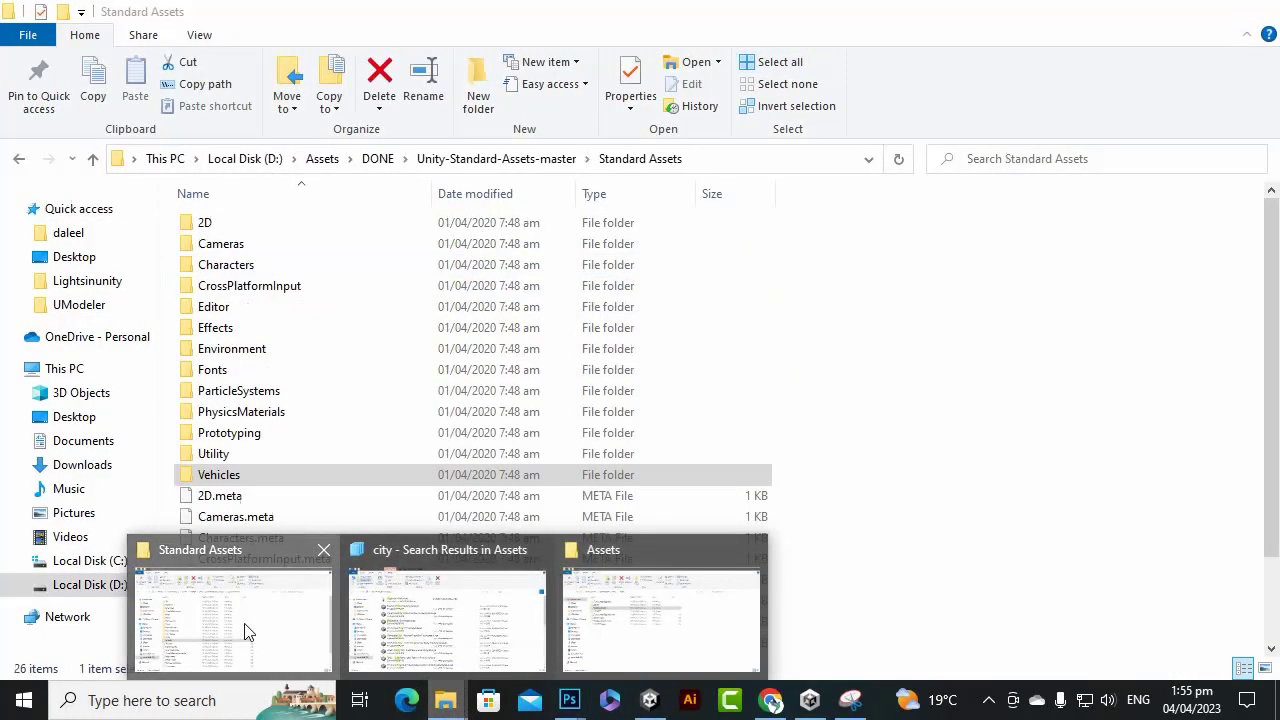
{"action": "right_click", "coordinate": [245, 480]}
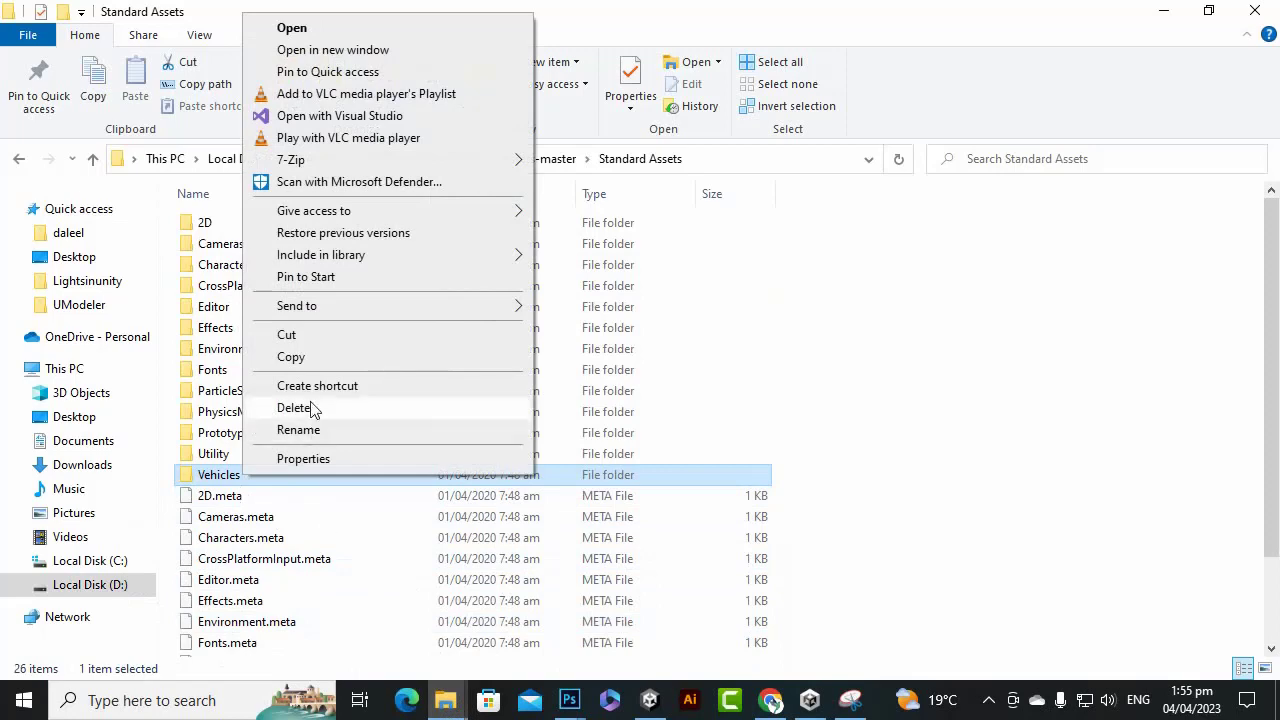
{"action": "left_click", "coordinate": [297, 364]}
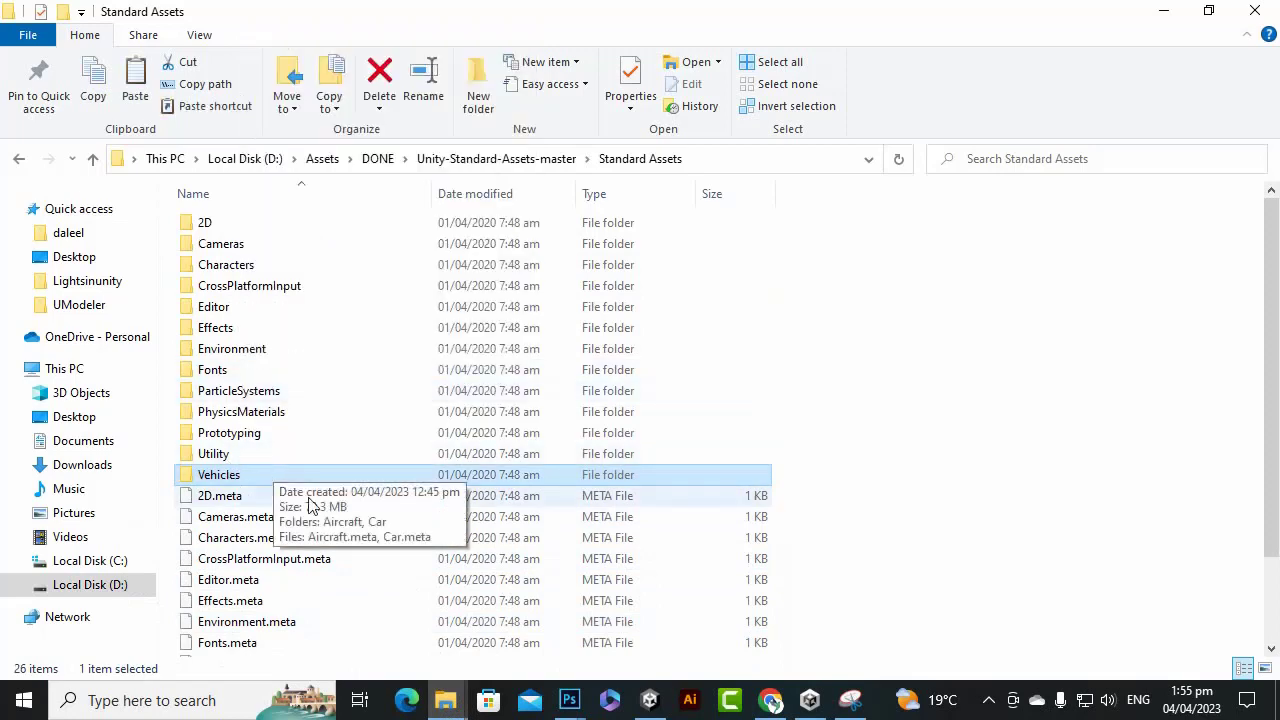
Paste Vehicles into the project's Standard Assets, skipping the 28 same-named files.
{"action": "mouse_move", "coordinate": [449, 705]}
{"action": "left_click", "coordinate": [597, 651]}
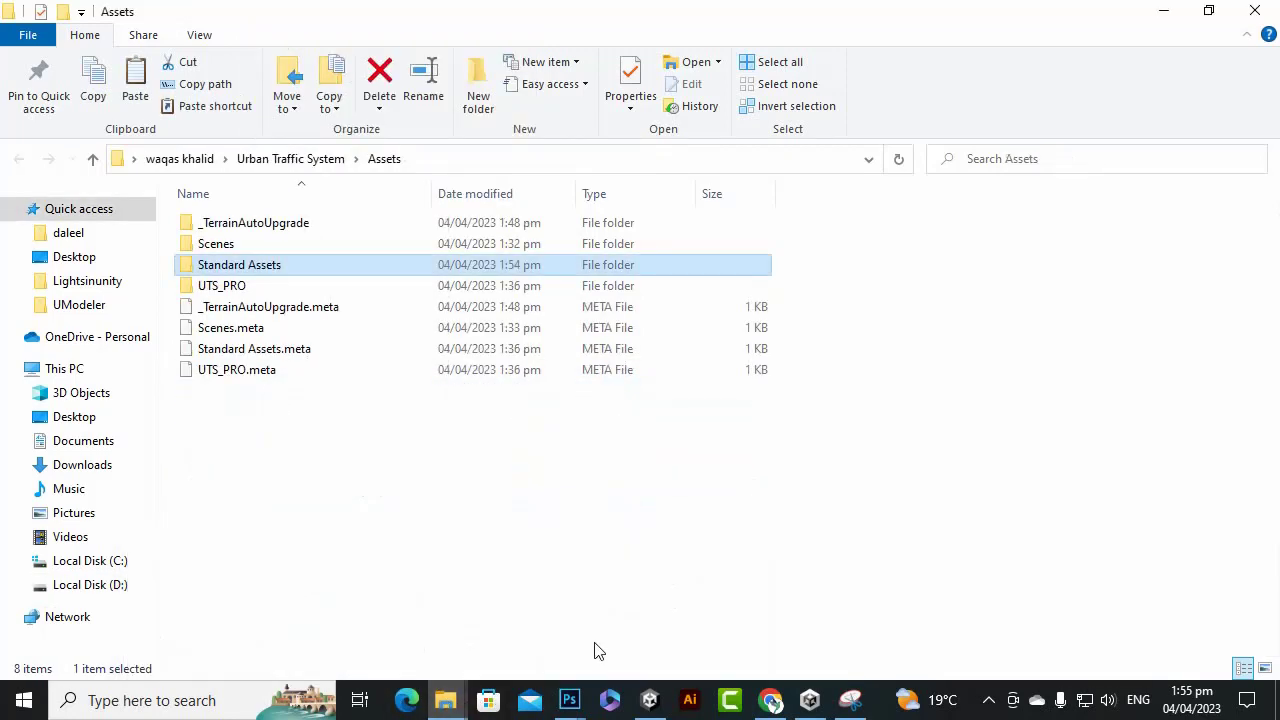
{"action": "double_click", "coordinate": [245, 265]}
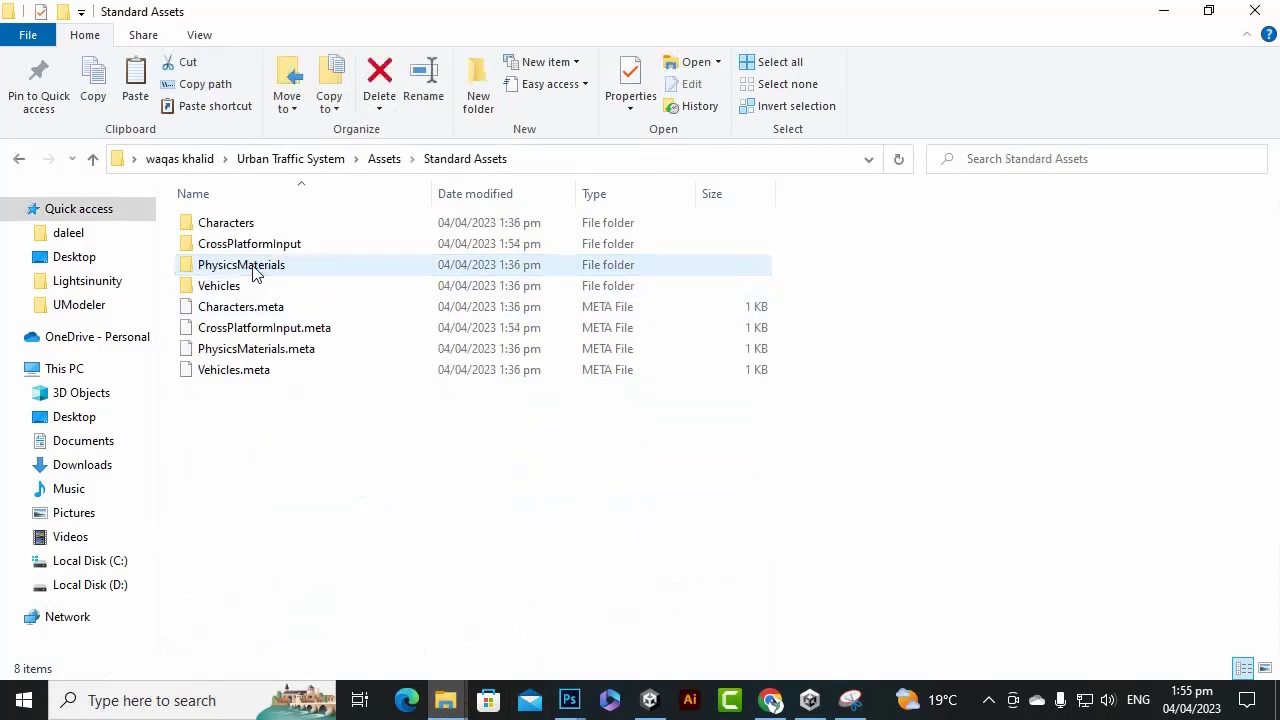
{"action": "right_click", "coordinate": [468, 474]}
{"action": "left_click", "coordinate": [219, 286]}
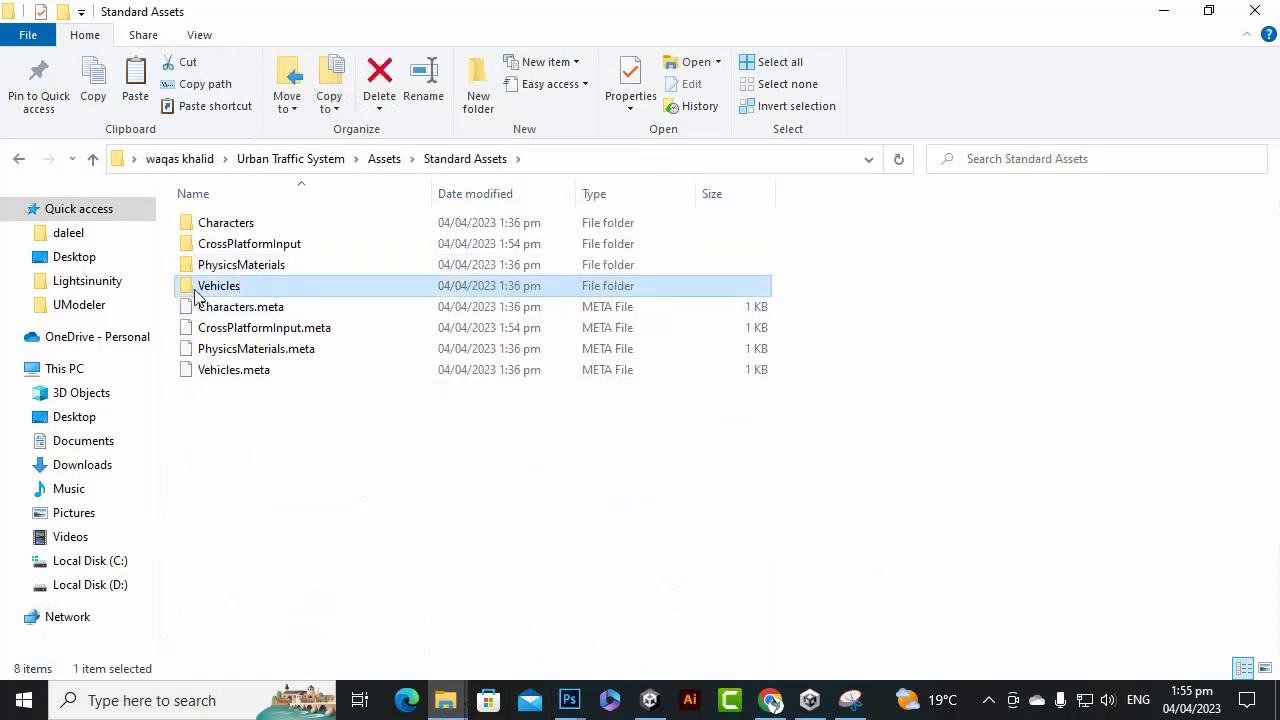
{"action": "right_click", "coordinate": [372, 490]}
{"action": "left_click", "coordinate": [470, 341]}
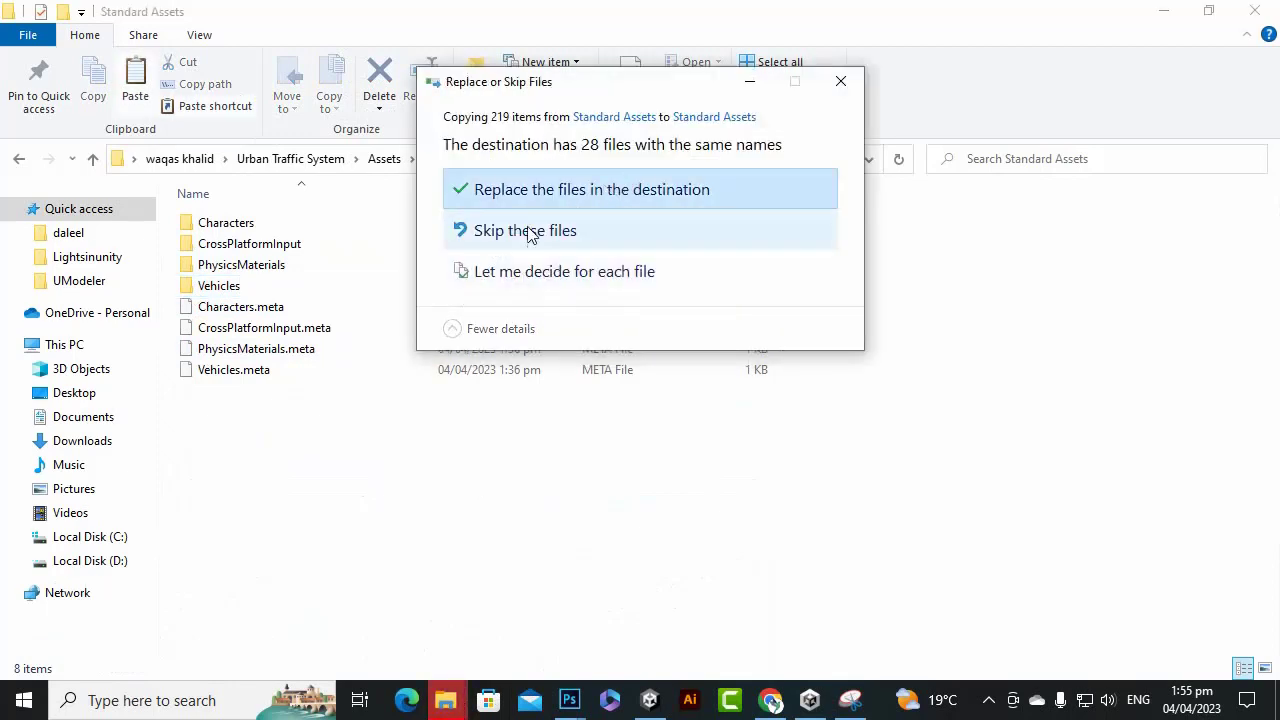
{"action": "left_click", "coordinate": [572, 229]}
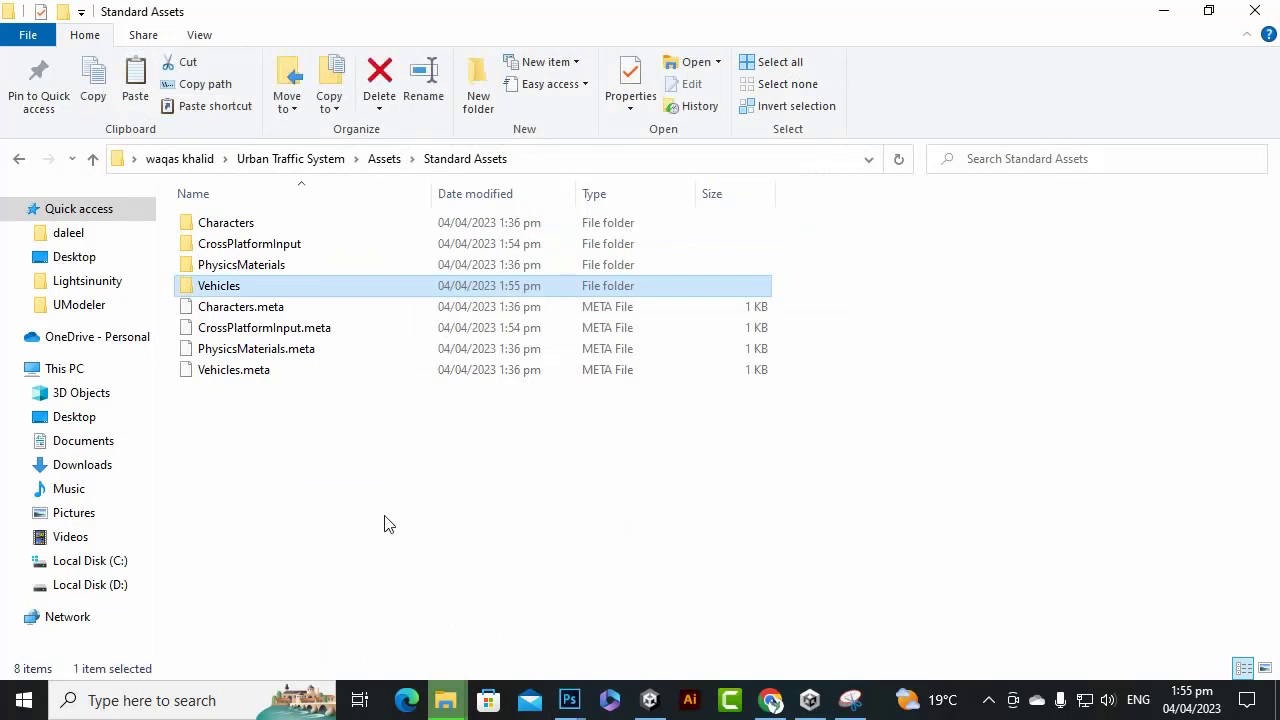
{"action": "left_click", "coordinate": [650, 700]}
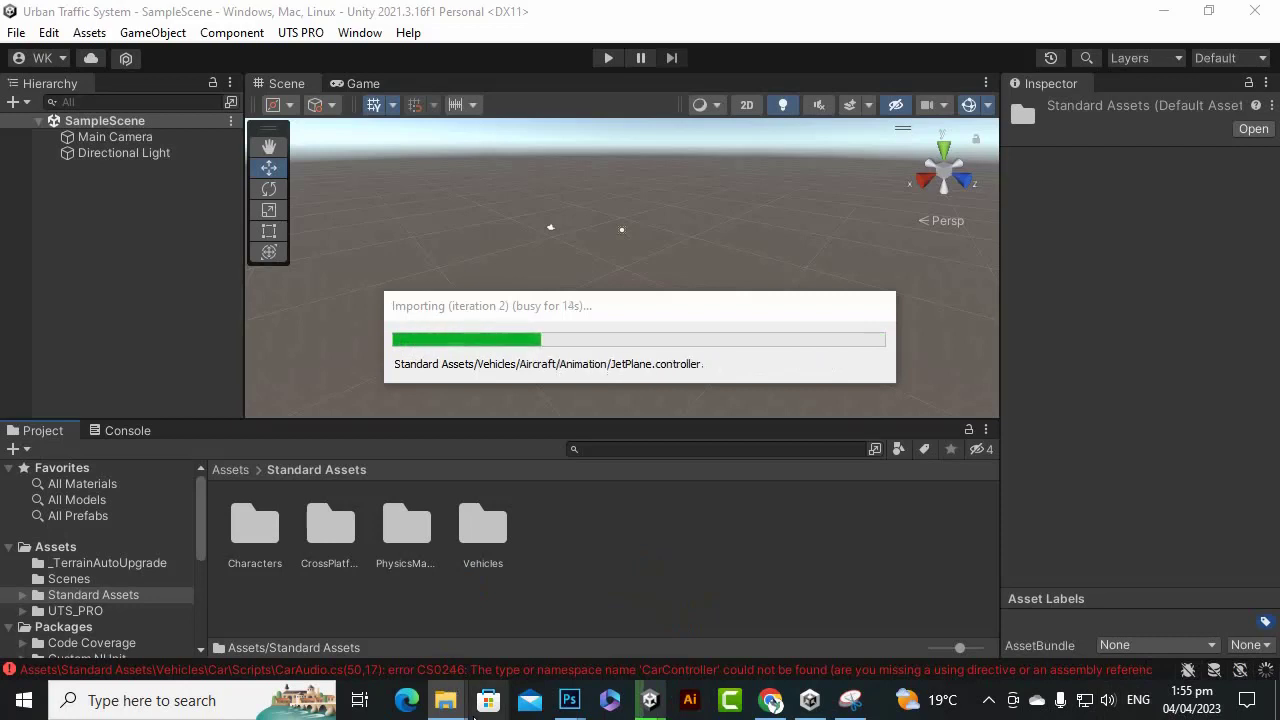
Check the Console's import log and clear the logged warnings.
{"action": "left_click", "coordinate": [988, 702]}
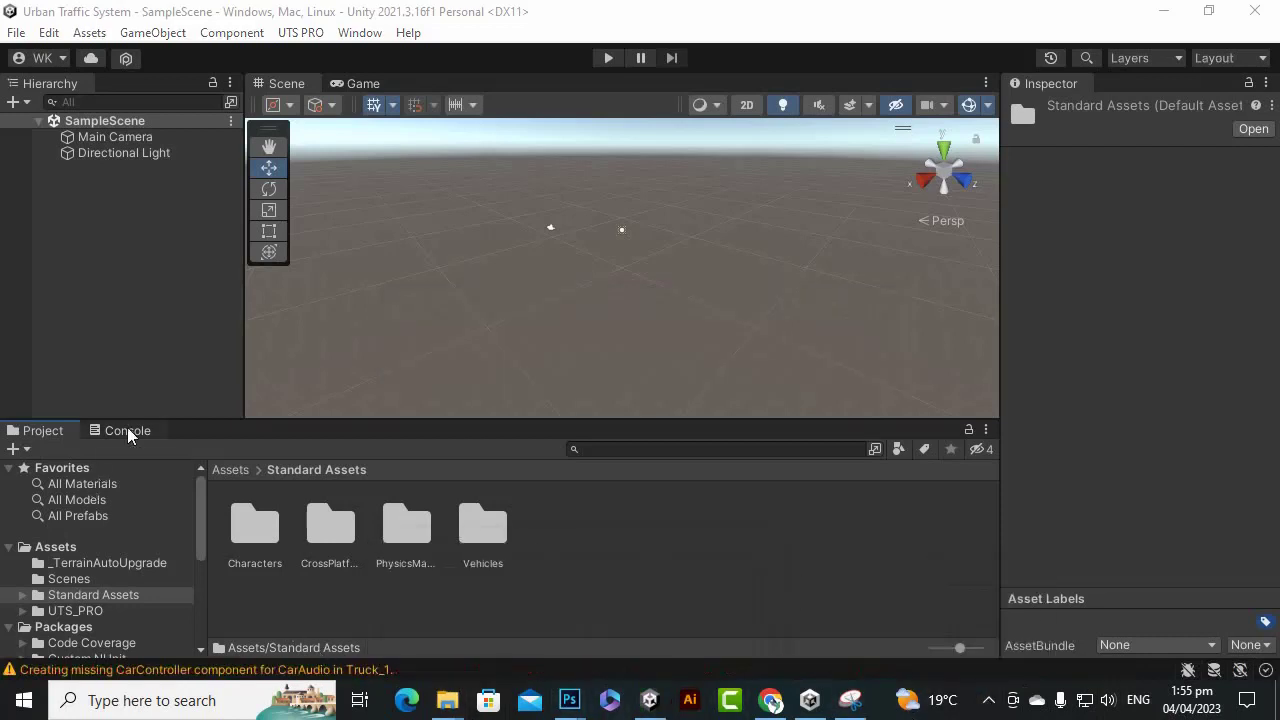
{"action": "left_click", "coordinate": [127, 431]}
{"action": "scroll", "coordinate": [739, 558], "scroll_direction": "down", "scroll_amount": 3}
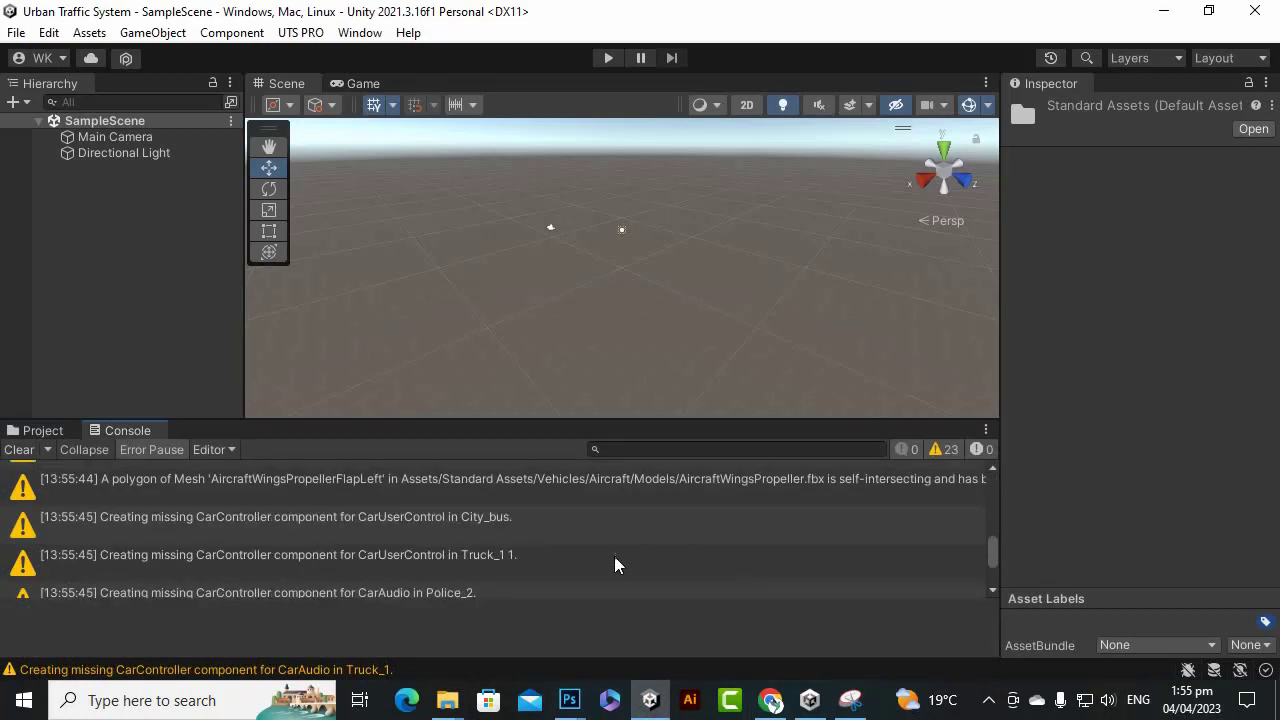
{"action": "left_click", "coordinate": [19, 449]}
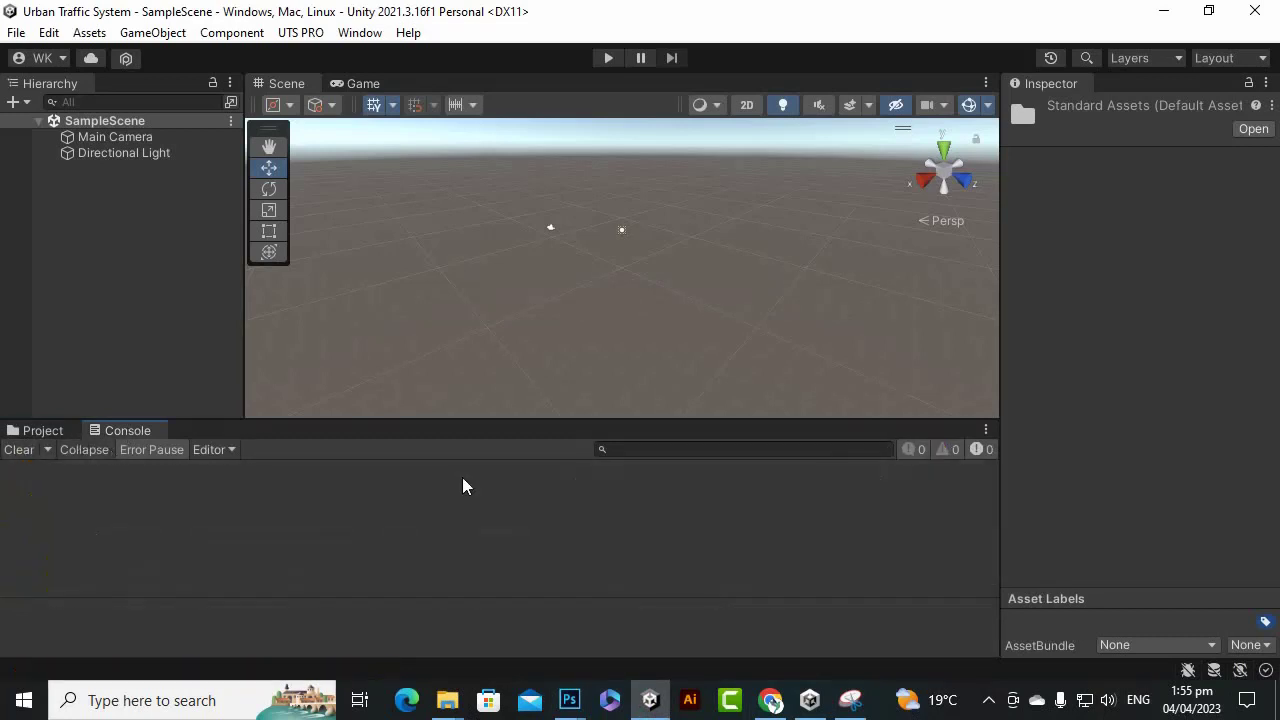
Run and stop play mode, then make the Scene view taller.
{"action": "left_click", "coordinate": [613, 60]}
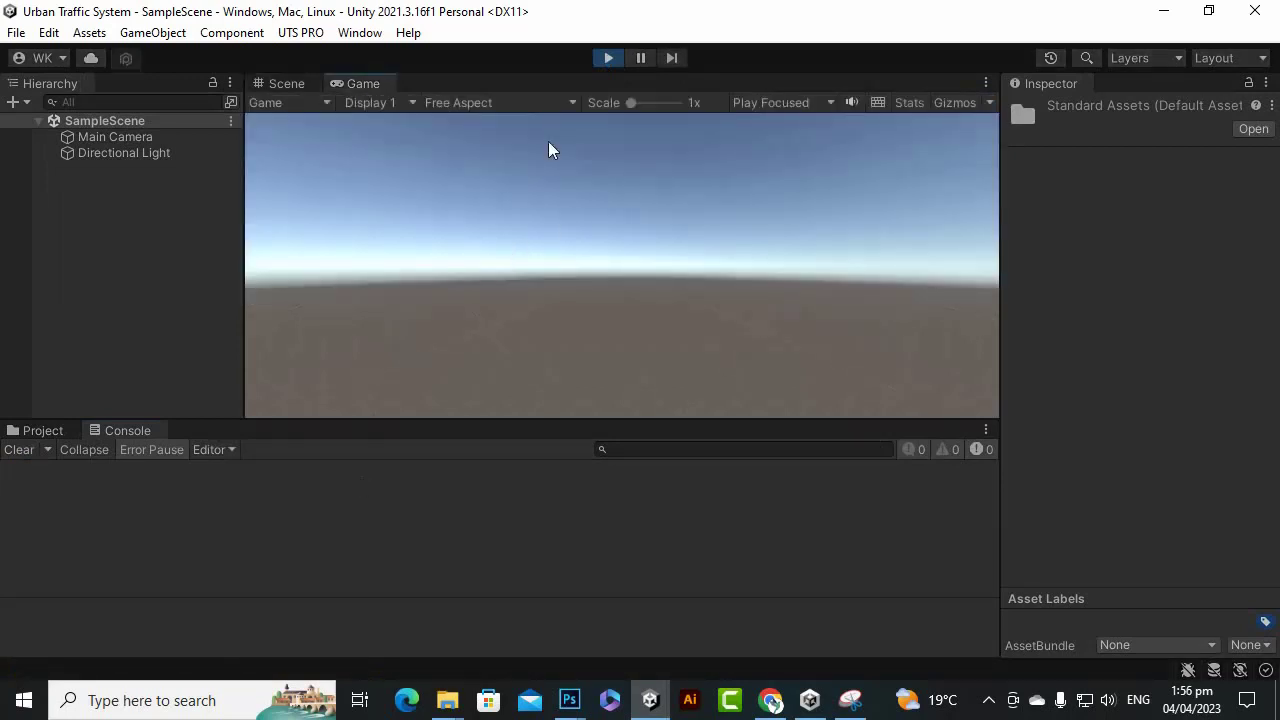
{"action": "left_click", "coordinate": [608, 60]}
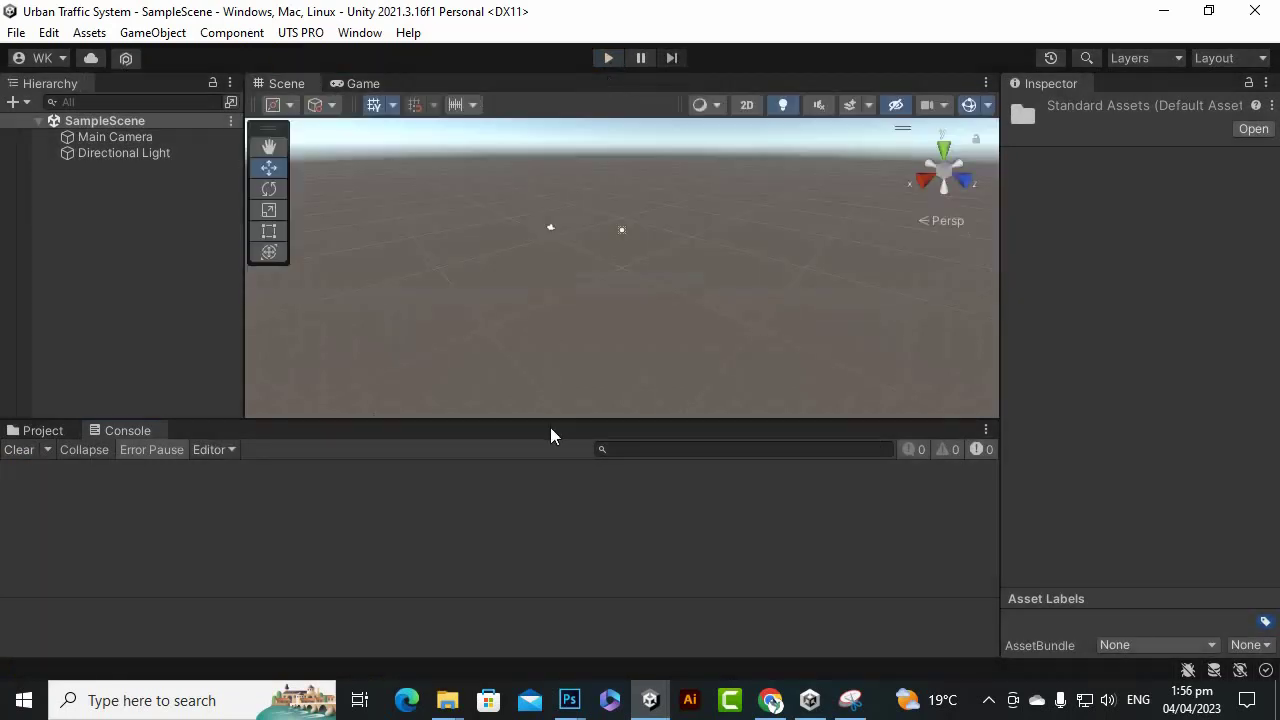
{"action": "left_click_drag", "start_coordinate": [549, 425], "coordinate": [557, 480]}
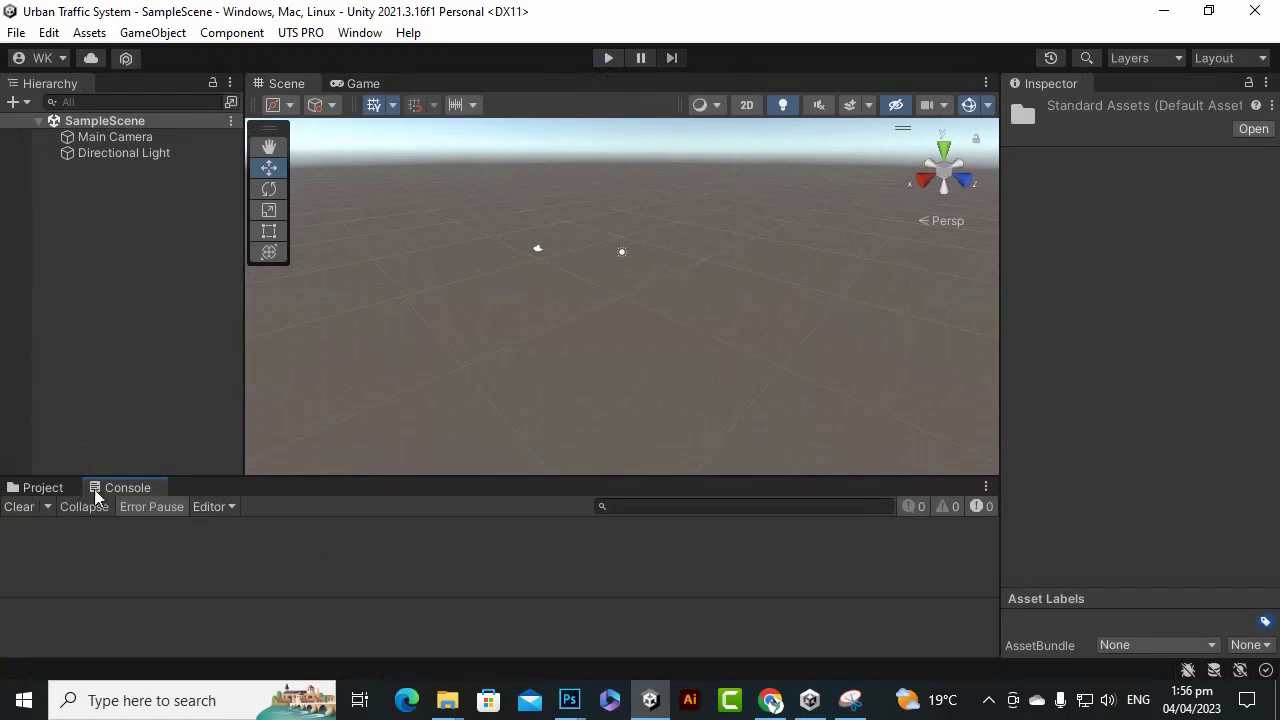
Show the Project browser, give it a bit more room, and open the UTS_PRO folder.
{"action": "left_click", "coordinate": [30, 490]}
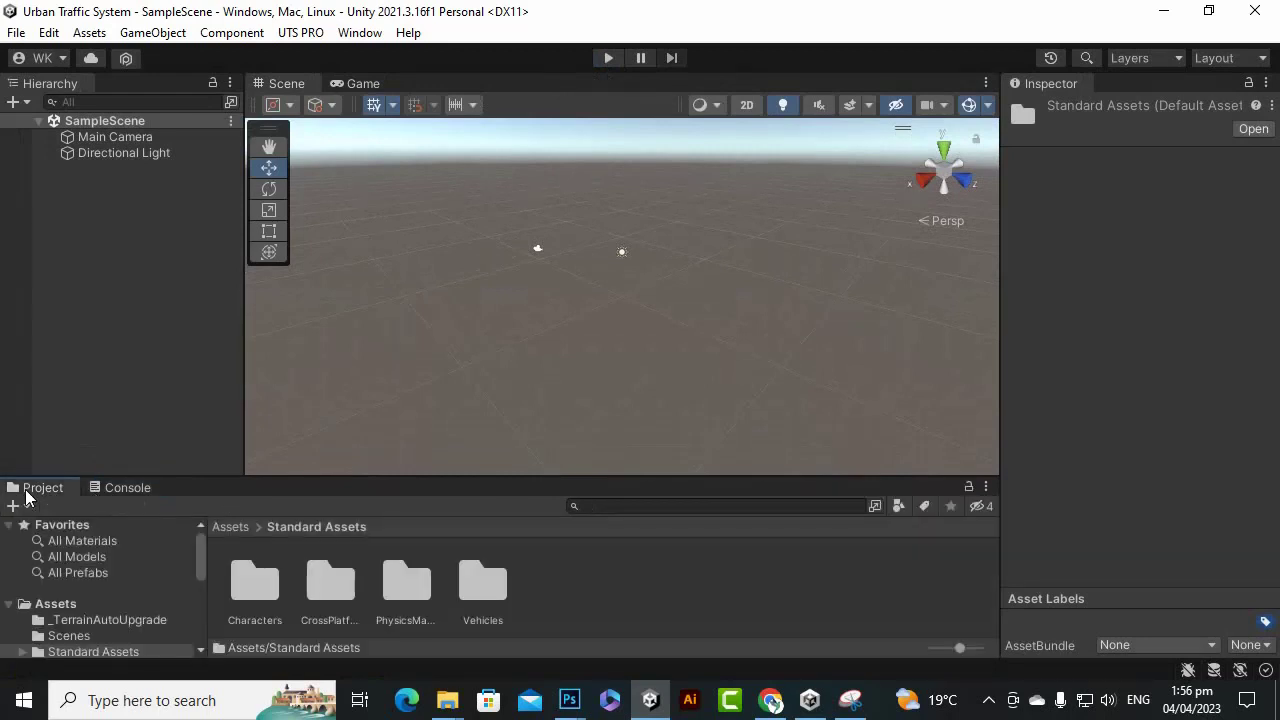
{"action": "left_click_drag", "start_coordinate": [480, 476], "coordinate": [478, 430]}
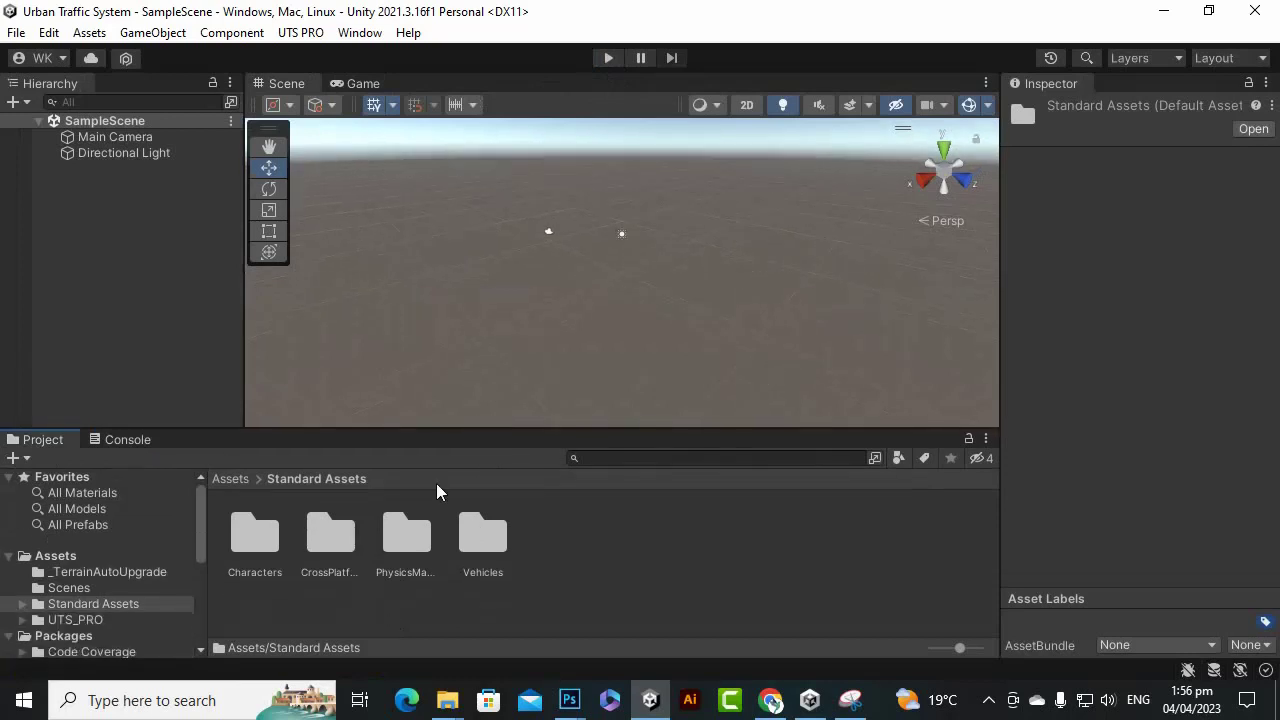
{"action": "left_click", "coordinate": [480, 540]}
{"action": "left_click", "coordinate": [268, 545]}
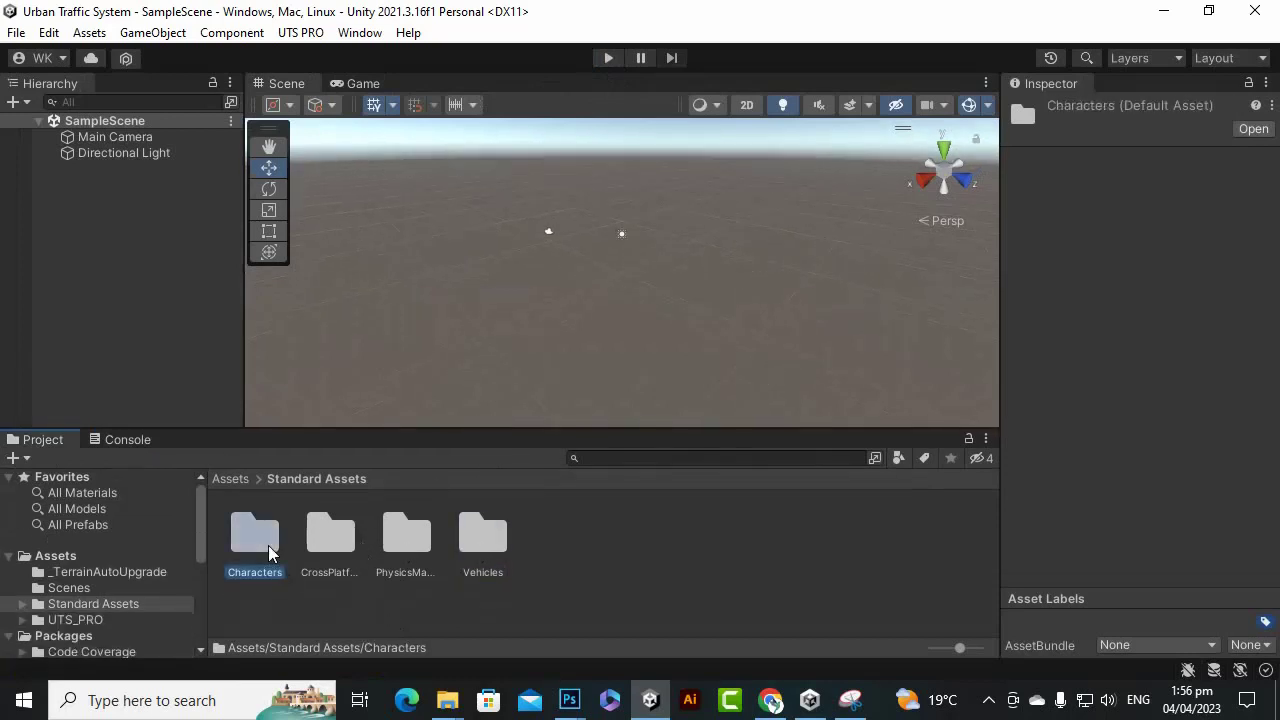
{"action": "left_click", "coordinate": [233, 479]}
{"action": "double_click", "coordinate": [488, 548]}
{"action": "scroll", "coordinate": [585, 617], "scroll_direction": "down", "scroll_amount": 1}
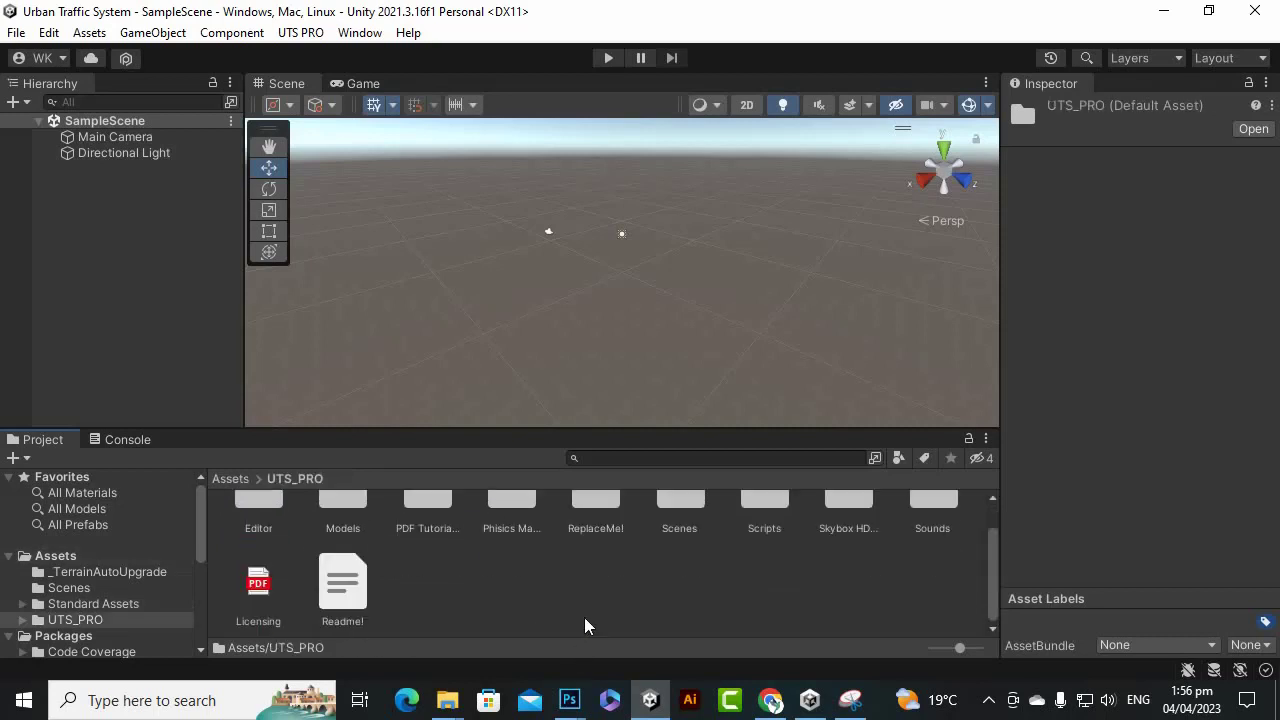
{"action": "scroll", "coordinate": [770, 593], "scroll_direction": "up", "scroll_amount": 1}
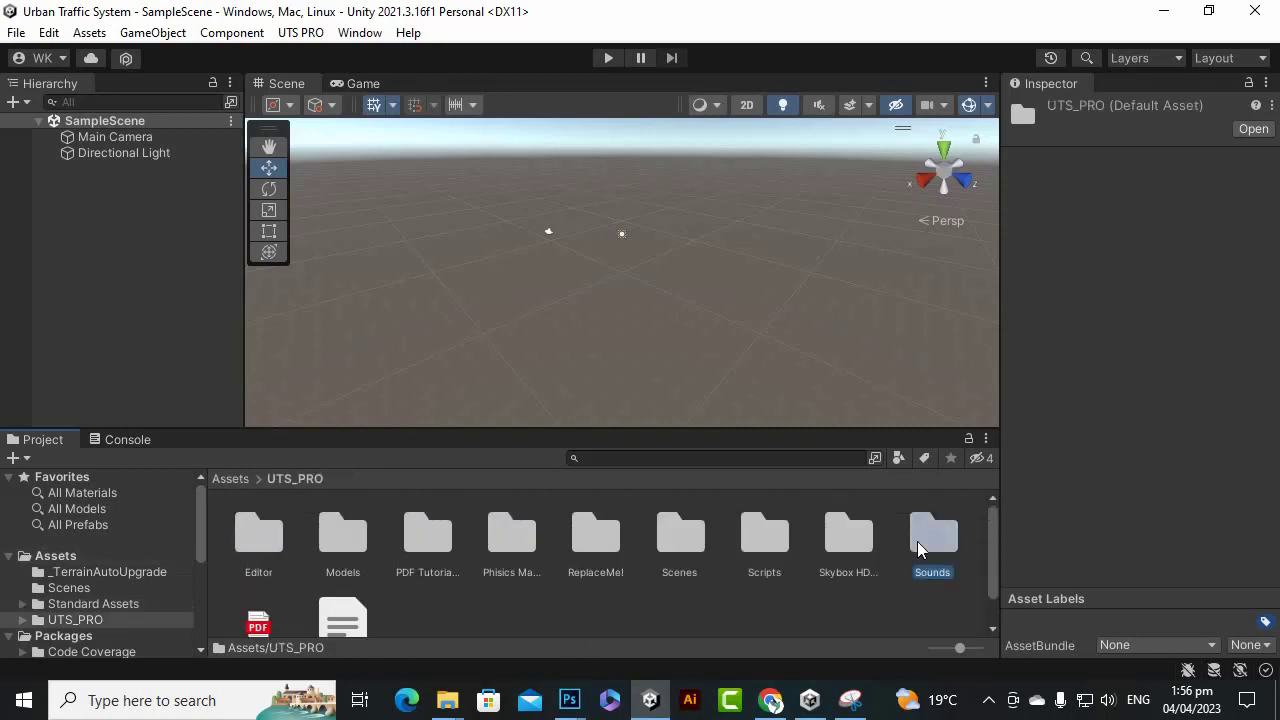
Look through UTS_PRO's Sounds, Skybox HDRI, Scripts and Scenes folders.
{"action": "double_click", "coordinate": [932, 538]}
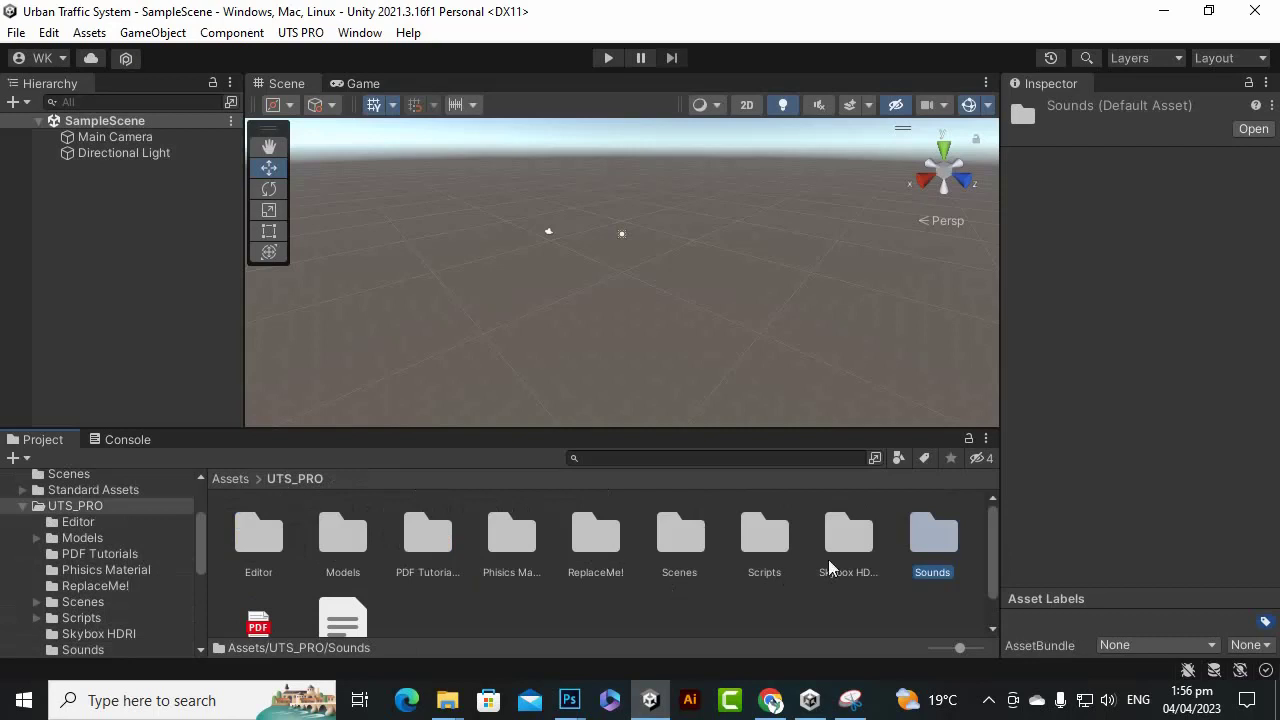
{"action": "double_click", "coordinate": [841, 543]}
{"action": "left_click", "coordinate": [297, 478]}
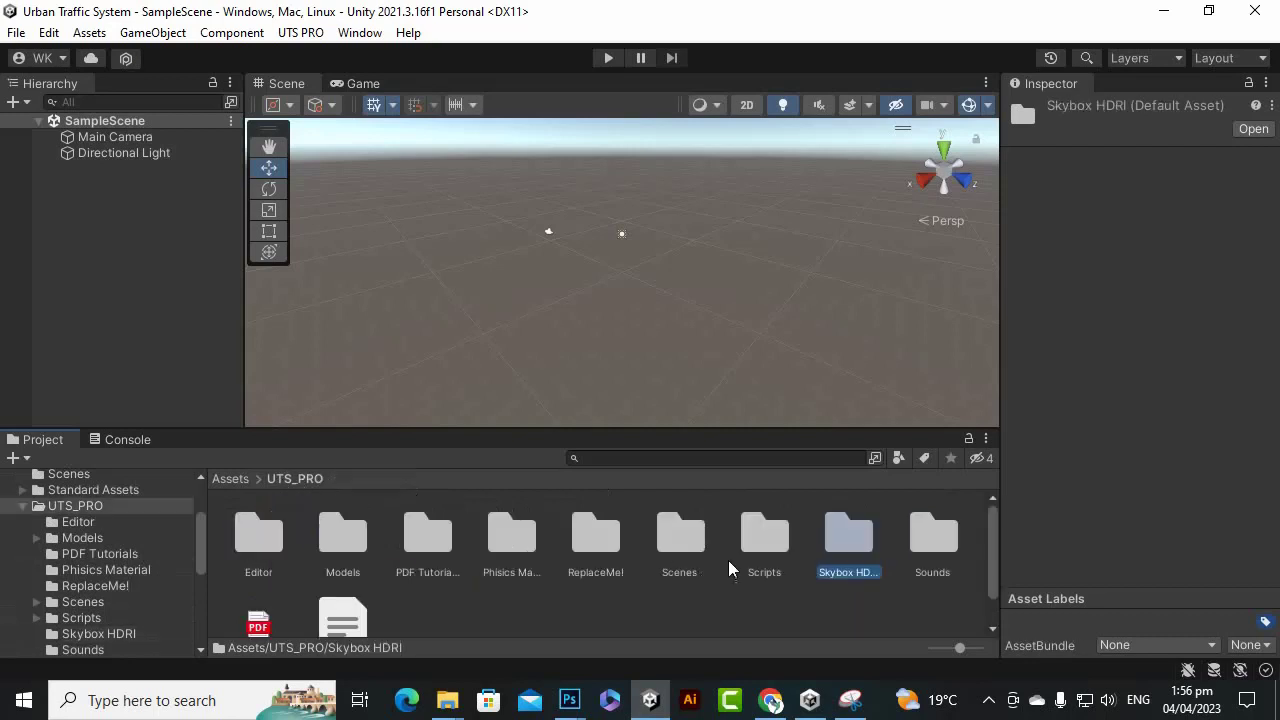
{"action": "double_click", "coordinate": [779, 537]}
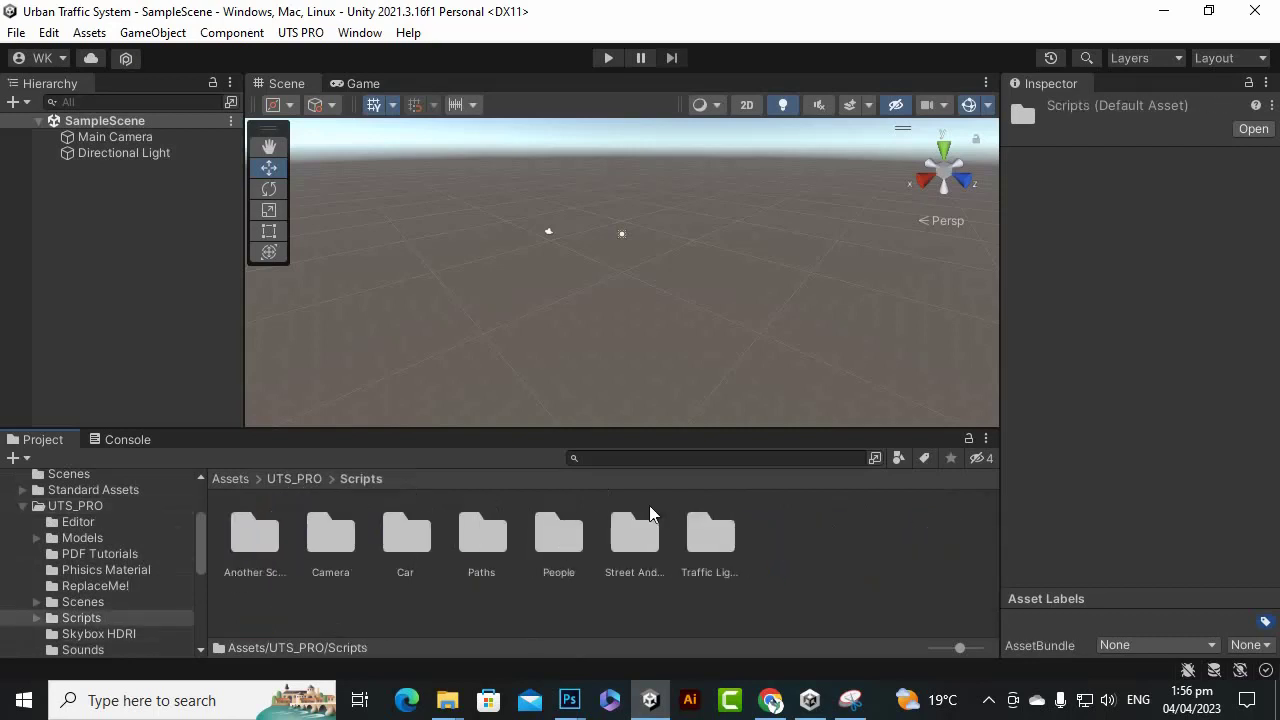
{"action": "left_click", "coordinate": [296, 478]}
{"action": "double_click", "coordinate": [695, 538]}
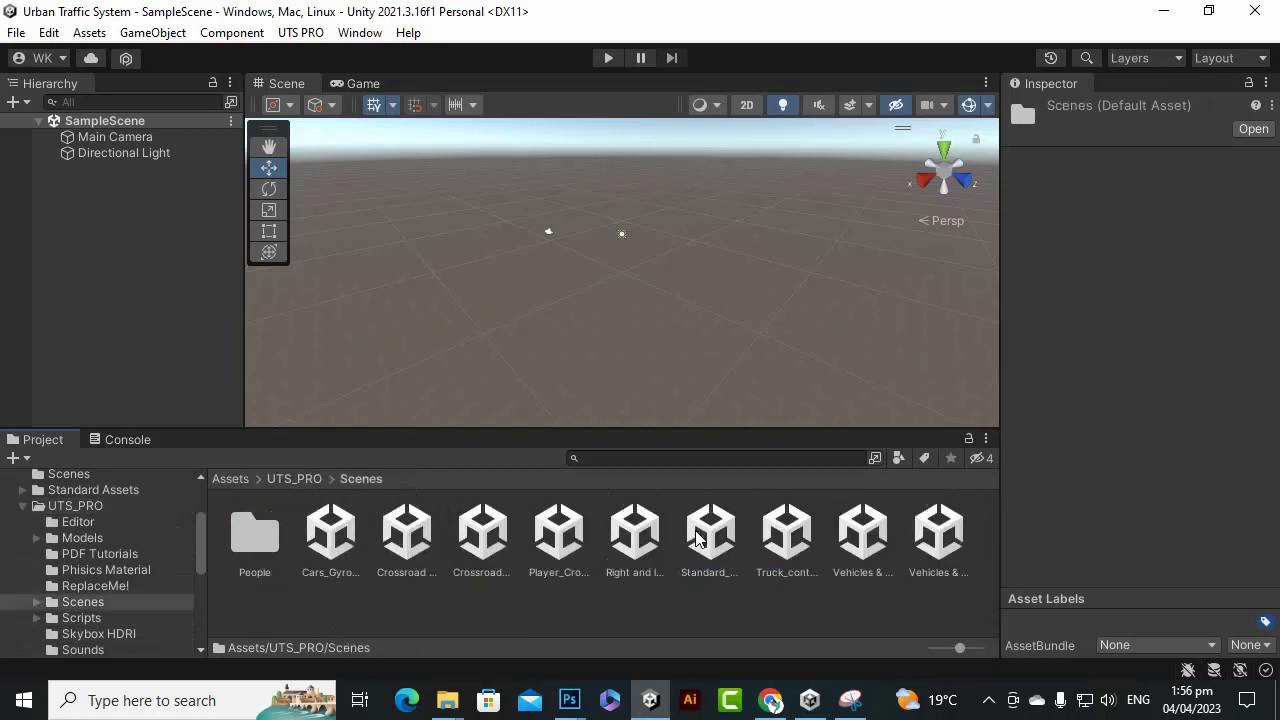
{"action": "left_click", "coordinate": [281, 482]}
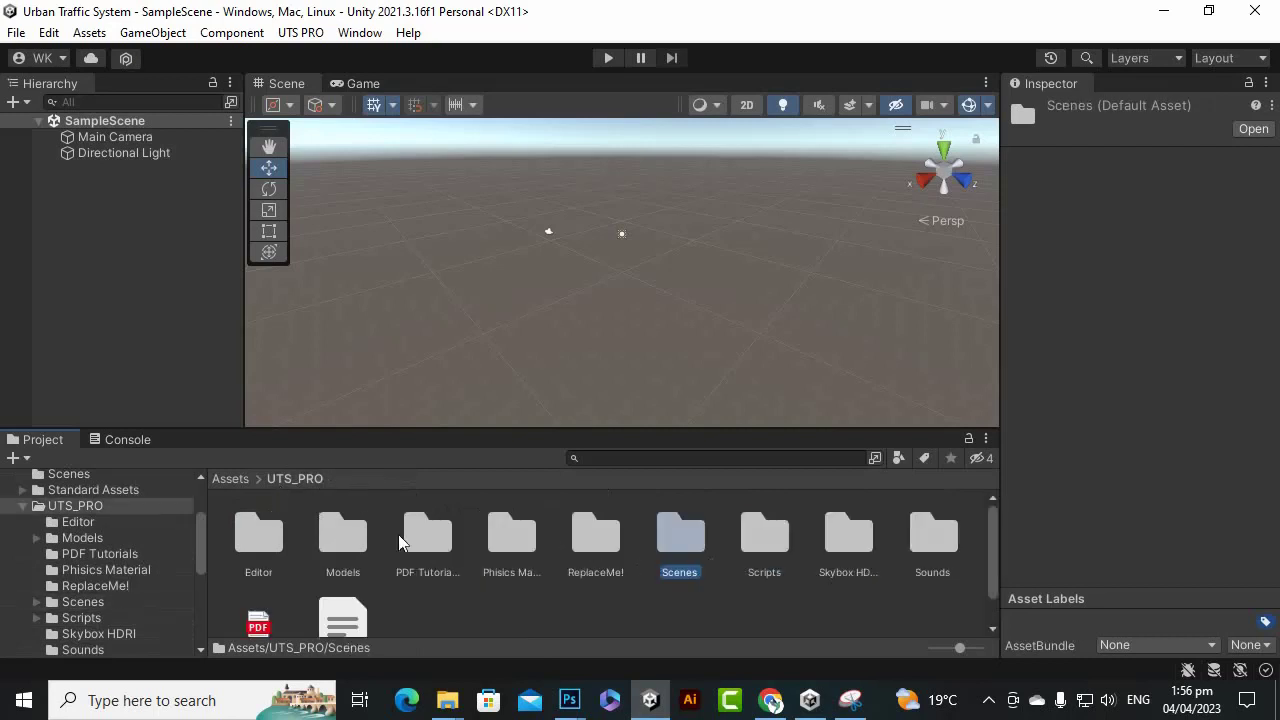
{"action": "left_click", "coordinate": [601, 542]}
{"action": "left_click", "coordinate": [258, 542]}
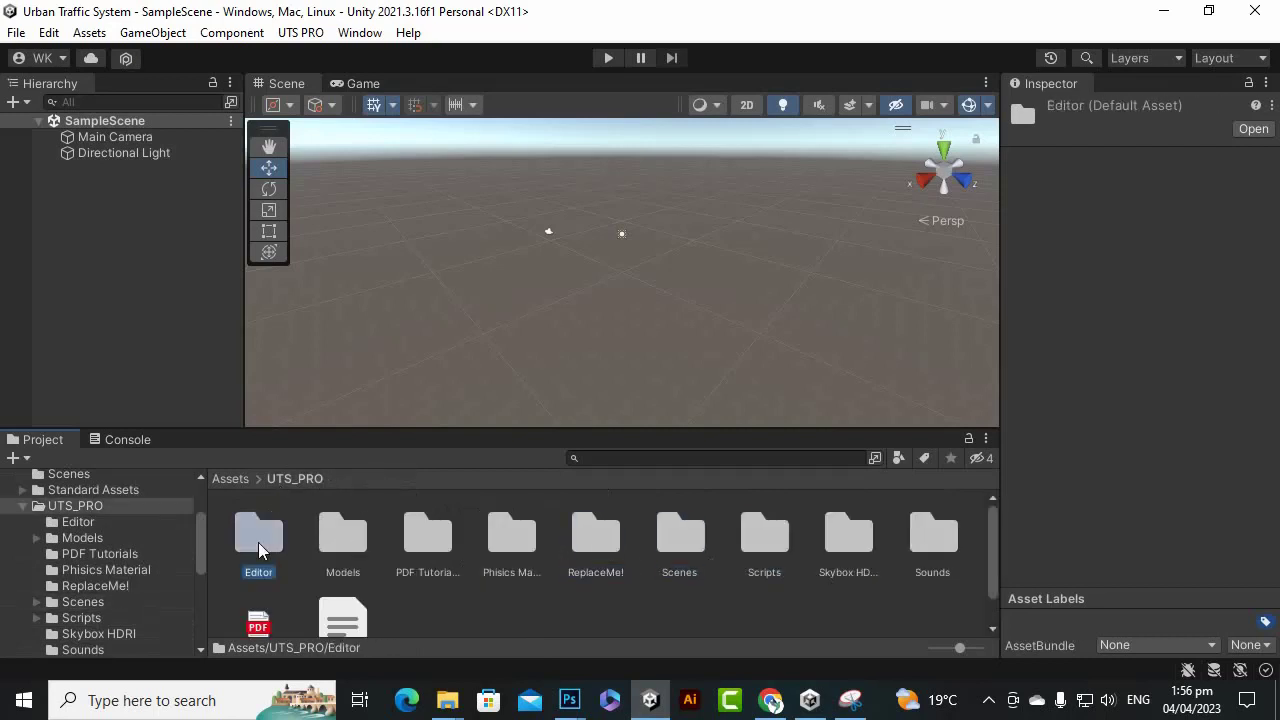
Go into Models > Cars, briefly checking the Bicycle_animation folder.
{"action": "double_click", "coordinate": [338, 535]}
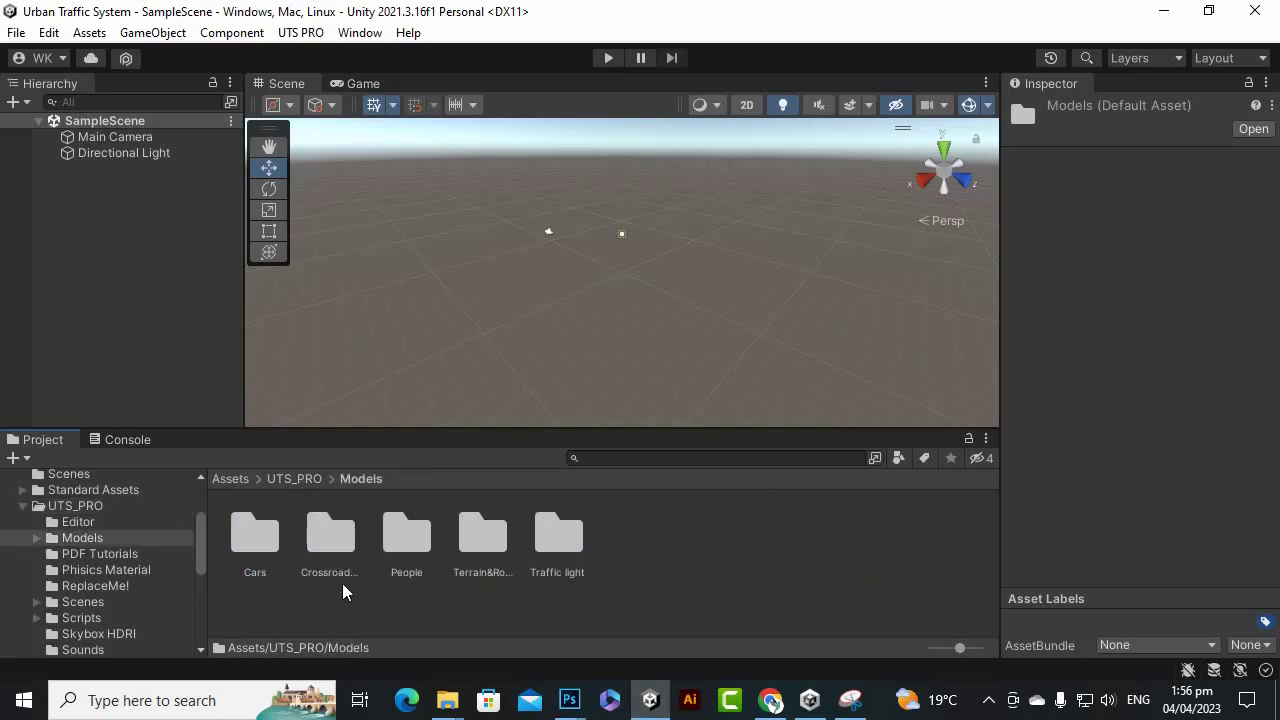
{"action": "left_click", "coordinate": [246, 550]}
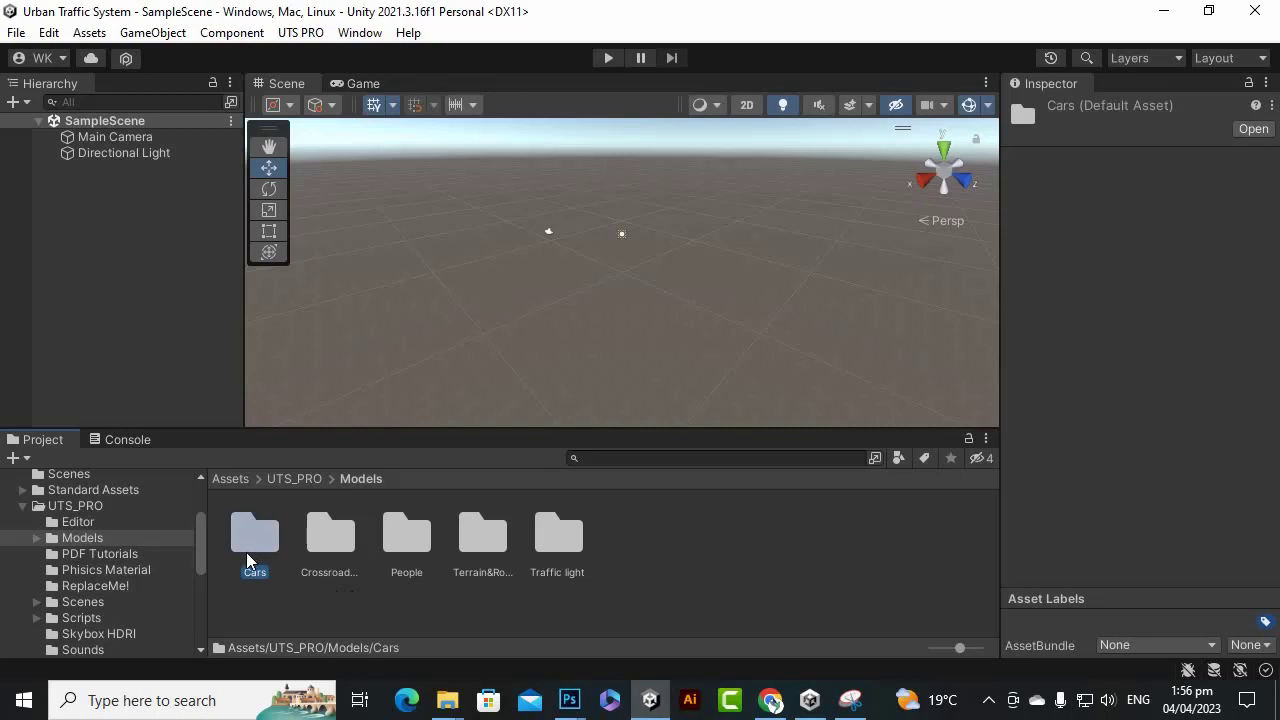
{"action": "double_click", "coordinate": [246, 553]}
{"action": "double_click", "coordinate": [246, 555]}
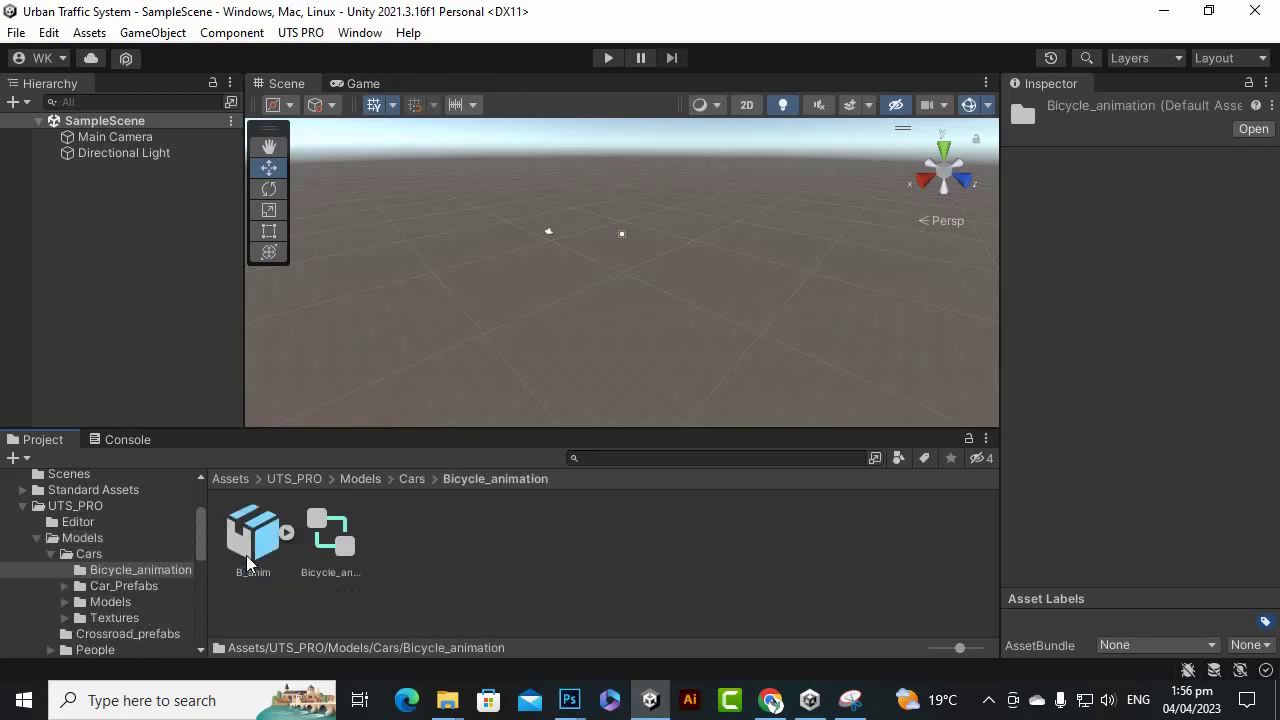
{"action": "left_click", "coordinate": [413, 480]}
Open Car_Prefabs, view the Truck_2 prefab in Night Cars, then open Day Cars.
{"action": "double_click", "coordinate": [317, 529]}
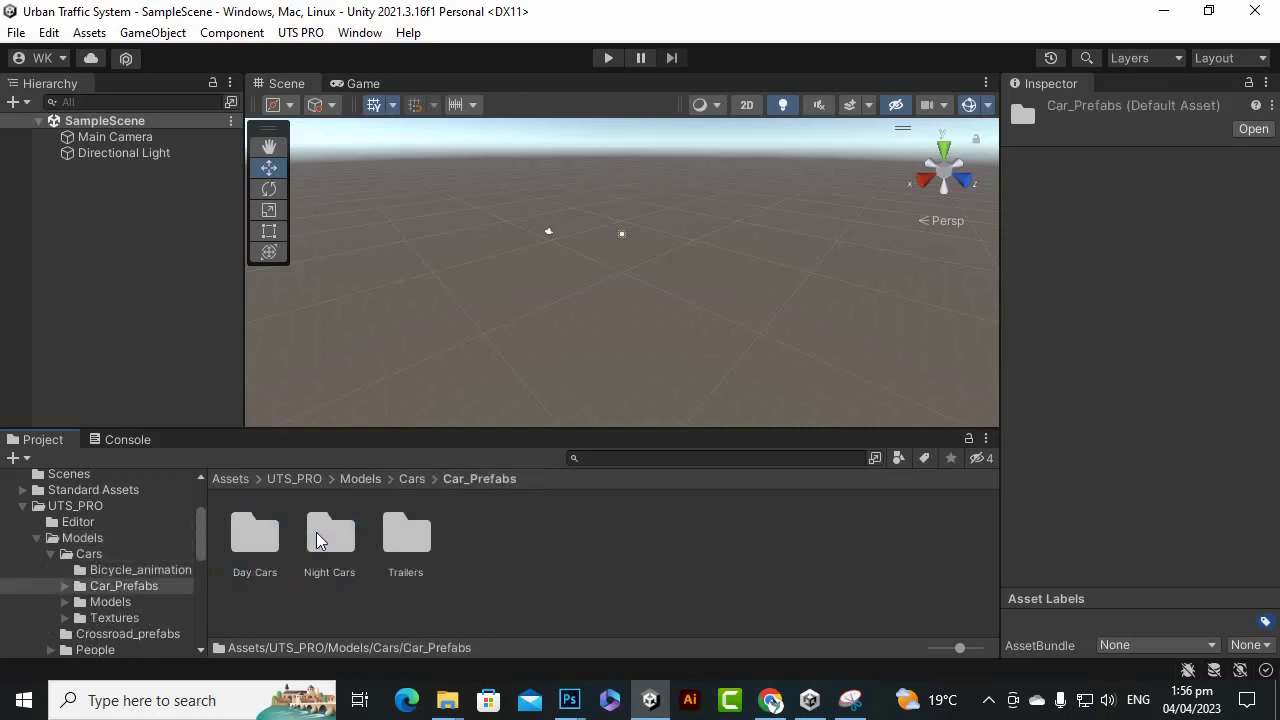
{"action": "left_click", "coordinate": [321, 535]}
{"action": "double_click", "coordinate": [321, 535]}
{"action": "scroll", "coordinate": [802, 605], "scroll_direction": "down", "scroll_amount": 5}
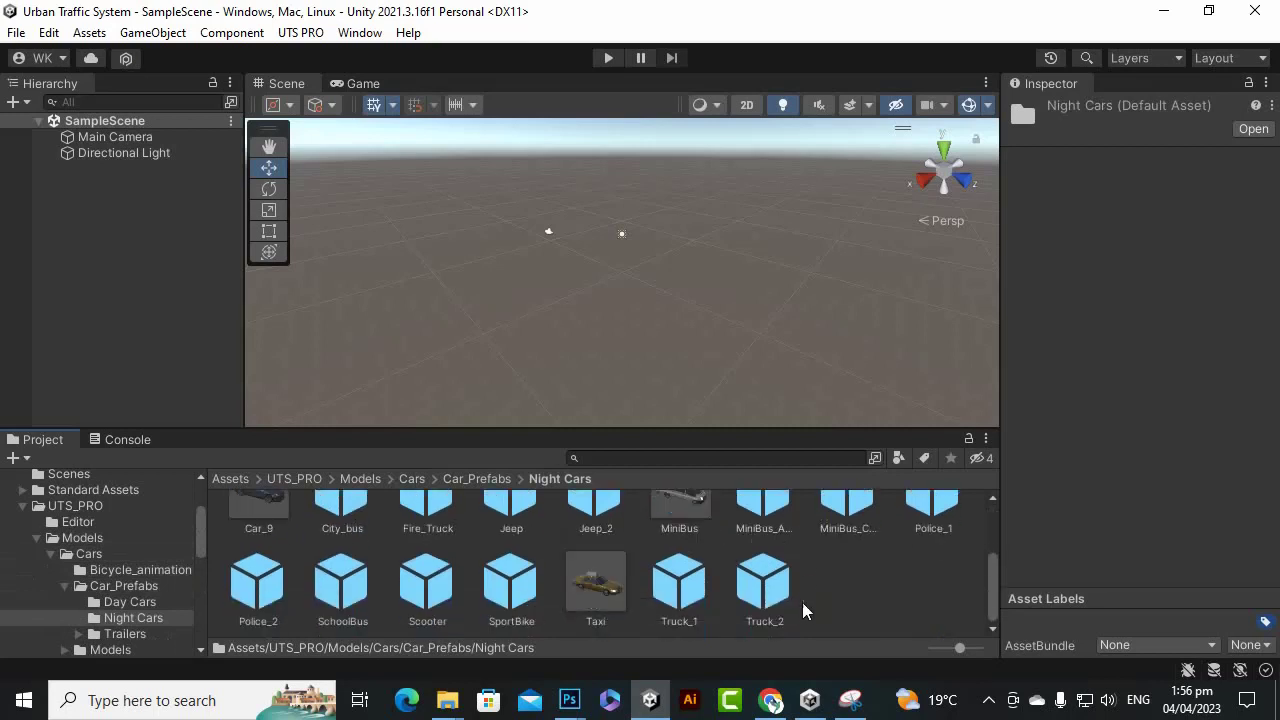
{"action": "left_click", "coordinate": [768, 590]}
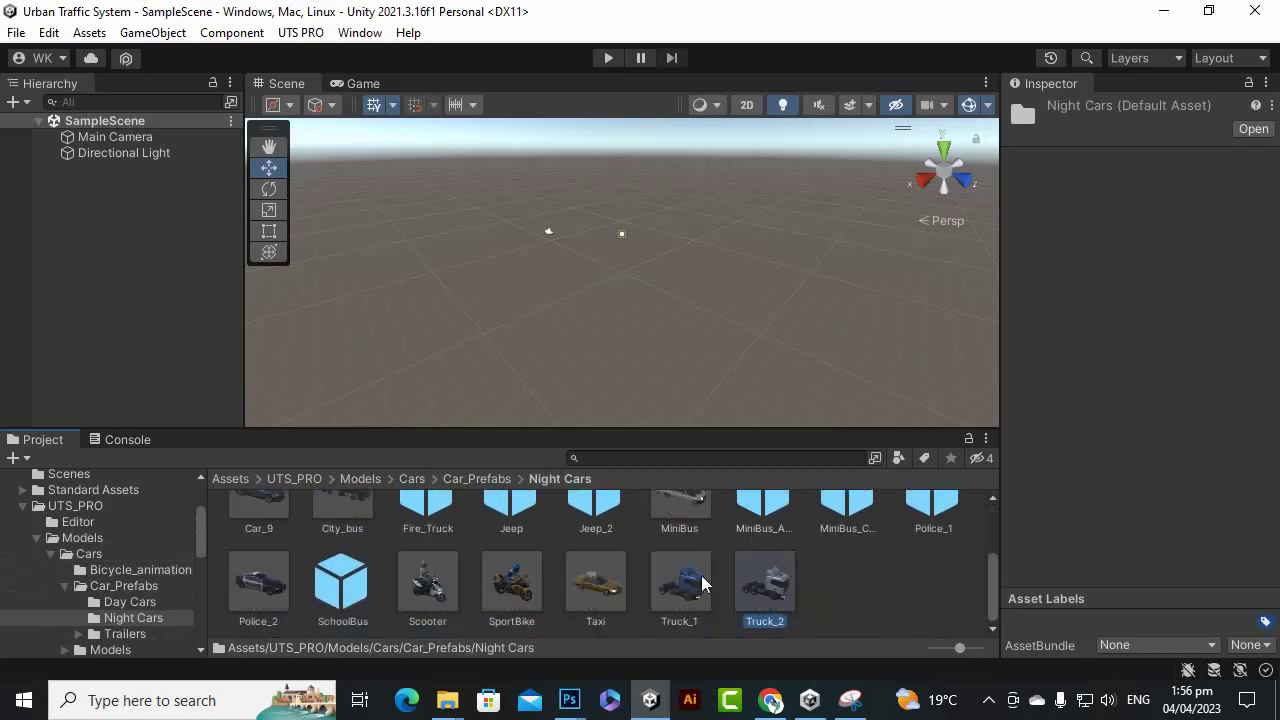
{"action": "left_click", "coordinate": [460, 478]}
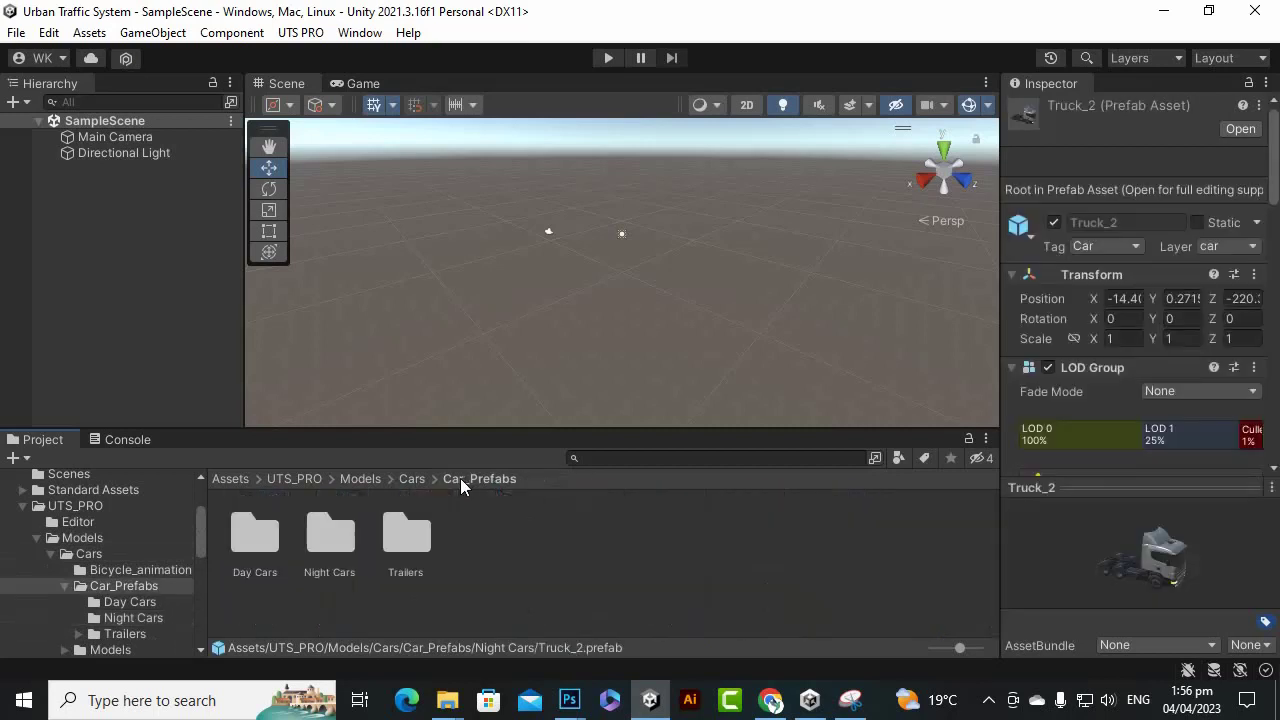
{"action": "left_click", "coordinate": [407, 544]}
{"action": "left_click", "coordinate": [266, 546]}
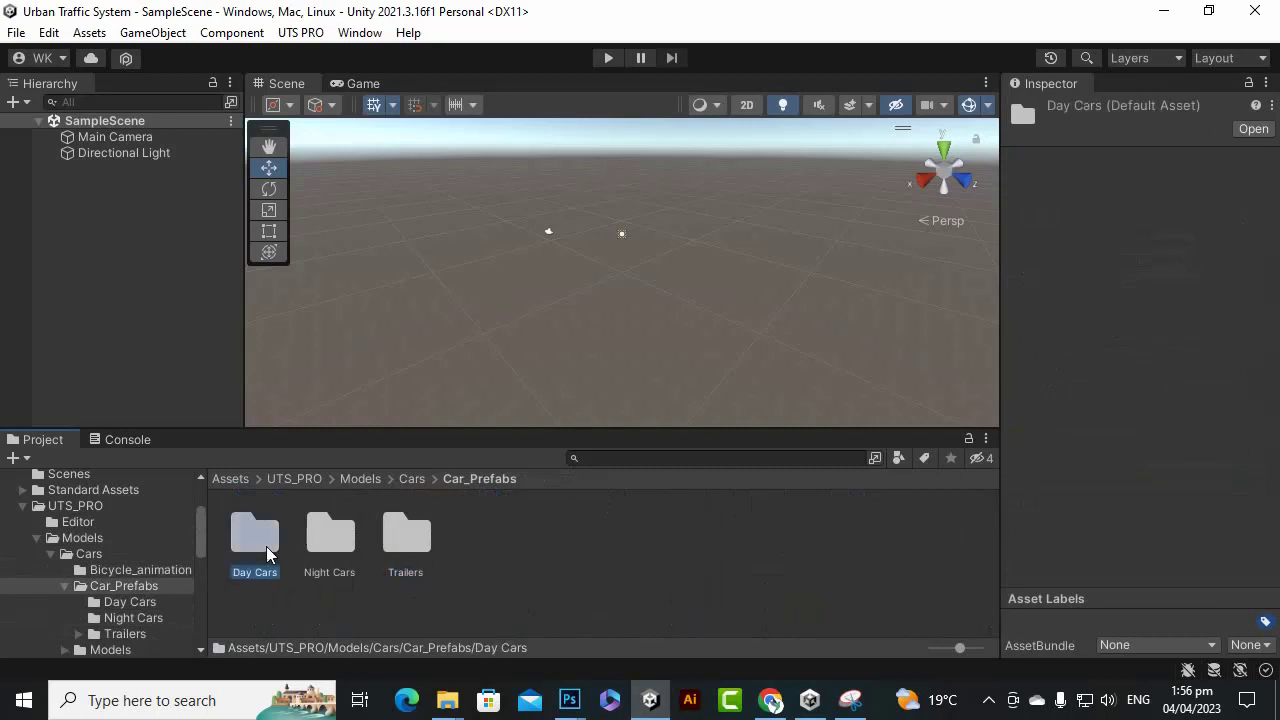
{"action": "double_click", "coordinate": [266, 546]}
Drop a Car_5 instance into the scene and inspect its Wheel Colliders and Tire Meshes lists.
{"action": "left_click", "coordinate": [682, 547]}
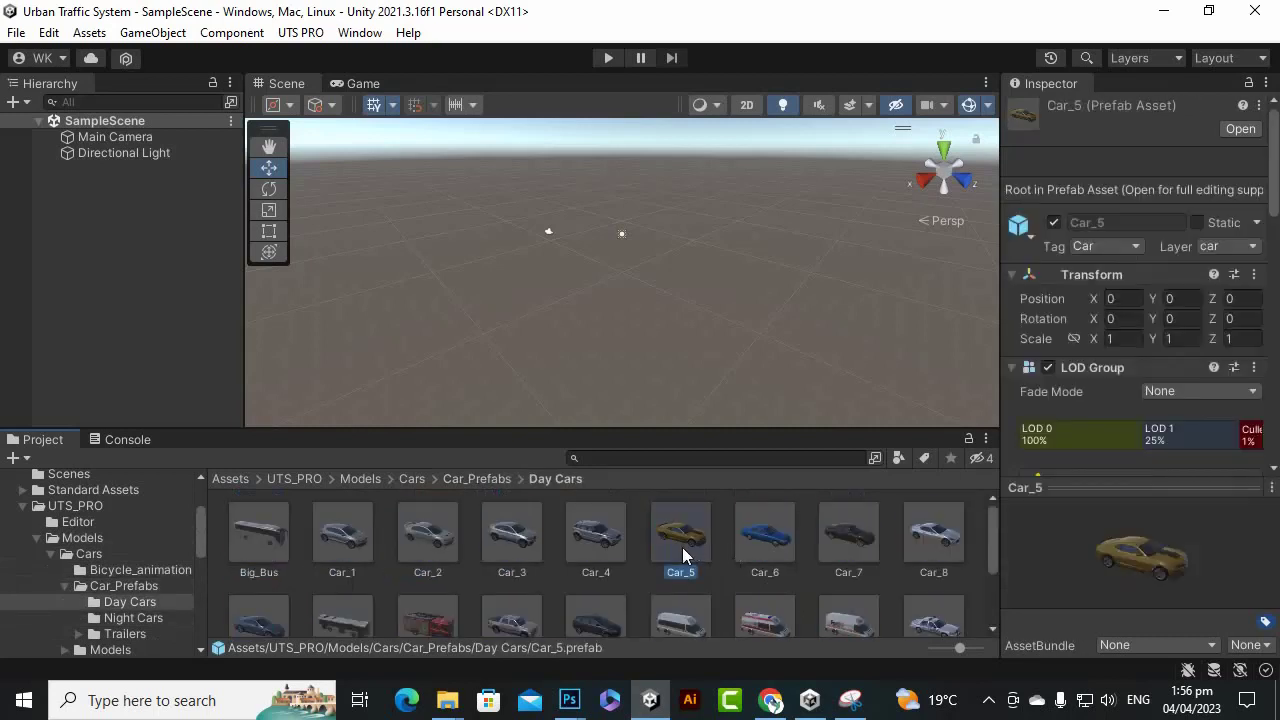
{"action": "left_click_drag", "start_coordinate": [686, 560], "coordinate": [594, 323]}
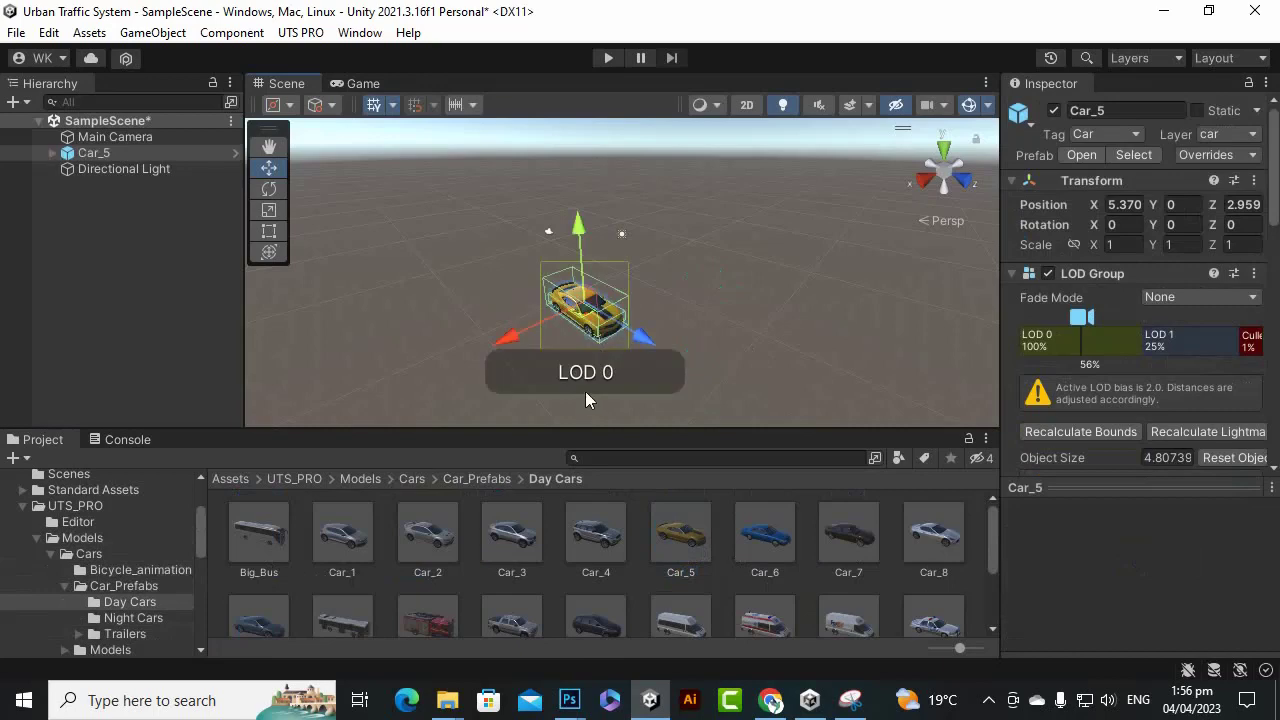
{"action": "left_click", "coordinate": [53, 153]}
{"action": "scroll", "coordinate": [1200, 324], "scroll_direction": "down", "scroll_amount": 10}
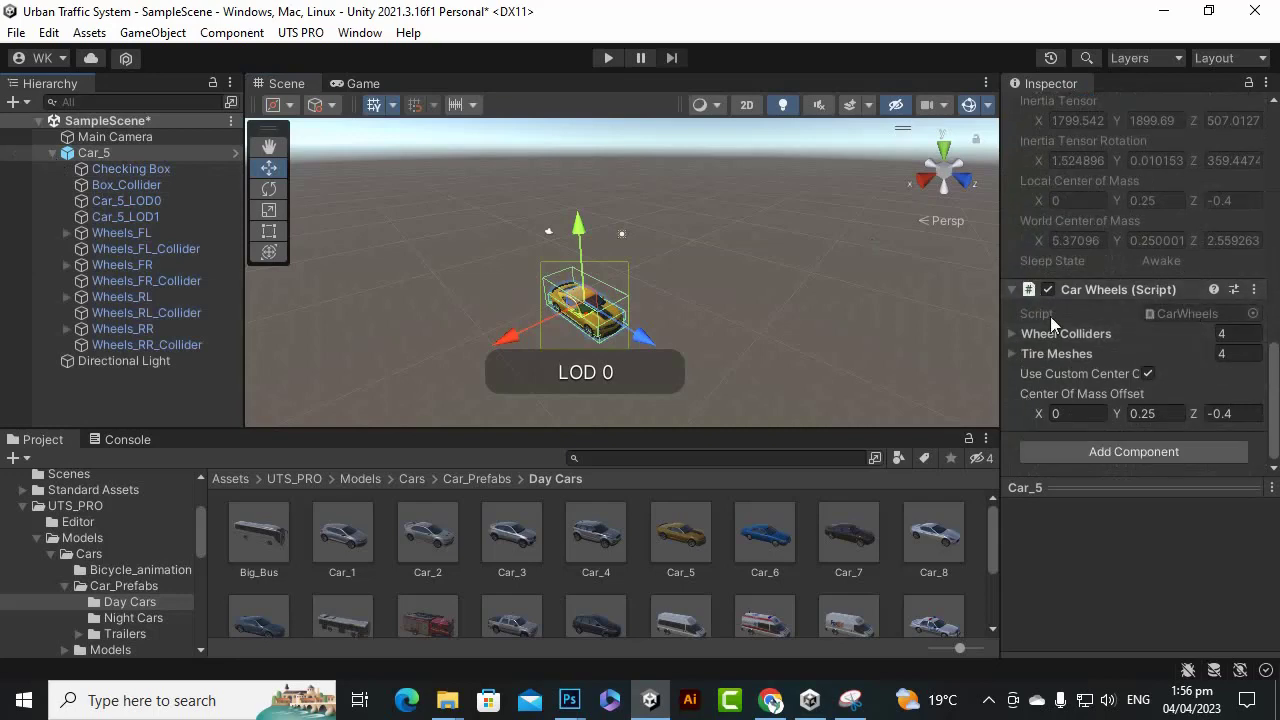
{"action": "left_click_drag", "start_coordinate": [995, 326], "coordinate": [787, 335]}
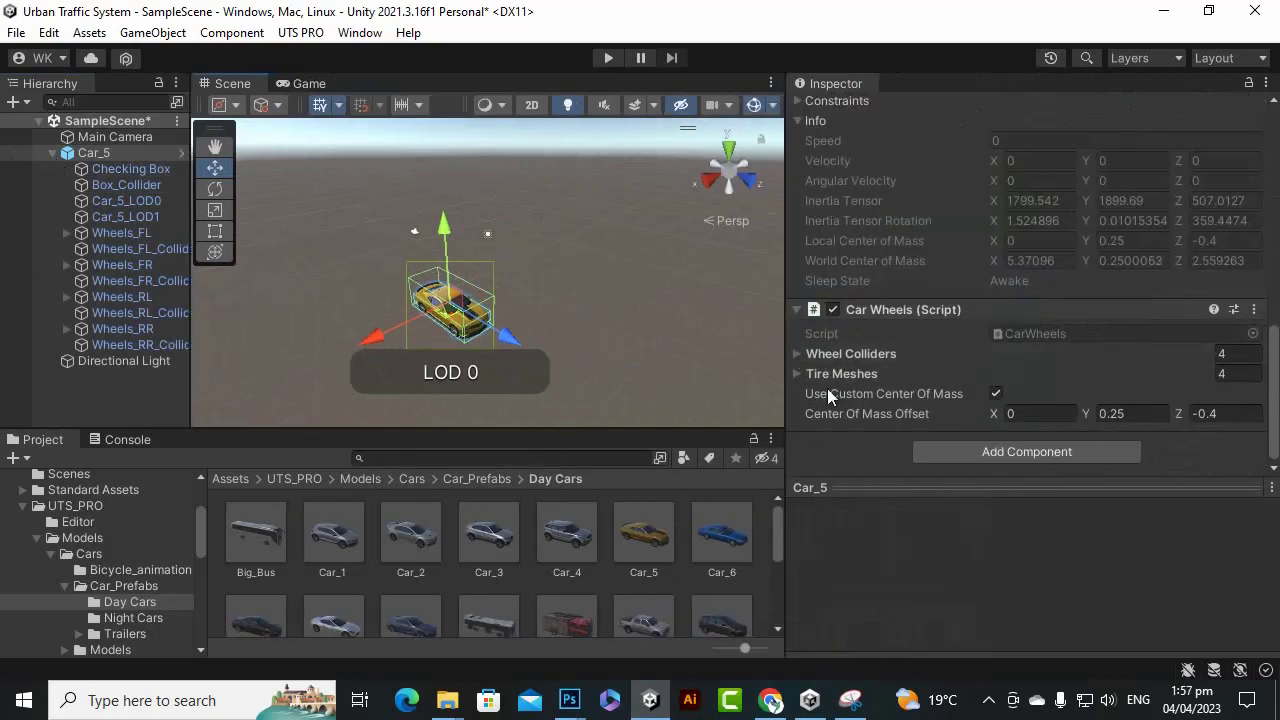
{"action": "left_click", "coordinate": [797, 354]}
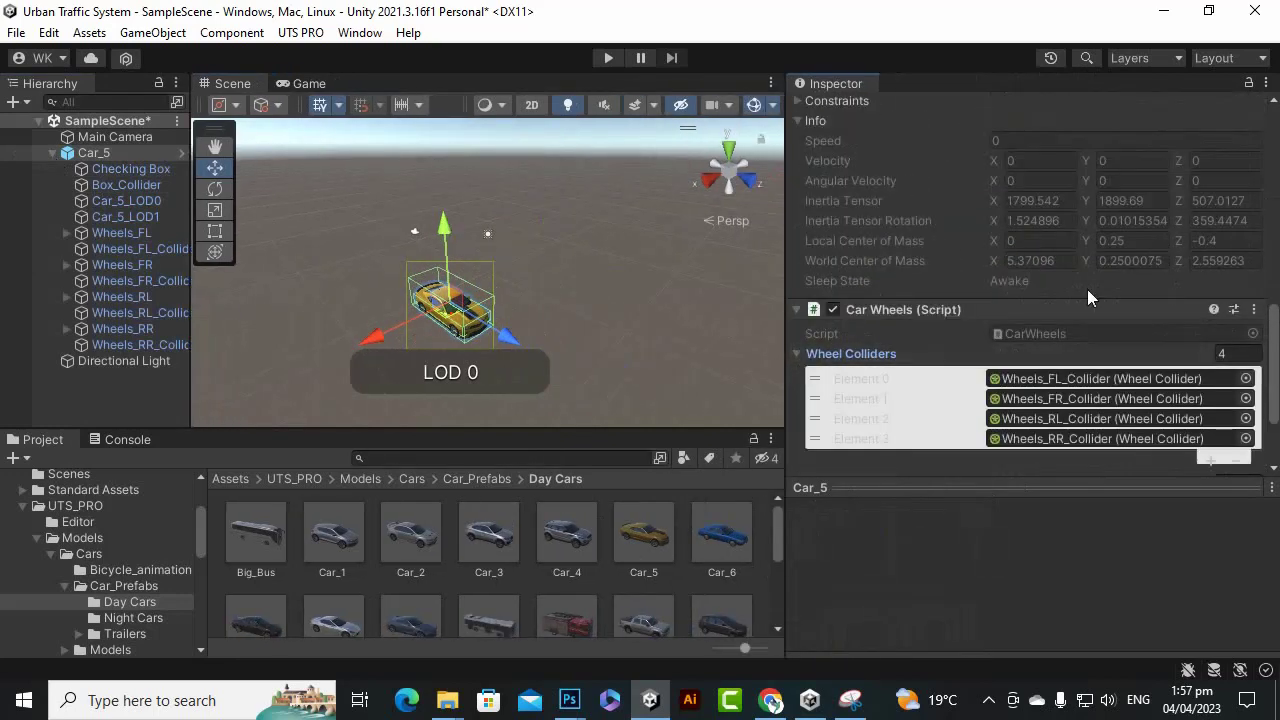
{"action": "scroll", "coordinate": [1087, 289], "scroll_direction": "down", "scroll_amount": 3}
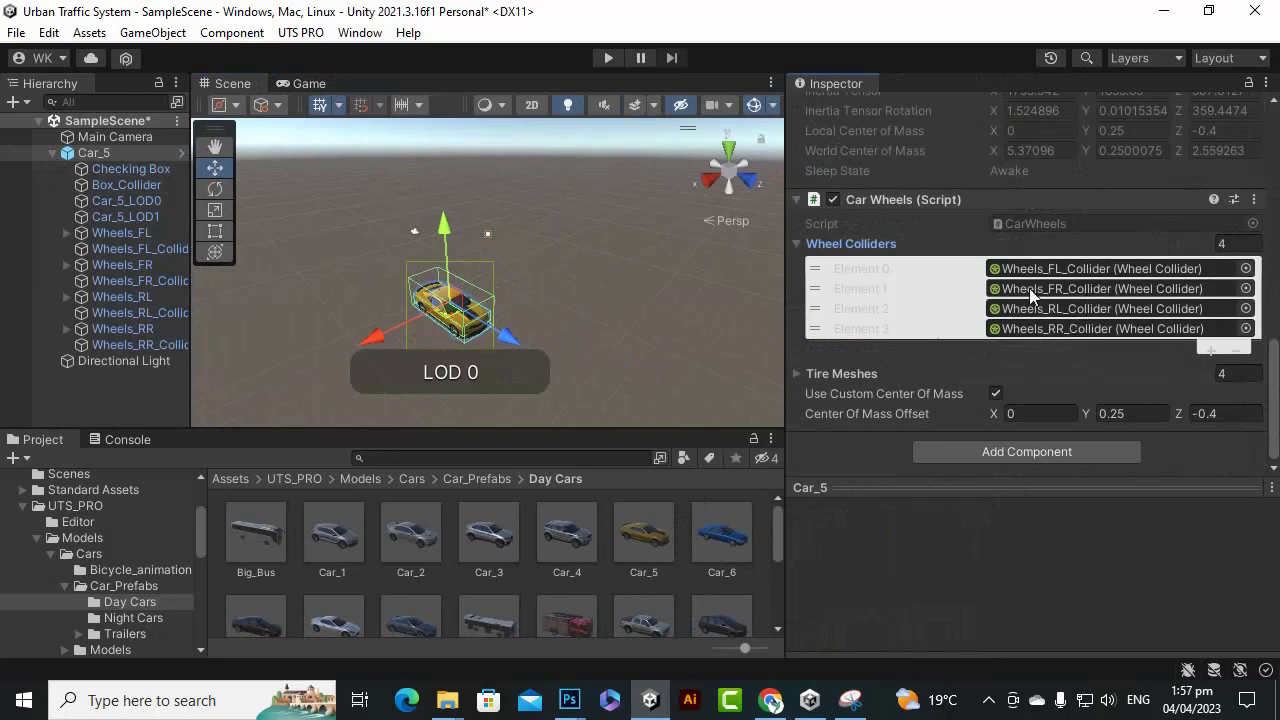
{"action": "left_click", "coordinate": [797, 373]}
{"action": "scroll", "coordinate": [1010, 345], "scroll_direction": "down", "scroll_amount": 3}
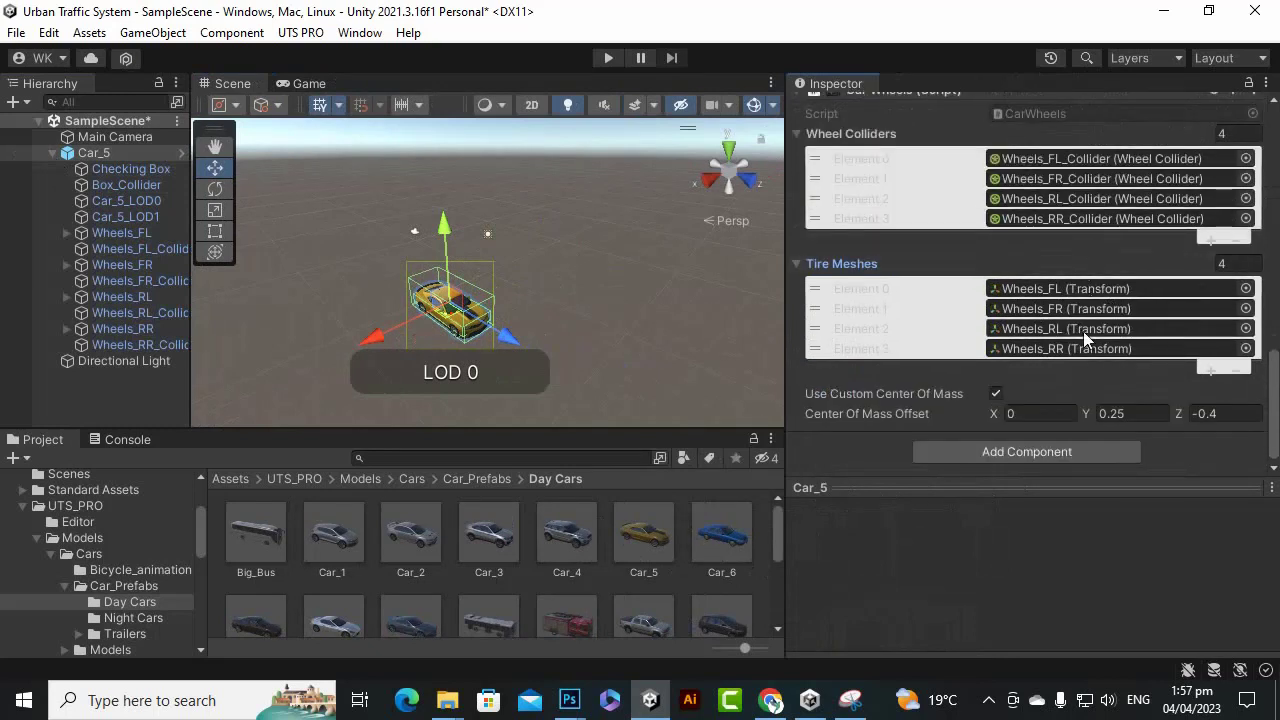
{"action": "scroll", "coordinate": [515, 327], "scroll_direction": "up", "scroll_amount": 2}
{"action": "scroll", "coordinate": [515, 327], "scroll_direction": "up", "scroll_amount": 3}
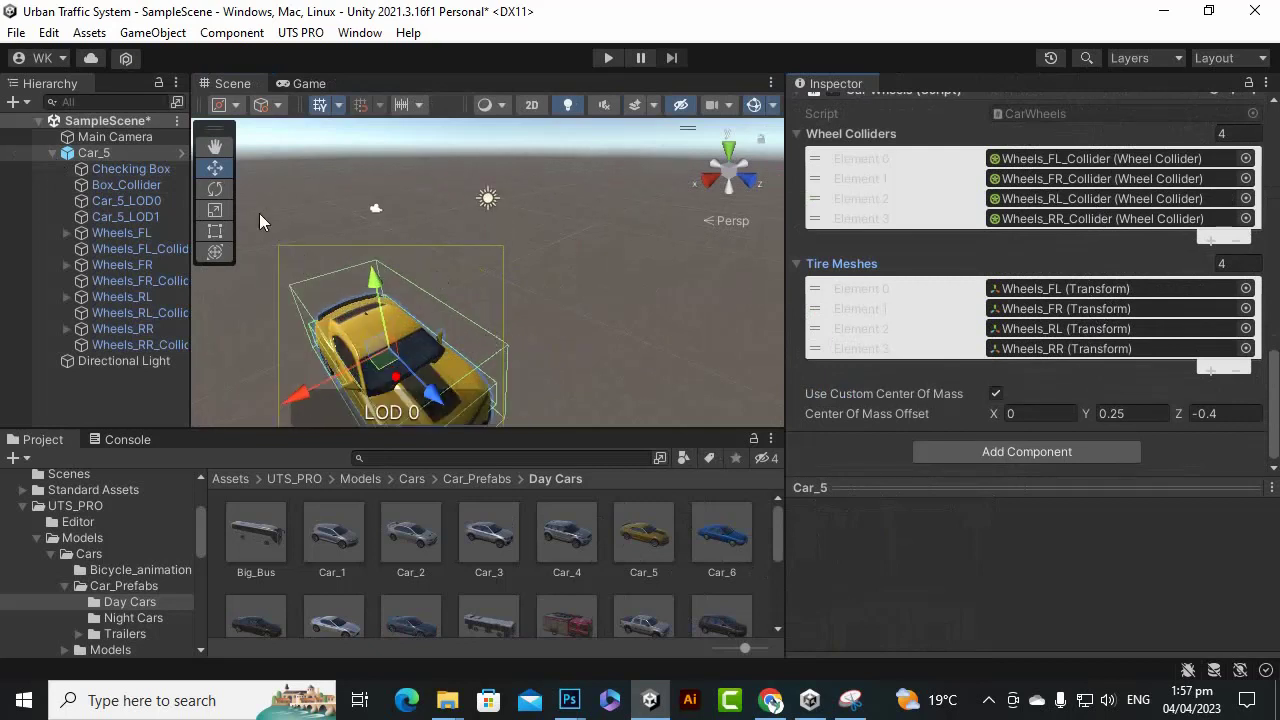
Frame the view on Car_5, then delete it from the scene.
{"action": "left_click", "coordinate": [113, 154]}
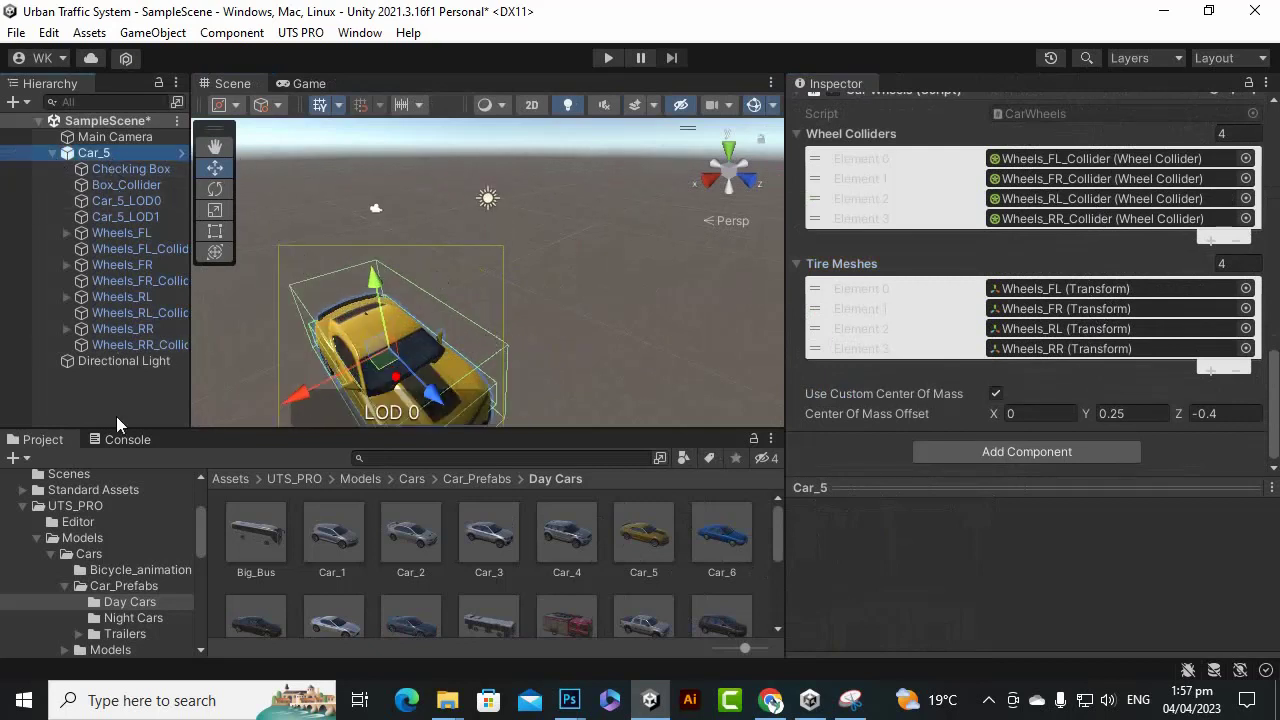
{"action": "key", "text": "f"}
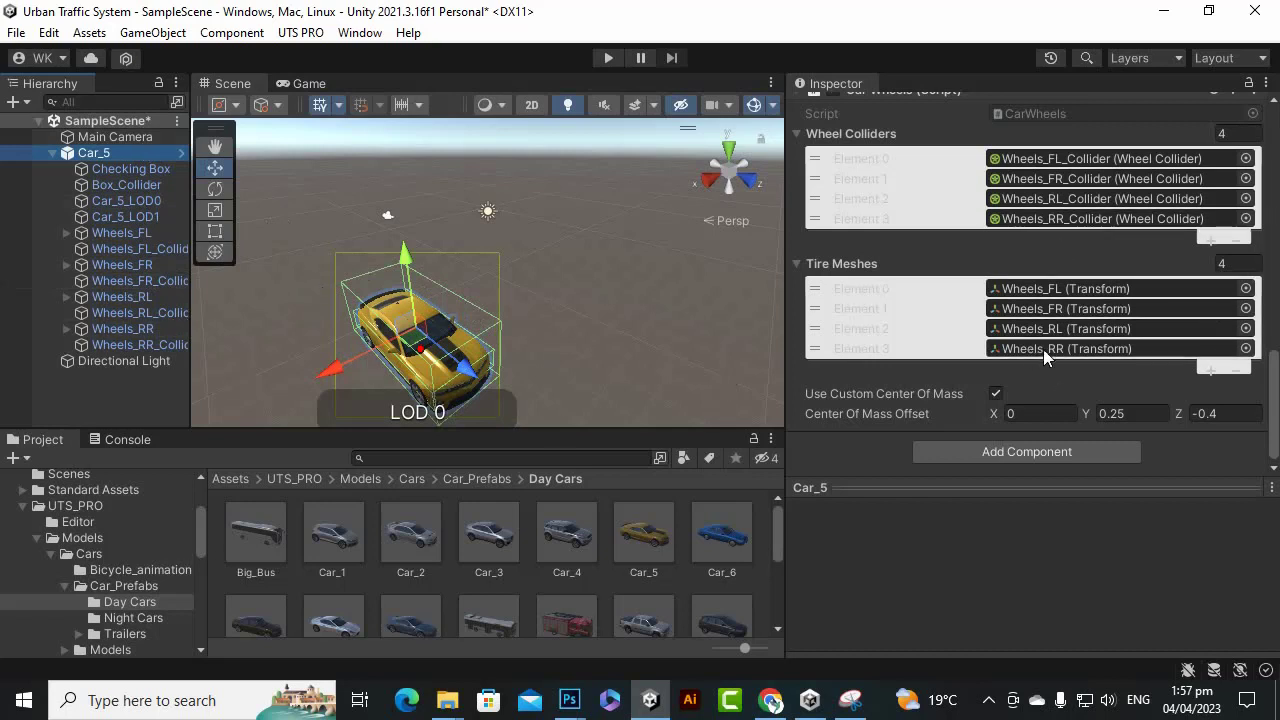
{"action": "scroll", "coordinate": [1005, 291], "scroll_direction": "up", "scroll_amount": 10}
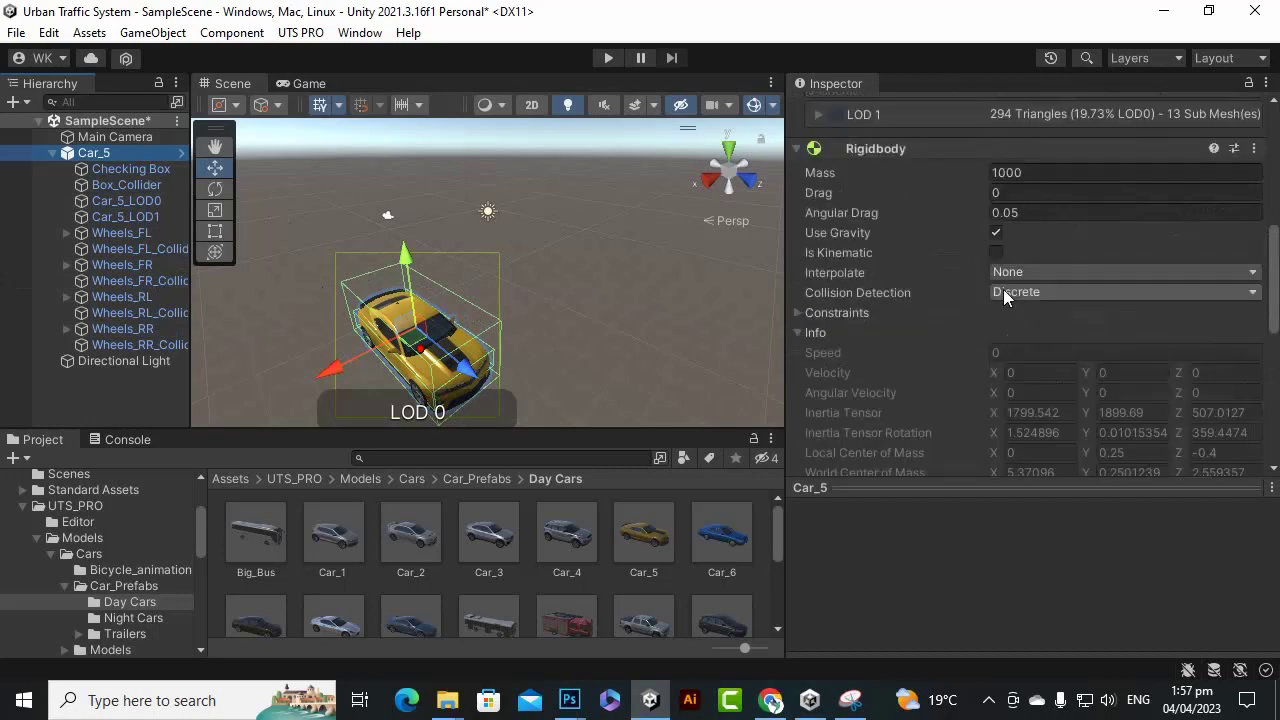
{"action": "scroll", "coordinate": [1003, 289], "scroll_direction": "up", "scroll_amount": 3}
{"action": "left_click", "coordinate": [93, 371]}
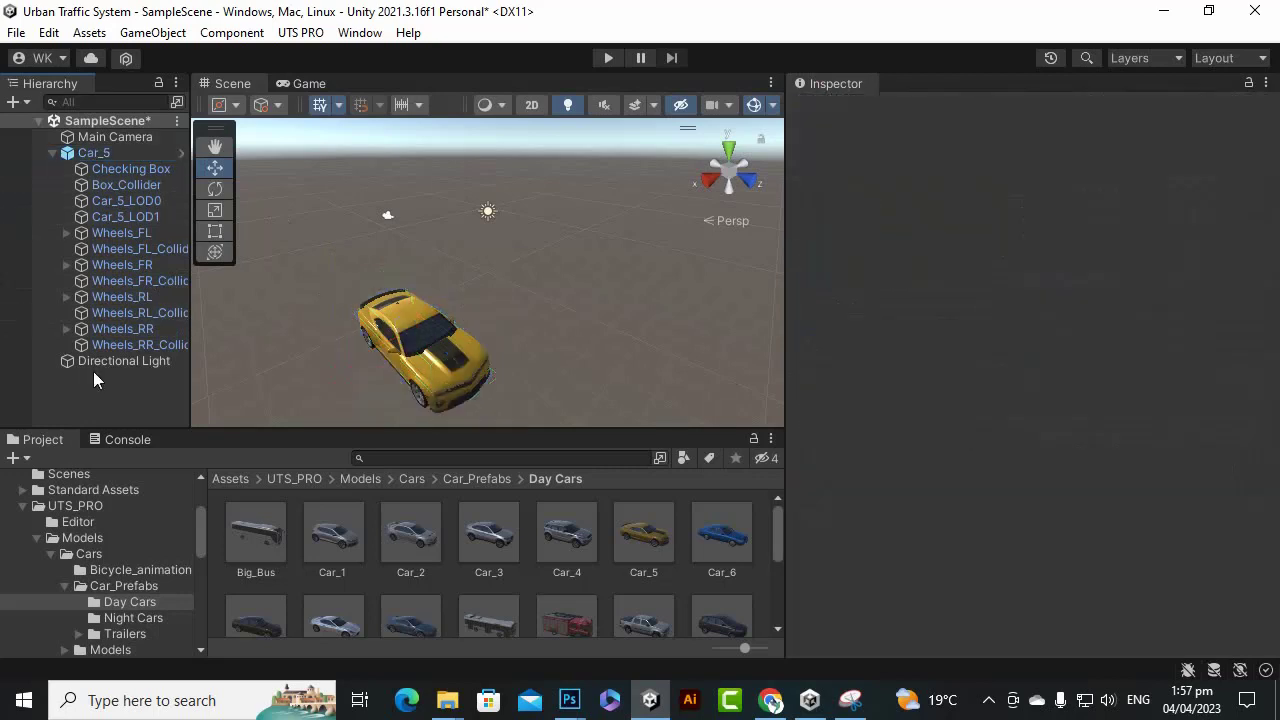
{"action": "left_click", "coordinate": [113, 152]}
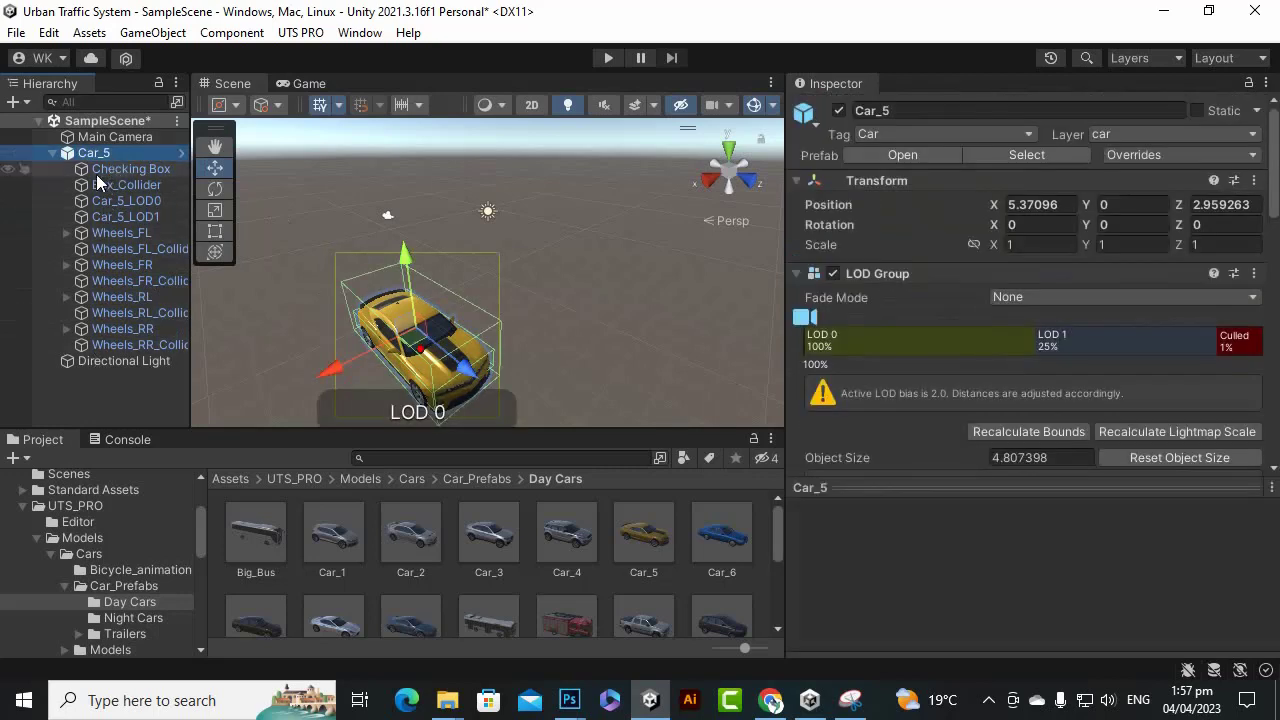
{"action": "key", "text": "Delete"}
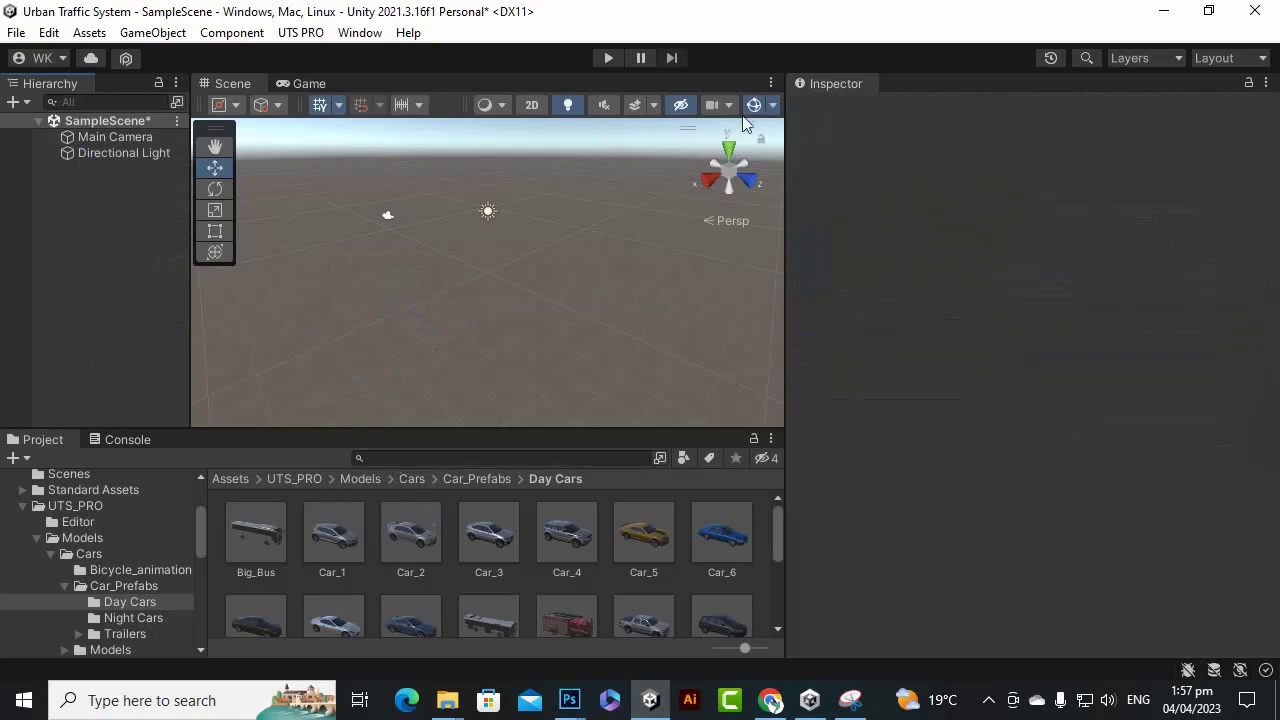
Widen the Scene view and browse from Car_Prefabs up to Models > Crossroad_prefabs.
{"action": "left_click_drag", "start_coordinate": [785, 537], "coordinate": [1024, 537]}
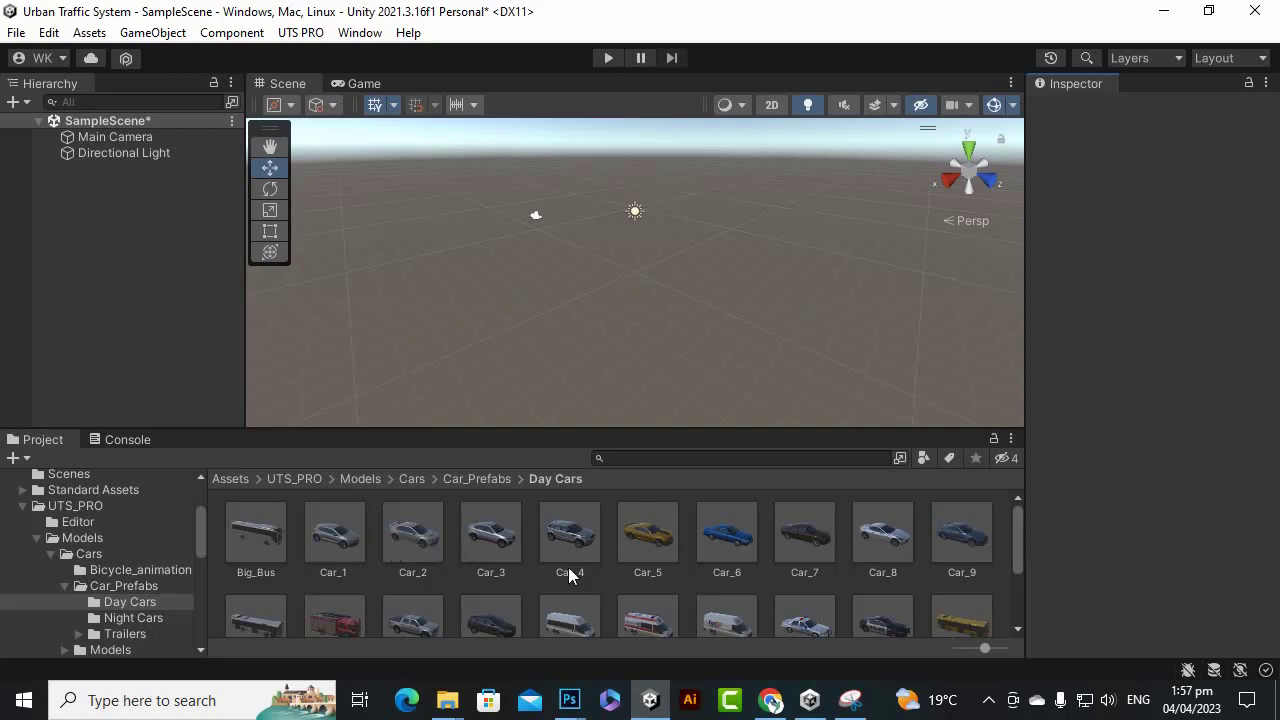
{"action": "scroll", "coordinate": [530, 585], "scroll_direction": "down", "scroll_amount": 3}
{"action": "scroll", "coordinate": [414, 606], "scroll_direction": "up", "scroll_amount": 3}
{"action": "left_click", "coordinate": [468, 478]}
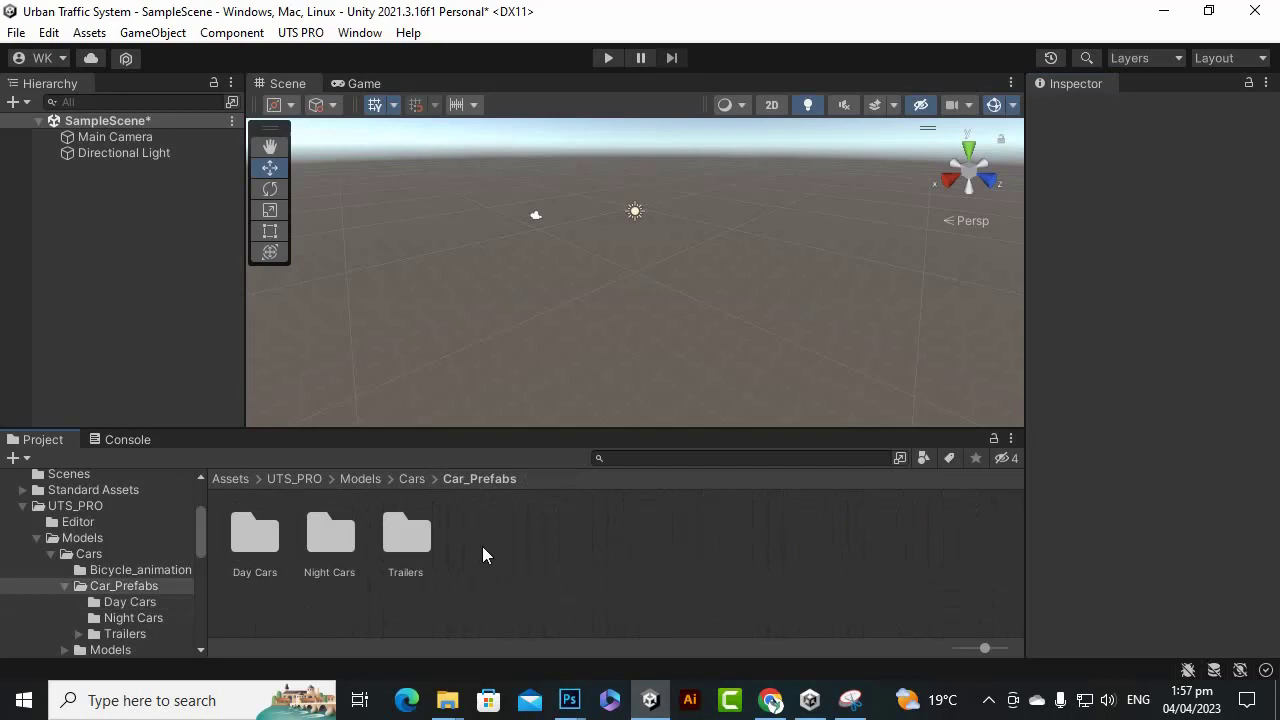
{"action": "left_click", "coordinate": [374, 478]}
{"action": "left_click", "coordinate": [331, 543]}
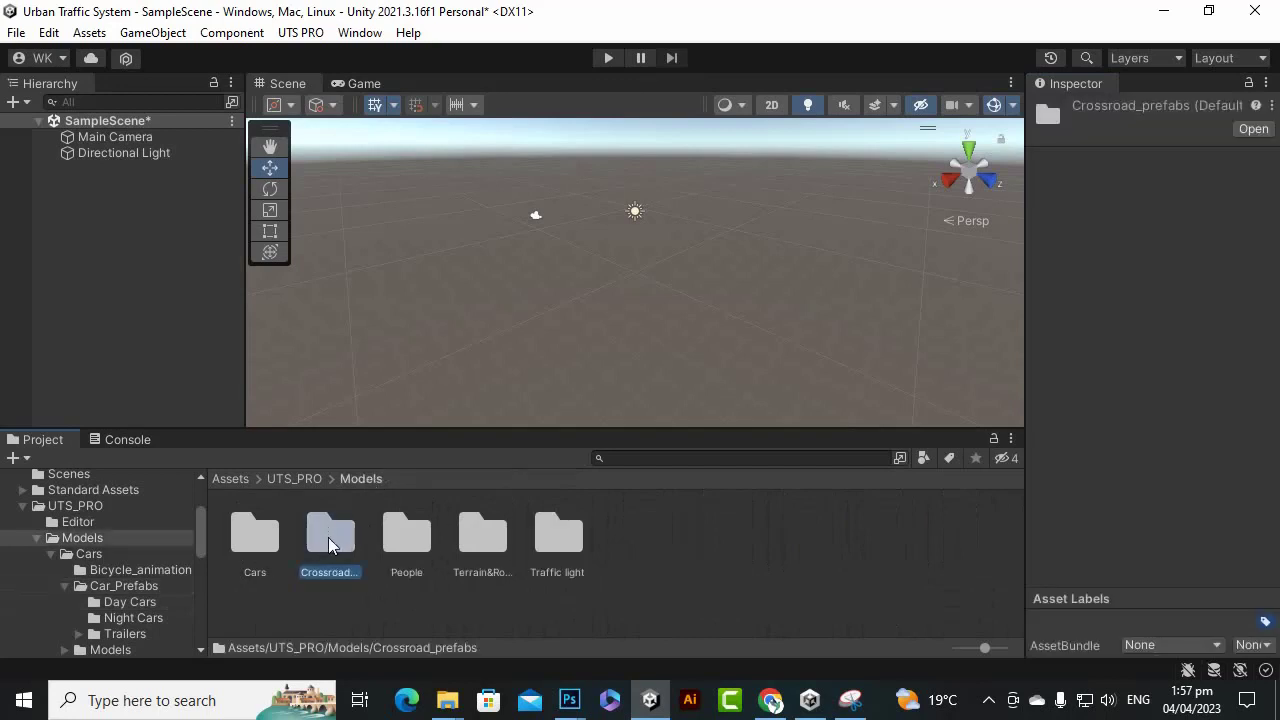
{"action": "double_click", "coordinate": [331, 543]}
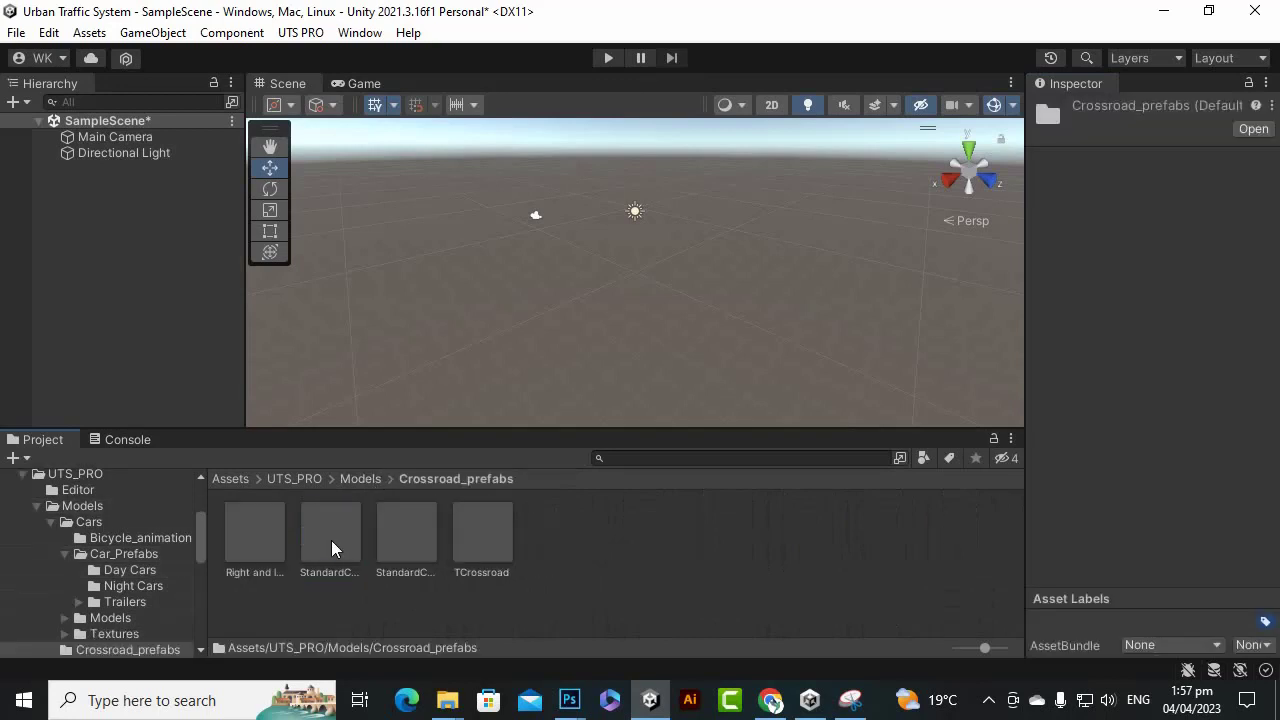
Place a test StandardCrossroad in the scene, zoom out, then delete it.
{"action": "left_click", "coordinate": [405, 540]}
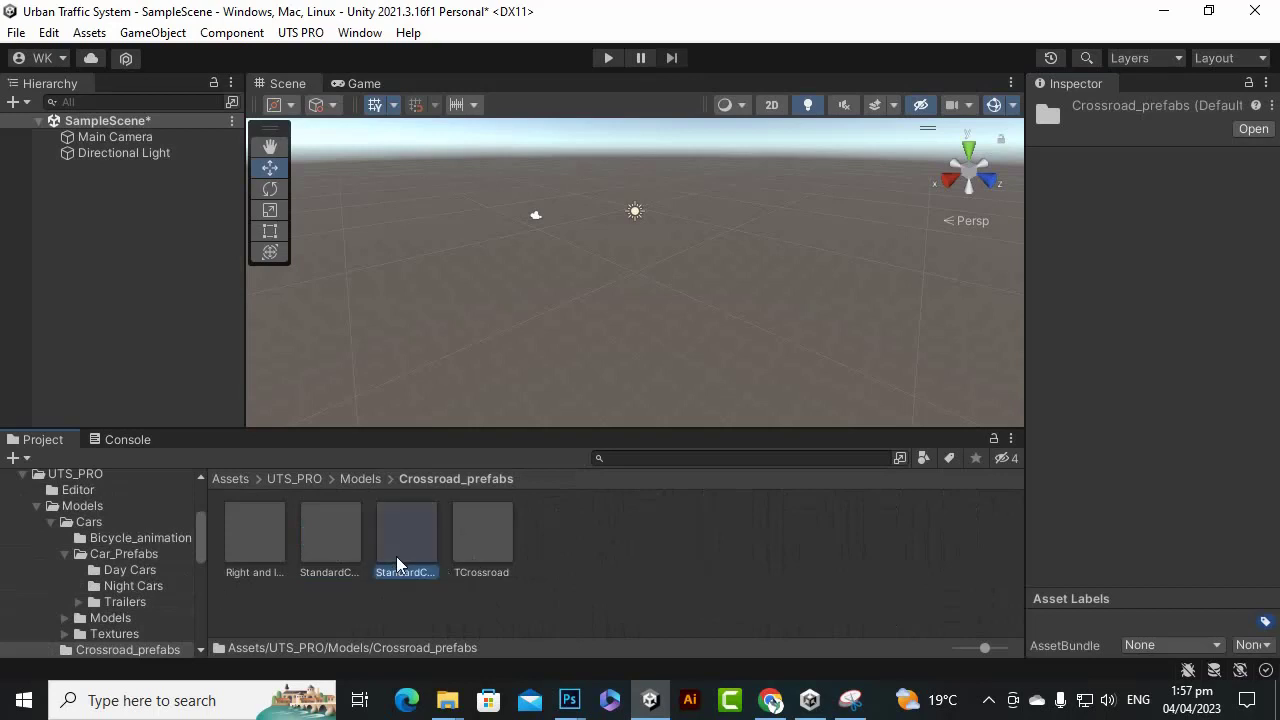
{"action": "left_click_drag", "start_coordinate": [413, 571], "coordinate": [555, 404]}
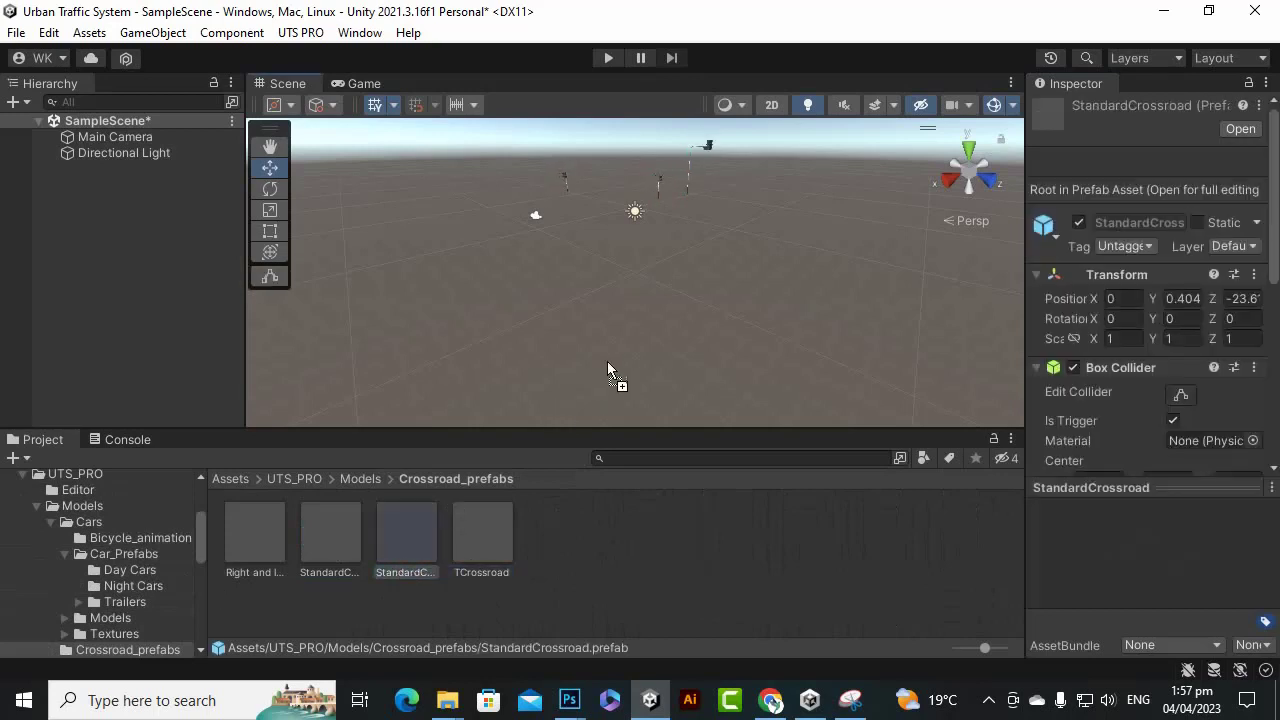
{"action": "left_click_drag", "start_coordinate": [482, 418], "coordinate": [675, 301]}
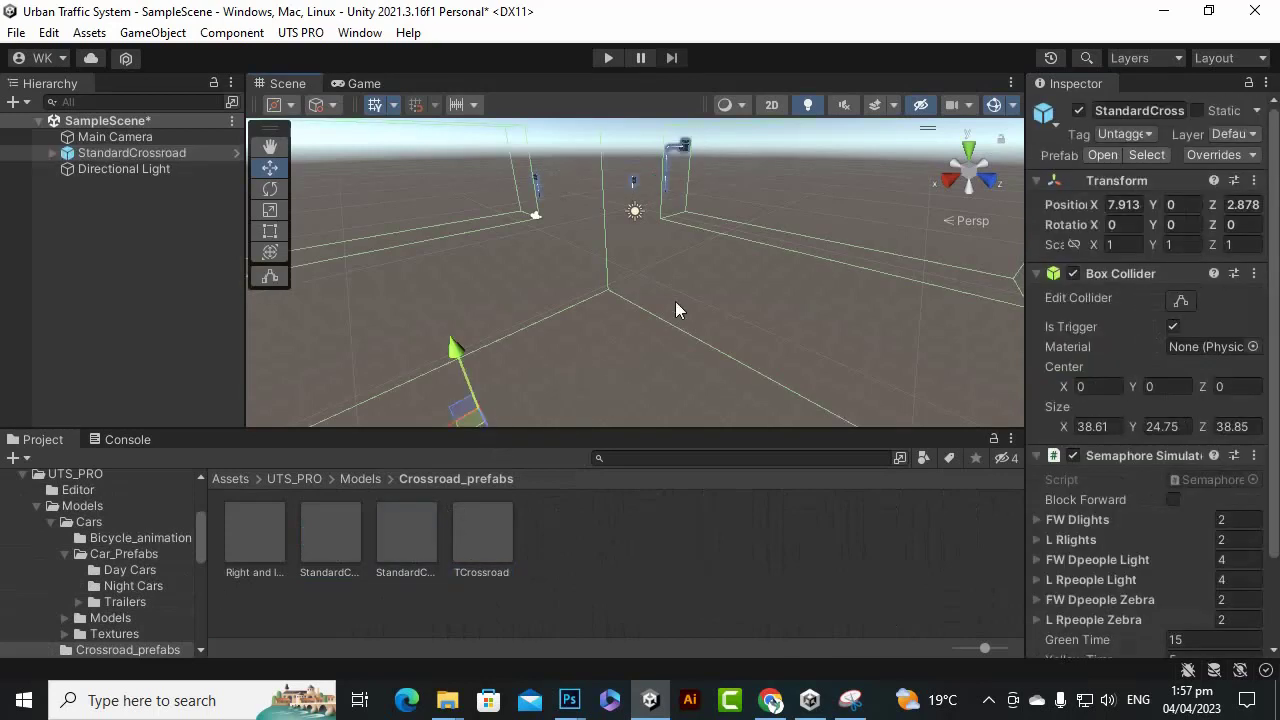
{"action": "scroll", "coordinate": [676, 318], "scroll_direction": "down", "scroll_amount": 8}
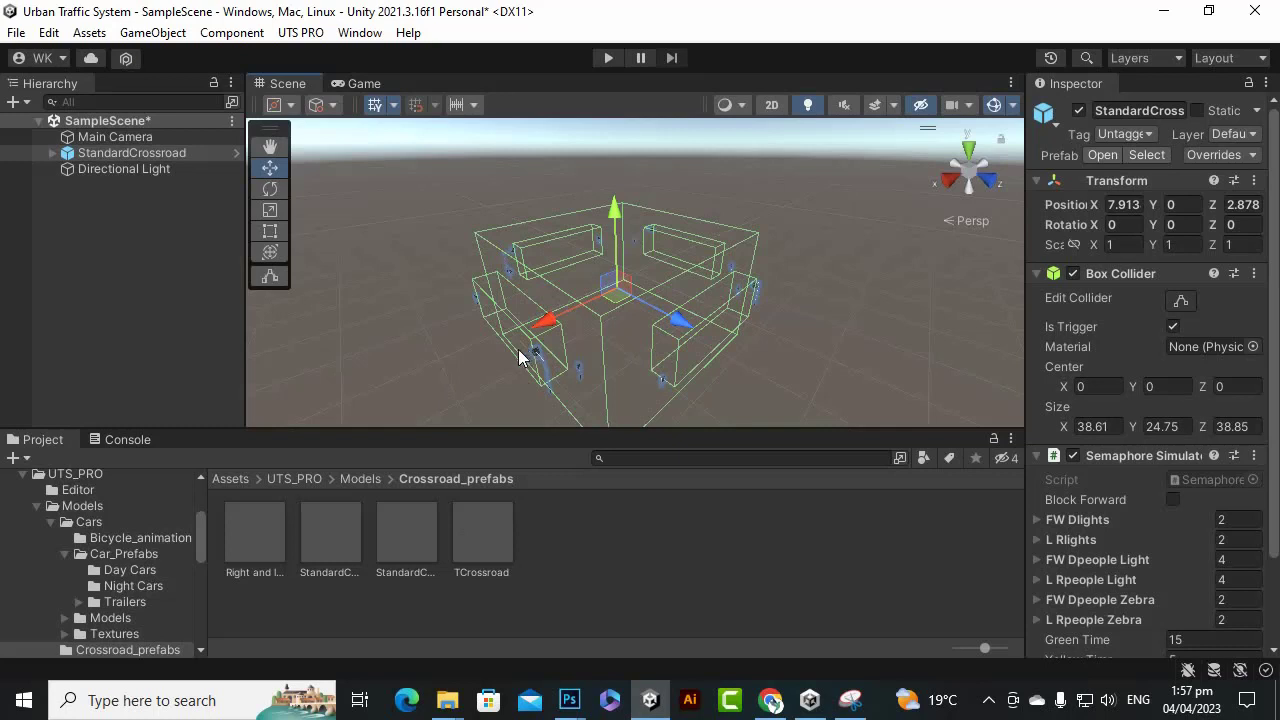
{"action": "key", "text": "Delete"}
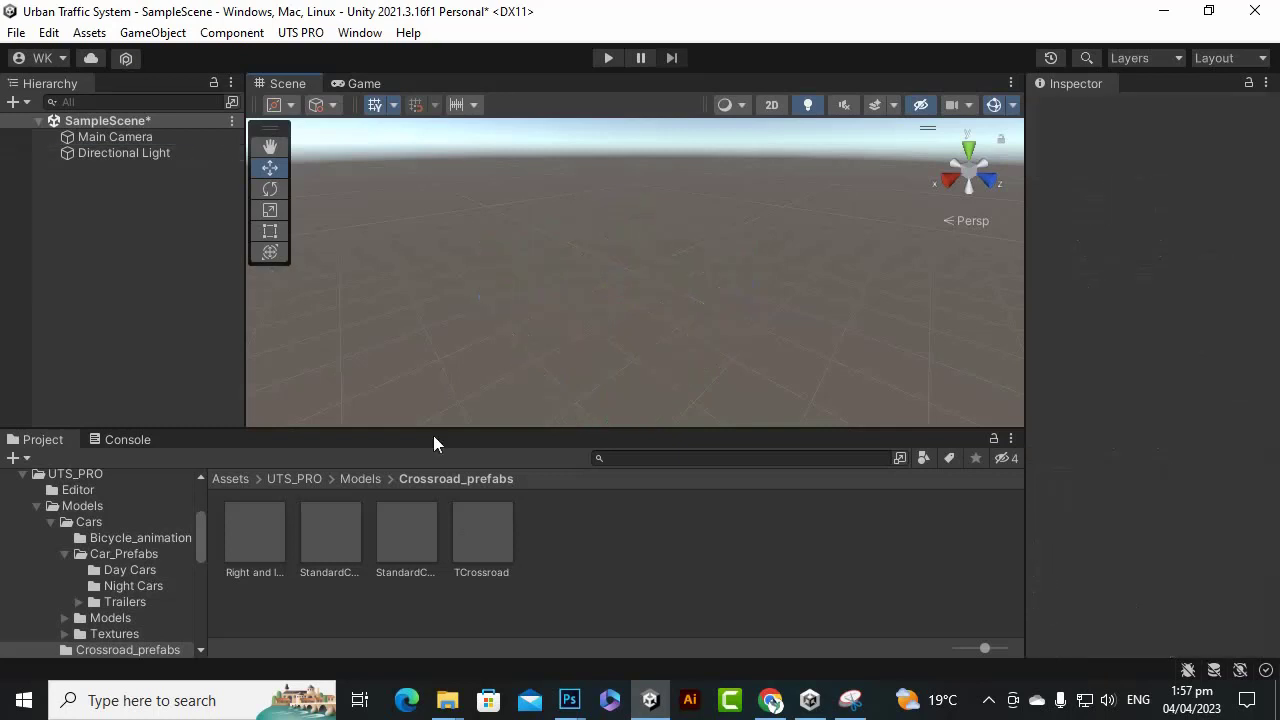
Browse to People > Prefabs > People Prefabs in the Project pane.
{"action": "left_click", "coordinate": [361, 479]}
{"action": "double_click", "coordinate": [404, 540]}
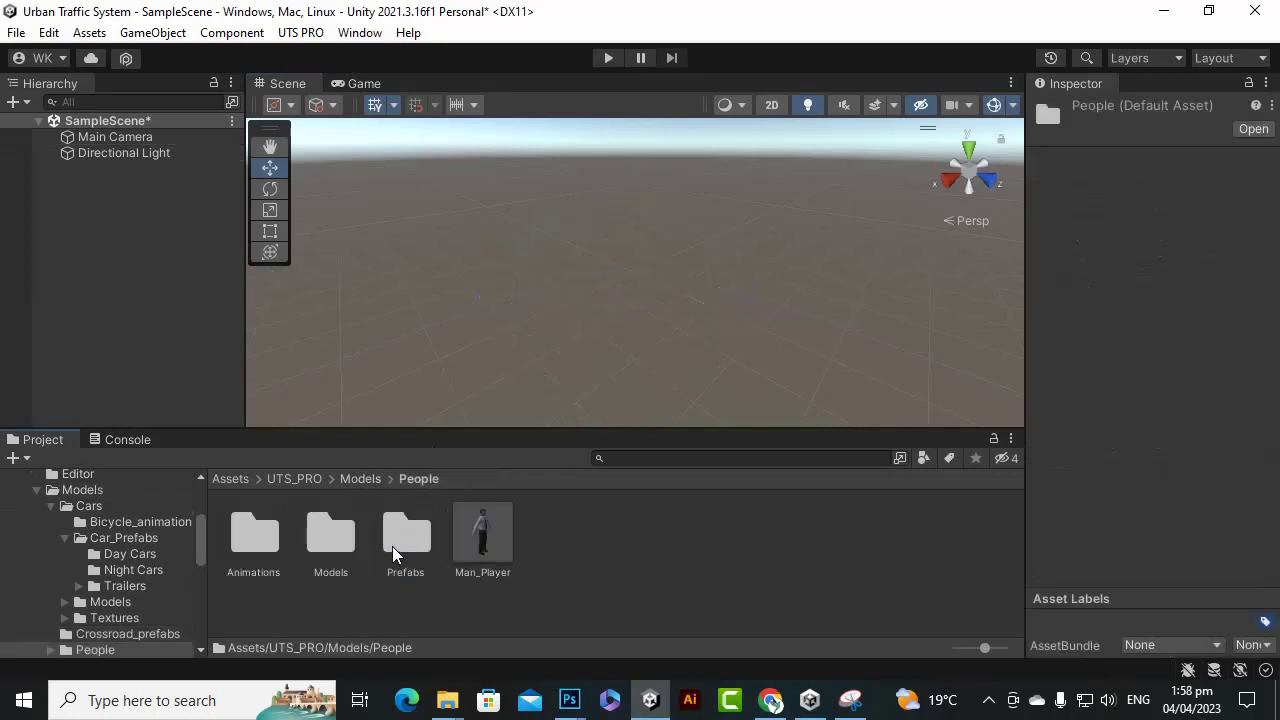
{"action": "left_click", "coordinate": [324, 532]}
{"action": "left_click", "coordinate": [255, 538]}
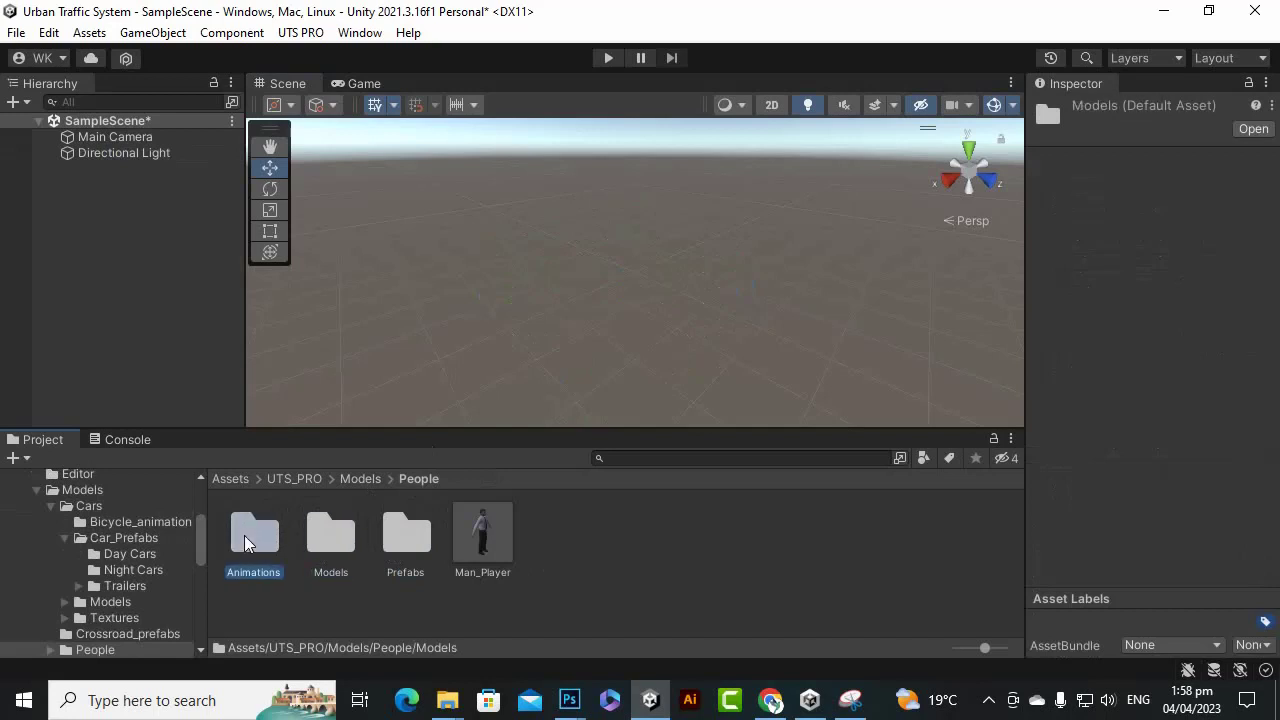
{"action": "double_click", "coordinate": [430, 545]}
{"action": "double_click", "coordinate": [255, 535]}
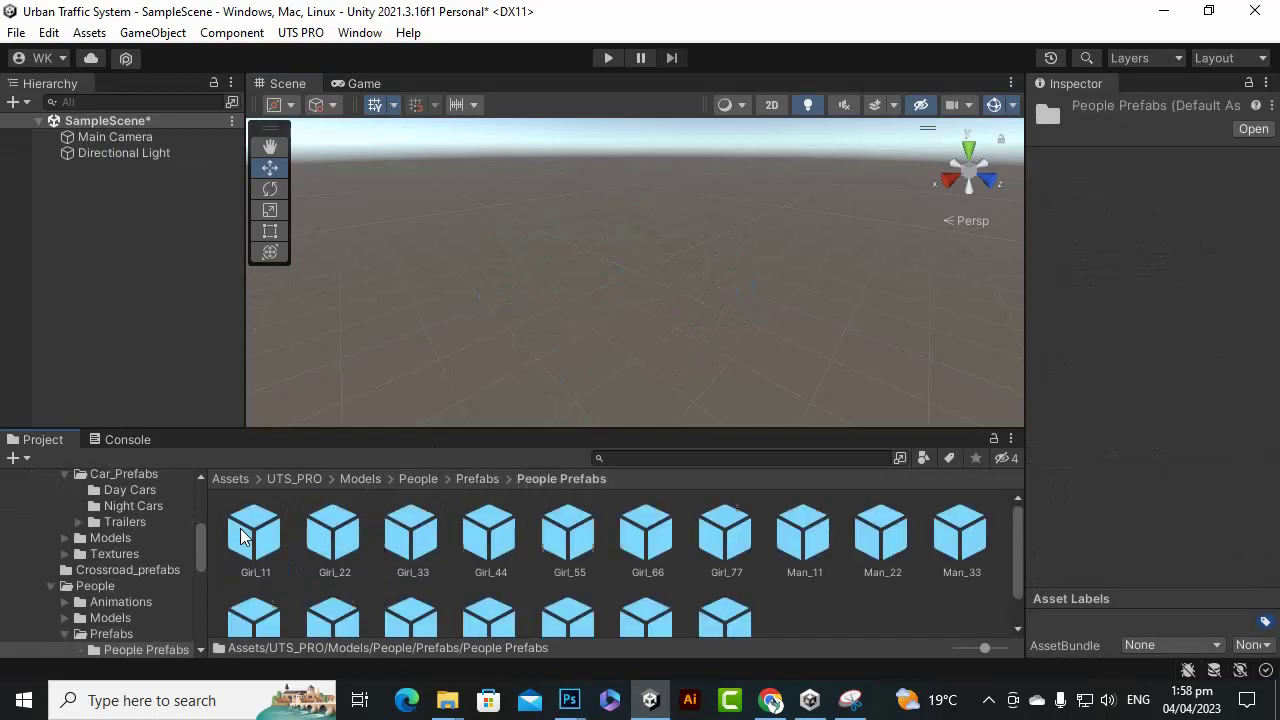
{"action": "scroll", "coordinate": [725, 552], "scroll_direction": "down", "scroll_amount": 1}
{"action": "scroll", "coordinate": [725, 552], "scroll_direction": "up", "scroll_amount": 1}
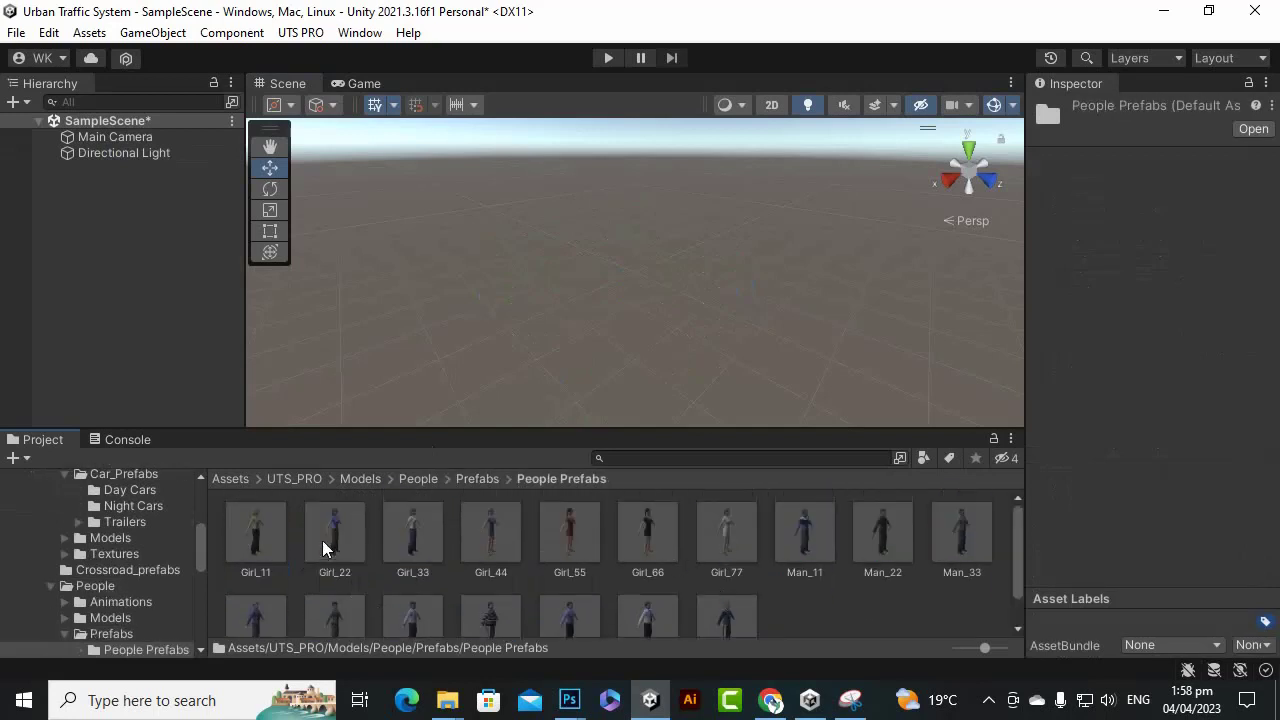
Add Girl_55 to the scene and frame the view on it.
{"action": "left_click_drag", "start_coordinate": [588, 550], "coordinate": [682, 305]}
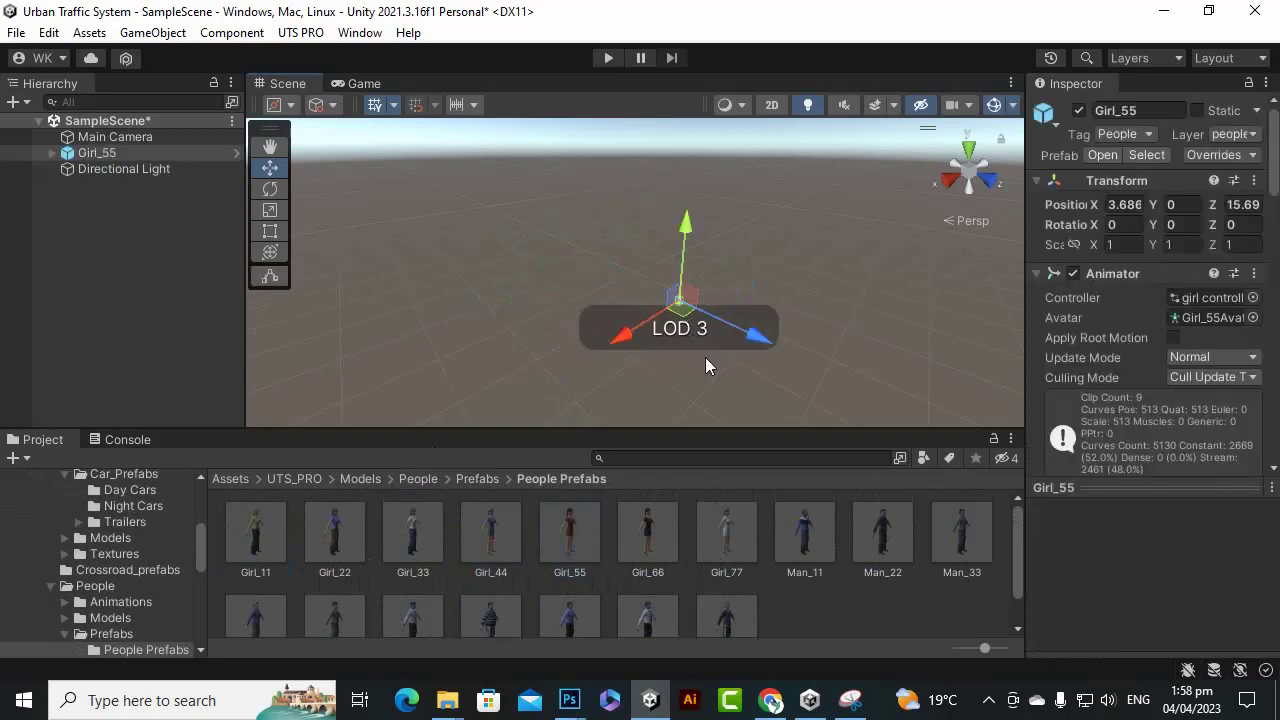
{"action": "key", "text": "f"}
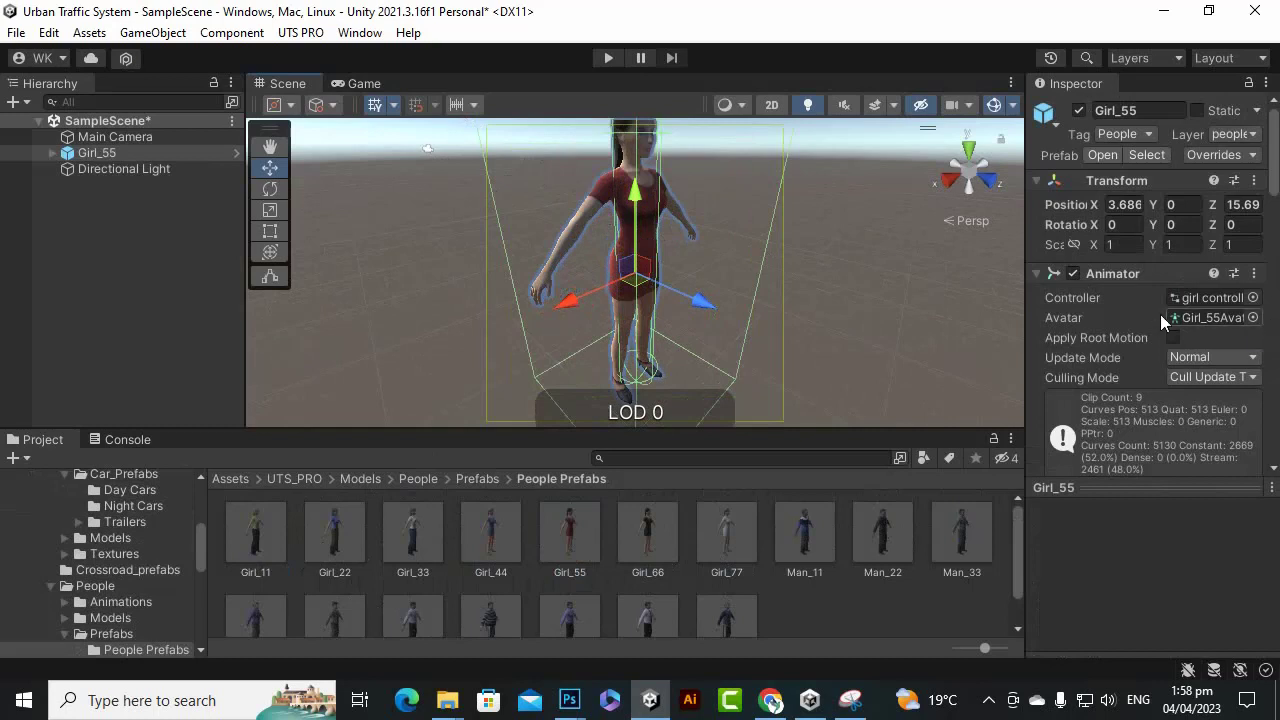
{"action": "left_click_drag", "start_coordinate": [1024, 314], "coordinate": [825, 318]}
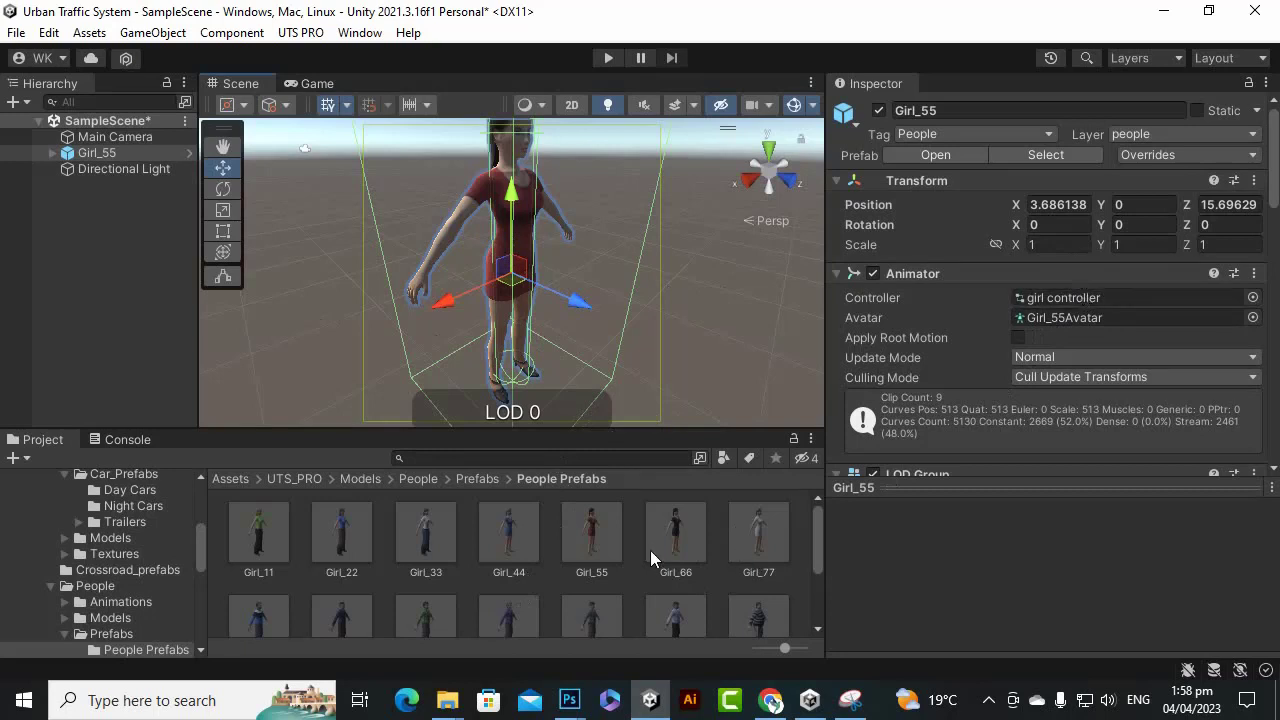
{"action": "scroll", "coordinate": [650, 555], "scroll_direction": "down", "scroll_amount": 3}
Add and frame Man_66, then delete both Man_66 and Girl_55.
{"action": "left_click_drag", "start_coordinate": [683, 533], "coordinate": [702, 392]}
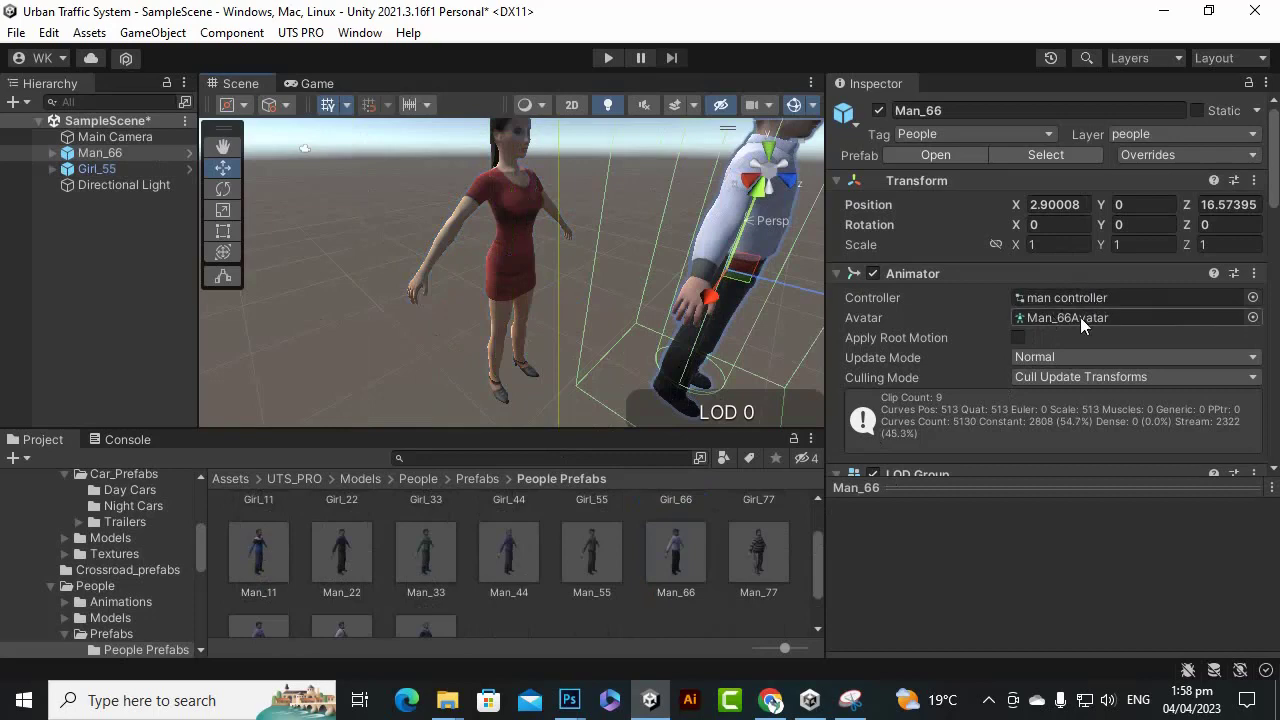
{"action": "scroll", "coordinate": [885, 386], "scroll_direction": "down", "scroll_amount": 3}
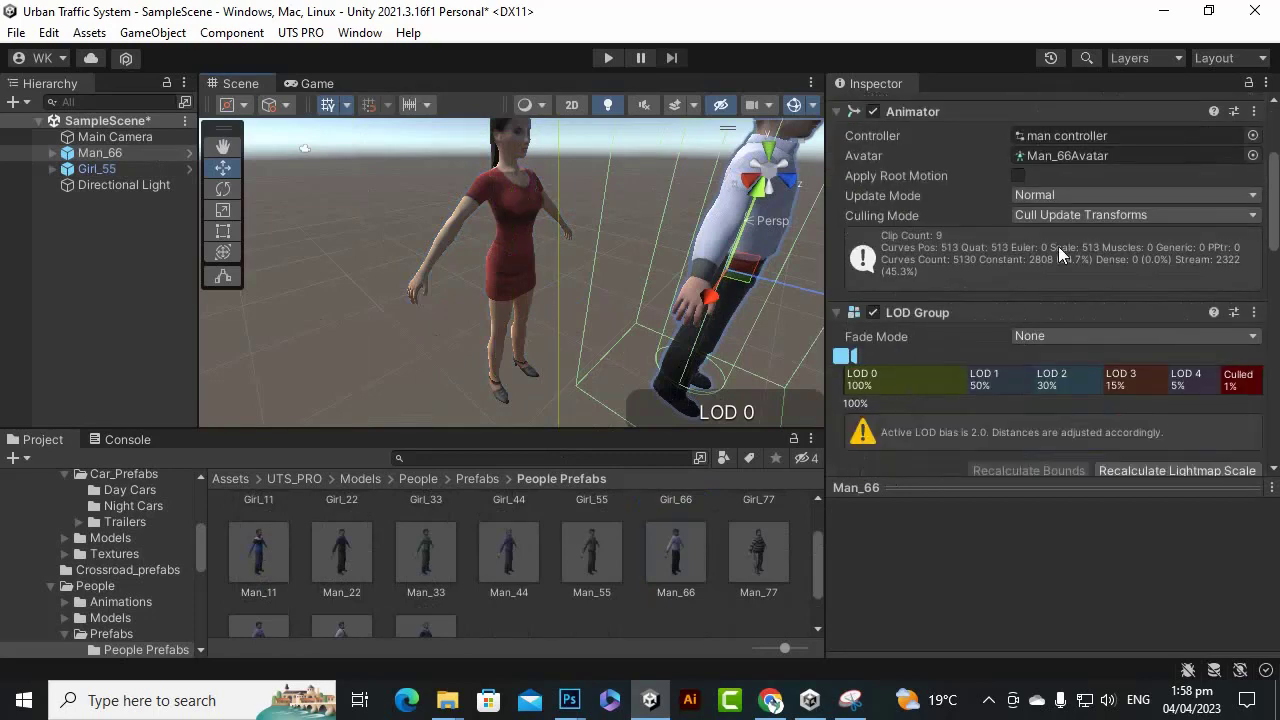
{"action": "scroll", "coordinate": [1010, 265], "scroll_direction": "up", "scroll_amount": 3}
{"action": "scroll", "coordinate": [584, 302], "scroll_direction": "down", "scroll_amount": 3}
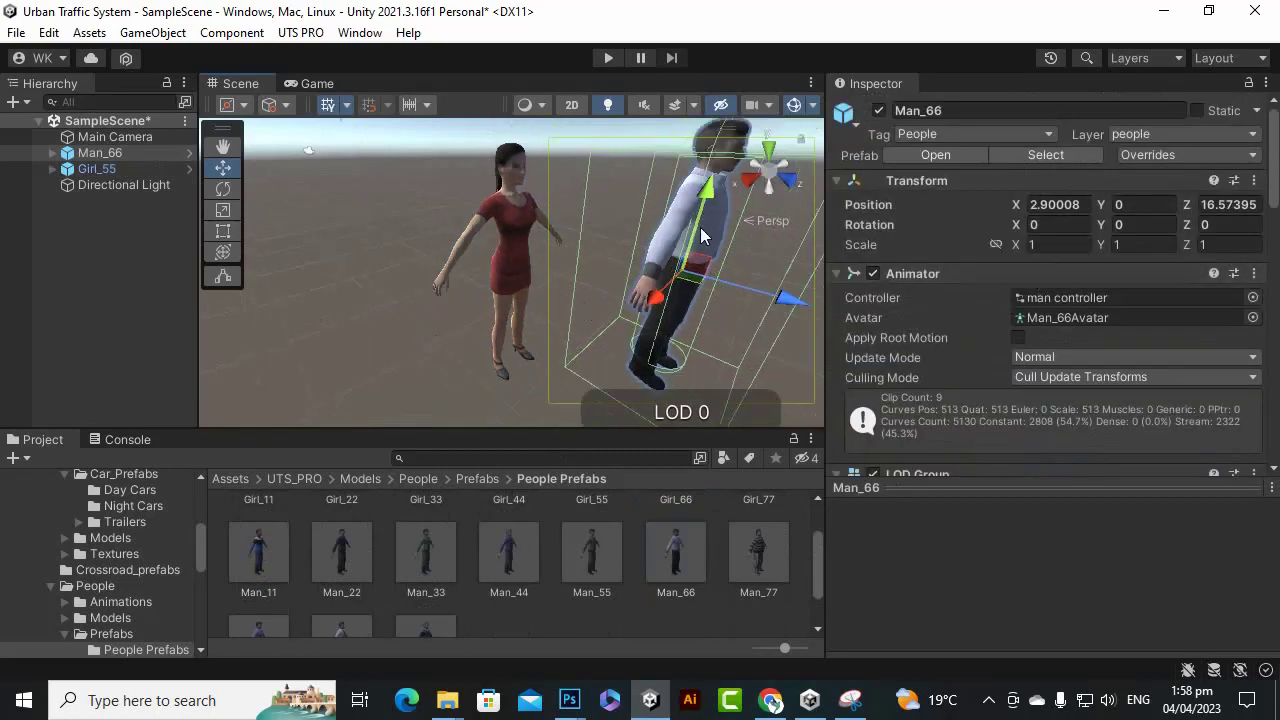
{"action": "key", "text": "f"}
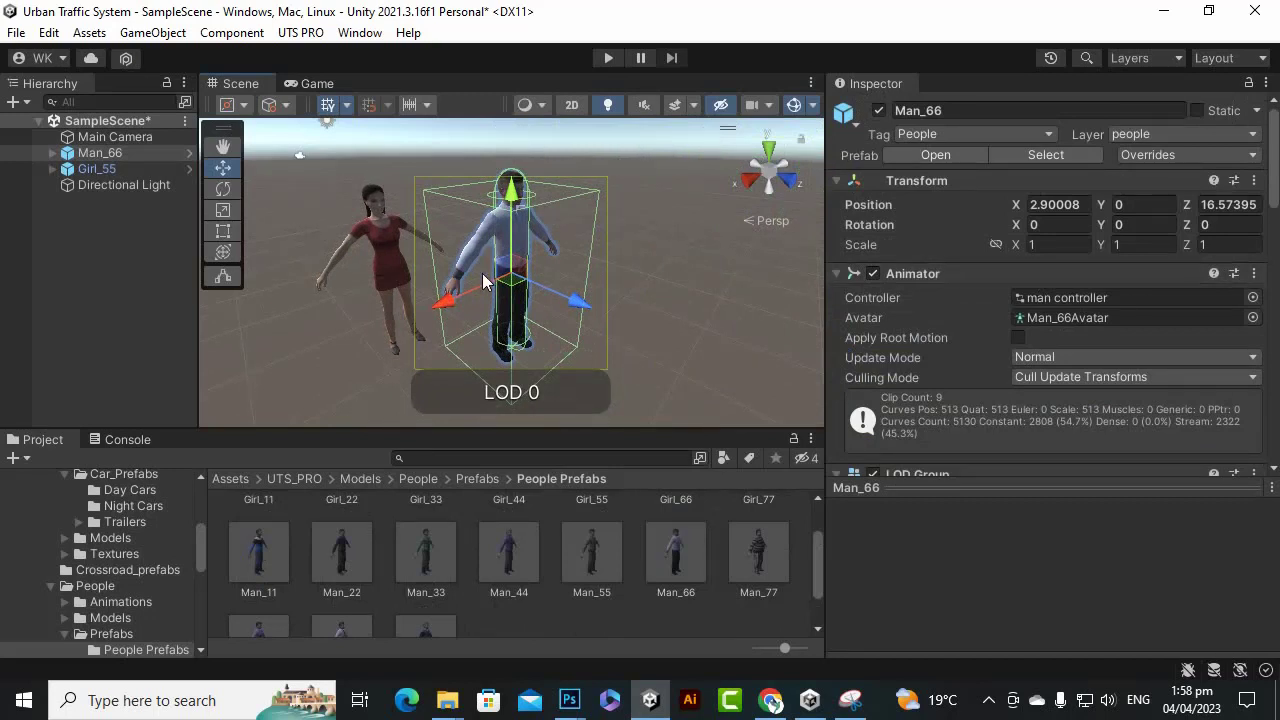
{"action": "key", "text": "Delete"}
{"action": "left_click", "coordinate": [382, 237]}
{"action": "key", "text": "Delete"}
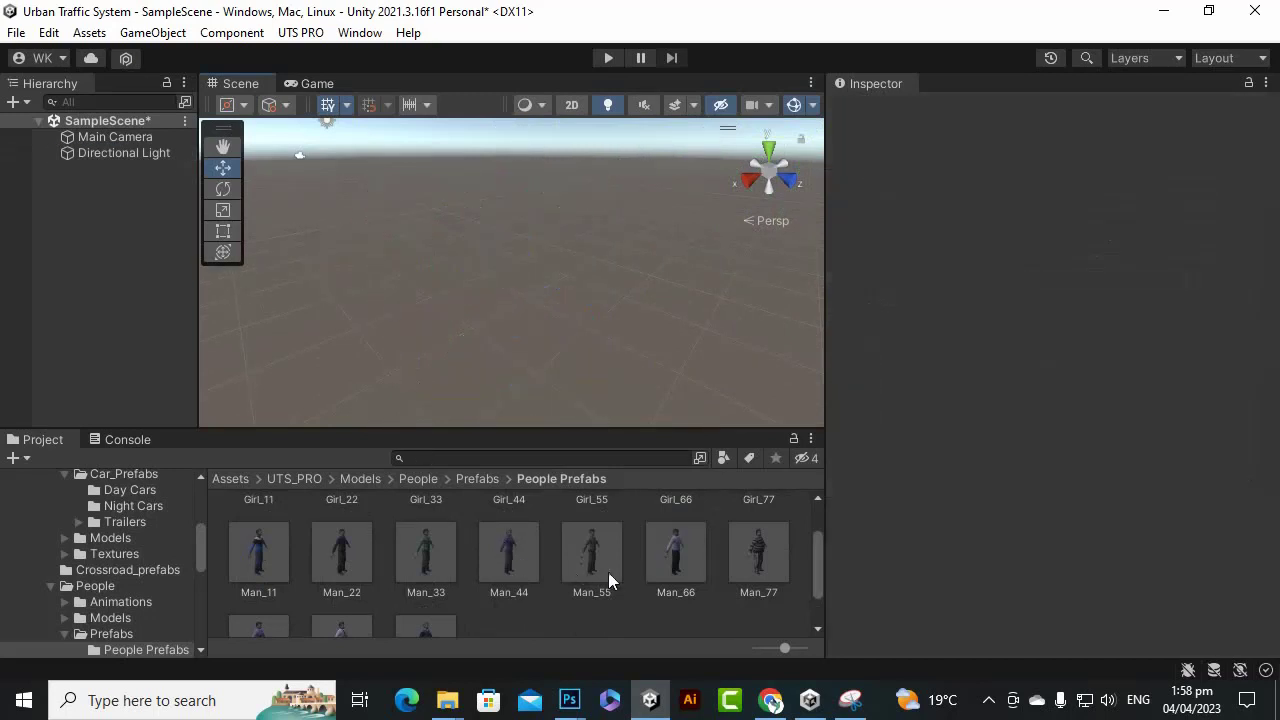
{"action": "scroll", "coordinate": [671, 620], "scroll_direction": "down", "scroll_amount": 2}
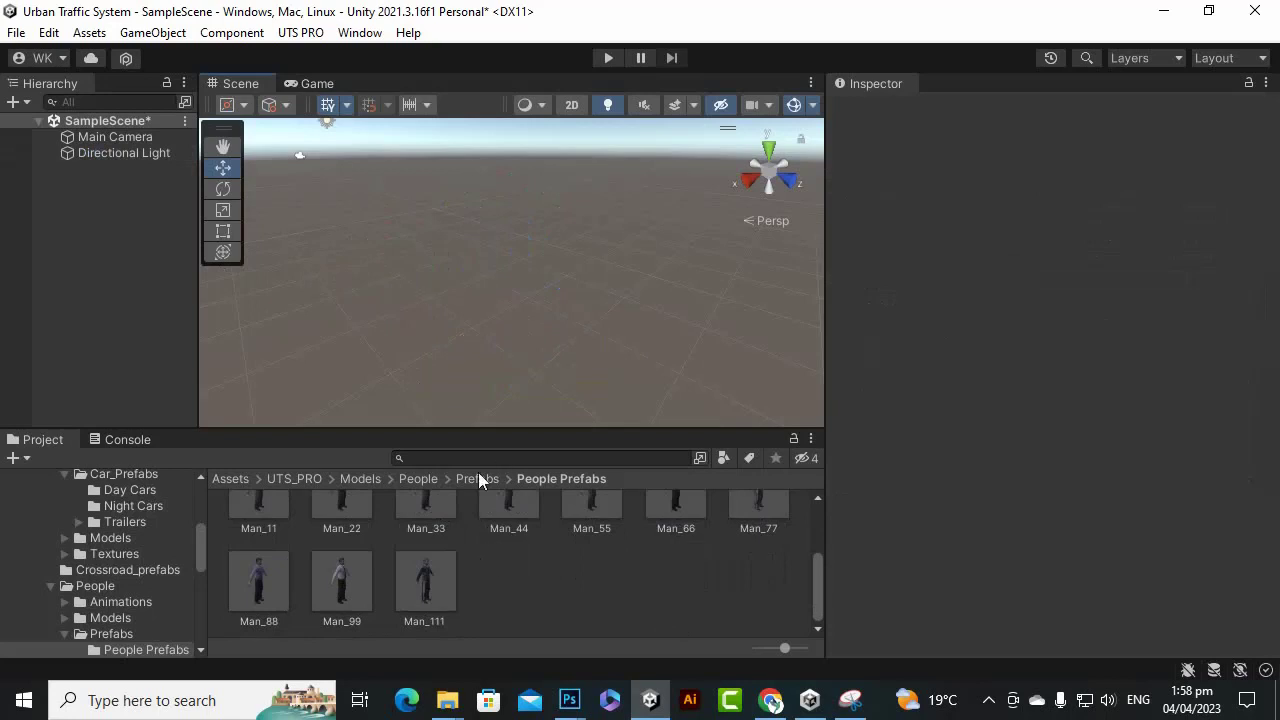
{"action": "left_click", "coordinate": [300, 480]}
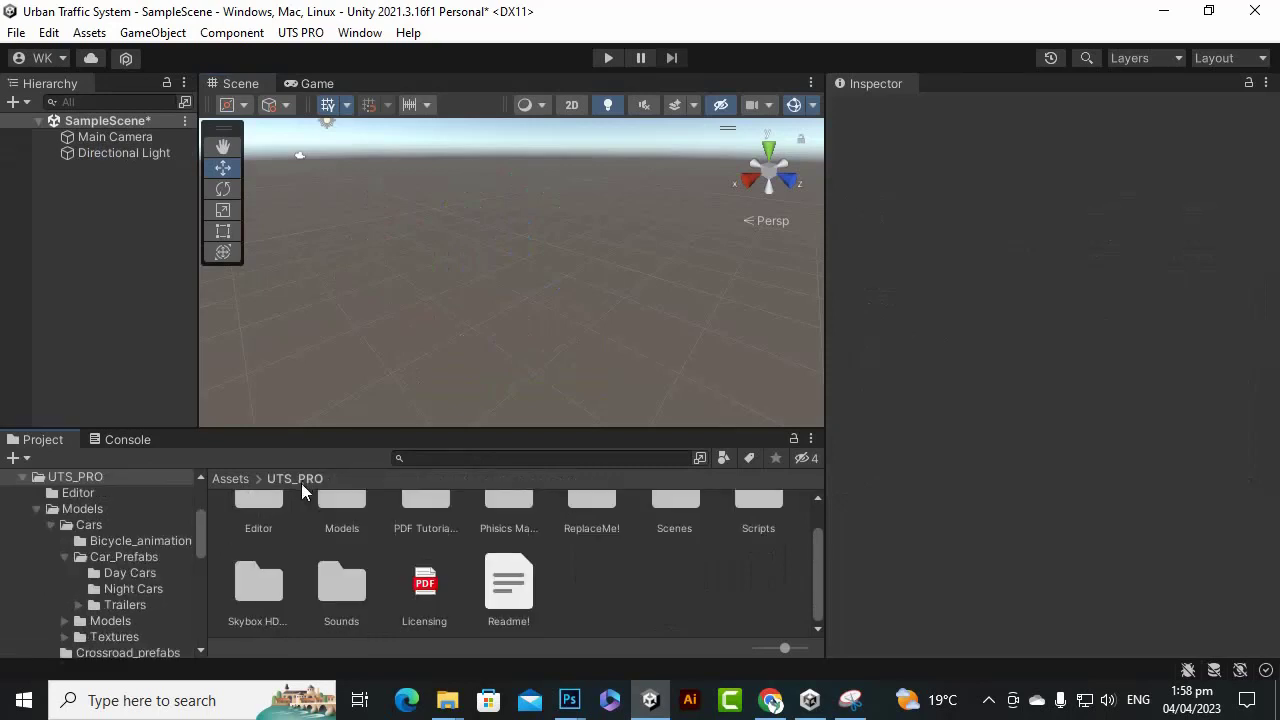
{"action": "scroll", "coordinate": [630, 575], "scroll_direction": "up", "scroll_amount": 1}
{"action": "double_click", "coordinate": [688, 558]}
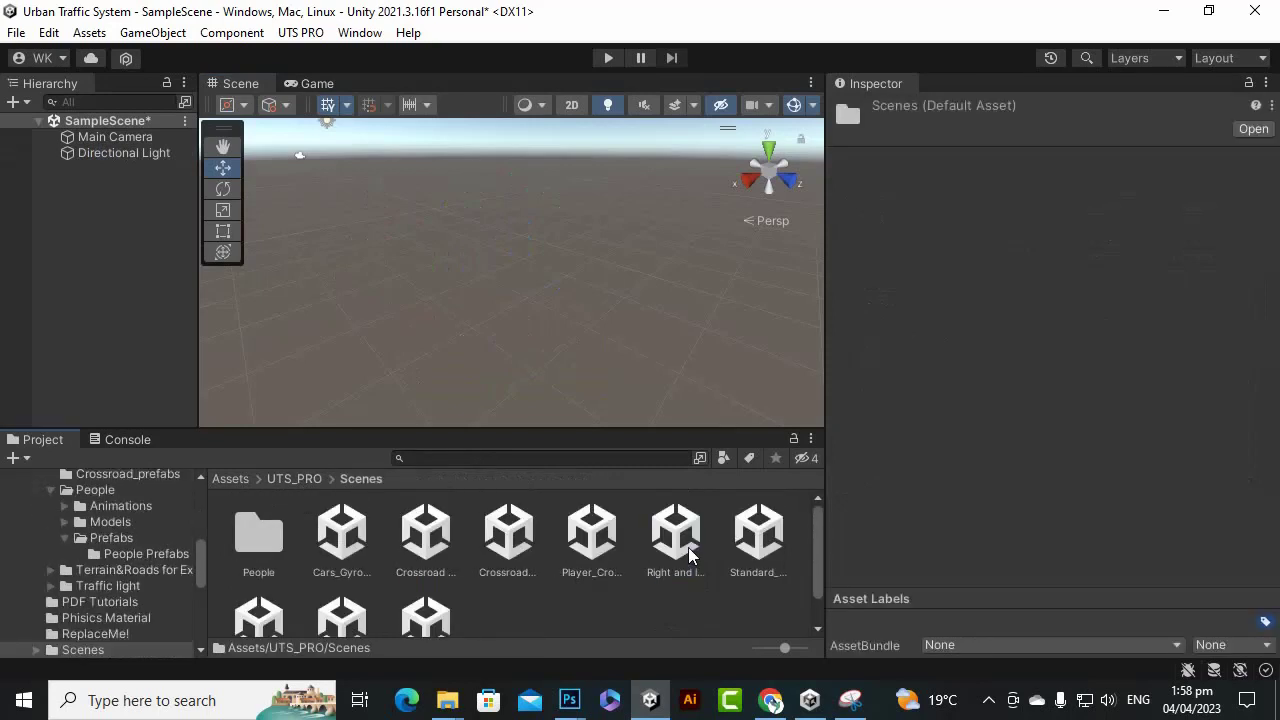
{"action": "double_click", "coordinate": [342, 535]}
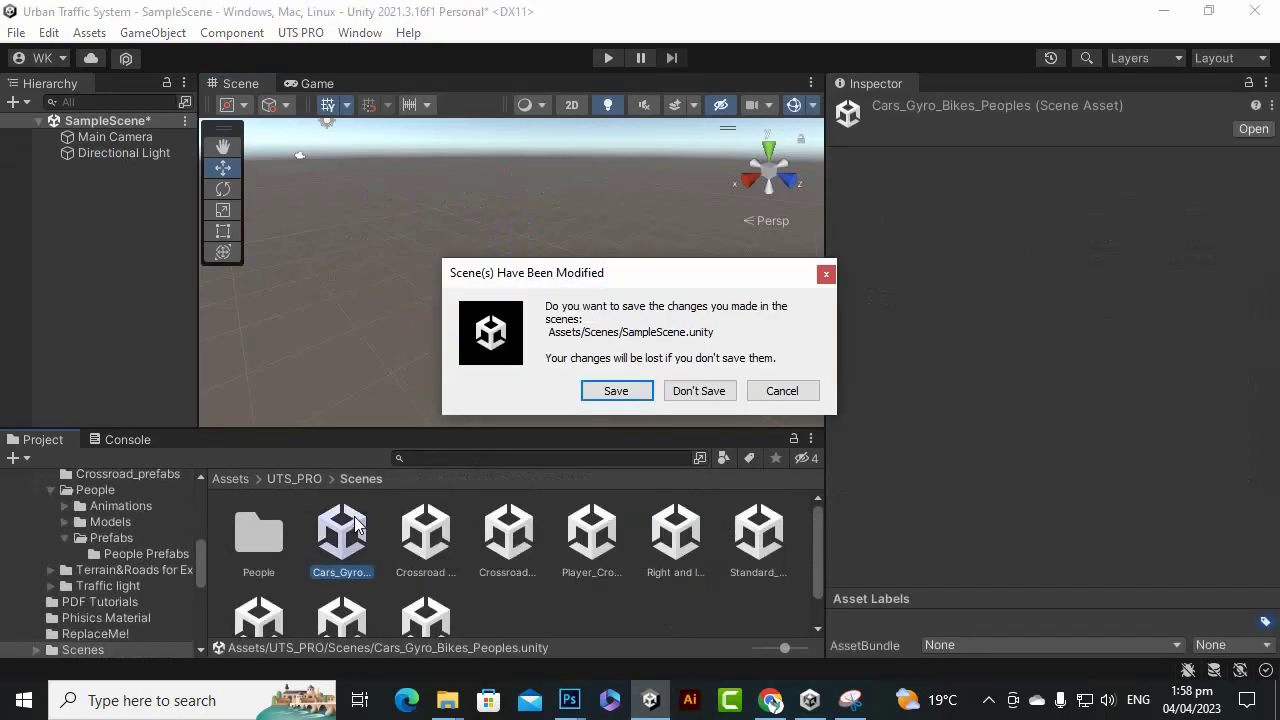
{"action": "left_click", "coordinate": [617, 389]}
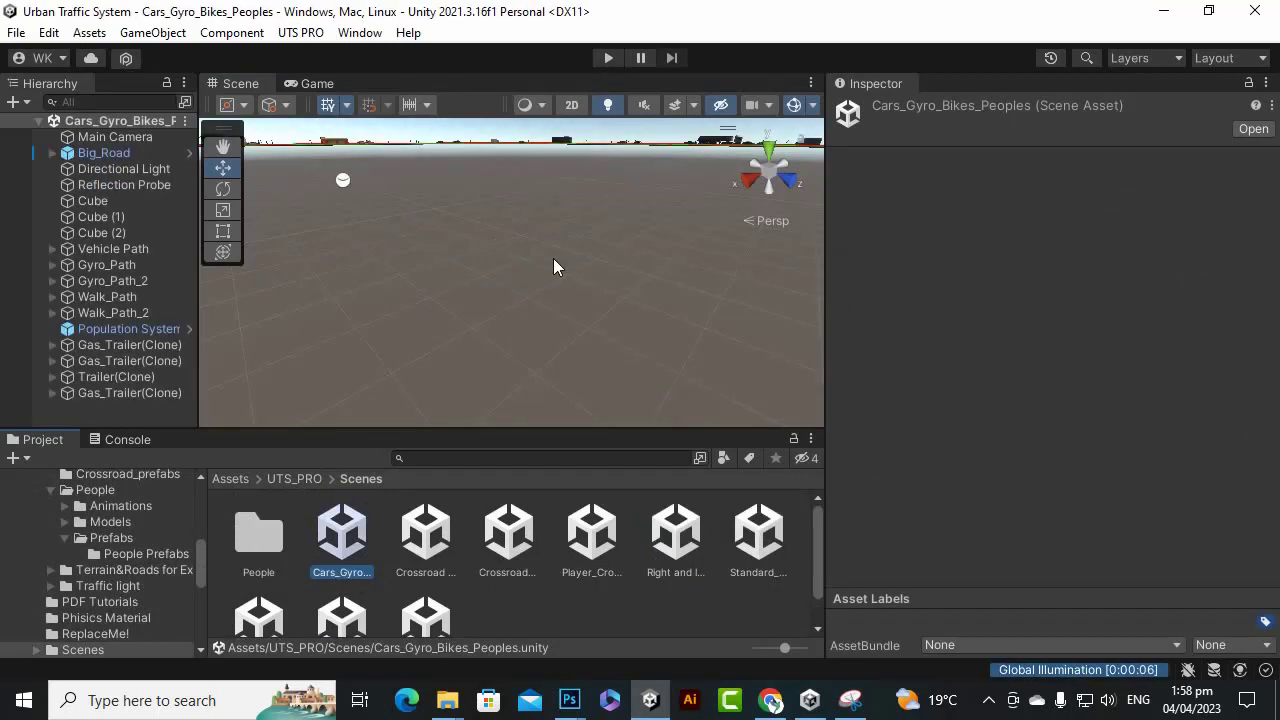
{"action": "left_click", "coordinate": [612, 58]}
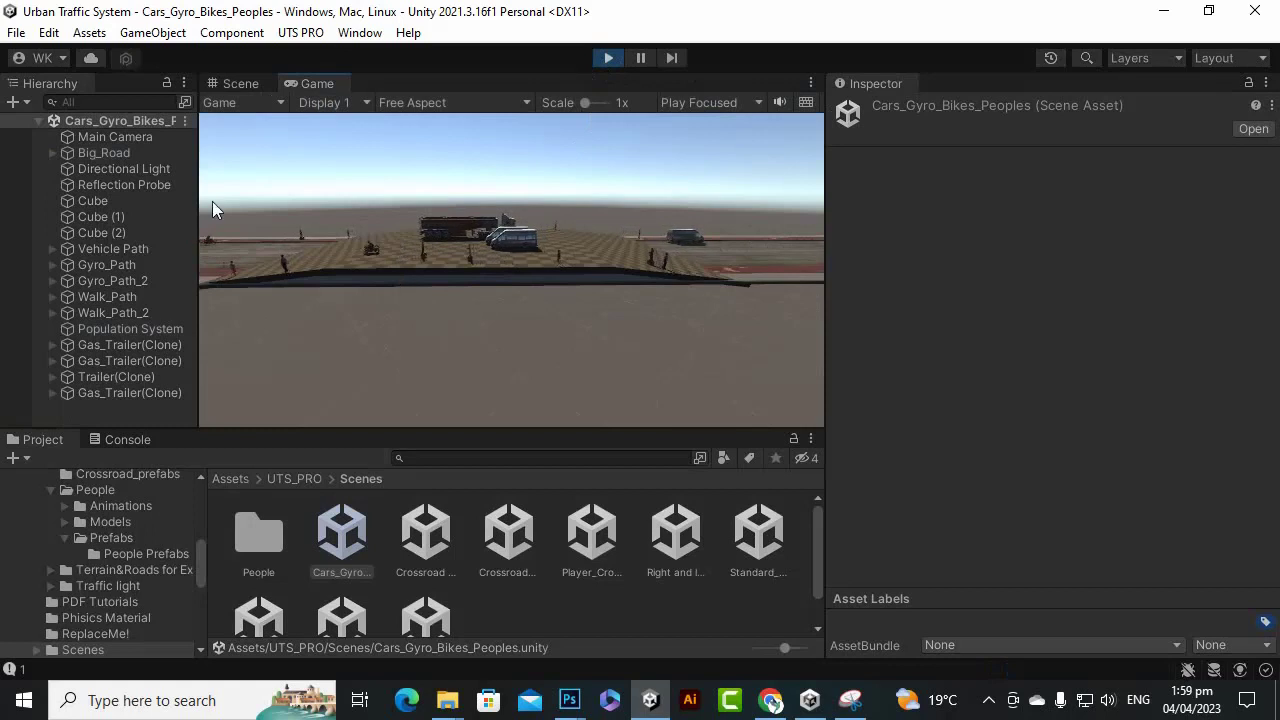
{"action": "left_click", "coordinate": [241, 85]}
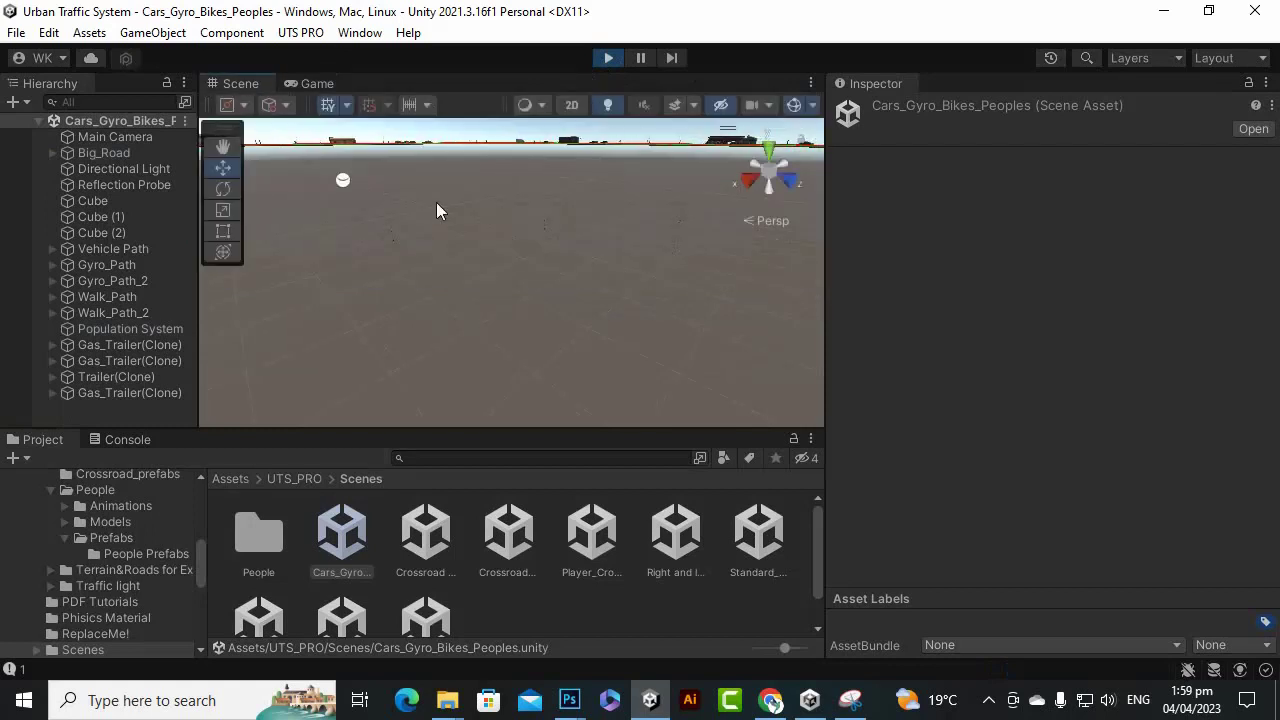
{"action": "left_click", "coordinate": [223, 146]}
{"action": "left_click_drag", "start_coordinate": [335, 148], "coordinate": [480, 357]}
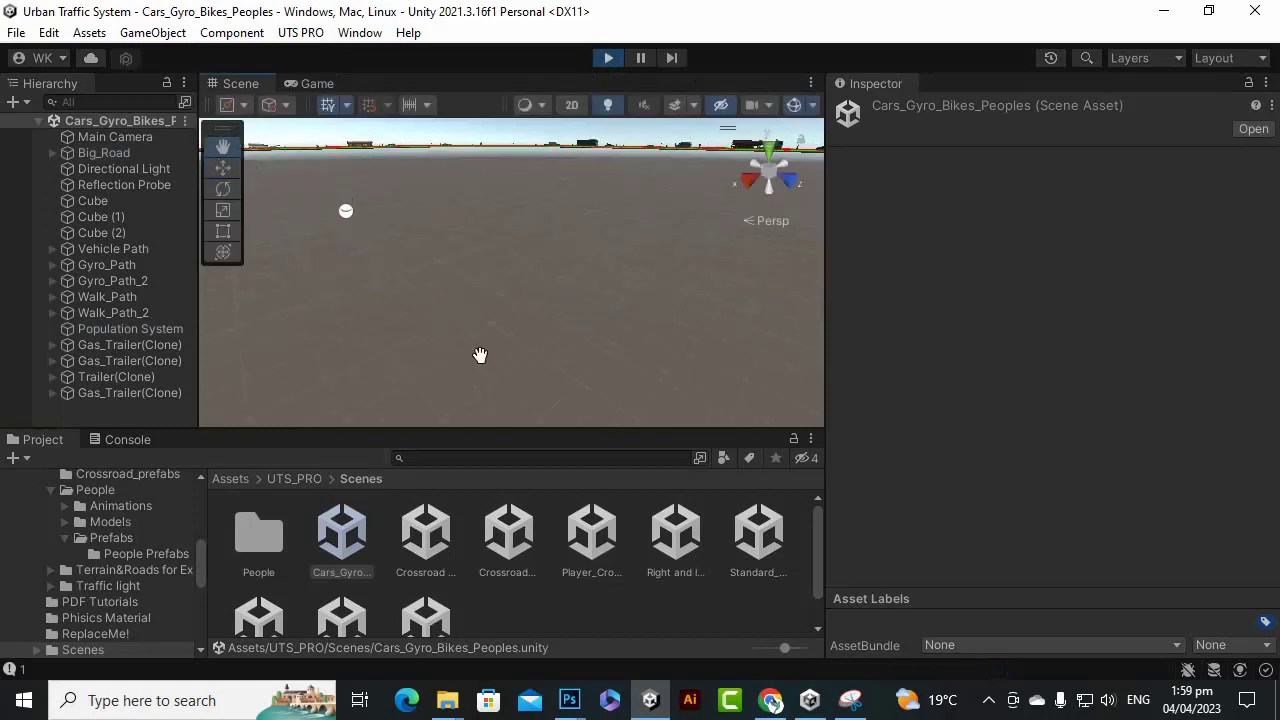
{"action": "left_click_drag", "start_coordinate": [543, 240], "coordinate": [538, 428]}
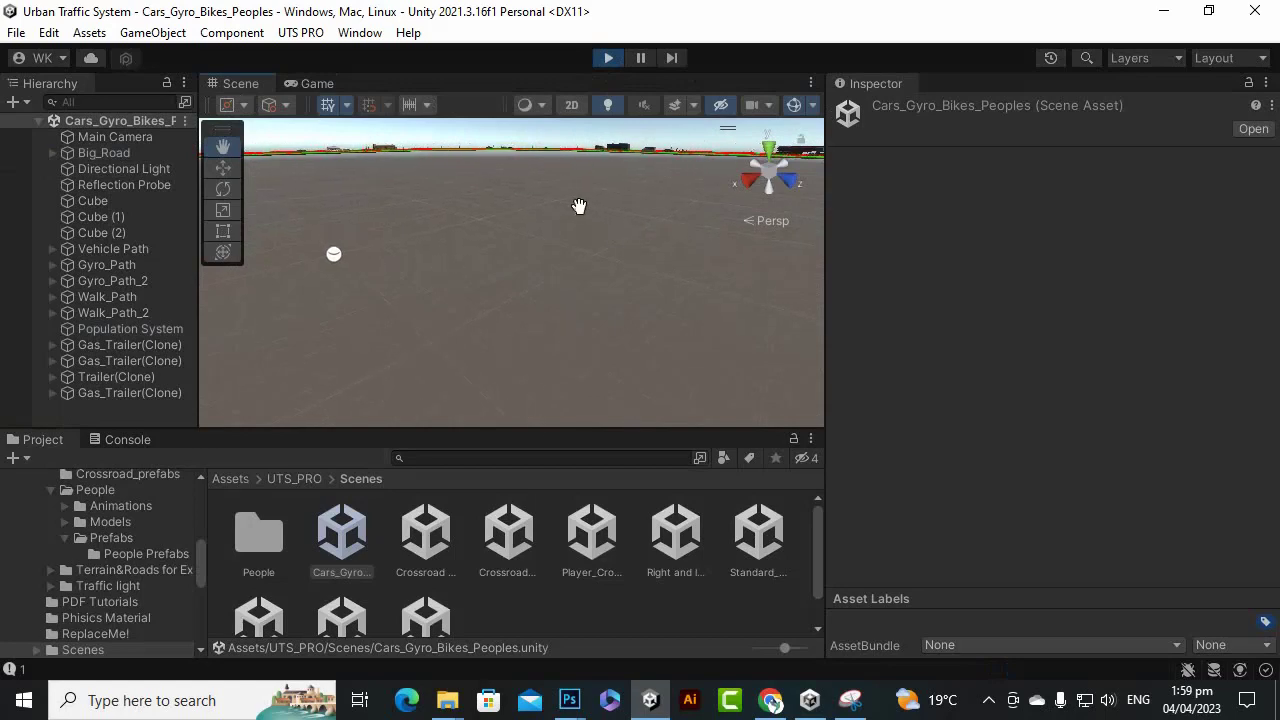
{"action": "left_click", "coordinate": [95, 254]}
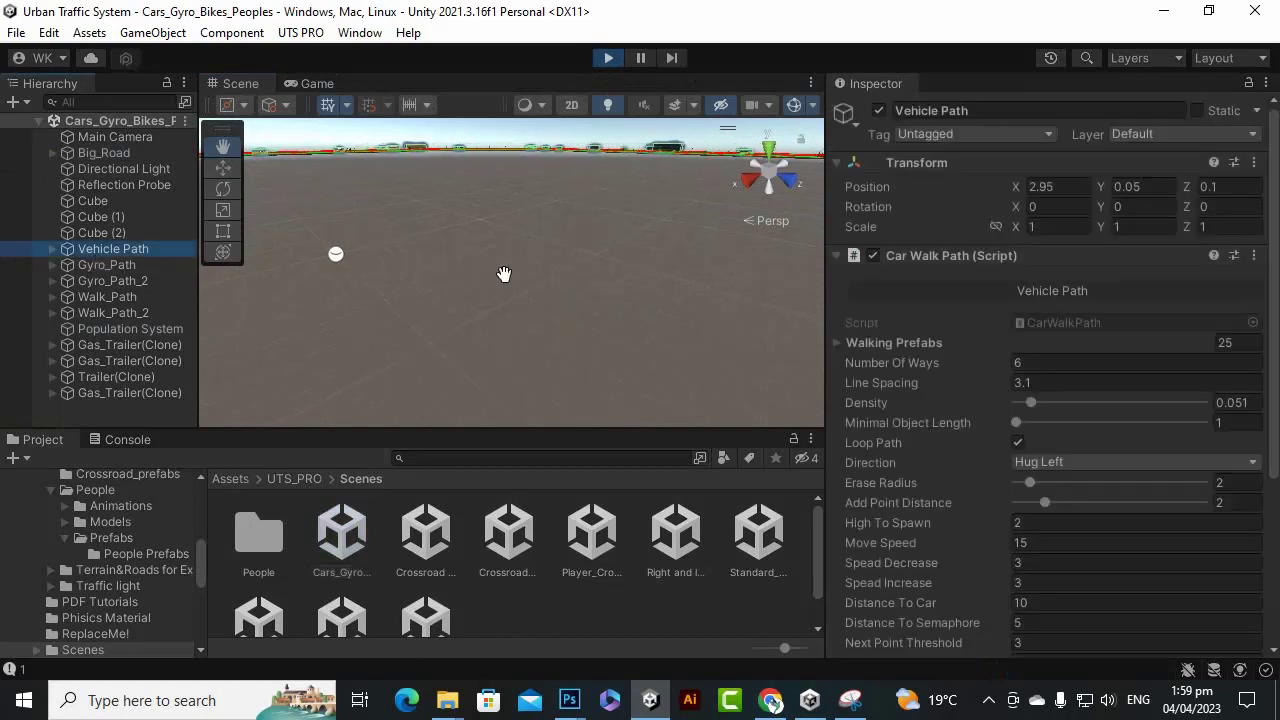
{"action": "key", "text": "f"}
{"action": "scroll", "coordinate": [504, 277], "scroll_direction": "up", "scroll_amount": 4}
{"action": "scroll", "coordinate": [560, 362], "scroll_direction": "up", "scroll_amount": 8}
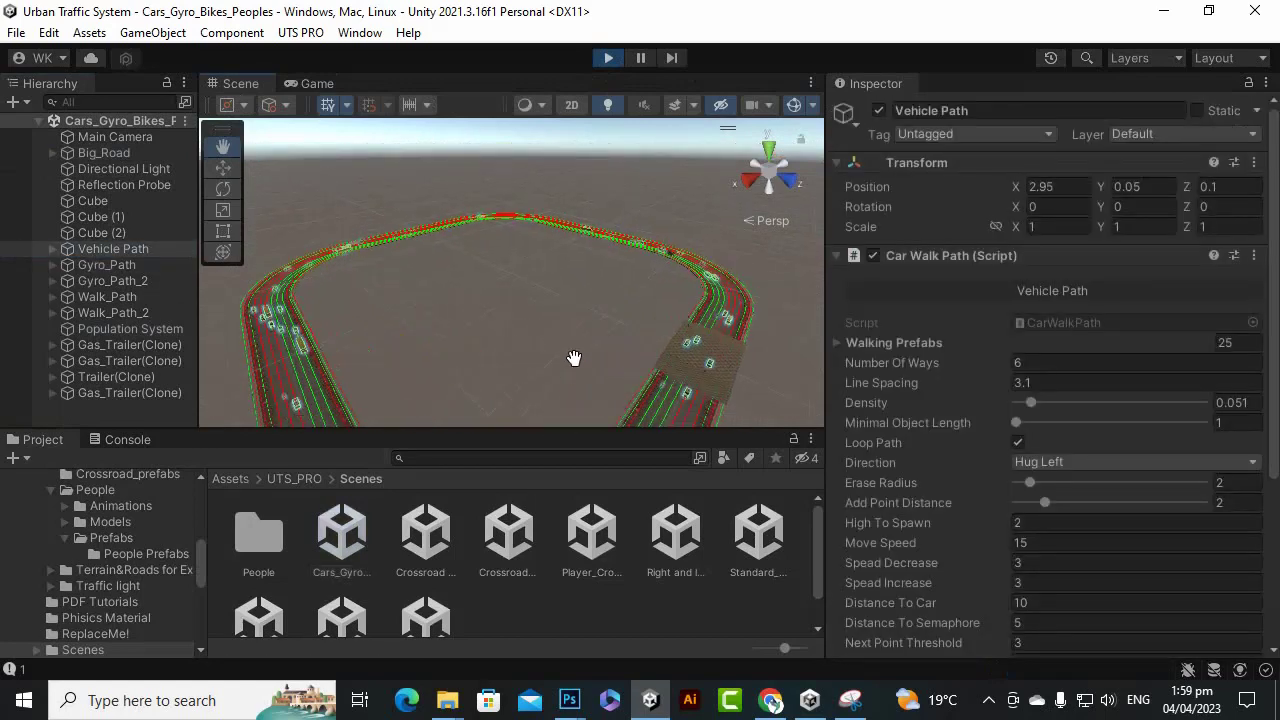
{"action": "scroll", "coordinate": [547, 223], "scroll_direction": "up", "scroll_amount": 3}
{"action": "scroll", "coordinate": [549, 223], "scroll_direction": "down", "scroll_amount": 1}
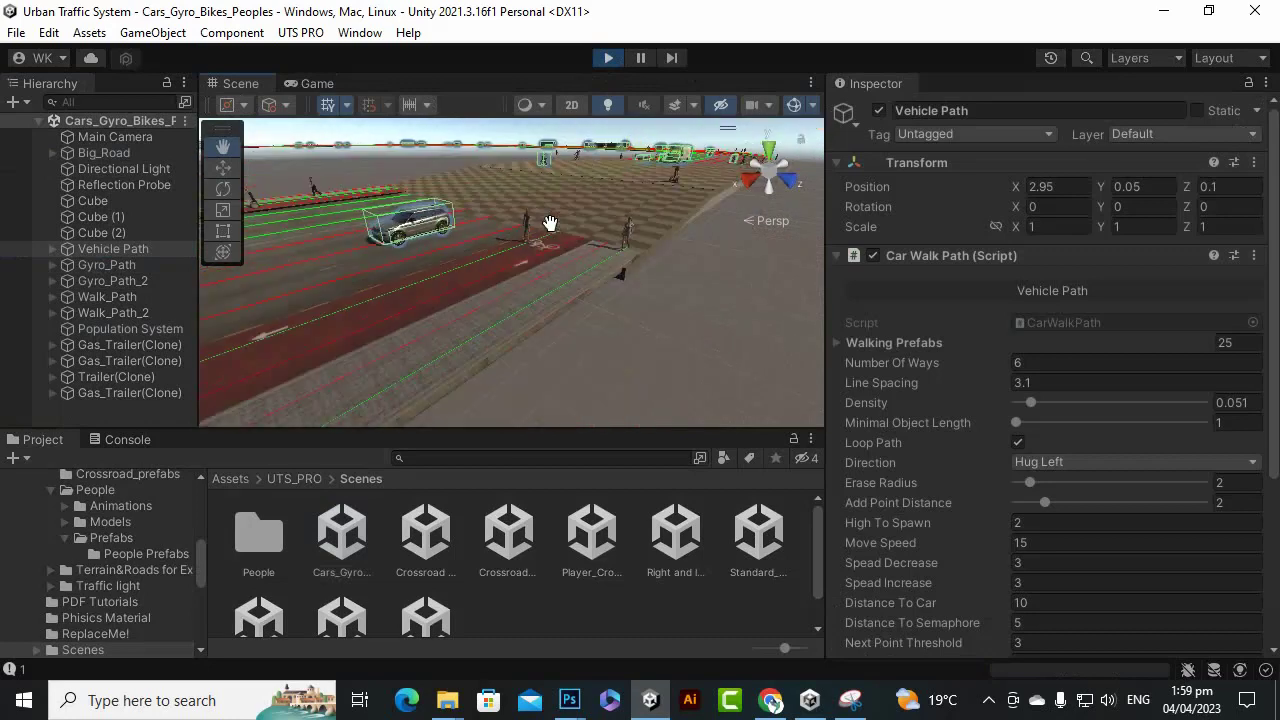
{"action": "left_click_drag", "start_coordinate": [540, 254], "coordinate": [602, 251], "text": "alt"}
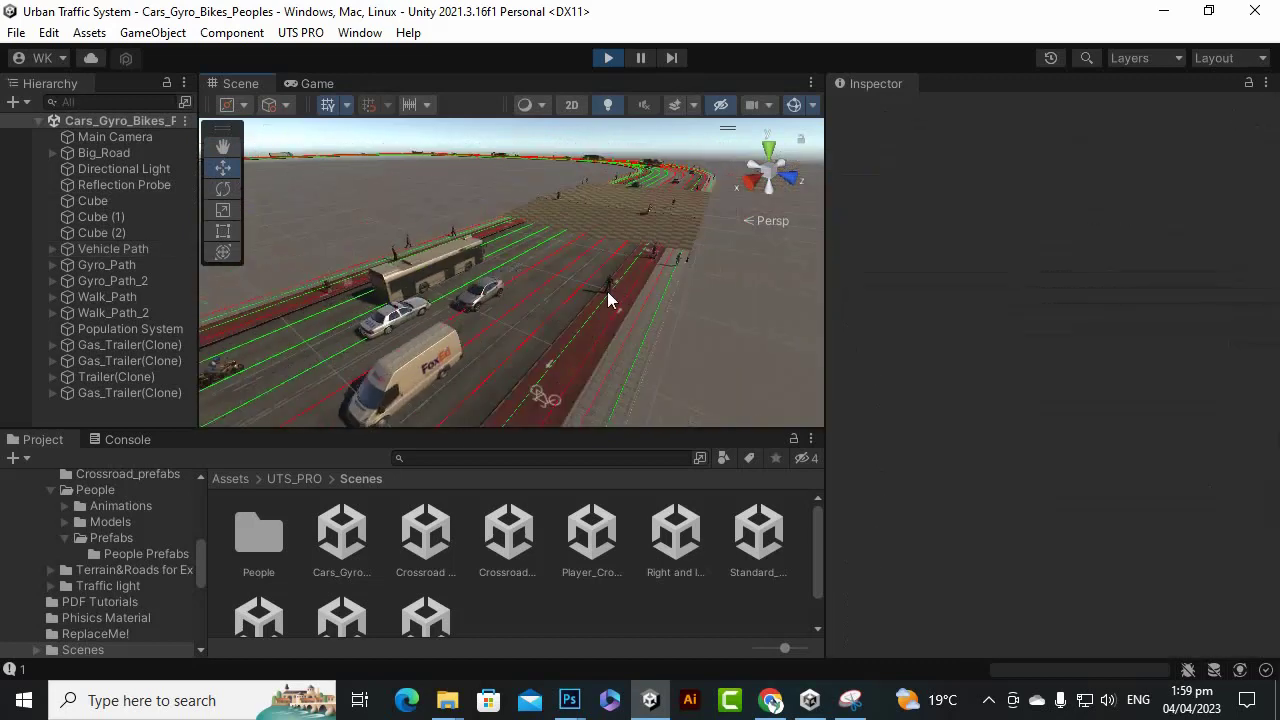
{"action": "left_click_drag", "start_coordinate": [608, 298], "coordinate": [487, 334], "text": "alt"}
{"action": "left_click_drag", "start_coordinate": [503, 278], "coordinate": [508, 296], "text": "alt"}
{"action": "scroll", "coordinate": [508, 296], "scroll_direction": "up", "scroll_amount": 3}
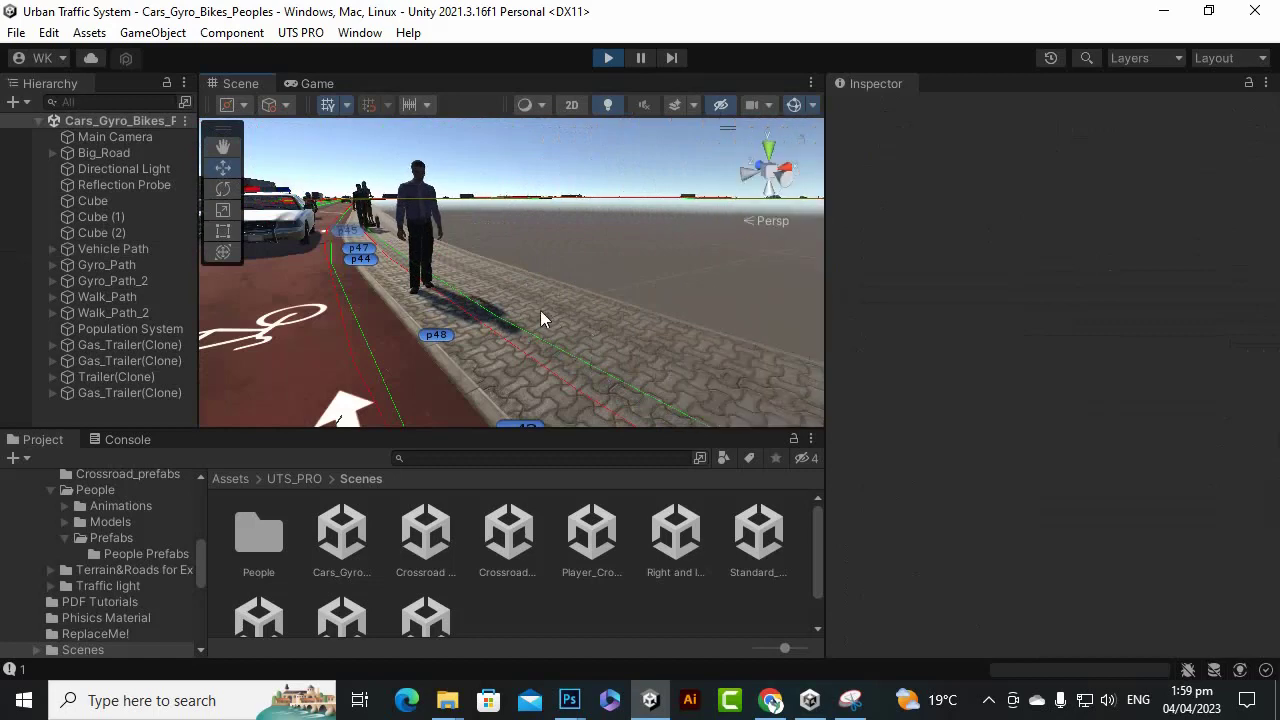
{"action": "left_click_drag", "start_coordinate": [409, 298], "coordinate": [409, 295], "text": "alt"}
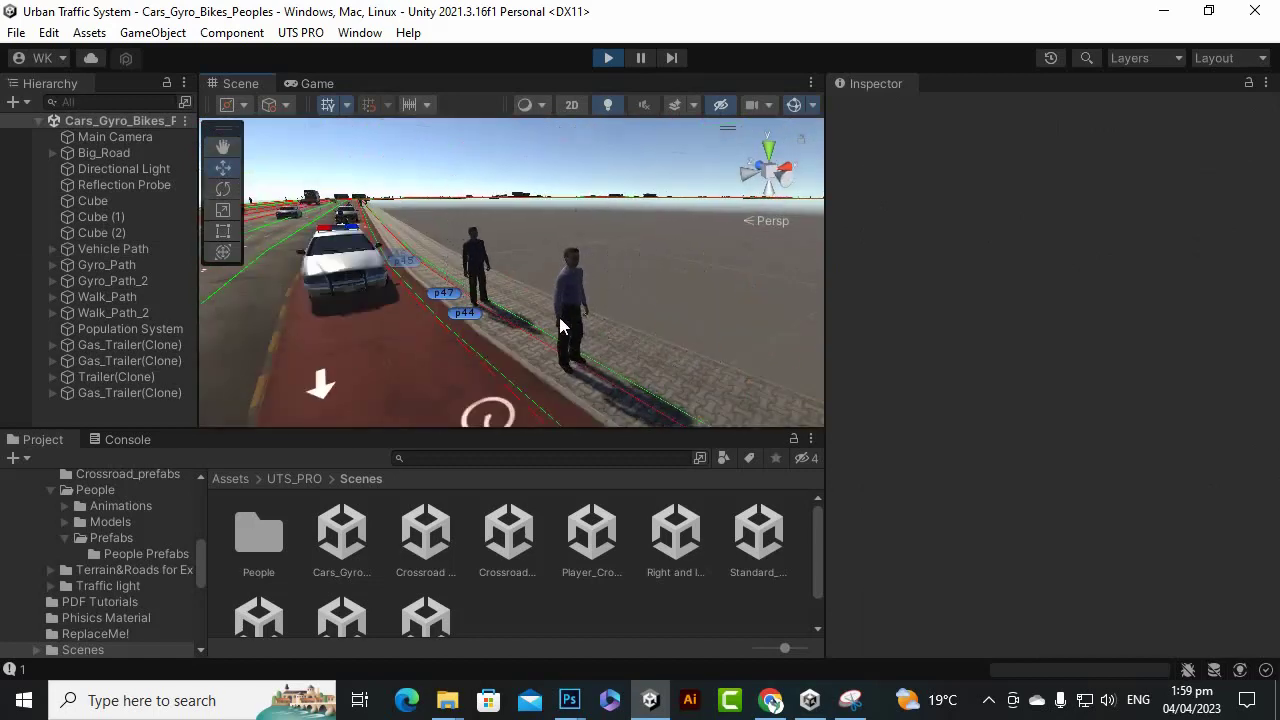
{"action": "key", "text": "a"}
{"action": "right_click_drag", "start_coordinate": [407, 302], "coordinate": [411, 283]}
{"action": "key", "text": "e"}
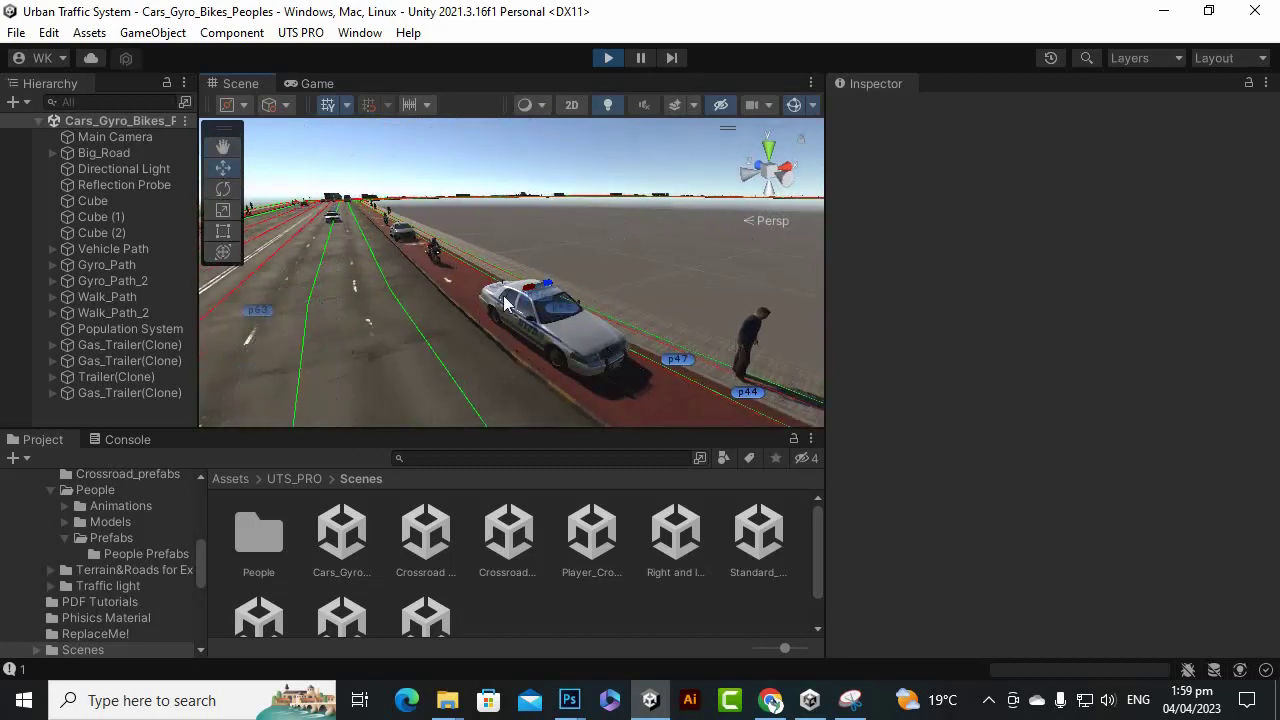
{"action": "scroll", "coordinate": [458, 232], "scroll_direction": "up", "scroll_amount": 3}
{"action": "scroll", "coordinate": [458, 232], "scroll_direction": "down", "scroll_amount": 1}
{"action": "scroll", "coordinate": [468, 245], "scroll_direction": "down", "scroll_amount": 3, "text": "alt"}
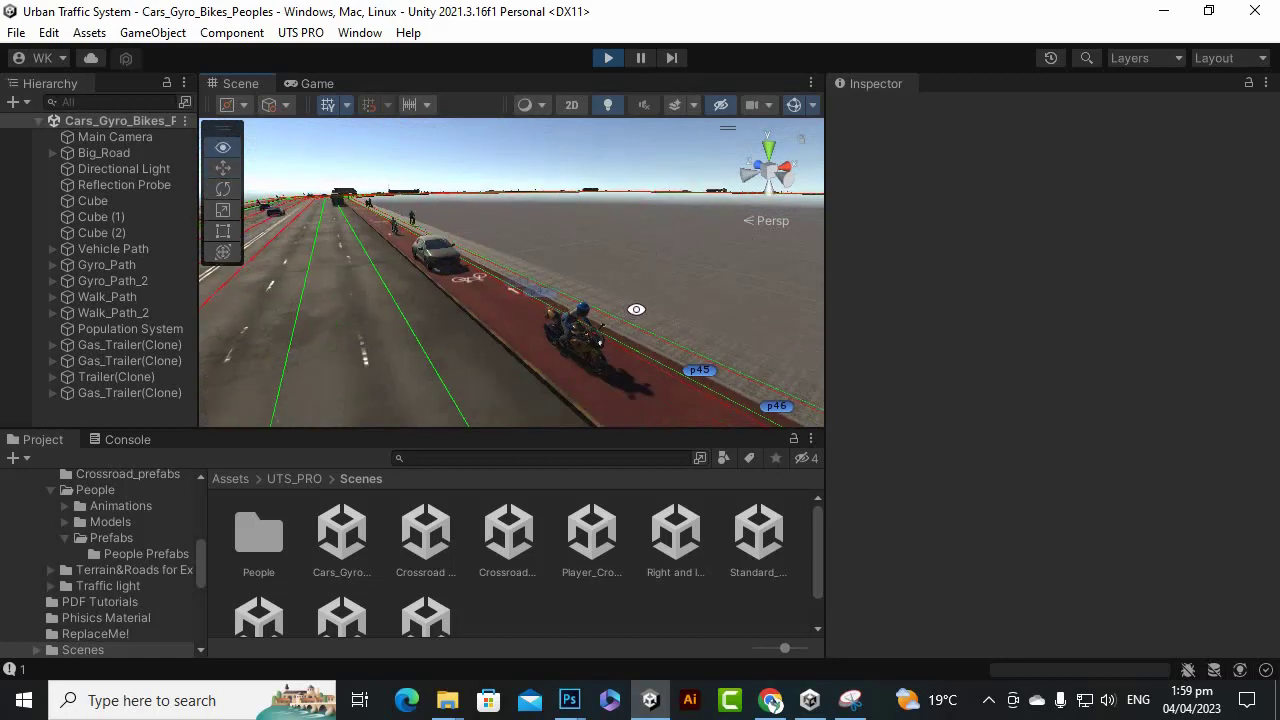
{"action": "scroll", "coordinate": [372, 271], "scroll_direction": "down", "scroll_amount": 5}
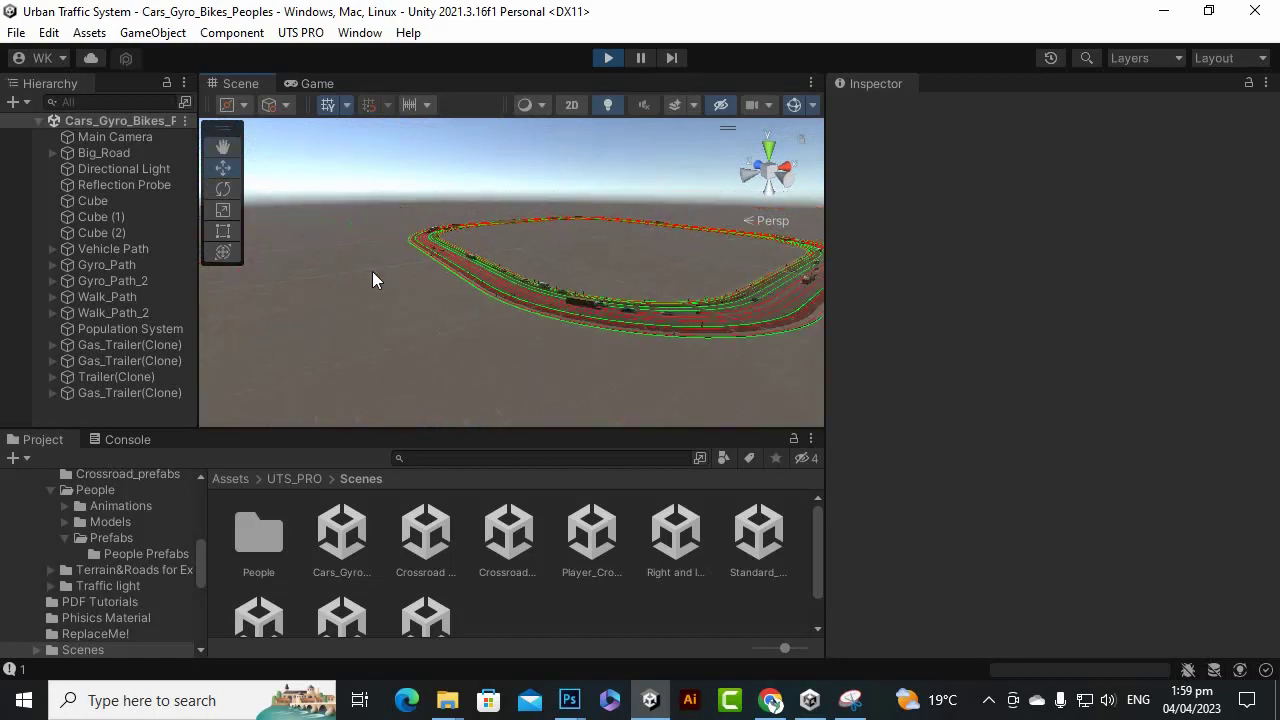
{"action": "left_click_drag", "start_coordinate": [372, 271], "coordinate": [191, 309], "text": "alt"}
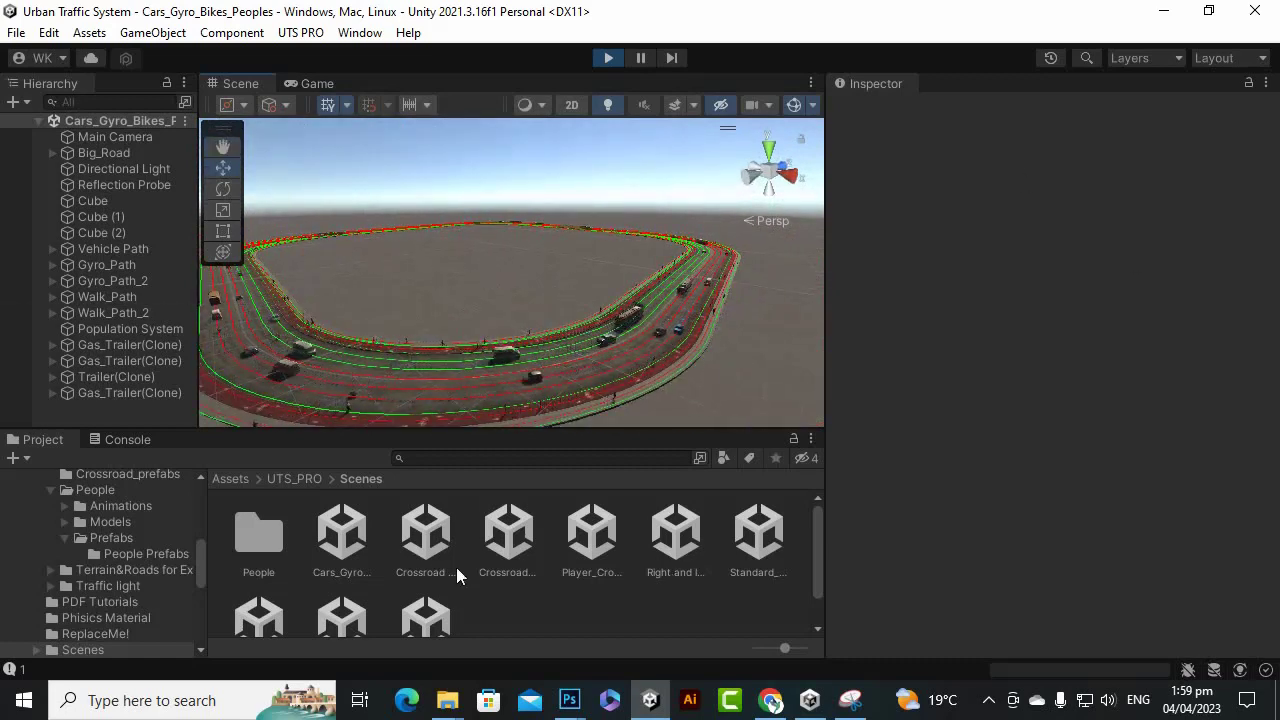
Open the Crossroad night scene, then the Right and left motion scene.
{"action": "left_click", "coordinate": [430, 545]}
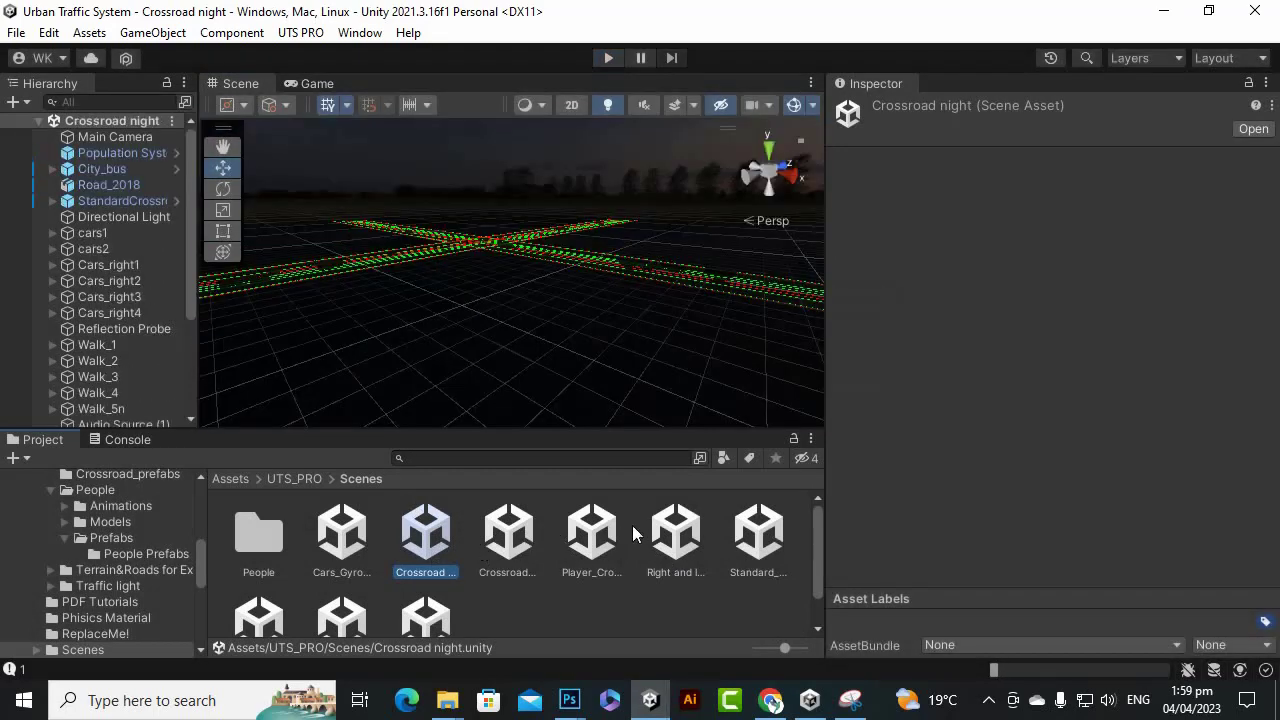
{"action": "left_click", "coordinate": [591, 540]}
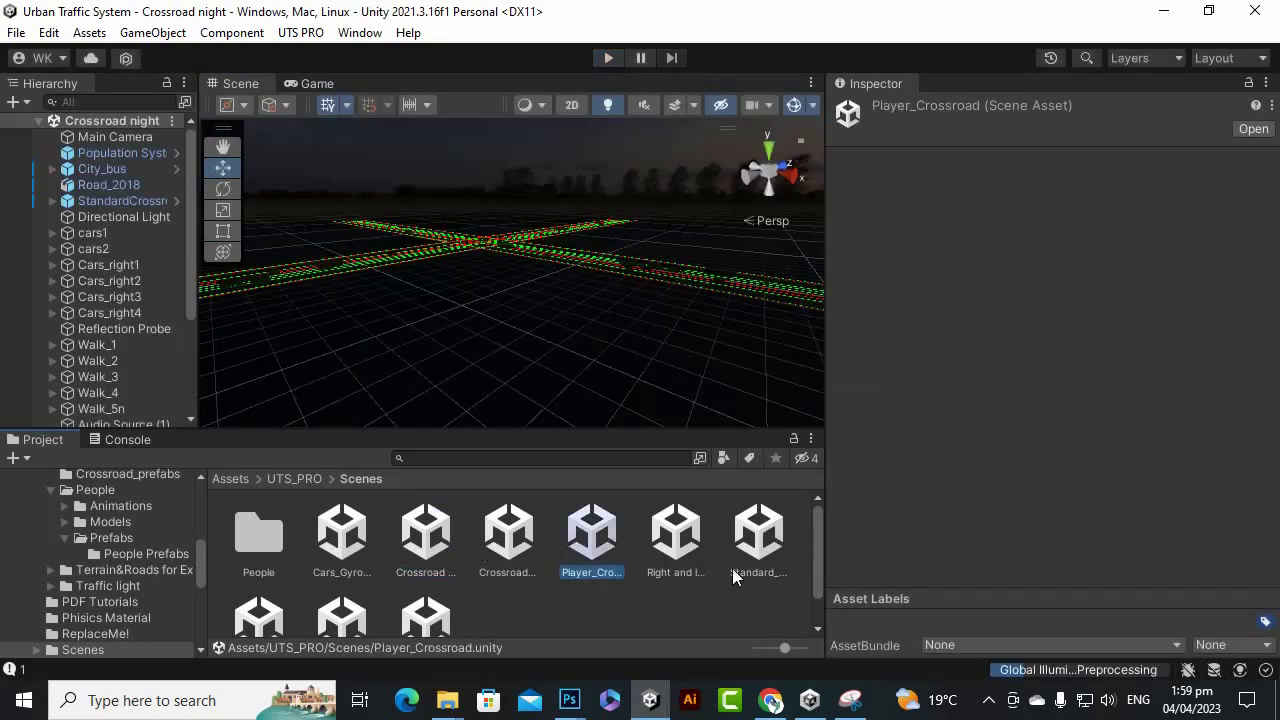
{"action": "scroll", "coordinate": [680, 585], "scroll_direction": "down", "scroll_amount": 1}
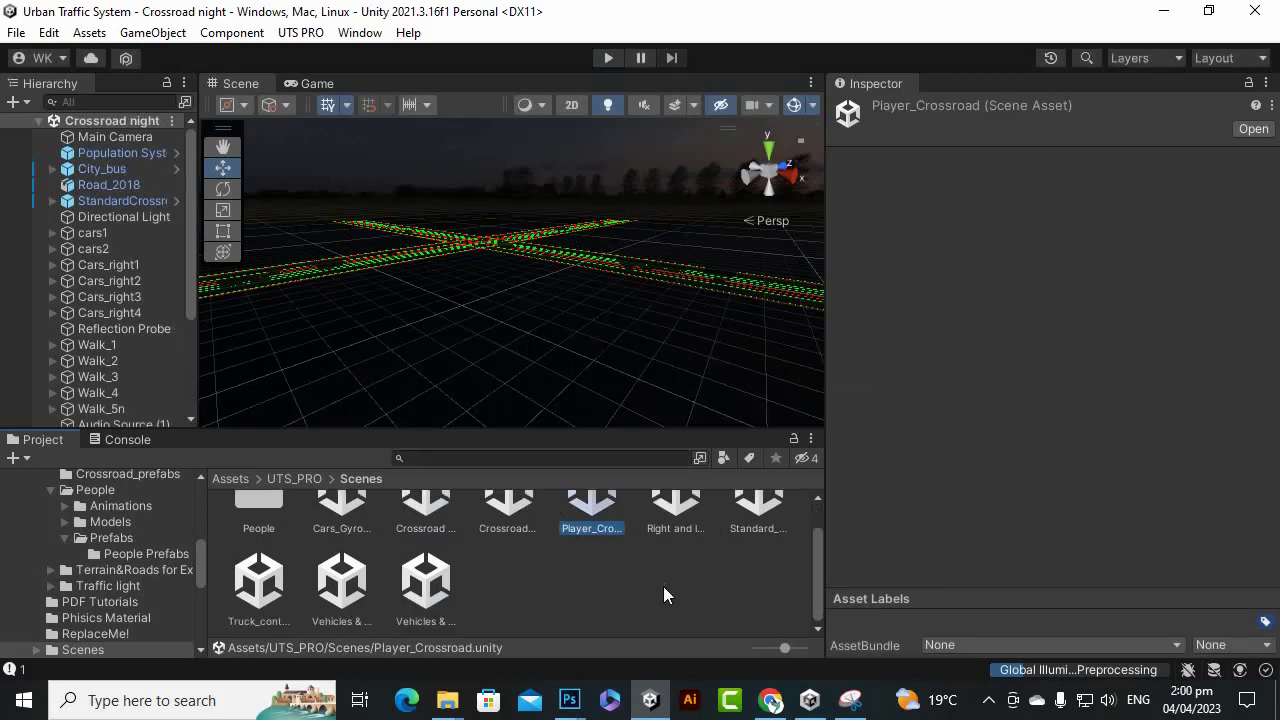
{"action": "scroll", "coordinate": [658, 544], "scroll_direction": "up", "scroll_amount": 1}
{"action": "left_click", "coordinate": [678, 524]}
{"action": "double_click", "coordinate": [670, 537]}
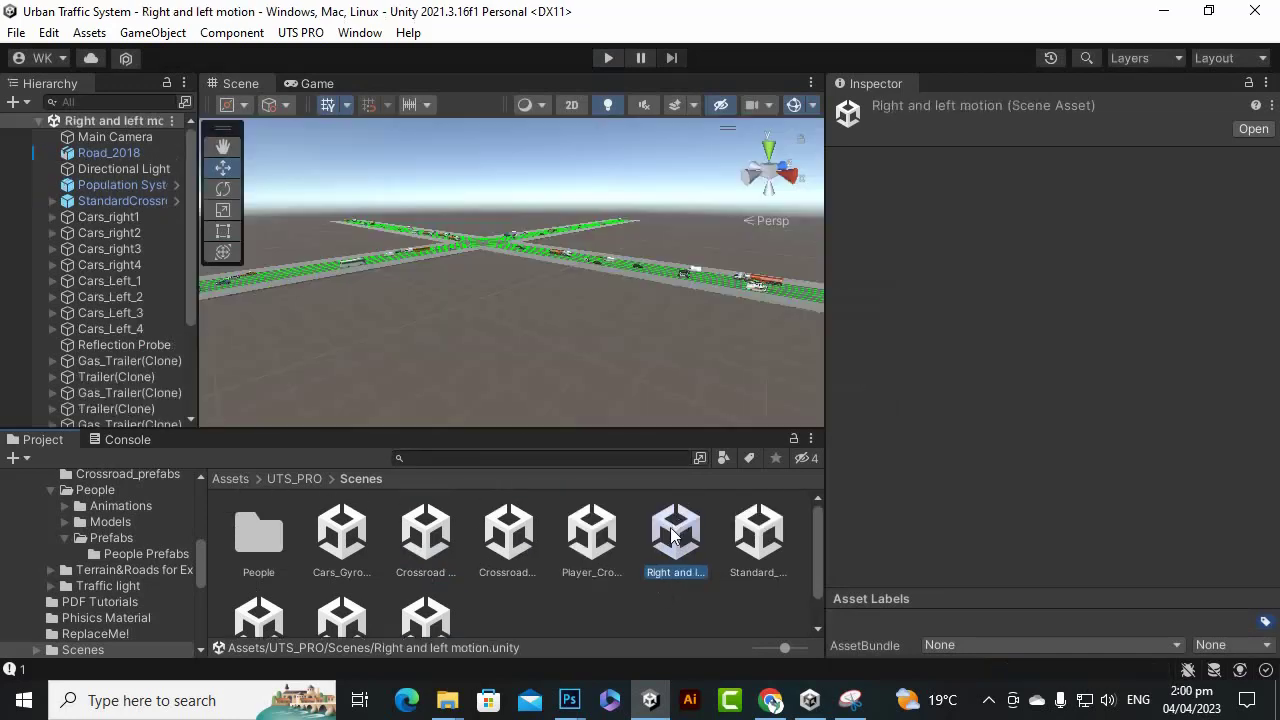
Test-play the scene, stop it, and select the Truck_control_Crossroad scene asset.
{"action": "left_click", "coordinate": [609, 58]}
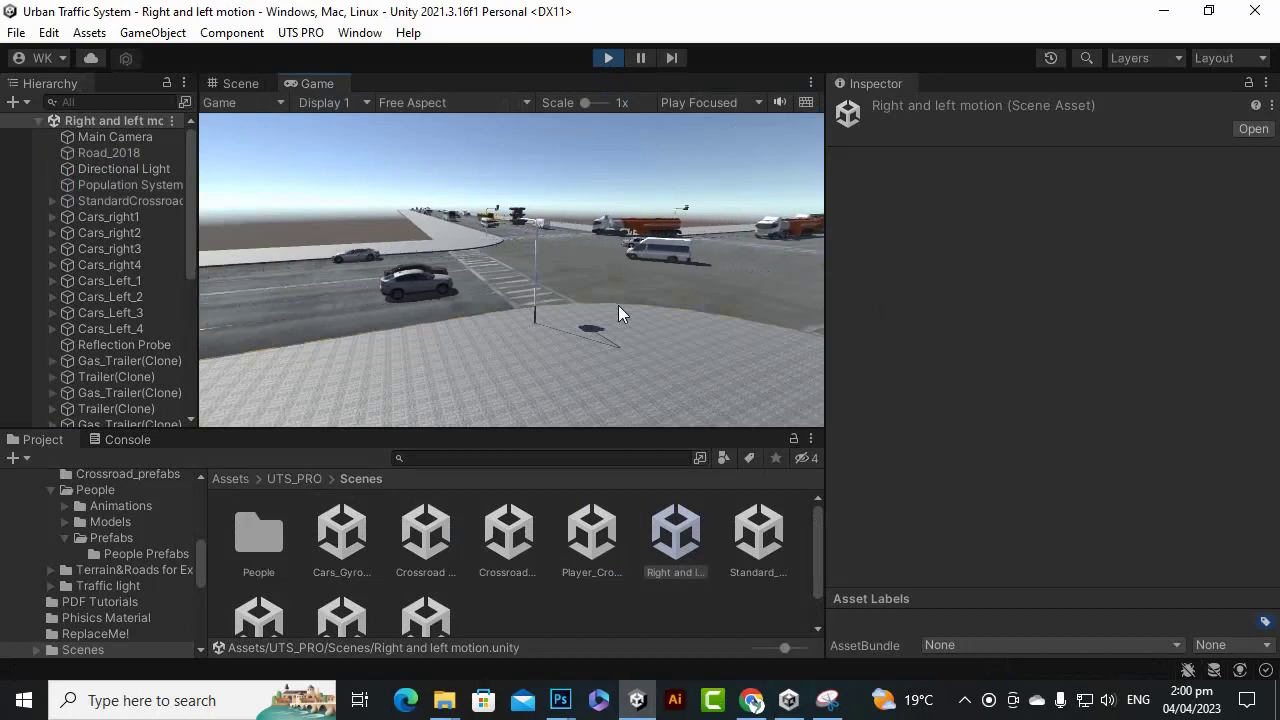
{"action": "left_click", "coordinate": [608, 58]}
{"action": "scroll", "coordinate": [556, 614], "scroll_direction": "down", "scroll_amount": 1}
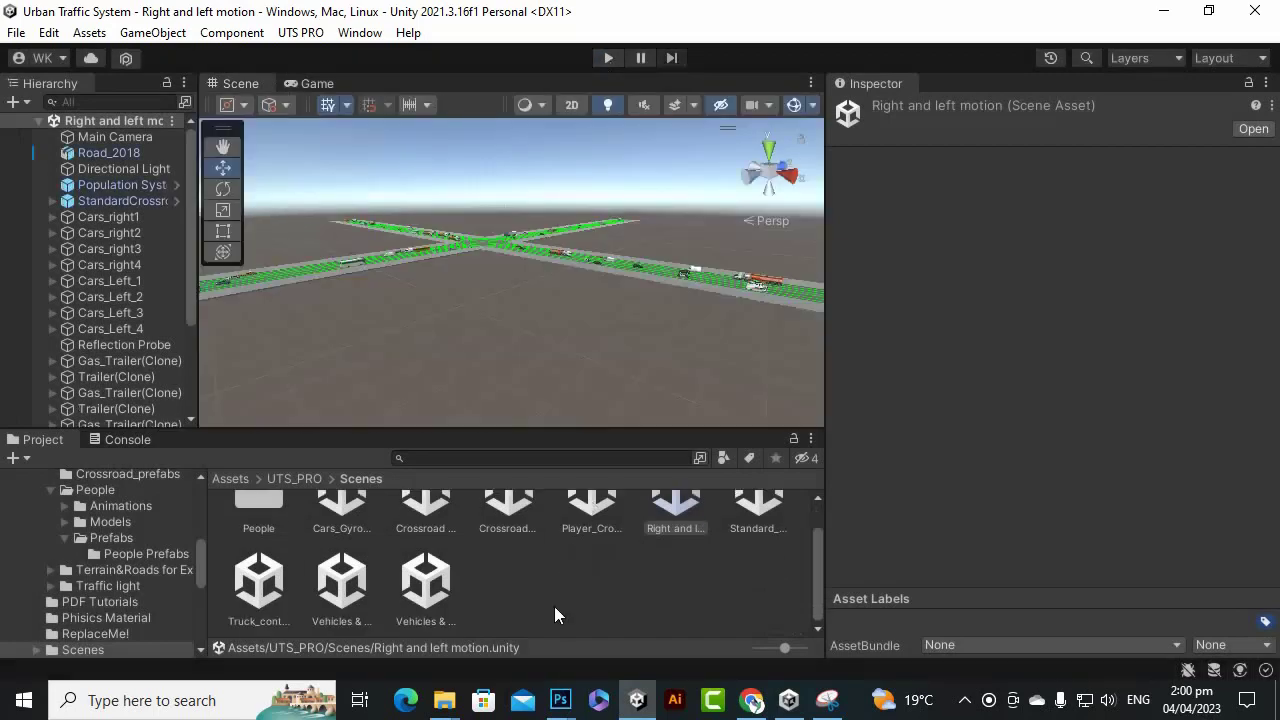
{"action": "left_click", "coordinate": [350, 590]}
{"action": "left_click", "coordinate": [258, 596]}
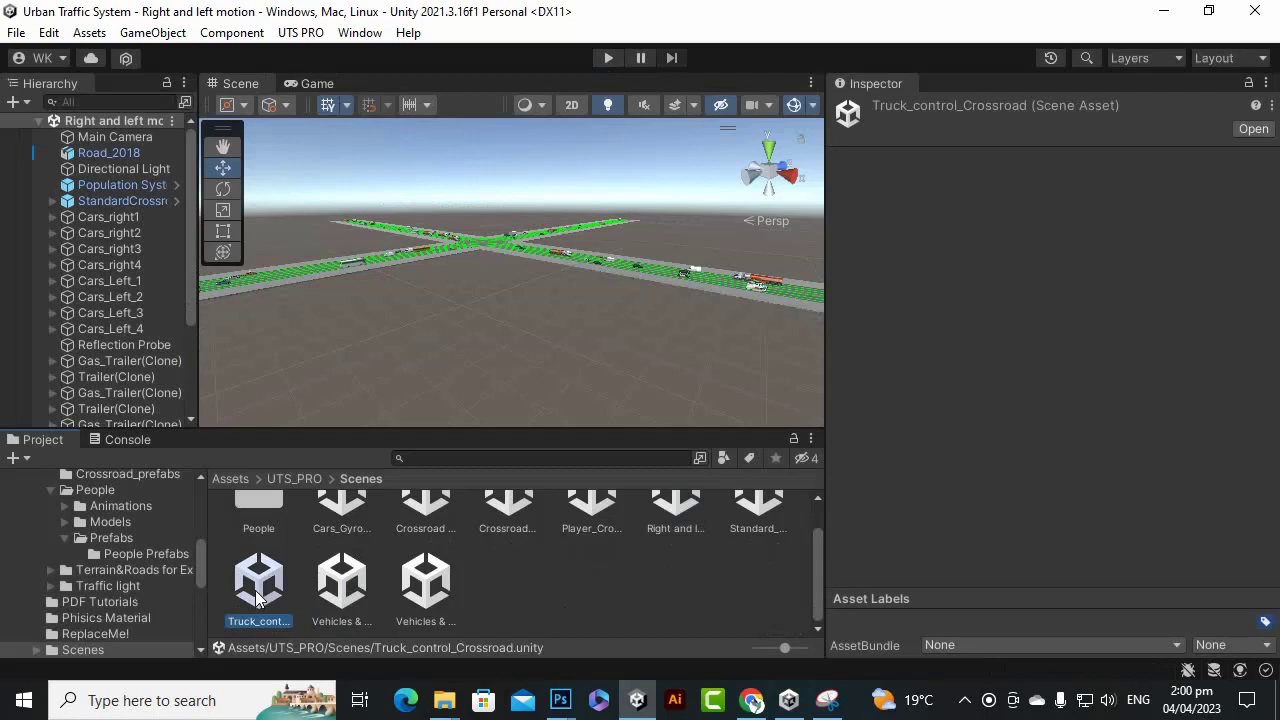
Open and play Truck_control_Crossroad, inspect the first unassigned-reference Console error, and select Truck_2.
{"action": "double_click", "coordinate": [257, 590]}
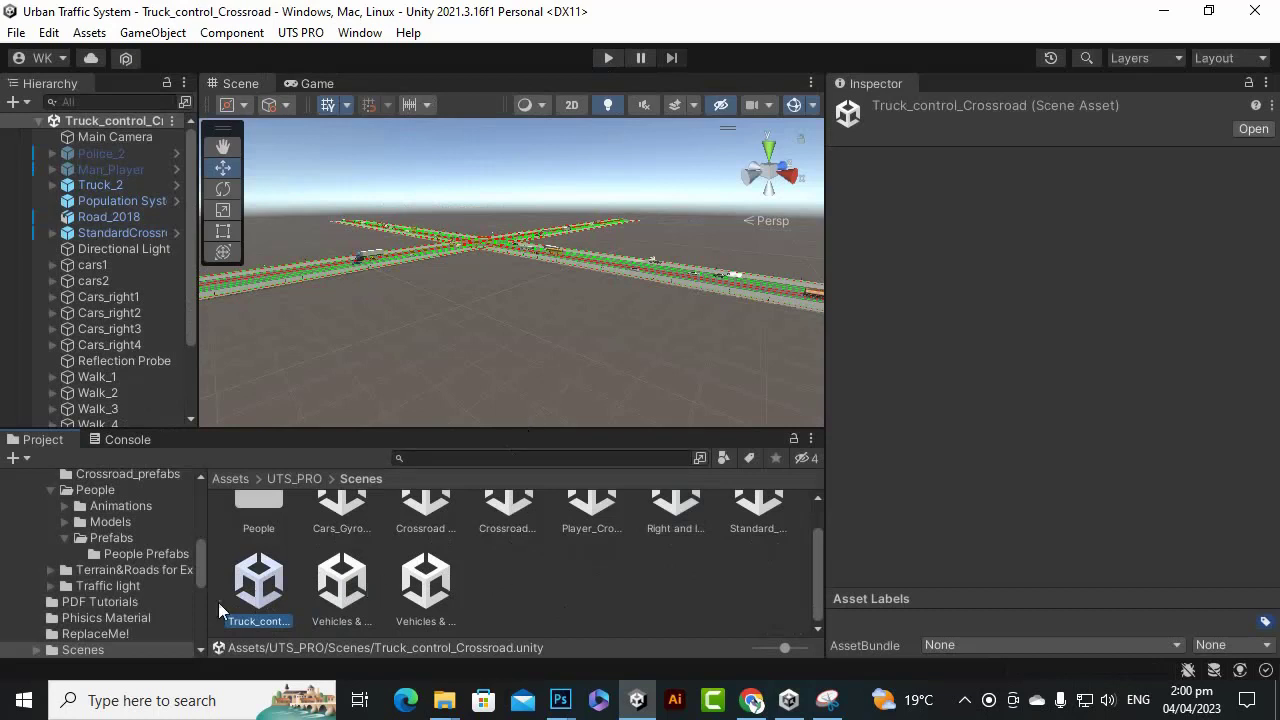
{"action": "left_click", "coordinate": [612, 58]}
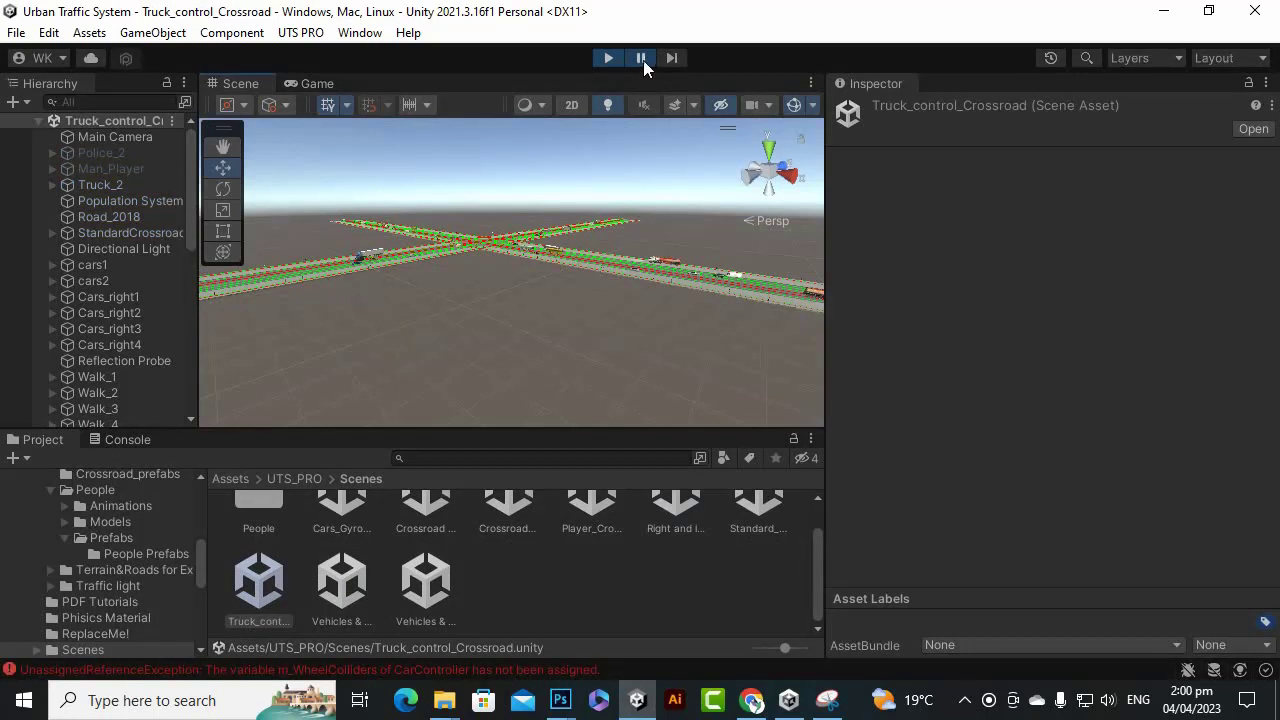
{"action": "left_click_drag", "start_coordinate": [822, 274], "coordinate": [858, 274]}
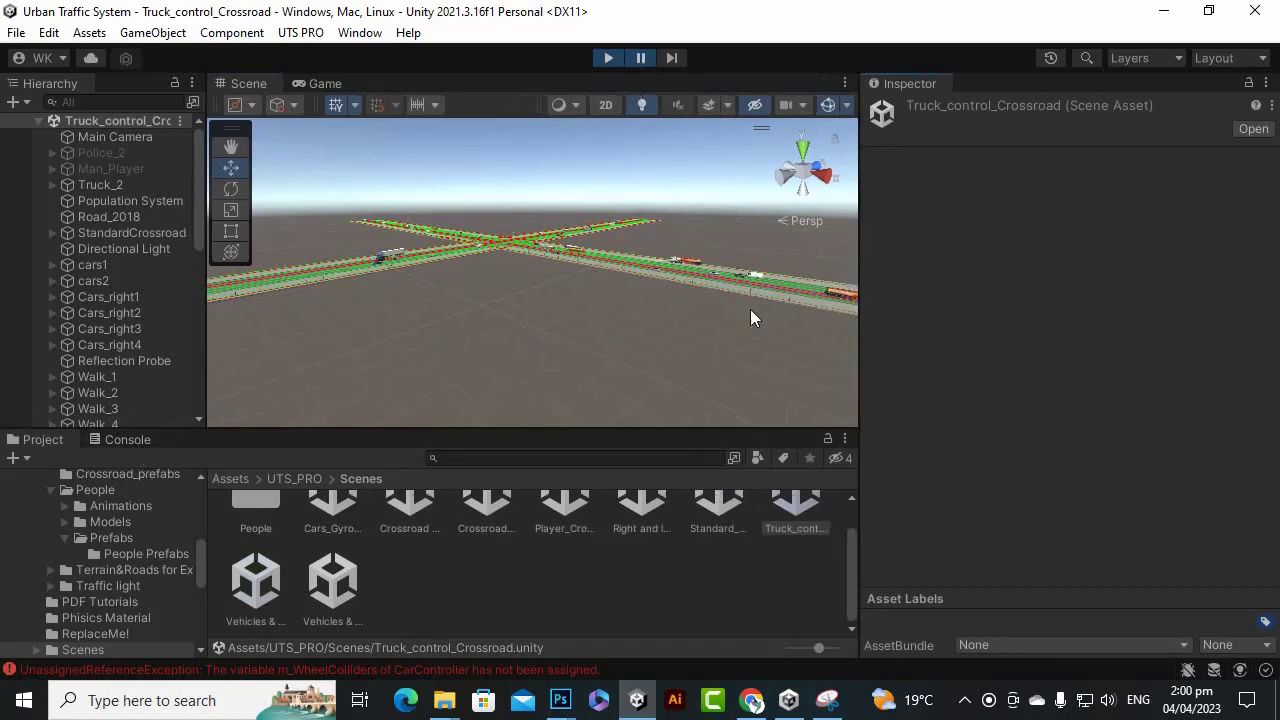
{"action": "left_click", "coordinate": [120, 440]}
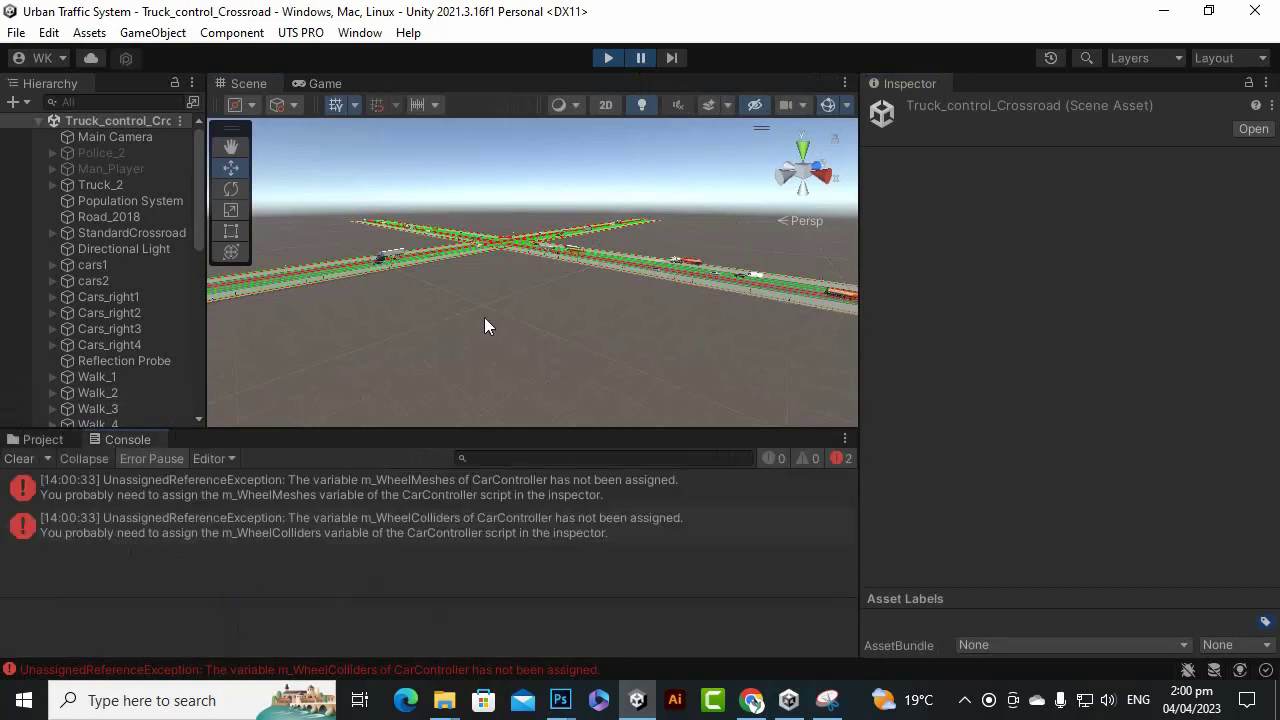
{"action": "left_click", "coordinate": [534, 492]}
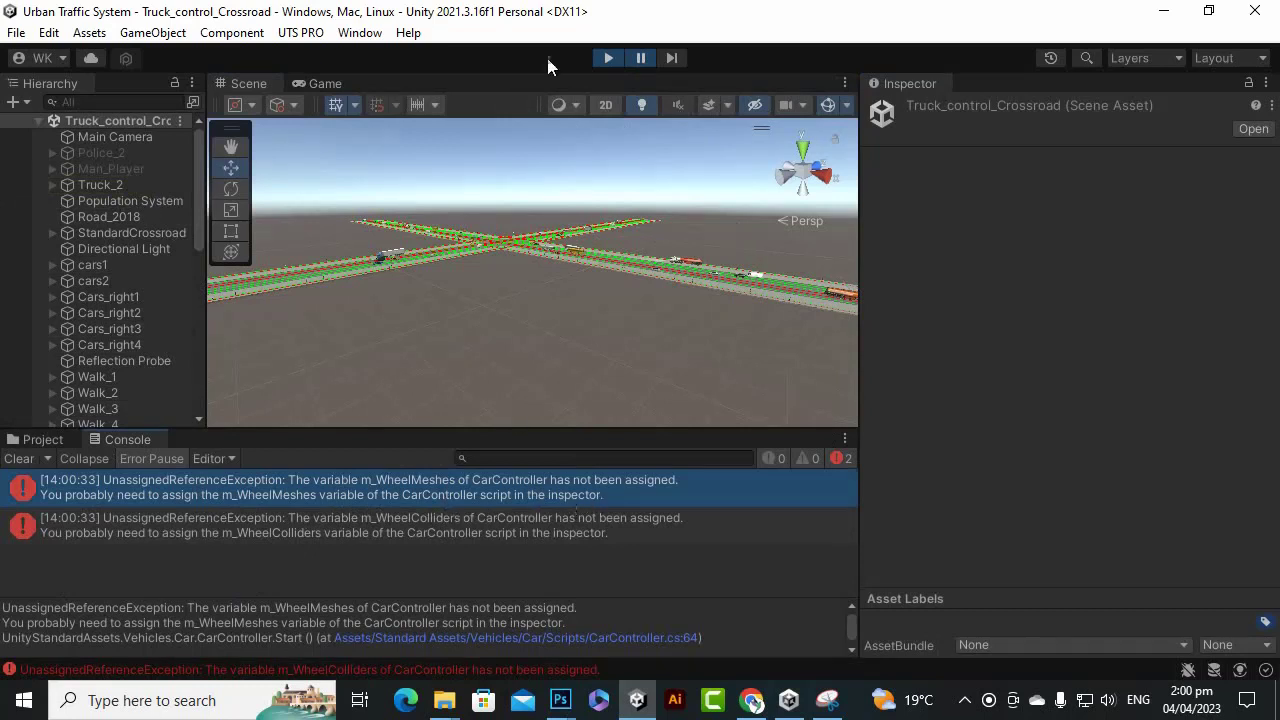
{"action": "left_click", "coordinate": [108, 186]}
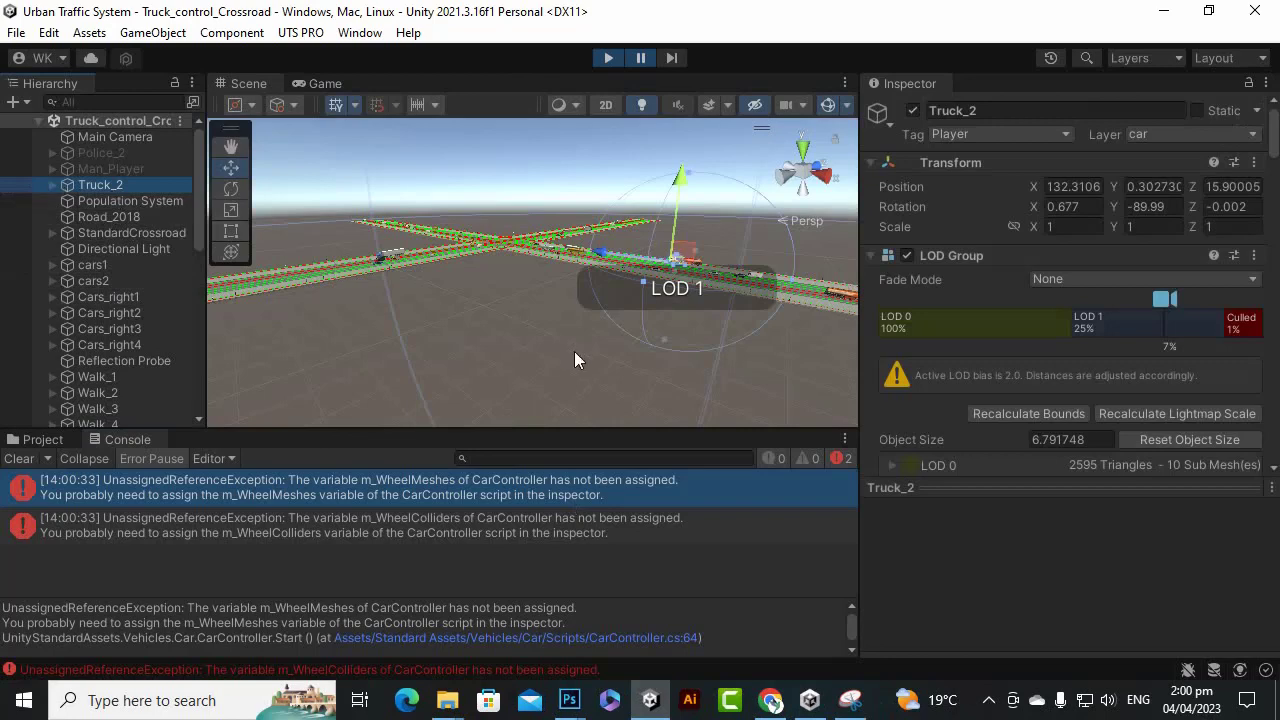
Frame the view on Truck_2 and orbit around the tanker.
{"action": "key", "text": "f"}
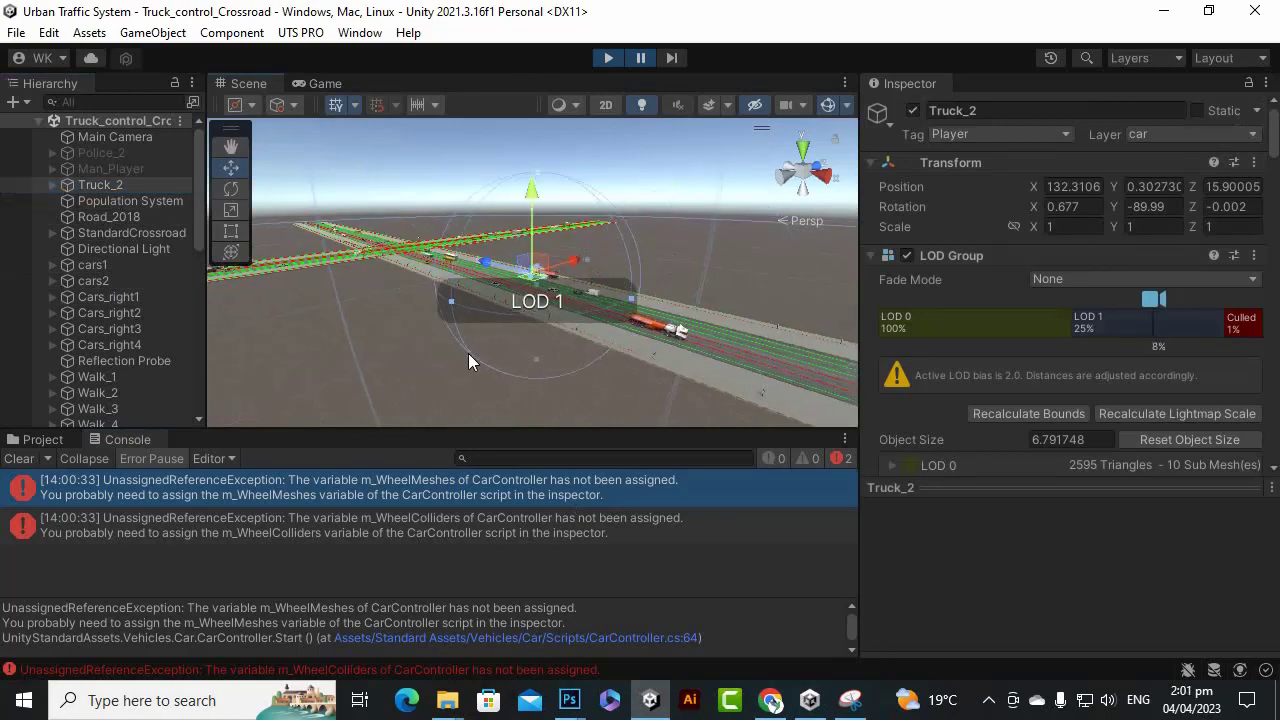
{"action": "scroll", "coordinate": [468, 353], "scroll_direction": "up", "scroll_amount": 3}
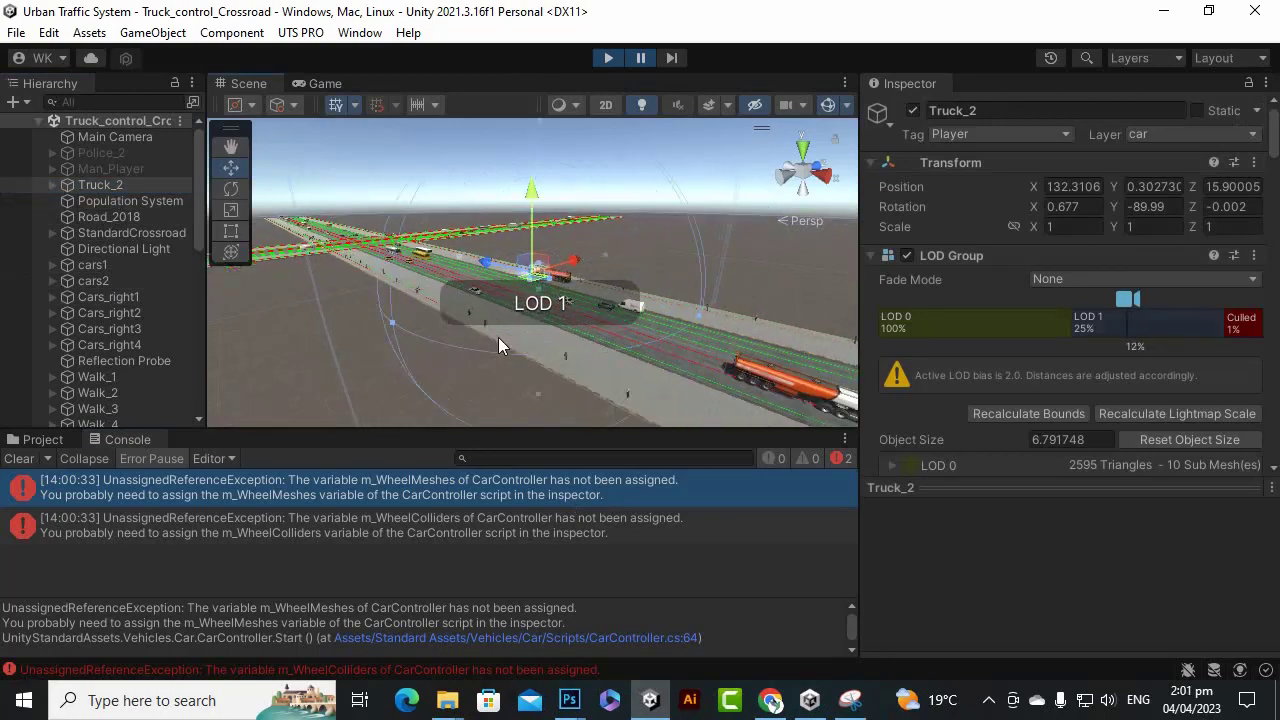
{"action": "scroll", "coordinate": [499, 340], "scroll_direction": "up", "scroll_amount": 5}
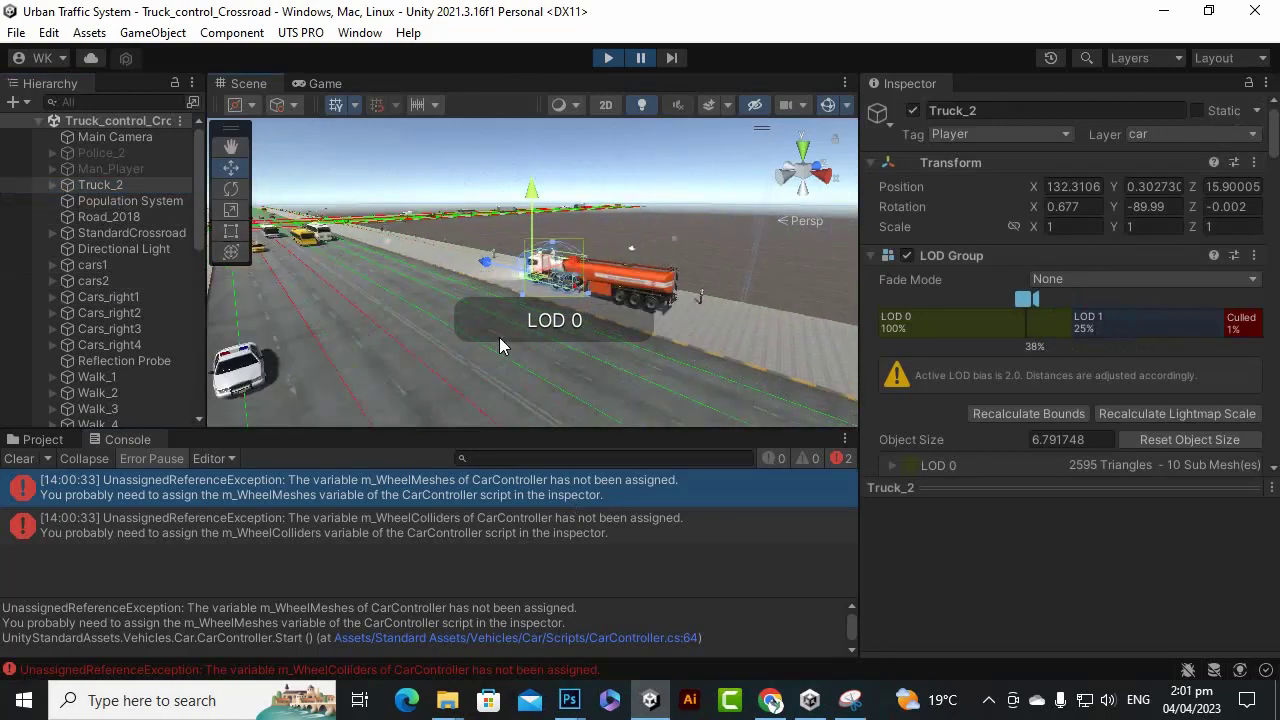
{"action": "scroll", "coordinate": [490, 350], "scroll_direction": "down", "scroll_amount": 3}
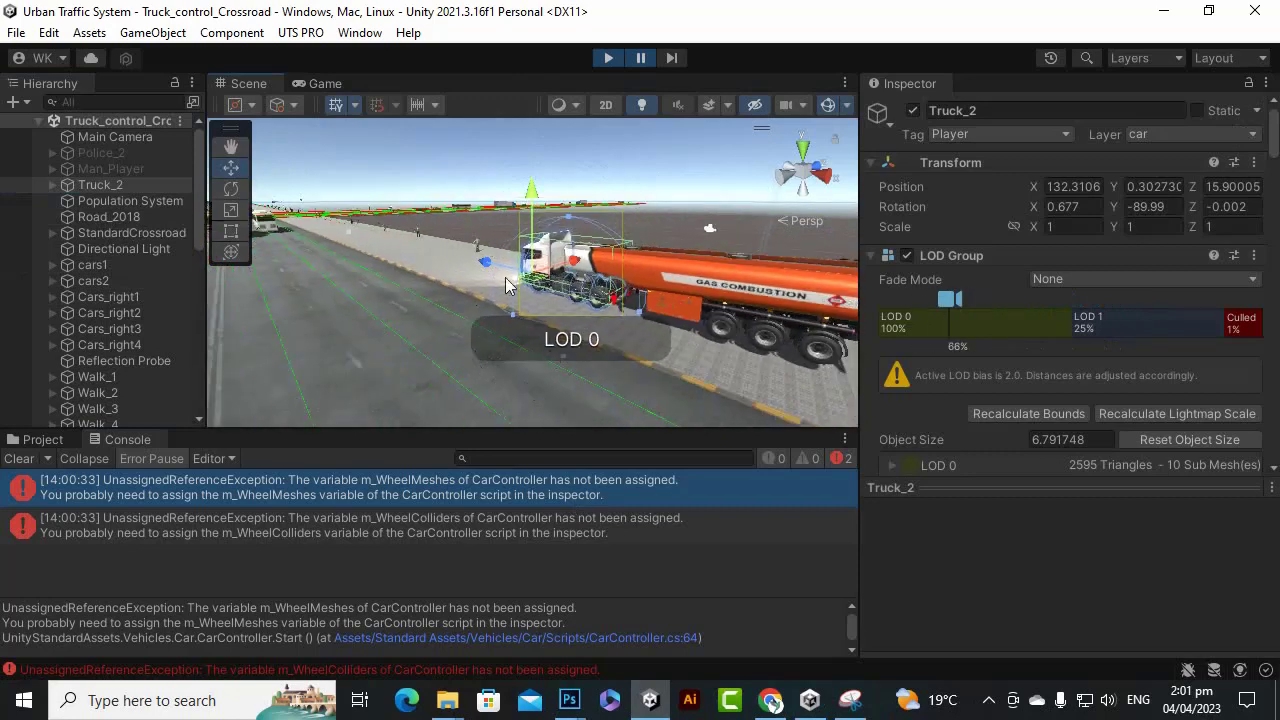
{"action": "scroll", "coordinate": [463, 274], "scroll_direction": "down", "scroll_amount": 3}
{"action": "scroll", "coordinate": [449, 273], "scroll_direction": "up", "scroll_amount": 1}
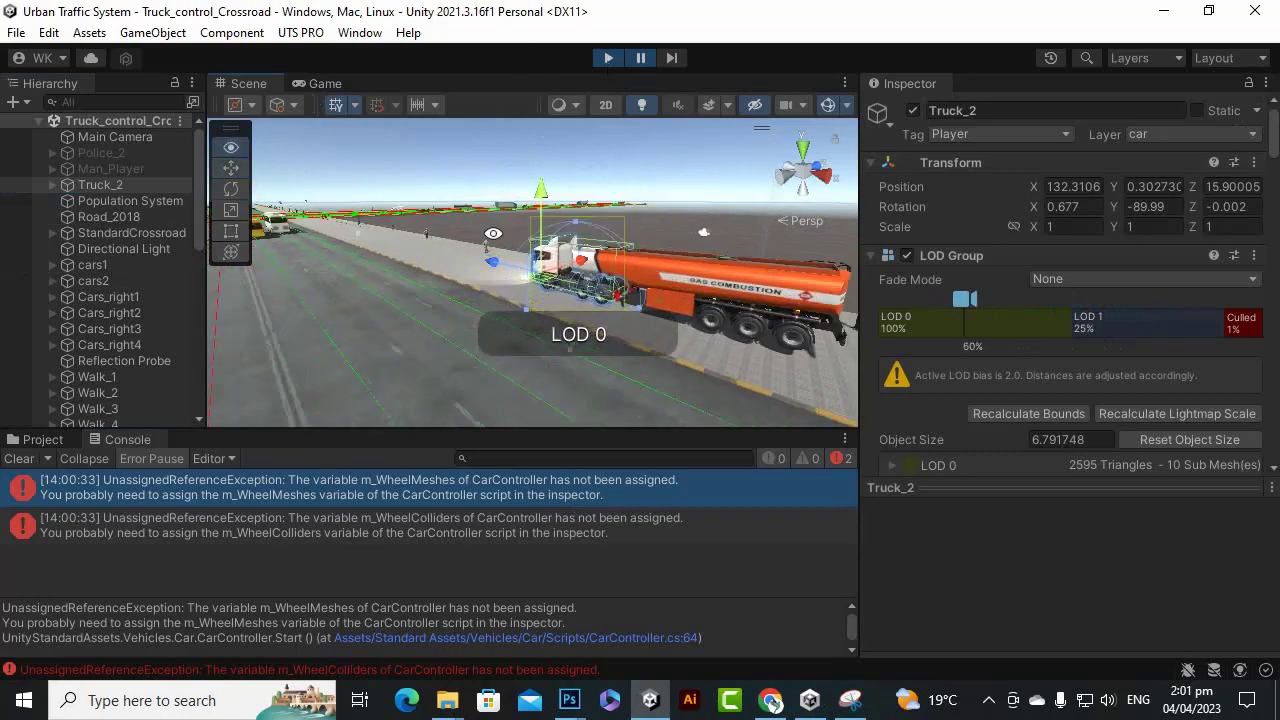
{"action": "left_click_drag", "start_coordinate": [494, 233], "coordinate": [900, 304], "text": "alt"}
{"action": "scroll", "coordinate": [672, 260], "scroll_direction": "up", "scroll_amount": 2}
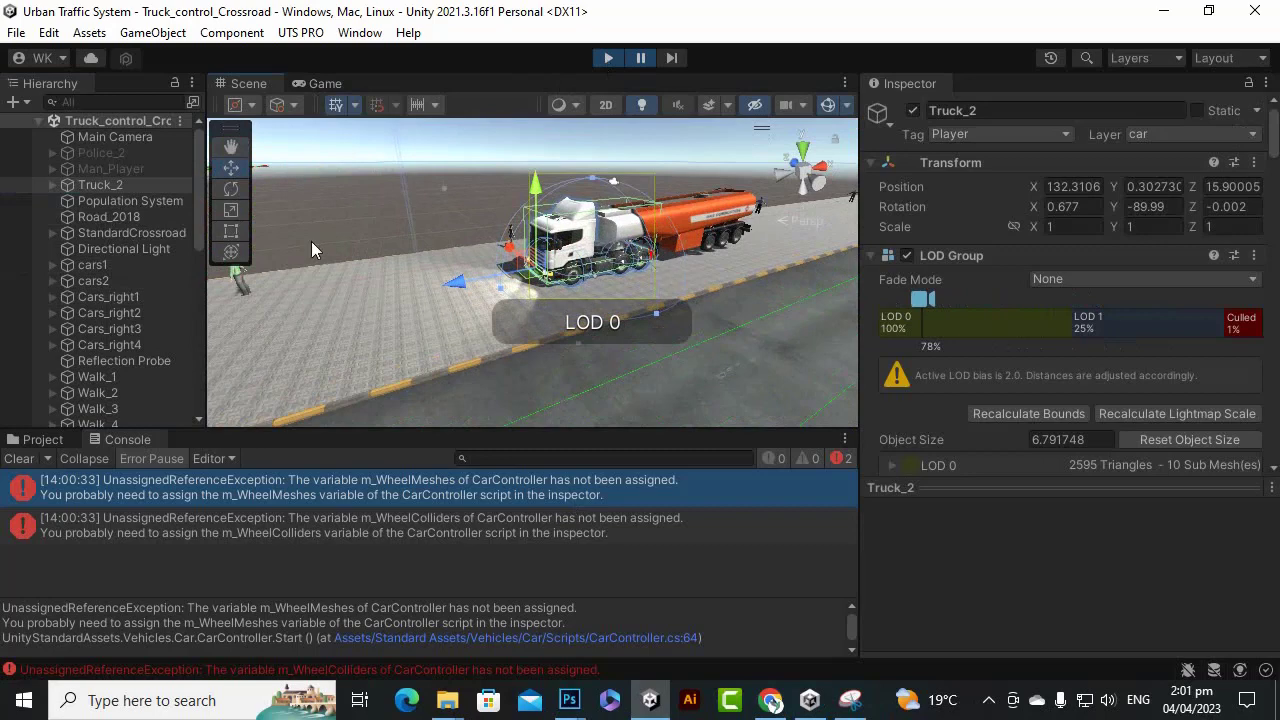
Stop Play mode and scroll Truck_2's Inspector to the Four Wheel Drive Car Controller.
{"action": "left_click", "coordinate": [108, 185]}
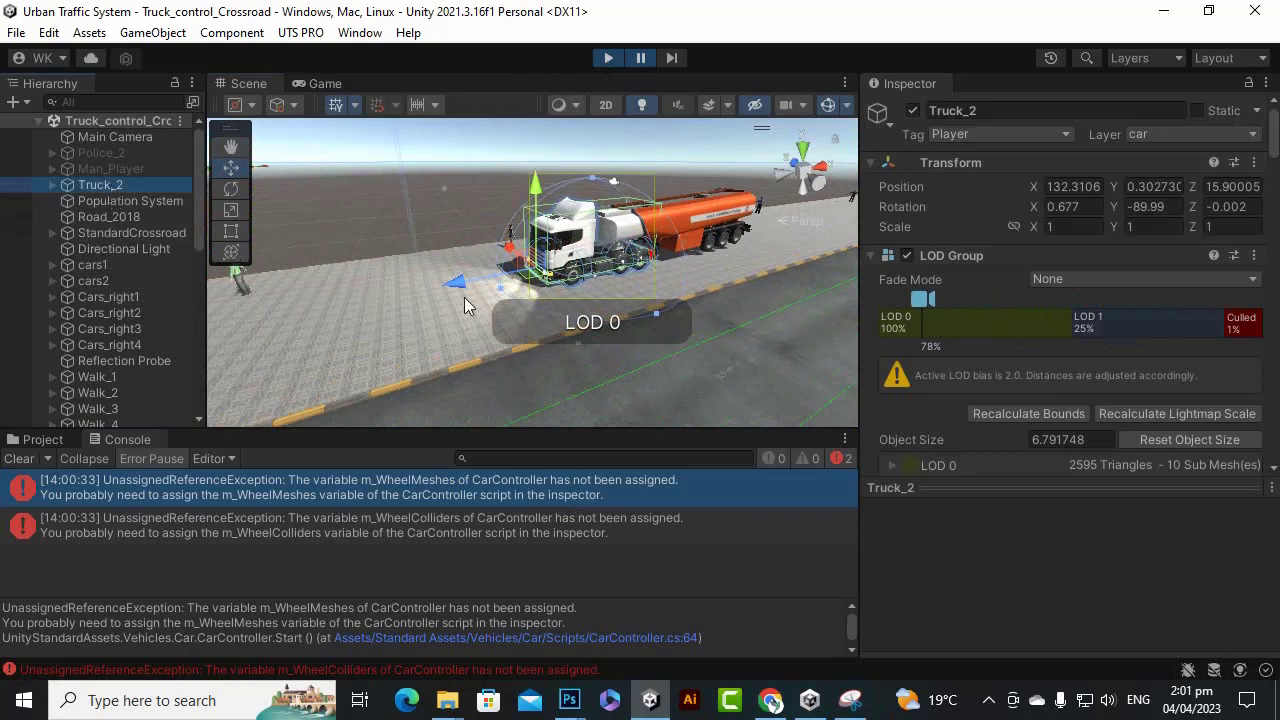
{"action": "scroll", "coordinate": [1107, 339], "scroll_direction": "down", "scroll_amount": 3}
{"action": "scroll", "coordinate": [1106, 338], "scroll_direction": "down", "scroll_amount": 5}
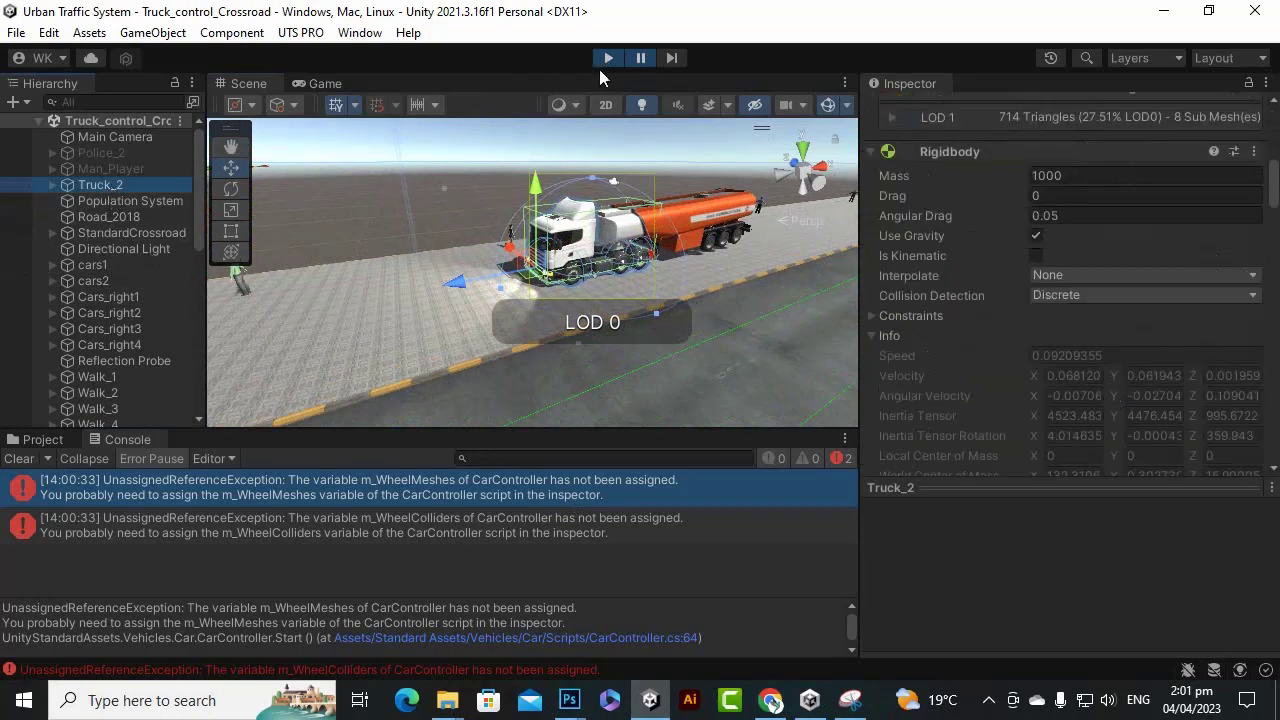
{"action": "left_click", "coordinate": [608, 58]}
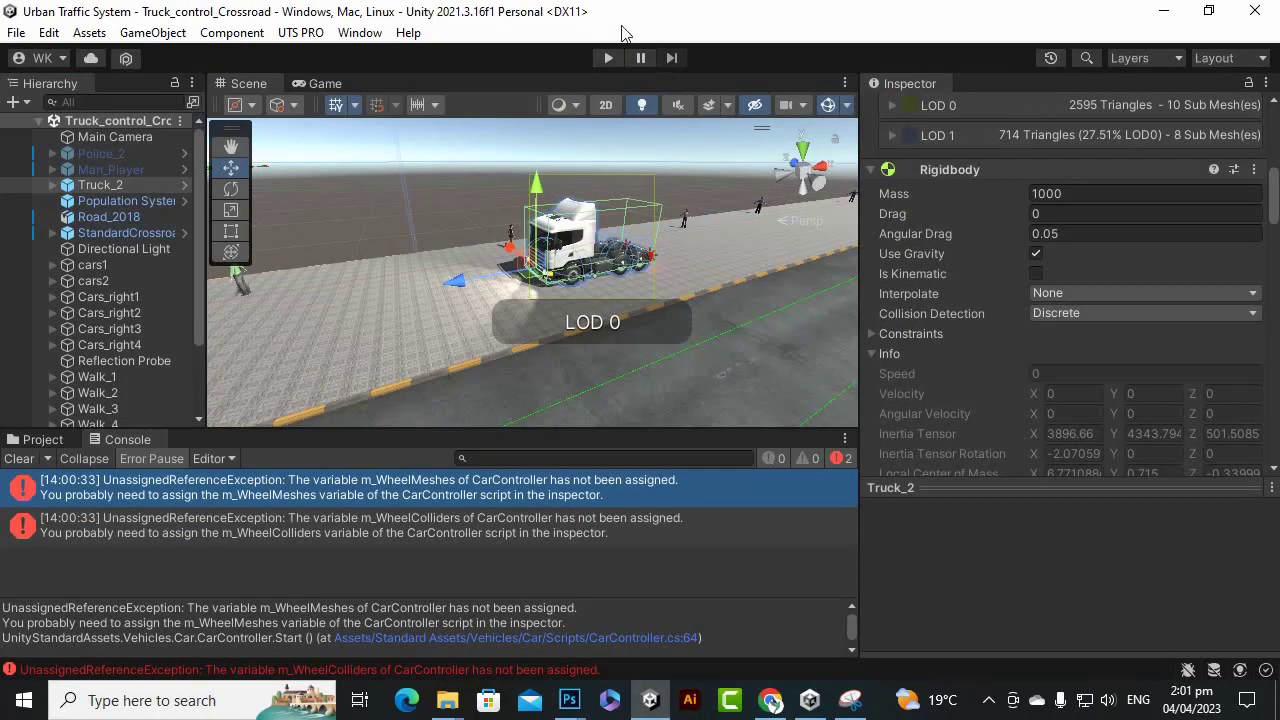
{"action": "scroll", "coordinate": [1180, 257], "scroll_direction": "down", "scroll_amount": 10}
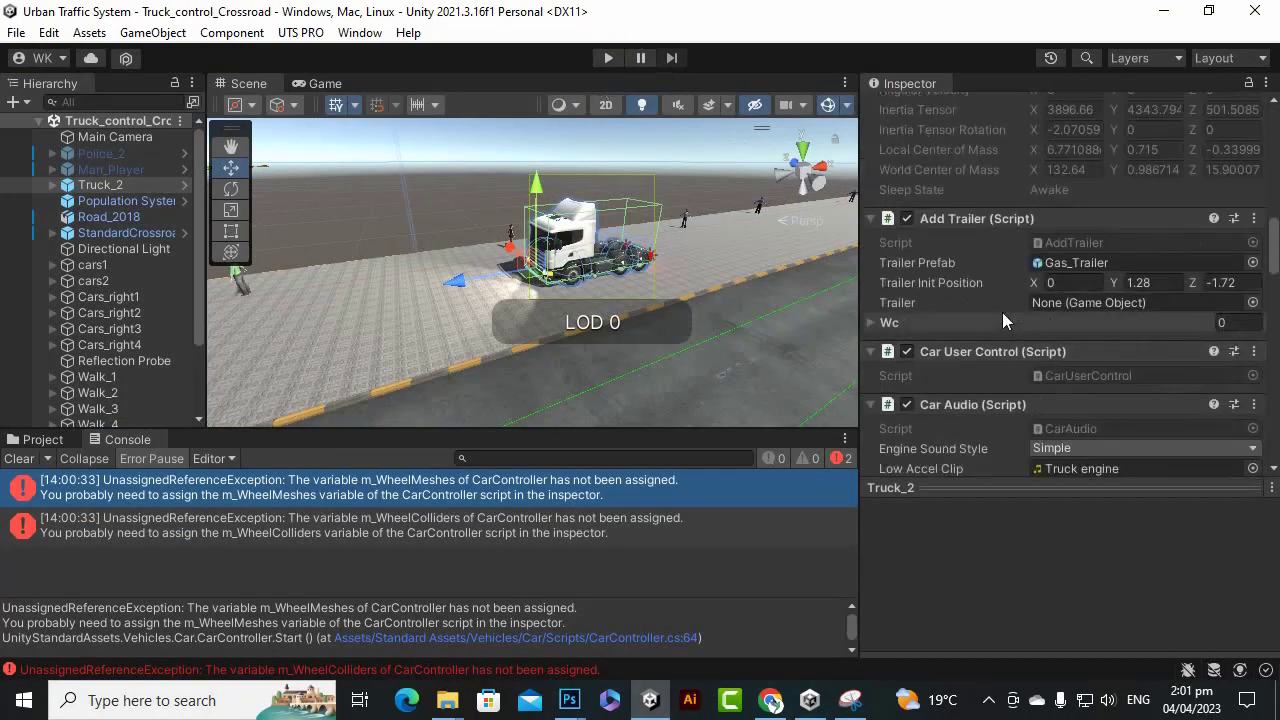
{"action": "scroll", "coordinate": [948, 272], "scroll_direction": "up", "scroll_amount": 2}
{"action": "scroll", "coordinate": [950, 266], "scroll_direction": "down", "scroll_amount": 8}
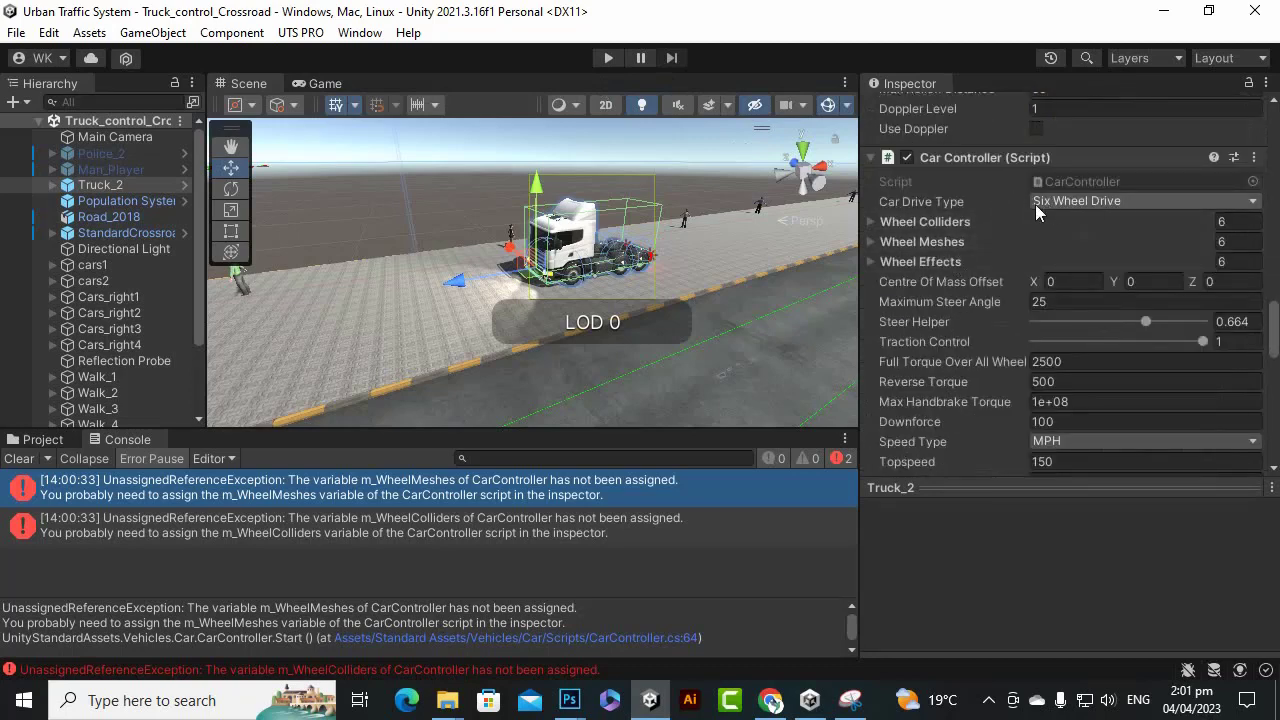
{"action": "scroll", "coordinate": [912, 237], "scroll_direction": "down", "scroll_amount": 10}
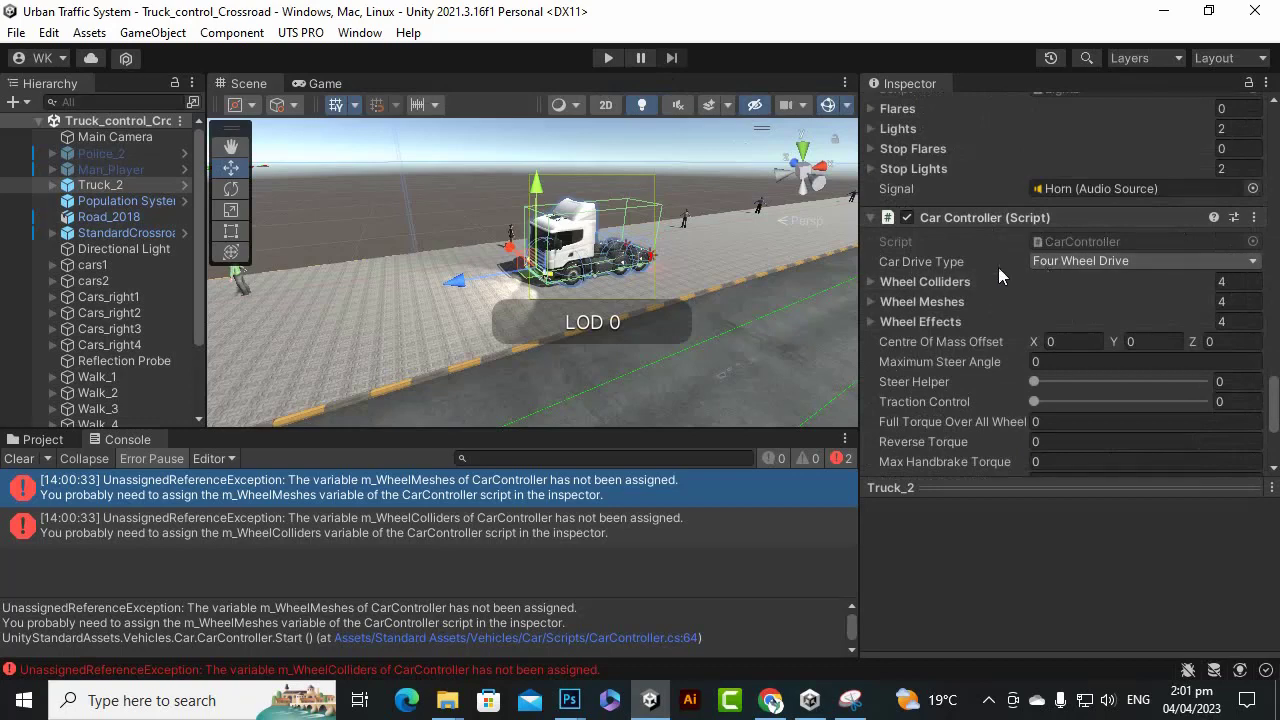
{"action": "scroll", "coordinate": [1050, 266], "scroll_direction": "down", "scroll_amount": 3}
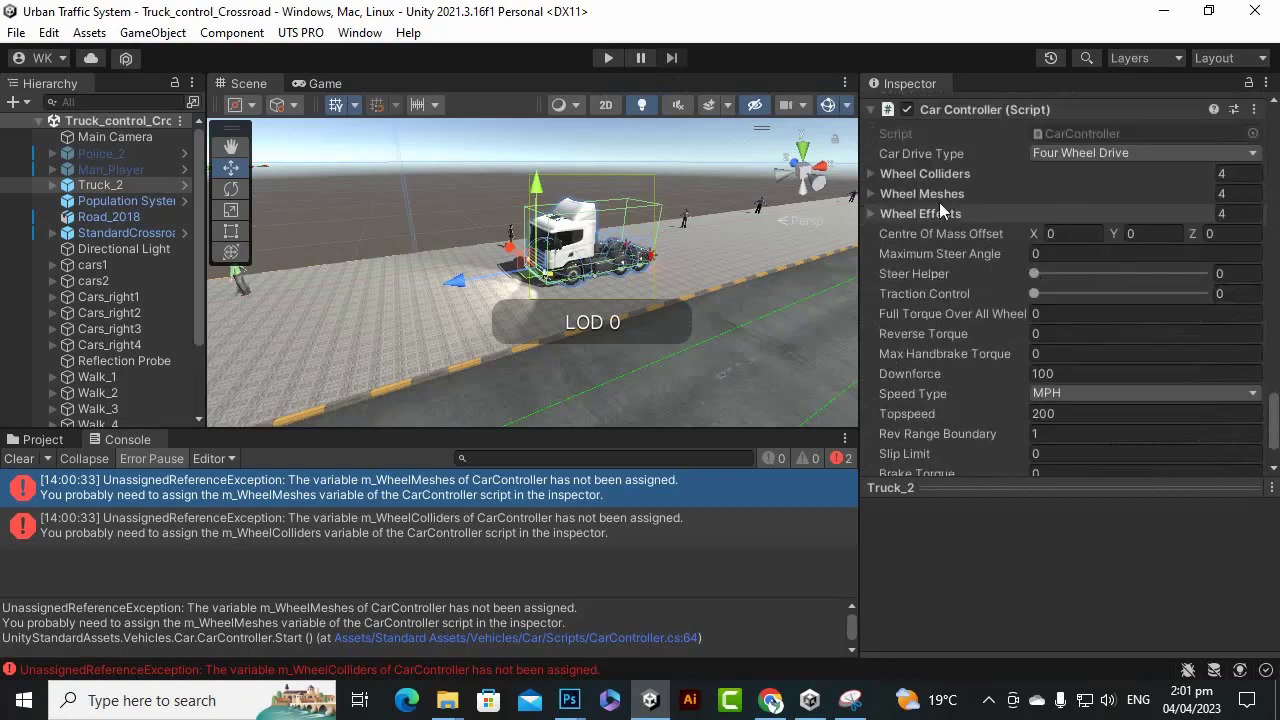
Expand the wheel colliders, meshes and effects lists, and expand Truck_2's children in the Hierarchy.
{"action": "left_click", "coordinate": [873, 173]}
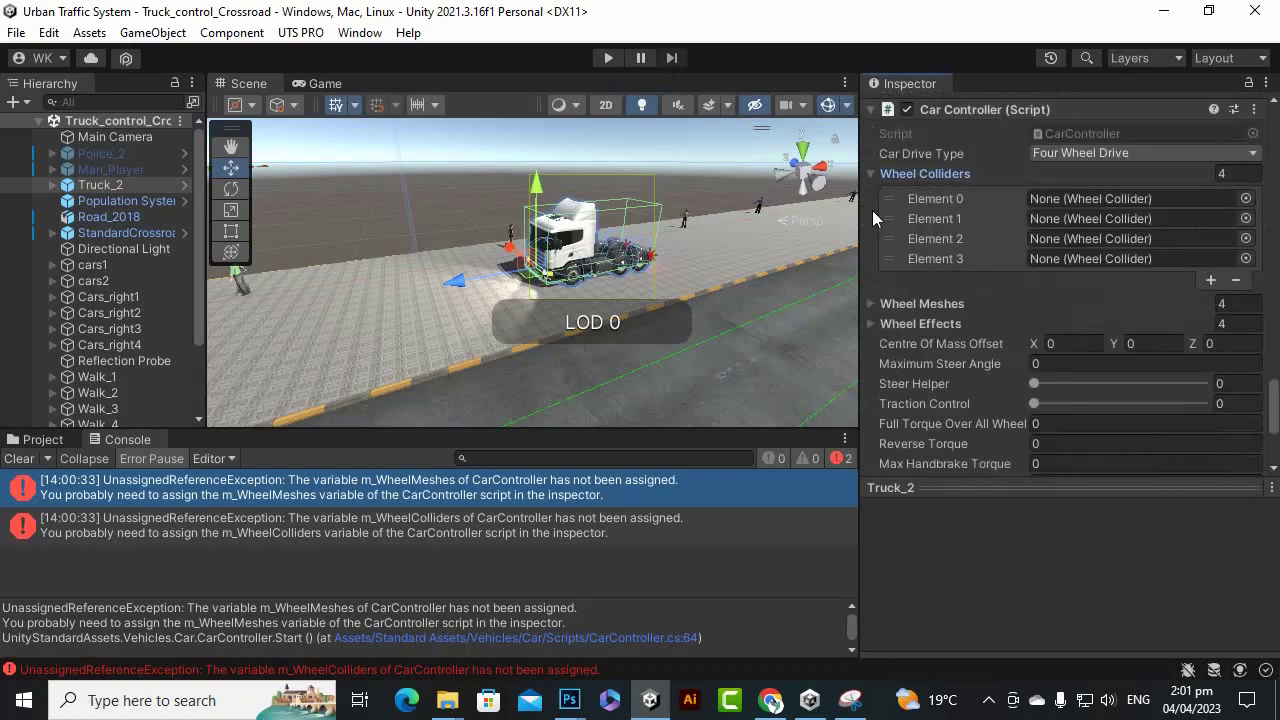
{"action": "left_click", "coordinate": [872, 304]}
{"action": "scroll", "coordinate": [1051, 261], "scroll_direction": "down", "scroll_amount": 3}
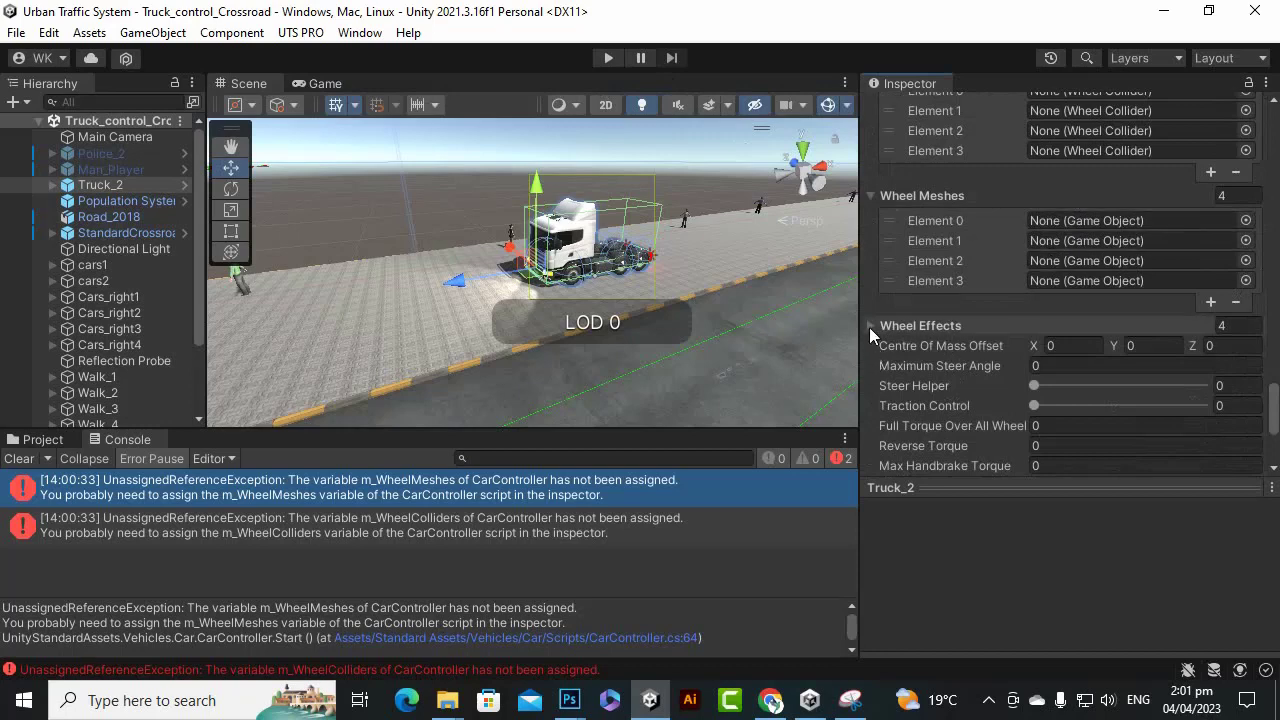
{"action": "left_click", "coordinate": [870, 326]}
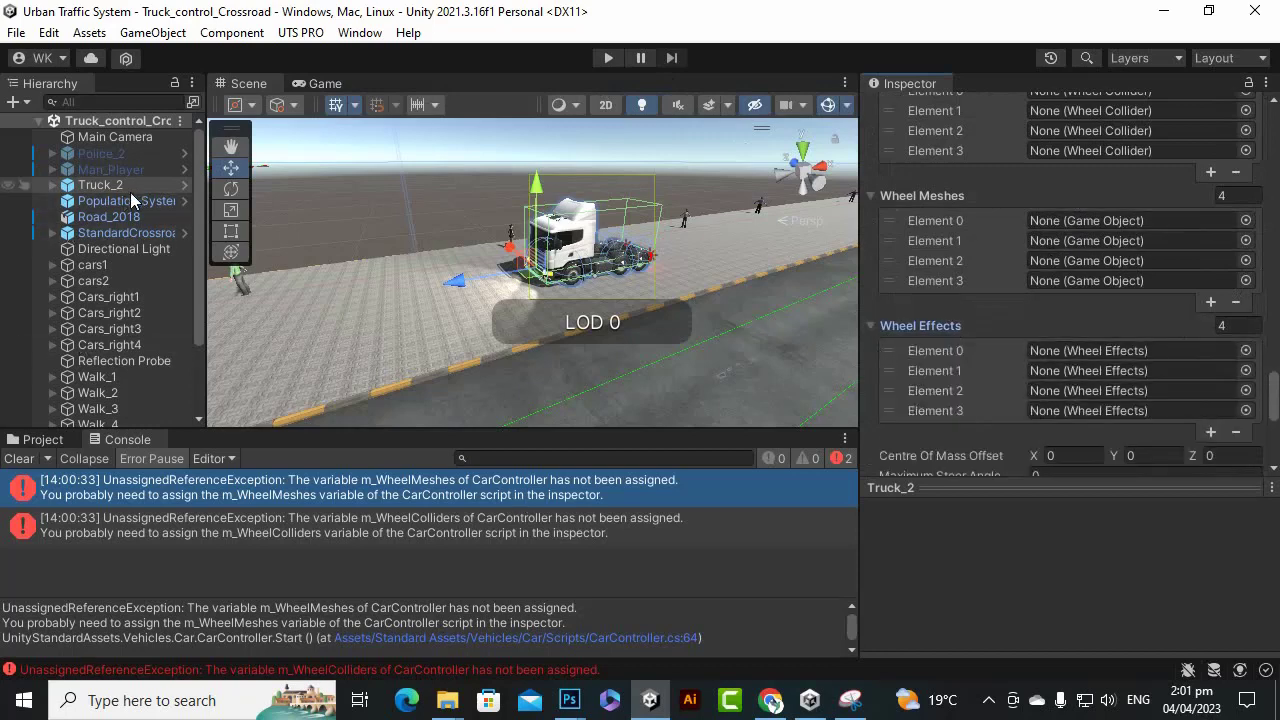
{"action": "left_click", "coordinate": [53, 186]}
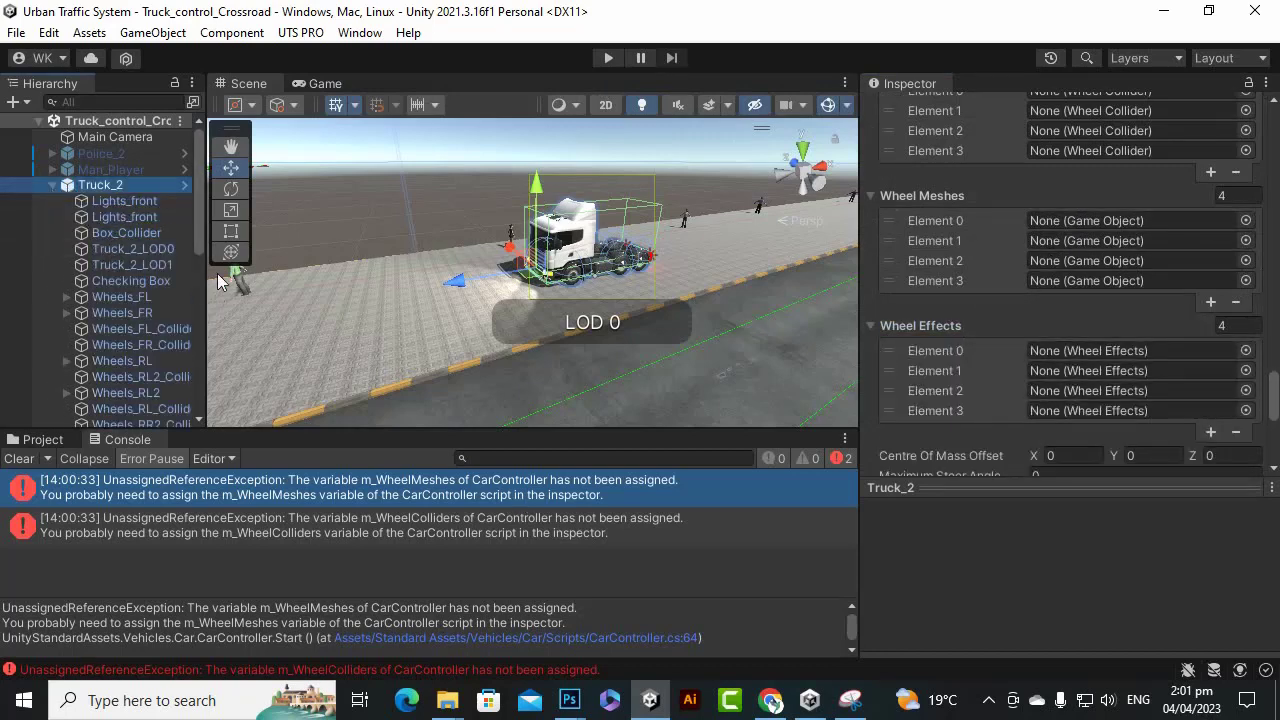
{"action": "left_click_drag", "start_coordinate": [200, 281], "coordinate": [352, 300]}
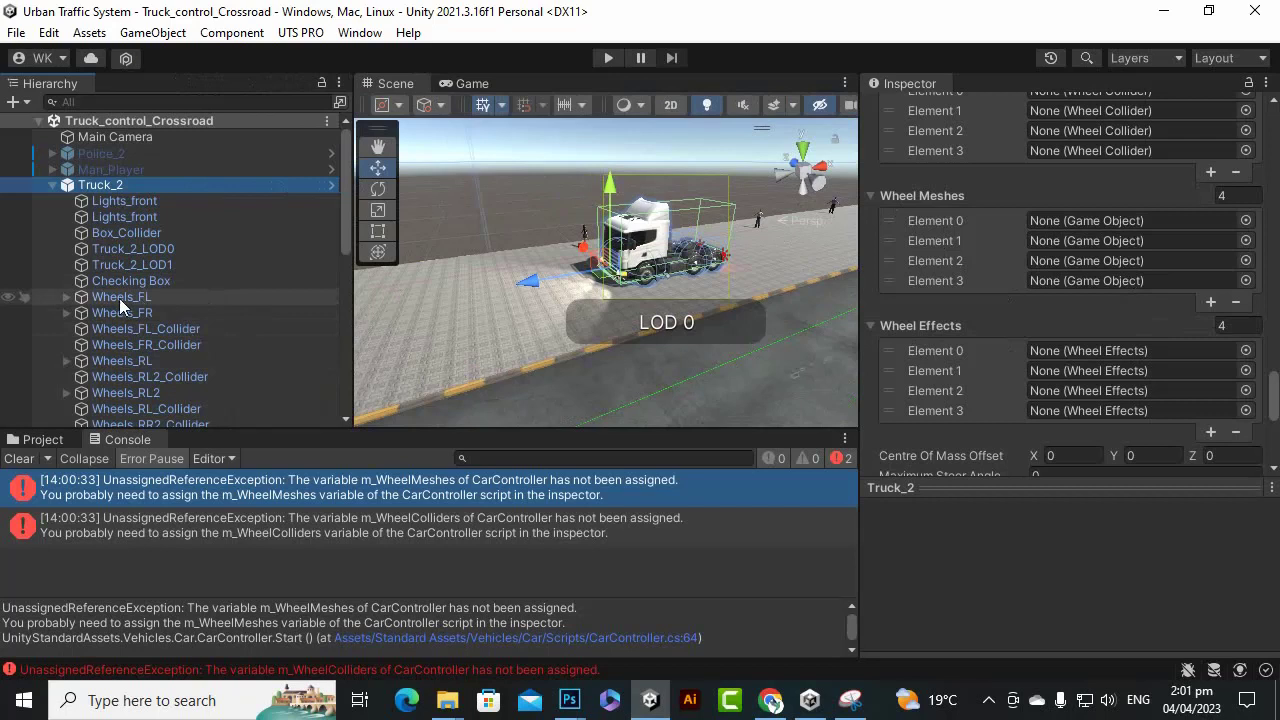
Assign Wheels_FL, Wheels_FR, Wheels_RL and Wheels_RR to Wheel Meshes Elements 0–3.
{"action": "left_click_drag", "start_coordinate": [119, 298], "coordinate": [1105, 224]}
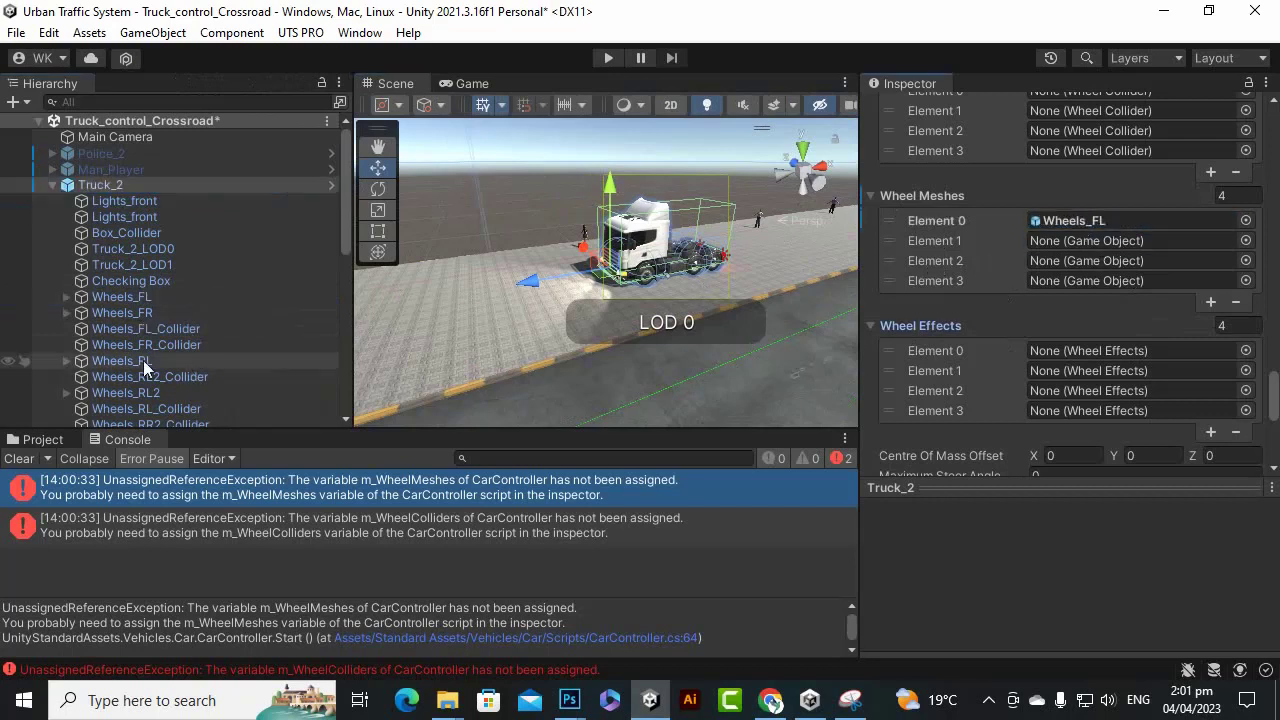
{"action": "left_click_drag", "start_coordinate": [108, 315], "coordinate": [1082, 241]}
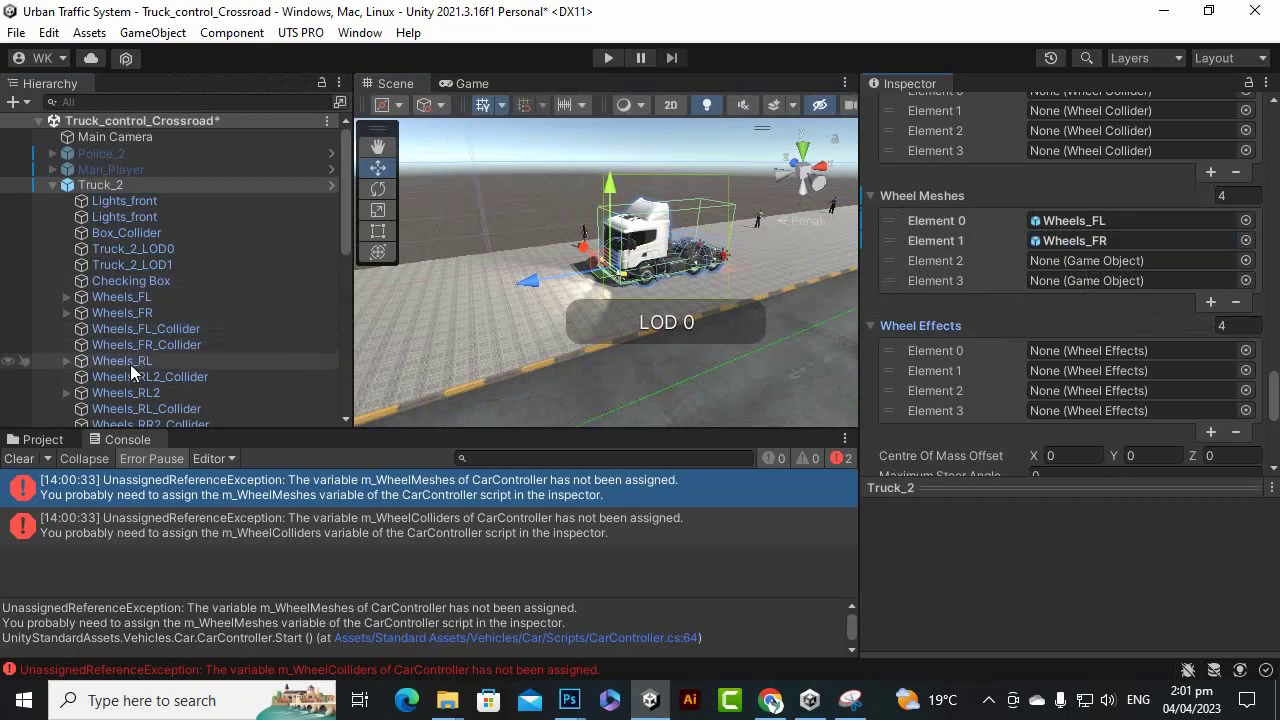
{"action": "left_click_drag", "start_coordinate": [130, 364], "coordinate": [1100, 262]}
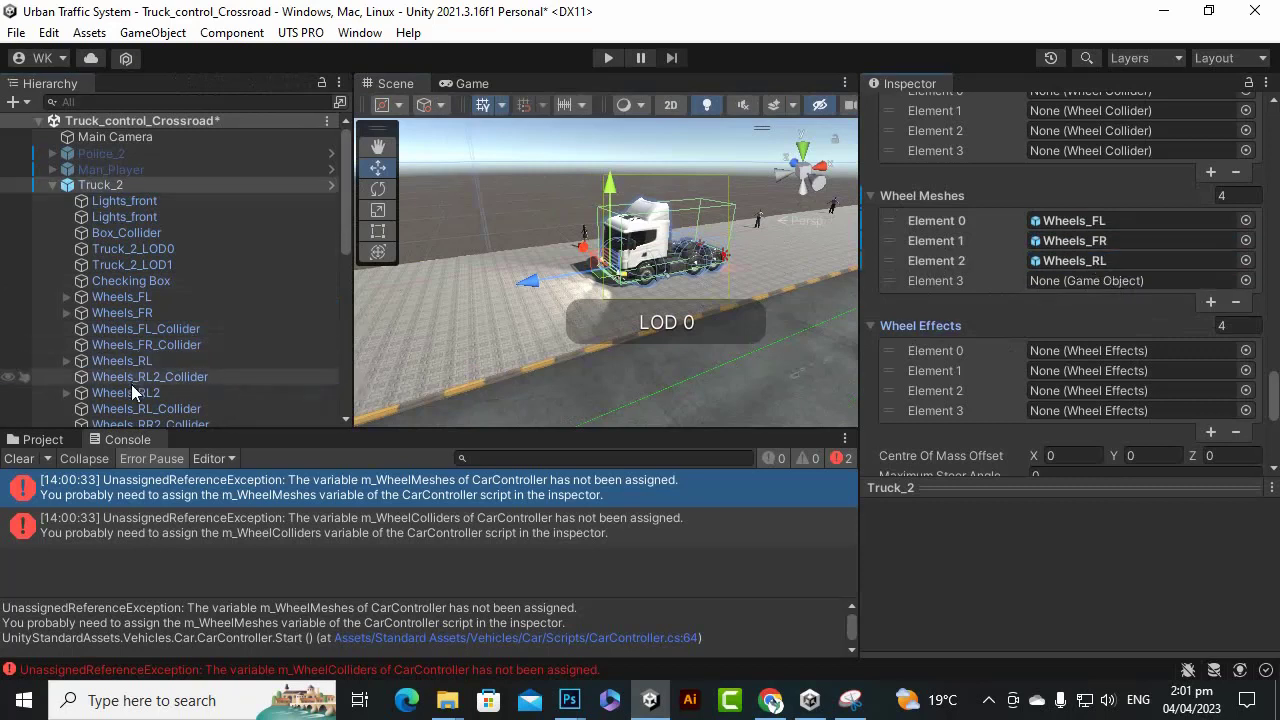
{"action": "scroll", "coordinate": [215, 350], "scroll_direction": "down", "scroll_amount": 3}
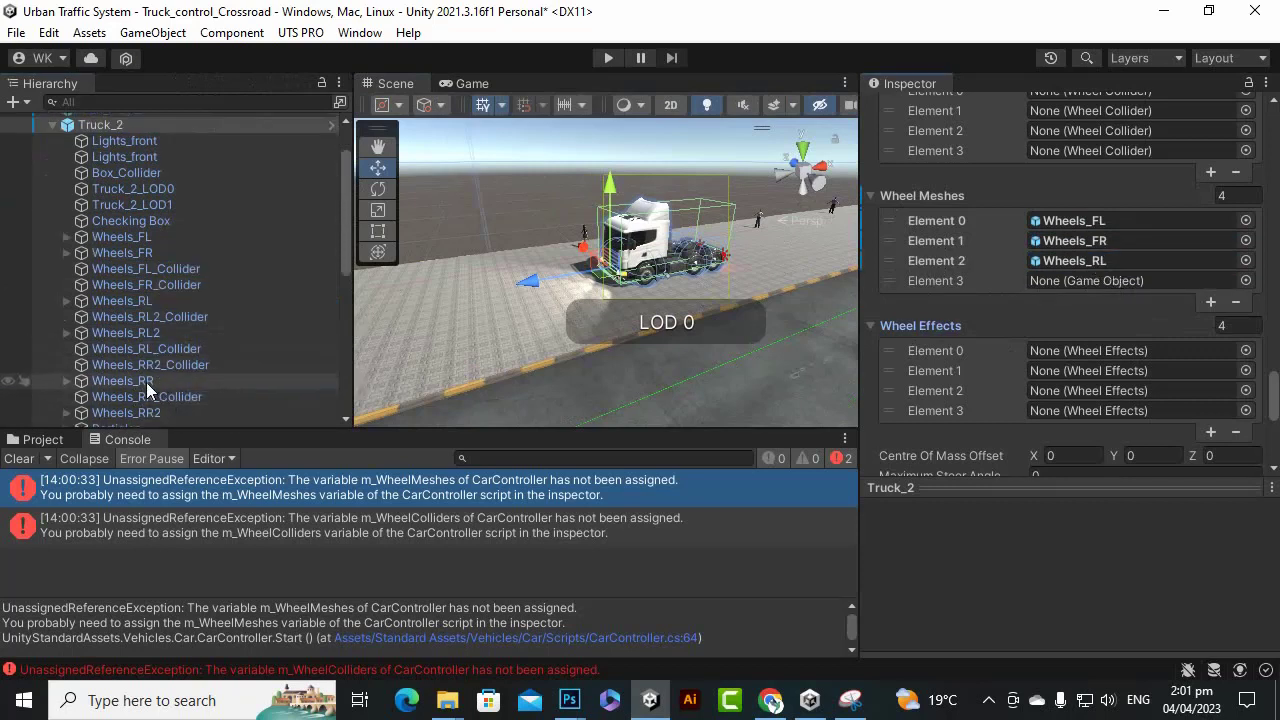
{"action": "left_click_drag", "start_coordinate": [147, 383], "coordinate": [1105, 282]}
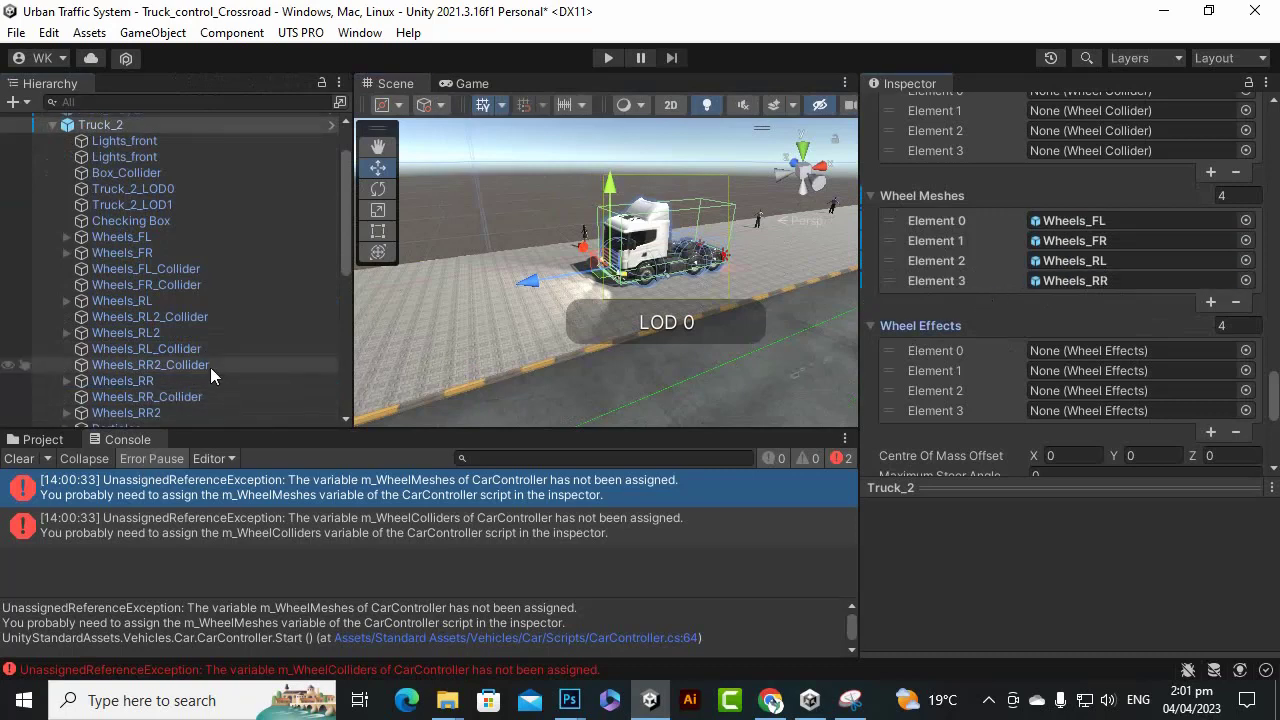
{"action": "scroll", "coordinate": [930, 300], "scroll_direction": "up", "scroll_amount": 3}
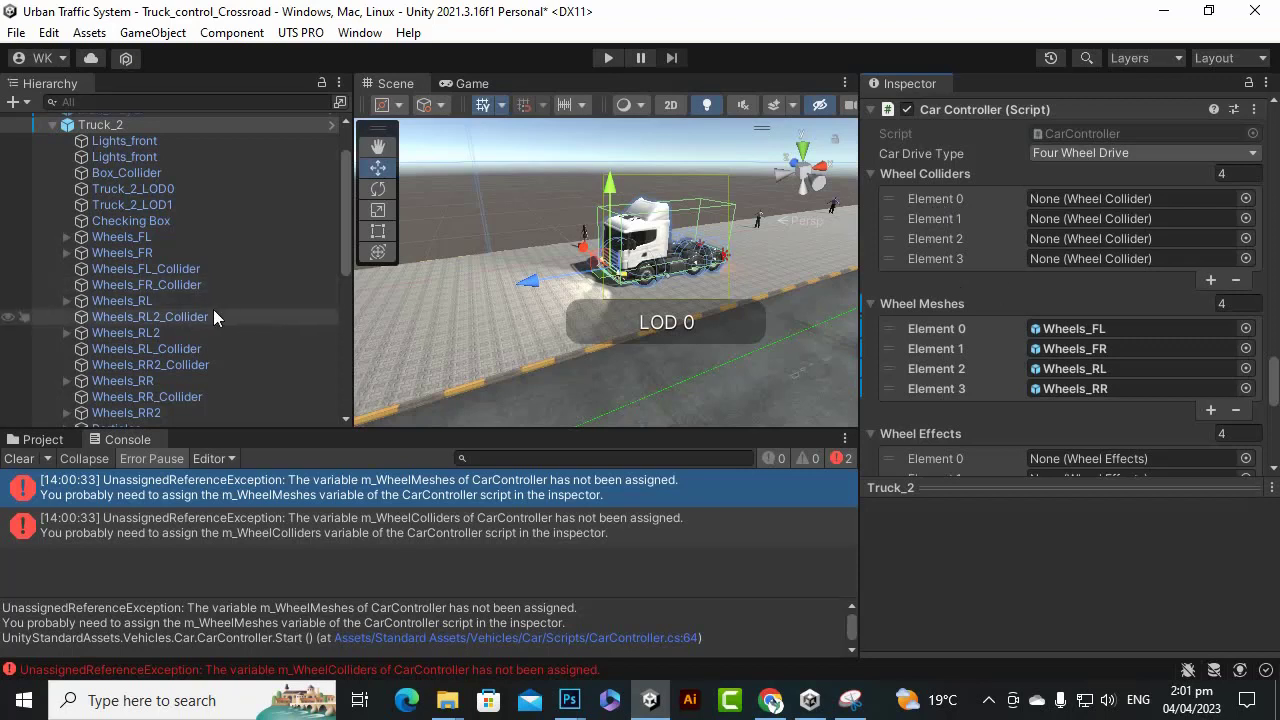
Drag Wheels_FL_Collider, FR, RL and RR colliders into Wheel Colliders Elements 0–3.
{"action": "left_click_drag", "start_coordinate": [150, 268], "coordinate": [1117, 190]}
{"action": "left_click_drag", "start_coordinate": [193, 288], "coordinate": [1117, 219]}
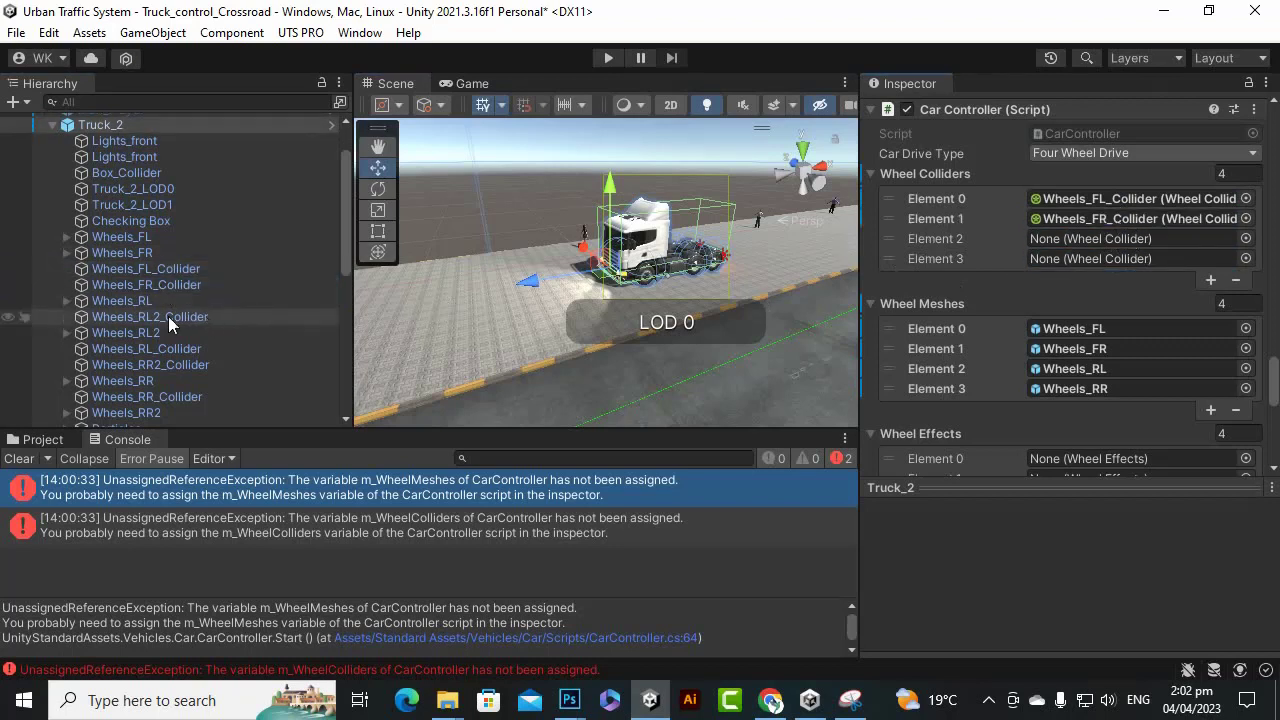
{"action": "left_click_drag", "start_coordinate": [150, 348], "coordinate": [1078, 240]}
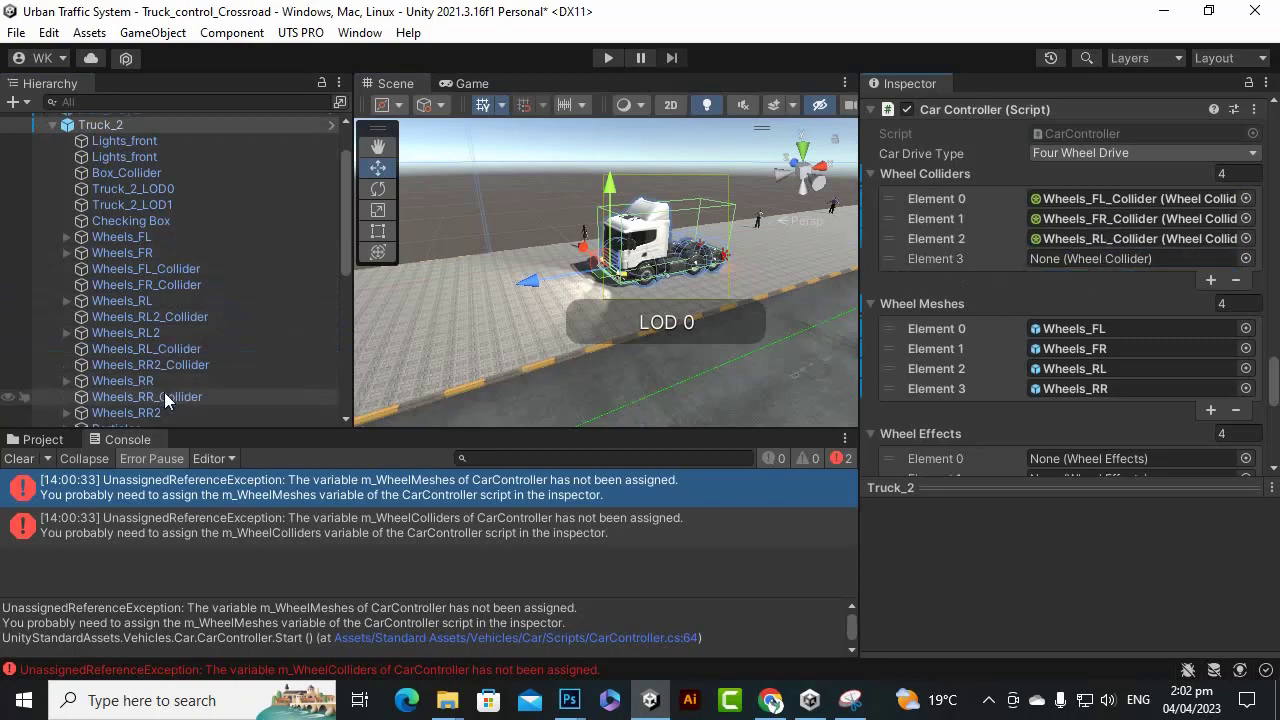
{"action": "left_click_drag", "start_coordinate": [162, 397], "coordinate": [1075, 260]}
{"action": "scroll", "coordinate": [1017, 300], "scroll_direction": "down", "scroll_amount": 3}
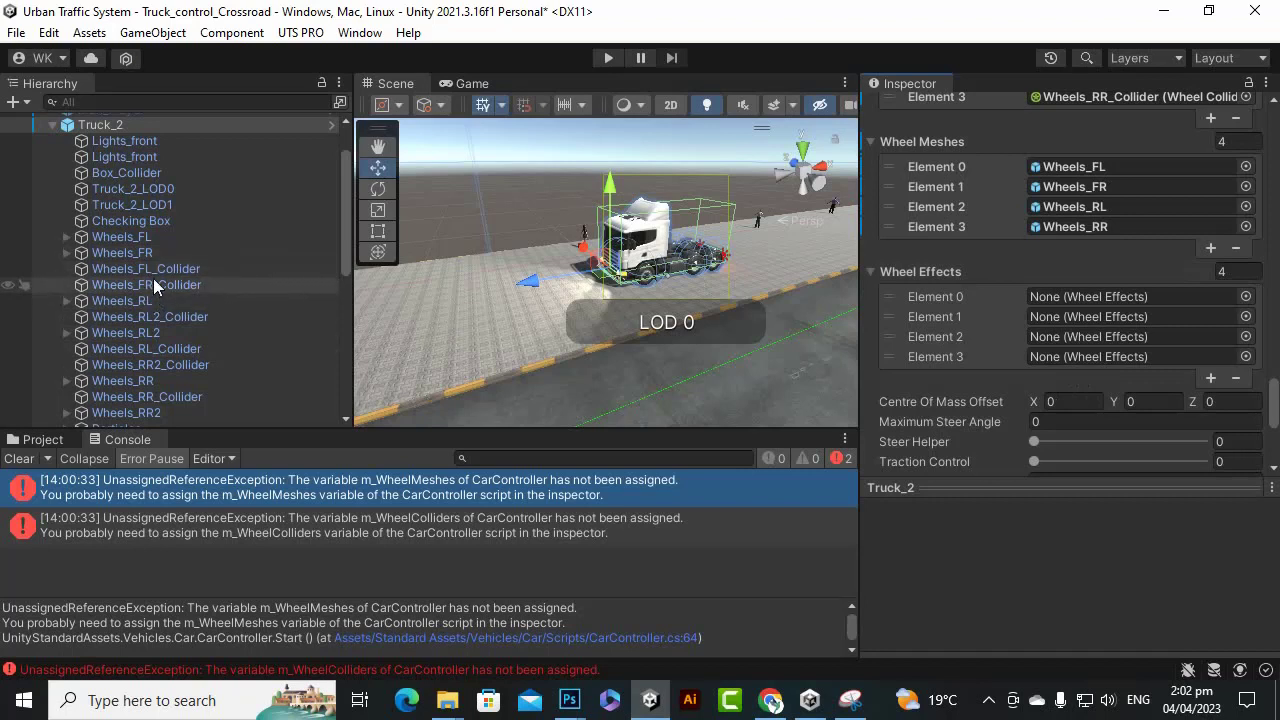
Fill Wheel Effects Elements 0–3 with Wheels_FL, FR, RL and RR colliders, dismissing the prefab warning.
{"action": "left_click_drag", "start_coordinate": [153, 285], "coordinate": [1078, 300]}
{"action": "left_click_drag", "start_coordinate": [186, 289], "coordinate": [1099, 323]}
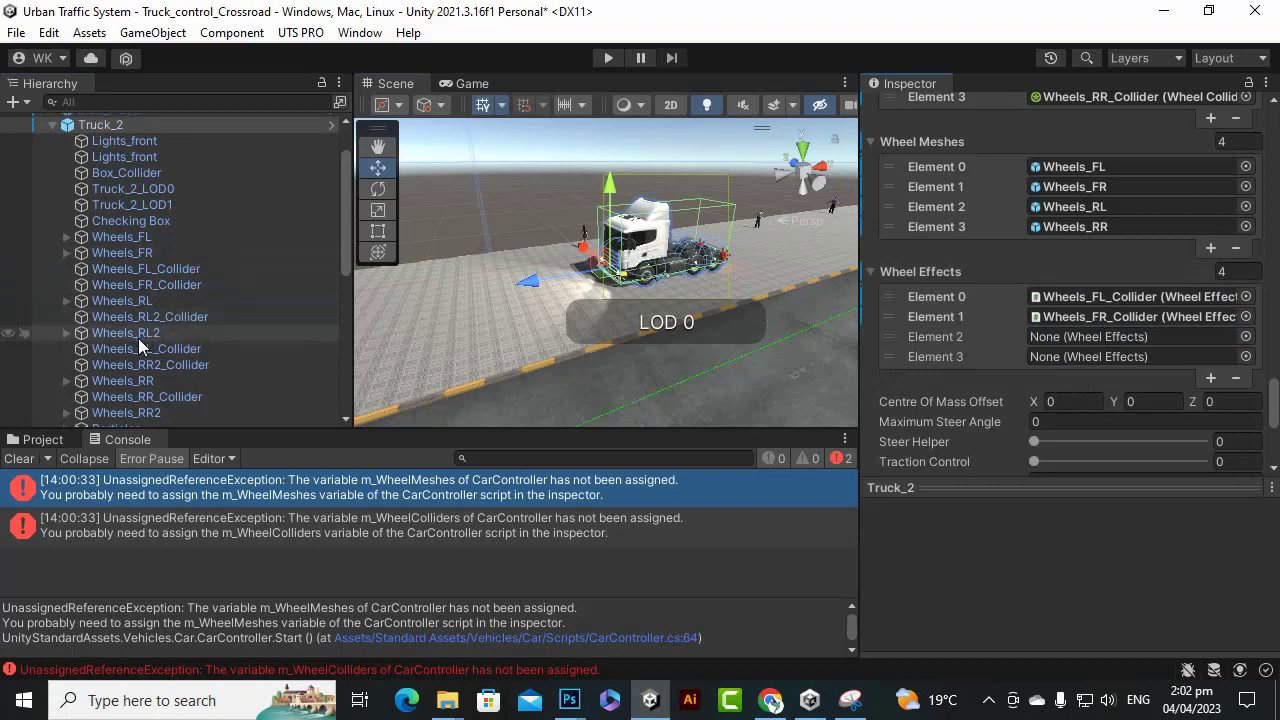
{"action": "left_click_drag", "start_coordinate": [140, 349], "coordinate": [1094, 335]}
{"action": "left_click", "coordinate": [184, 366]}
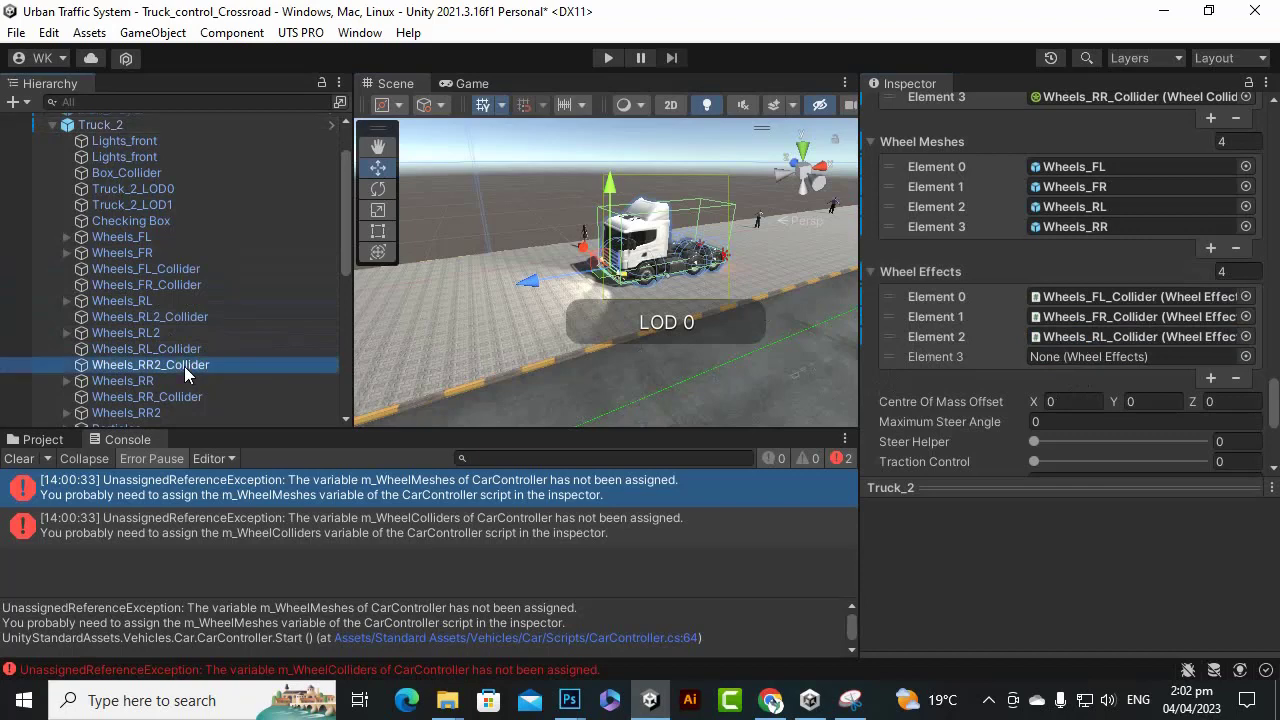
{"action": "left_click_drag", "start_coordinate": [184, 366], "coordinate": [184, 372]}
{"action": "left_click", "coordinate": [822, 267]}
{"action": "left_click", "coordinate": [100, 124]}
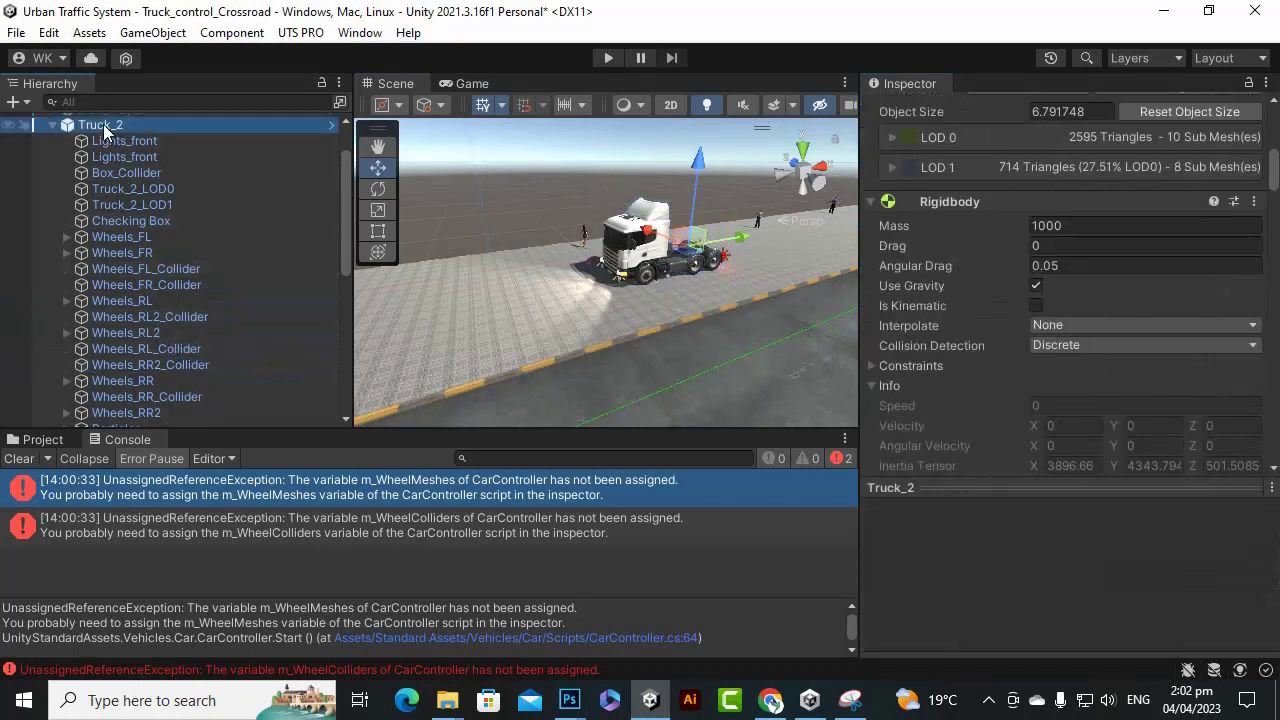
{"action": "scroll", "coordinate": [1015, 330], "scroll_direction": "down", "scroll_amount": 15}
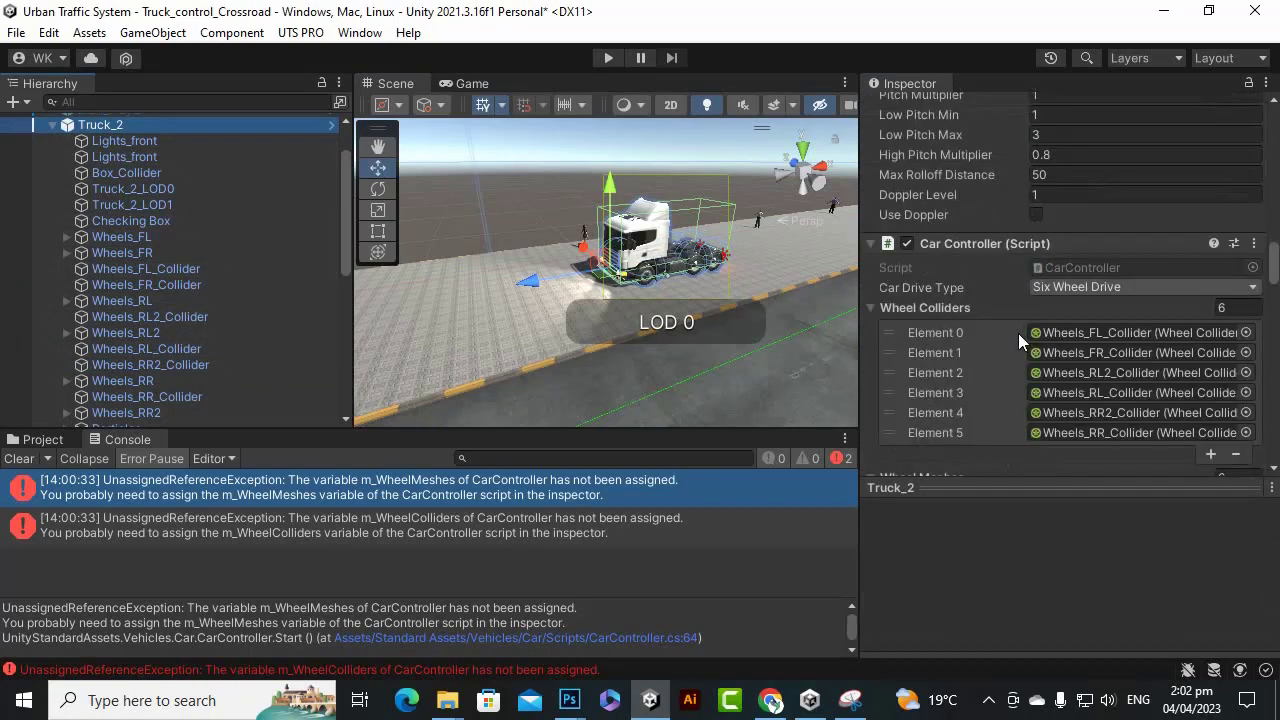
{"action": "scroll", "coordinate": [1017, 338], "scroll_direction": "down", "scroll_amount": 20}
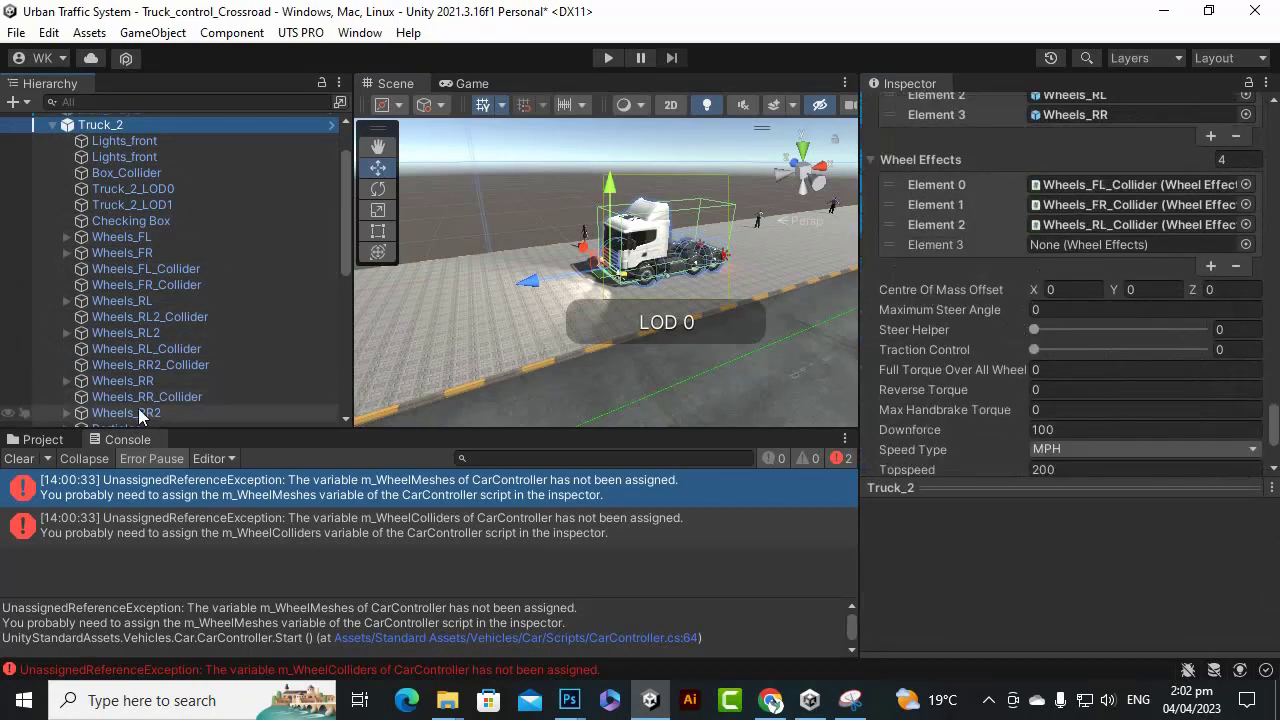
{"action": "left_click_drag", "start_coordinate": [155, 398], "coordinate": [1075, 250]}
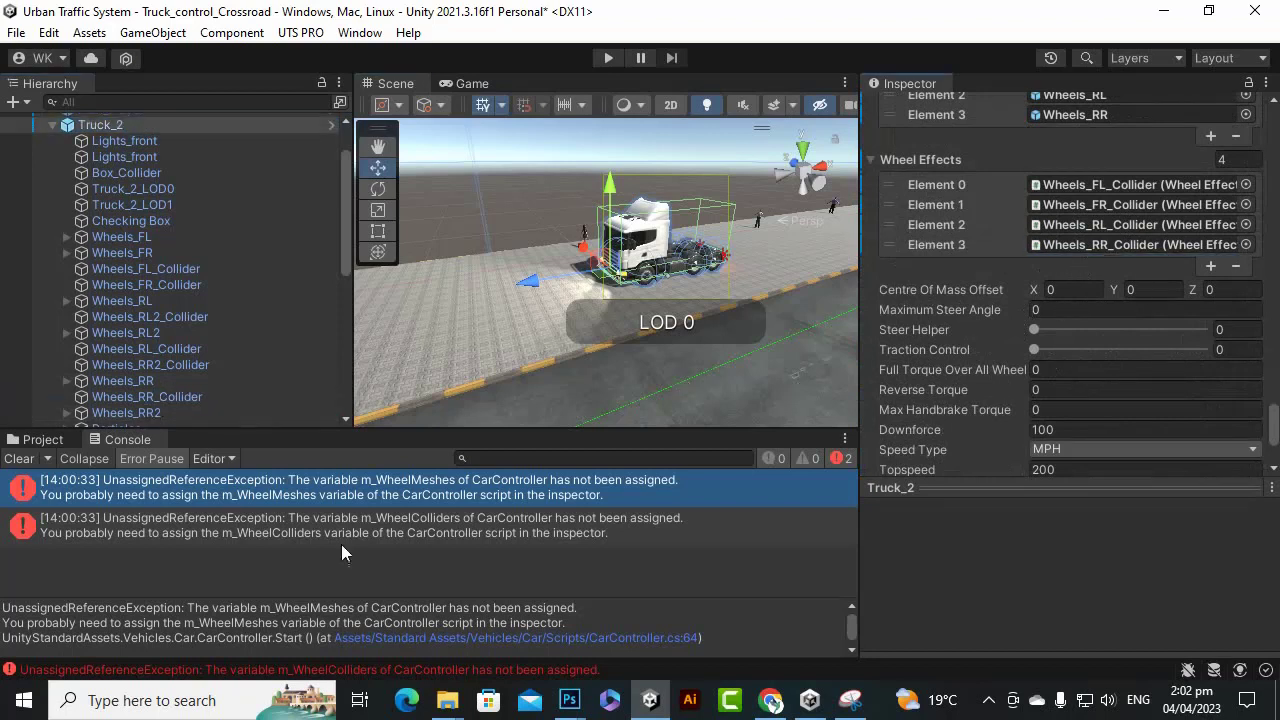
Play-test the truck pulling its trailer in the Game view, then stop the game.
{"action": "left_click", "coordinate": [612, 58]}
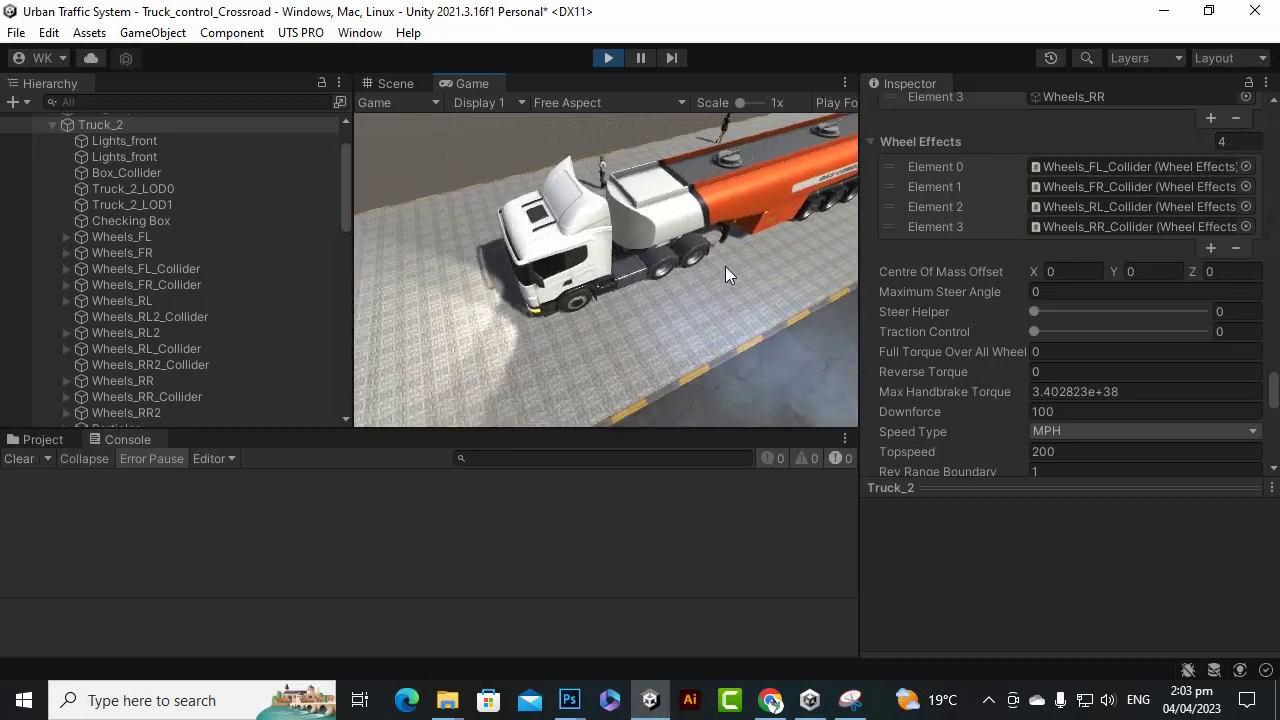
{"action": "left_click", "coordinate": [608, 57]}
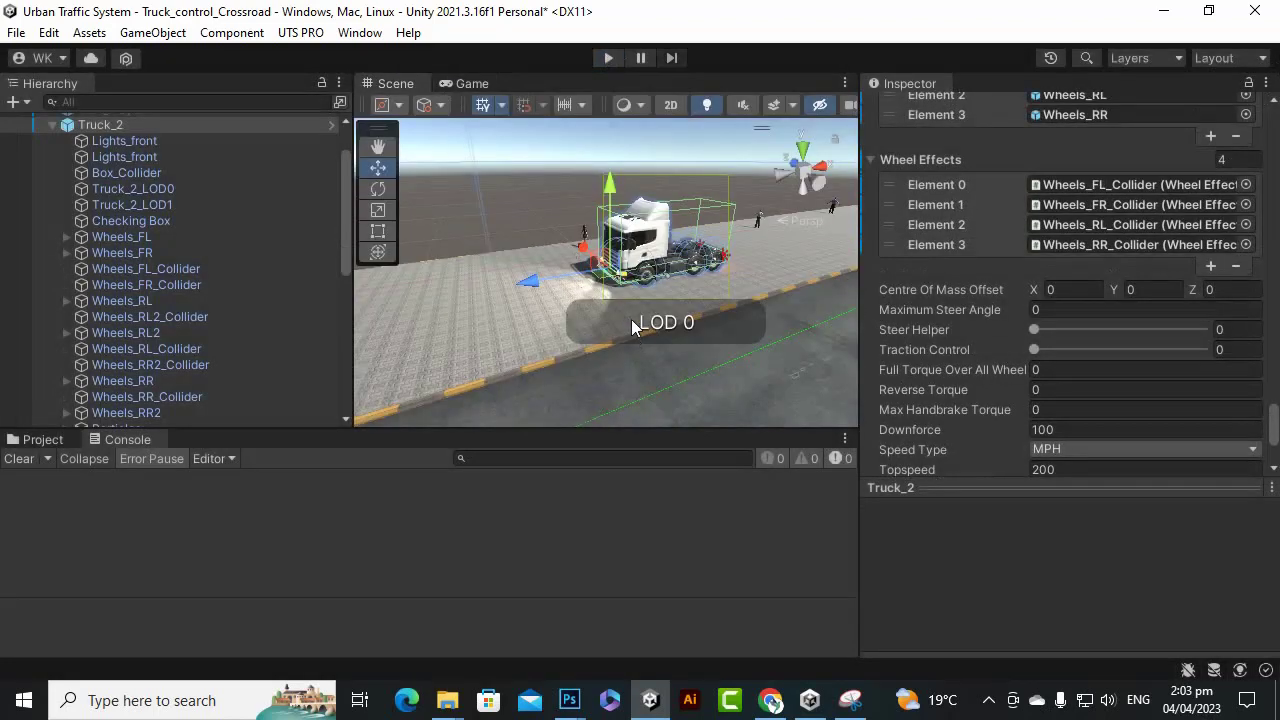
Show the UTS_PRO Scenes folder in the Project panel and widen the scene view.
{"action": "scroll", "coordinate": [632, 335], "scroll_direction": "down", "scroll_amount": 3}
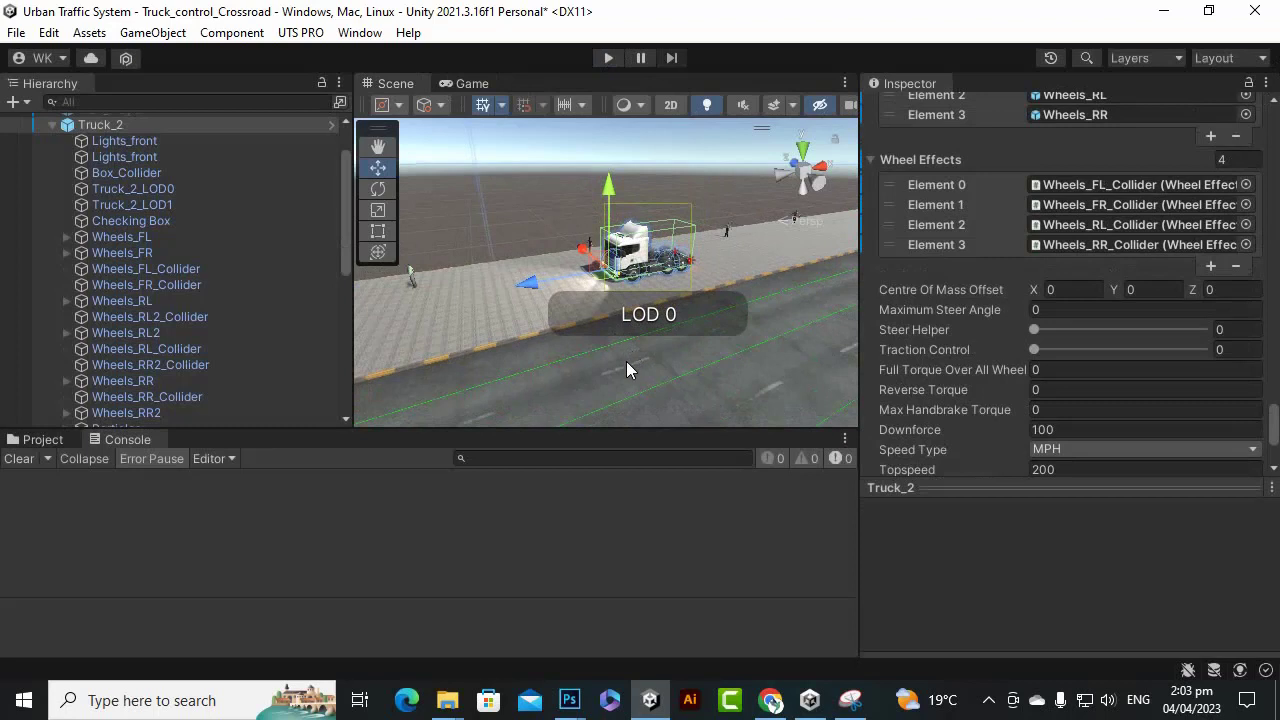
{"action": "left_click", "coordinate": [40, 440]}
{"action": "scroll", "coordinate": [644, 625], "scroll_direction": "up", "scroll_amount": 1}
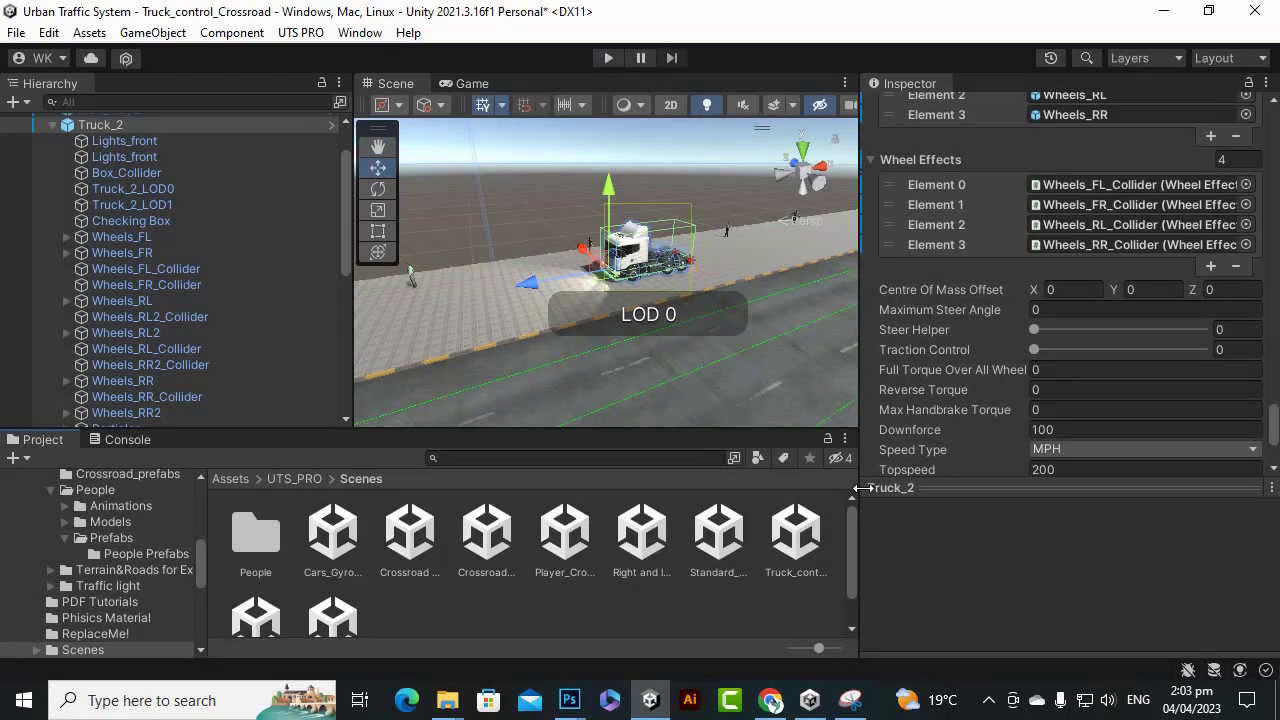
{"action": "left_click_drag", "start_coordinate": [856, 487], "coordinate": [972, 496]}
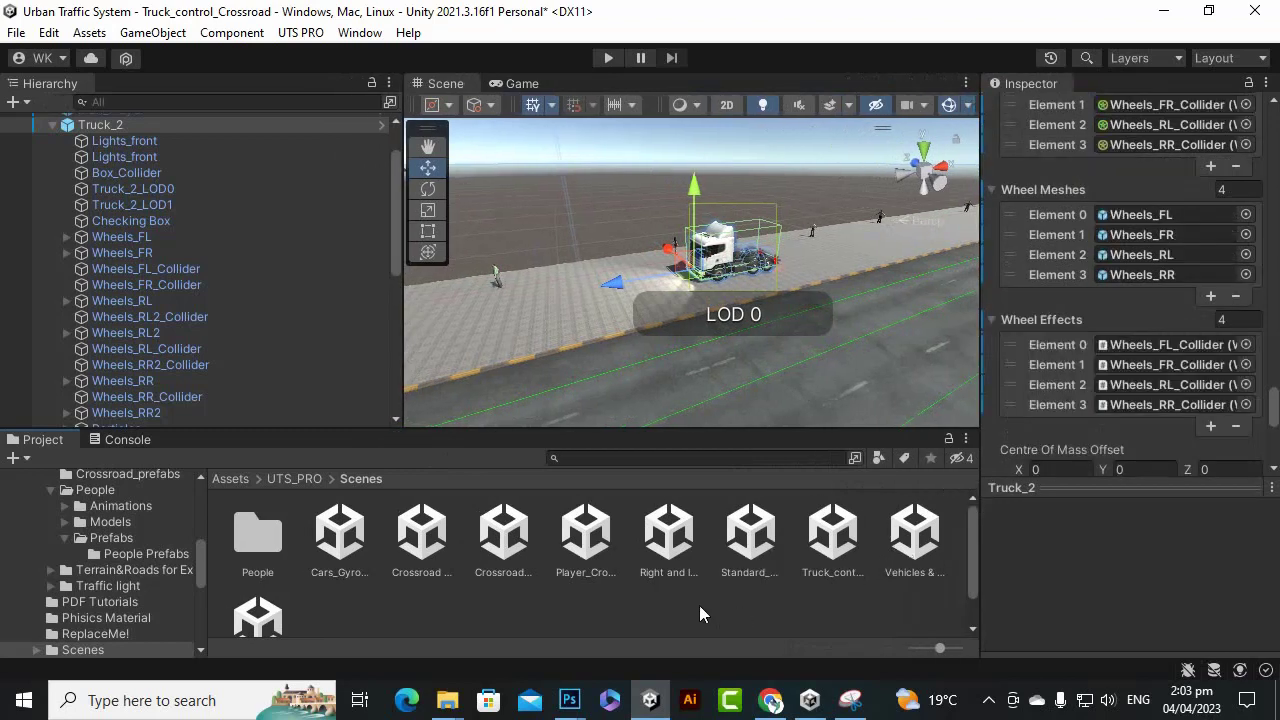
Import the POLYGON City .unitypackage from the 'city' search results window into Unity.
{"action": "mouse_move", "coordinate": [447, 700]}
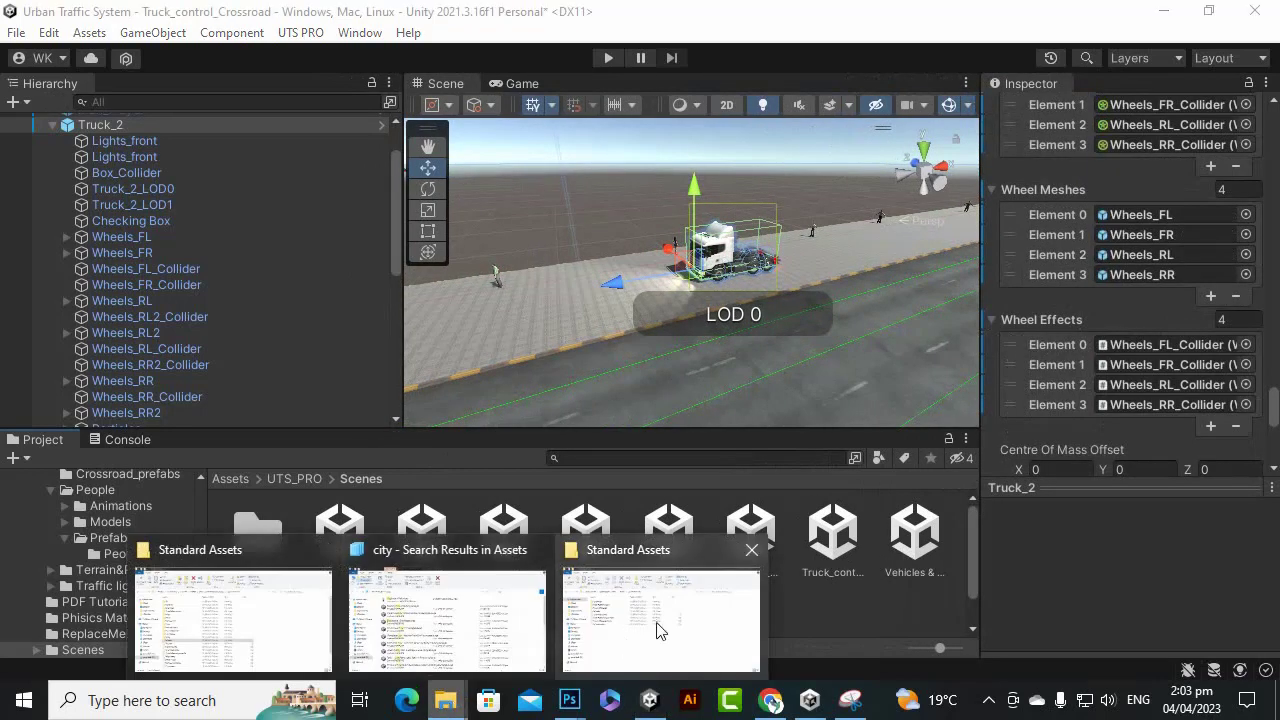
{"action": "mouse_move", "coordinate": [443, 645]}
{"action": "left_click", "coordinate": [485, 630]}
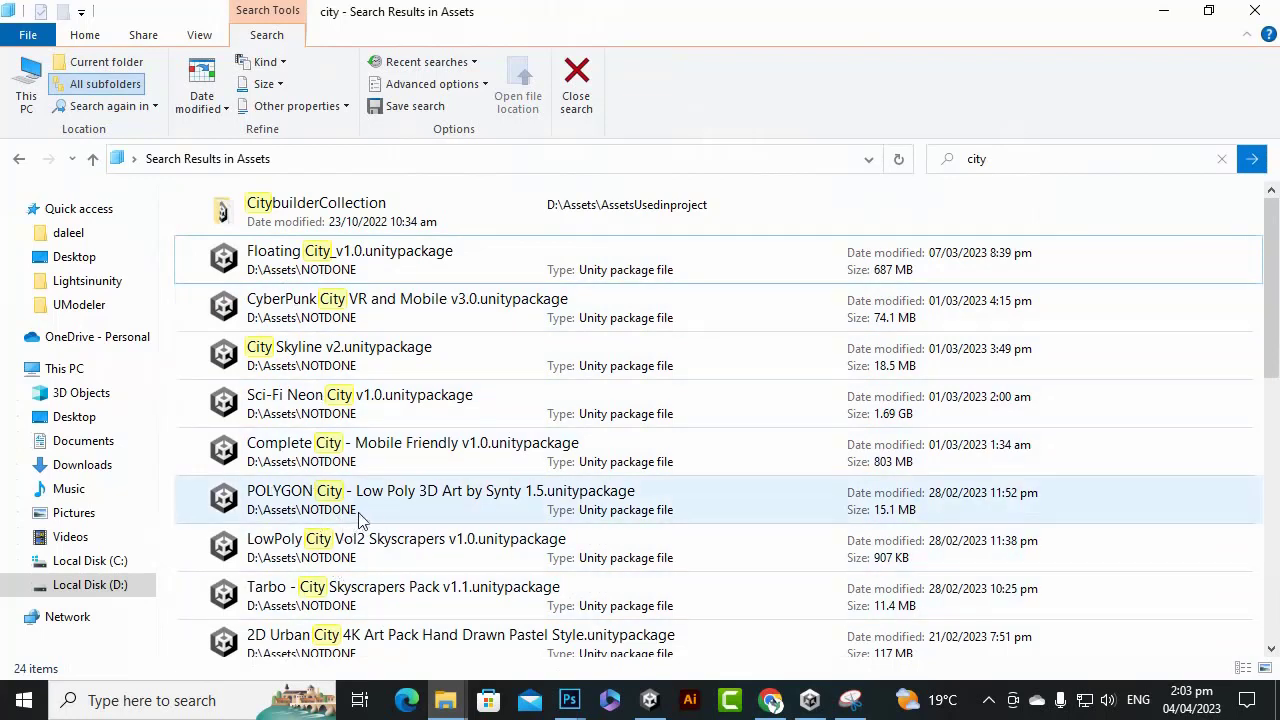
{"action": "left_click_drag", "start_coordinate": [298, 510], "coordinate": [333, 577]}
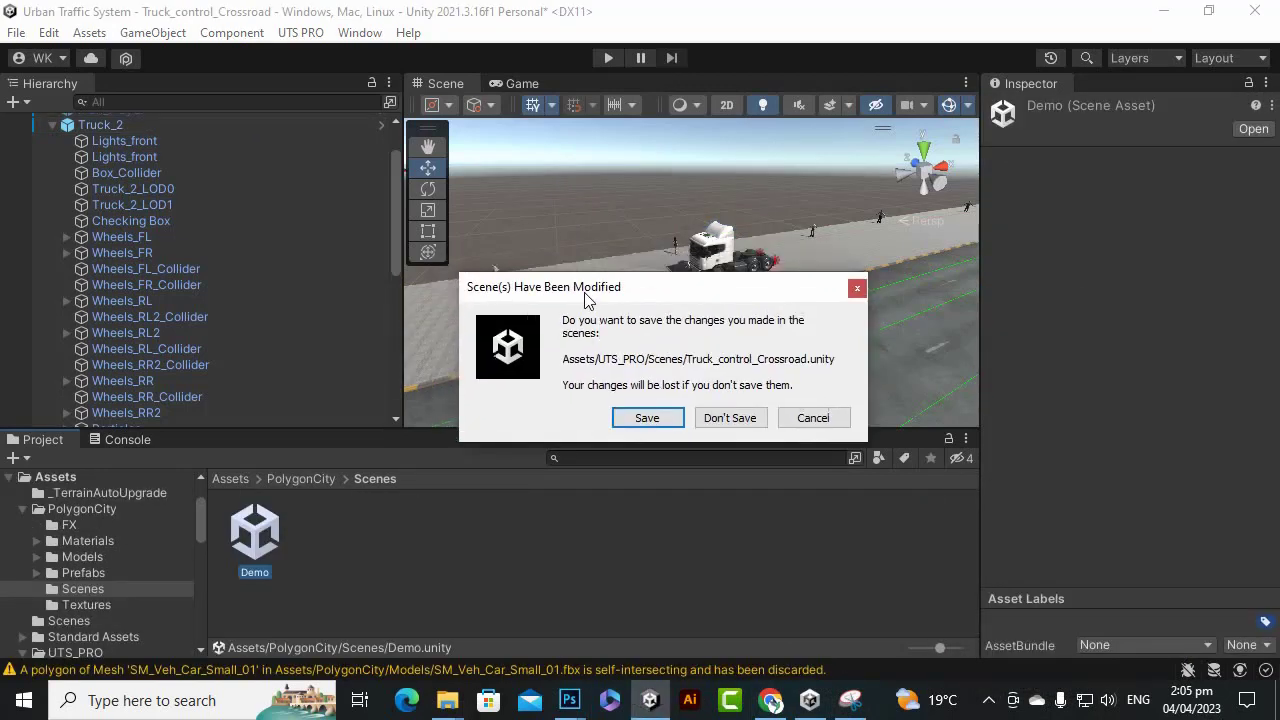
Save the modified crossroad scene when prompted.
{"action": "left_click", "coordinate": [652, 421]}
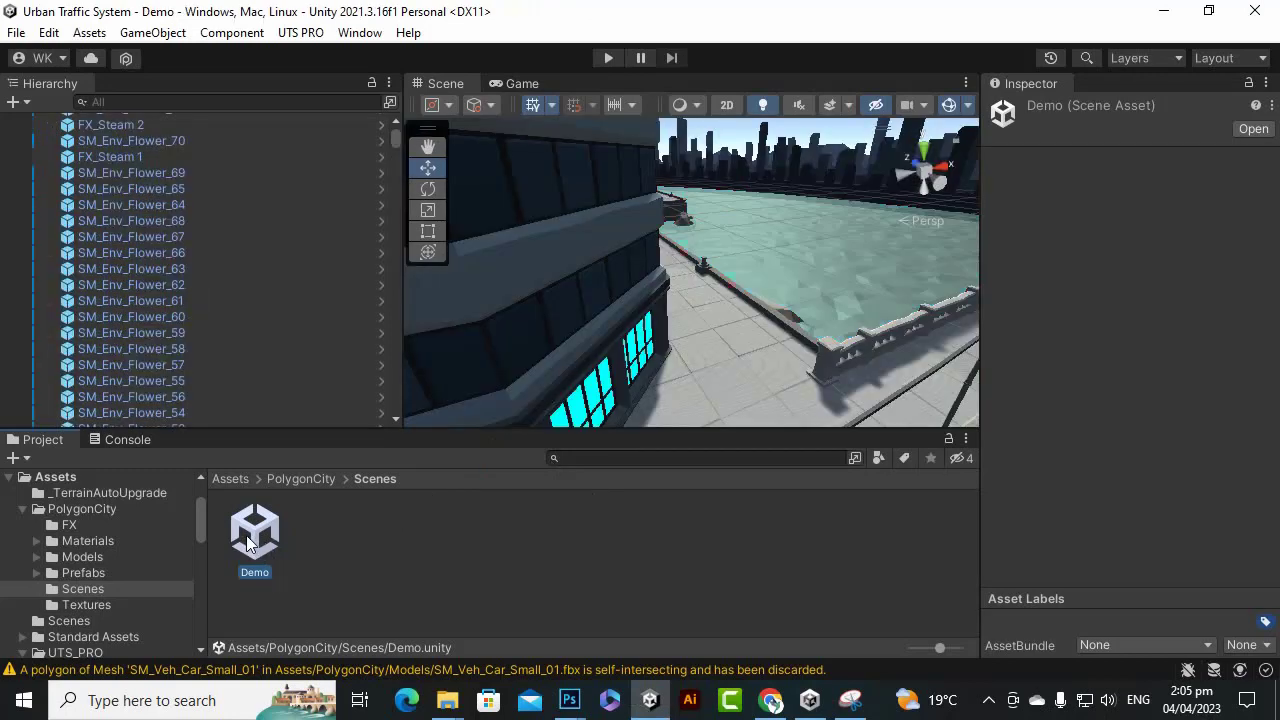
{"action": "scroll", "coordinate": [641, 284], "scroll_direction": "down", "scroll_amount": 4}
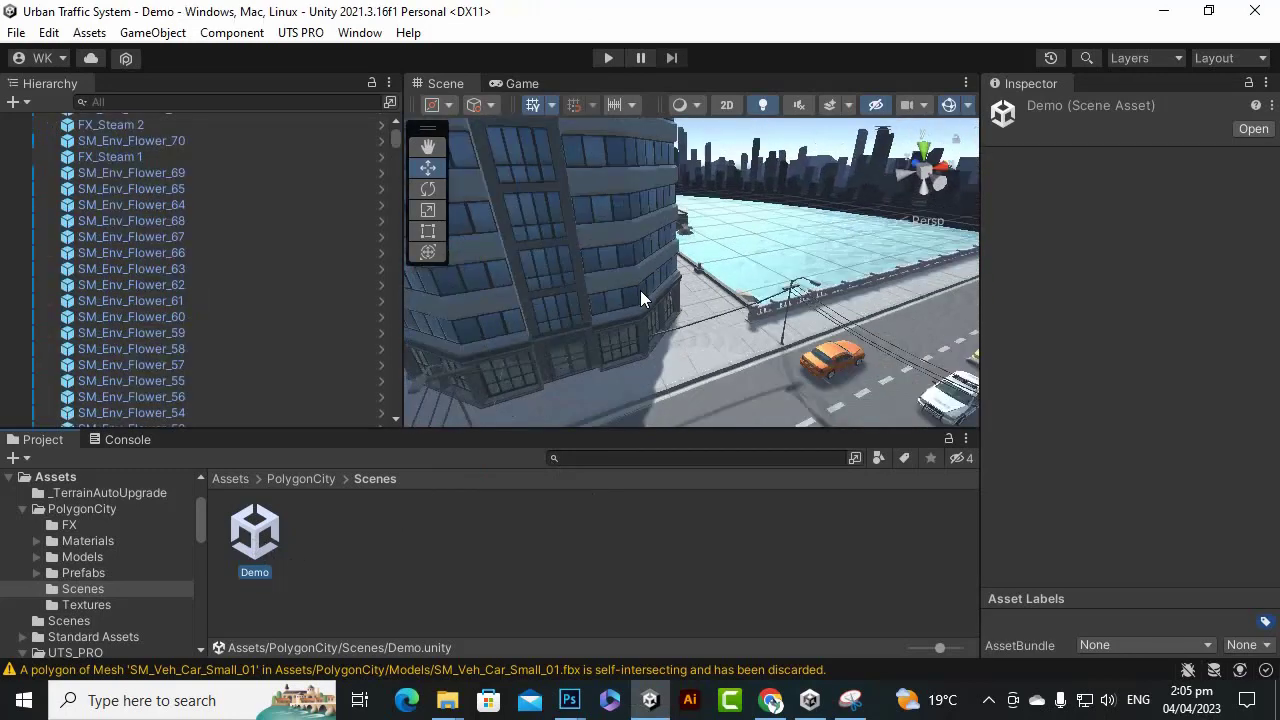
{"action": "scroll", "coordinate": [640, 299], "scroll_direction": "up", "scroll_amount": 2}
Fly the Scene view down to the parked cars on the street, then run the Demo scene.
{"action": "right_click_drag", "start_coordinate": [639, 297], "coordinate": [651, 390]}
{"action": "scroll", "coordinate": [846, 334], "scroll_direction": "down", "scroll_amount": 8}
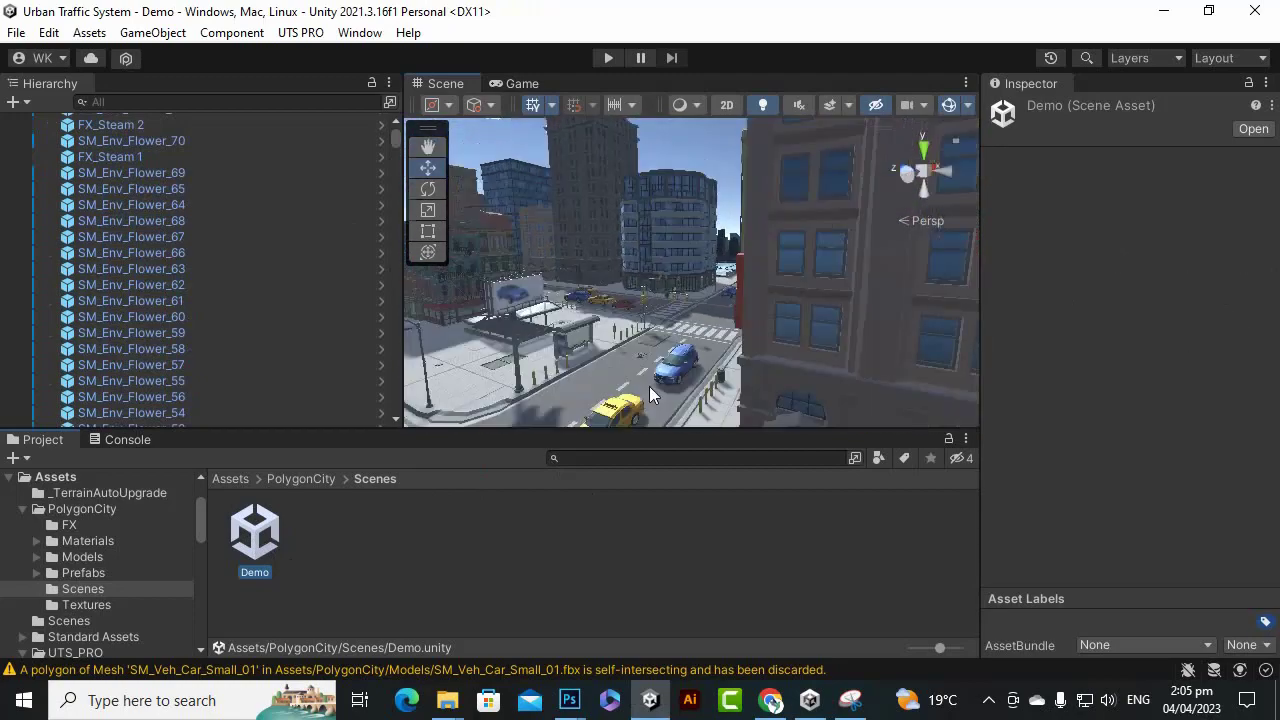
{"action": "scroll", "coordinate": [670, 376], "scroll_direction": "down", "scroll_amount": 3}
{"action": "right_click_drag", "start_coordinate": [724, 326], "coordinate": [819, 303]}
{"action": "left_click_drag", "start_coordinate": [819, 303], "coordinate": [794, 312], "text": "alt"}
{"action": "scroll", "coordinate": [794, 312], "scroll_direction": "up", "scroll_amount": 5}
{"action": "mouse_move", "coordinate": [697, 351]}
{"action": "left_mouse_down", "text": "alt"}
{"action": "mouse_move", "coordinate": [766, 353]}
{"action": "mouse_move", "coordinate": [703, 360]}
{"action": "mouse_move", "coordinate": [638, 344]}
{"action": "mouse_move", "coordinate": [700, 350]}
{"action": "left_mouse_up", "text": "alt"}
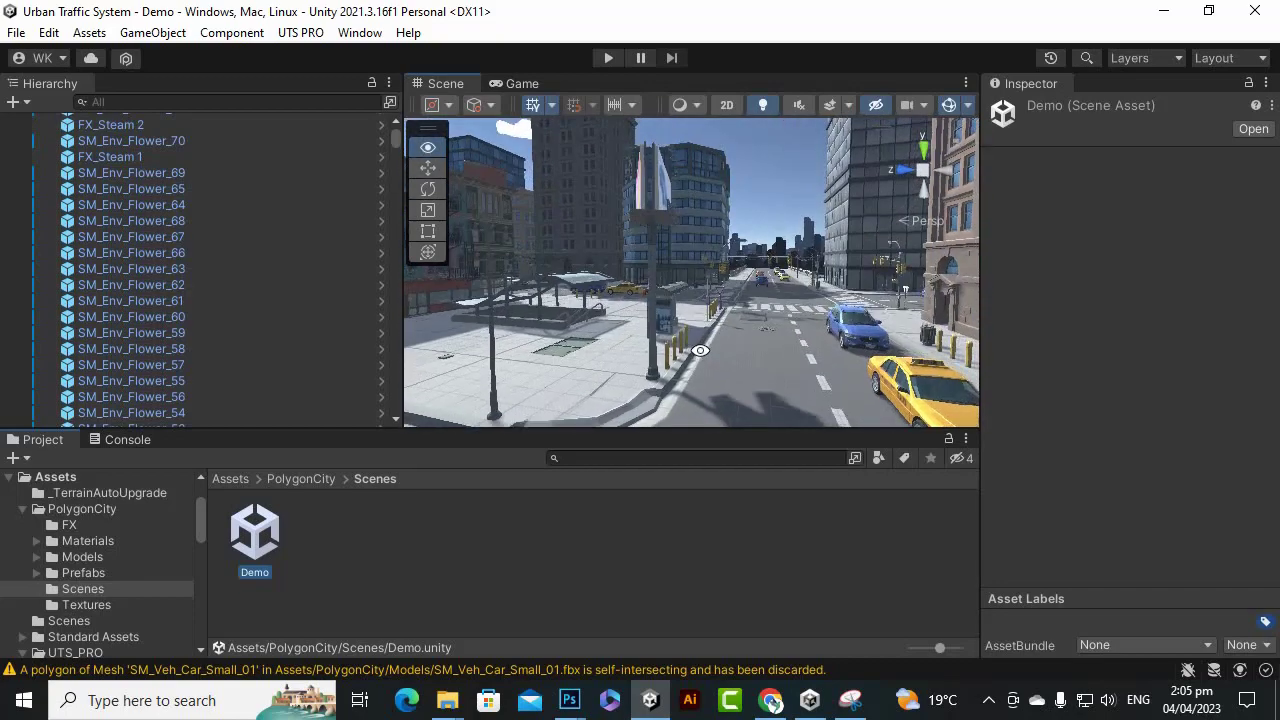
{"action": "left_click", "coordinate": [603, 58]}
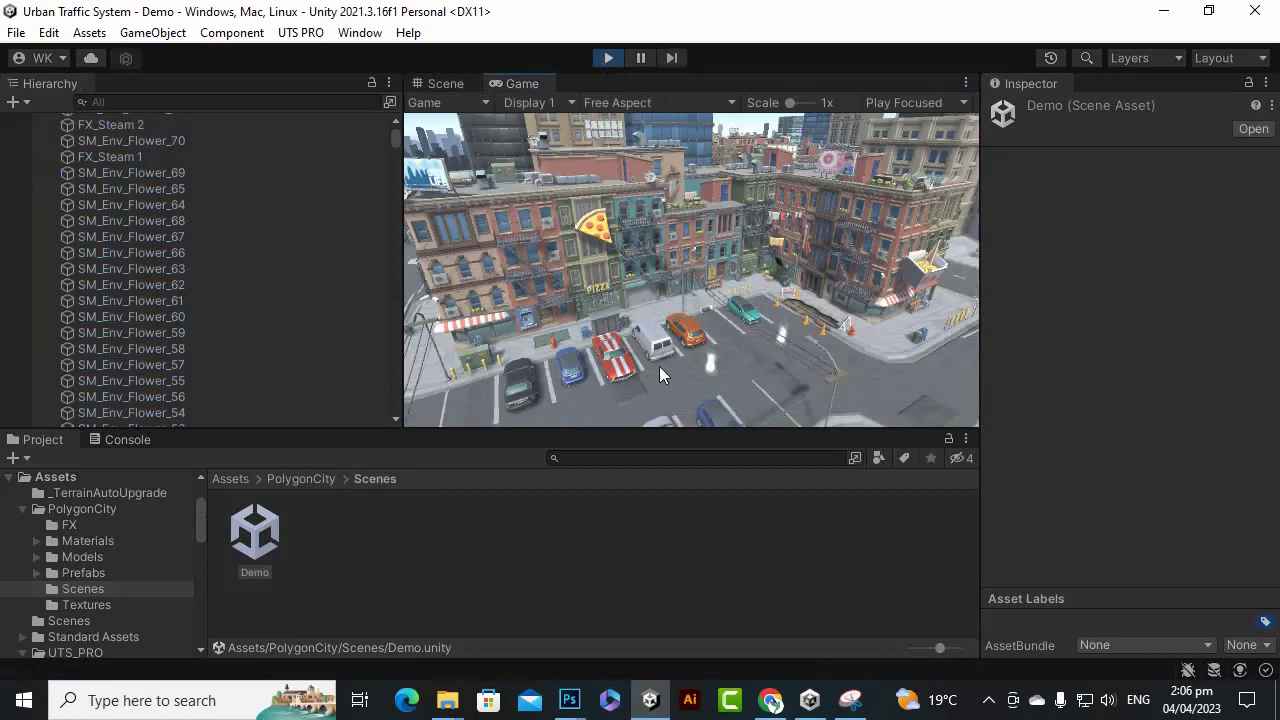
Stop play mode and fly the Scene view along the street to a new viewpoint.
{"action": "left_click", "coordinate": [606, 58]}
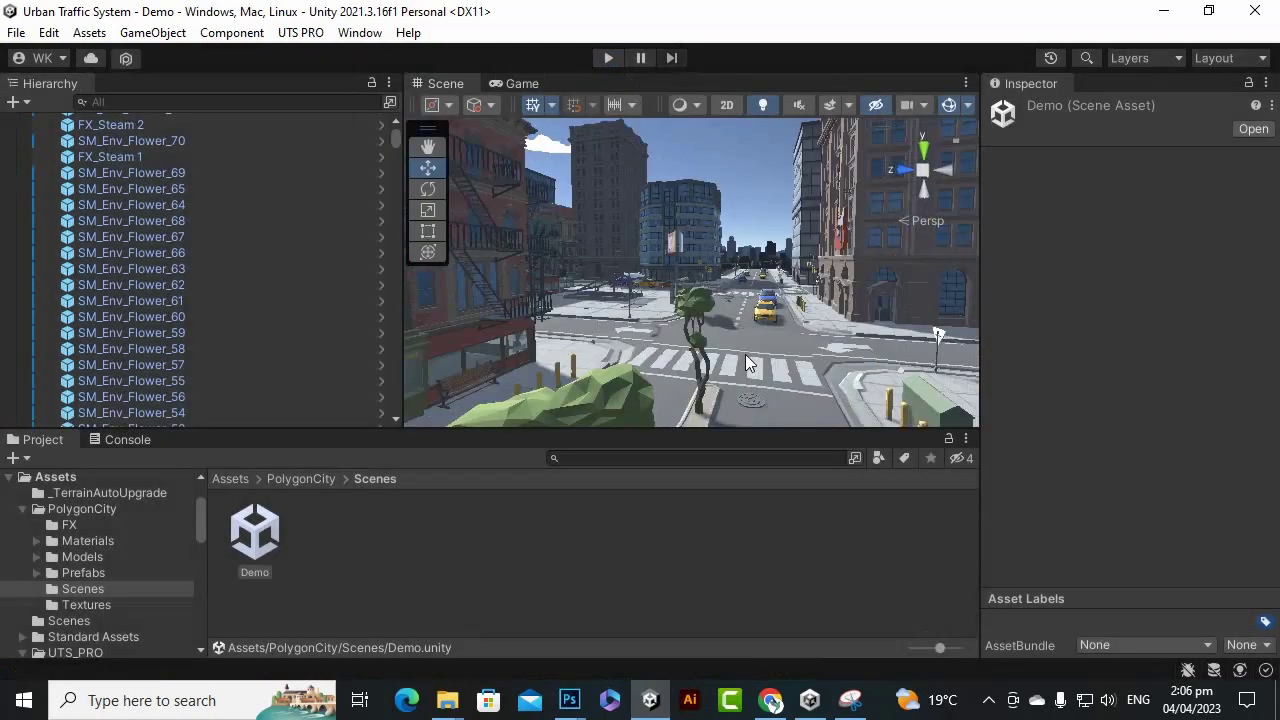
{"action": "scroll", "coordinate": [749, 363], "scroll_direction": "down", "scroll_amount": 4}
{"action": "right_click_drag", "start_coordinate": [662, 361], "coordinate": [804, 399]}
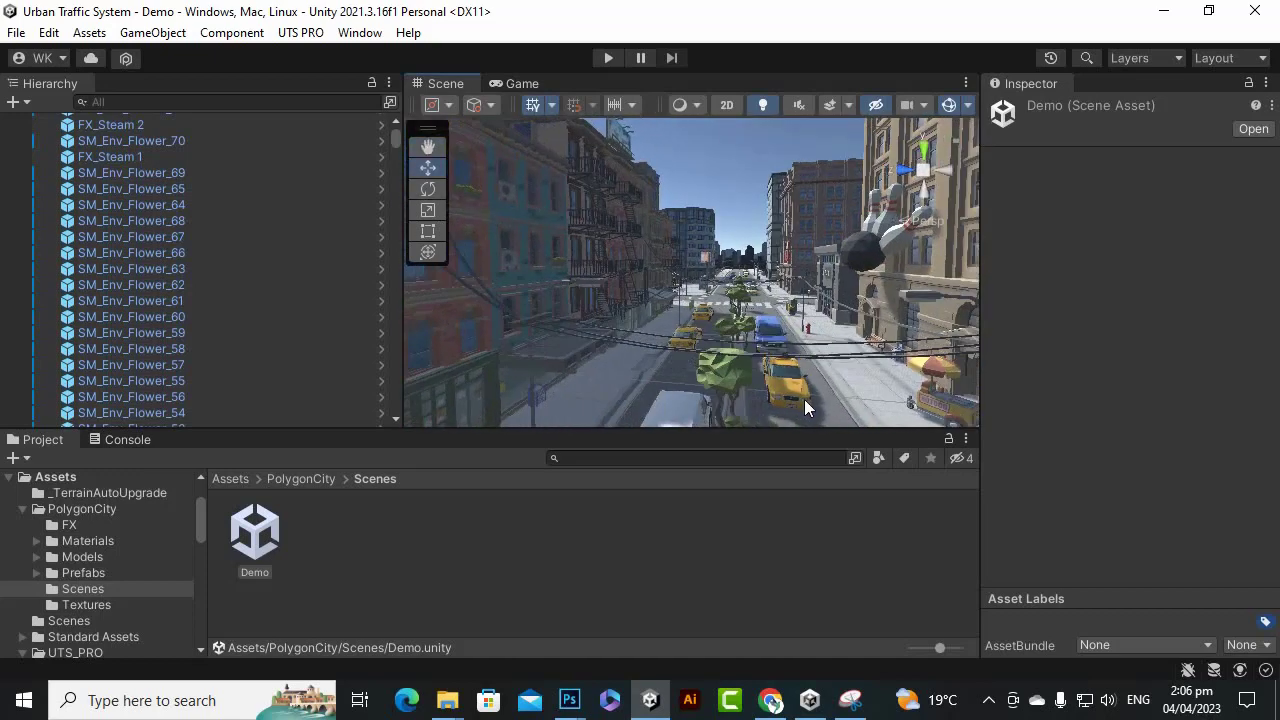
Select the taxi SM_Veh_Car_Taxi_24 and focus the Hierarchy search box.
{"action": "left_click", "coordinate": [803, 388]}
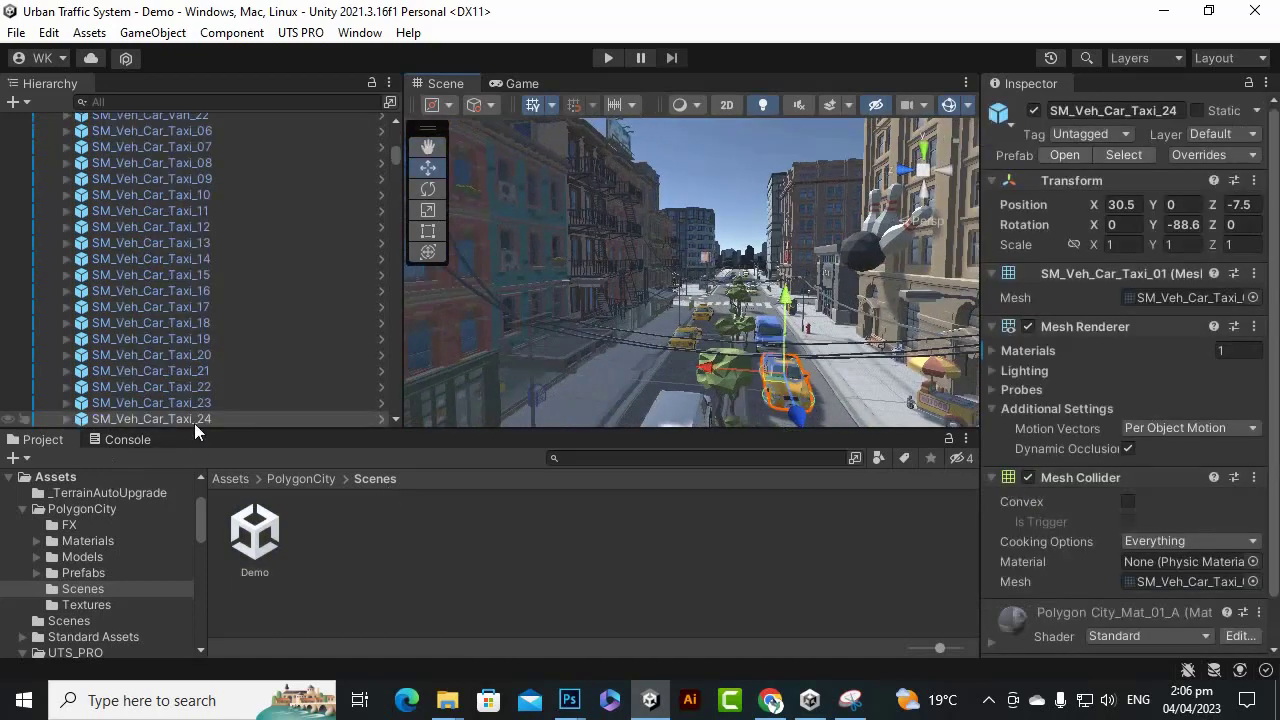
{"action": "left_click", "coordinate": [141, 102]}
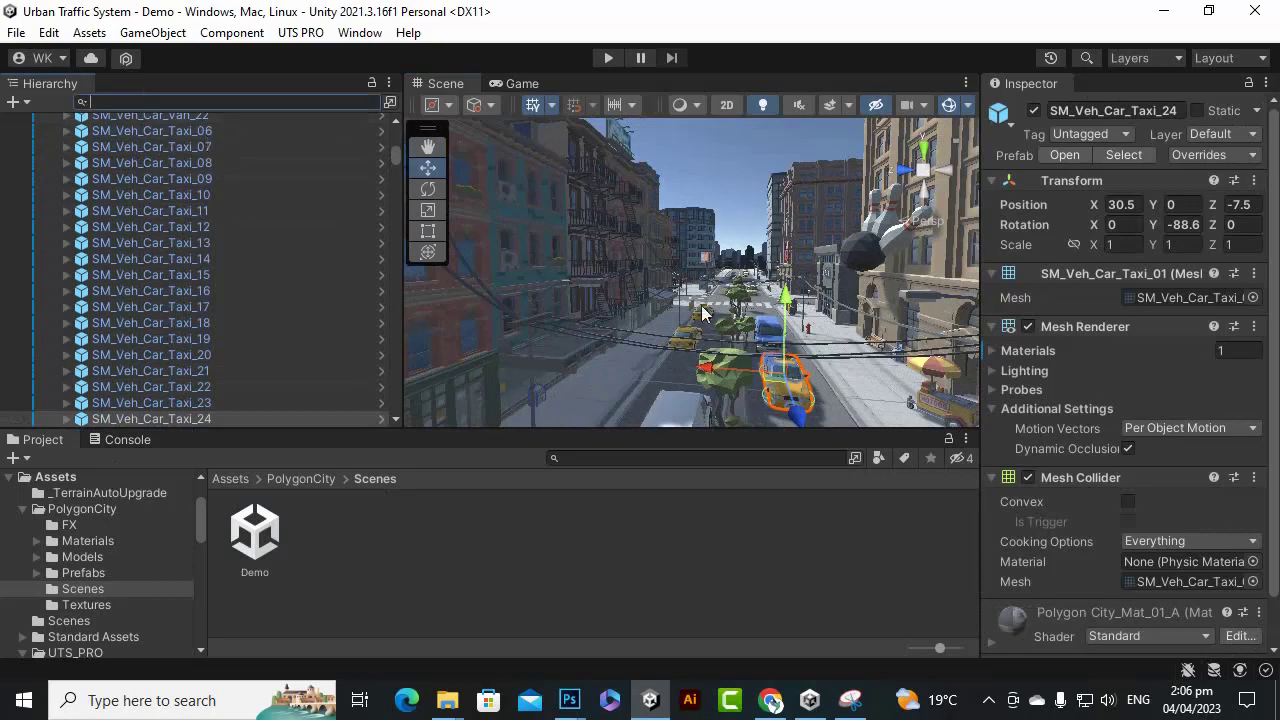
{"action": "scroll", "coordinate": [701, 305], "scroll_direction": "down", "scroll_amount": 5}
{"action": "scroll", "coordinate": [689, 319], "scroll_direction": "down", "scroll_amount": 3}
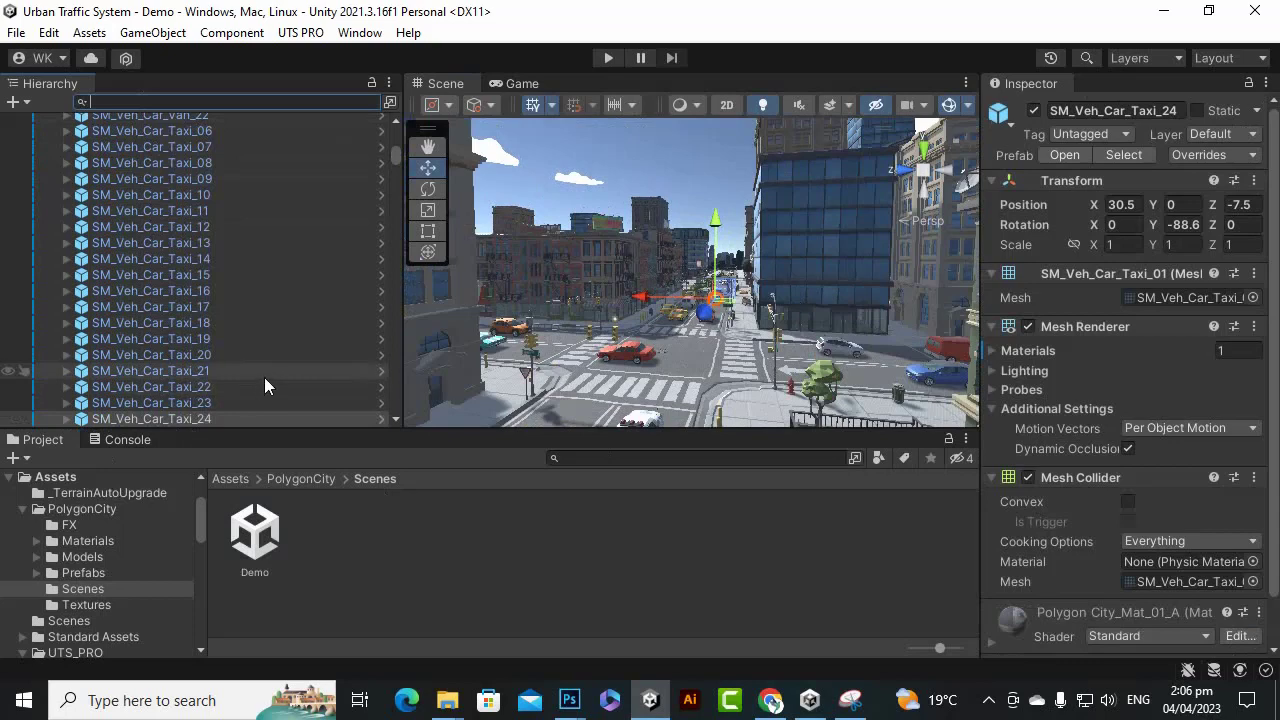
Filter the Hierarchy by 'car' and select the matching objects, toggling them off and back on.
{"action": "type", "text": "car"}
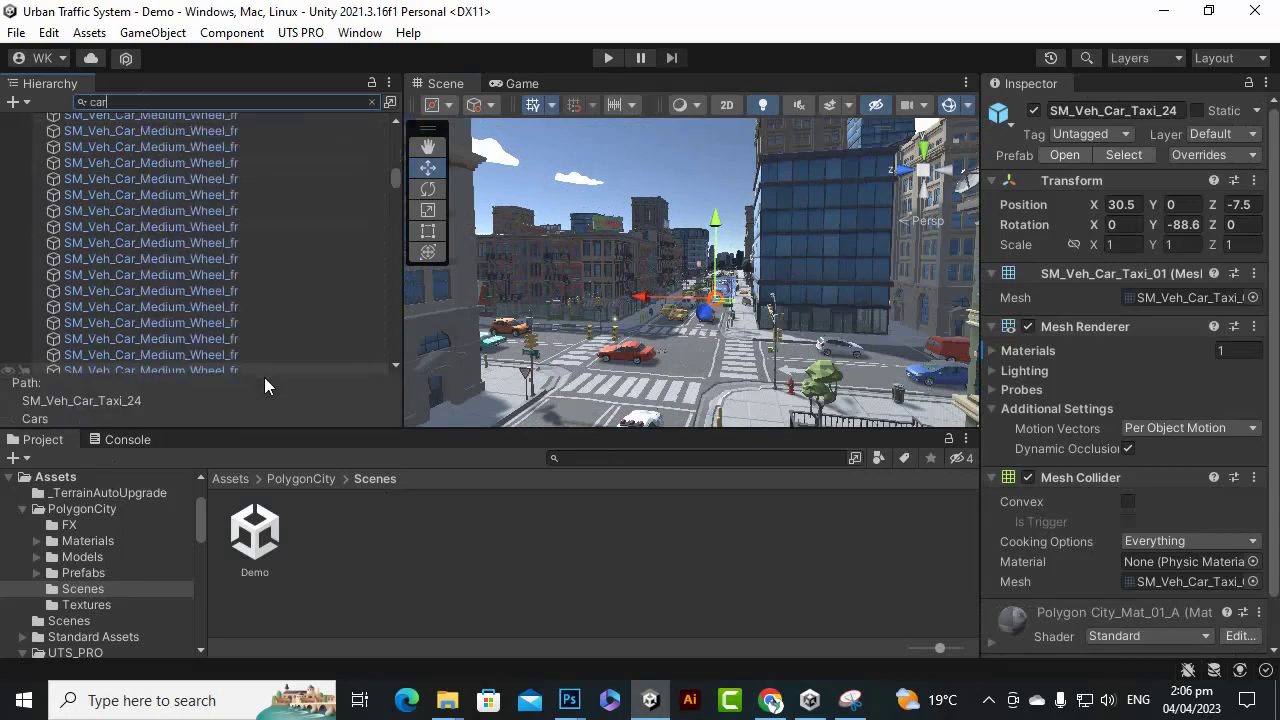
{"action": "left_click_drag", "start_coordinate": [397, 174], "coordinate": [397, 118]}
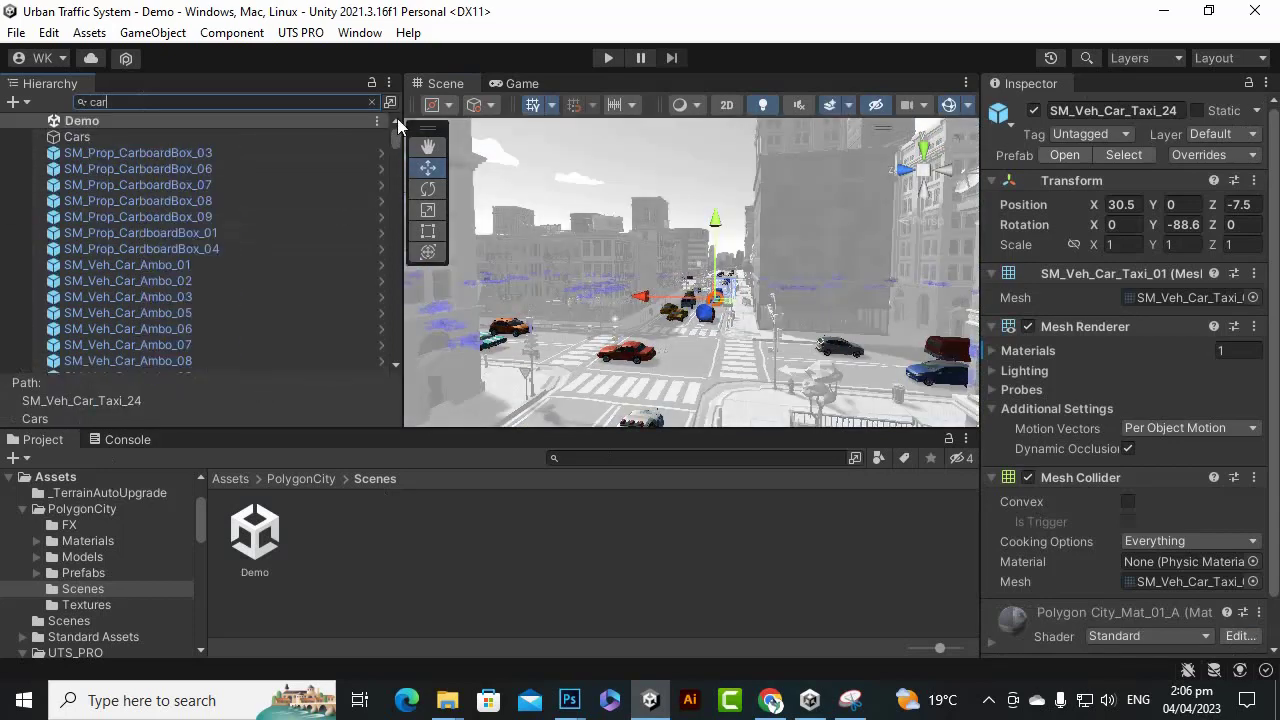
{"action": "left_click", "coordinate": [250, 151]}
{"action": "scroll", "coordinate": [302, 256], "scroll_direction": "down", "scroll_amount": 3}
{"action": "scroll", "coordinate": [302, 256], "scroll_direction": "up", "scroll_amount": 5}
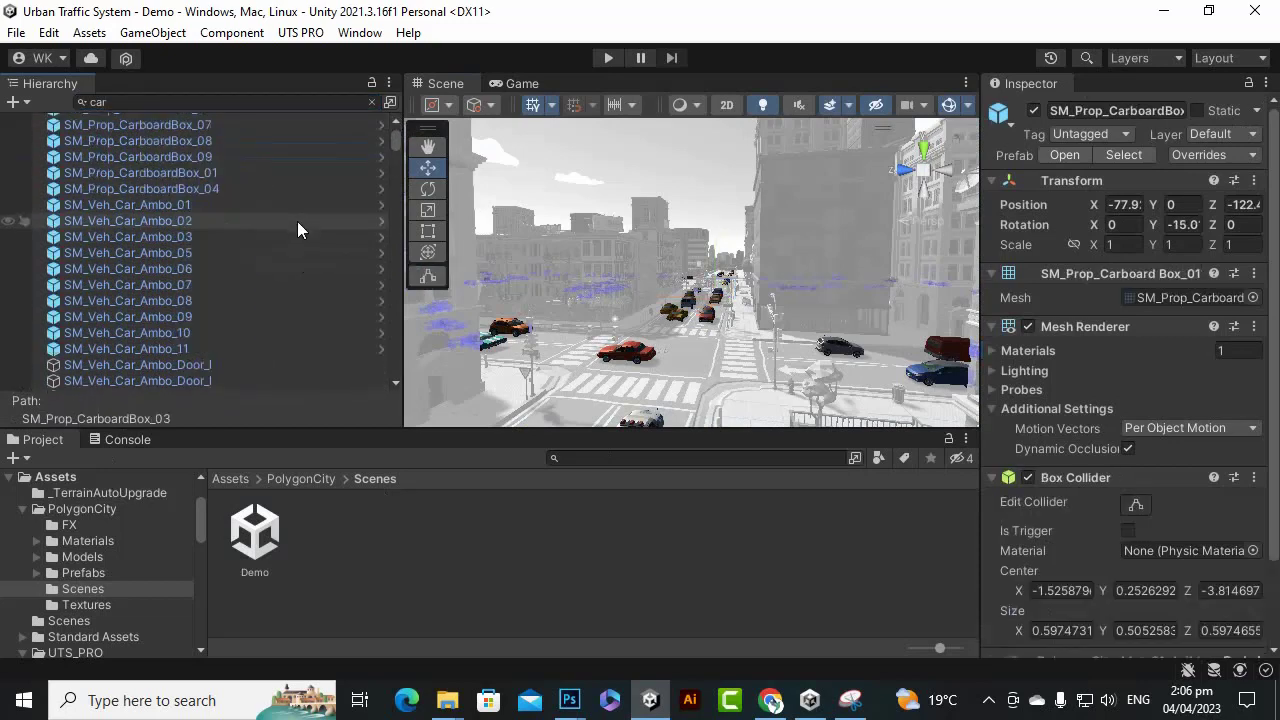
{"action": "scroll", "coordinate": [181, 177], "scroll_direction": "up", "scroll_amount": 1}
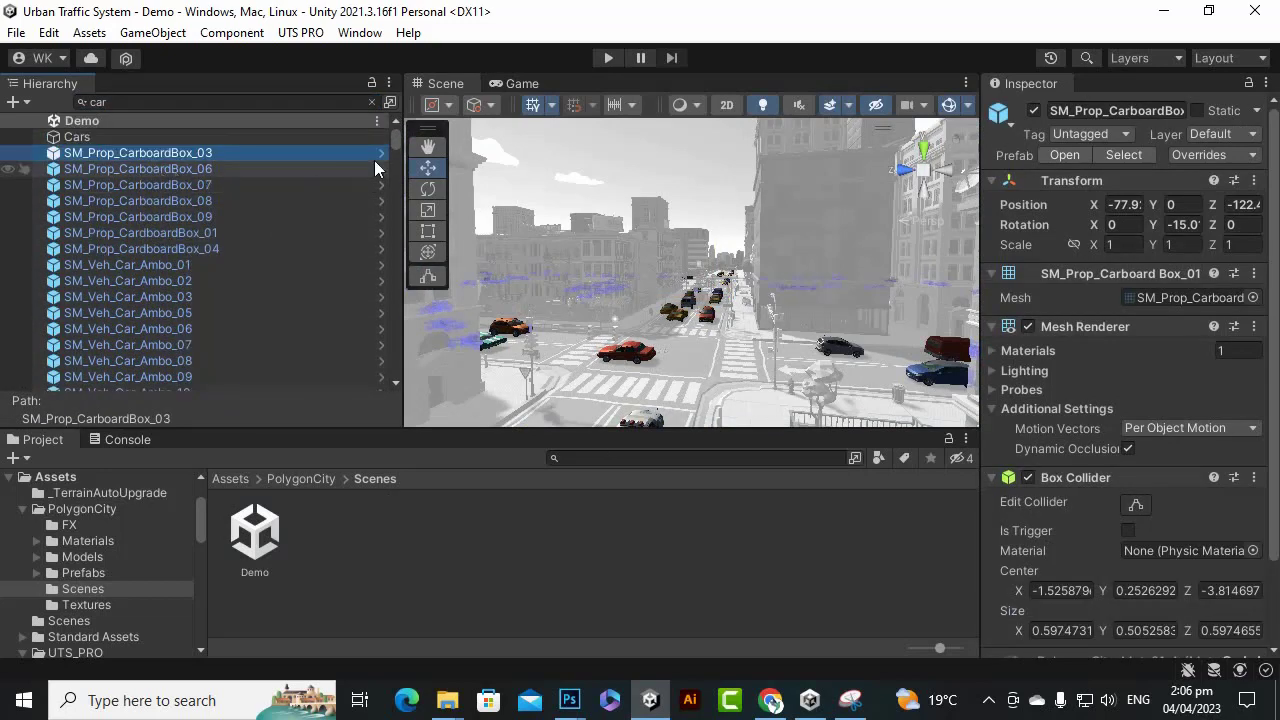
{"action": "left_click_drag", "start_coordinate": [395, 143], "coordinate": [406, 412]}
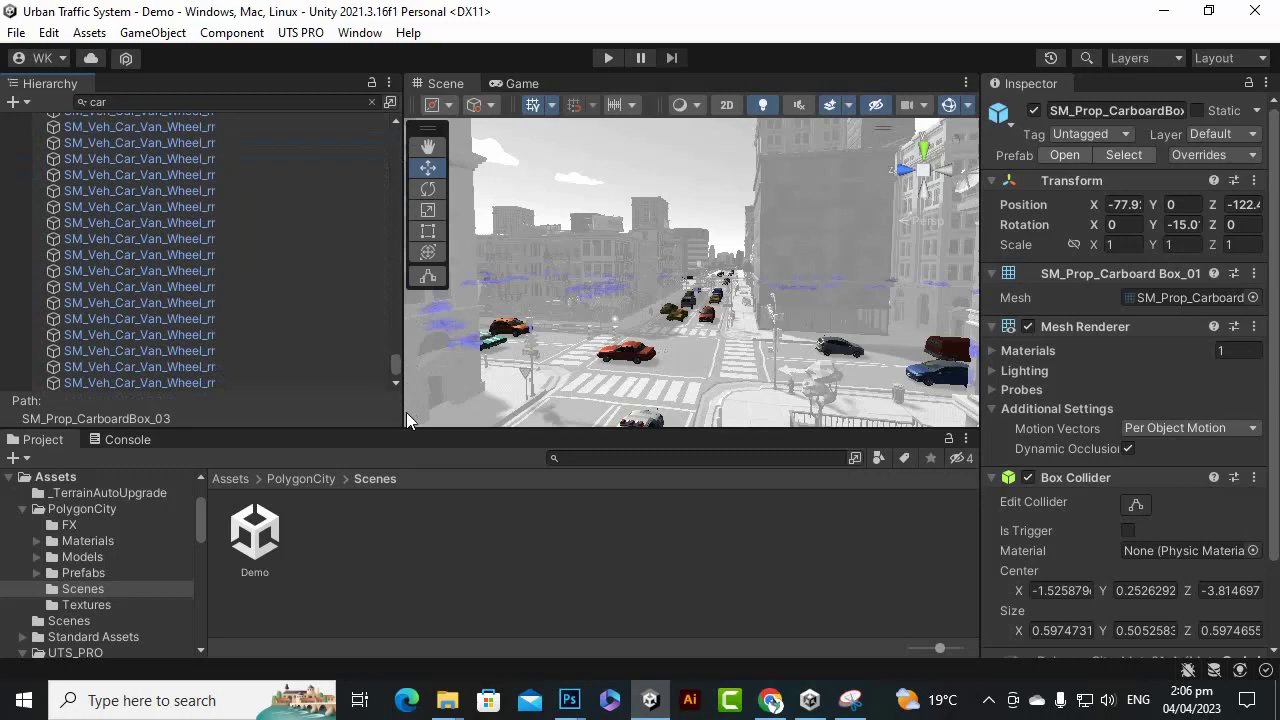
{"action": "left_click", "coordinate": [182, 388], "text": "shift"}
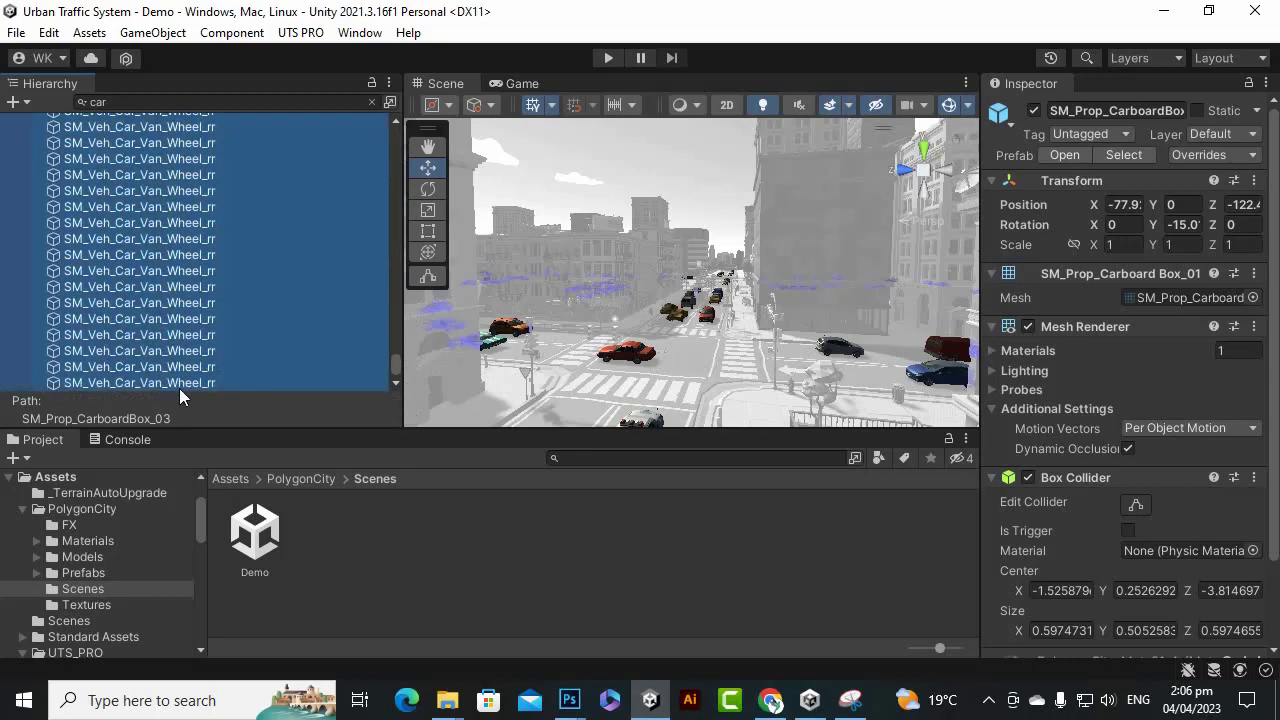
{"action": "left_click", "coordinate": [1034, 110]}
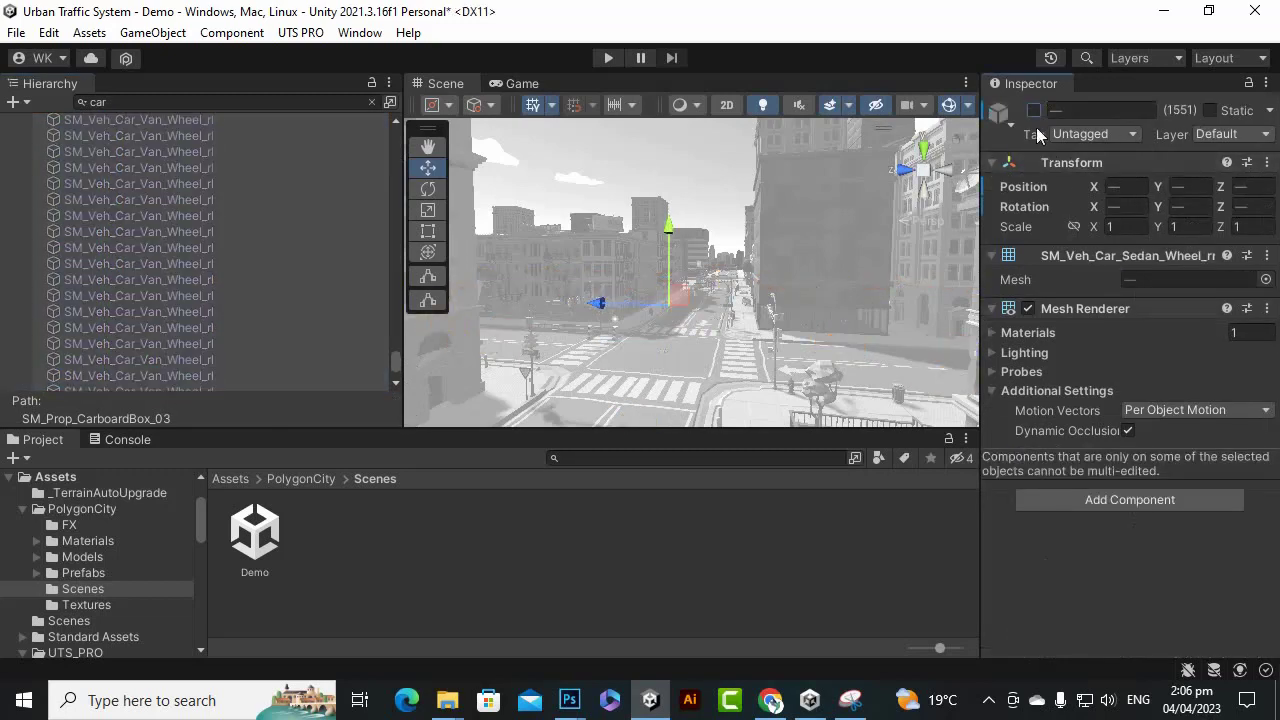
{"action": "left_click", "coordinate": [1034, 110]}
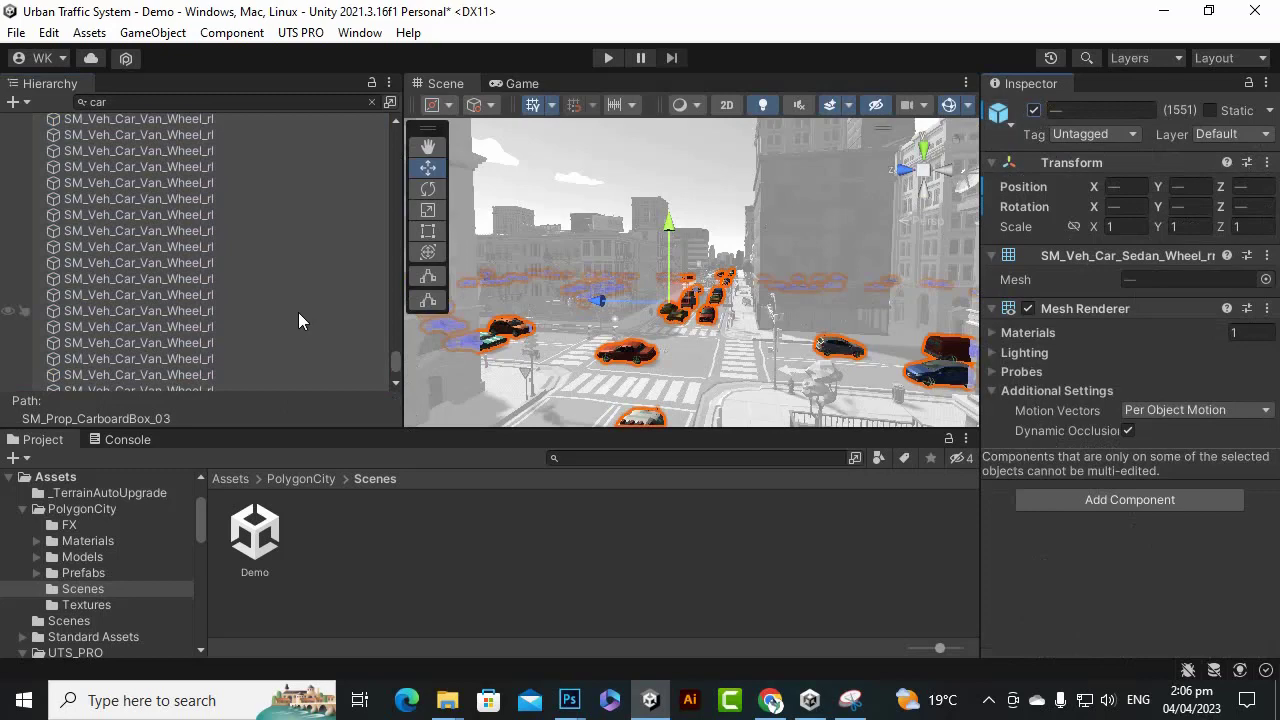
Select all 'car' results, delete them, and clear the search.
{"action": "scroll", "coordinate": [267, 254], "scroll_direction": "up", "scroll_amount": 2}
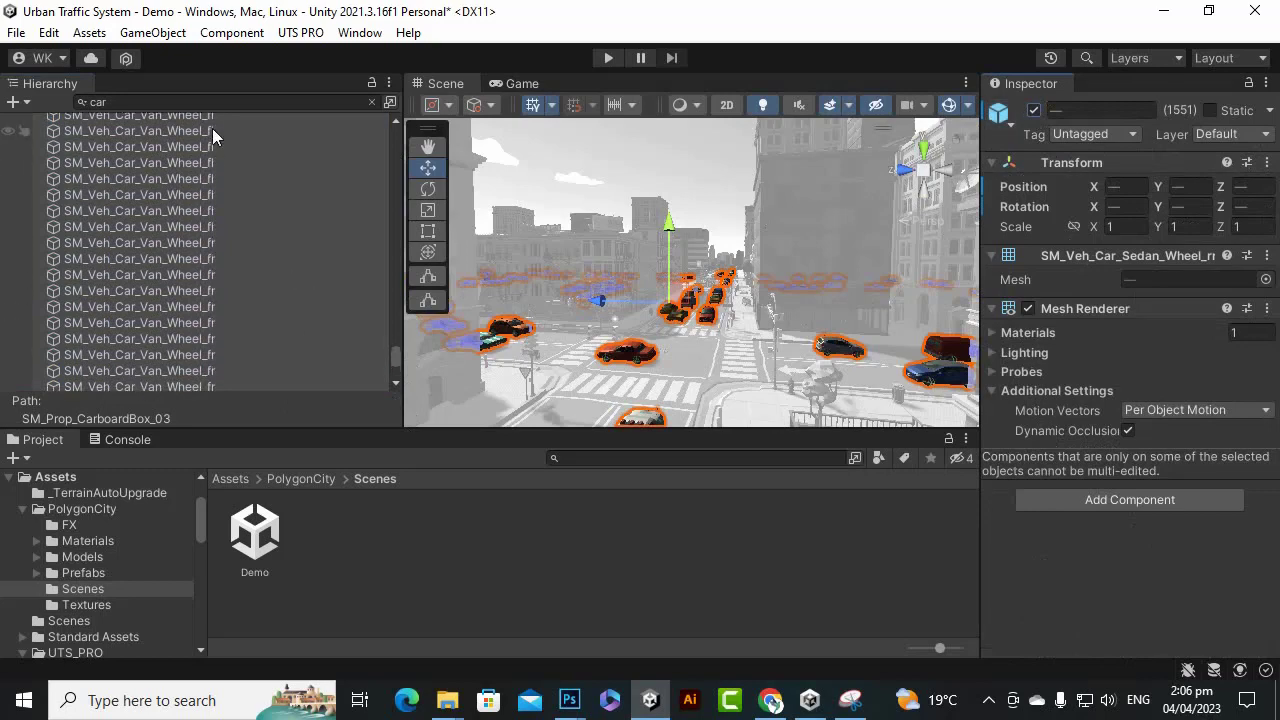
{"action": "left_click", "coordinate": [211, 131]}
{"action": "key", "text": "ctrl+a"}
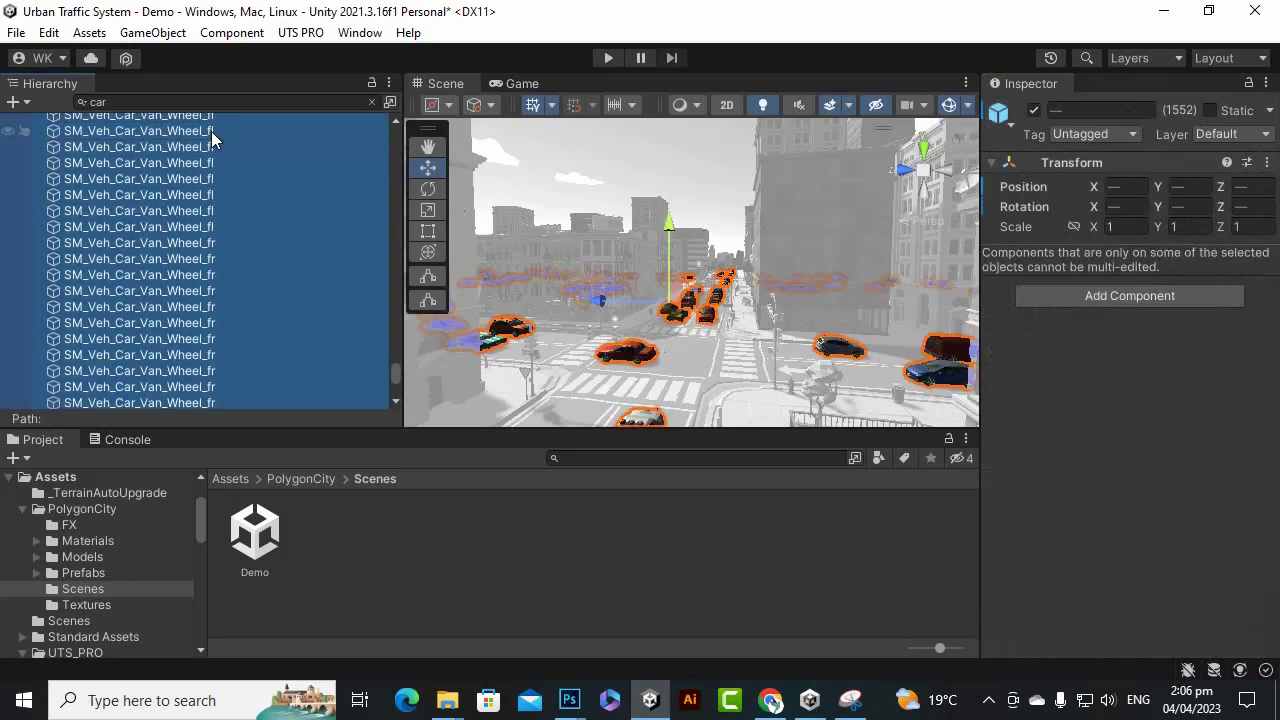
{"action": "key", "text": "Delete"}
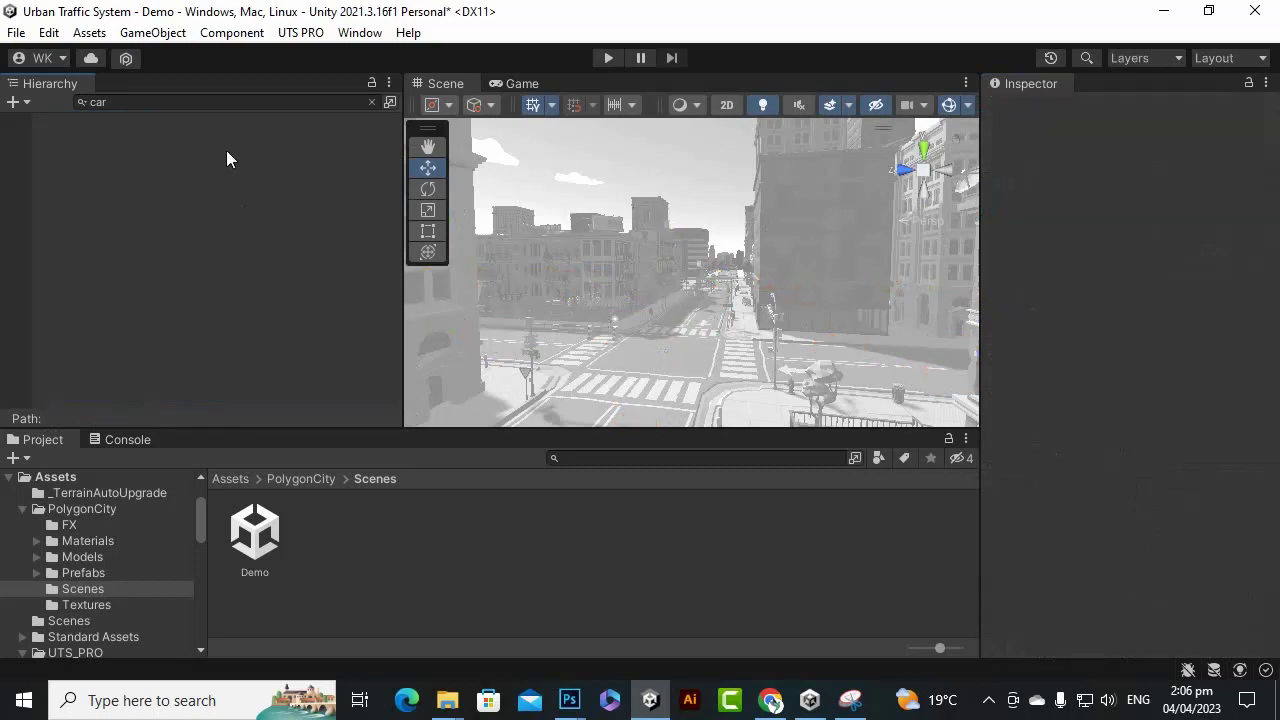
{"action": "key", "text": "BackSpace"}
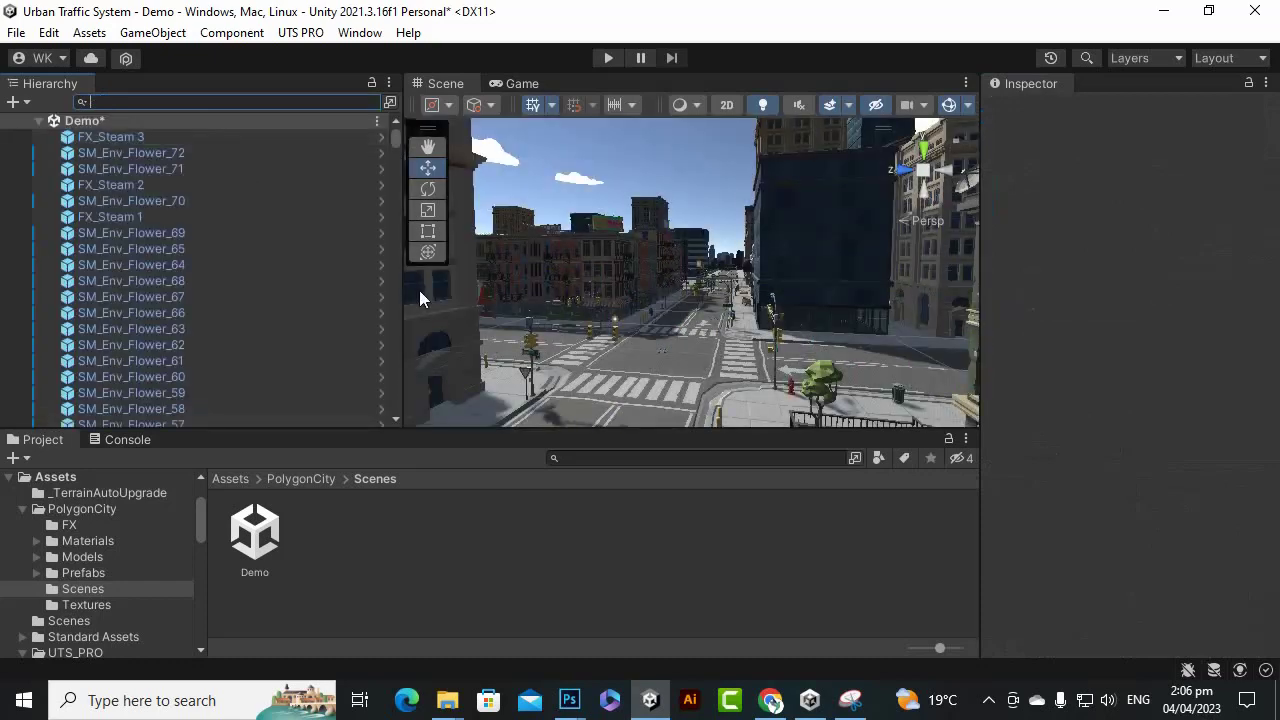
Orbit the street view and go to the Assets root folder in the Project window.
{"action": "scroll", "coordinate": [573, 331], "scroll_direction": "down", "scroll_amount": 5}
{"action": "scroll", "coordinate": [635, 328], "scroll_direction": "up", "scroll_amount": 6}
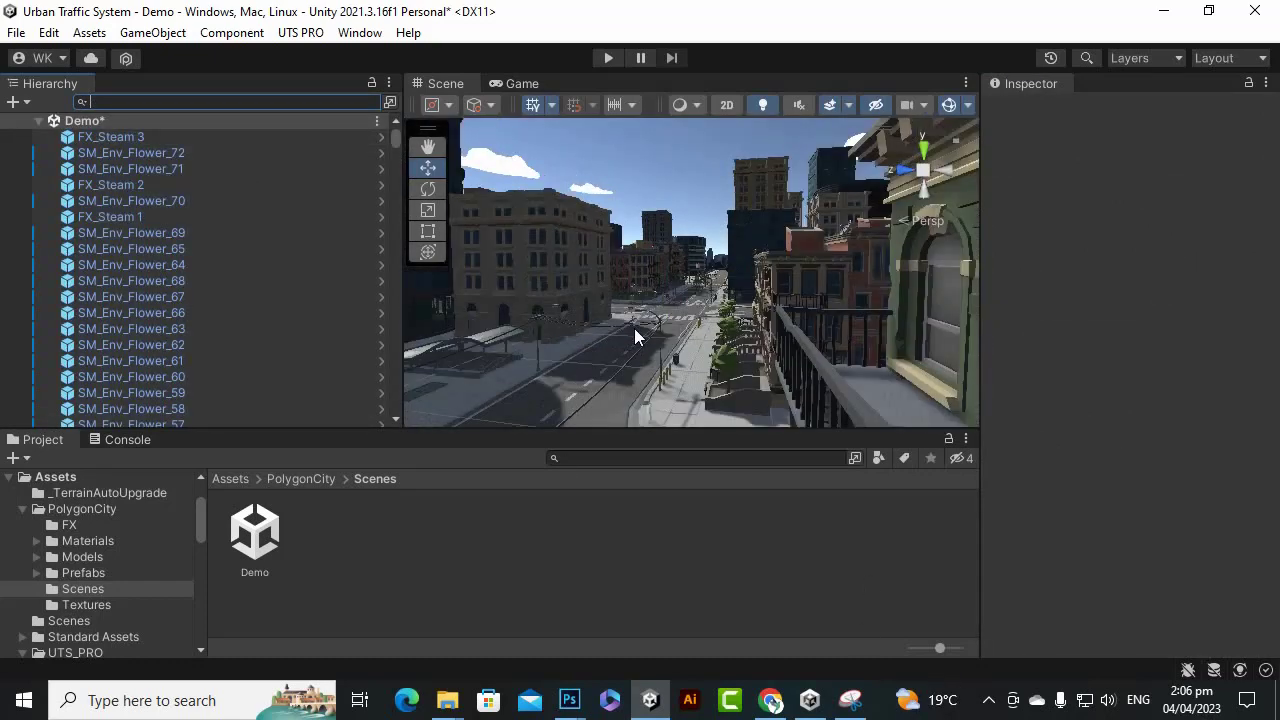
{"action": "scroll", "coordinate": [635, 328], "scroll_direction": "up", "scroll_amount": 3}
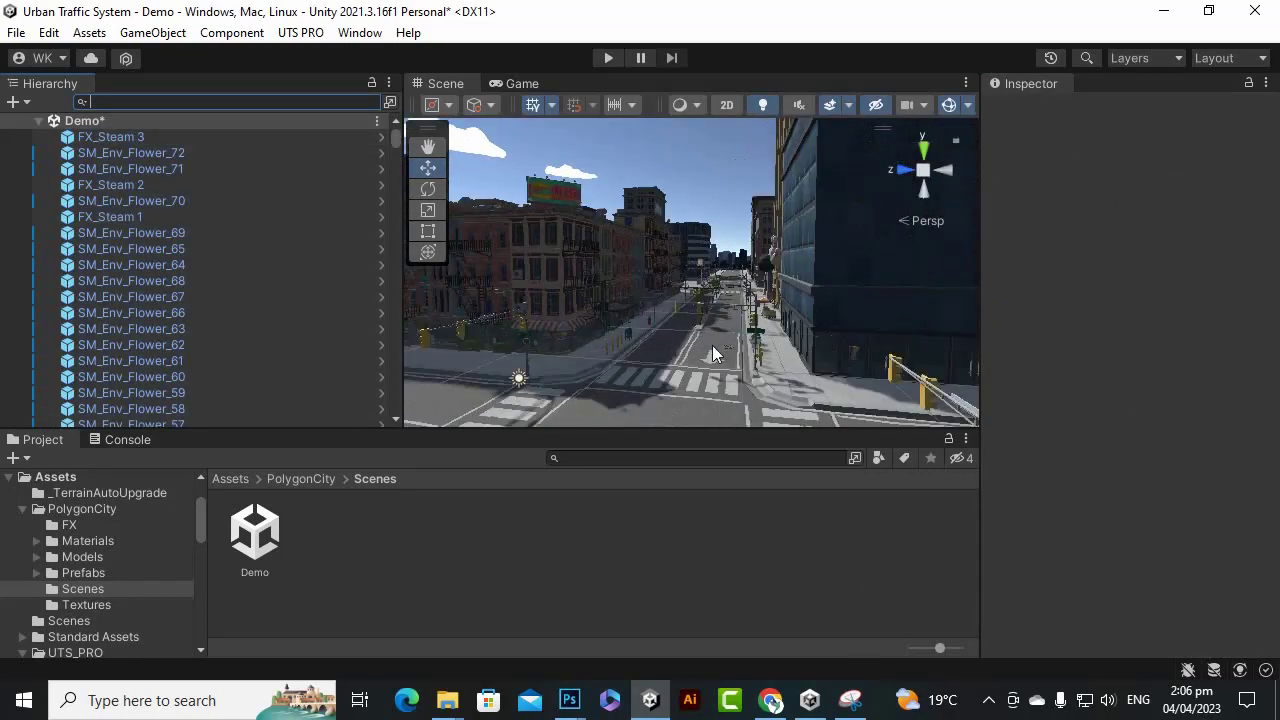
{"action": "left_click_drag", "start_coordinate": [704, 336], "coordinate": [649, 395], "text": "alt"}
{"action": "scroll", "coordinate": [836, 329], "scroll_direction": "up", "scroll_amount": 4}
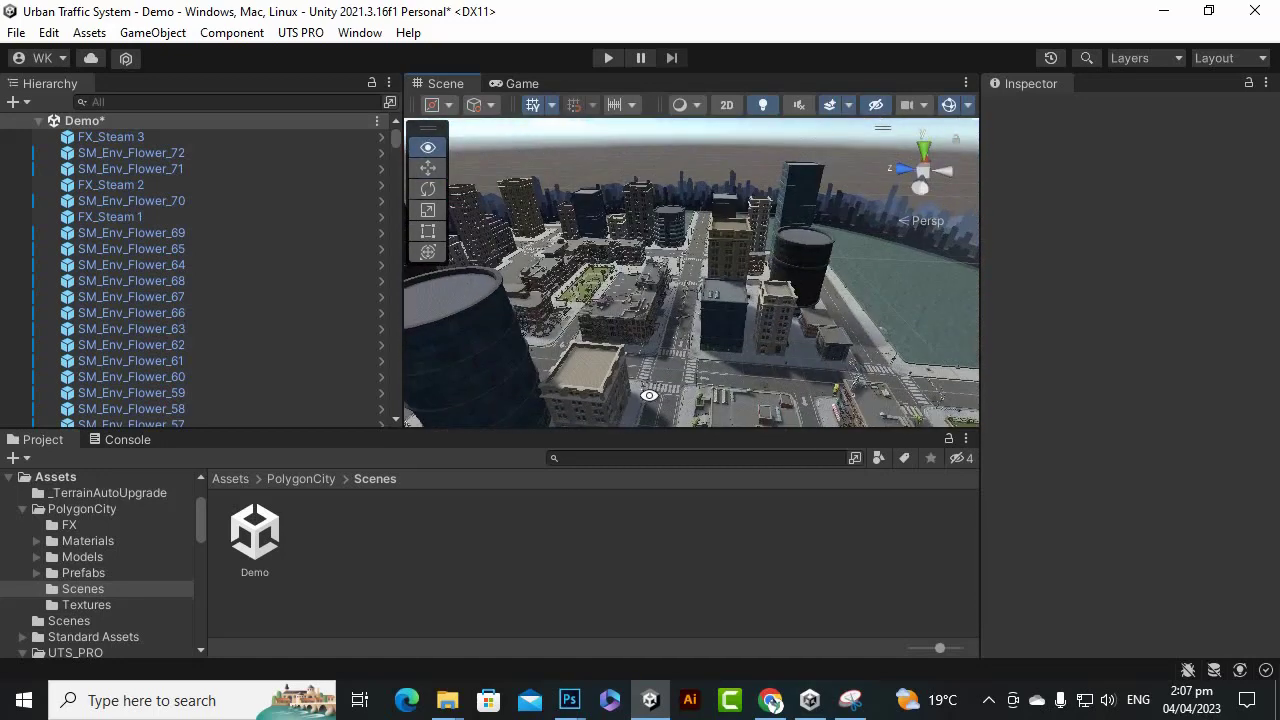
{"action": "left_click", "coordinate": [229, 479]}
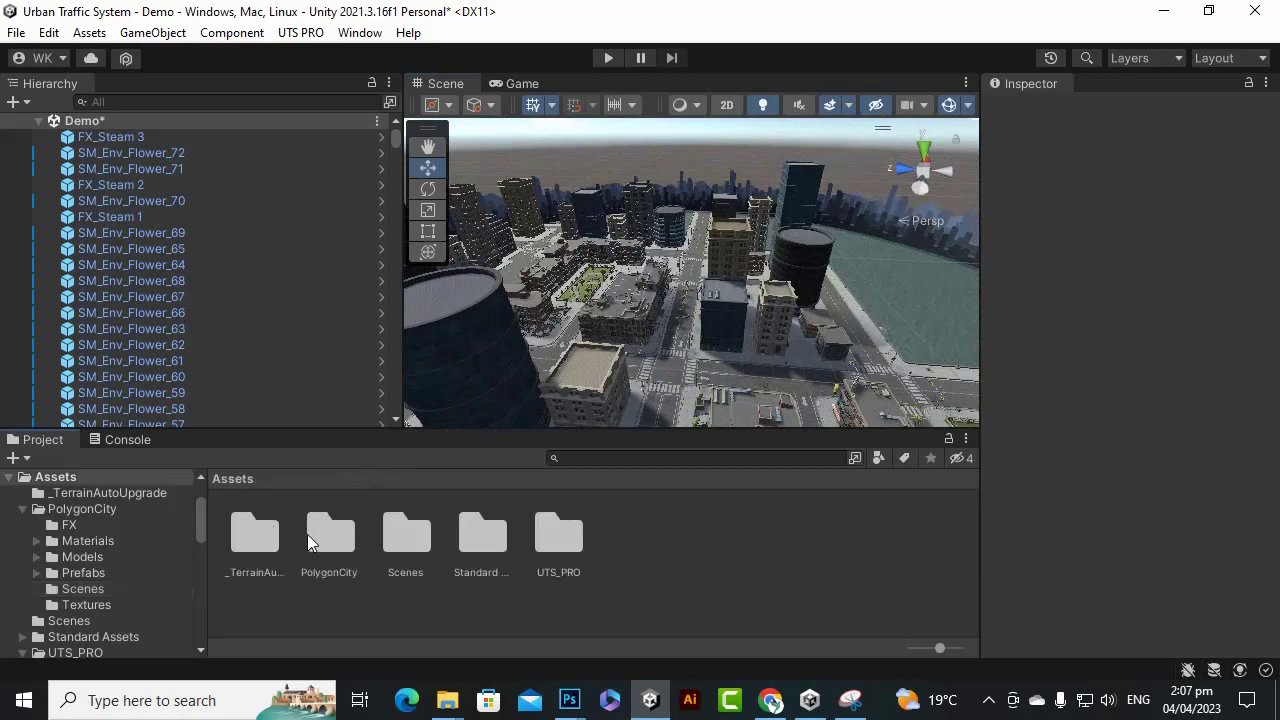
Orbit down to near street level and test-run the car-free scene, then stop it.
{"action": "scroll", "coordinate": [753, 273], "scroll_direction": "down", "scroll_amount": 3}
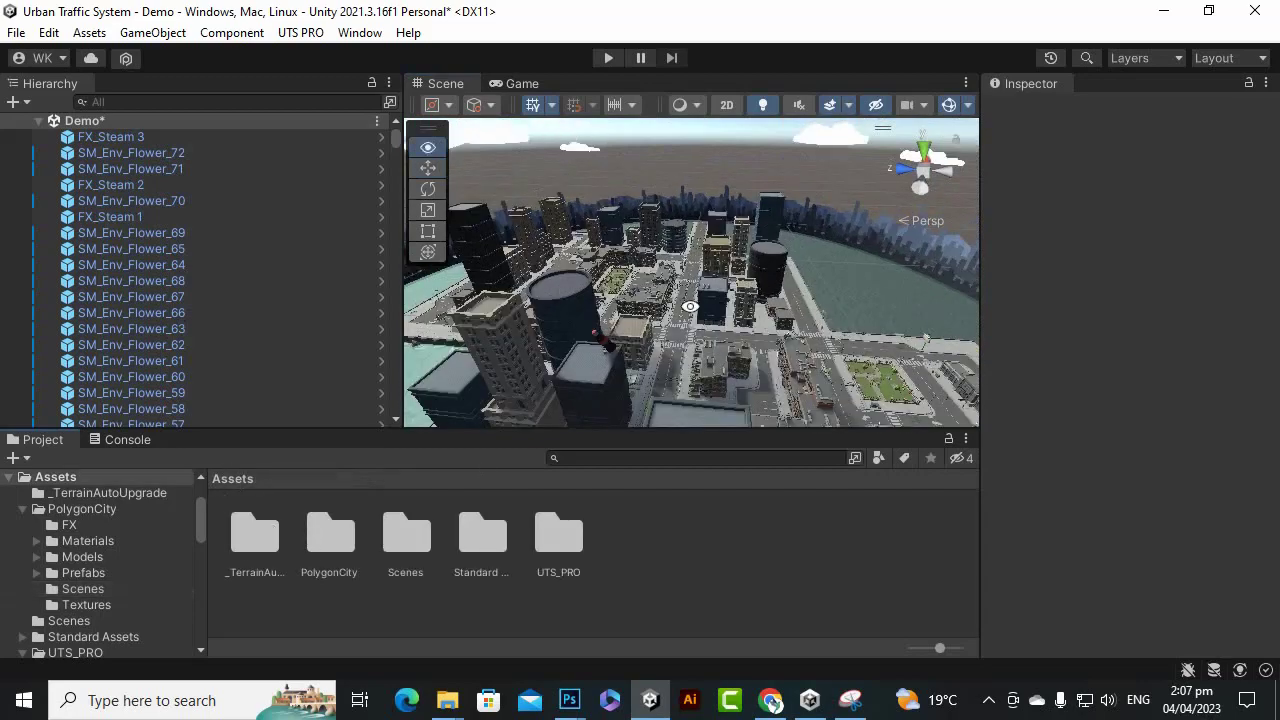
{"action": "left_click_drag", "start_coordinate": [690, 306], "coordinate": [660, 422], "text": "alt"}
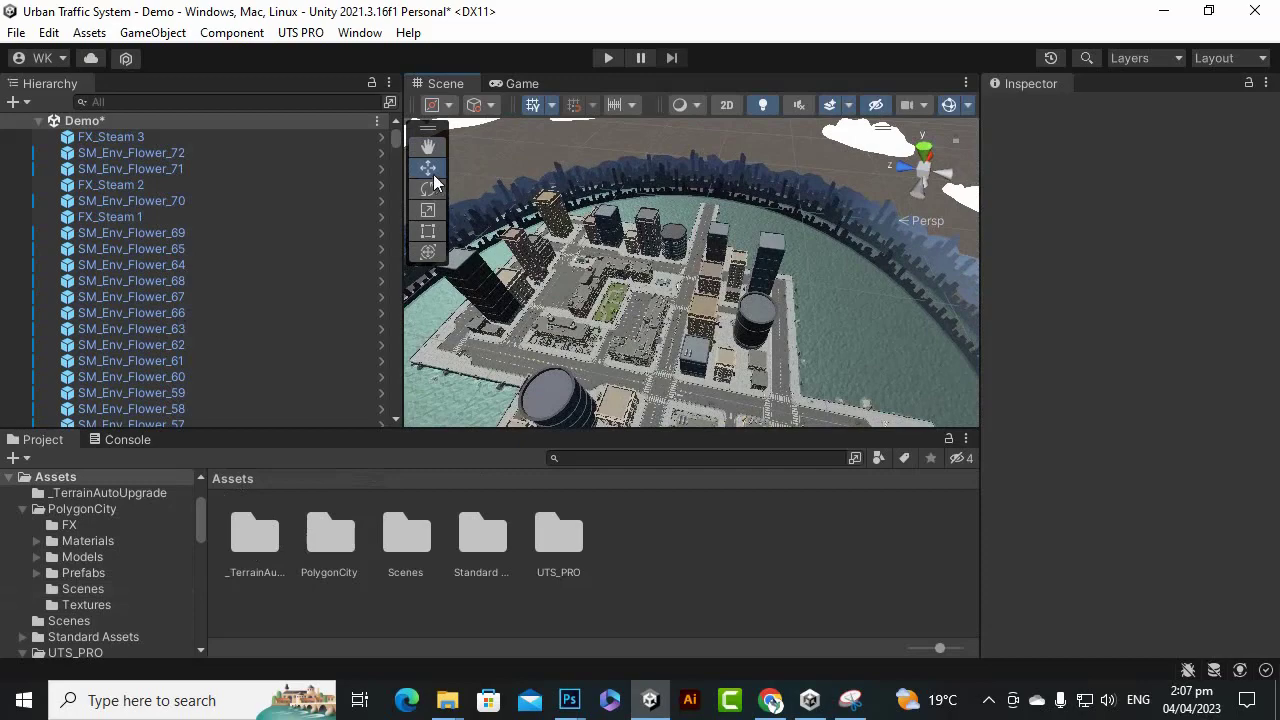
{"action": "scroll", "coordinate": [682, 348], "scroll_direction": "up", "scroll_amount": 3}
{"action": "left_click_drag", "start_coordinate": [682, 348], "coordinate": [685, 112], "text": "alt"}
{"action": "left_click", "coordinate": [609, 58]}
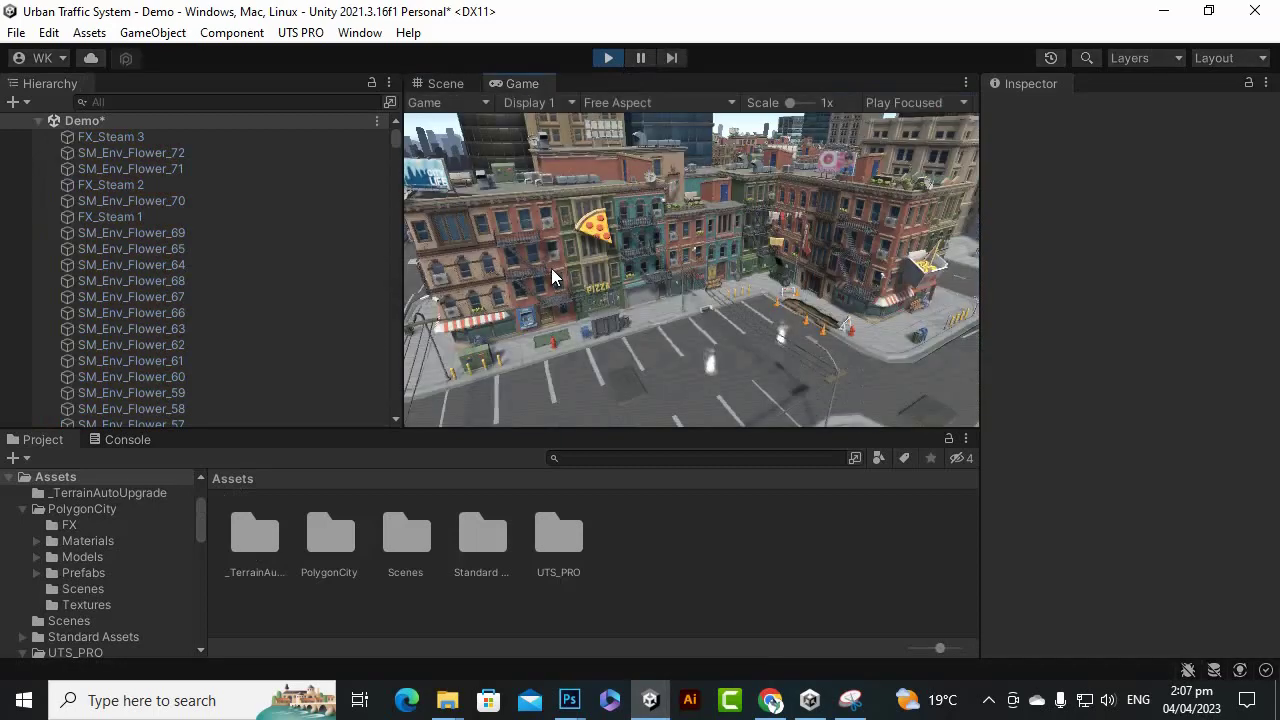
{"action": "left_click", "coordinate": [602, 62]}
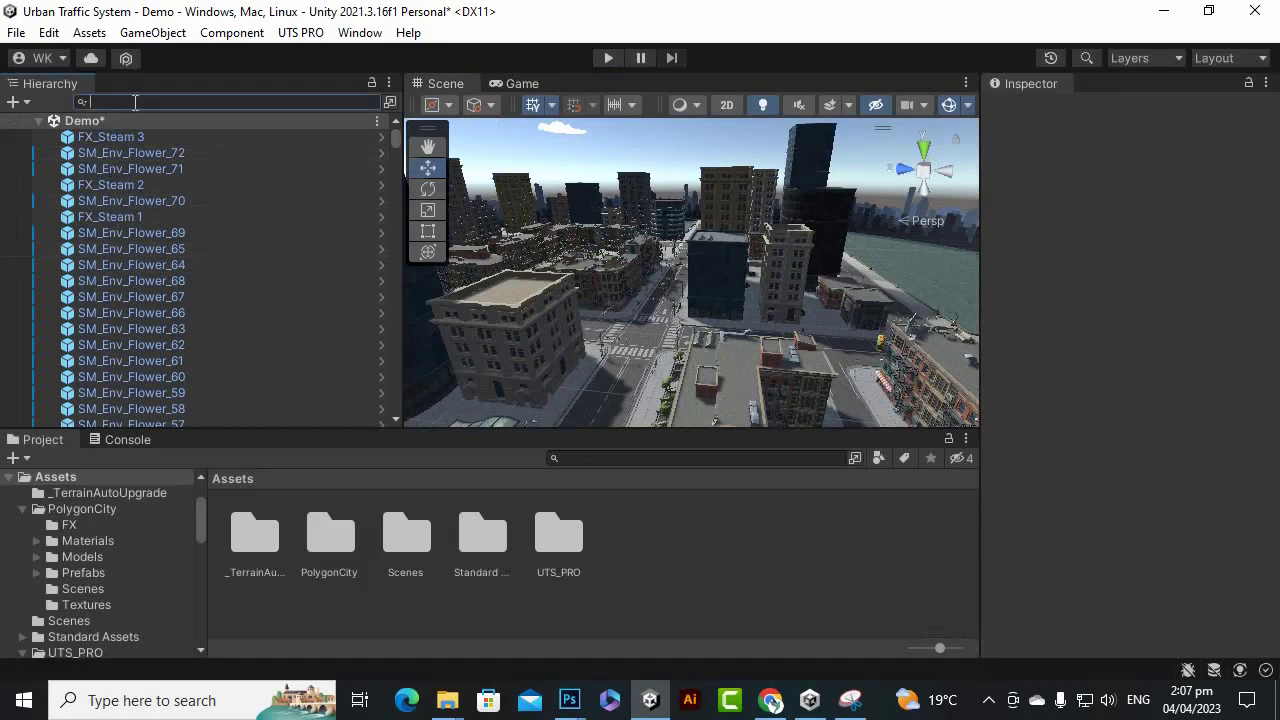
Search 'cam' to select the Main Camera, then clear the search.
{"action": "left_click", "coordinate": [103, 105]}
{"action": "type", "text": "cam"}
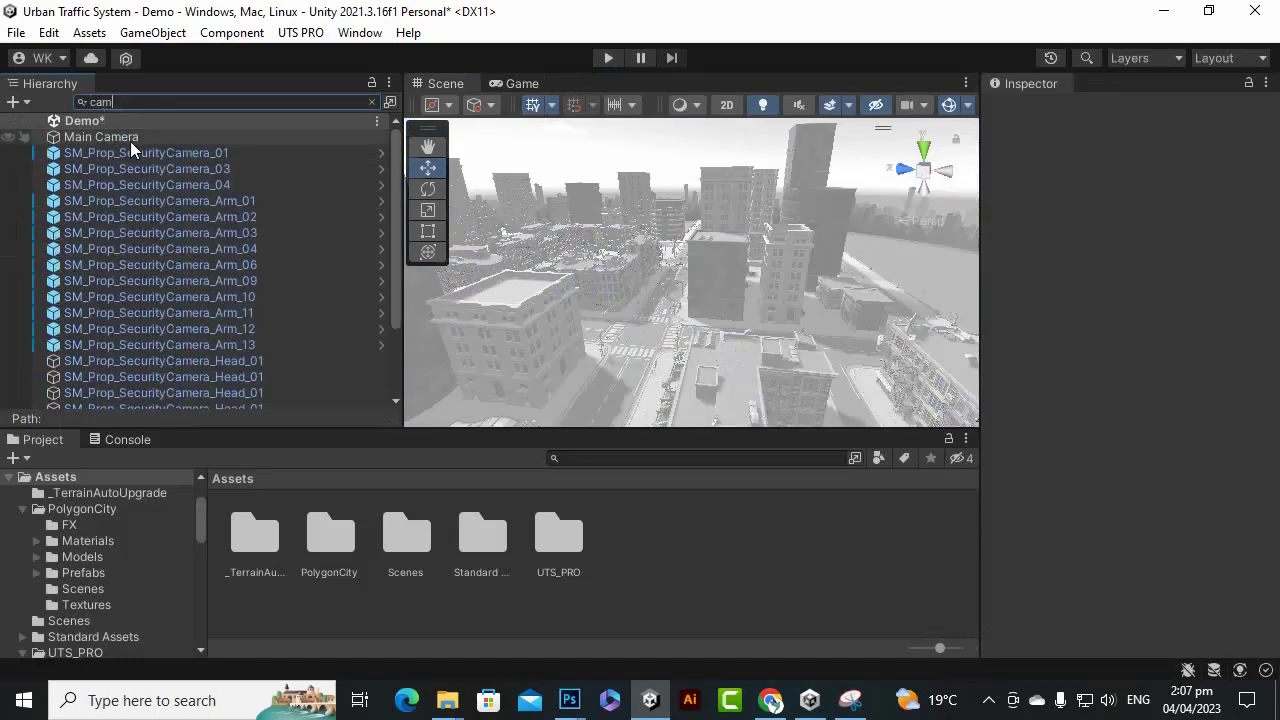
{"action": "left_click", "coordinate": [110, 137]}
{"action": "scroll", "coordinate": [664, 281], "scroll_direction": "up", "scroll_amount": 6}
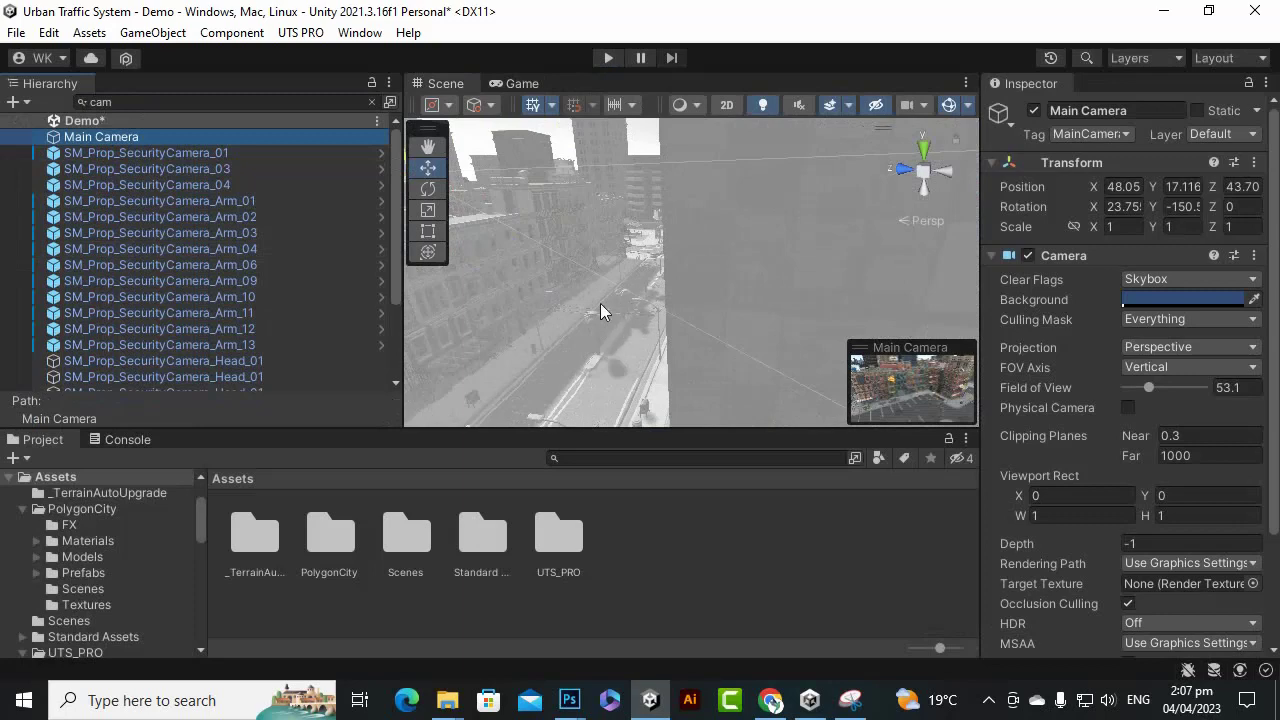
{"action": "key", "text": "ctrl+f"}
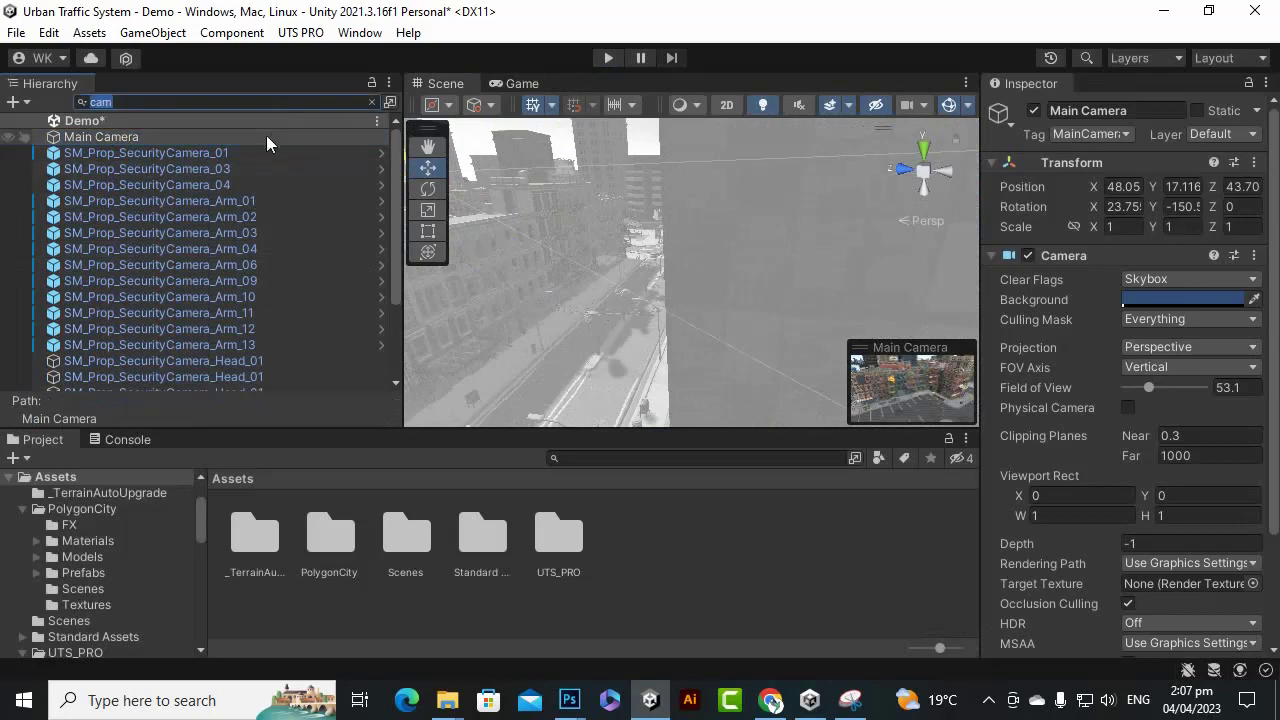
{"action": "key", "text": "BackSpace"}
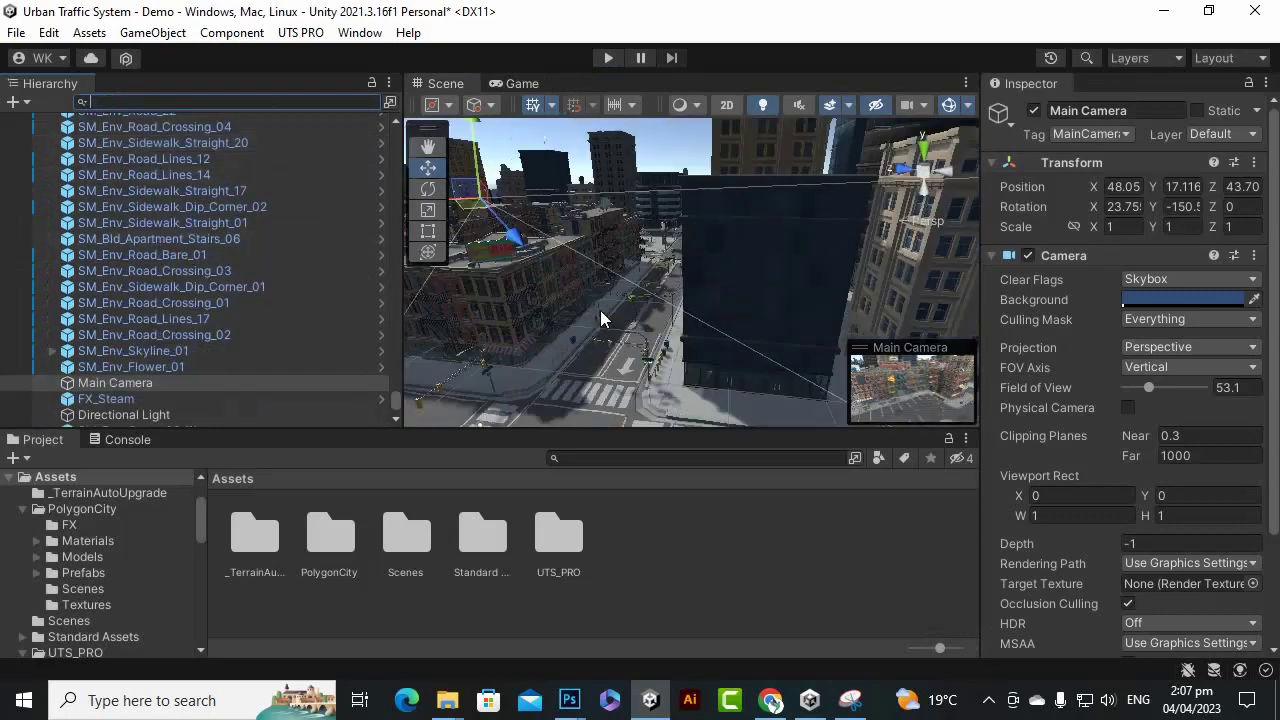
Fly the Scene view to look over the park toward the intersection and water.
{"action": "left_click_drag", "start_coordinate": [634, 333], "coordinate": [755, 327], "text": "alt"}
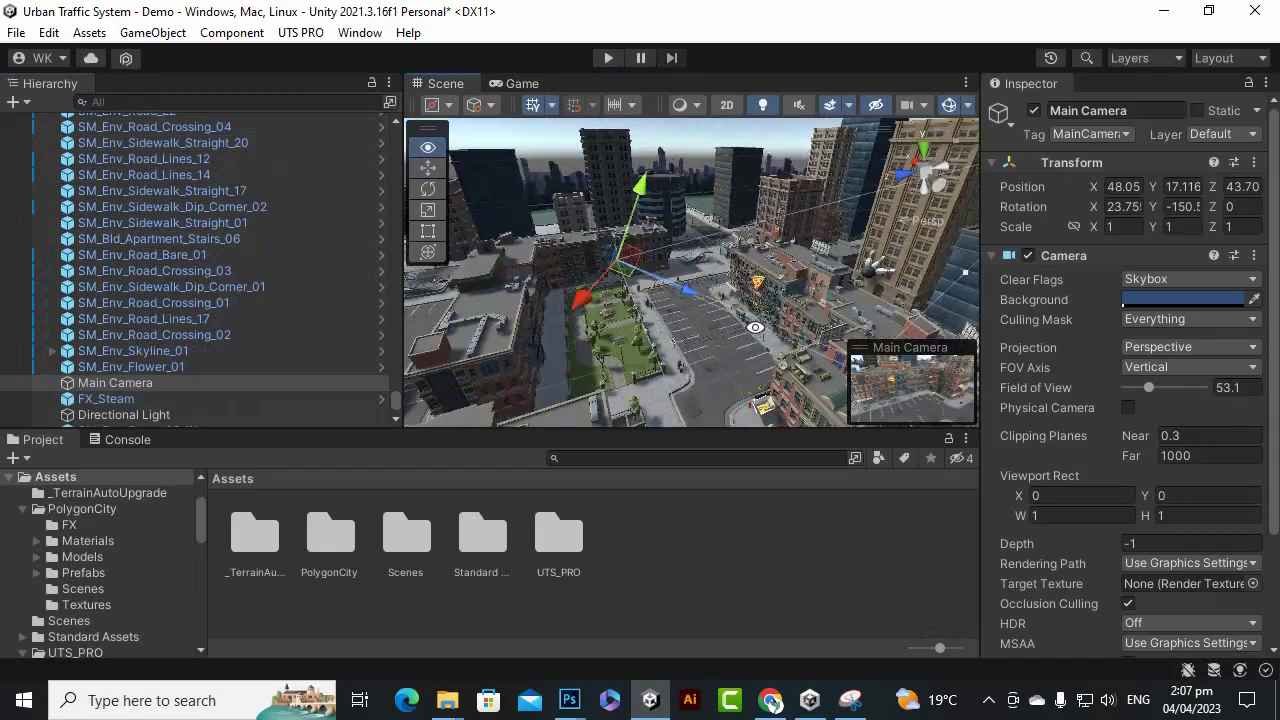
{"action": "key", "text": "w"}
{"action": "right_click_drag", "start_coordinate": [755, 327], "coordinate": [728, 346]}
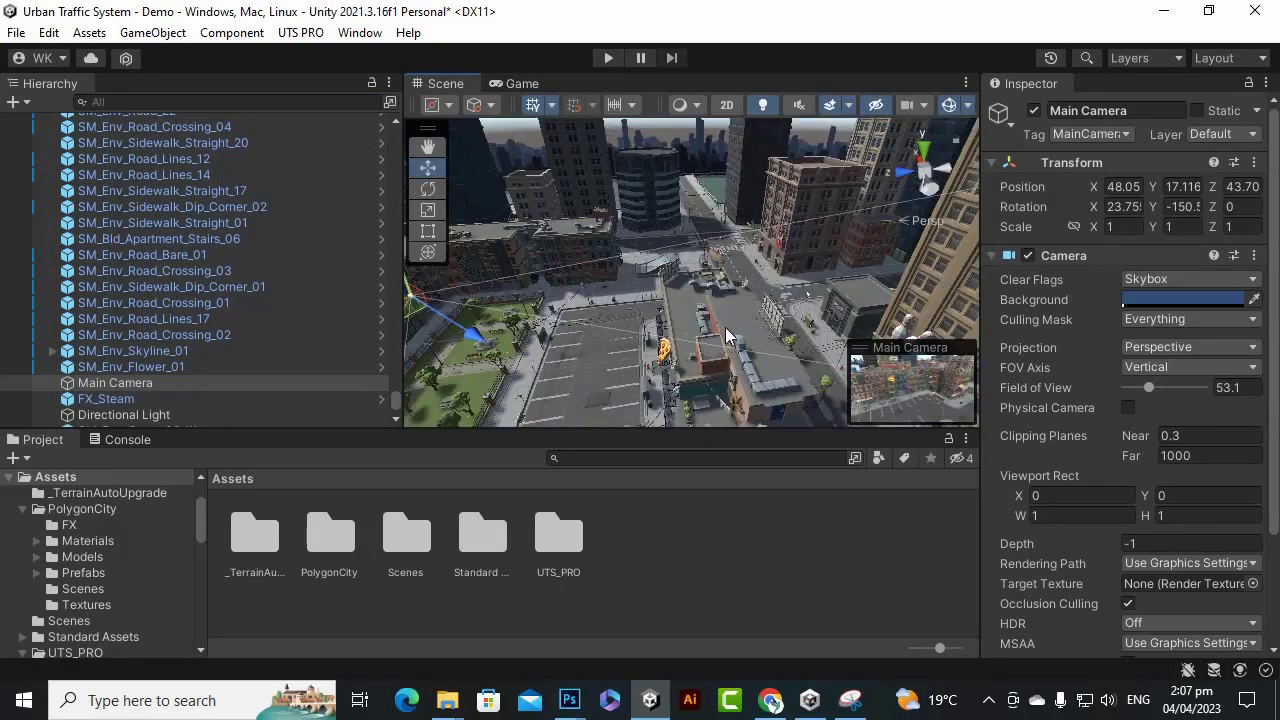
{"action": "left_click_drag", "start_coordinate": [694, 325], "coordinate": [884, 276], "text": "alt"}
{"action": "left_click_drag", "start_coordinate": [647, 368], "coordinate": [722, 339], "text": "alt"}
{"action": "right_click_drag", "start_coordinate": [716, 353], "coordinate": [759, 299]}
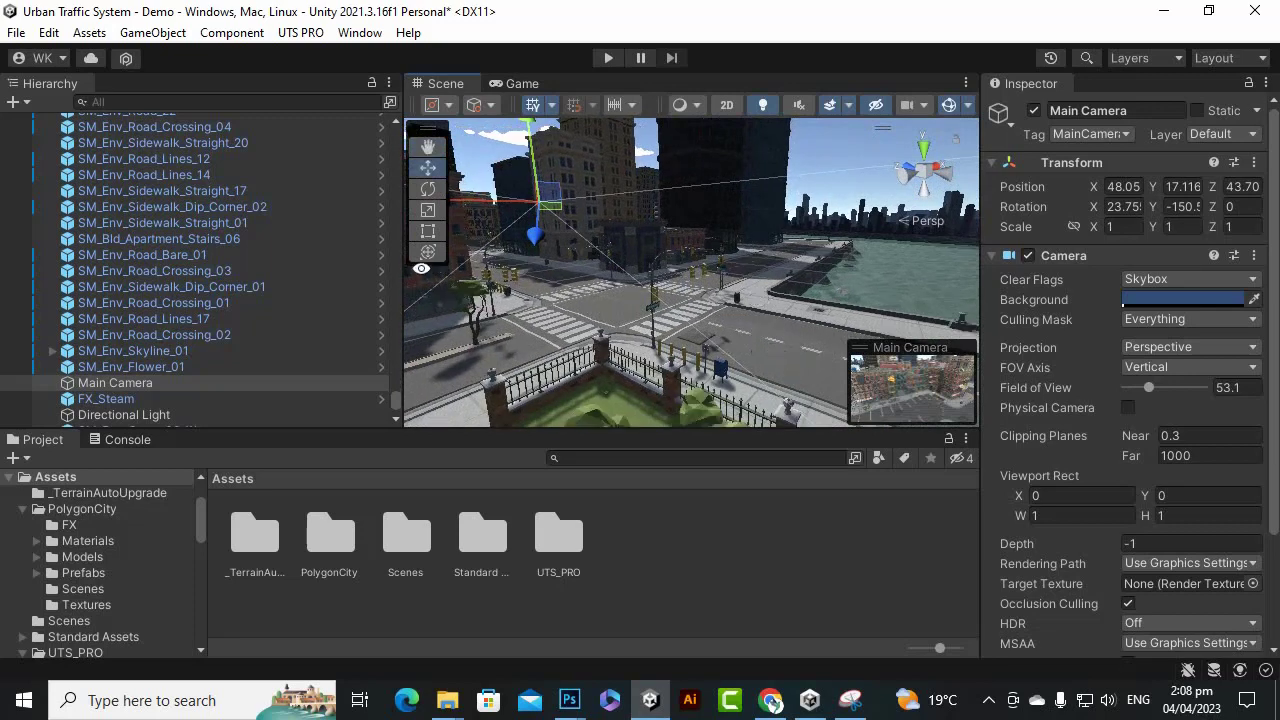
Align the Main Camera with the view via Ctrl+Shift+F and check the shot in play mode.
{"action": "left_click", "coordinate": [262, 385]}
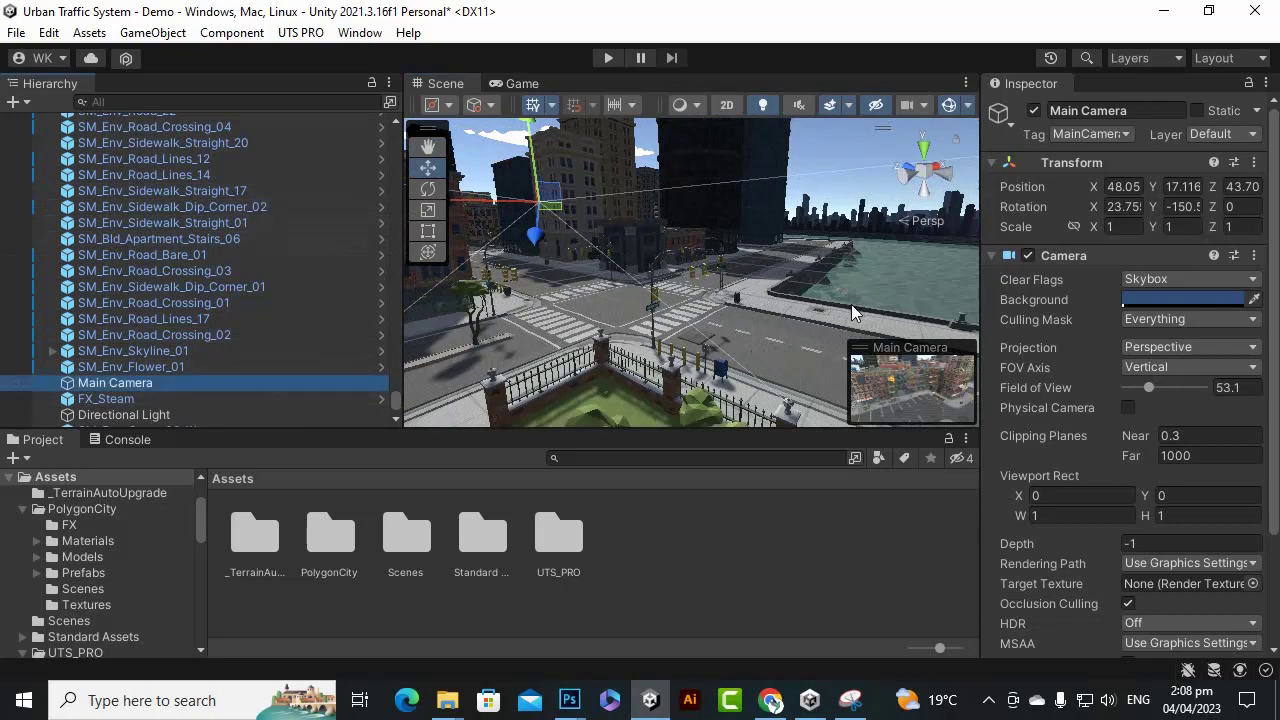
{"action": "key", "text": "shift"}
{"action": "key", "text": "ctrl+shift+f"}
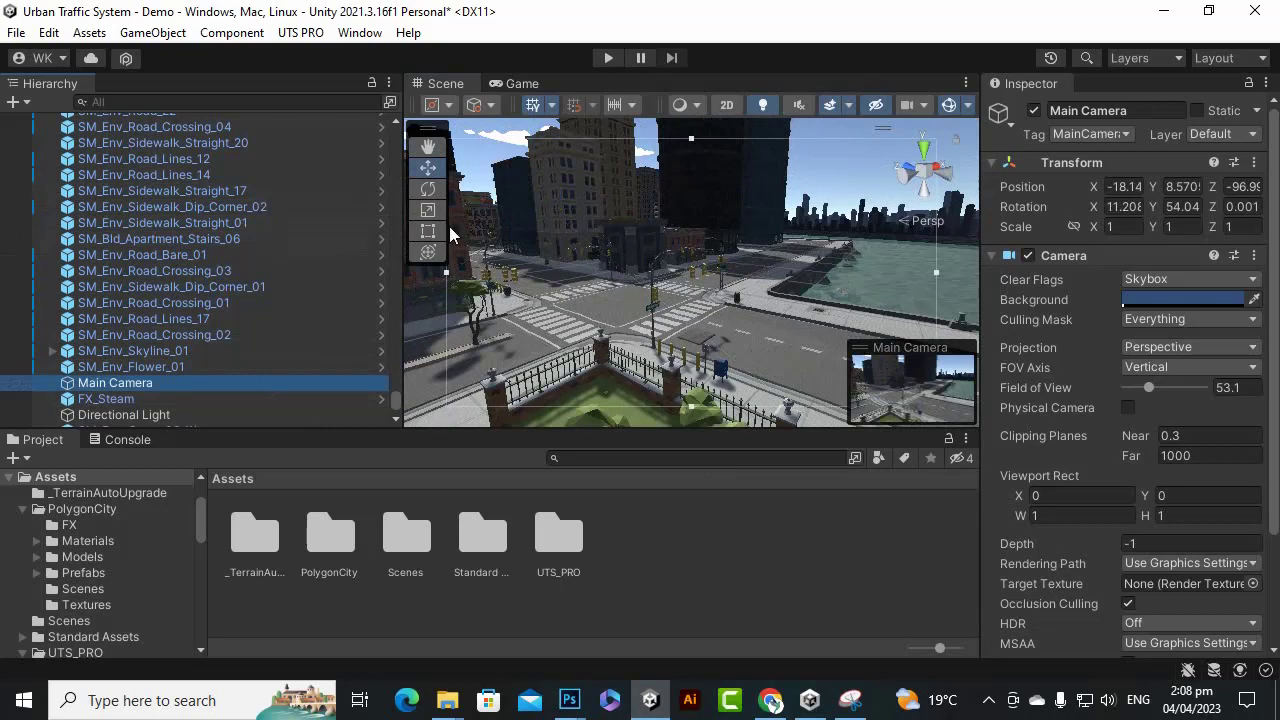
{"action": "left_click", "coordinate": [609, 58]}
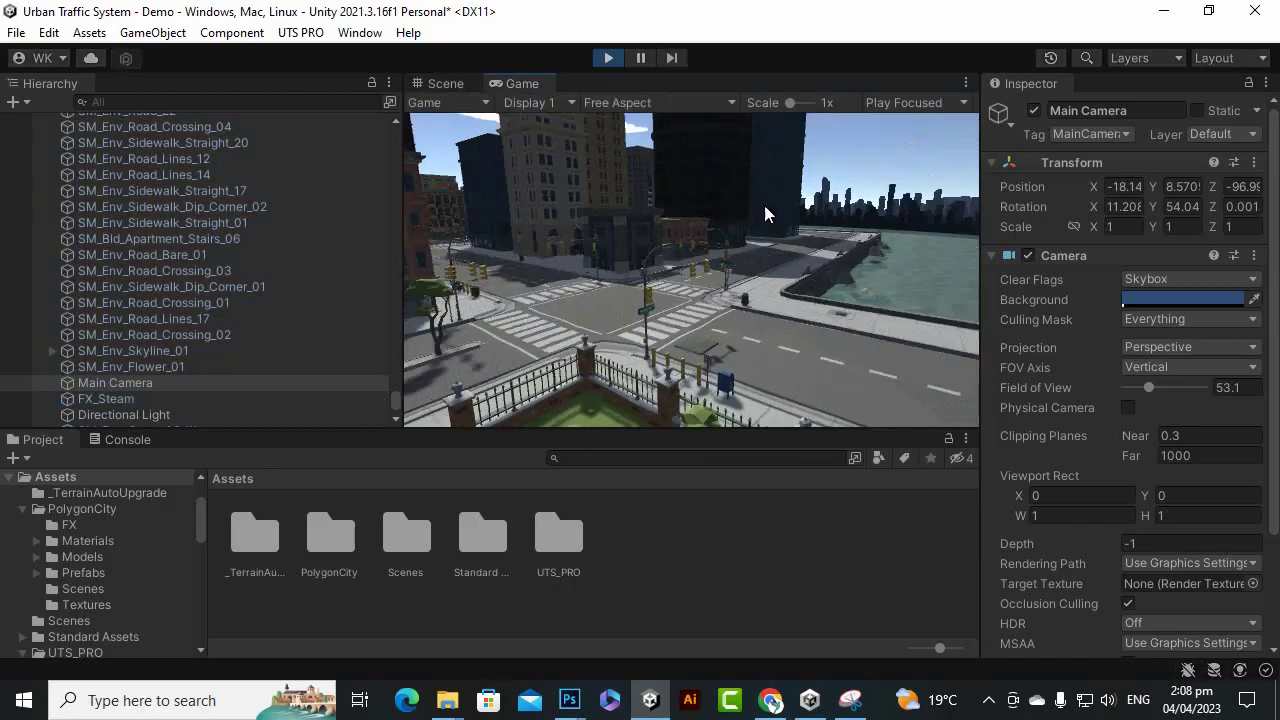
{"action": "left_click", "coordinate": [608, 58]}
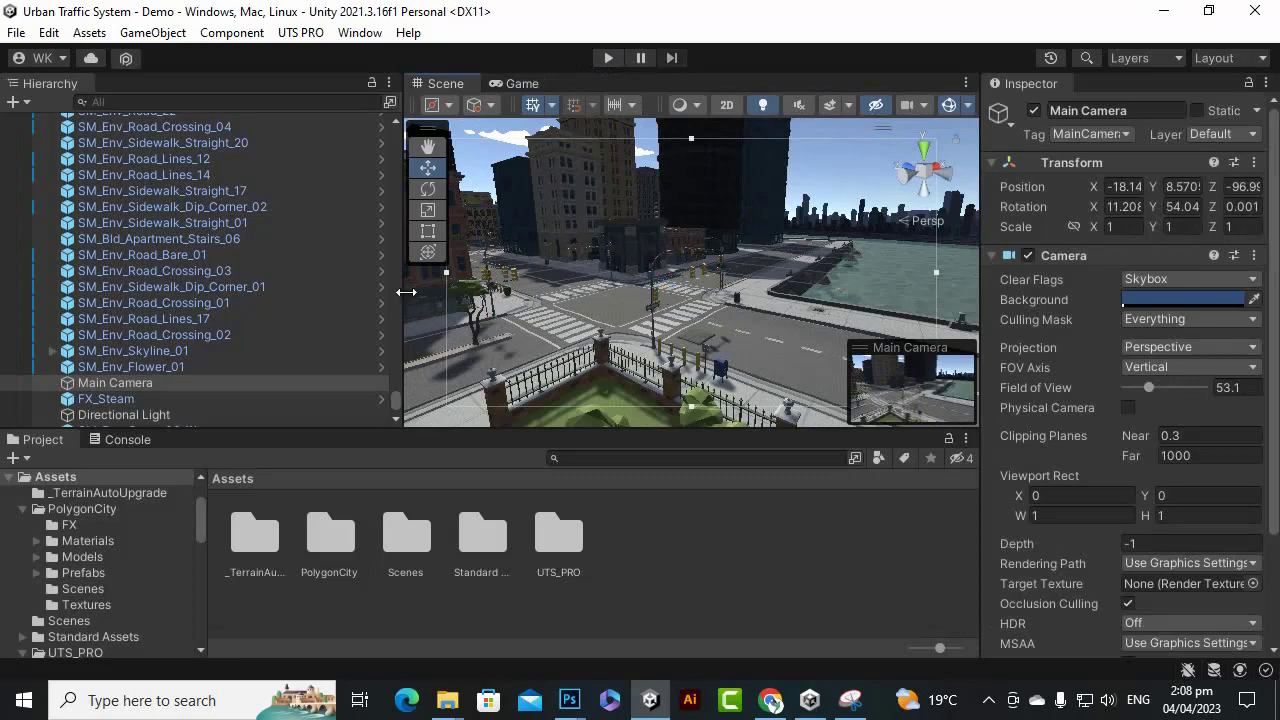
Widen the scene view and deselect the Main Camera.
{"action": "left_click_drag", "start_coordinate": [402, 291], "coordinate": [332, 302]}
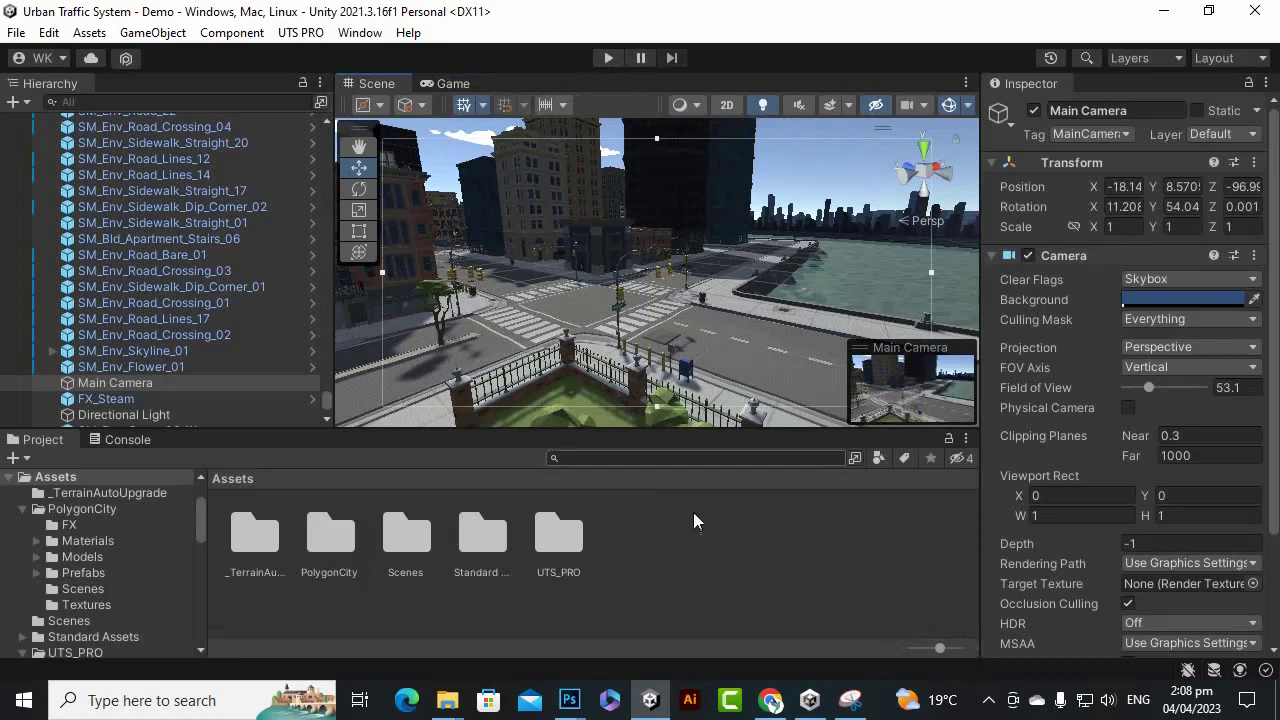
{"action": "left_click", "coordinate": [780, 554]}
{"action": "scroll", "coordinate": [164, 200], "scroll_direction": "up", "scroll_amount": 5}
{"action": "scroll", "coordinate": [166, 207], "scroll_direction": "up", "scroll_amount": 1}
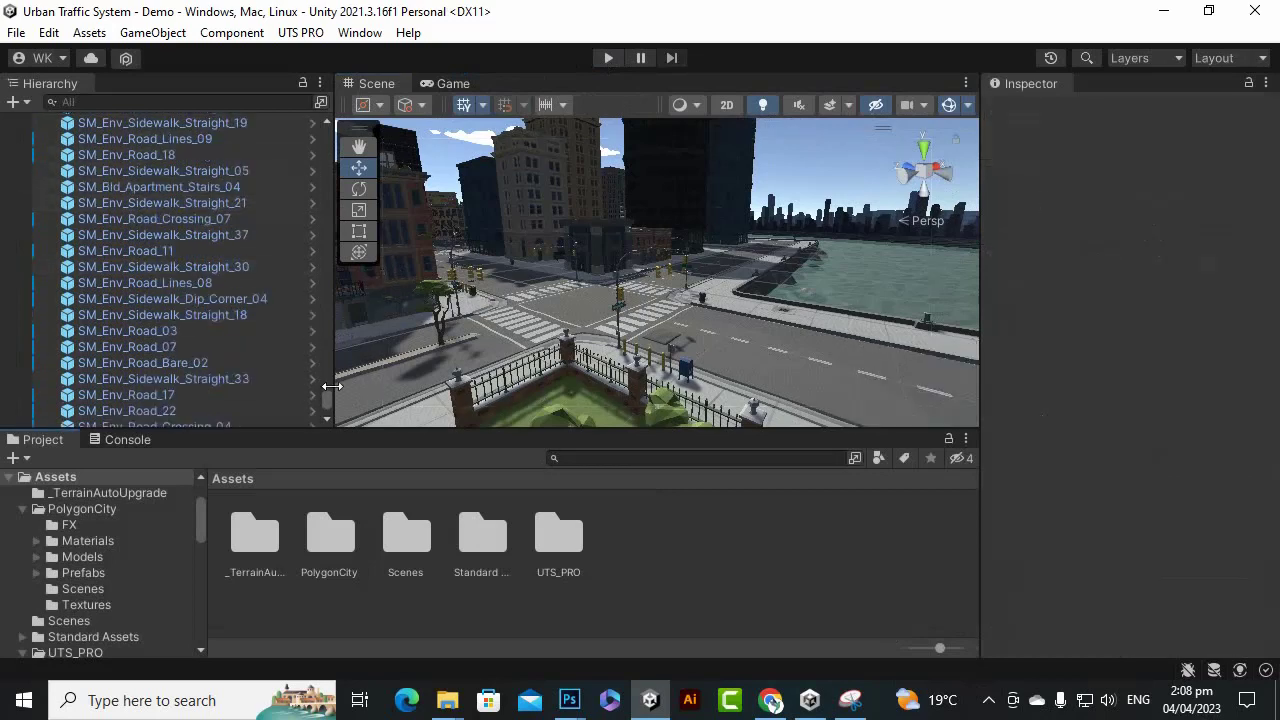
{"action": "left_click_drag", "start_coordinate": [329, 402], "coordinate": [323, 128]}
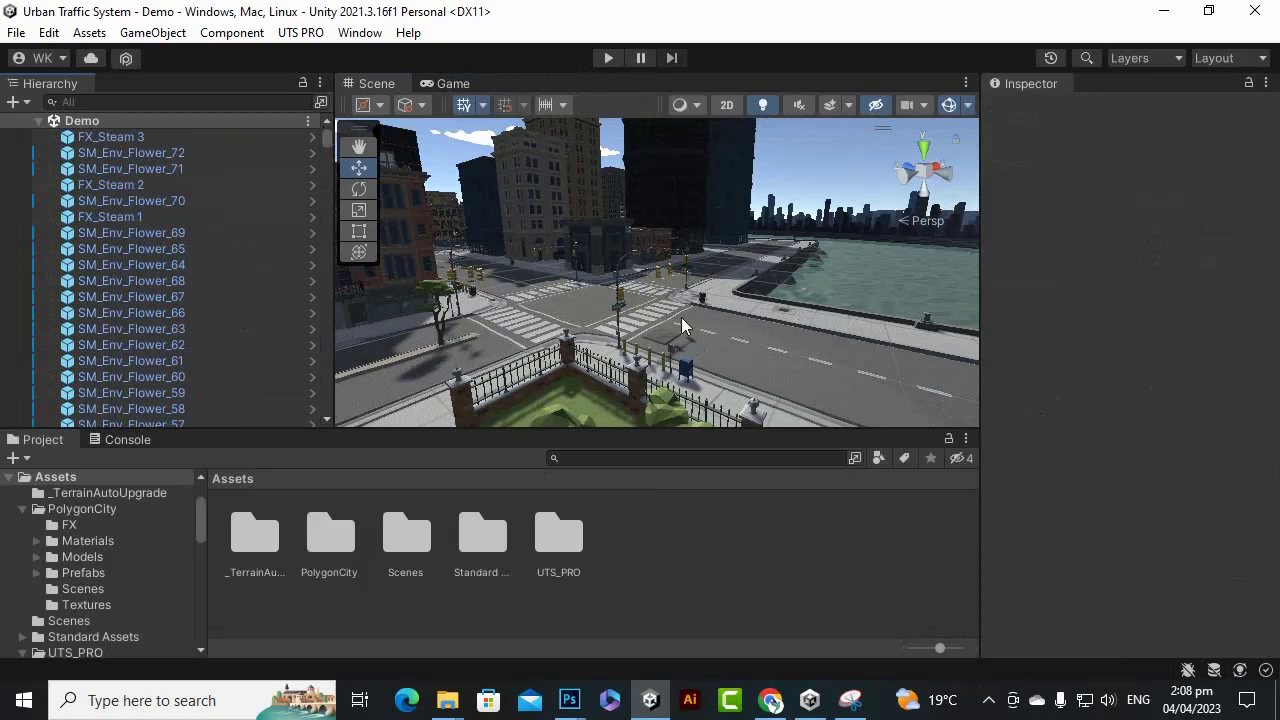
Look at the traffic system's creation menu, then dismiss it.
{"action": "left_click", "coordinate": [302, 33]}
{"action": "mouse_move", "coordinate": [323, 56]}
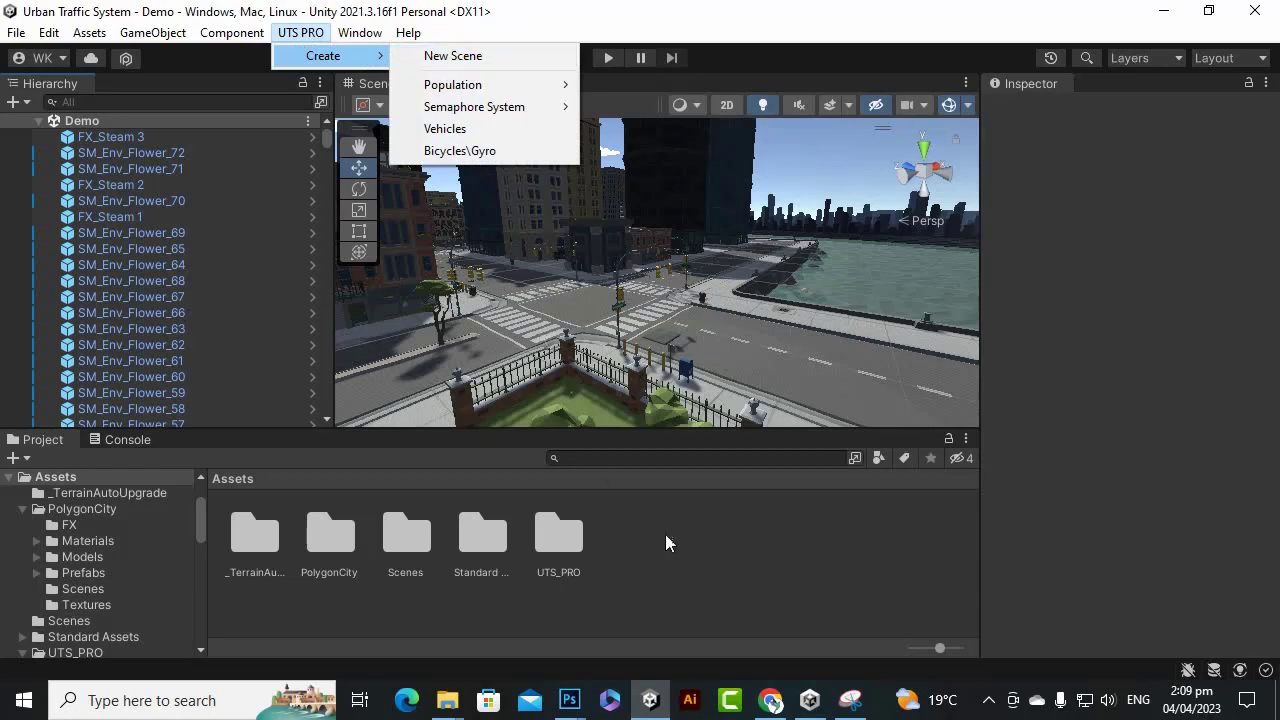
{"action": "left_click", "coordinate": [745, 569]}
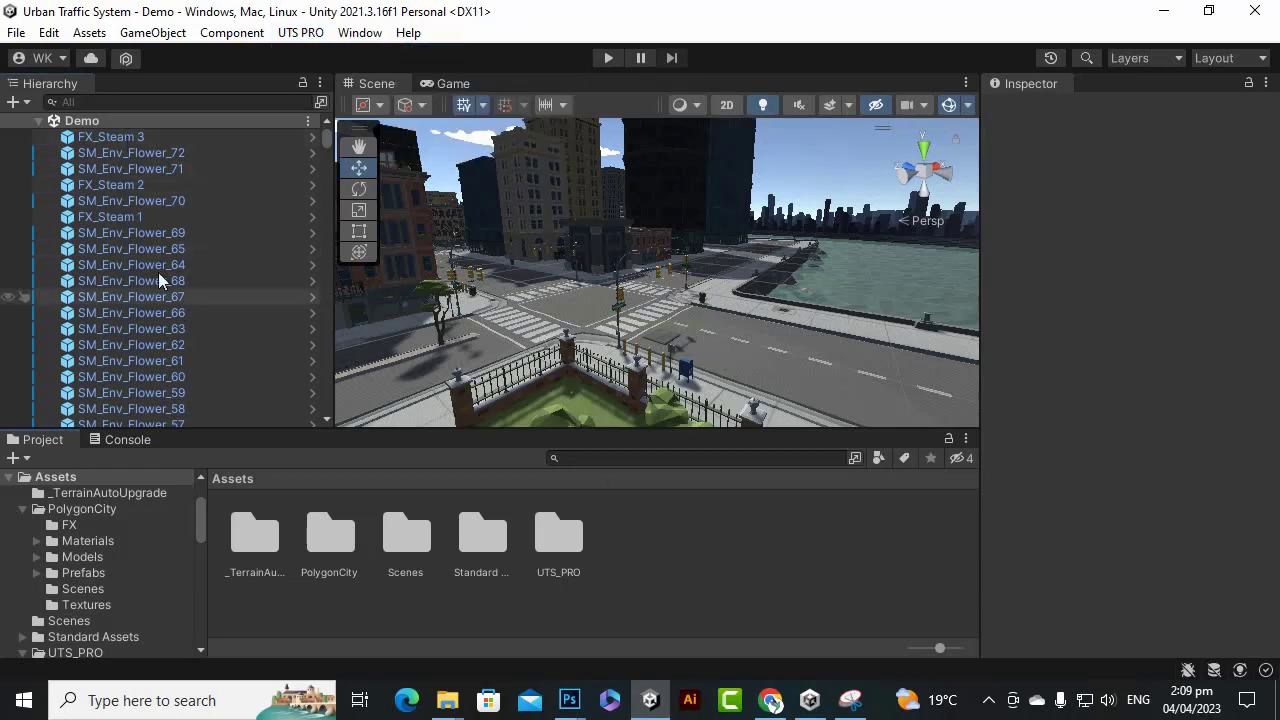
{"action": "scroll", "coordinate": [158, 272], "scroll_direction": "down", "scroll_amount": 5}
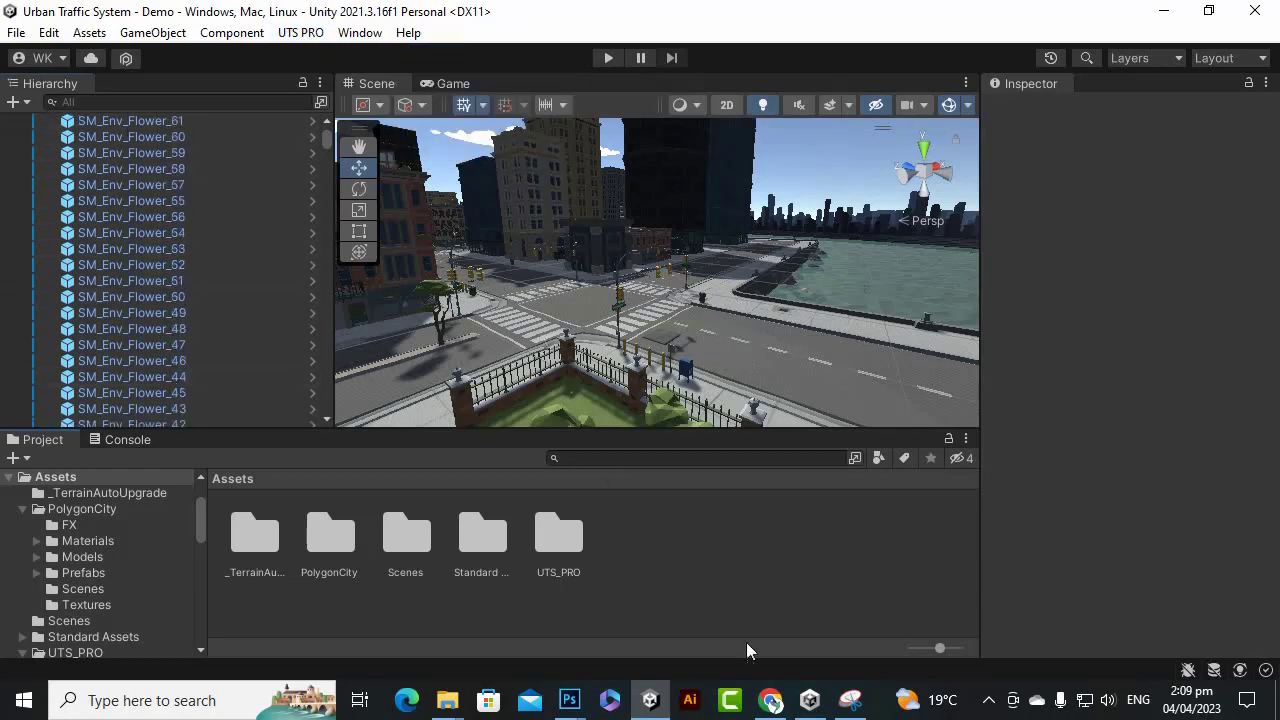
Create a folder named Prefab under Assets and open it.
{"action": "right_click", "coordinate": [690, 592]}
{"action": "mouse_move", "coordinate": [854, 77]}
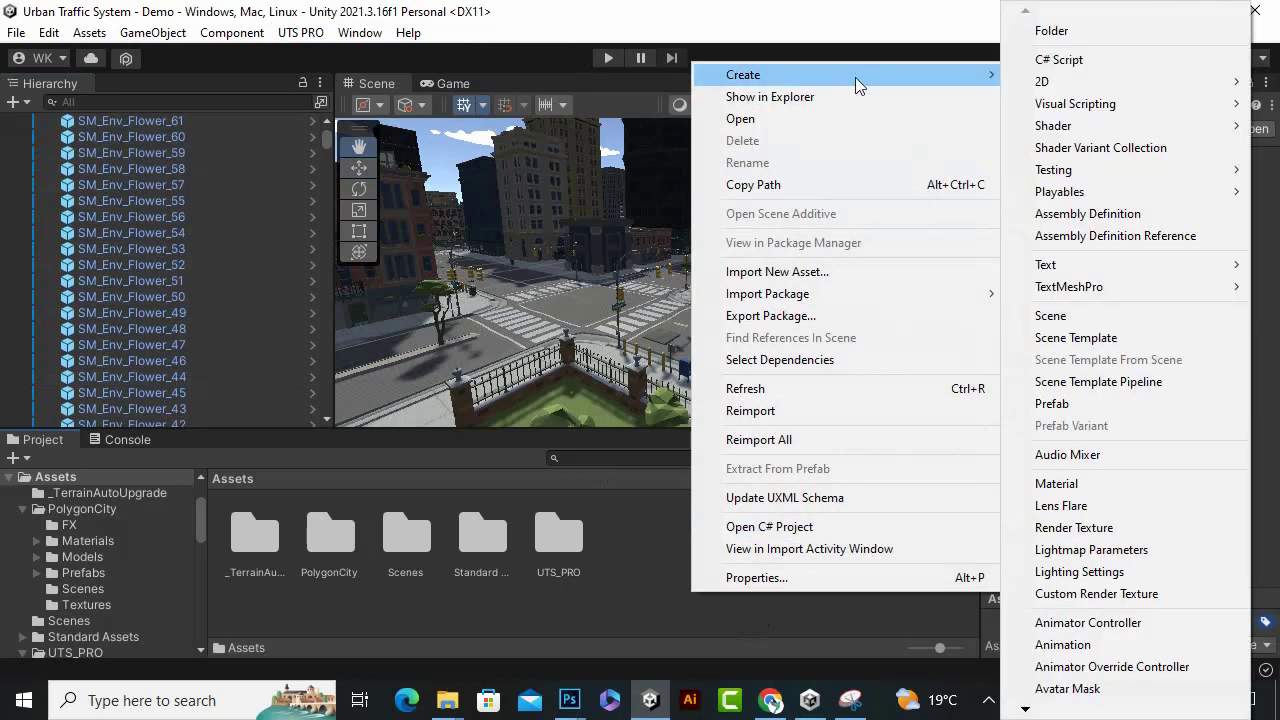
{"action": "left_click", "coordinate": [1093, 33]}
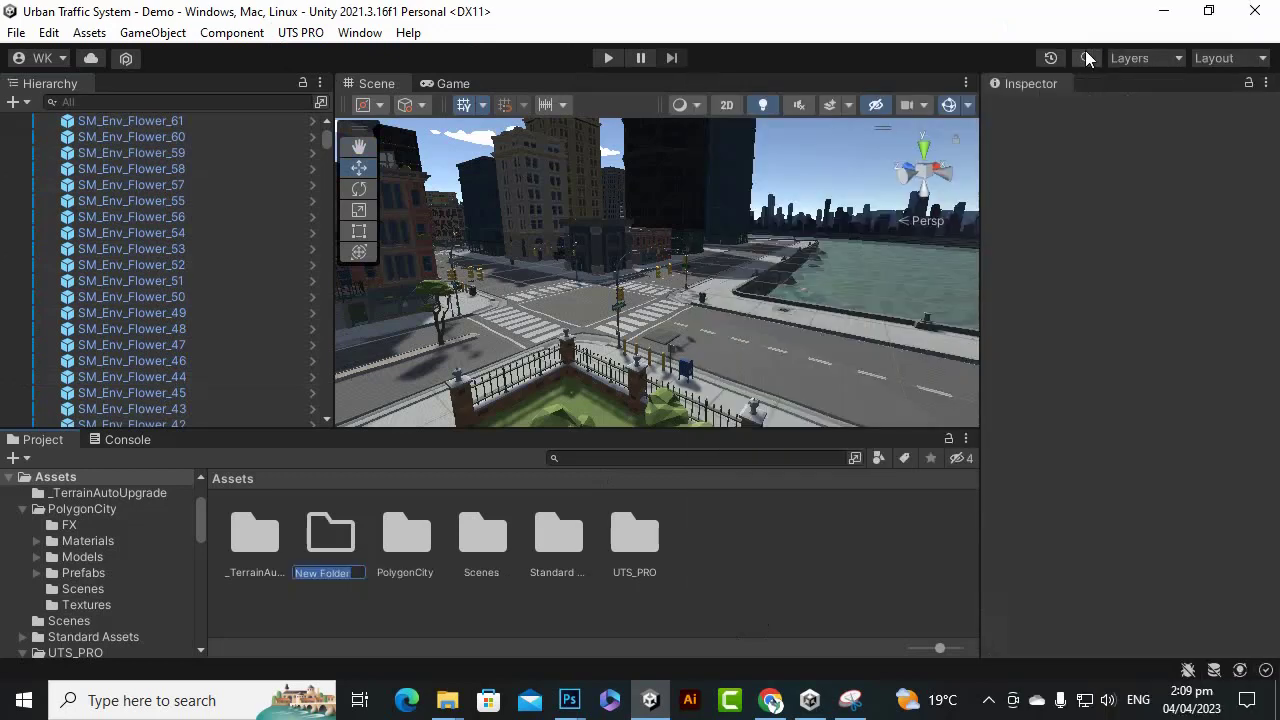
{"action": "type", "text": "Prefab"}
{"action": "key", "text": "Return"}
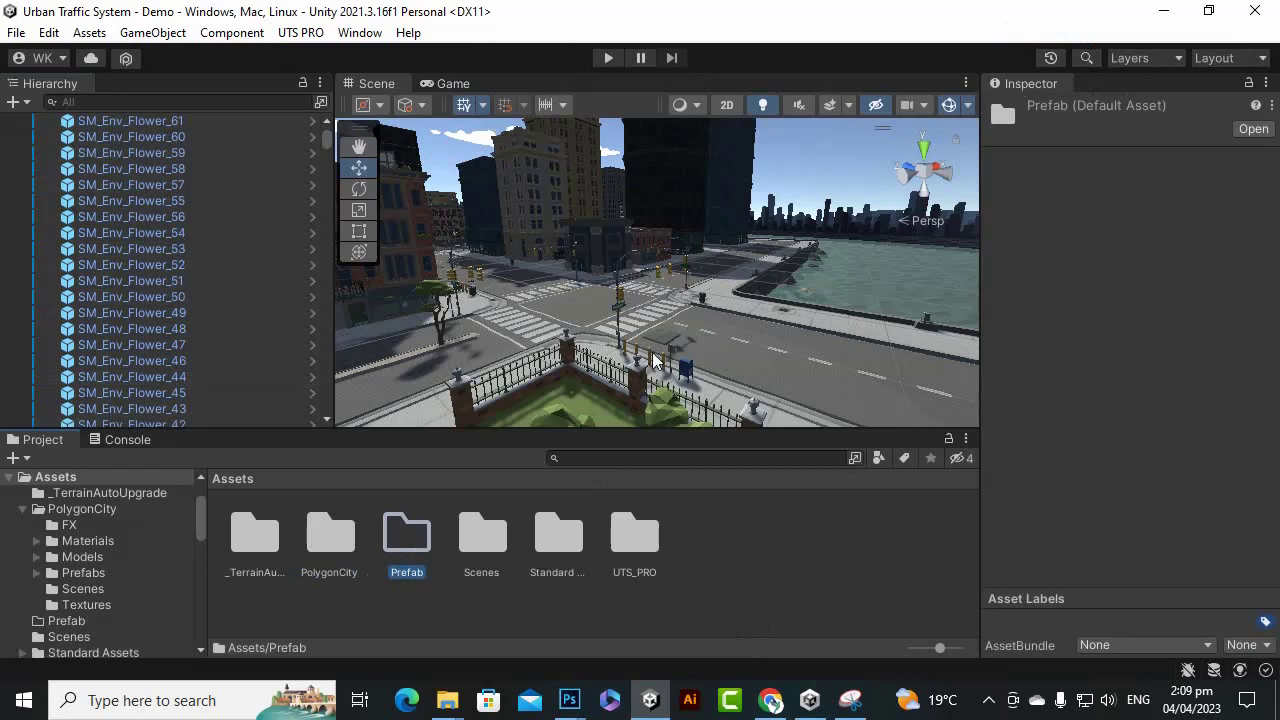
{"action": "key", "text": "Return"}
{"action": "scroll", "coordinate": [205, 180], "scroll_direction": "up", "scroll_amount": 4}
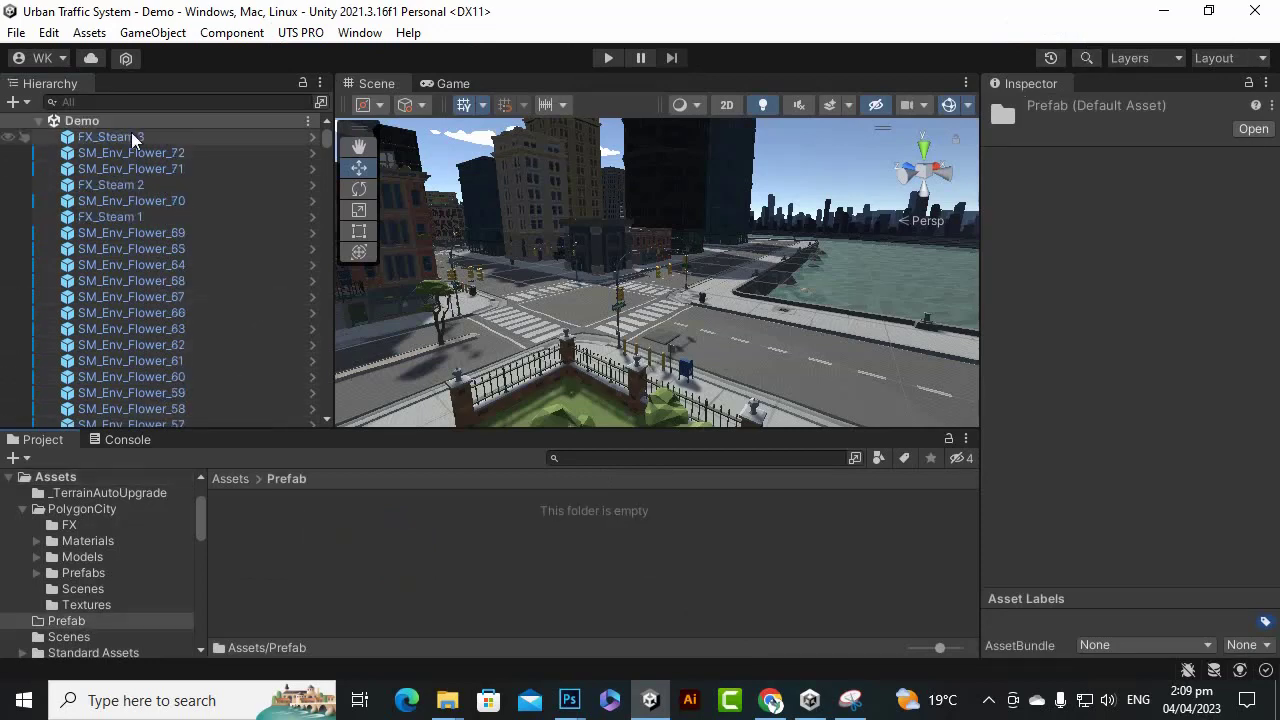
Add a new empty GameObject to the scene and name it City.
{"action": "left_click", "coordinate": [13, 102]}
{"action": "left_click", "coordinate": [45, 123]}
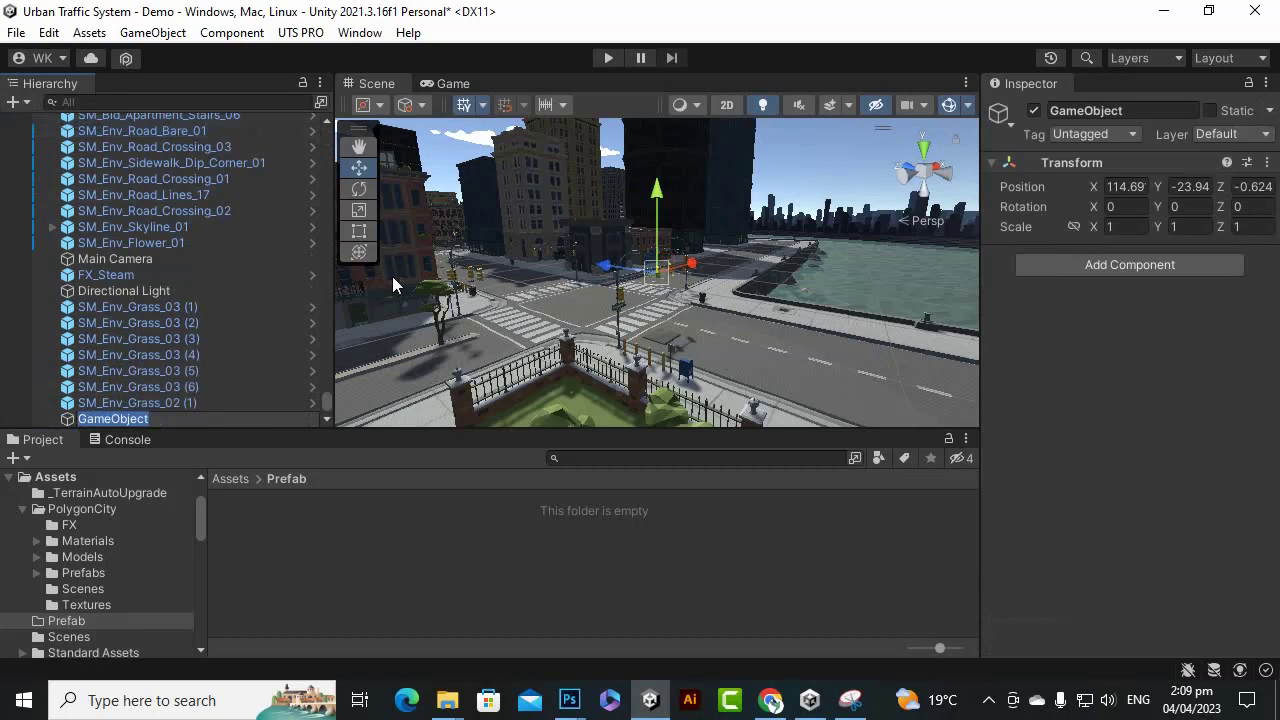
{"action": "type", "text": "Cl"}
{"action": "key", "text": "Return"}
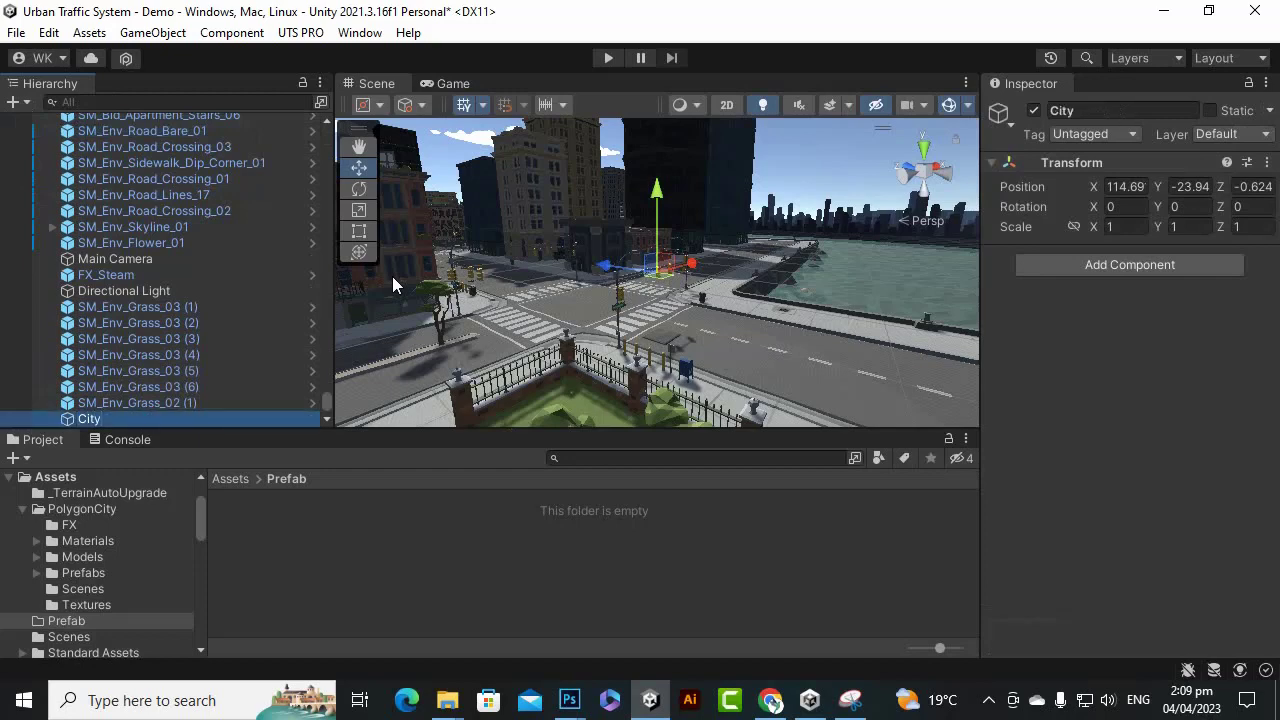
Delete the Main Camera and the Directional Light from the Hierarchy.
{"action": "left_click", "coordinate": [171, 402]}
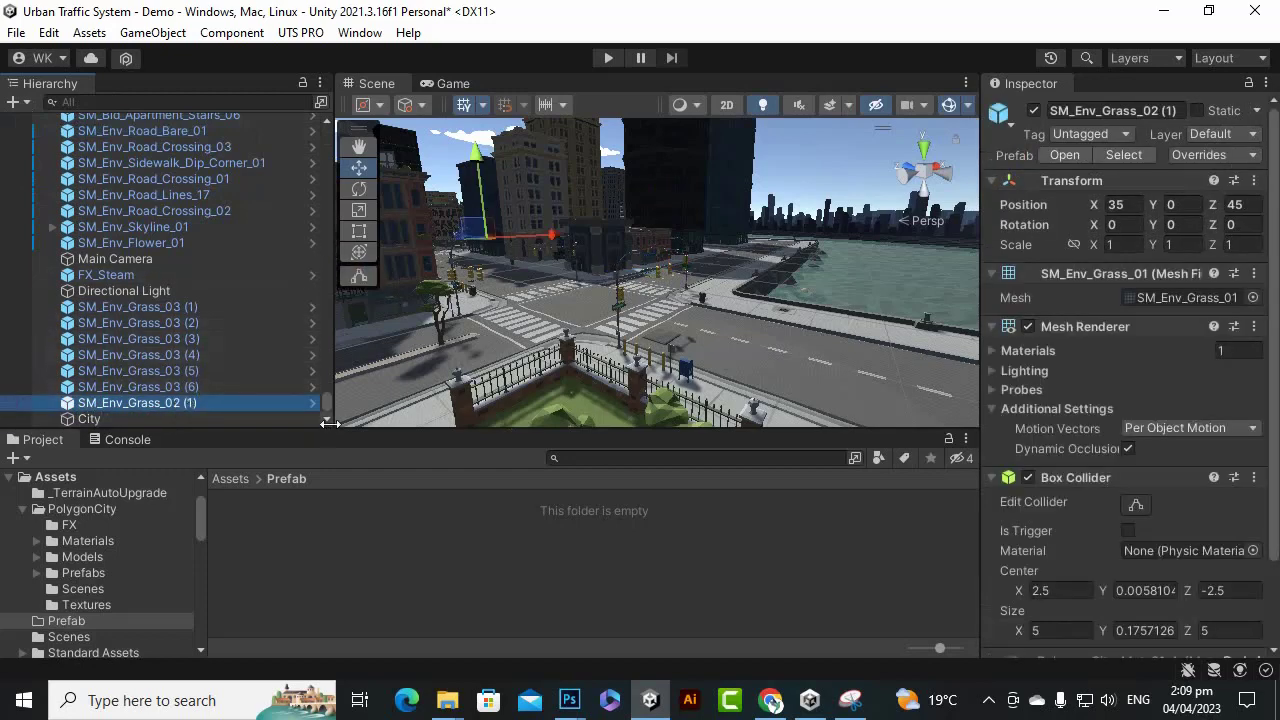
{"action": "left_click", "coordinate": [176, 260]}
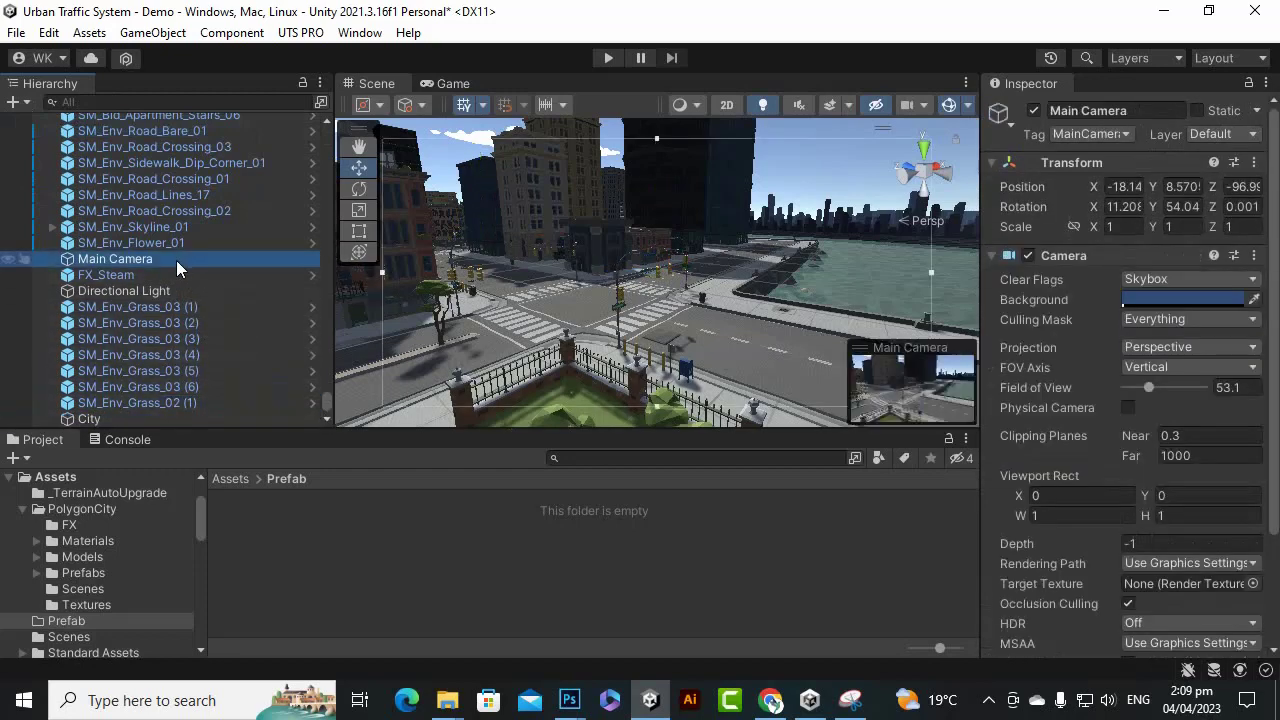
{"action": "key", "text": "Delete"}
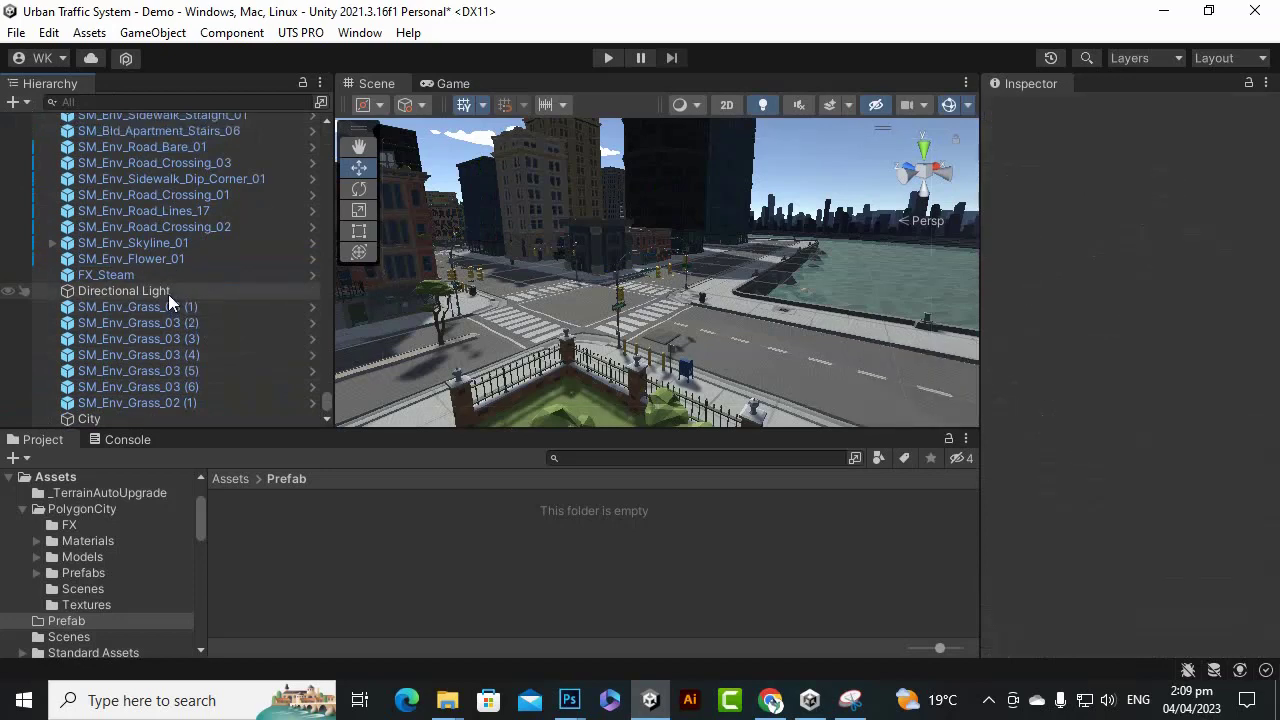
{"action": "left_click", "coordinate": [168, 292]}
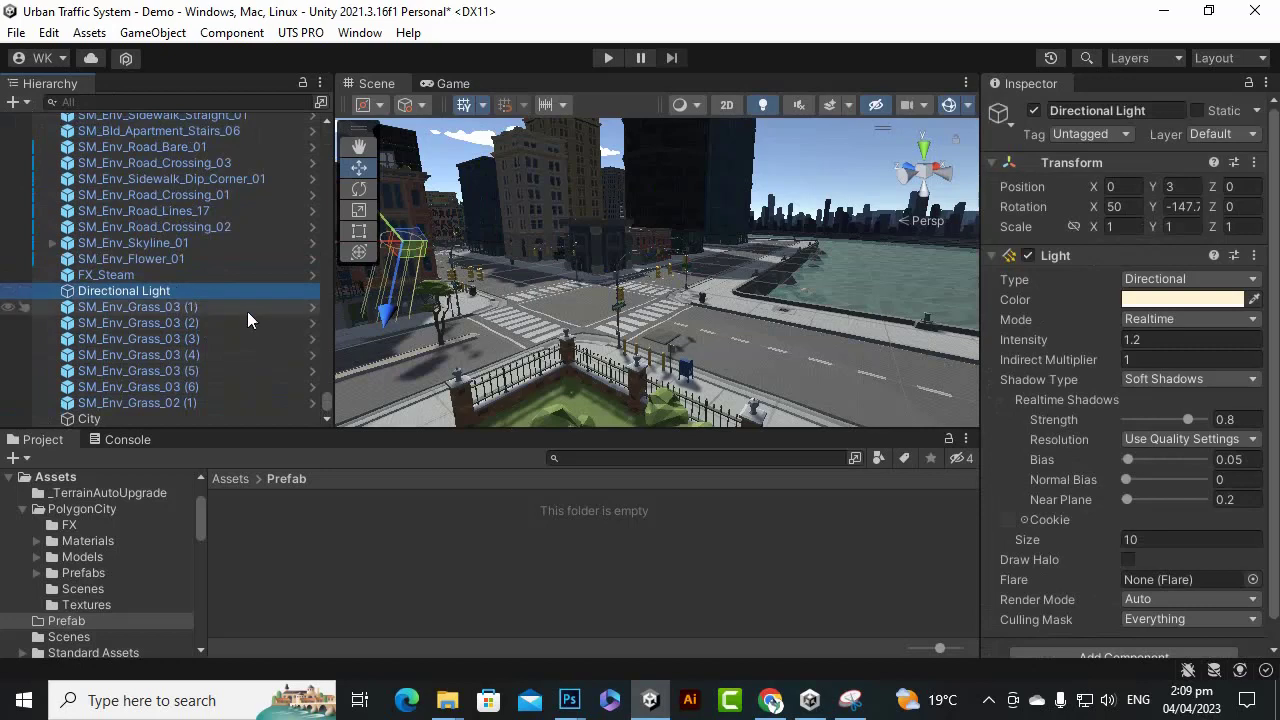
{"action": "key", "text": "Delete"}
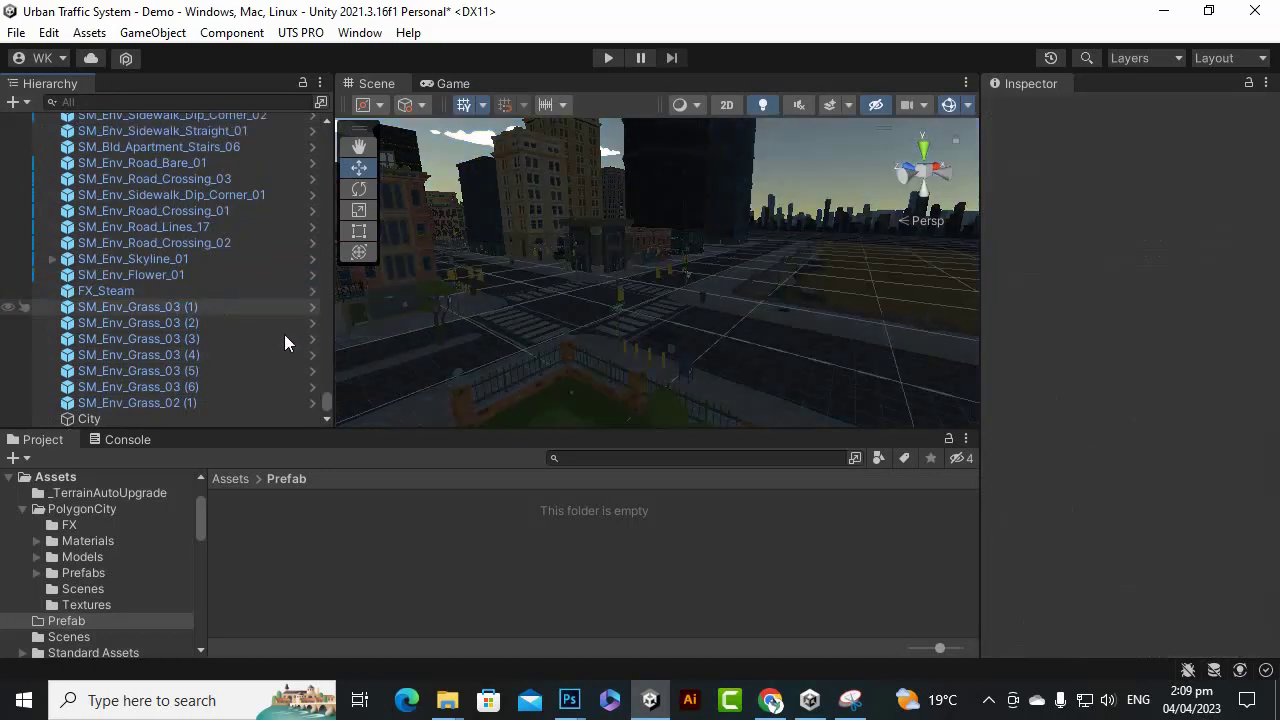
Select every scene object from FX_Steam 3 to the end and parent them under City.
{"action": "left_click_drag", "start_coordinate": [326, 407], "coordinate": [321, 113]}
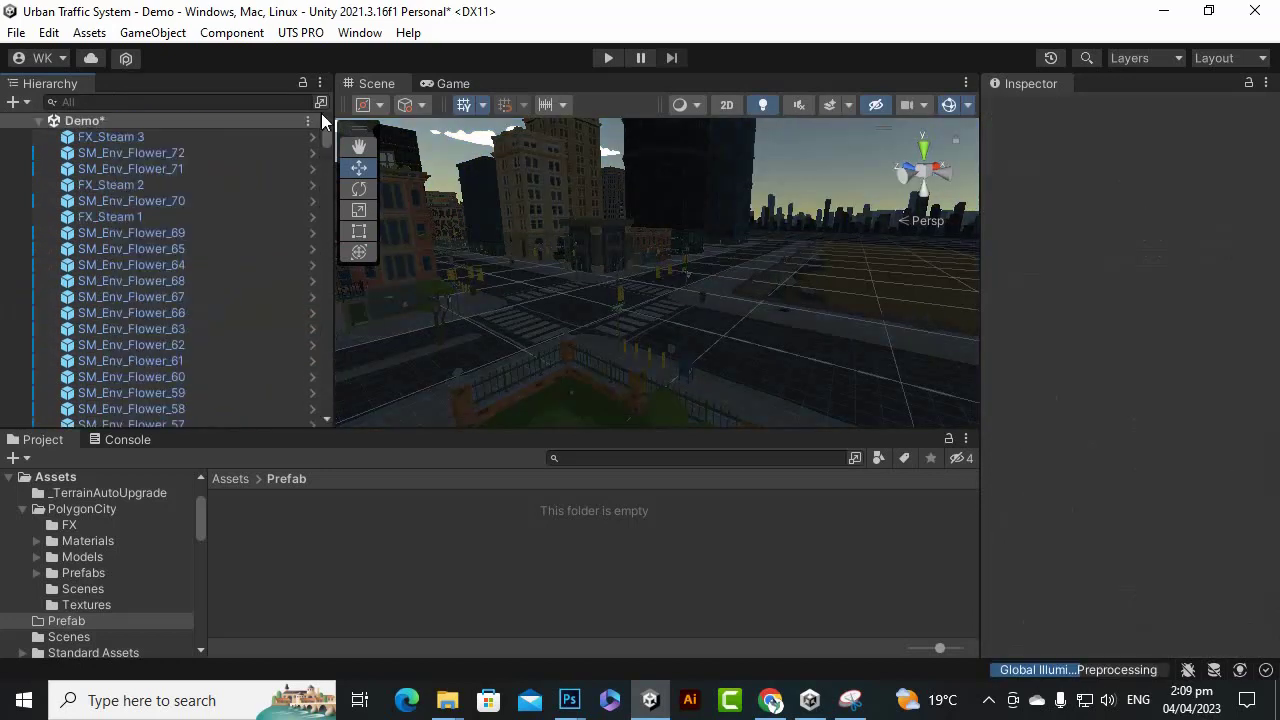
{"action": "left_click", "coordinate": [197, 138]}
{"action": "scroll", "coordinate": [240, 260], "scroll_direction": "down", "scroll_amount": 8}
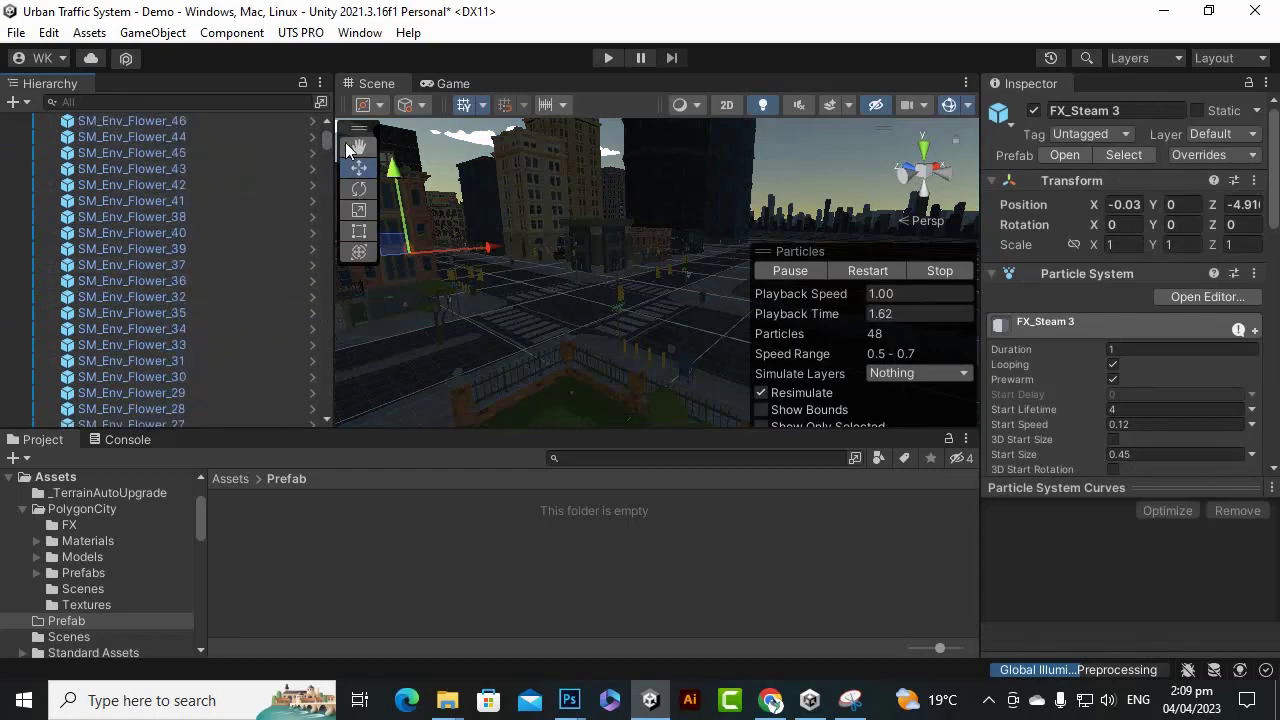
{"action": "left_click_drag", "start_coordinate": [327, 141], "coordinate": [337, 407]}
{"action": "left_click", "coordinate": [157, 414], "text": "shift"}
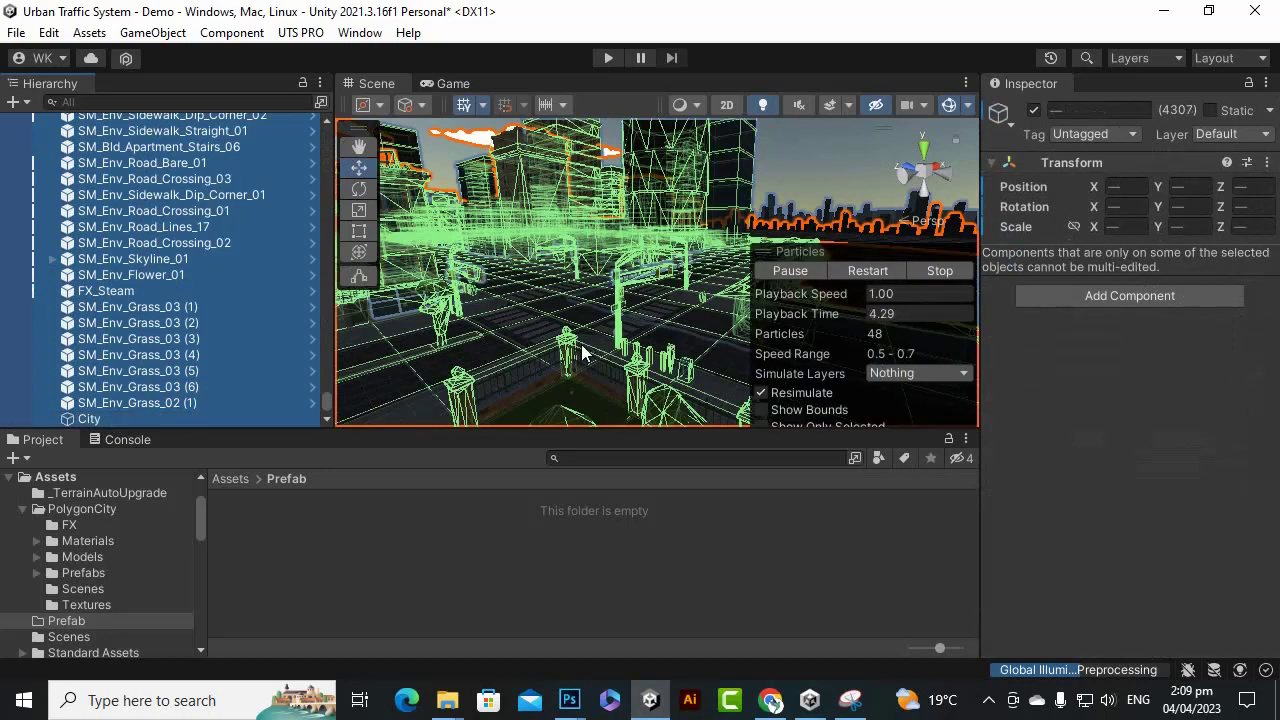
{"action": "scroll", "coordinate": [656, 320], "scroll_direction": "down", "scroll_amount": 3}
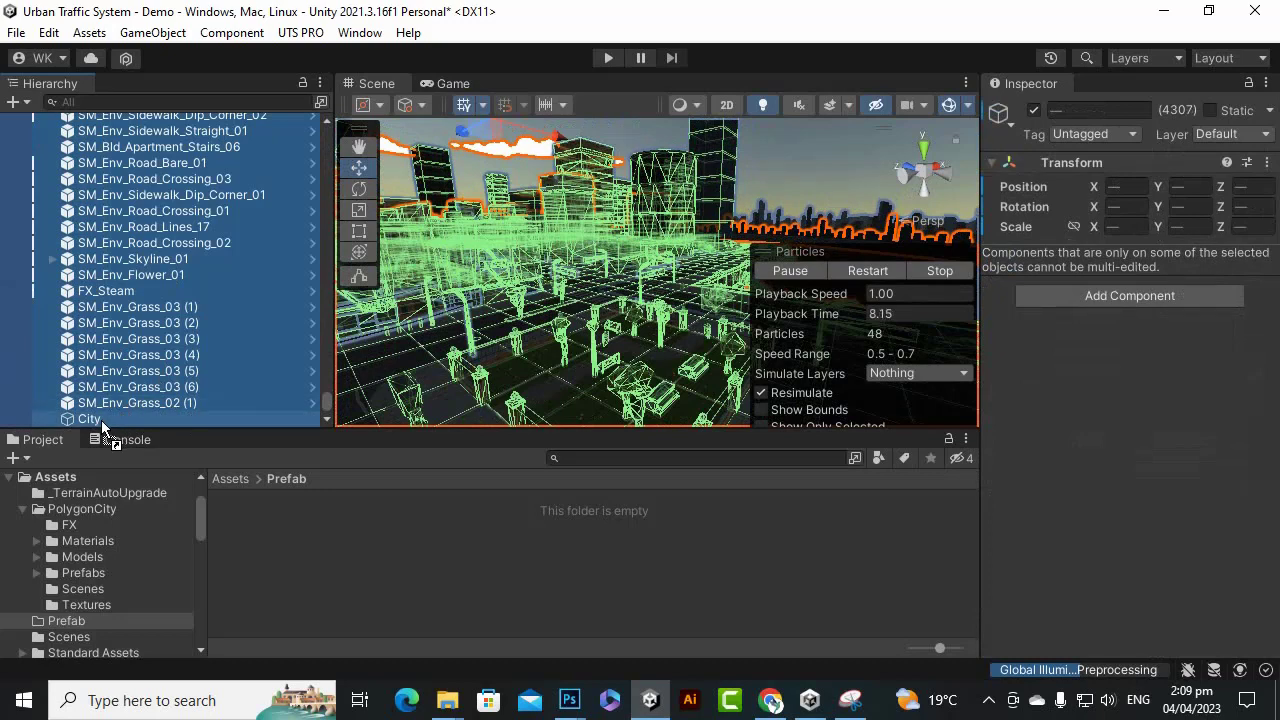
{"action": "left_click_drag", "start_coordinate": [101, 424], "coordinate": [105, 424]}
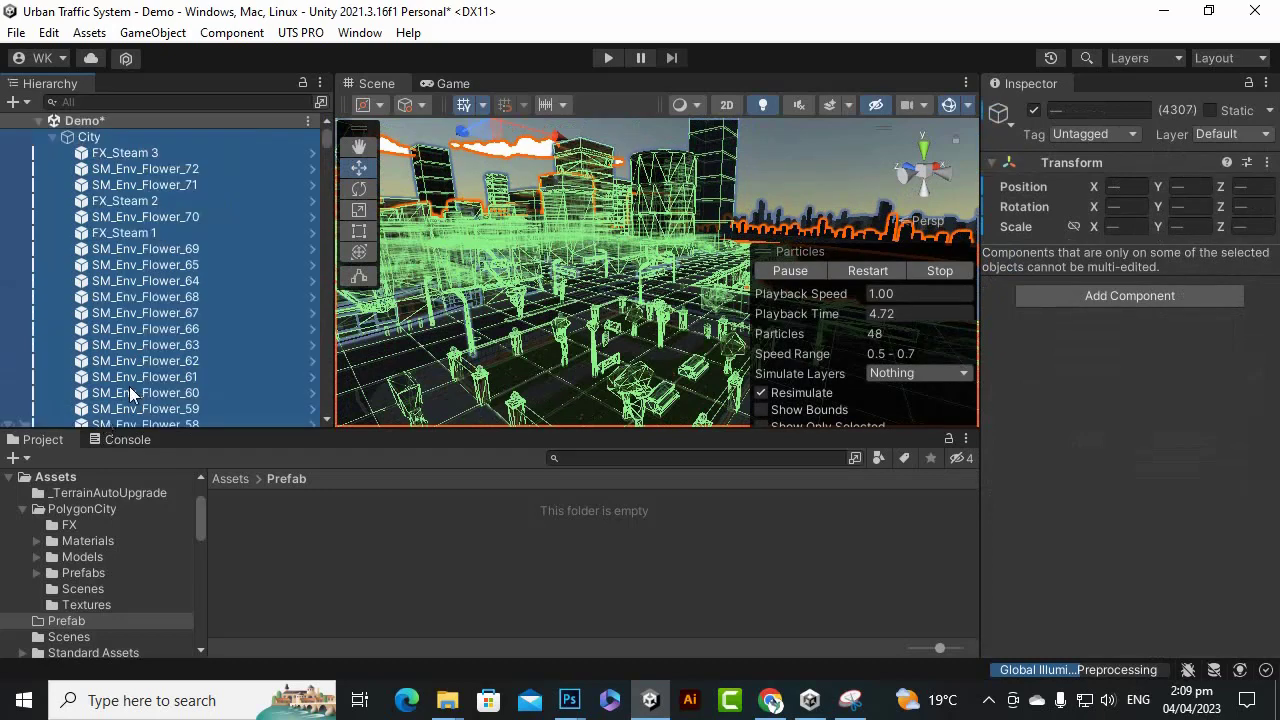
Collapse City and save it as a prefab in the Prefab folder.
{"action": "left_click", "coordinate": [100, 137]}
{"action": "left_click", "coordinate": [55, 137]}
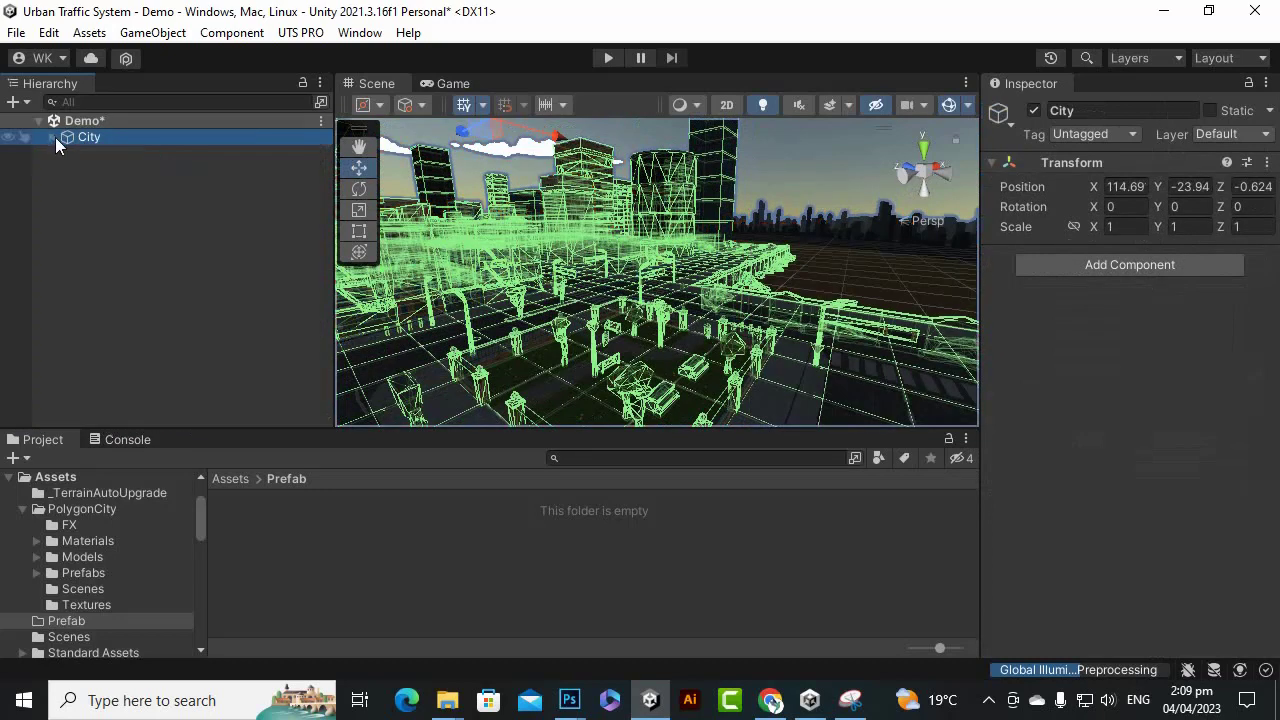
{"action": "left_click_drag", "start_coordinate": [95, 137], "coordinate": [383, 521]}
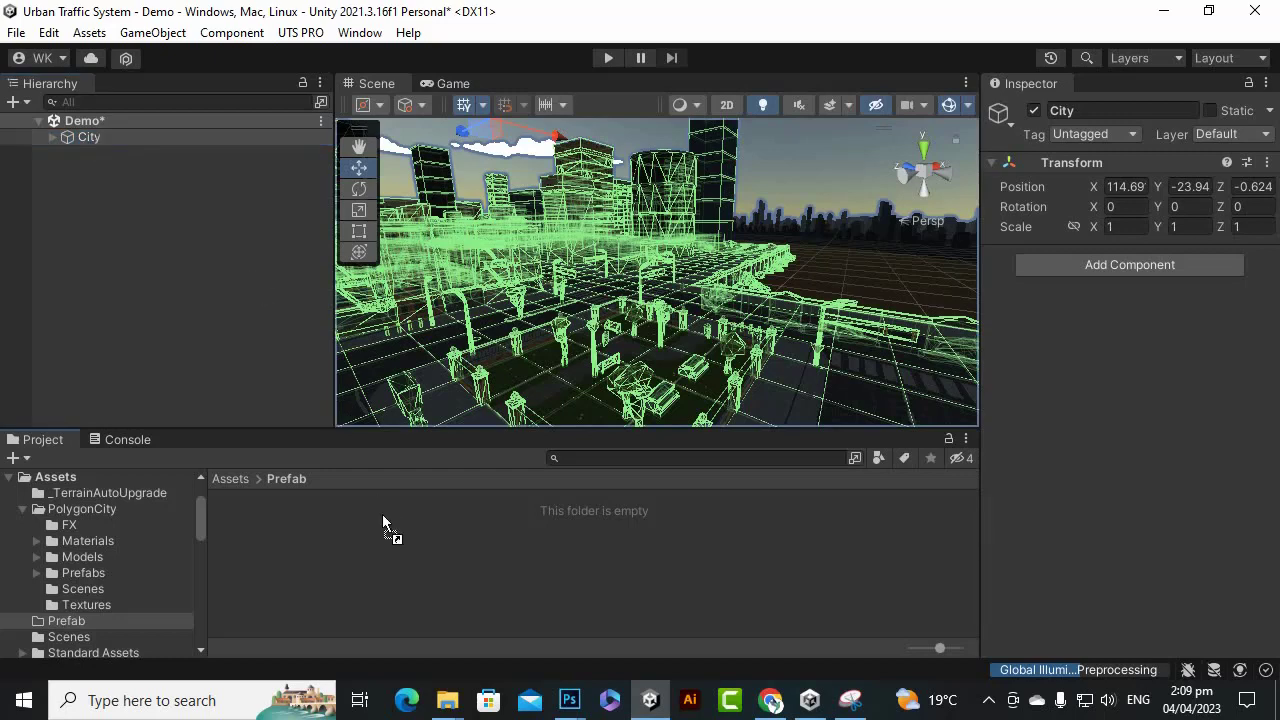
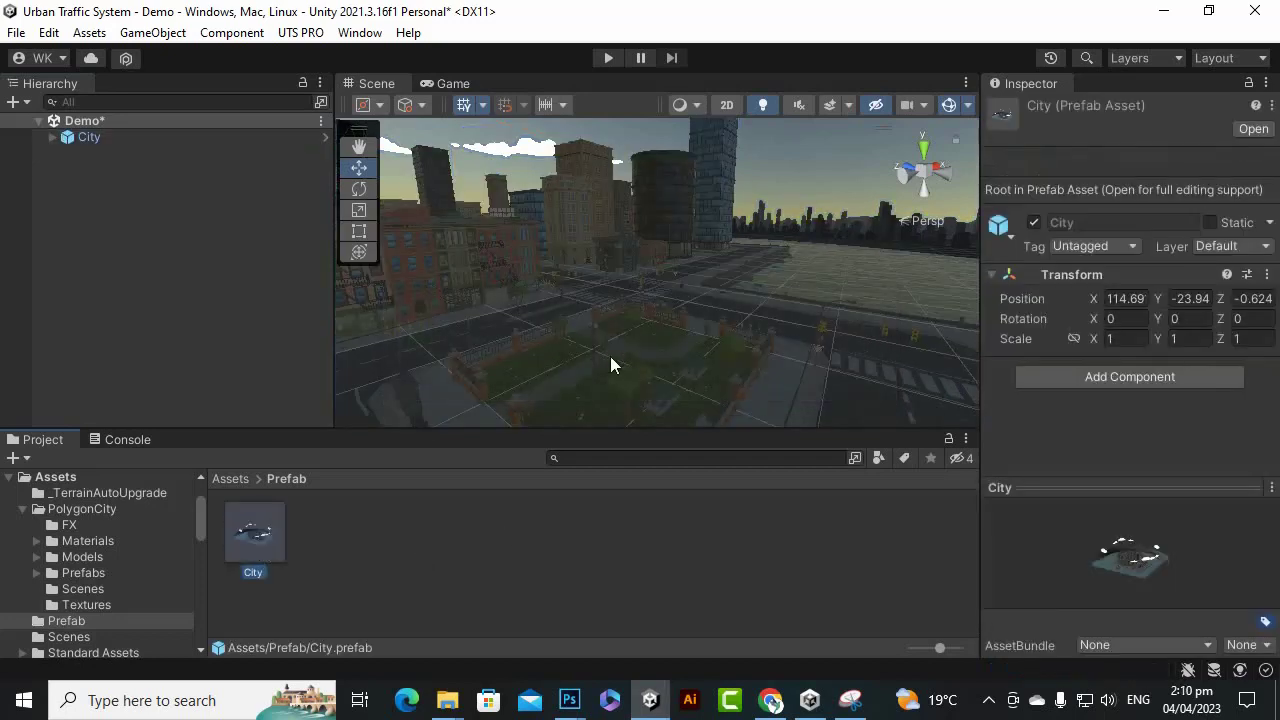
Drag a second City prefab into the scene, then undo it to remove the duplicate.
{"action": "scroll", "coordinate": [608, 358], "scroll_direction": "down", "scroll_amount": 4}
{"action": "left_click_drag", "start_coordinate": [274, 539], "coordinate": [613, 371]}
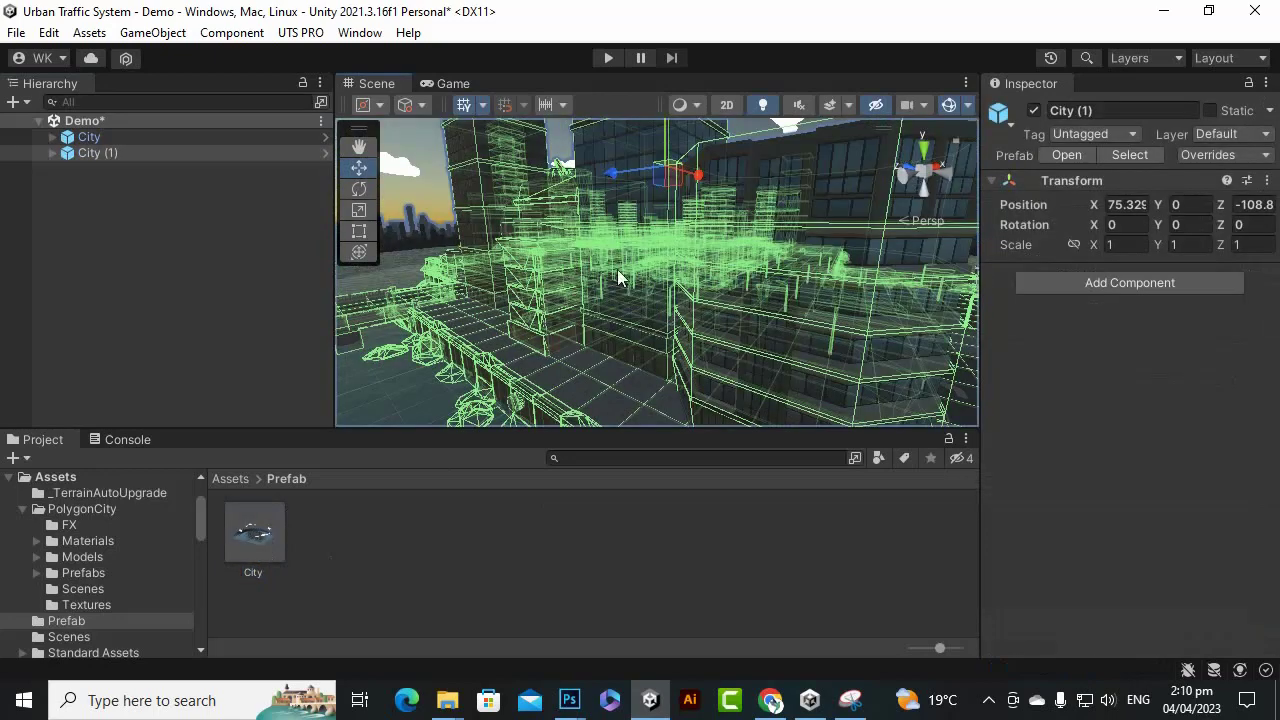
{"action": "key", "text": "ctrl+z"}
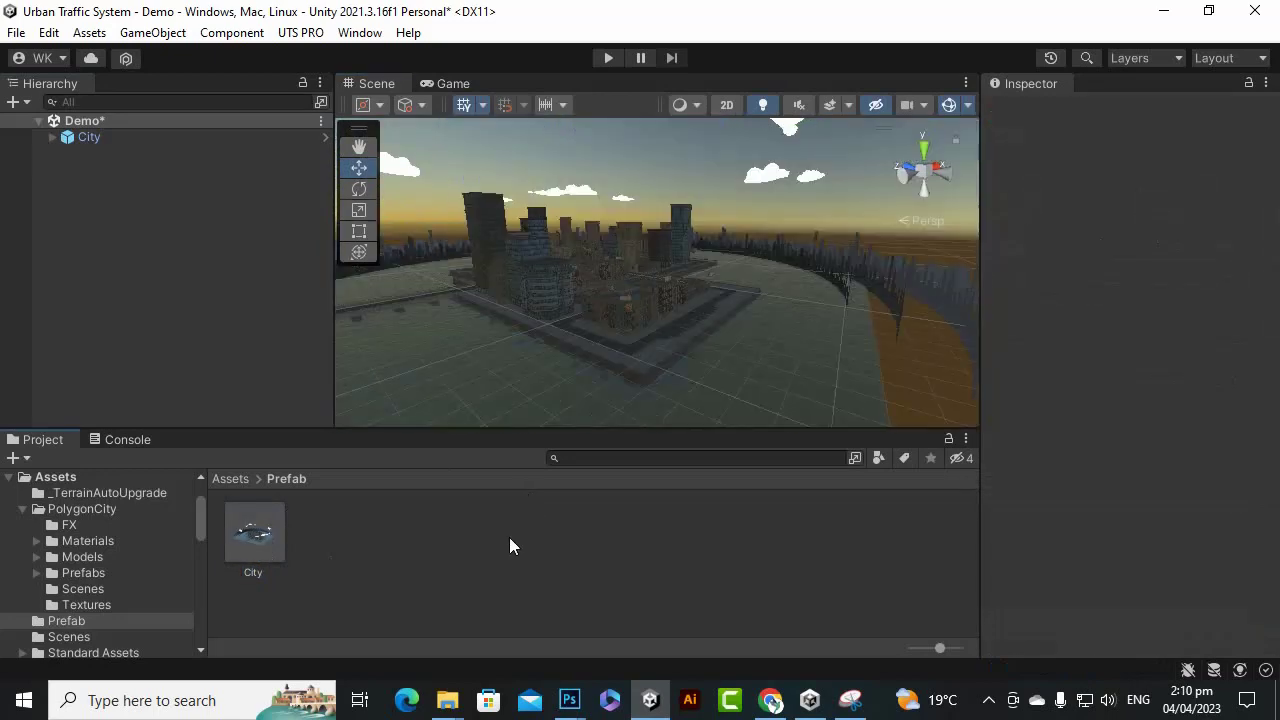
Return to the Assets root folder and save the Demo scene.
{"action": "left_click", "coordinate": [233, 478]}
{"action": "scroll", "coordinate": [750, 267], "scroll_direction": "down", "scroll_amount": 3}
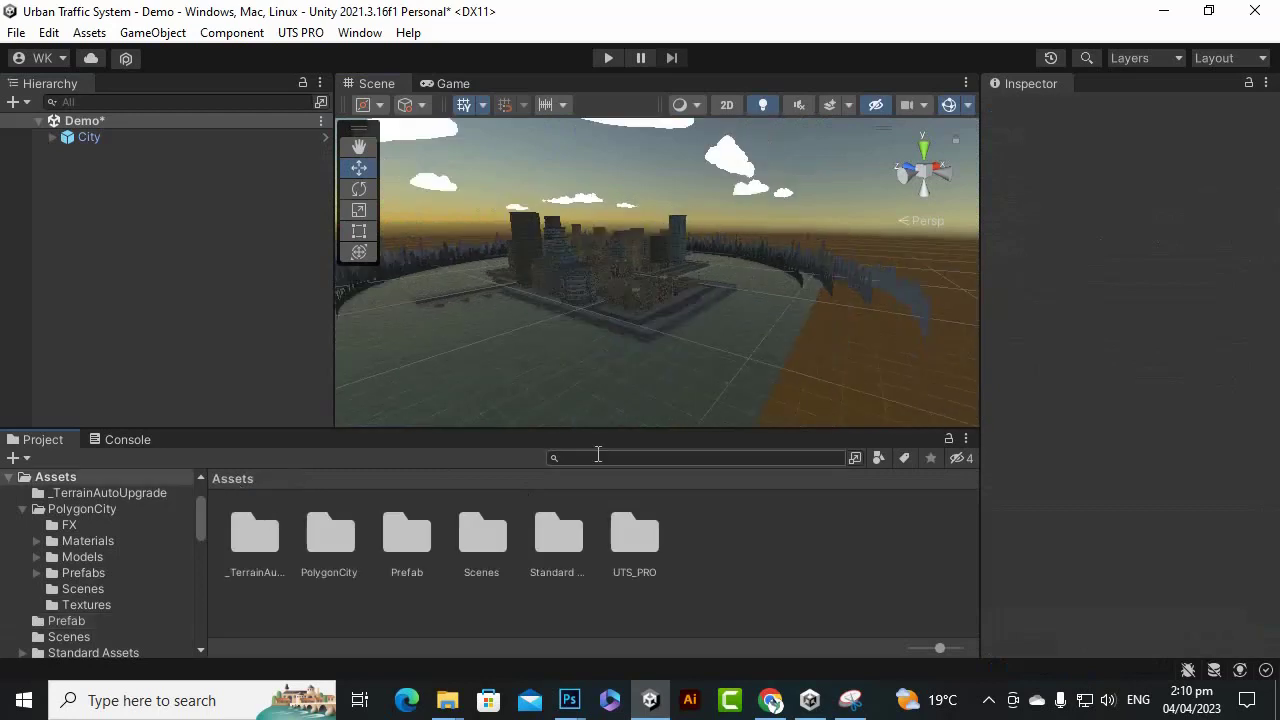
{"action": "key", "text": "ctrl+s"}
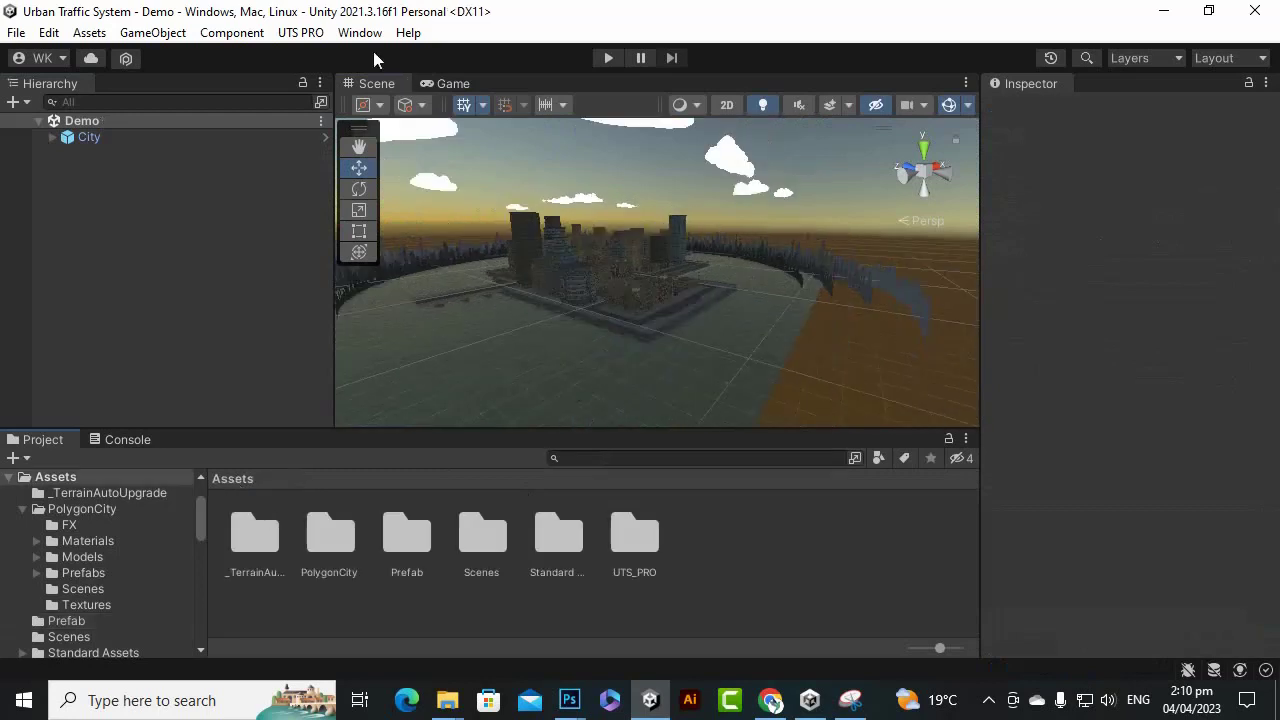
{"action": "left_click", "coordinate": [298, 33]}
Create a new UTS PRO traffic scene and inspect its Main Camera, Directional Light and Population System.
{"action": "mouse_move", "coordinate": [300, 55]}
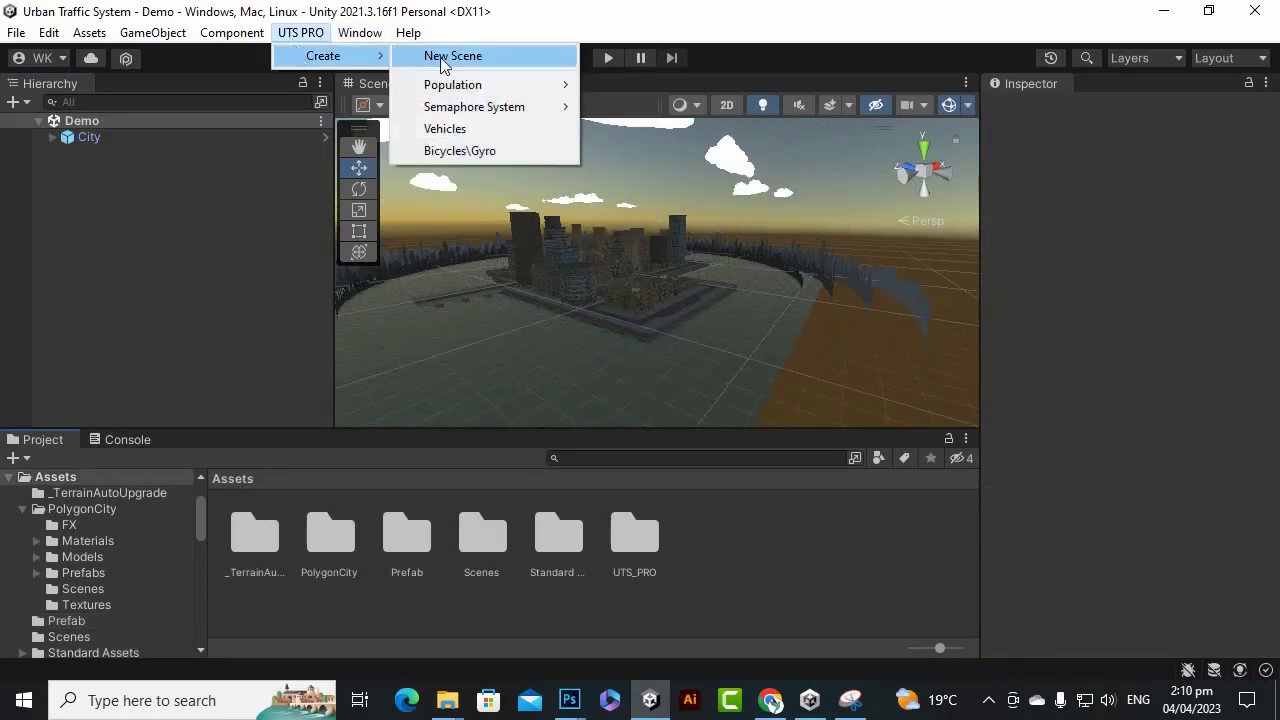
{"action": "left_click", "coordinate": [444, 60]}
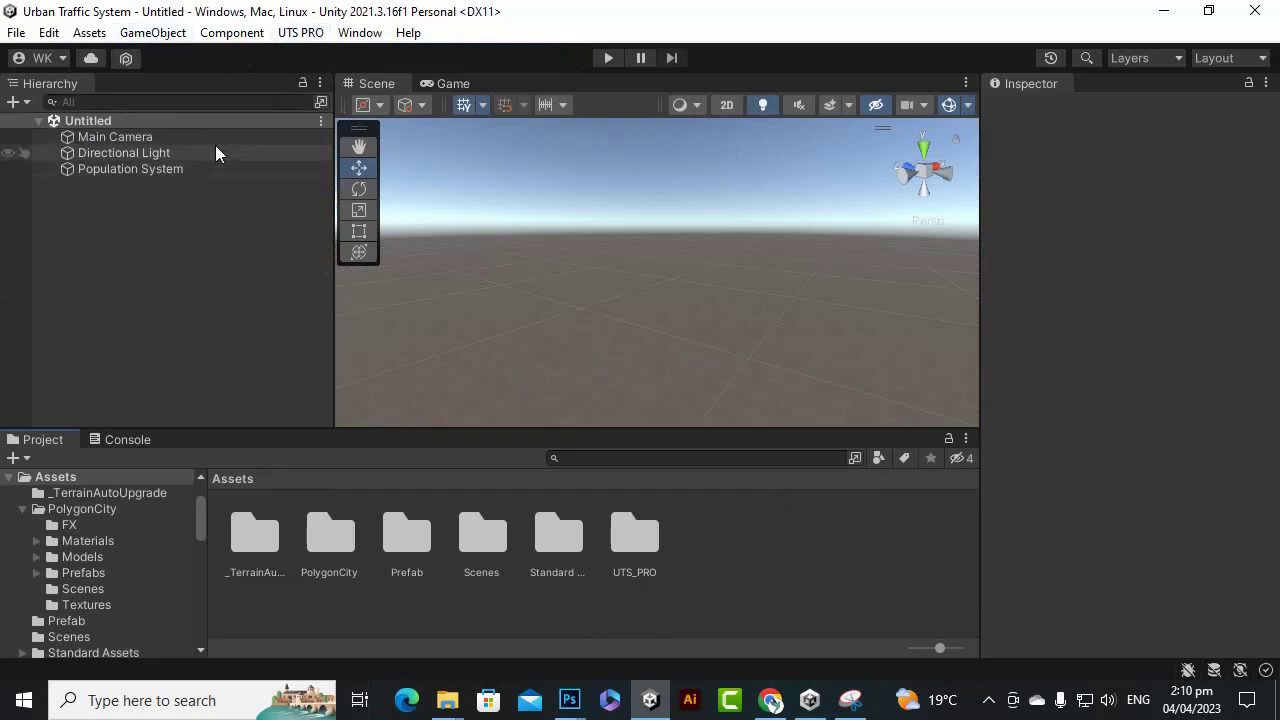
{"action": "left_click", "coordinate": [141, 140]}
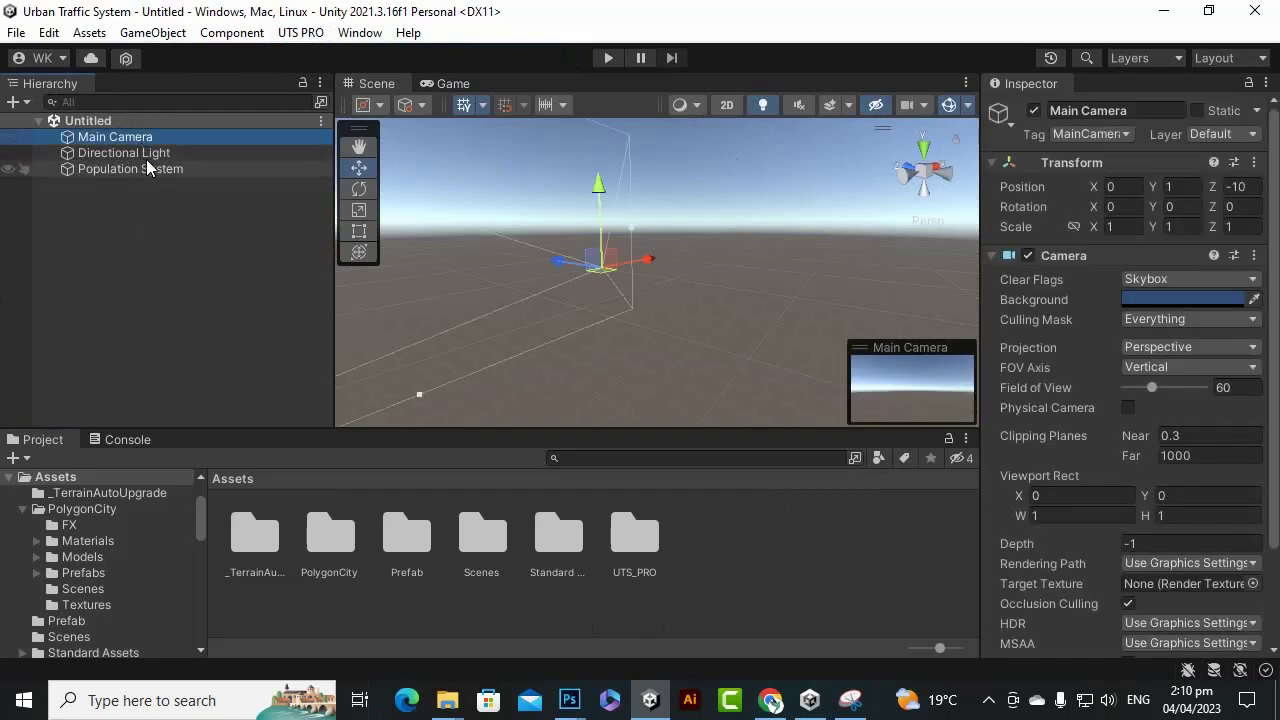
{"action": "left_click", "coordinate": [158, 155]}
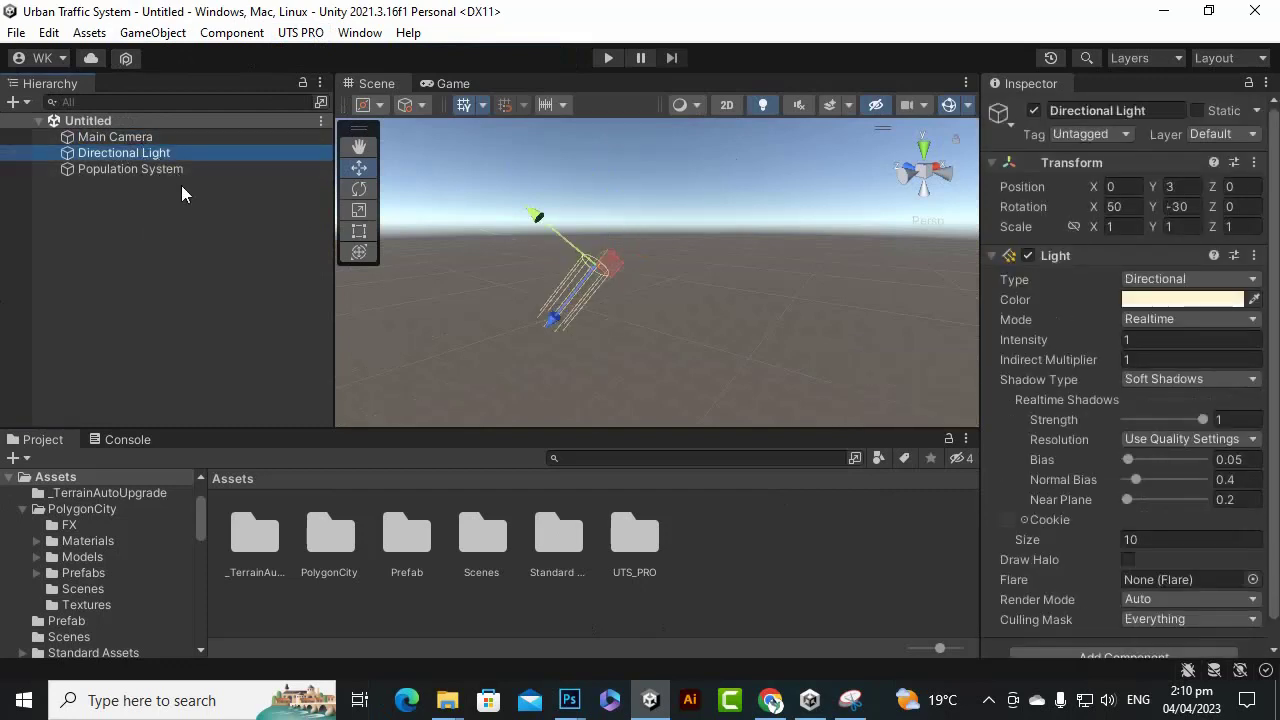
{"action": "left_click", "coordinate": [173, 175]}
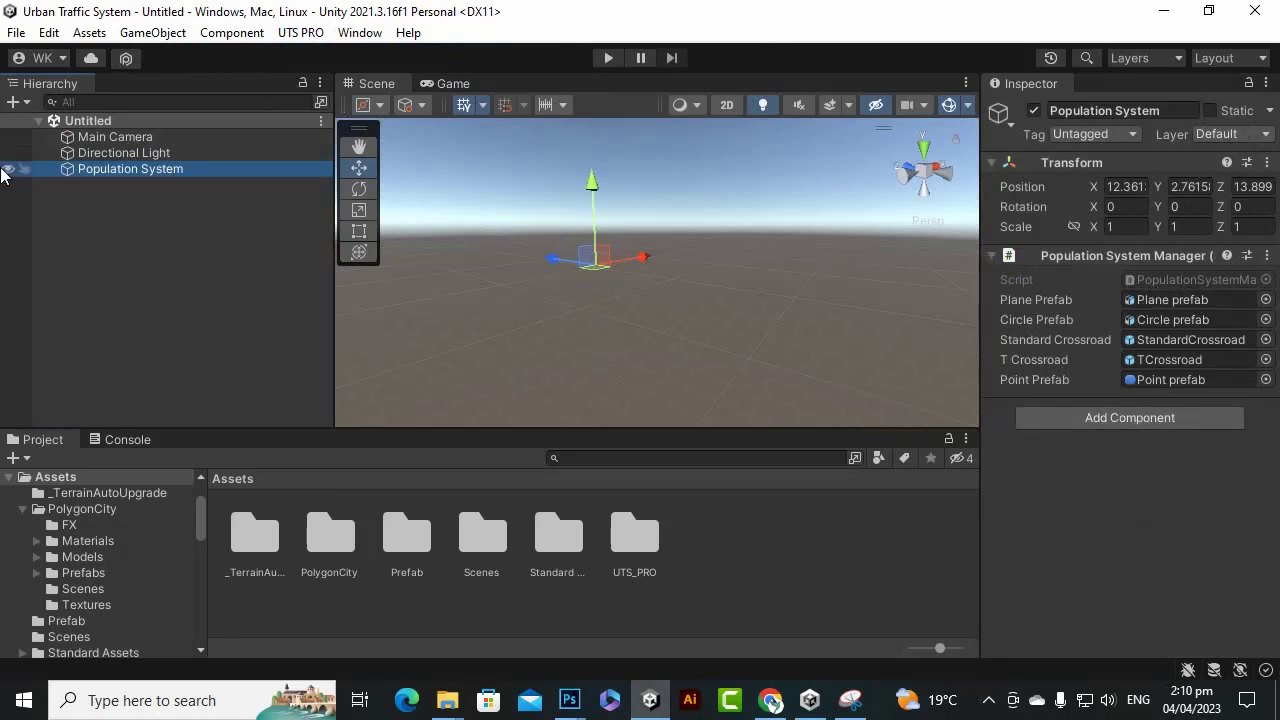
{"action": "left_click", "coordinate": [134, 294]}
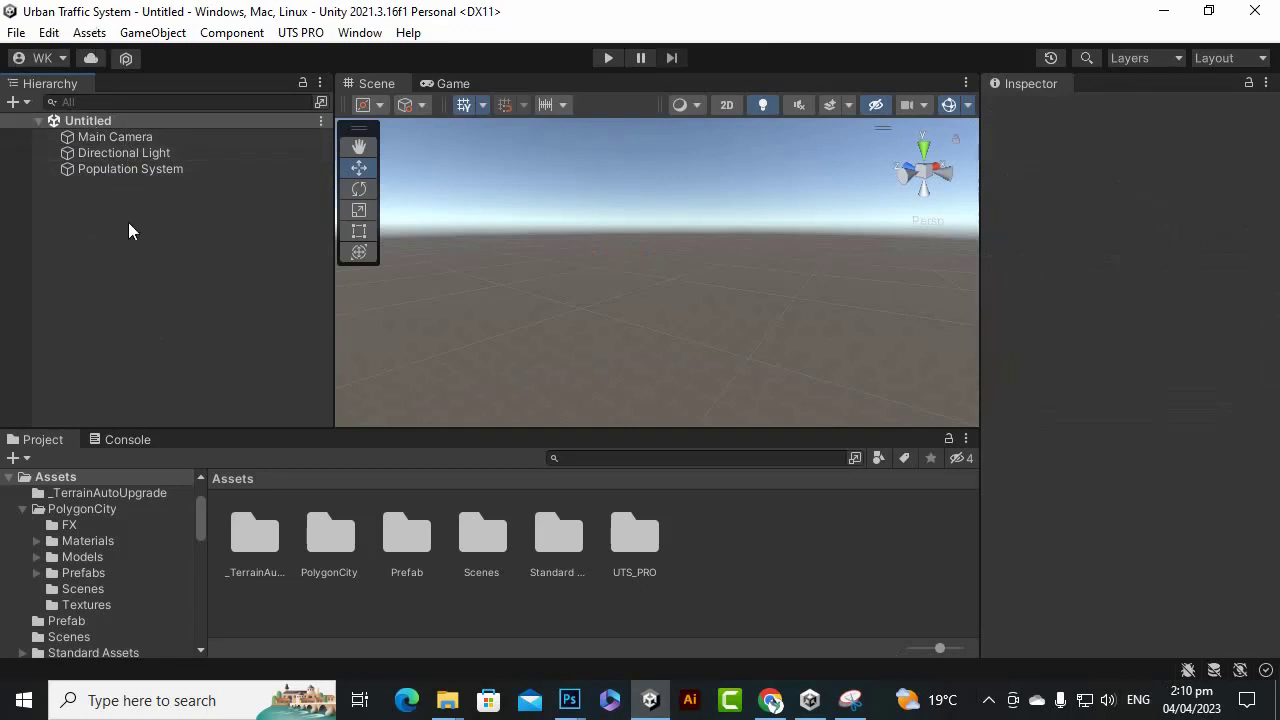
Save the new scene as CityWithUTS in the Scenes folder.
{"action": "left_click", "coordinate": [16, 32]}
{"action": "left_click", "coordinate": [108, 128]}
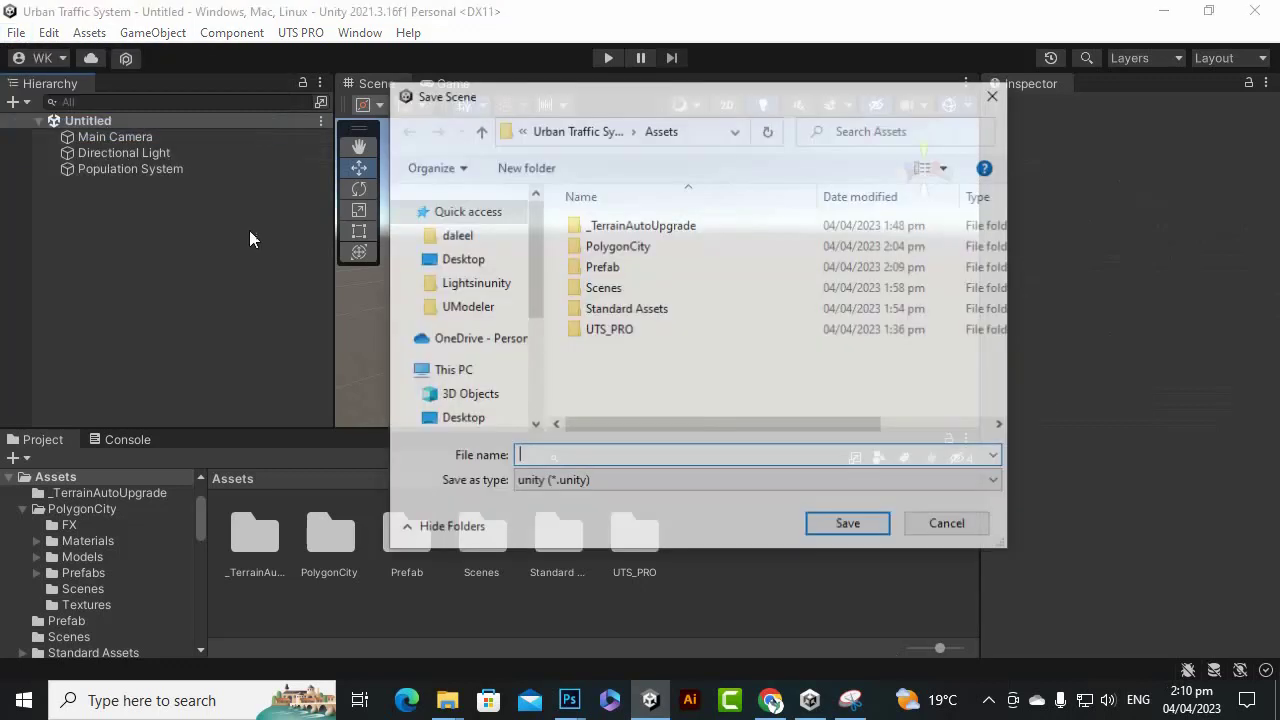
{"action": "double_click", "coordinate": [636, 290]}
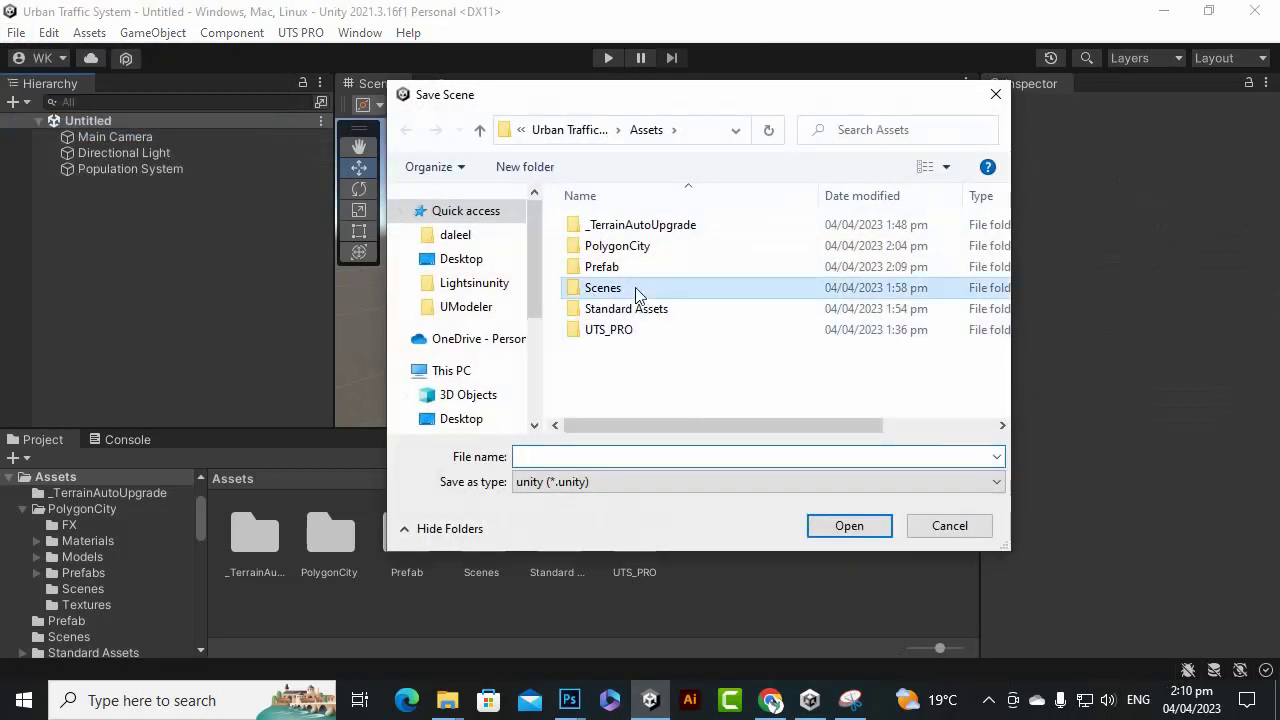
{"action": "left_click", "coordinate": [660, 458]}
{"action": "type", "text": "City"}
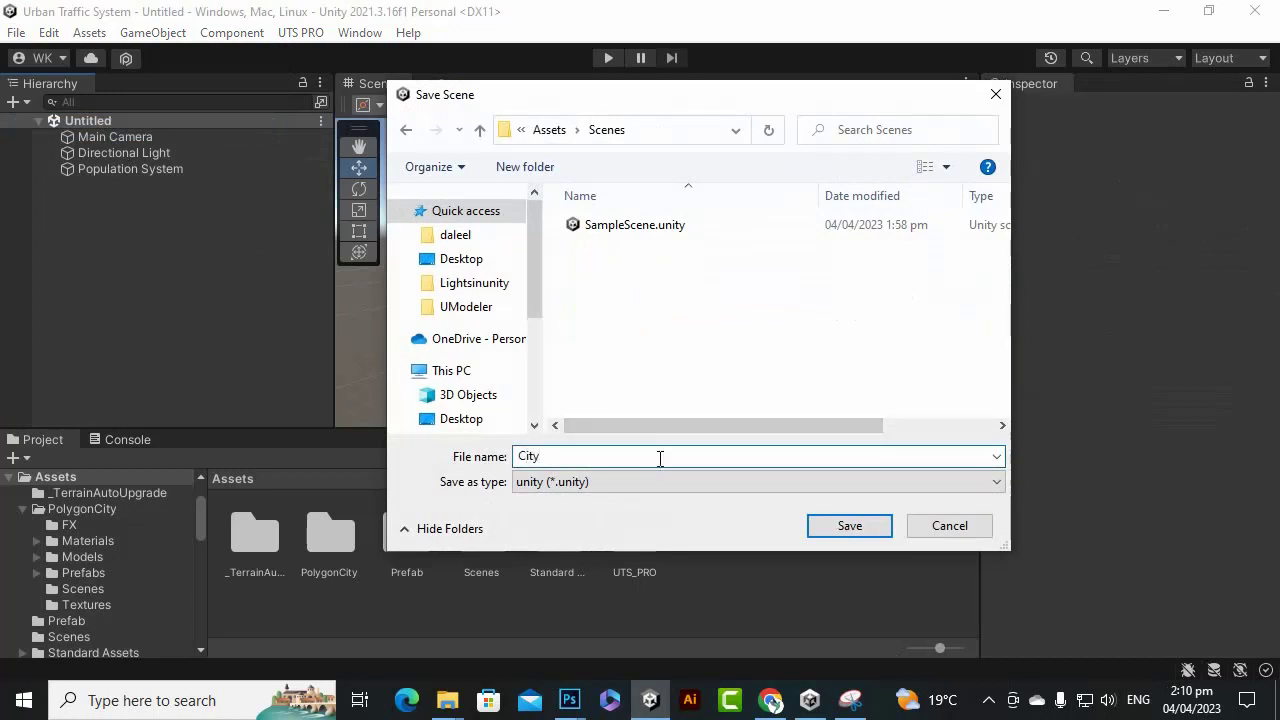
{"action": "type", "text": "WithUTS"}
{"action": "key", "text": "Return"}
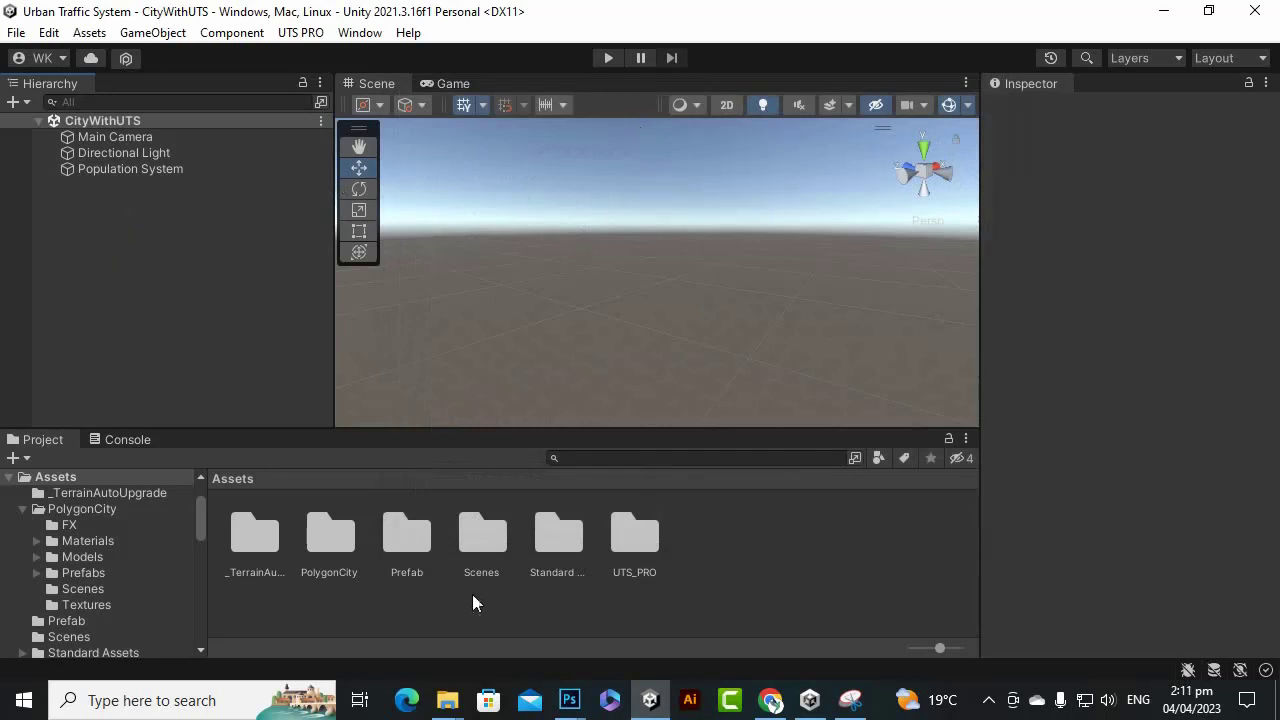
Add the City prefab from the Prefab folder to the CityWithUTS scene.
{"action": "double_click", "coordinate": [392, 542]}
{"action": "left_click_drag", "start_coordinate": [271, 541], "coordinate": [238, 395]}
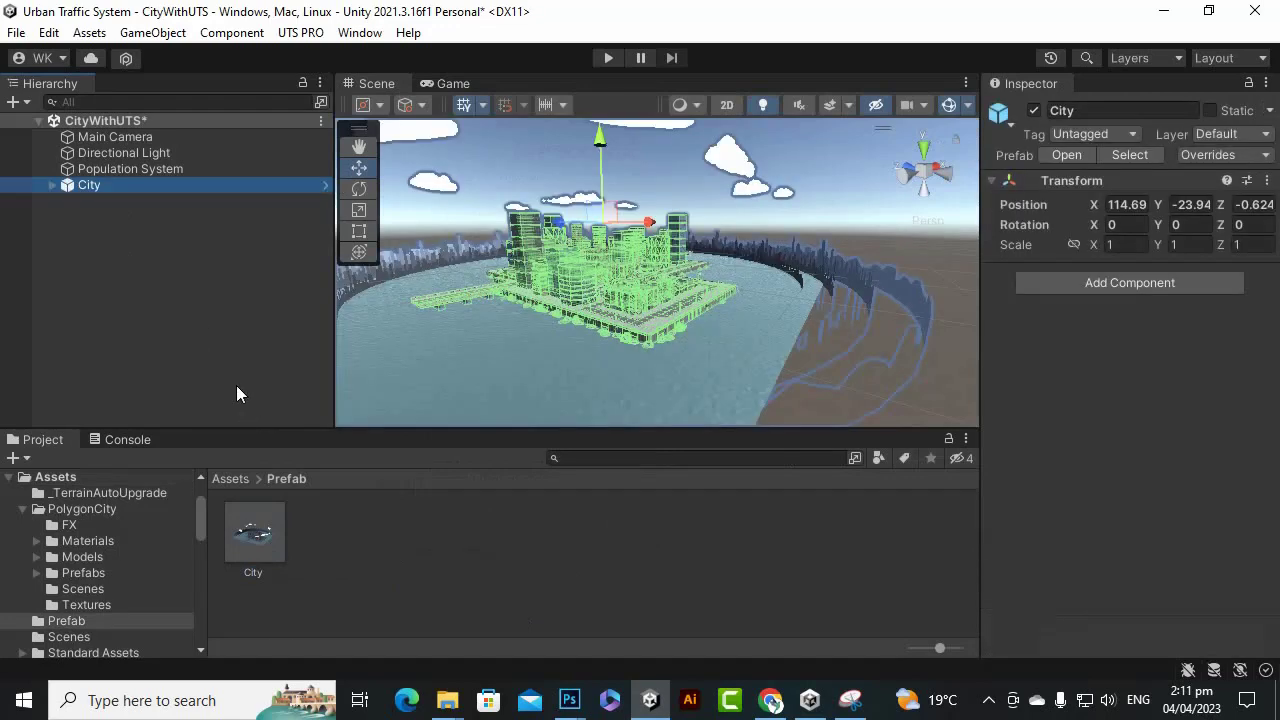
{"action": "scroll", "coordinate": [659, 333], "scroll_direction": "up", "scroll_amount": 5}
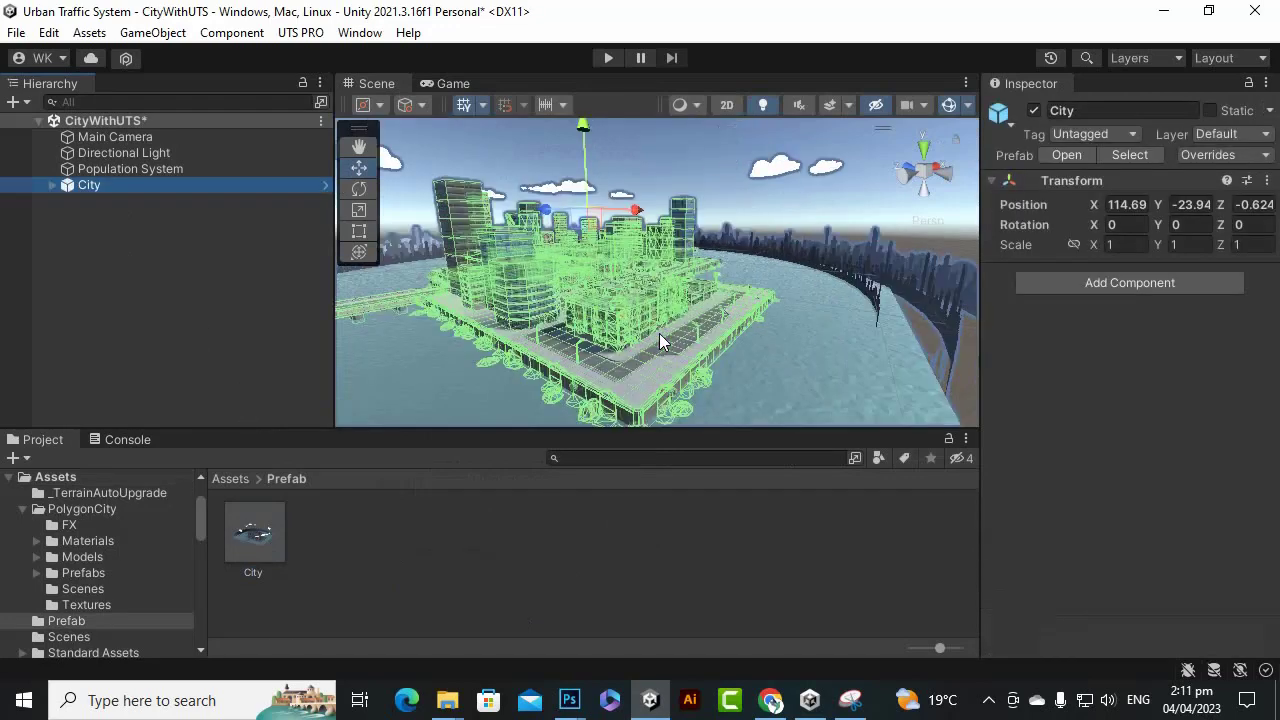
Fly the Scene view down to street level, facing the intersection and waterfront.
{"action": "left_click_drag", "start_coordinate": [602, 301], "coordinate": [812, 314], "text": "alt"}
{"action": "left_click", "coordinate": [374, 341]}
{"action": "left_click_drag", "start_coordinate": [565, 340], "coordinate": [68, 492], "text": "alt"}
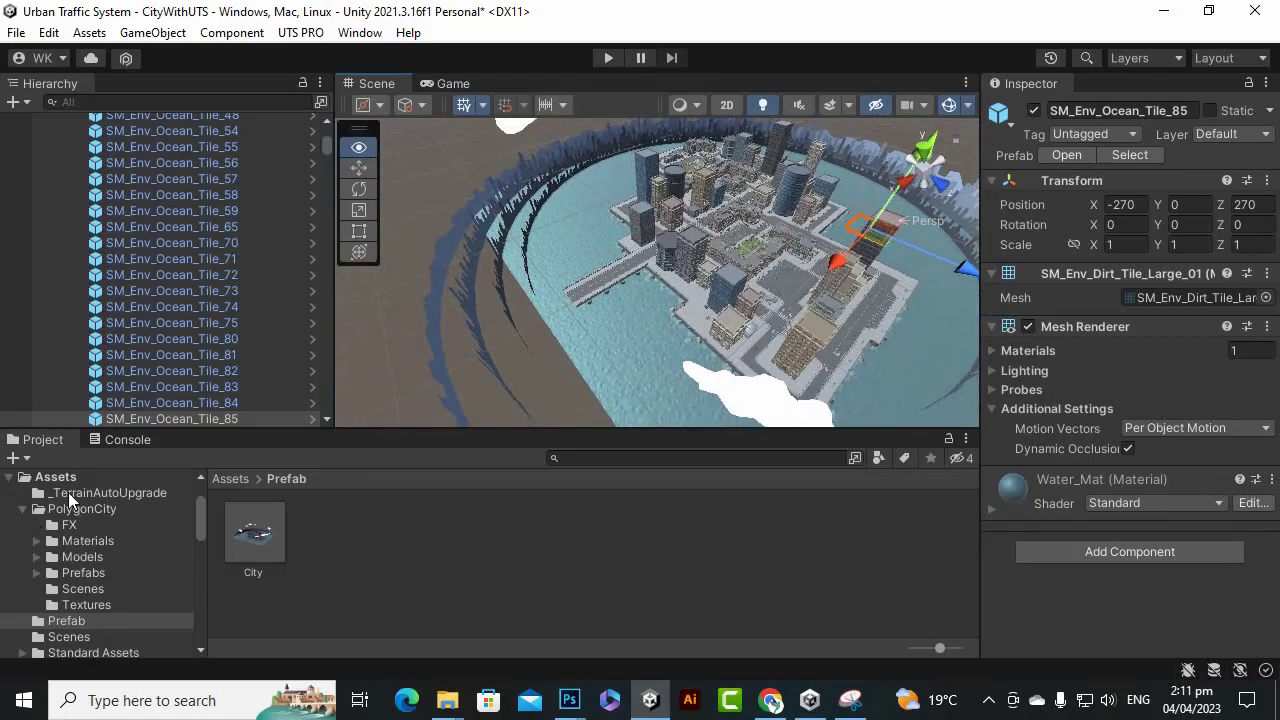
{"action": "left_click_drag", "start_coordinate": [683, 295], "coordinate": [180, 131], "text": "alt"}
{"action": "left_click_drag", "start_coordinate": [539, 319], "coordinate": [180, 524], "text": "alt"}
{"action": "key", "text": "w"}
{"action": "right_click_drag", "start_coordinate": [313, 517], "coordinate": [487, 403]}
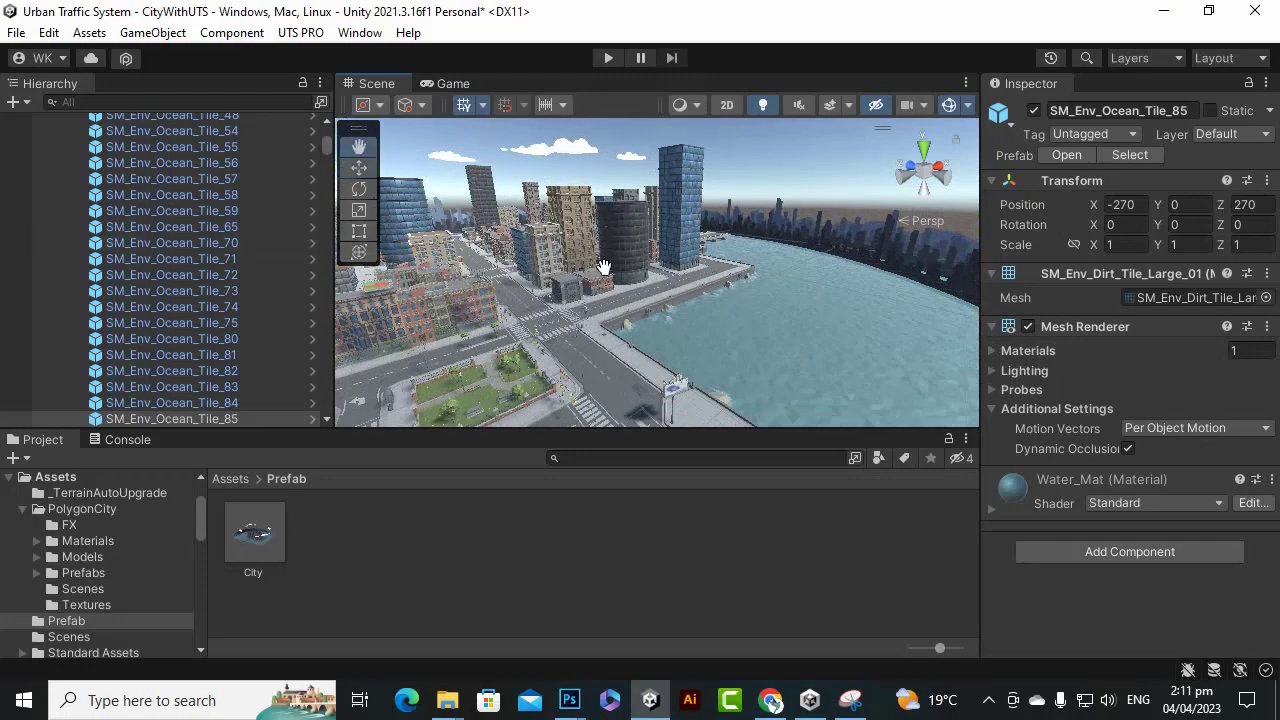
{"action": "right_click_drag", "start_coordinate": [603, 267], "coordinate": [665, 281]}
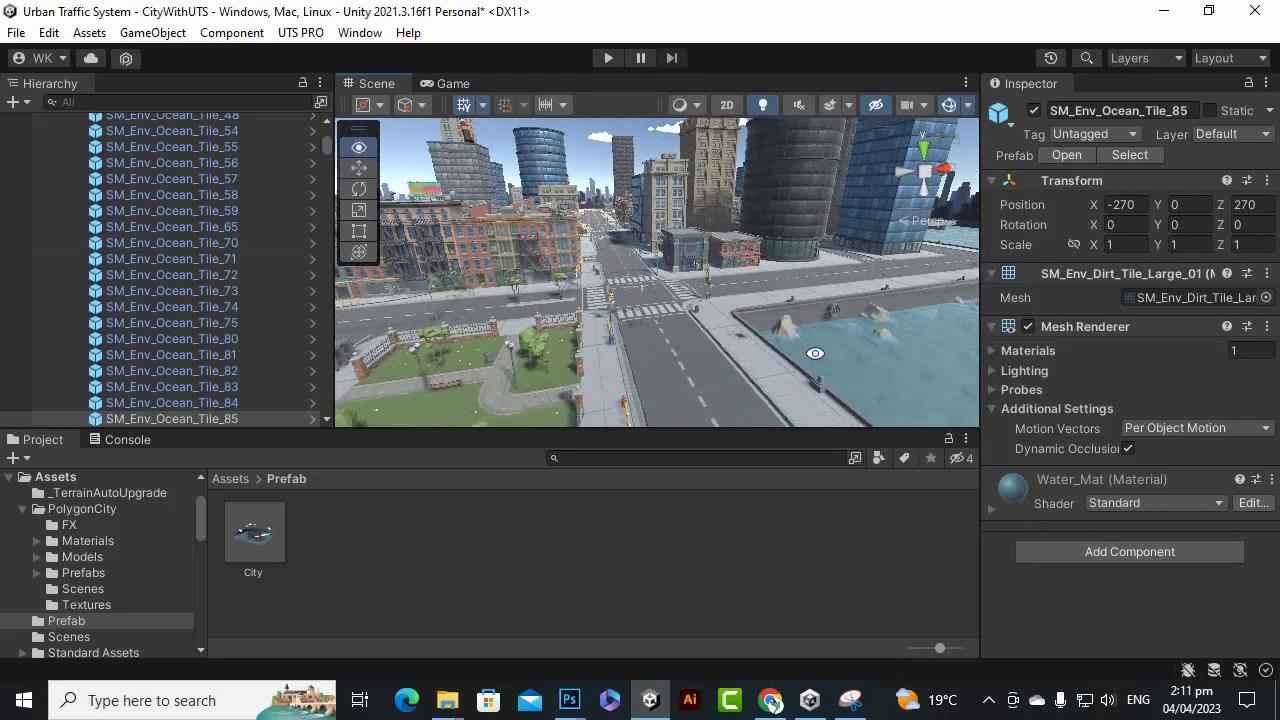
{"action": "right_click_drag", "start_coordinate": [815, 353], "coordinate": [727, 364]}
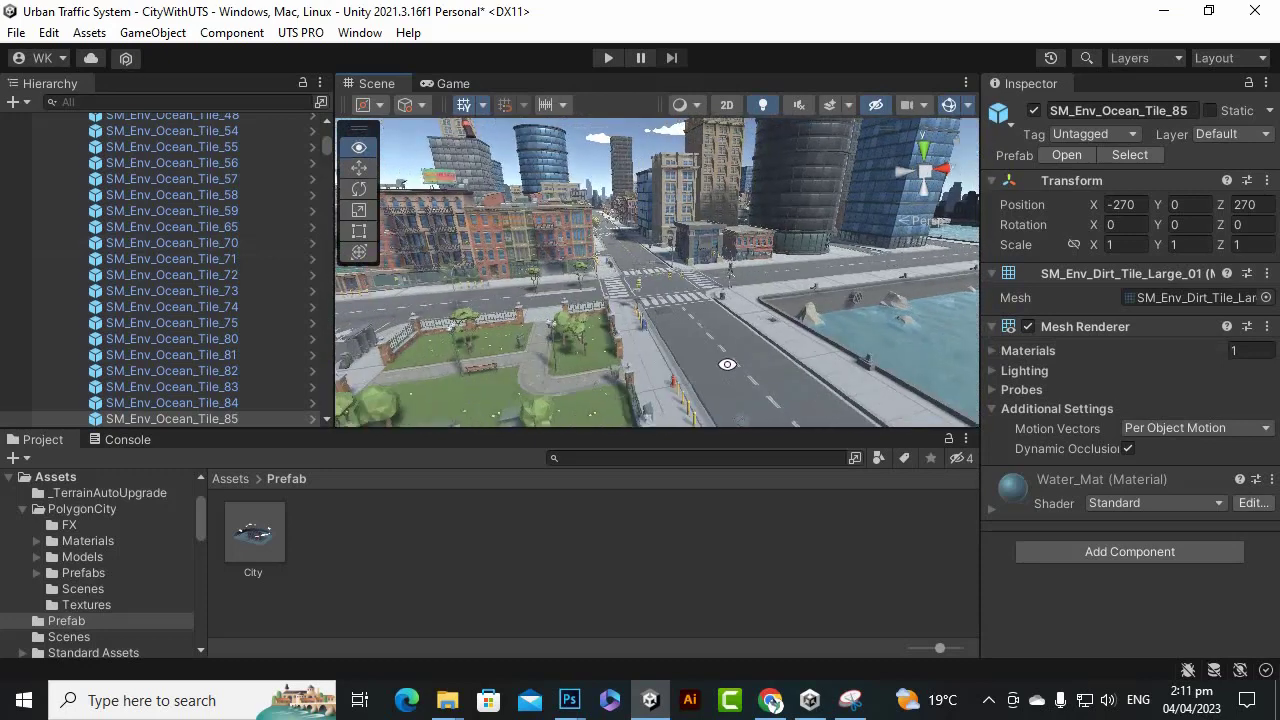
{"action": "right_click_drag", "start_coordinate": [647, 346], "coordinate": [641, 347]}
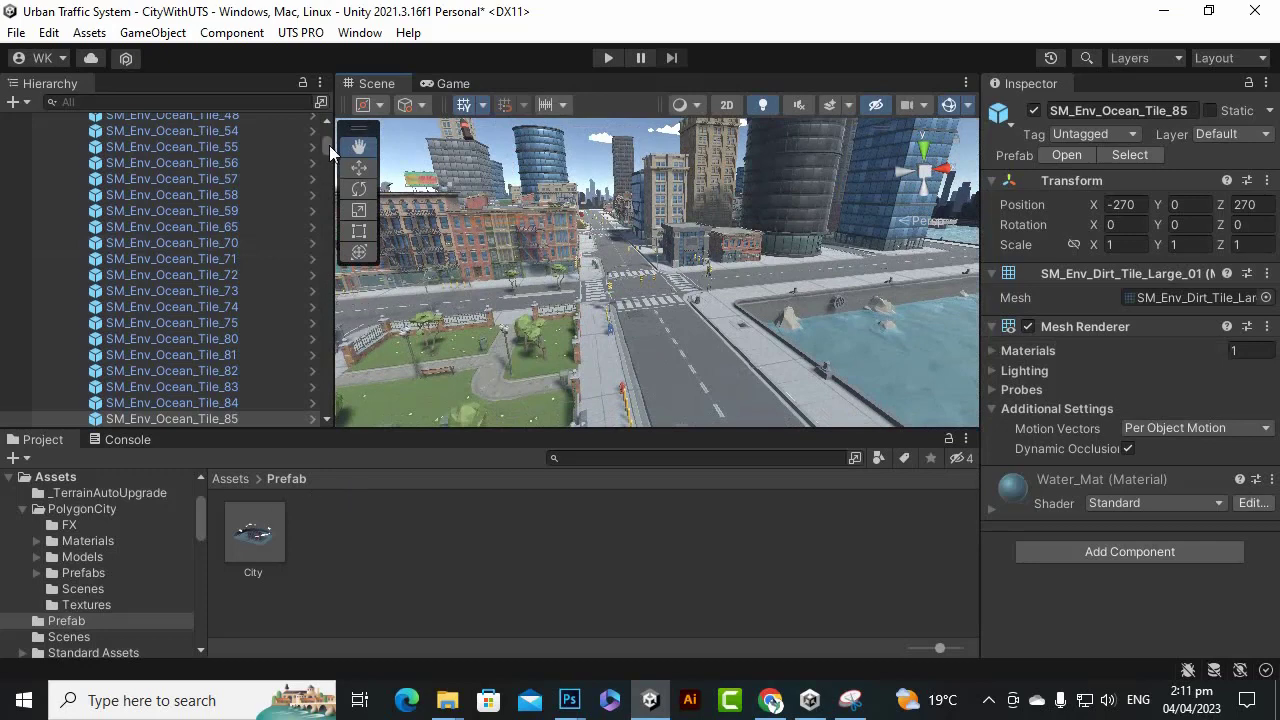
{"action": "left_click_drag", "start_coordinate": [329, 145], "coordinate": [324, 101]}
{"action": "left_click", "coordinate": [208, 137]}
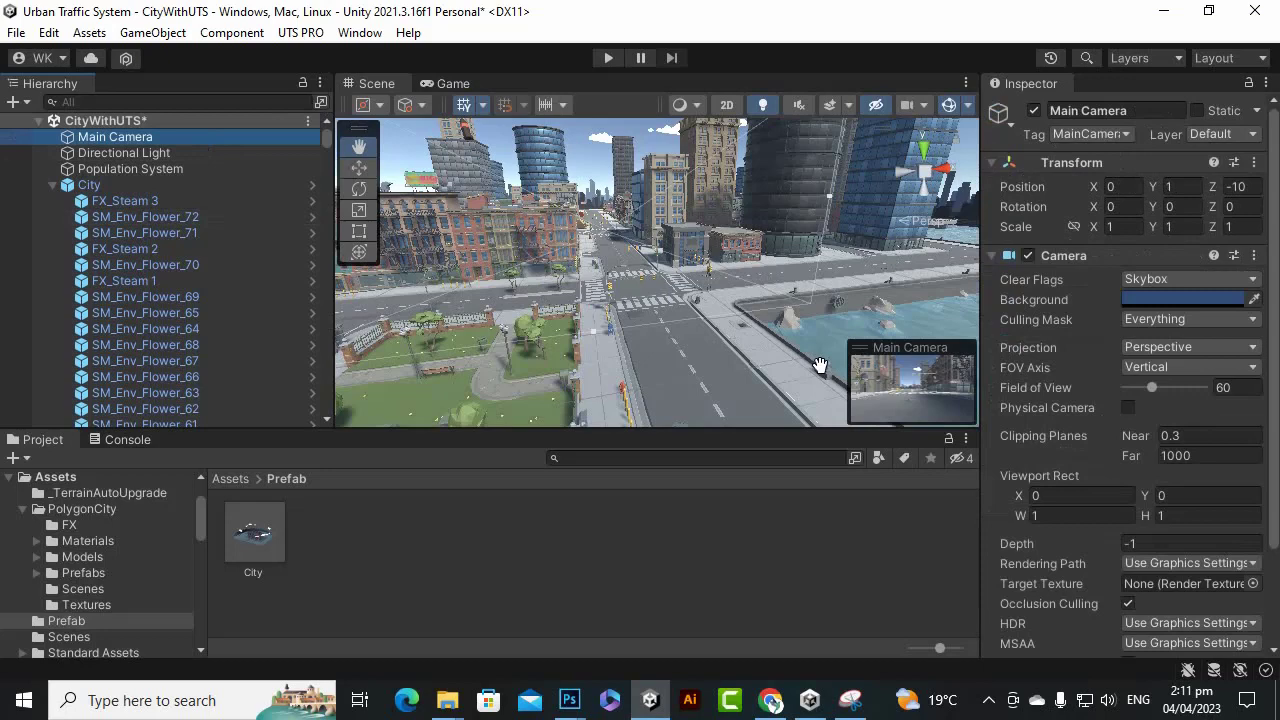
Align the Main Camera to the street view at -8.567, 15.292, -117.8 and check it in Play mode.
{"action": "key", "text": "ctrl+shift+f"}
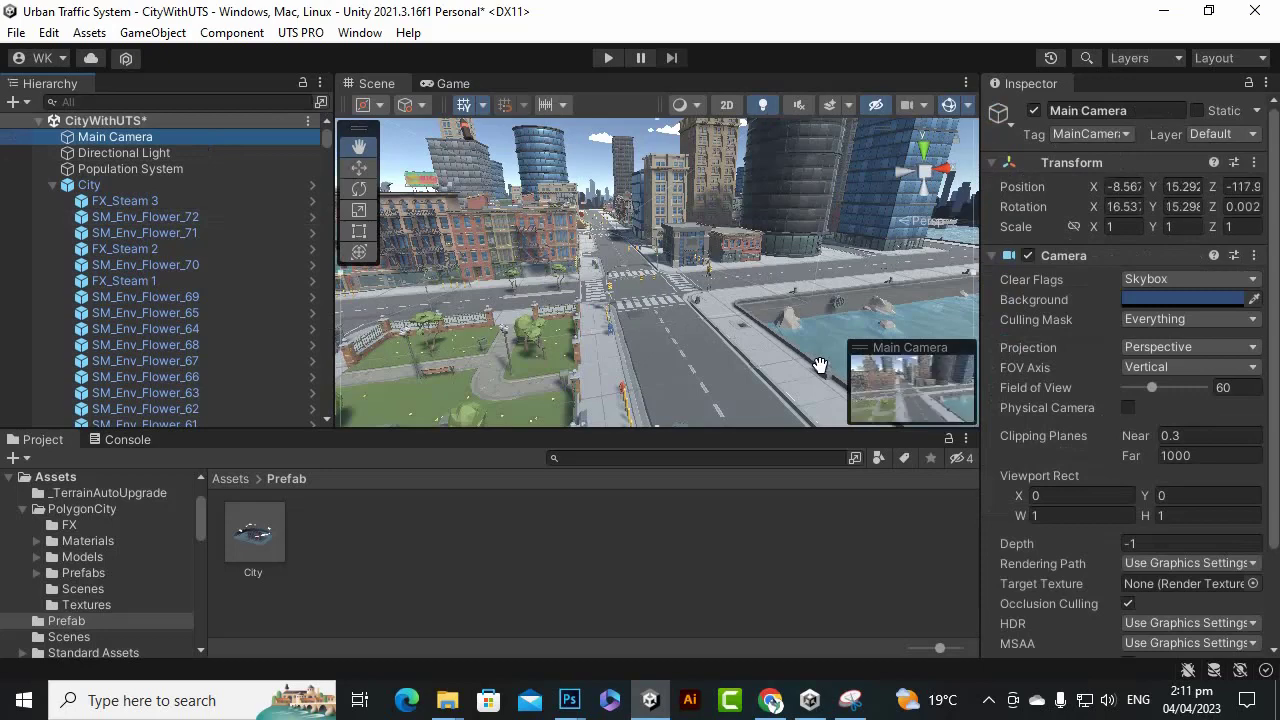
{"action": "left_click", "coordinate": [610, 57]}
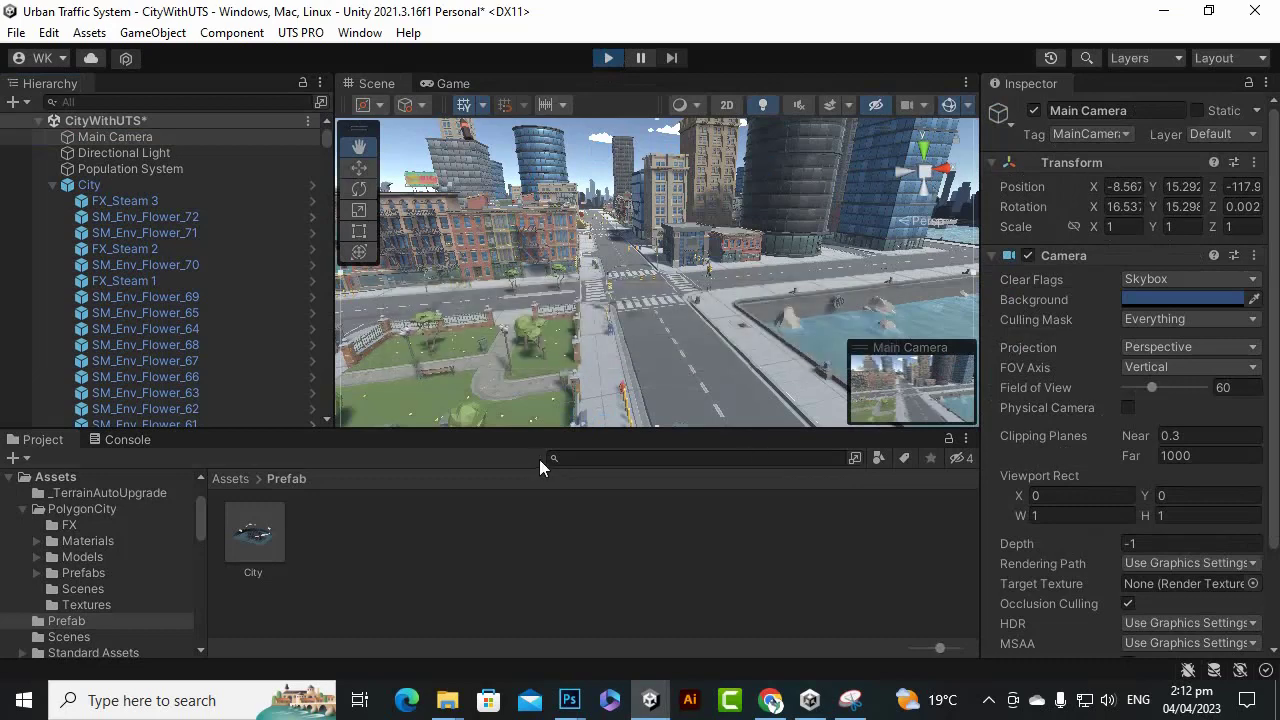
{"action": "left_click", "coordinate": [604, 58]}
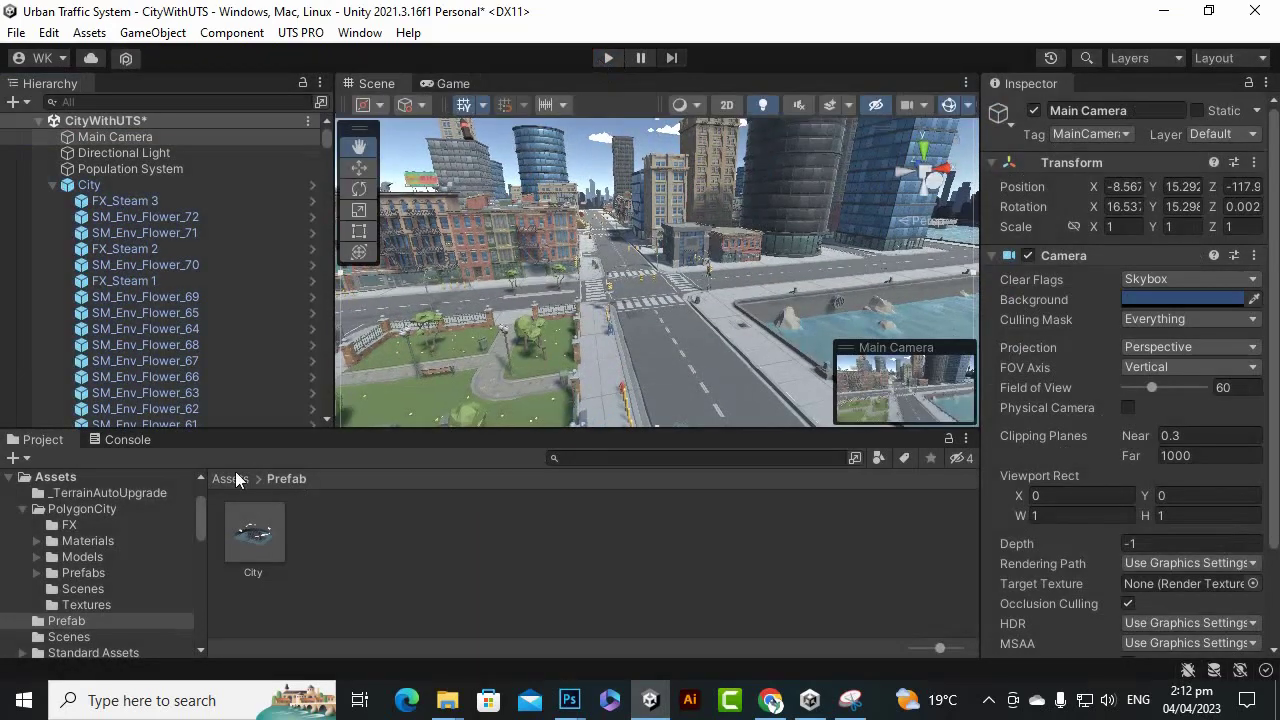
{"action": "left_click", "coordinate": [232, 477]}
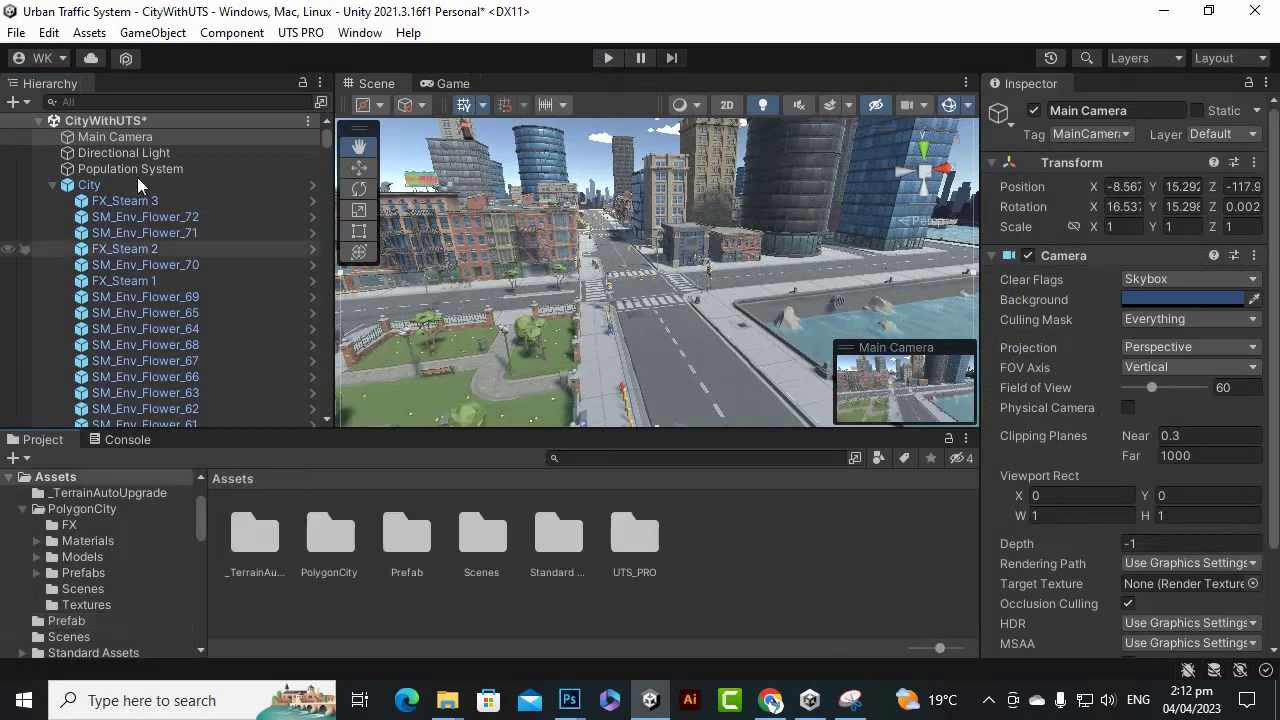
{"action": "left_click", "coordinate": [53, 185]}
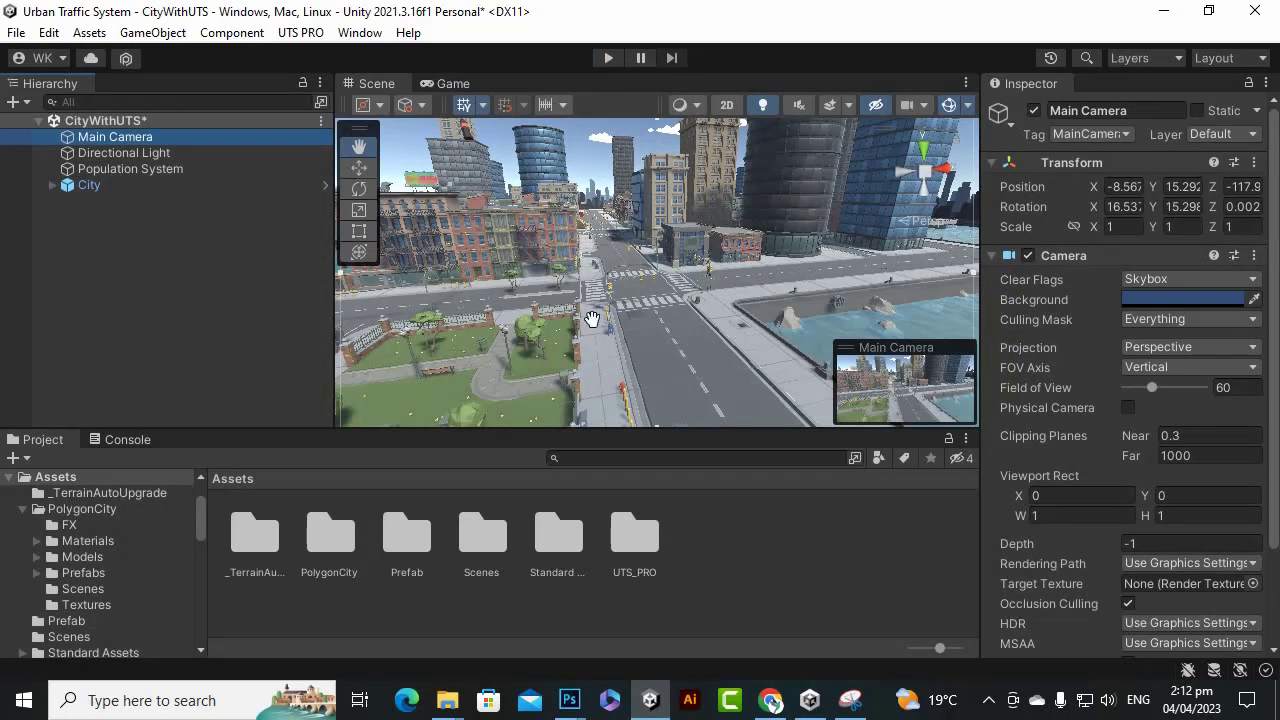
Place the Standard Assets Car prefab on the city road and test-drive it in Play mode.
{"action": "double_click", "coordinate": [558, 550]}
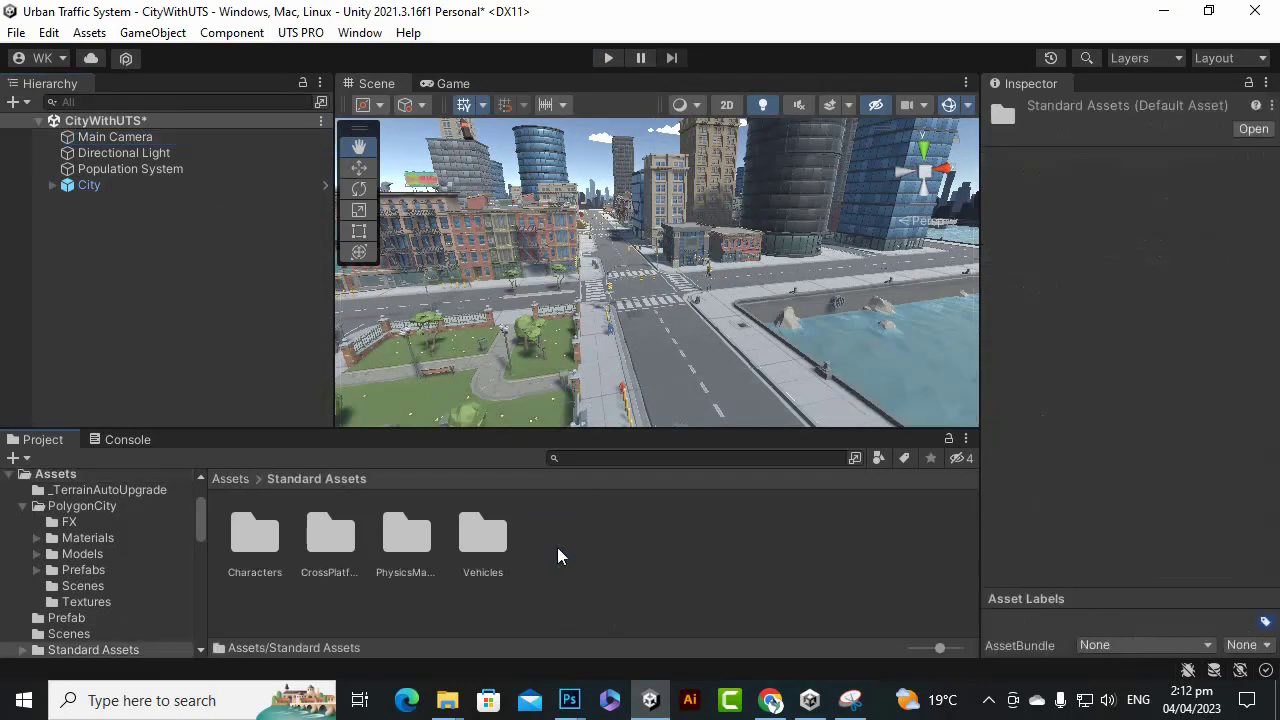
{"action": "double_click", "coordinate": [457, 535]}
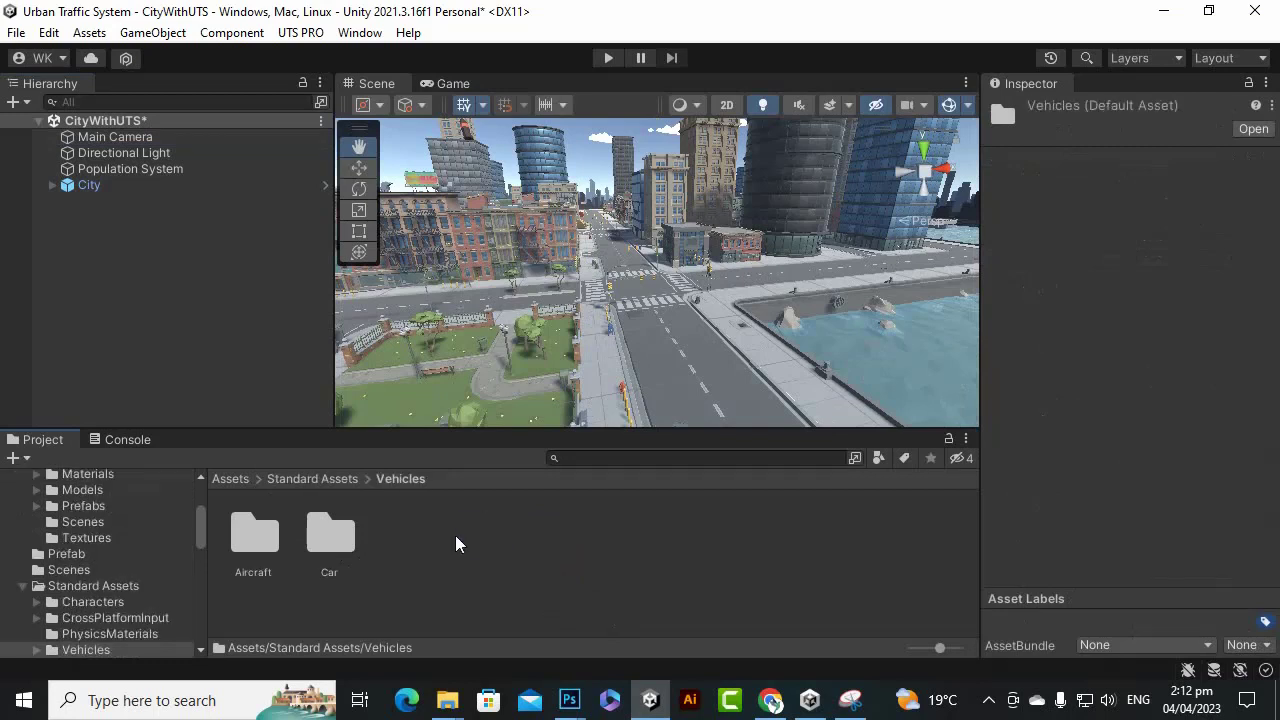
{"action": "double_click", "coordinate": [328, 523]}
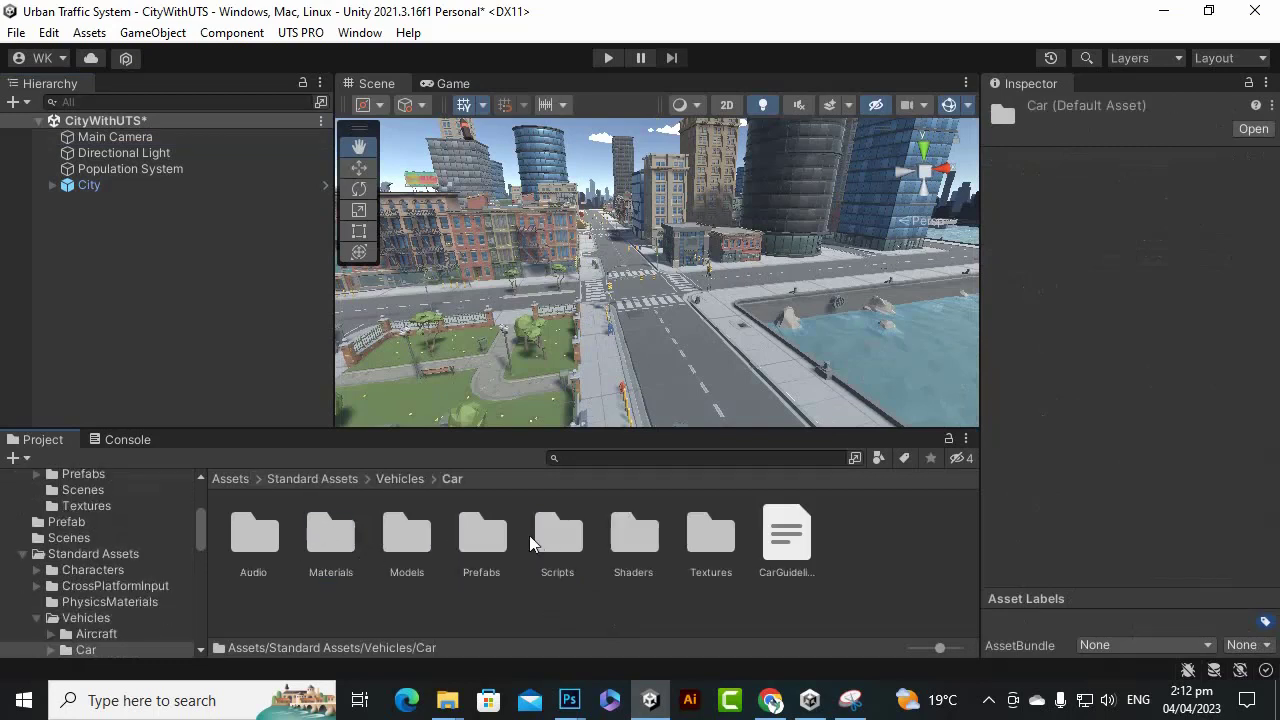
{"action": "double_click", "coordinate": [483, 540]}
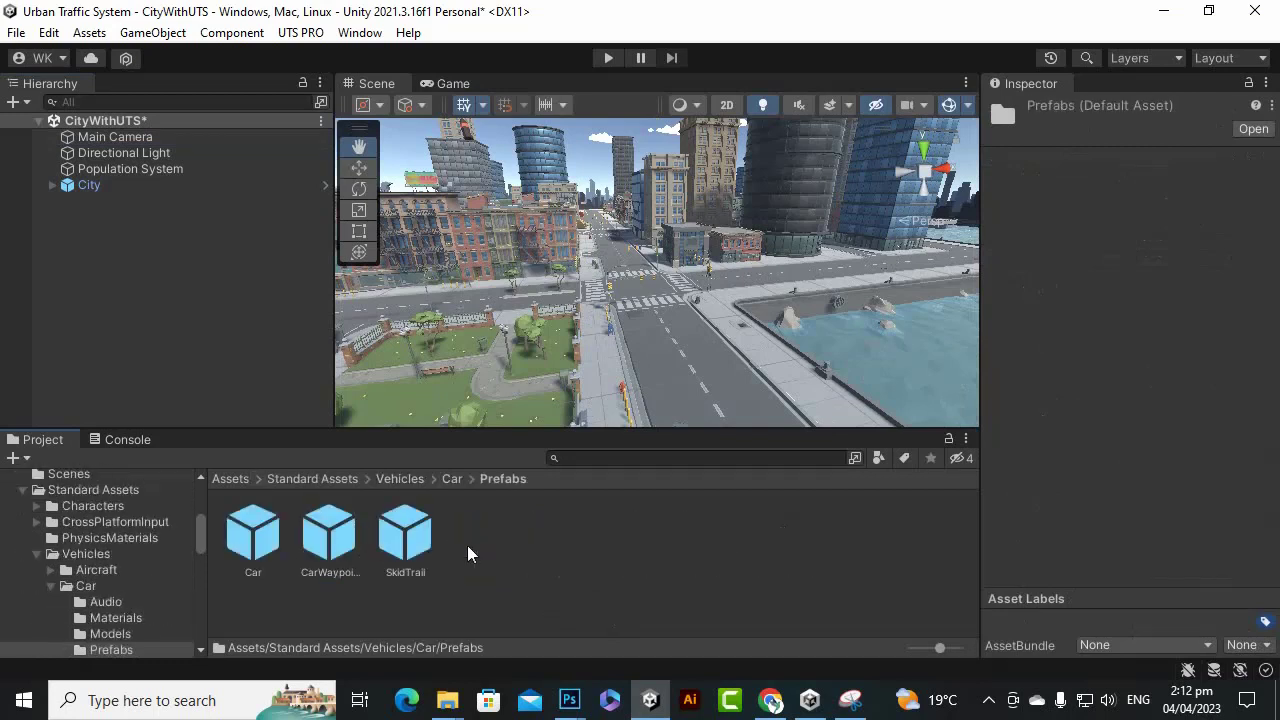
{"action": "left_click_drag", "start_coordinate": [268, 537], "coordinate": [657, 342]}
{"action": "left_click", "coordinate": [608, 58]}
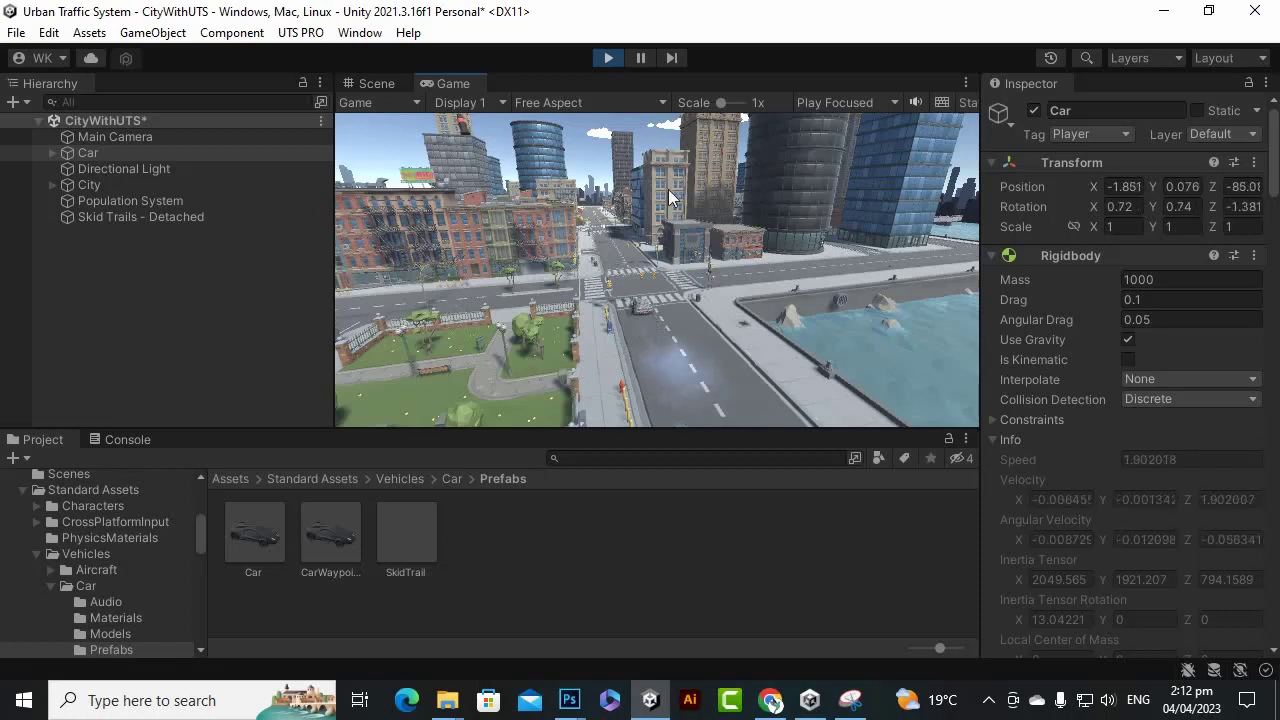
{"action": "key", "text": "Down"}
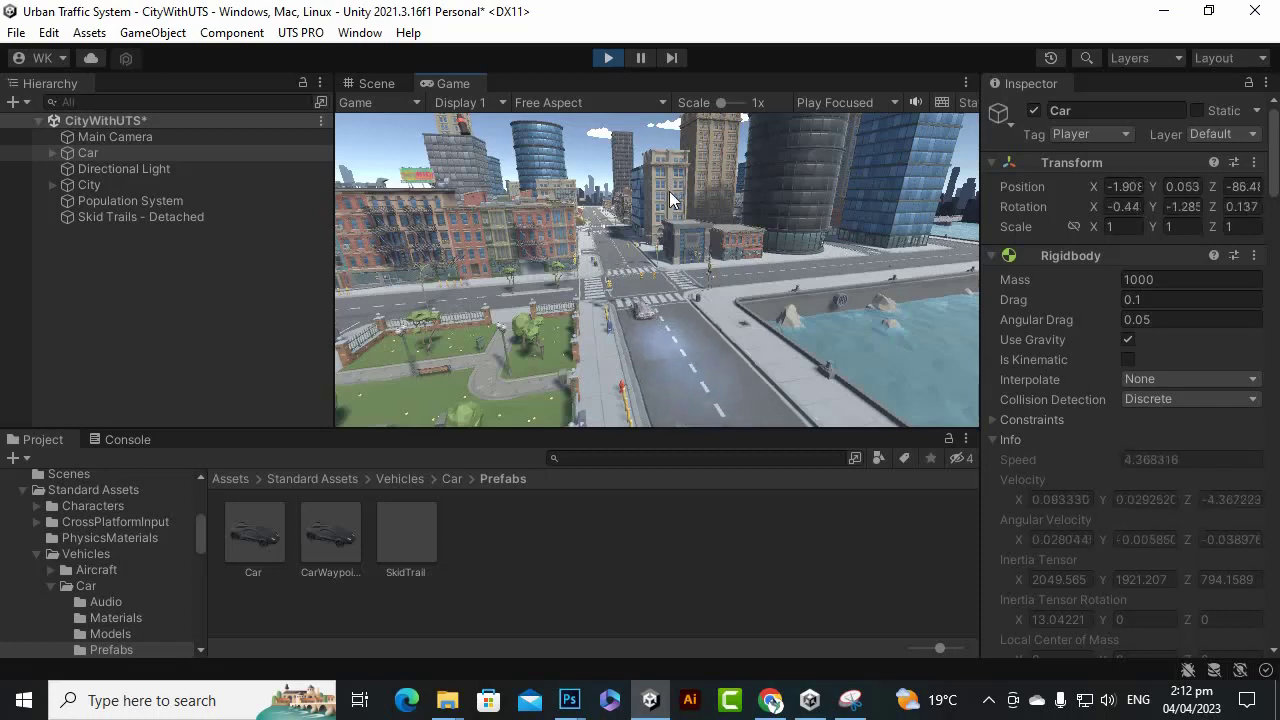
{"action": "left_click", "coordinate": [608, 57]}
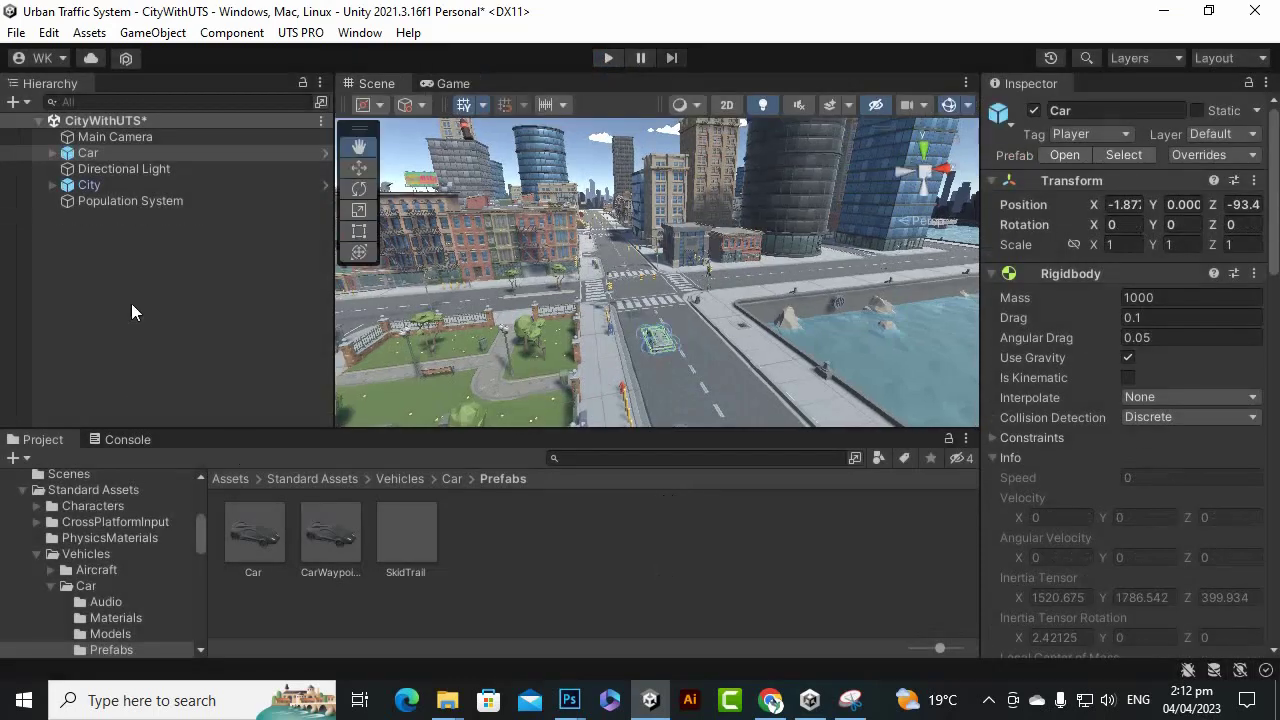
Frame the car and shift it slightly left along X to -2.72.
{"action": "left_click", "coordinate": [116, 242]}
{"action": "left_click", "coordinate": [113, 155]}
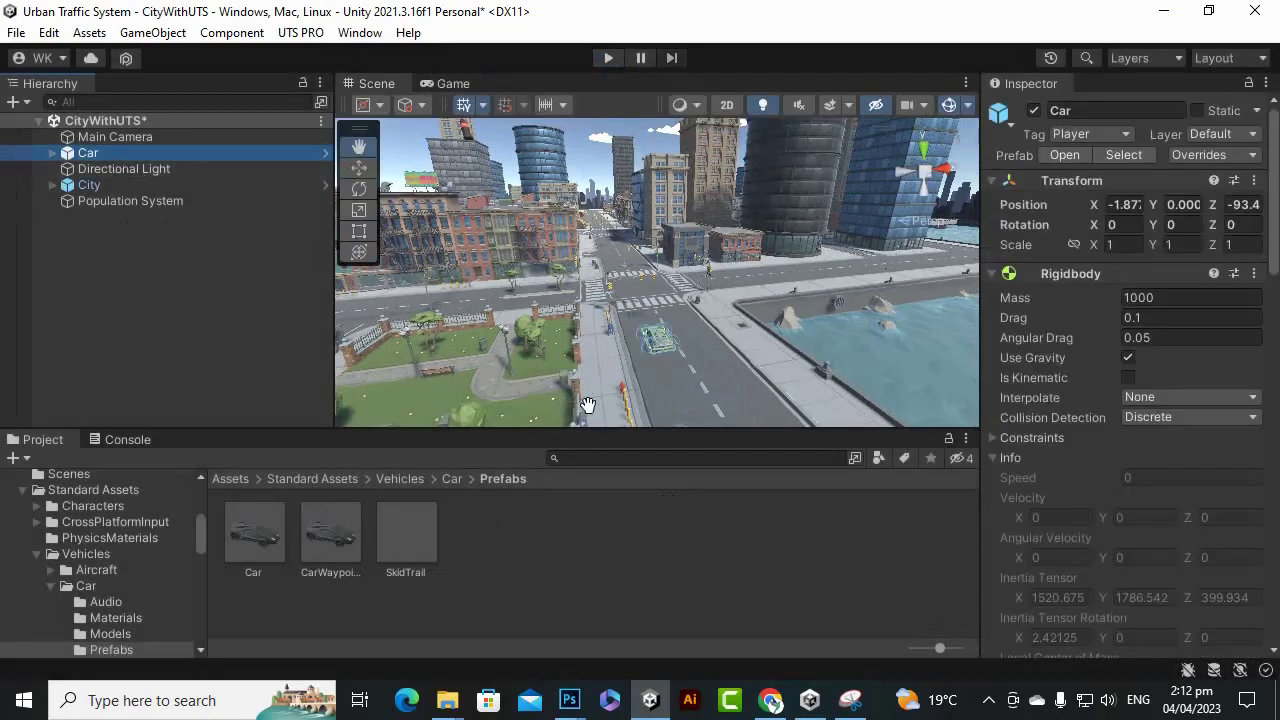
{"action": "key", "text": "f"}
{"action": "scroll", "coordinate": [595, 393], "scroll_direction": "down", "scroll_amount": 6}
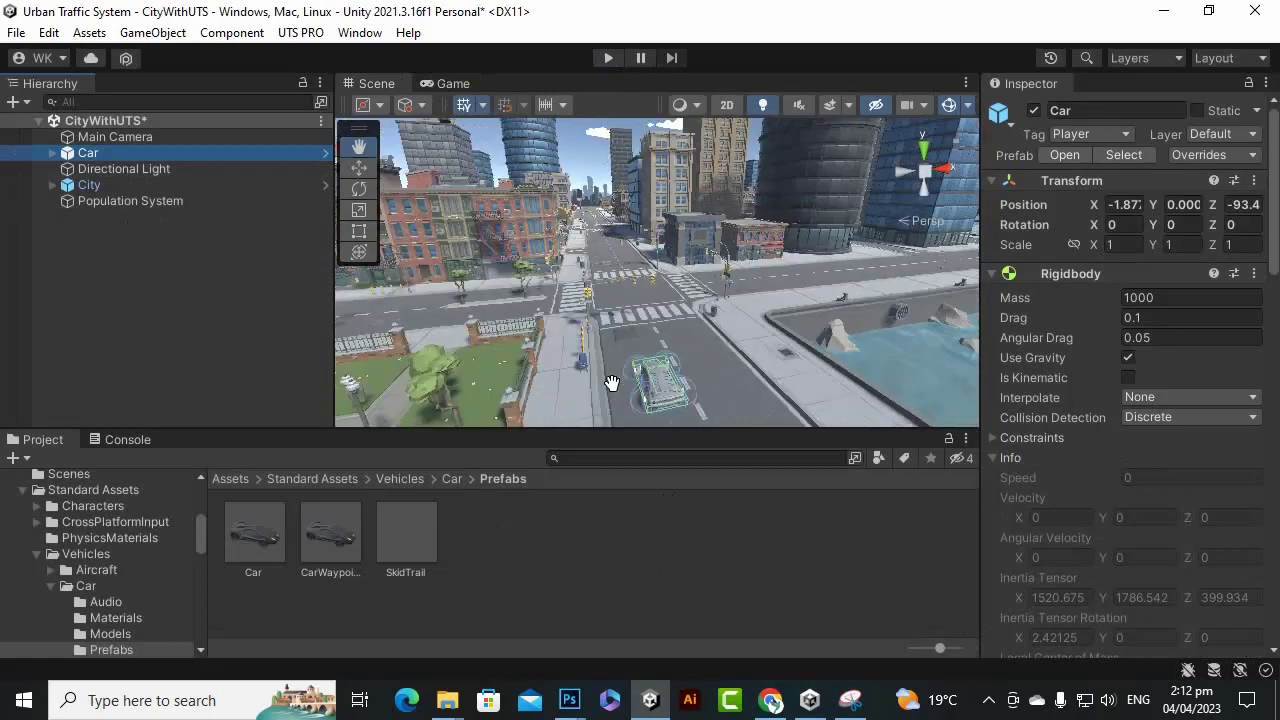
{"action": "scroll", "coordinate": [611, 393], "scroll_direction": "up", "scroll_amount": 6}
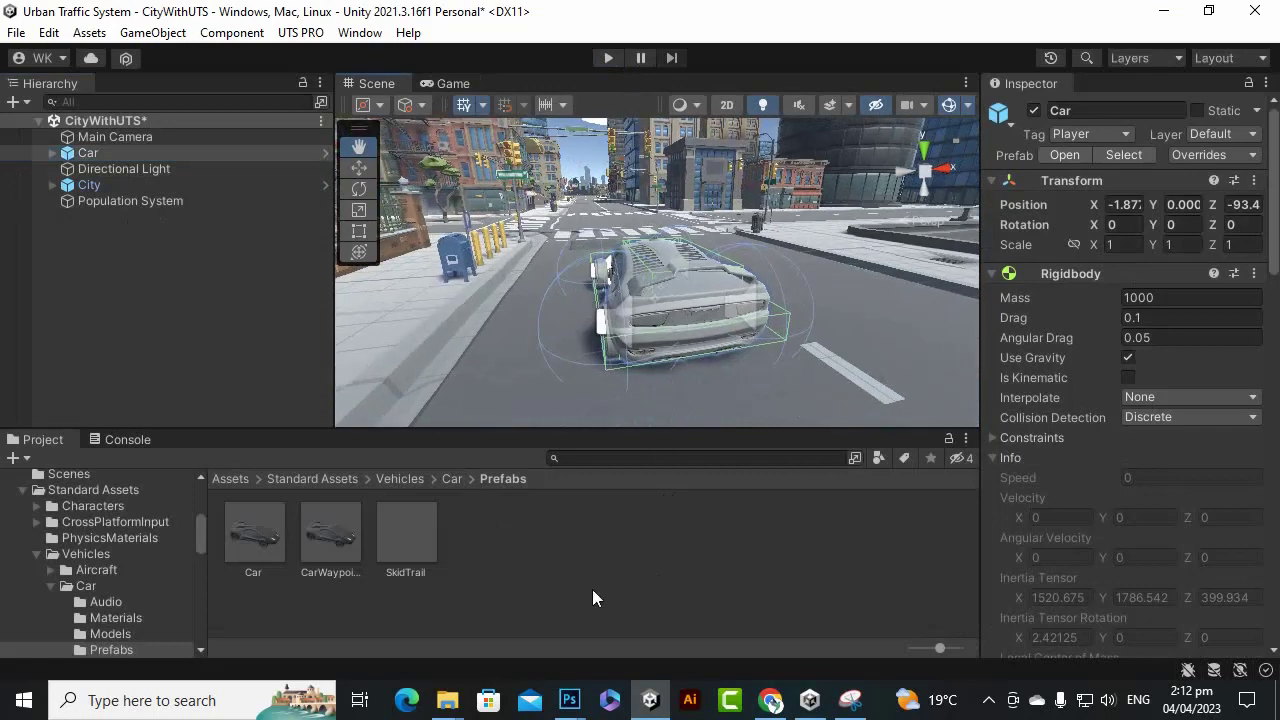
{"action": "left_click", "coordinate": [359, 168]}
{"action": "left_click_drag", "start_coordinate": [735, 273], "coordinate": [689, 278]}
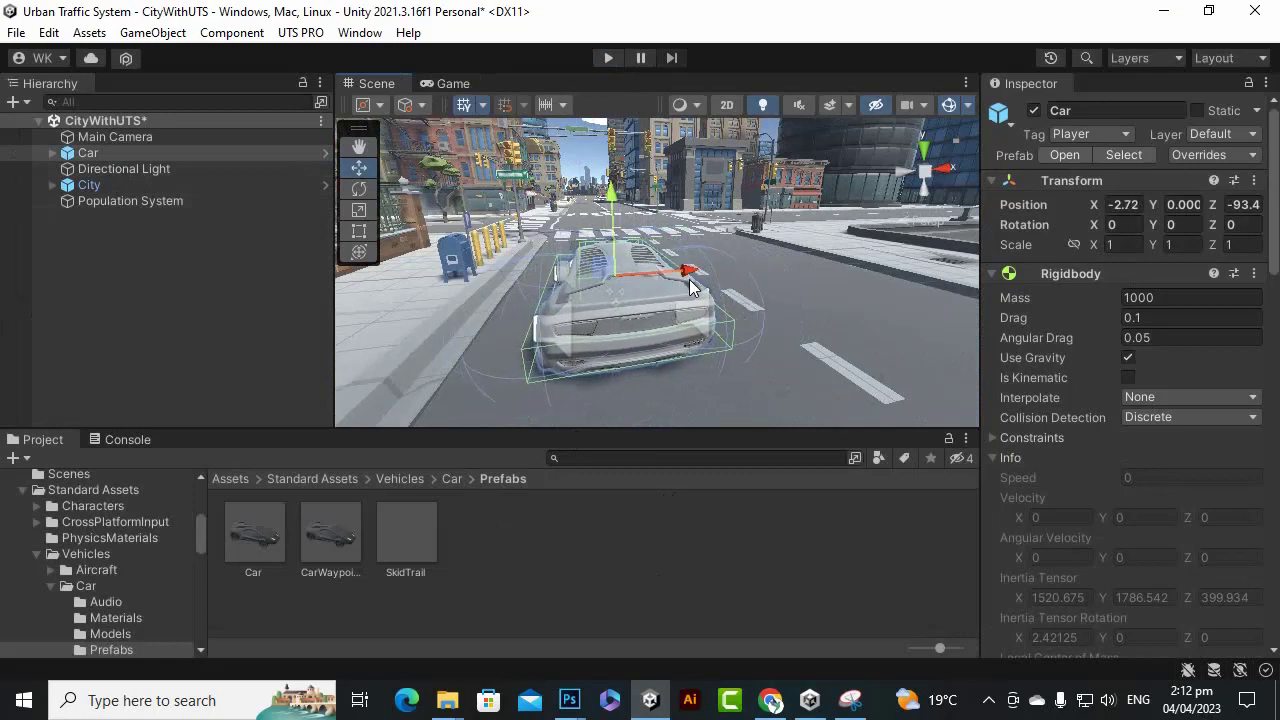
Create a new material named red in the Prefabs folder.
{"action": "right_click", "coordinate": [628, 560]}
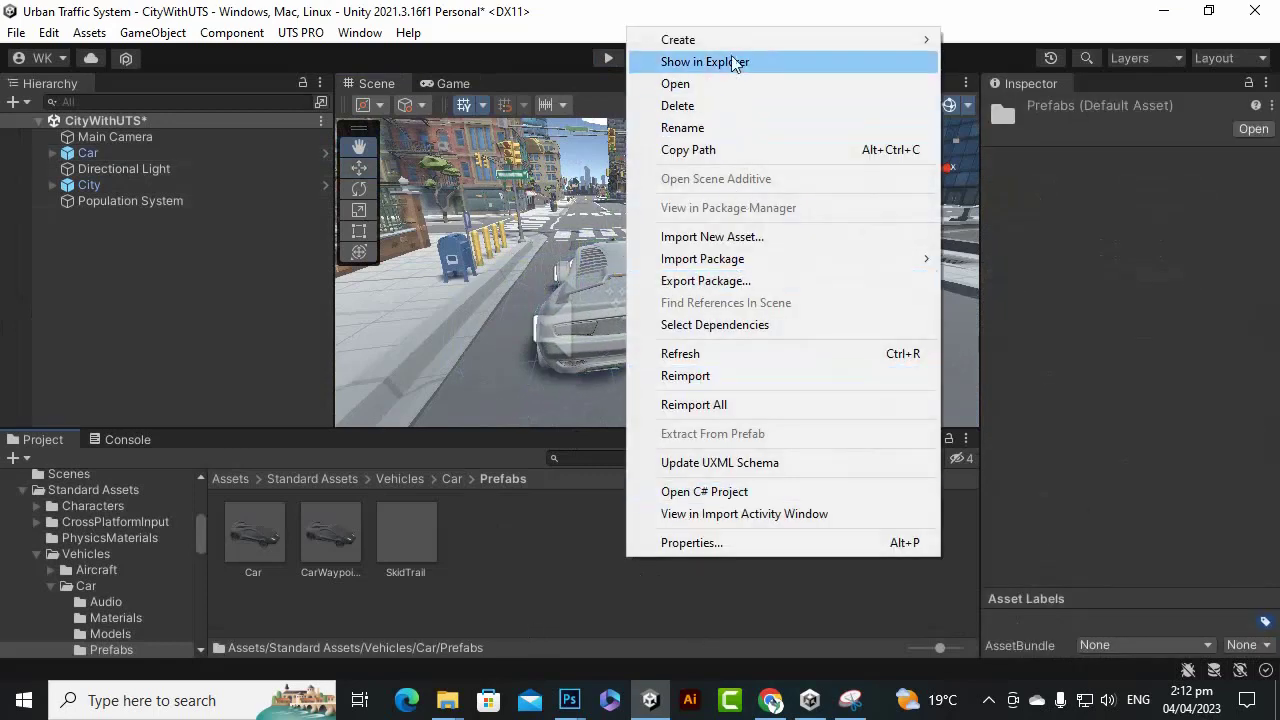
{"action": "mouse_move", "coordinate": [729, 43]}
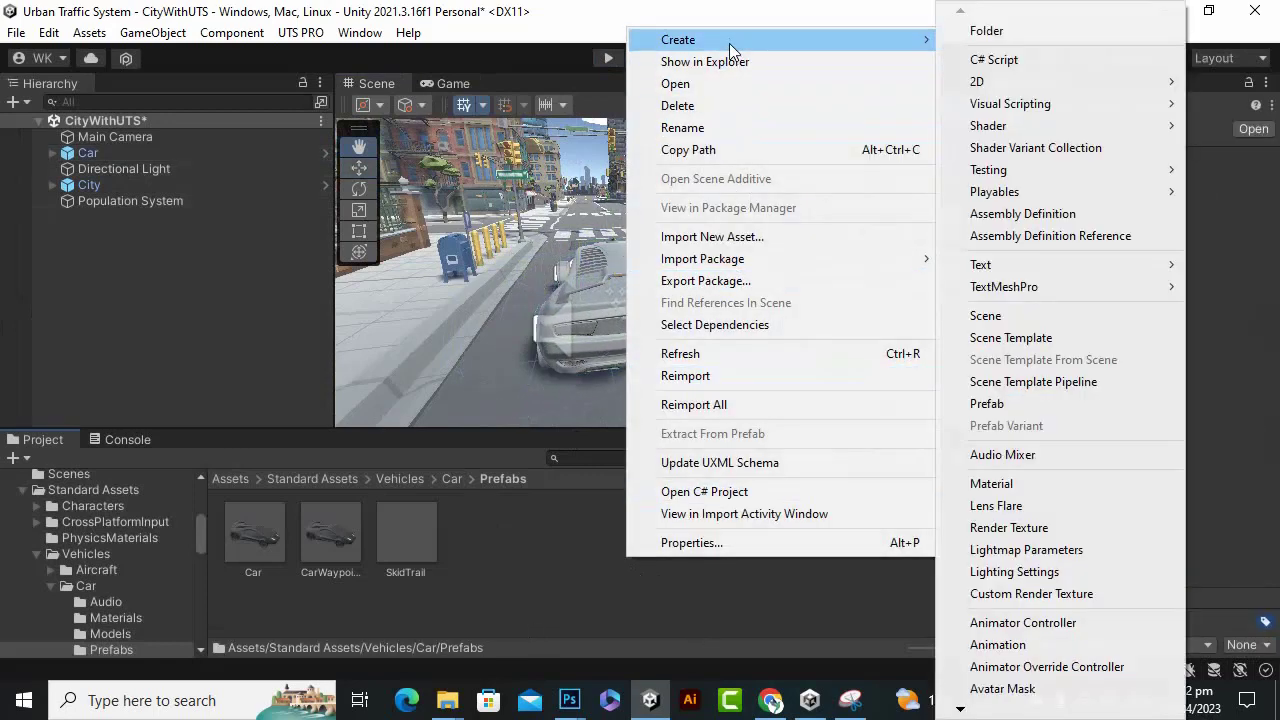
{"action": "left_click", "coordinate": [1059, 484]}
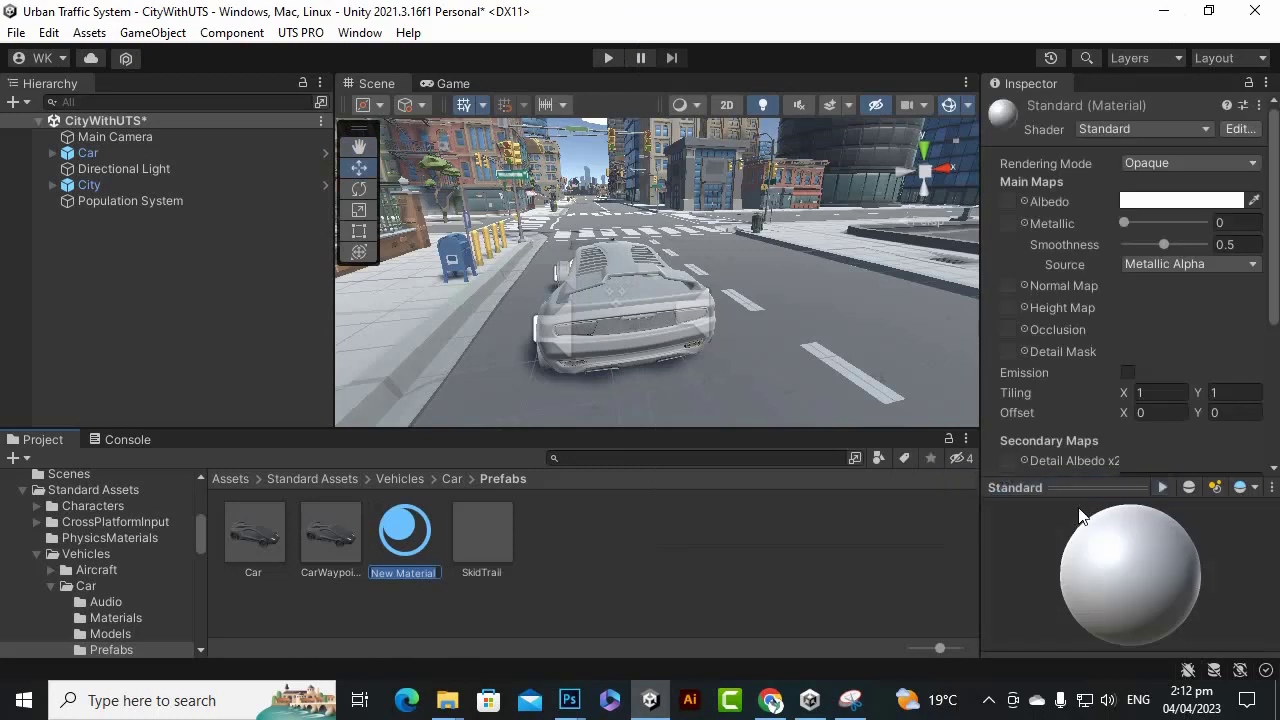
{"action": "type", "text": "red"}
{"action": "key", "text": "Return"}
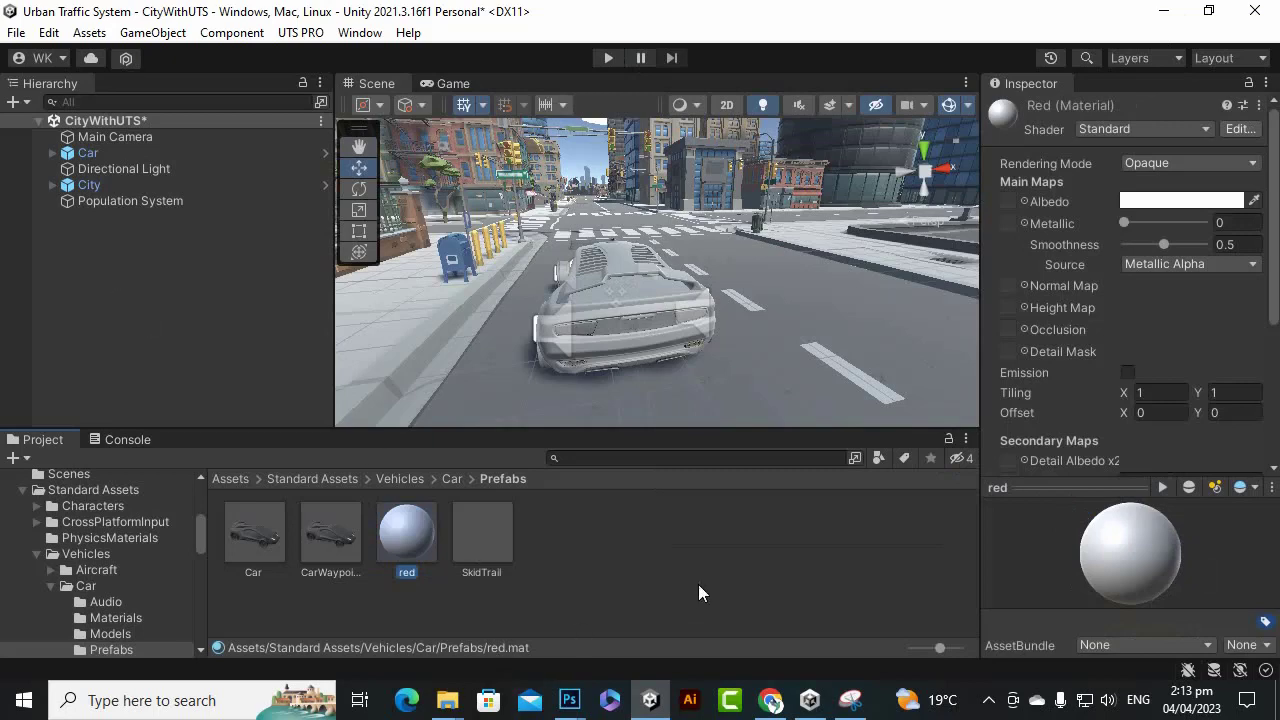
Set the red material's Albedo to pure red FF0000 and apply it to the car.
{"action": "left_click_drag", "start_coordinate": [650, 340], "coordinate": [770, 380], "text": "alt"}
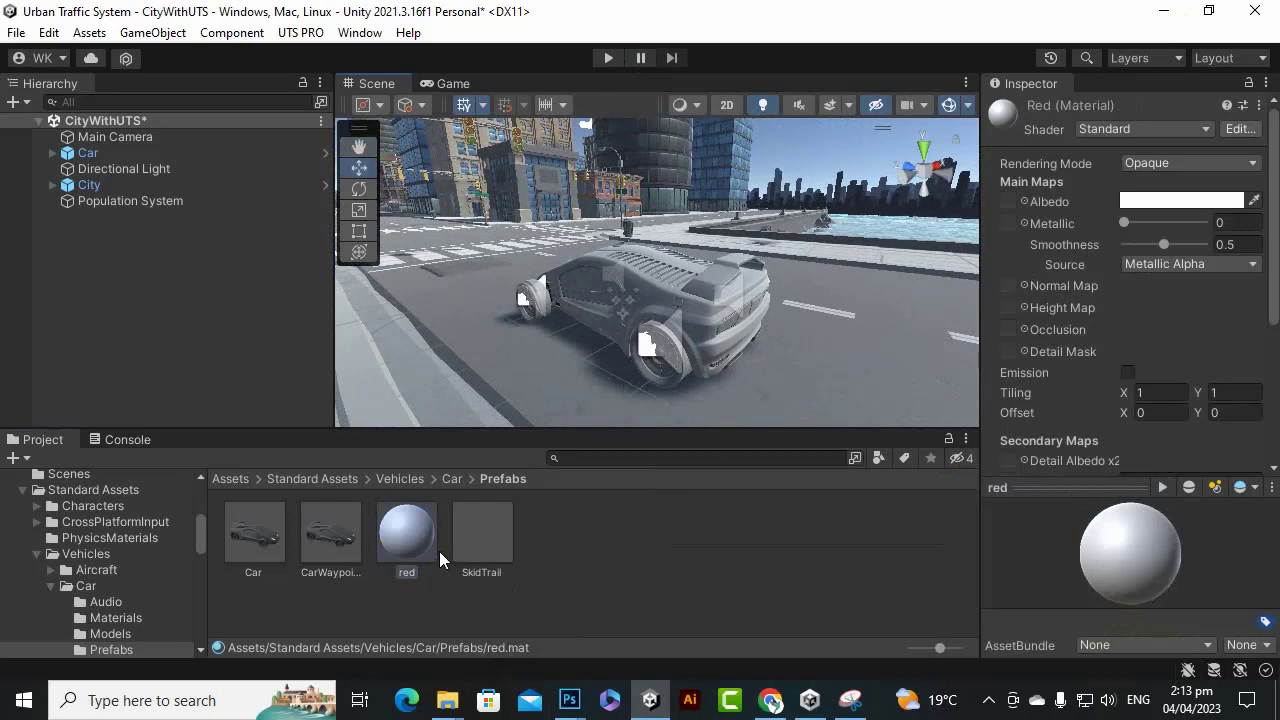
{"action": "left_click", "coordinate": [1172, 202]}
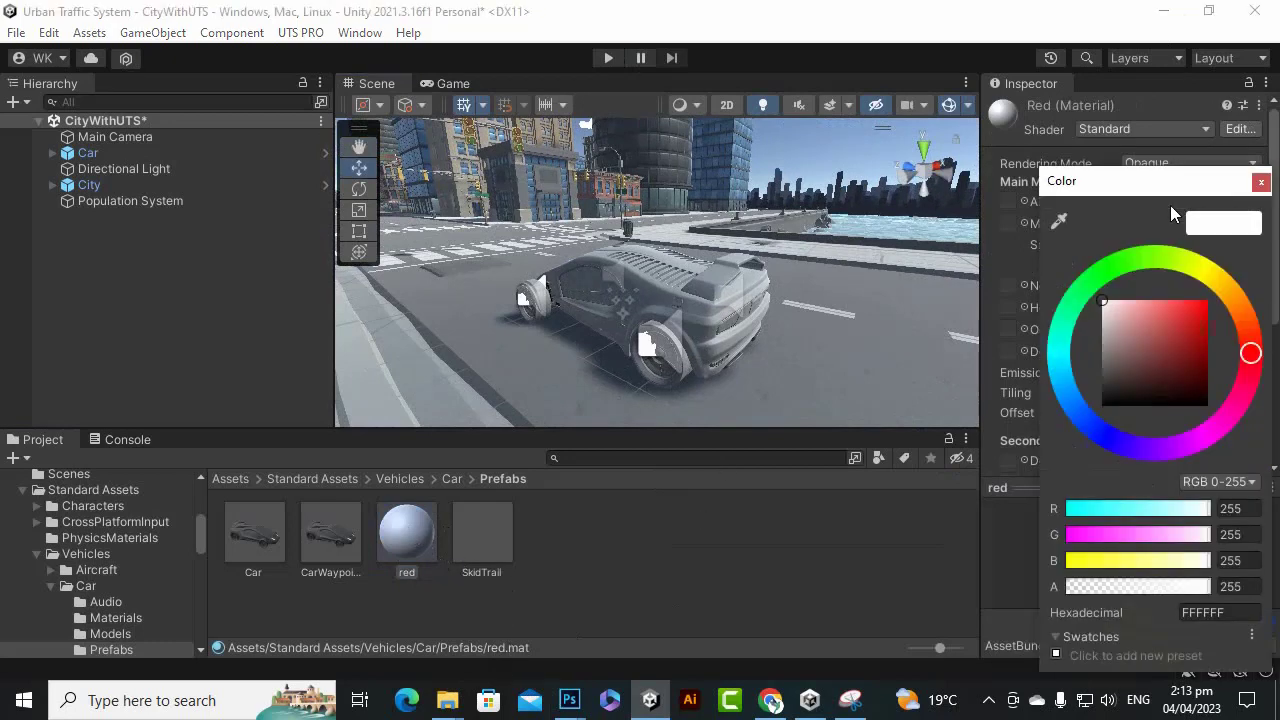
{"action": "left_click_drag", "start_coordinate": [1167, 338], "coordinate": [1244, 257]}
{"action": "left_click", "coordinate": [1261, 182]}
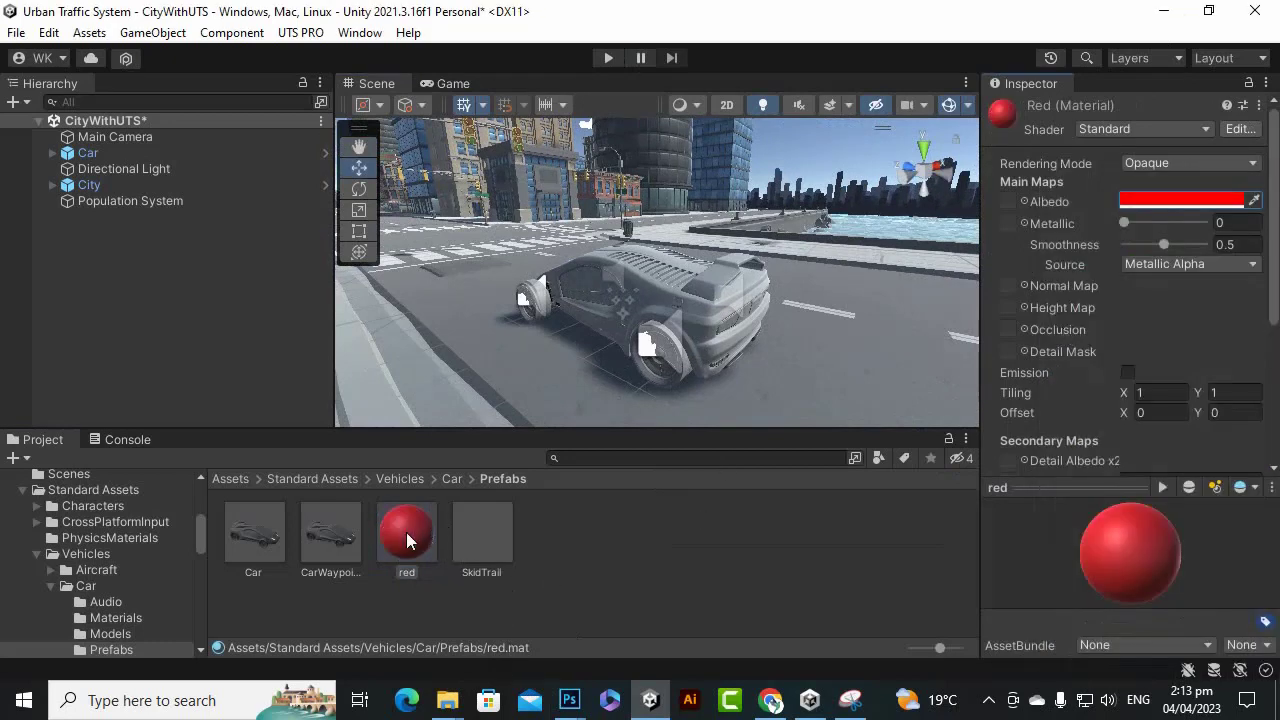
{"action": "left_click_drag", "start_coordinate": [407, 540], "coordinate": [662, 300]}
{"action": "left_click_drag", "start_coordinate": [806, 350], "coordinate": [746, 381], "text": "alt"}
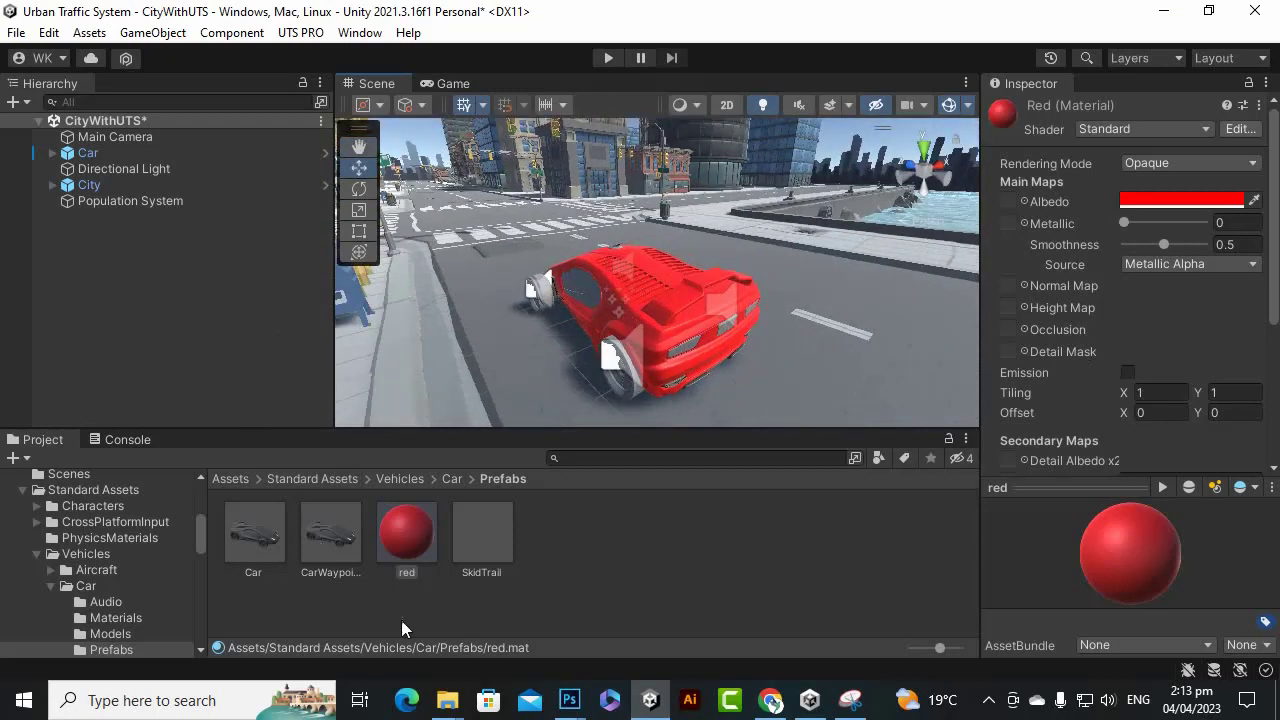
Import the Cameras folder from File Explorer into Standard Assets.
{"action": "left_click", "coordinate": [301, 476]}
{"action": "left_click", "coordinate": [363, 625]}
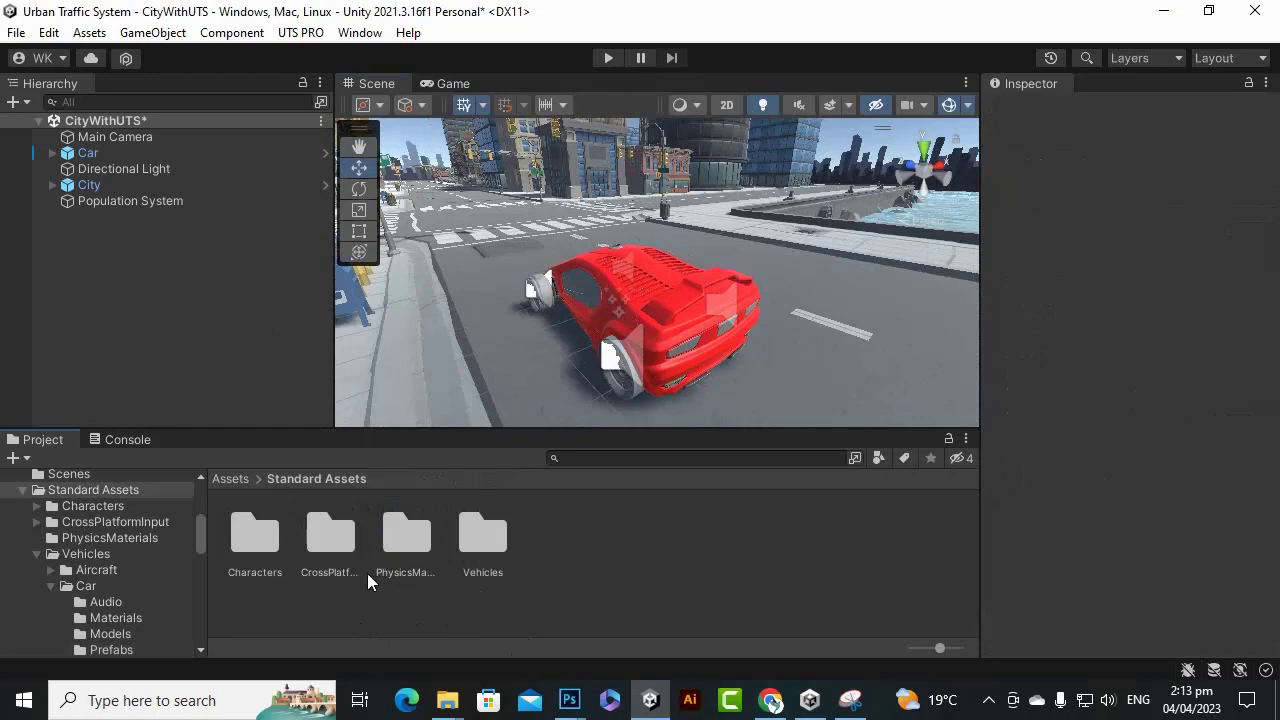
{"action": "left_click", "coordinate": [447, 700]}
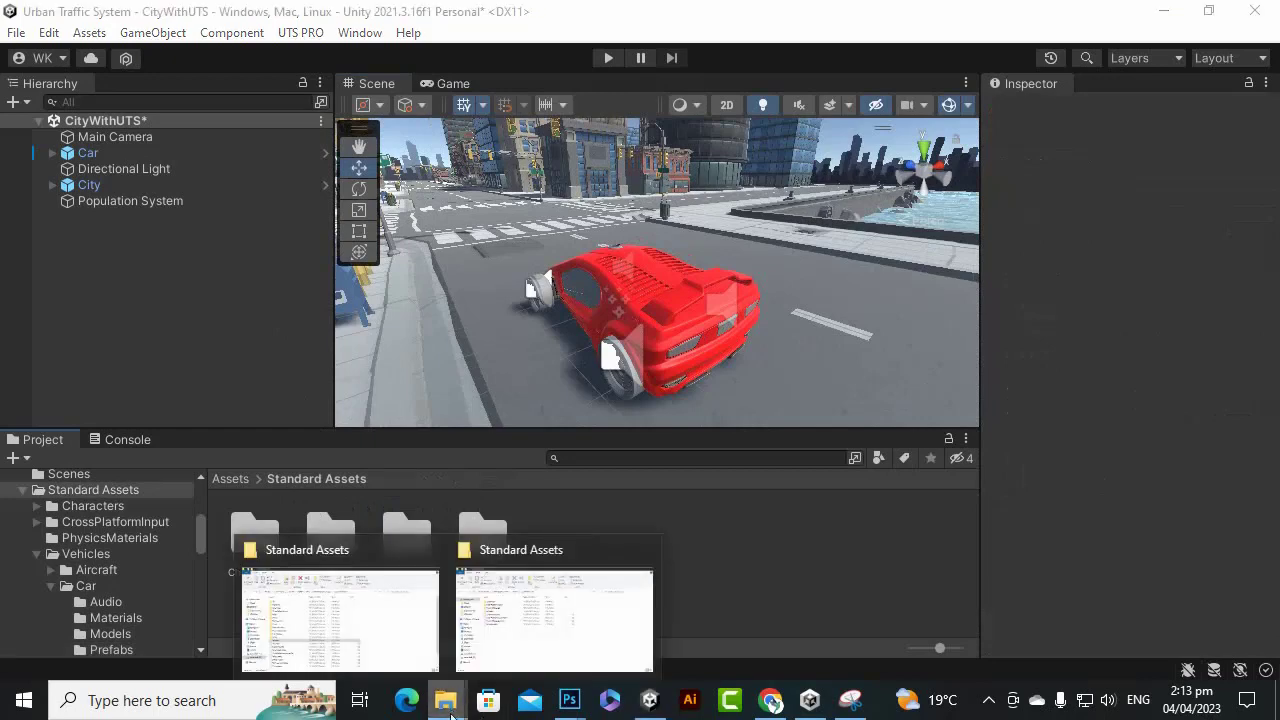
{"action": "left_click", "coordinate": [620, 606]}
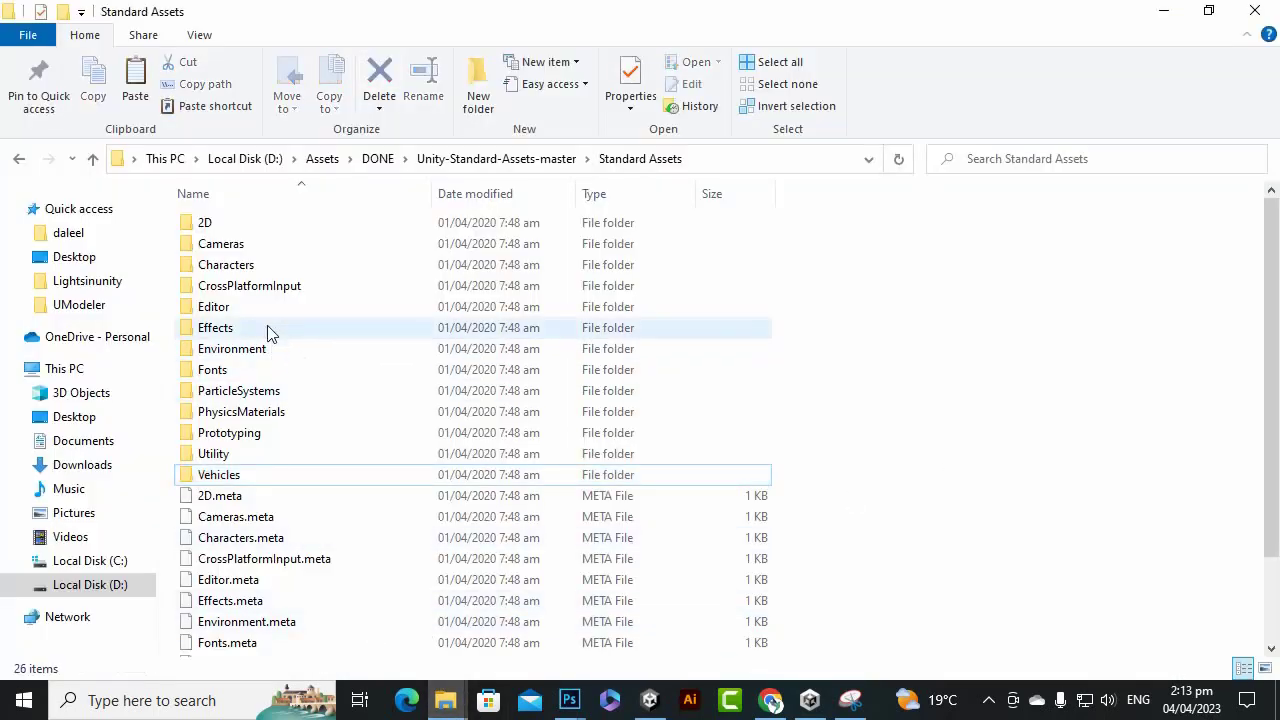
{"action": "left_click_drag", "start_coordinate": [225, 244], "coordinate": [497, 555]}
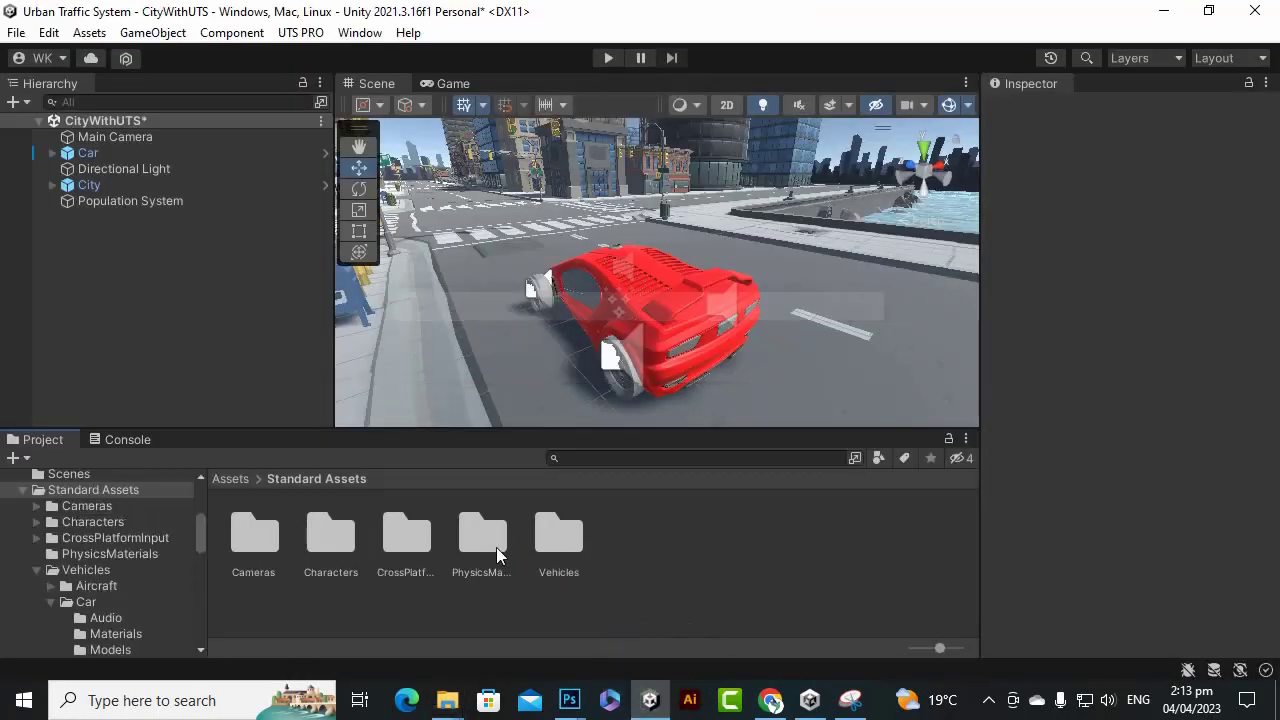
Replace the Main Camera with a MultipurposeCameraRig from Cameras/Prefabs.
{"action": "left_click", "coordinate": [156, 137]}
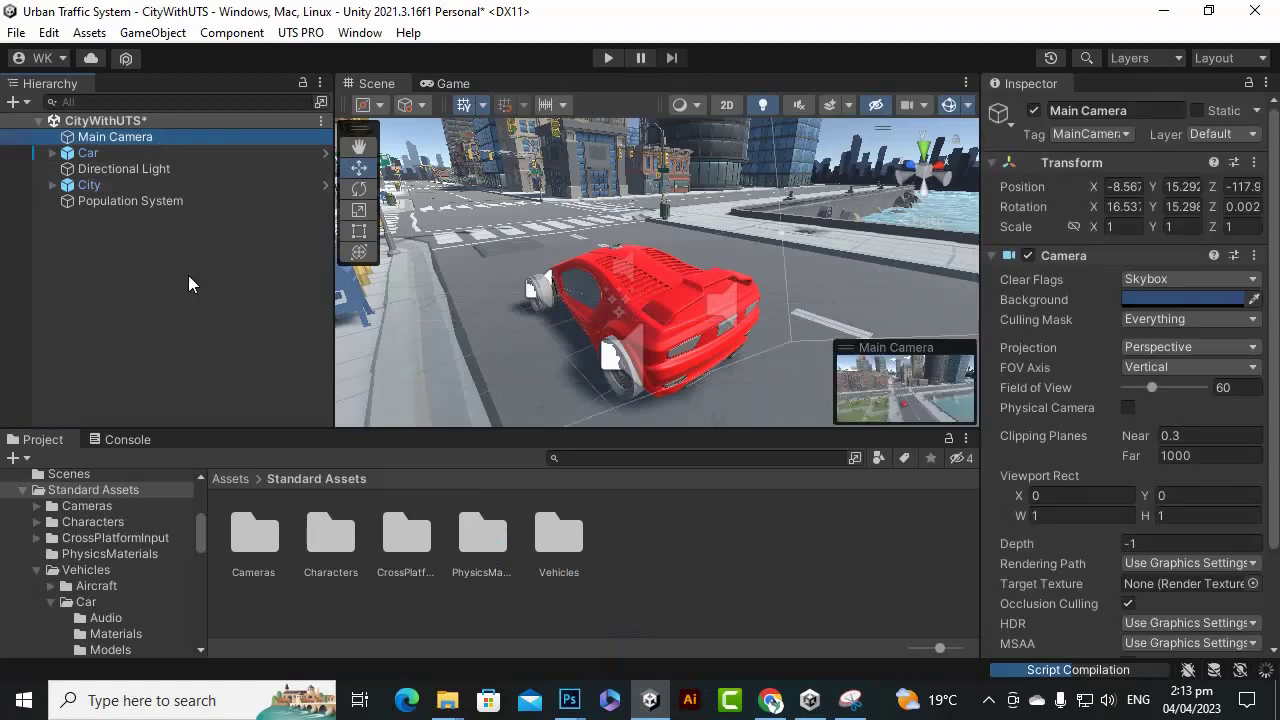
{"action": "key", "text": "Delete"}
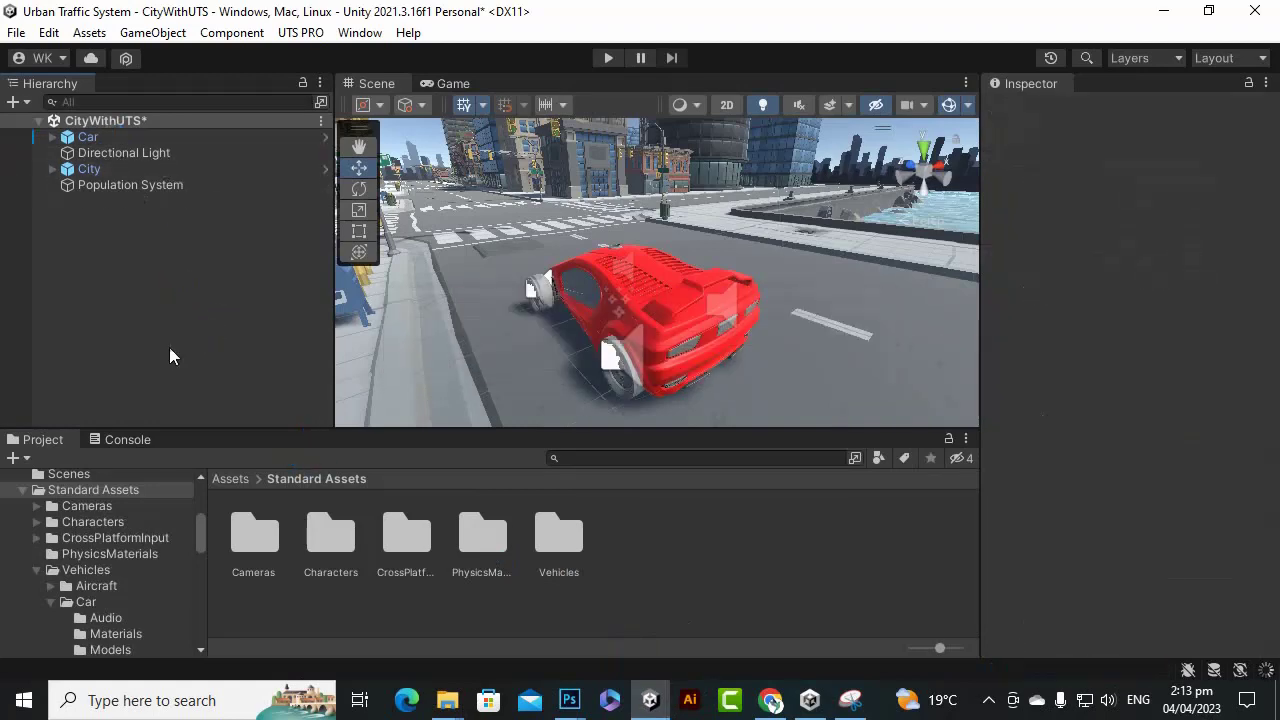
{"action": "double_click", "coordinate": [258, 532]}
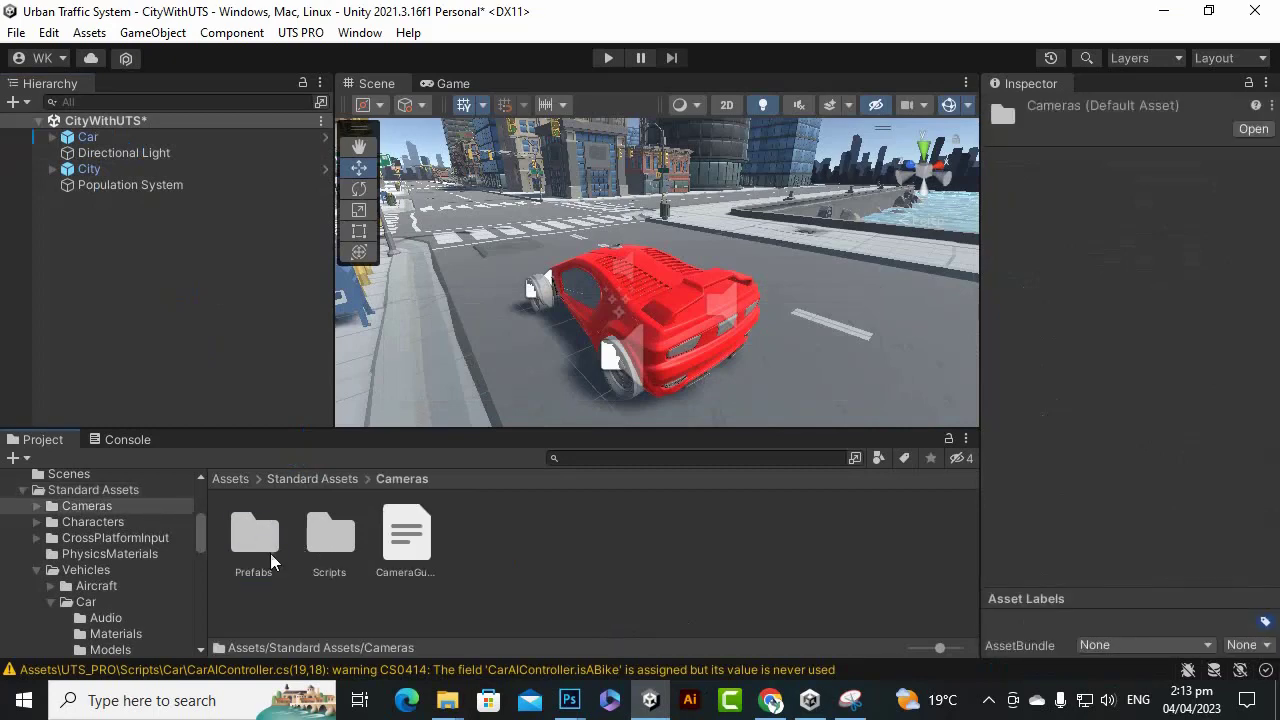
{"action": "double_click", "coordinate": [258, 535]}
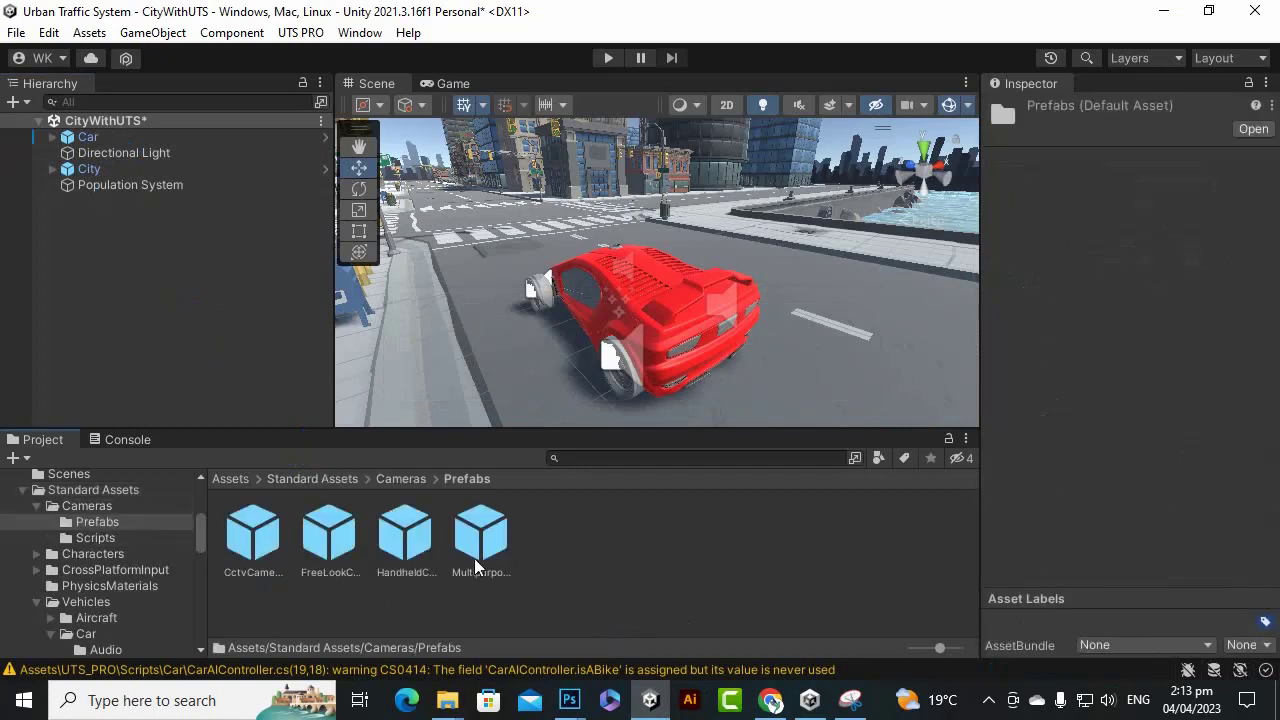
{"action": "left_click_drag", "start_coordinate": [482, 545], "coordinate": [124, 345]}
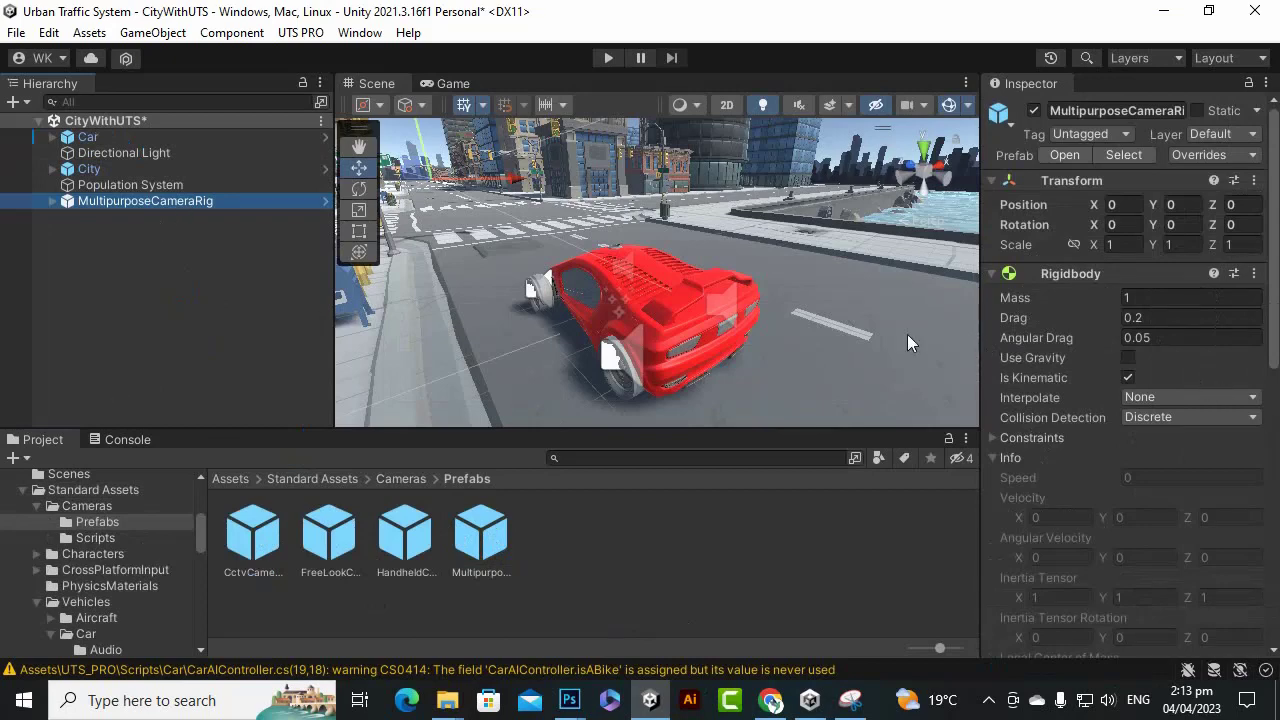
Set the Car as the camera rig's Auto Cam target.
{"action": "scroll", "coordinate": [1206, 386], "scroll_direction": "down", "scroll_amount": 4}
{"action": "scroll", "coordinate": [1191, 451], "scroll_direction": "down", "scroll_amount": 5}
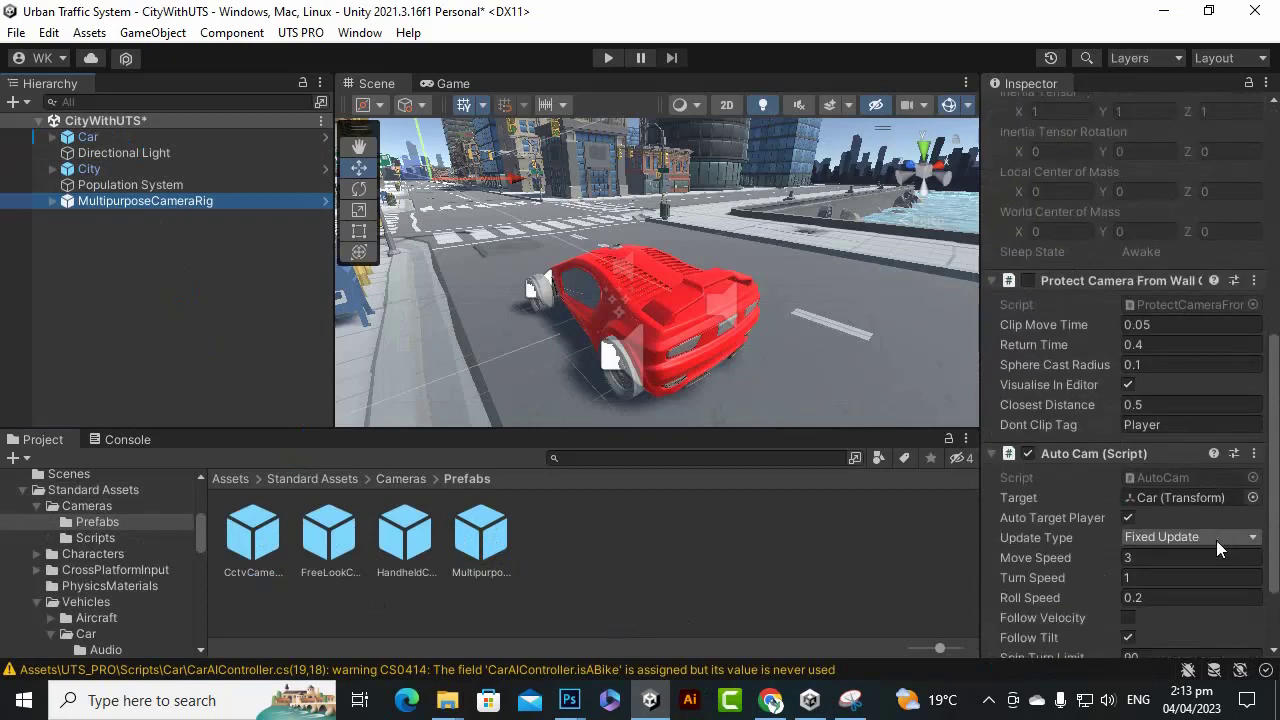
{"action": "left_click_drag", "start_coordinate": [100, 137], "coordinate": [1228, 495]}
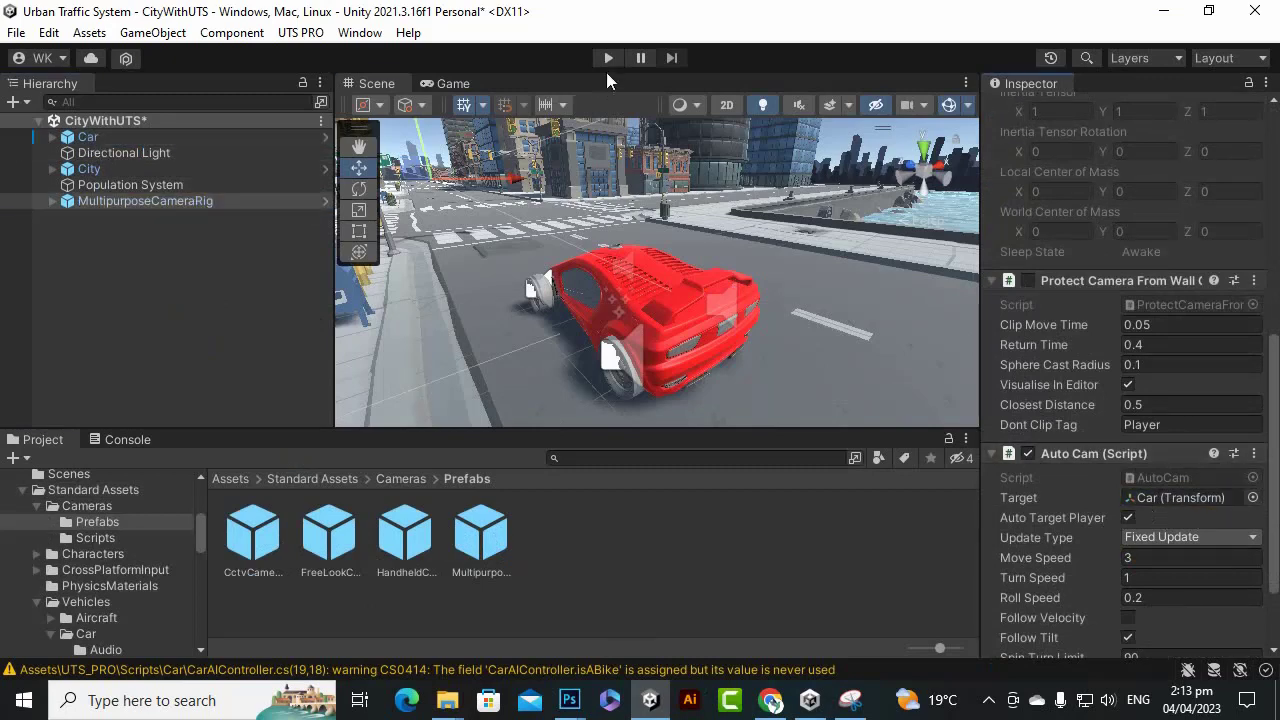
Test-drive the red car with the follow camera, steering right and left, then stop play mode.
{"action": "left_click", "coordinate": [607, 58]}
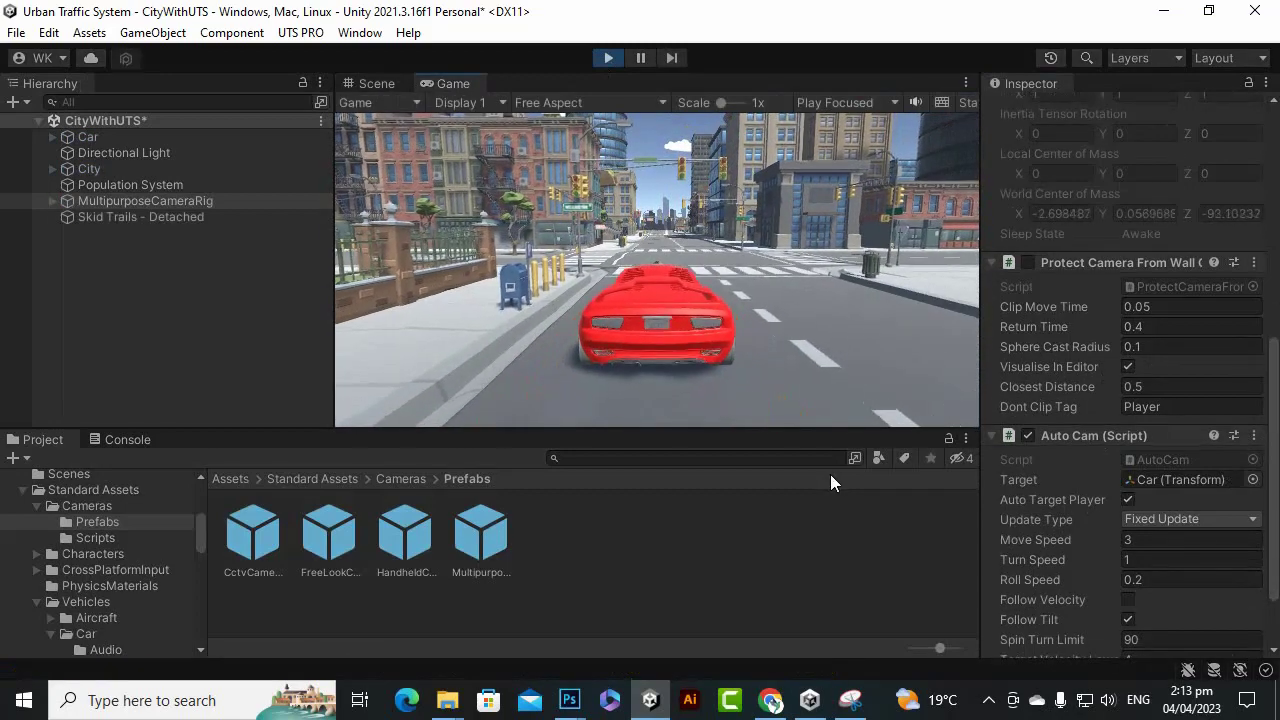
{"action": "key", "text": "w"}
{"action": "key", "text": "d"}
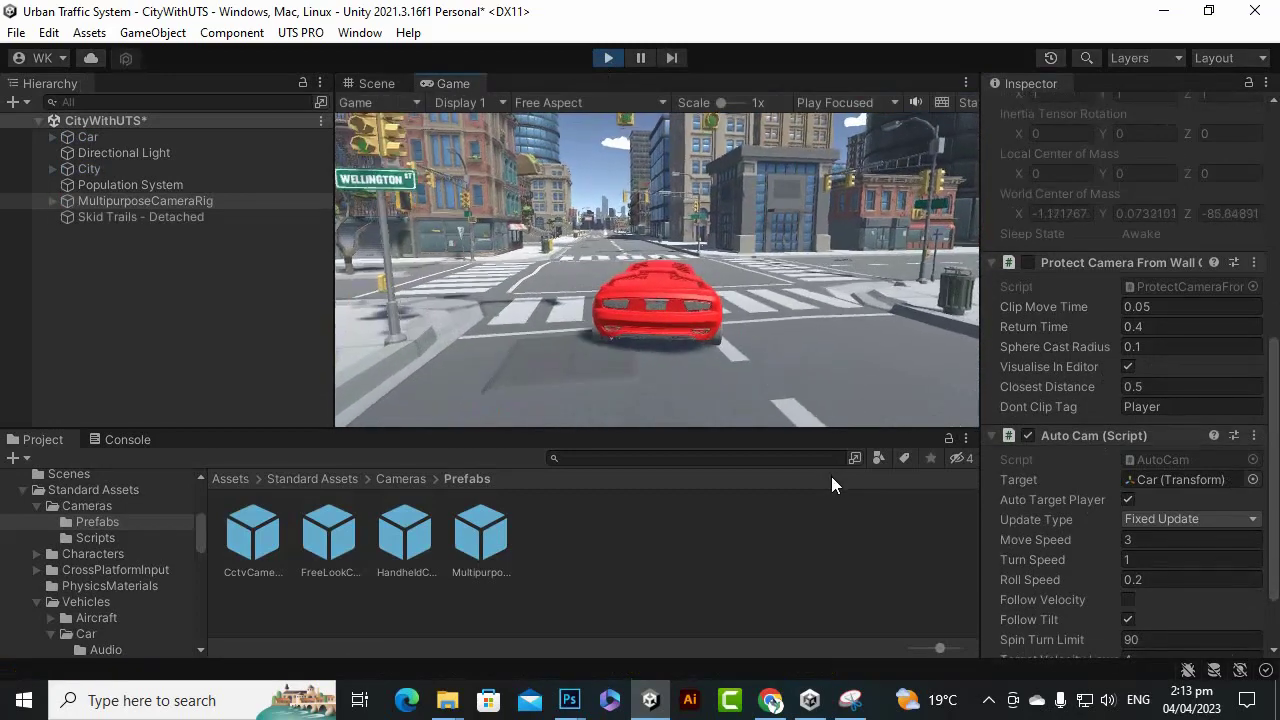
{"action": "key", "text": "d"}
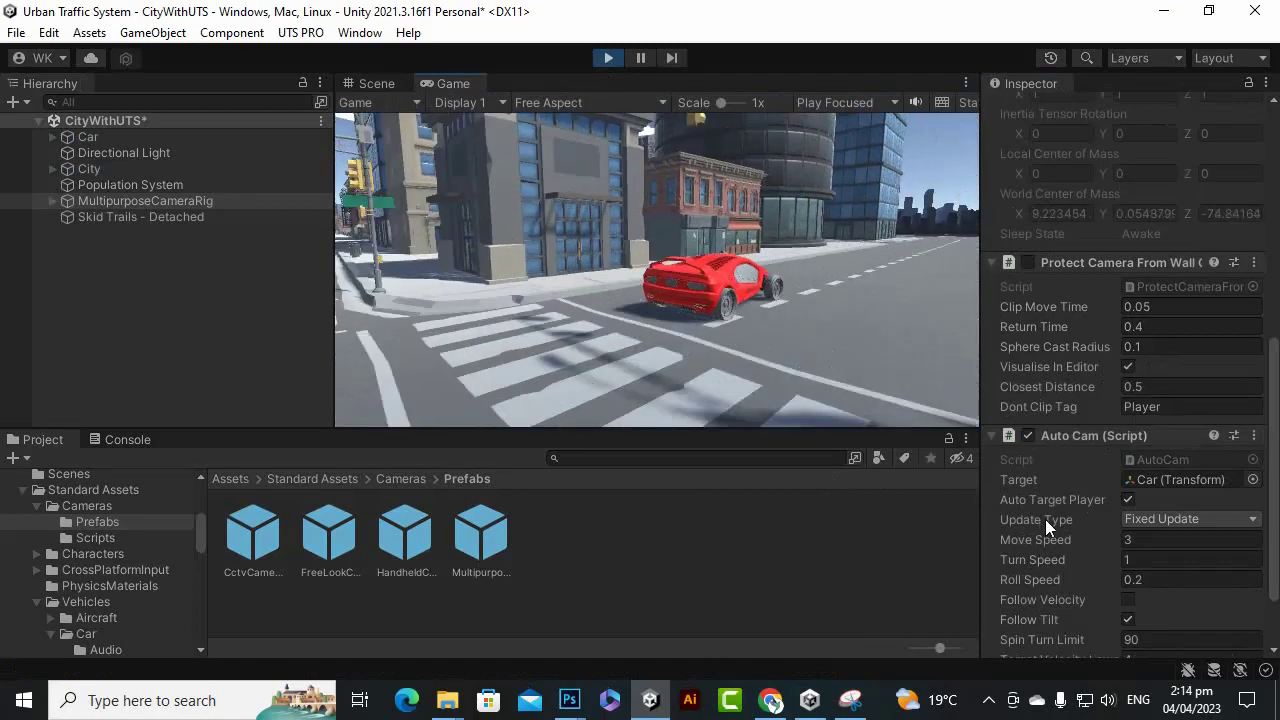
{"action": "key", "text": "a"}
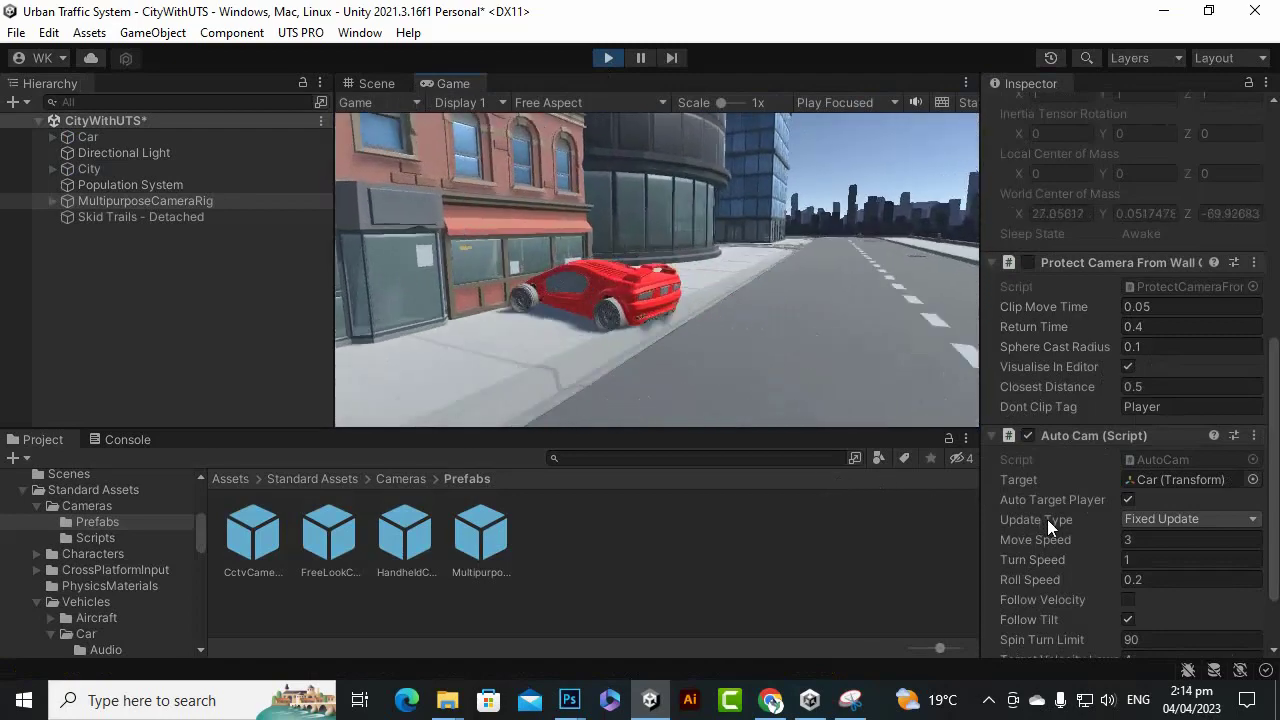
{"action": "left_click", "coordinate": [607, 59]}
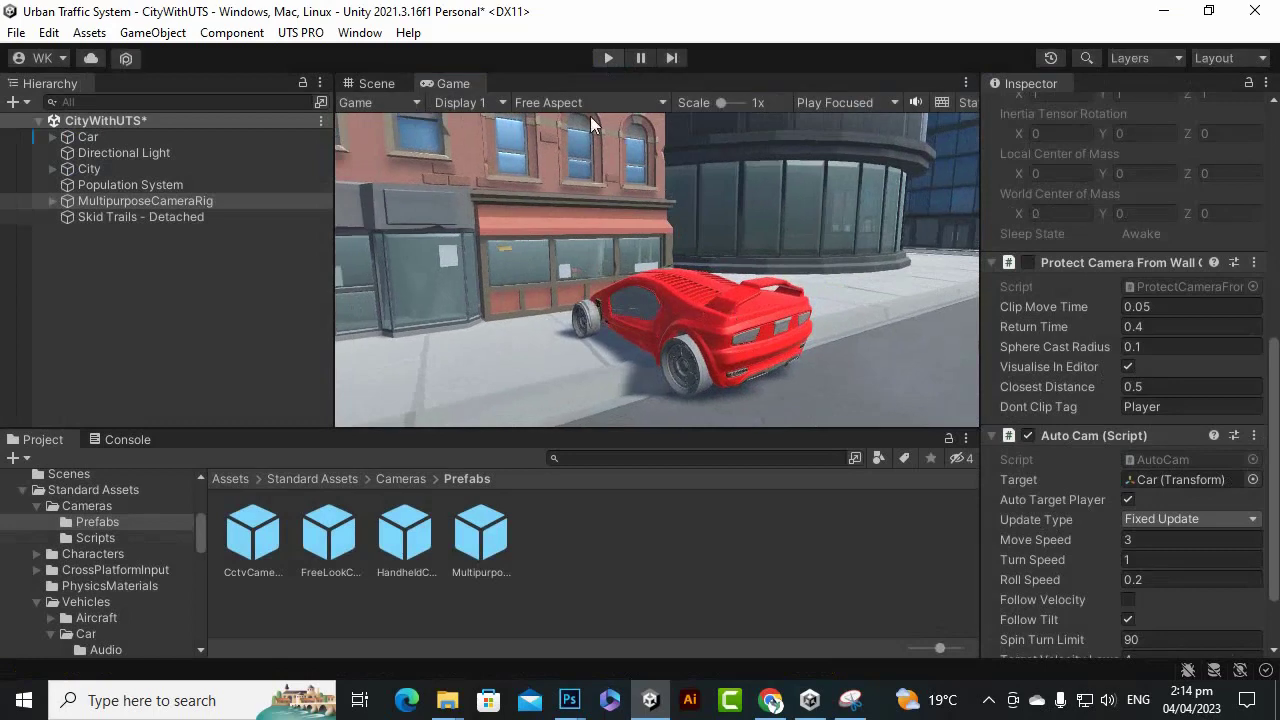
{"action": "scroll", "coordinate": [633, 219], "scroll_direction": "down", "scroll_amount": 10}
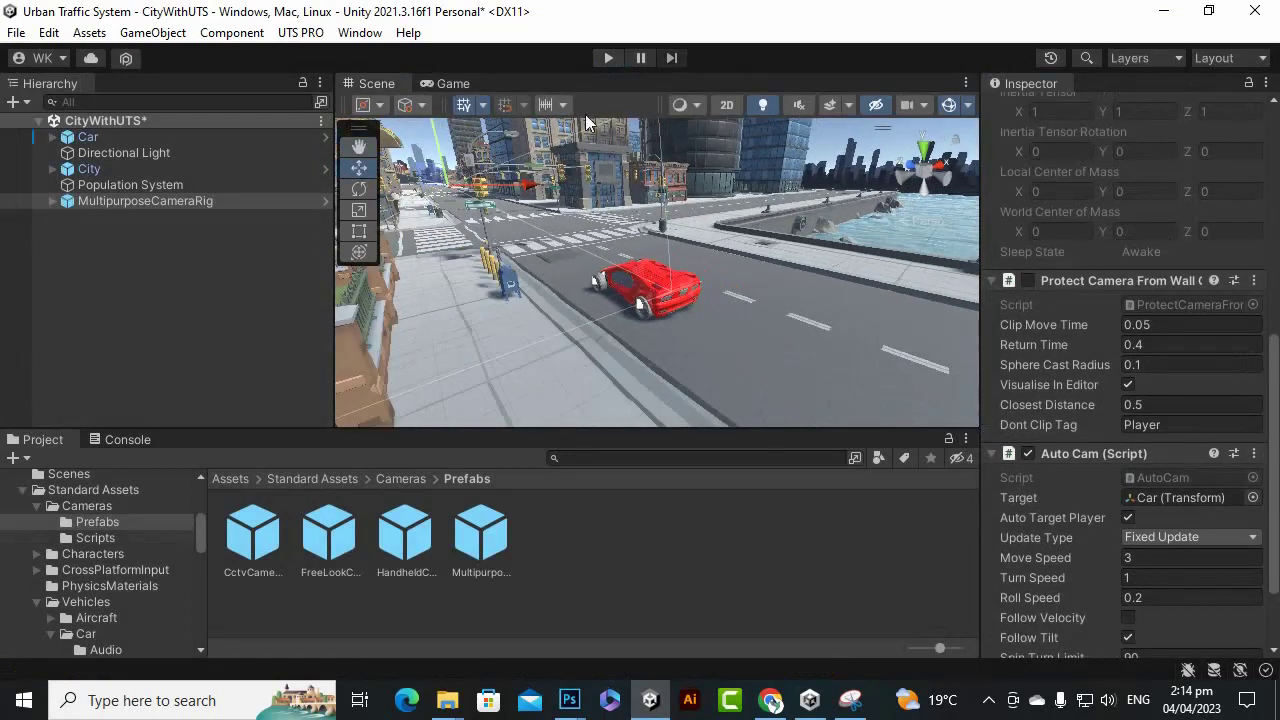
{"action": "scroll", "coordinate": [761, 311], "scroll_direction": "down", "scroll_amount": 5}
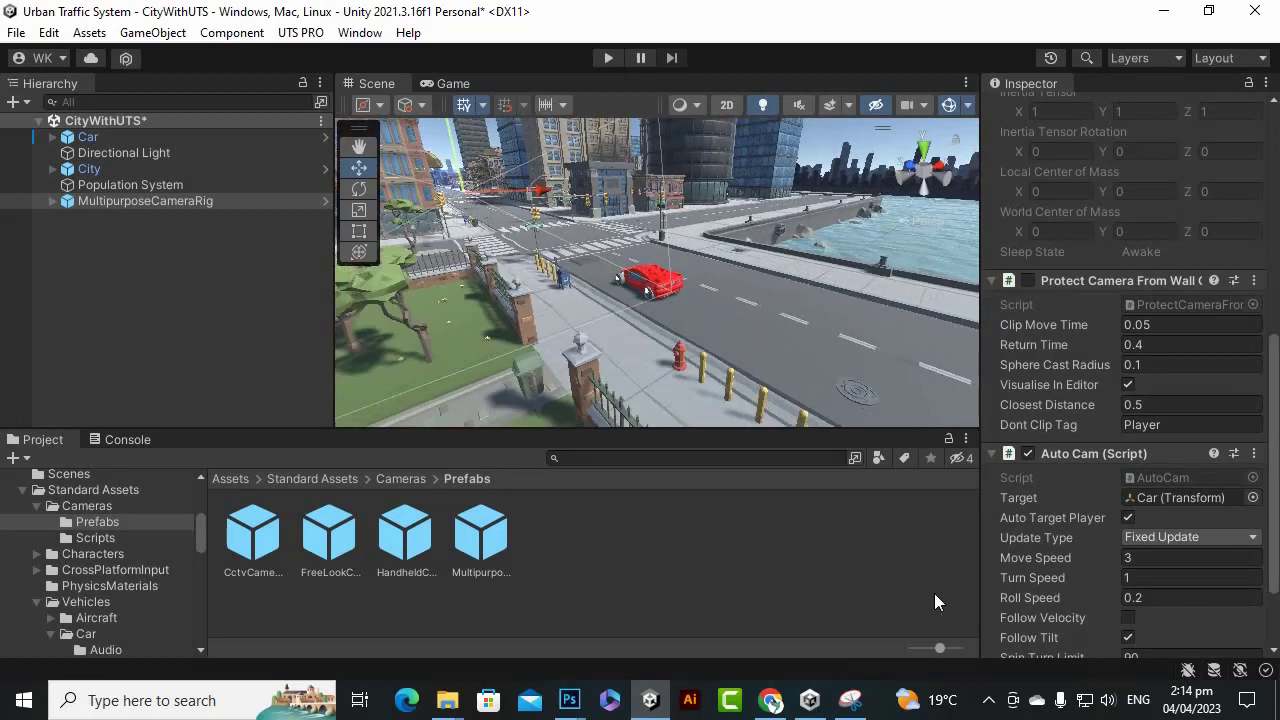
{"action": "left_click", "coordinate": [985, 700]}
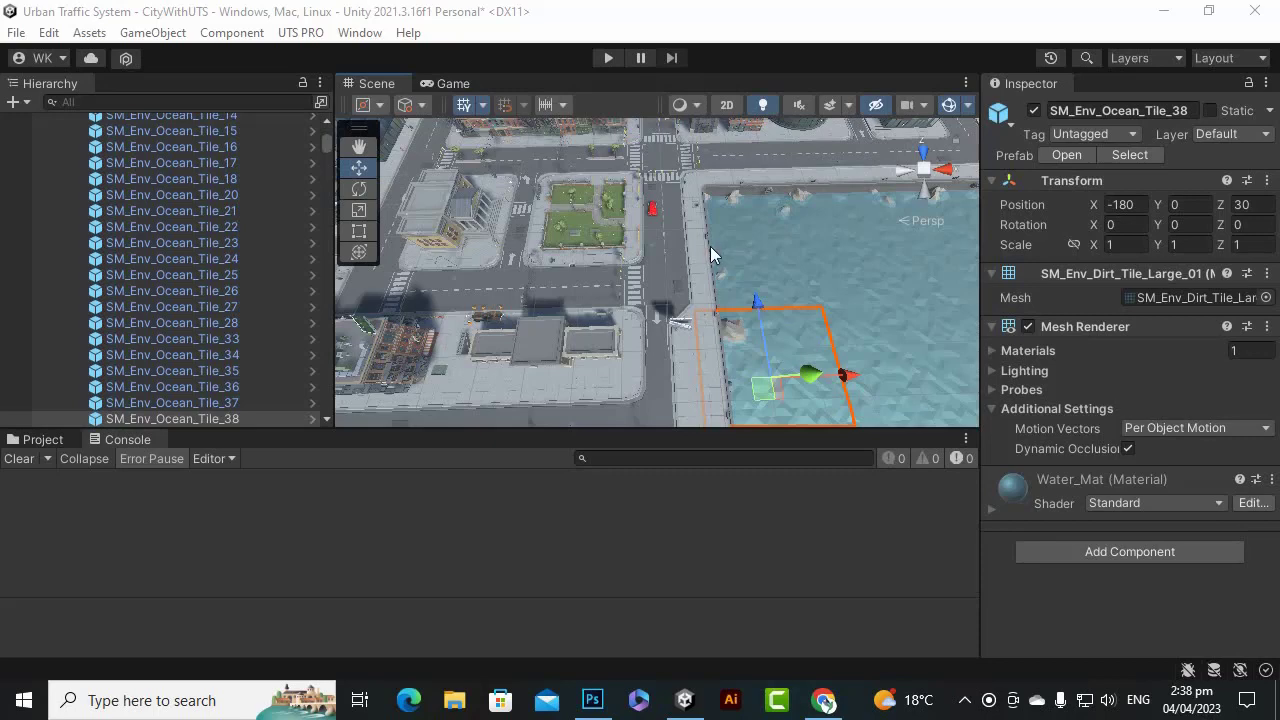
{"action": "scroll", "coordinate": [764, 252], "scroll_direction": "down", "scroll_amount": 3}
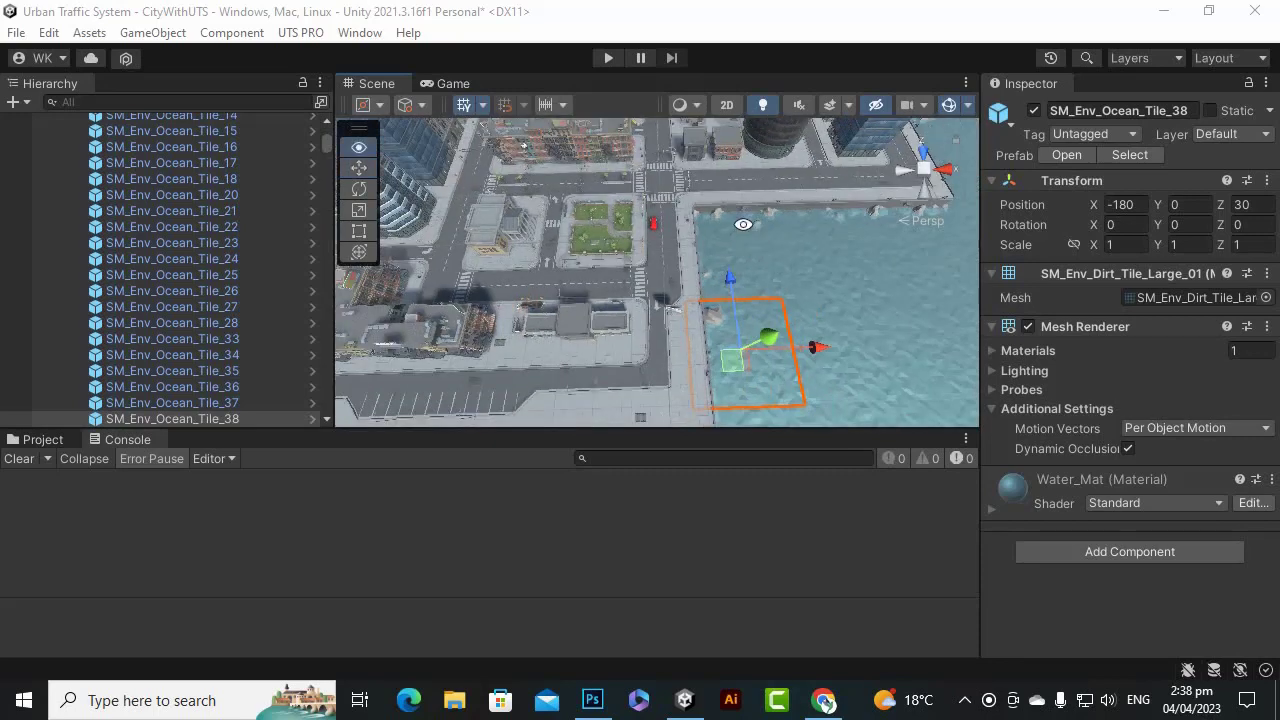
{"action": "left_click_drag", "start_coordinate": [744, 225], "coordinate": [735, 288], "text": "alt"}
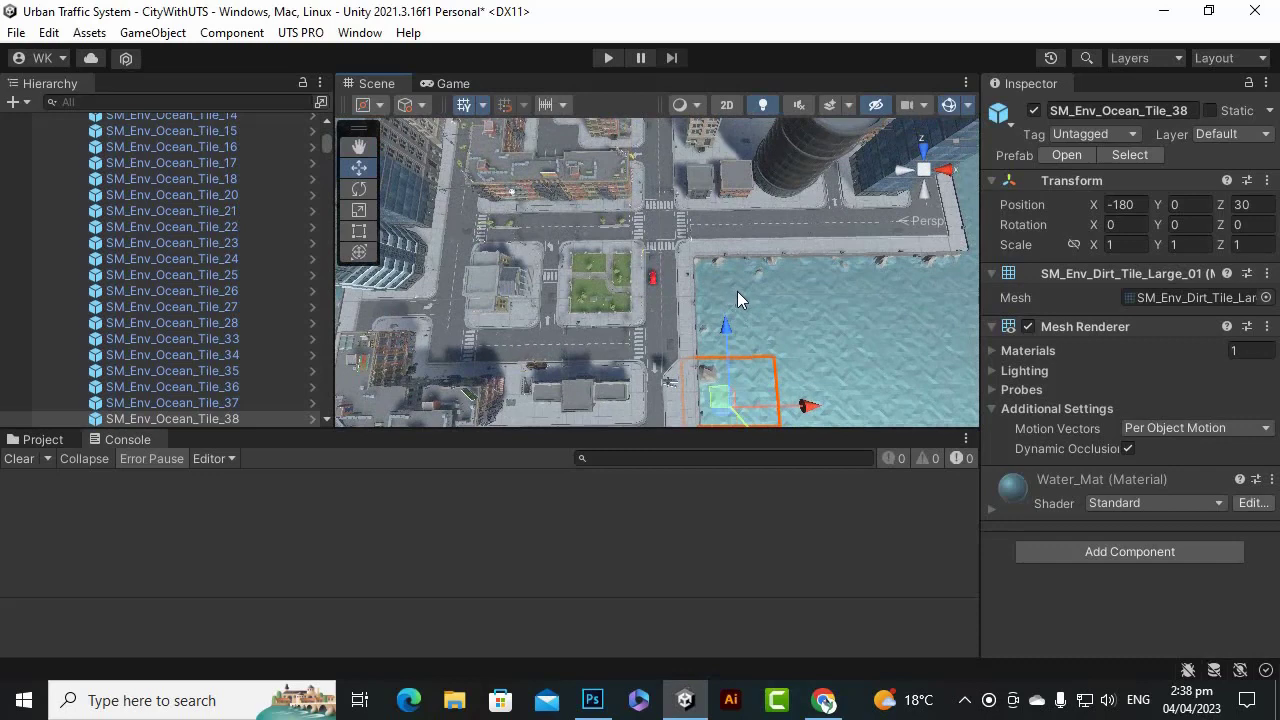
{"action": "scroll", "coordinate": [742, 294], "scroll_direction": "down", "scroll_amount": 1}
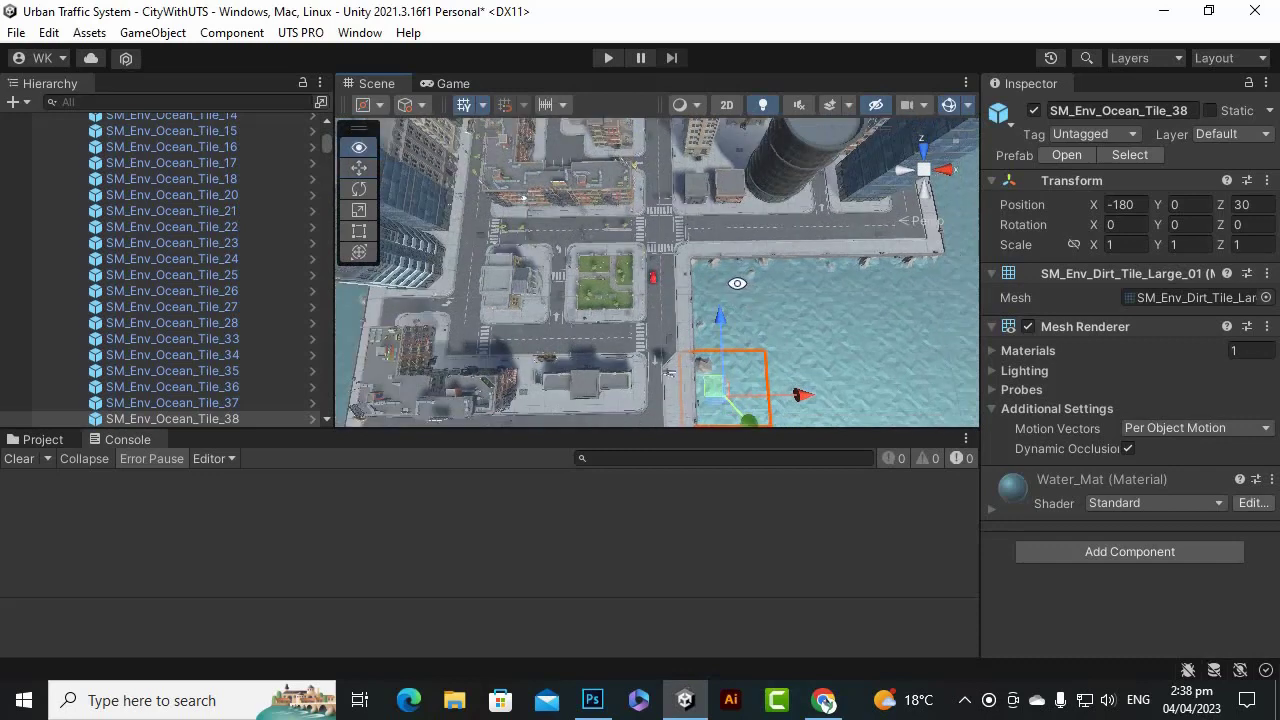
{"action": "left_click_drag", "start_coordinate": [736, 283], "coordinate": [735, 266], "text": "alt"}
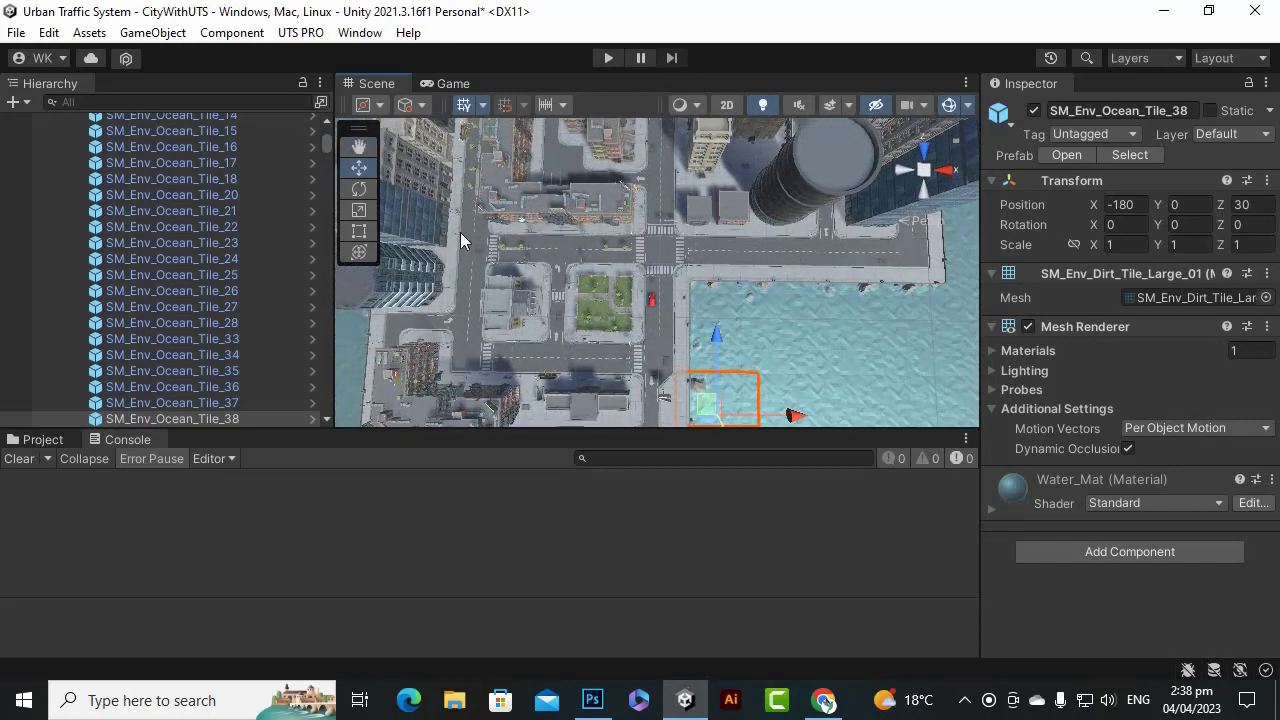
{"action": "left_click", "coordinate": [361, 146]}
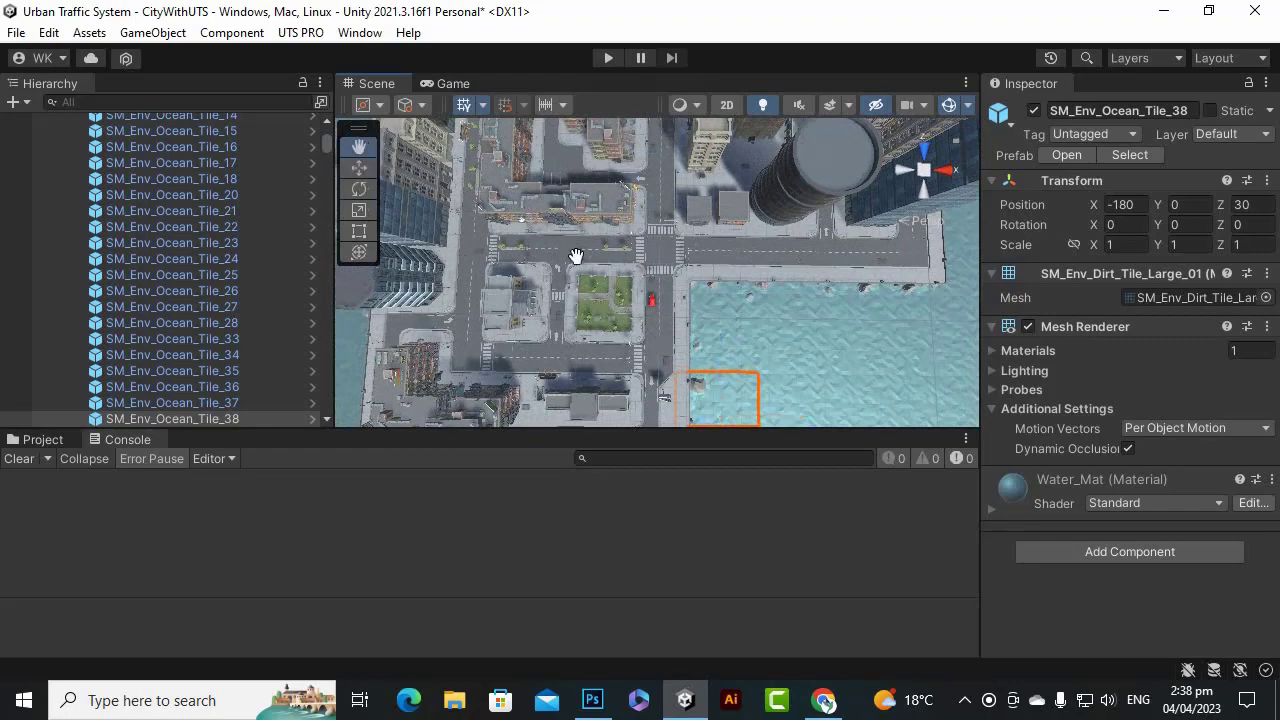
{"action": "scroll", "coordinate": [737, 271], "scroll_direction": "down", "scroll_amount": 6}
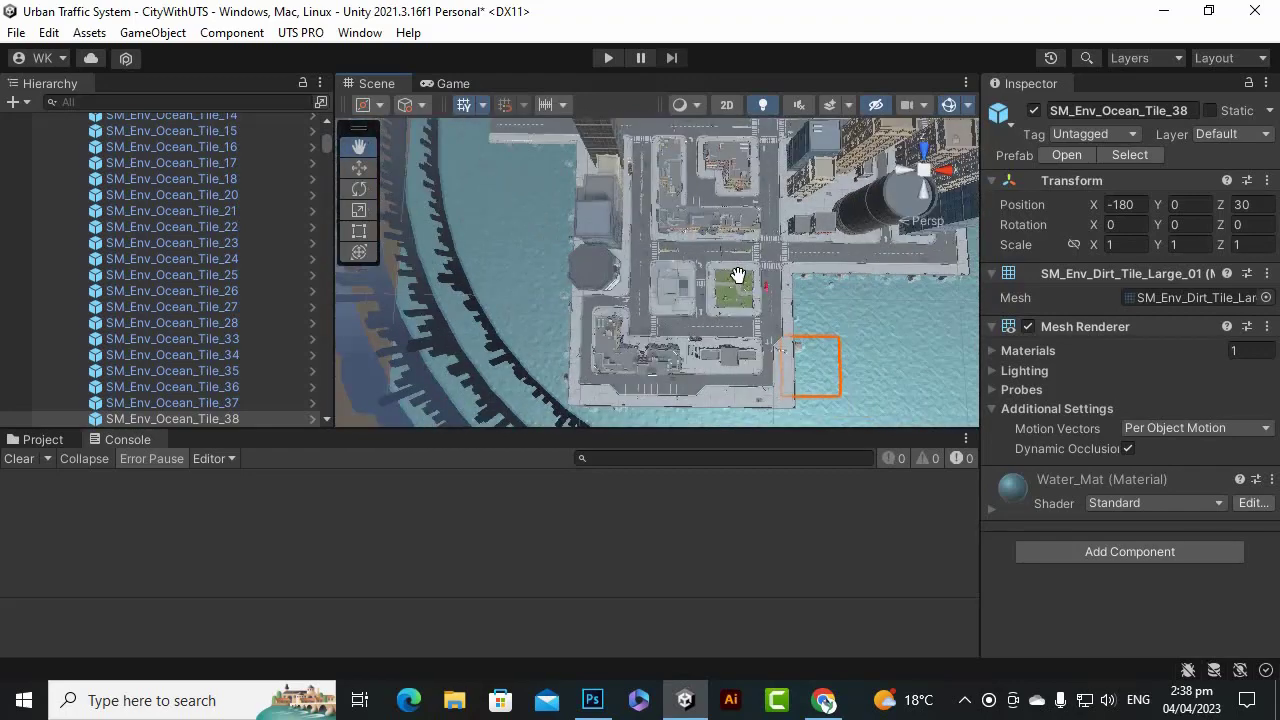
{"action": "scroll", "coordinate": [724, 281], "scroll_direction": "down", "scroll_amount": 4}
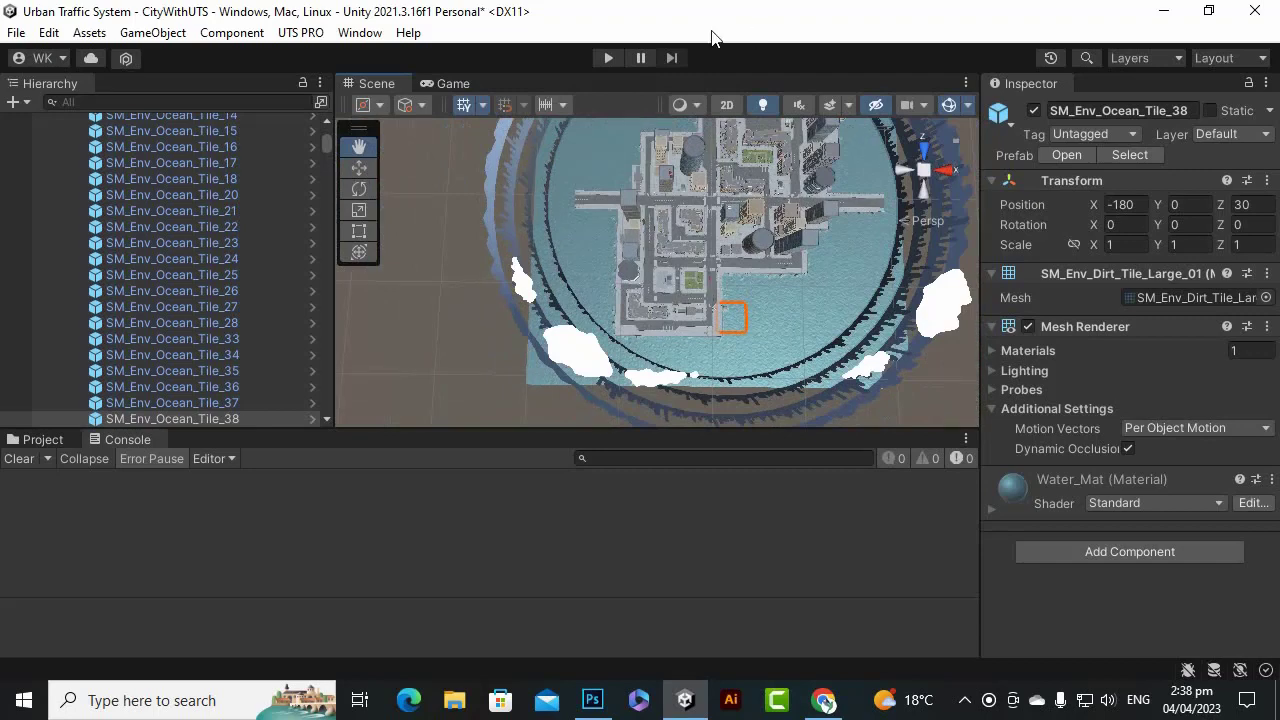
{"action": "left_click_drag", "start_coordinate": [686, 247], "coordinate": [625, 306]}
{"action": "scroll", "coordinate": [625, 306], "scroll_direction": "up", "scroll_amount": 6}
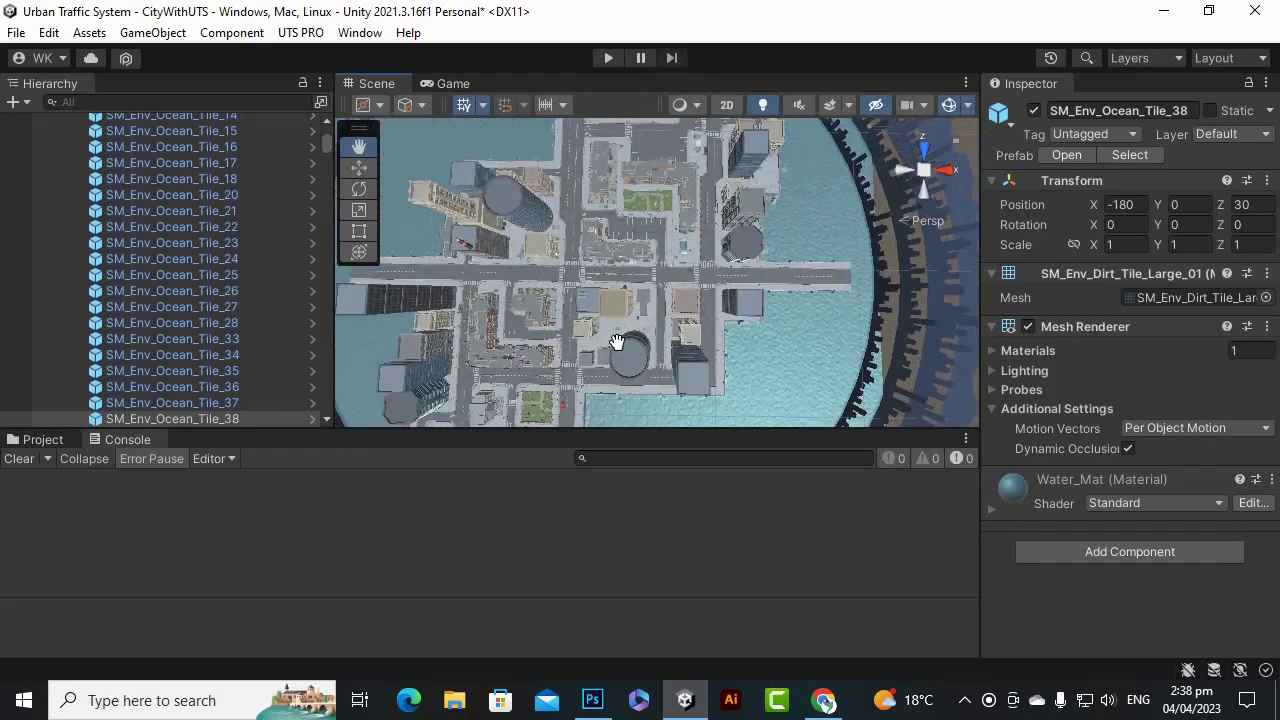
{"action": "scroll", "coordinate": [630, 343], "scroll_direction": "up", "scroll_amount": 5}
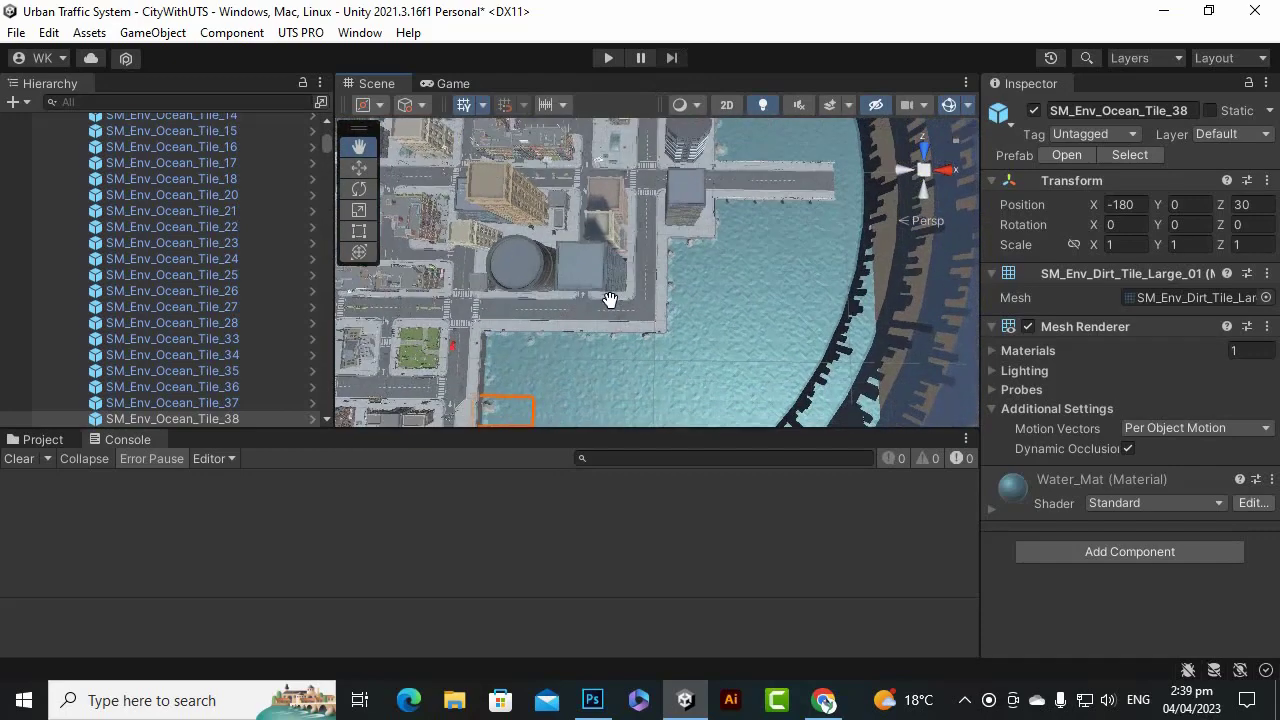
{"action": "left_click_drag", "start_coordinate": [533, 308], "coordinate": [663, 343]}
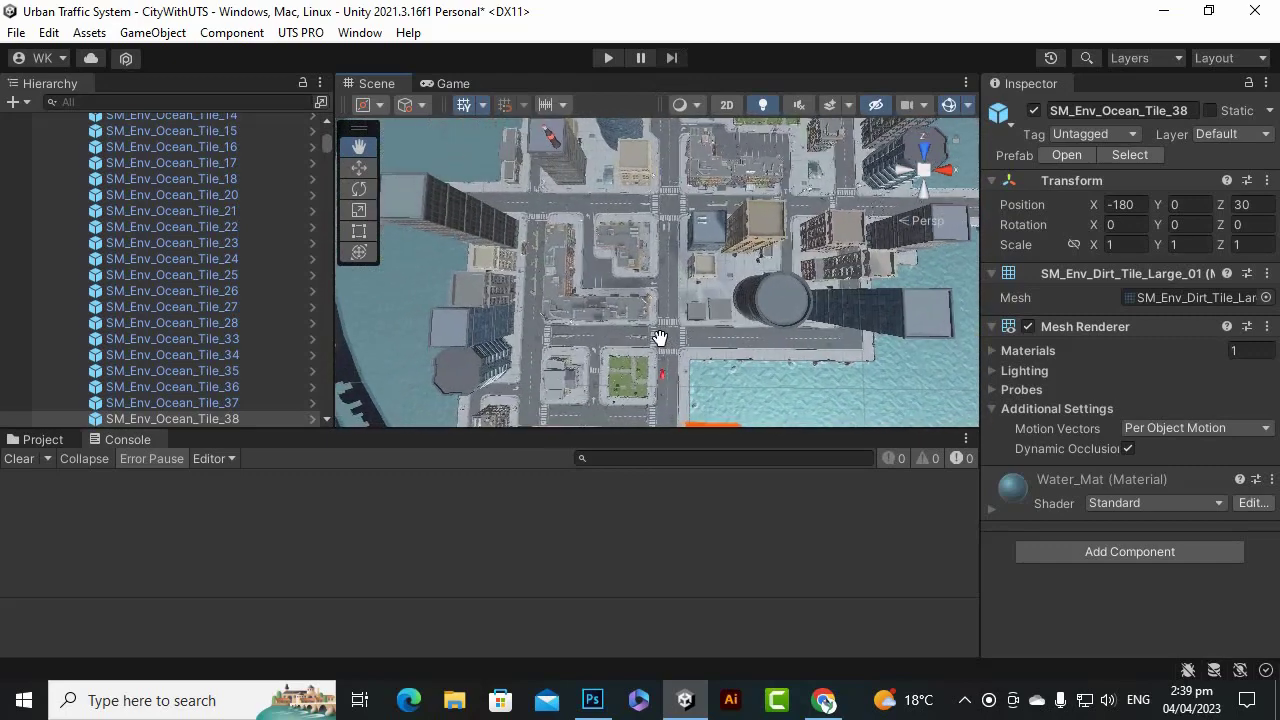
{"action": "scroll", "coordinate": [677, 145], "scroll_direction": "up", "scroll_amount": 2}
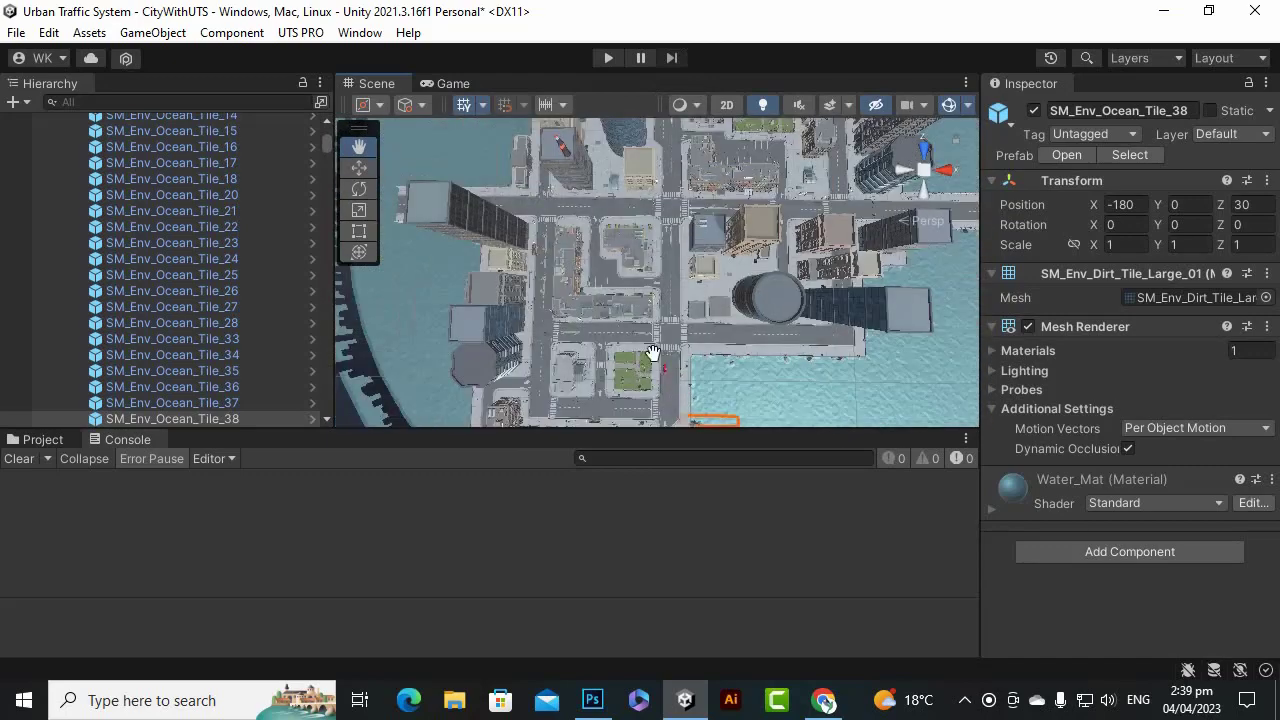
{"action": "scroll", "coordinate": [548, 318], "scroll_direction": "down", "scroll_amount": 2}
{"action": "scroll", "coordinate": [548, 318], "scroll_direction": "down", "scroll_amount": 5}
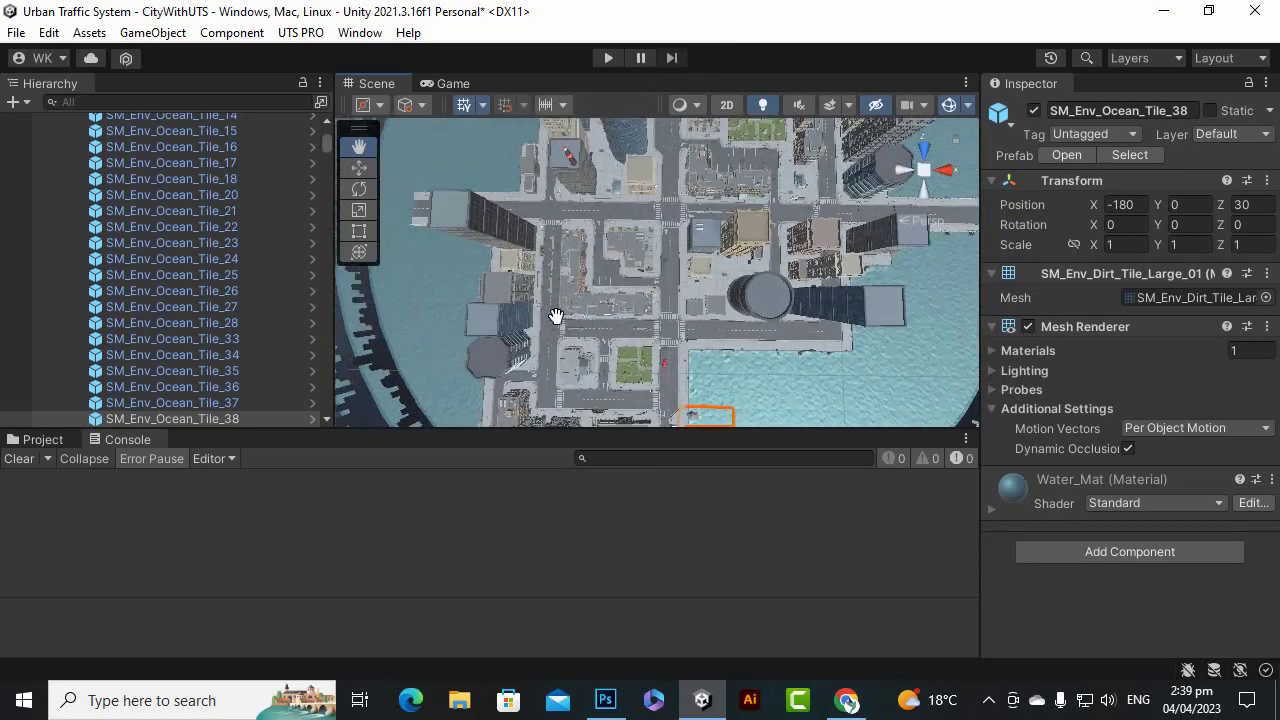
{"action": "scroll", "coordinate": [600, 222], "scroll_direction": "down", "scroll_amount": 4}
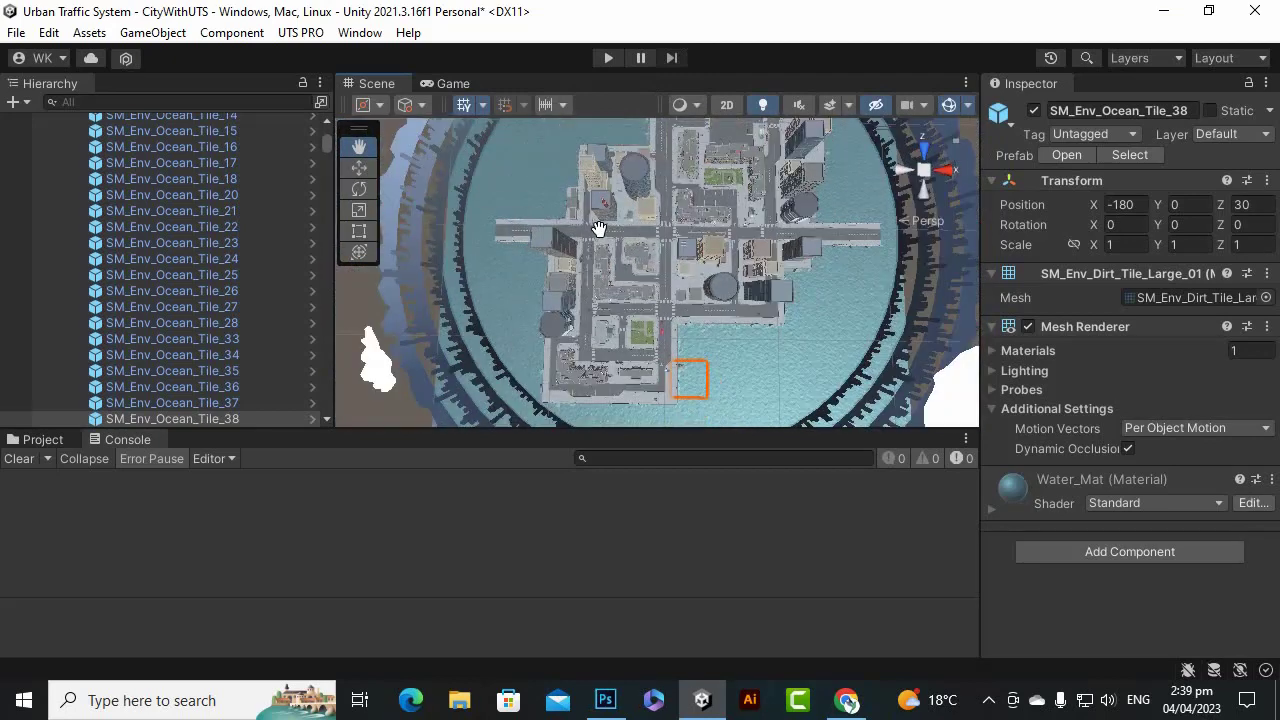
{"action": "scroll", "coordinate": [600, 228], "scroll_direction": "up", "scroll_amount": 4}
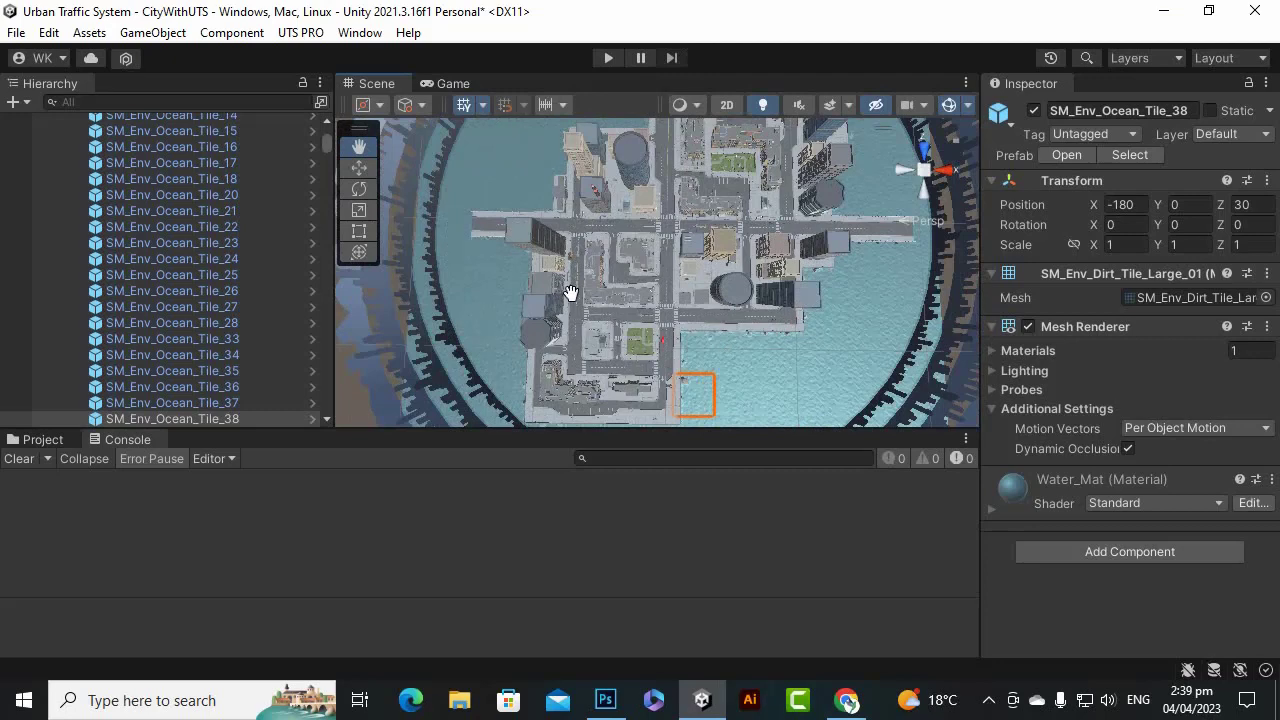
{"action": "scroll", "coordinate": [815, 307], "scroll_direction": "up", "scroll_amount": 4}
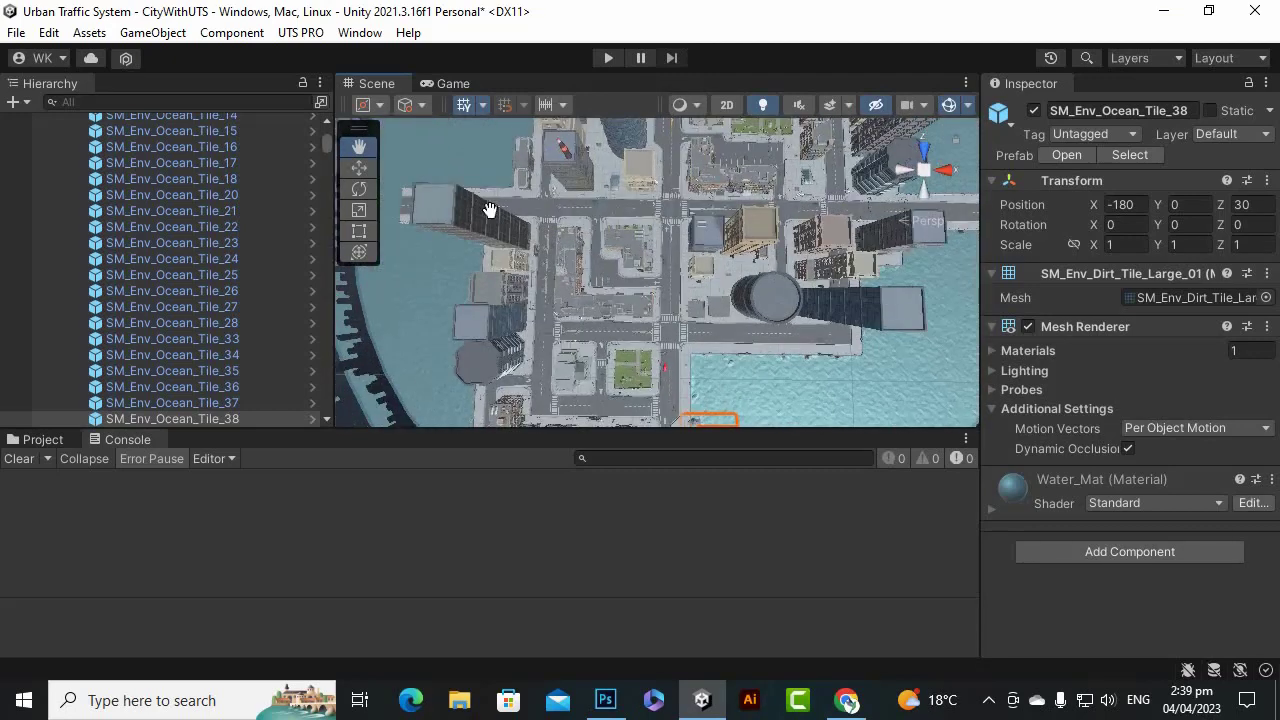
Create a new UTS PRO vehicle path named Path1.
{"action": "left_click", "coordinate": [300, 32]}
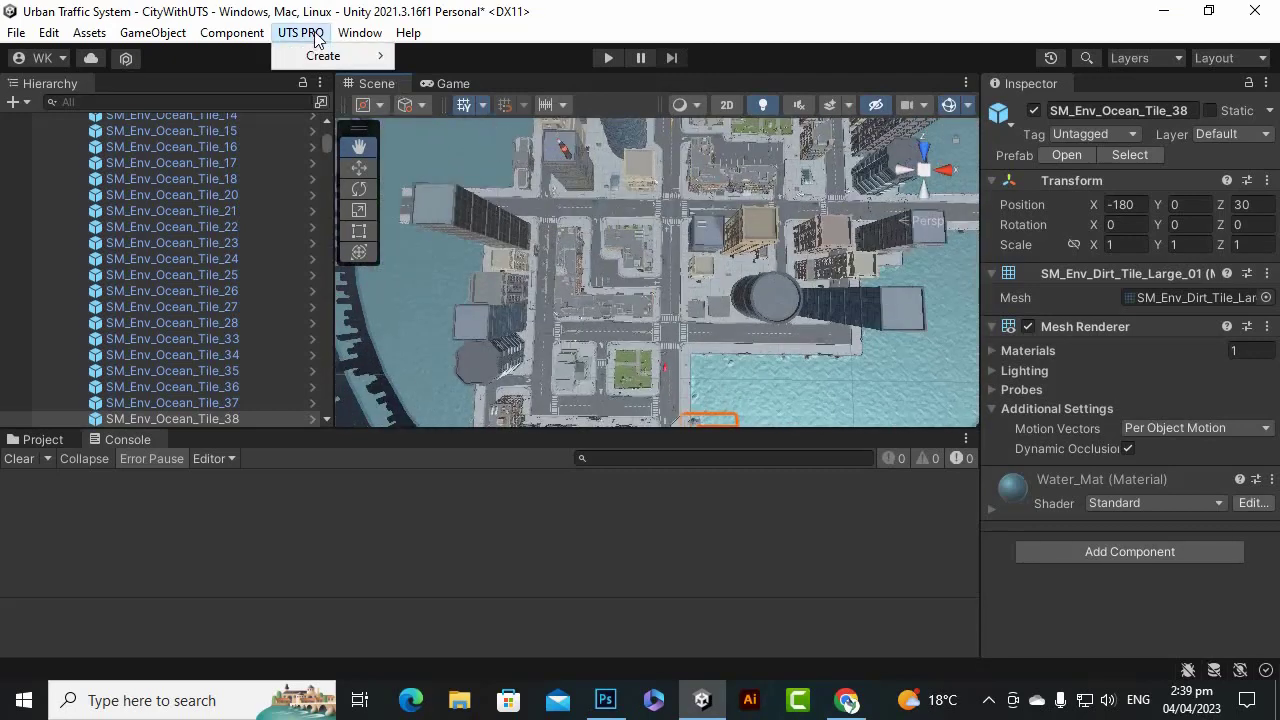
{"action": "mouse_move", "coordinate": [330, 56]}
{"action": "left_click", "coordinate": [494, 128]}
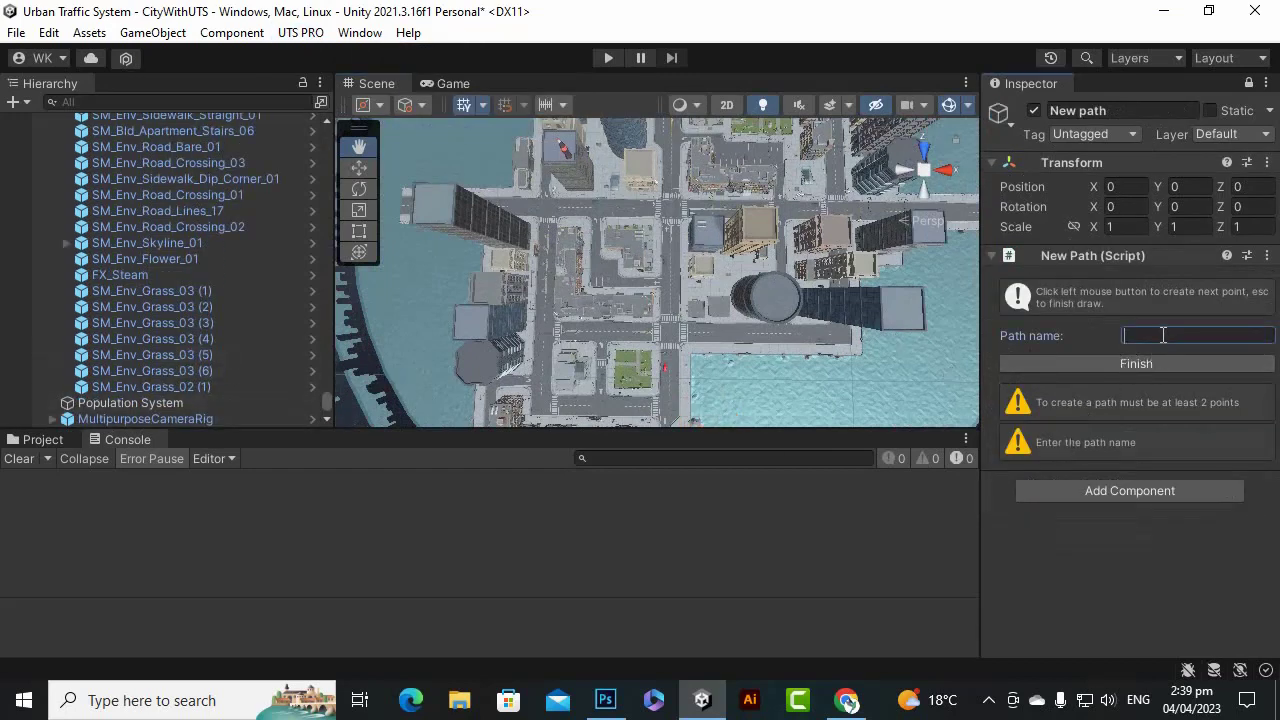
{"action": "type", "text": "Path1"}
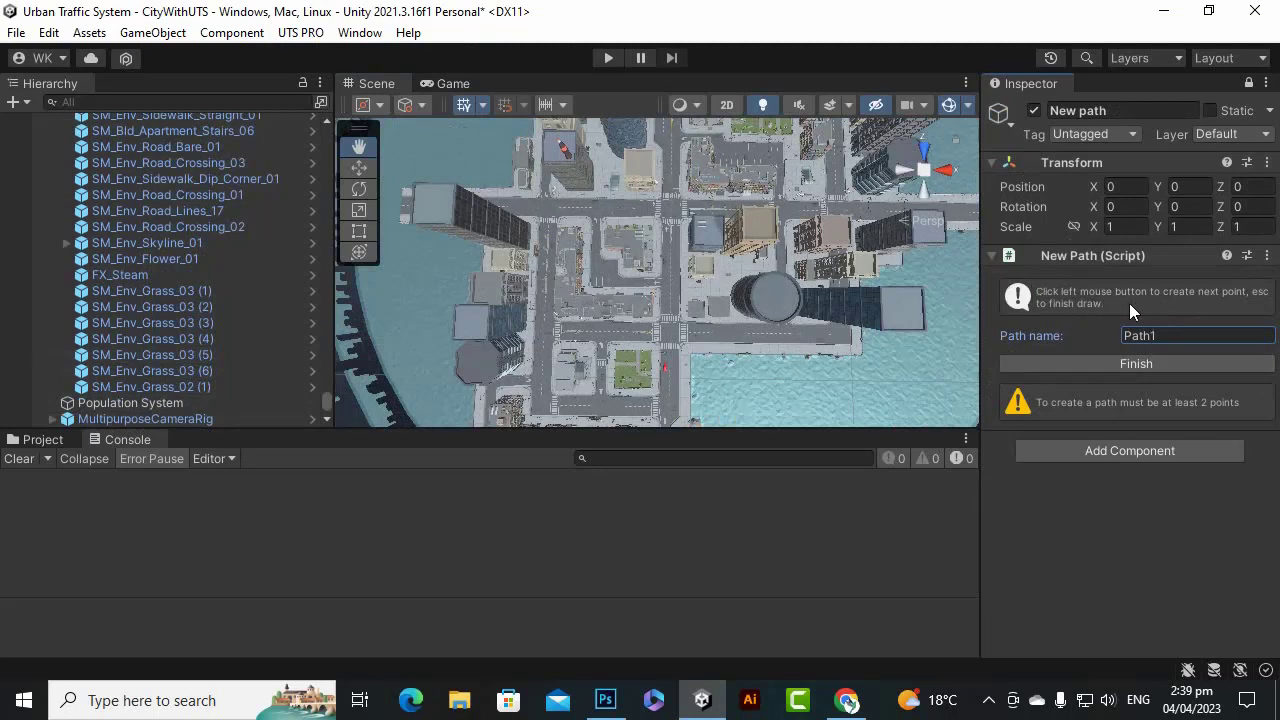
Zoom and pan the Scene view to frame the waterfront road.
{"action": "scroll", "coordinate": [926, 409], "scroll_direction": "down", "scroll_amount": 3}
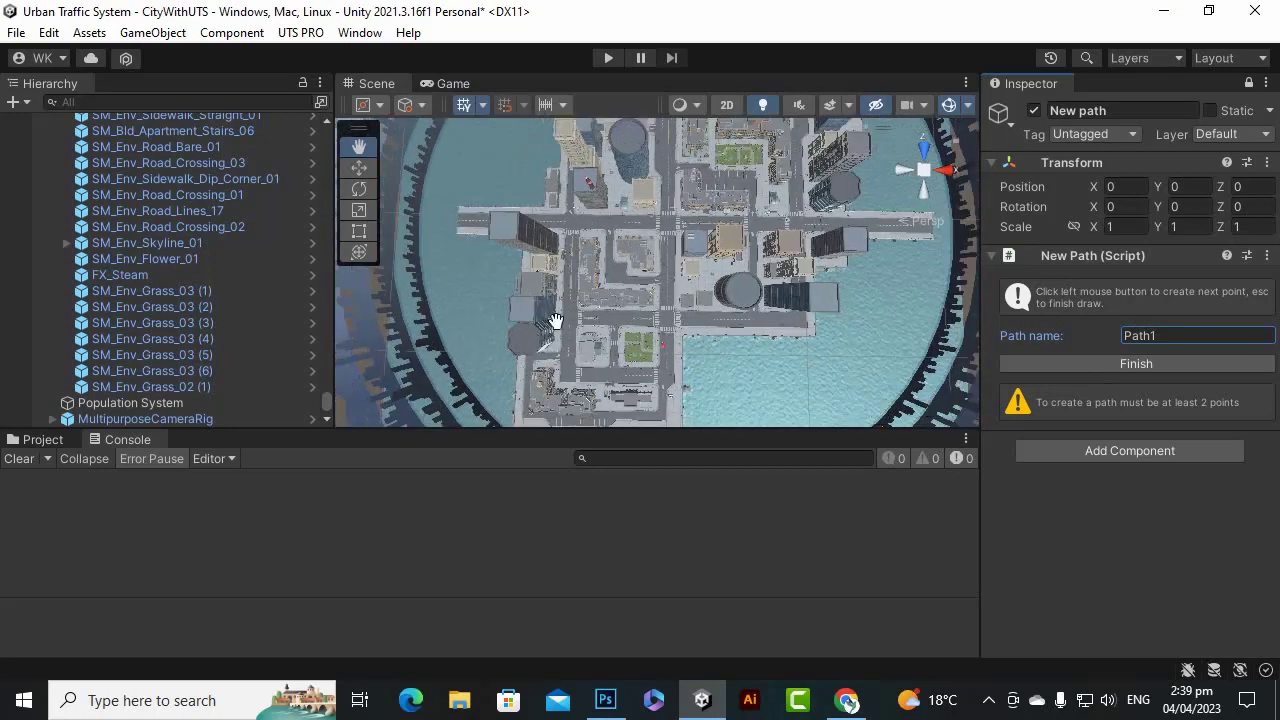
{"action": "scroll", "coordinate": [552, 321], "scroll_direction": "up", "scroll_amount": 2}
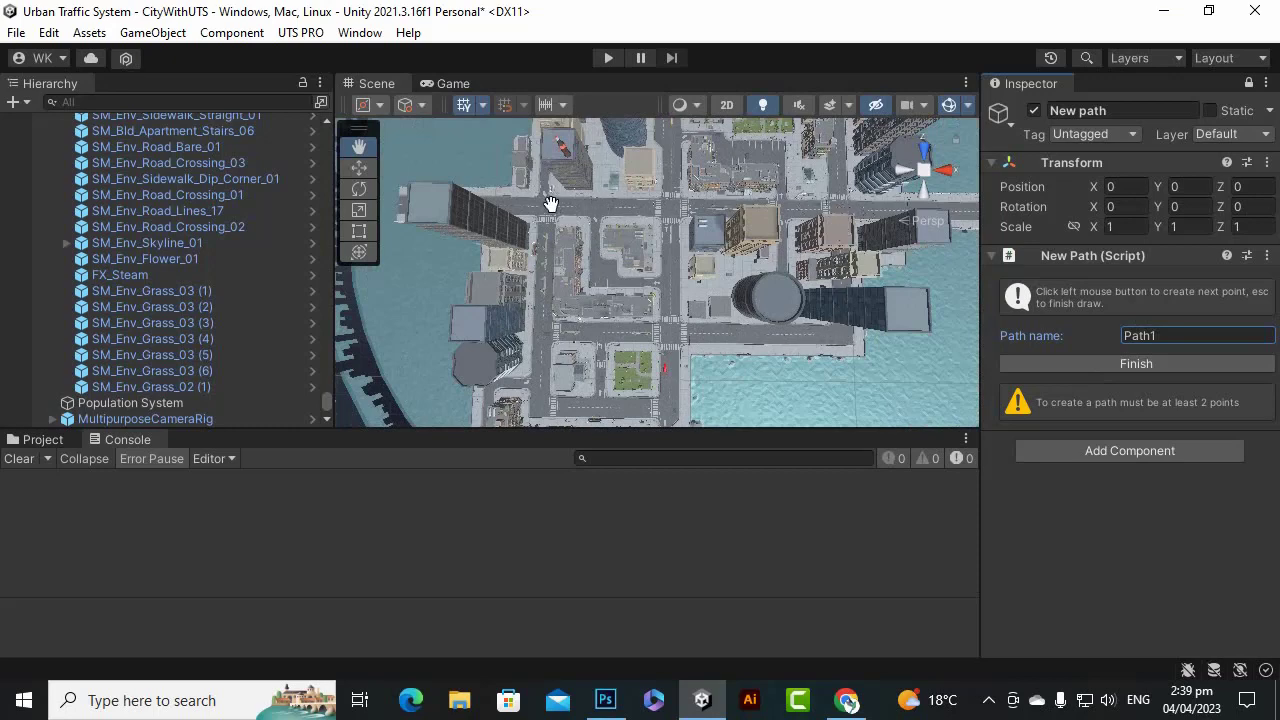
{"action": "scroll", "coordinate": [537, 349], "scroll_direction": "up", "scroll_amount": 2}
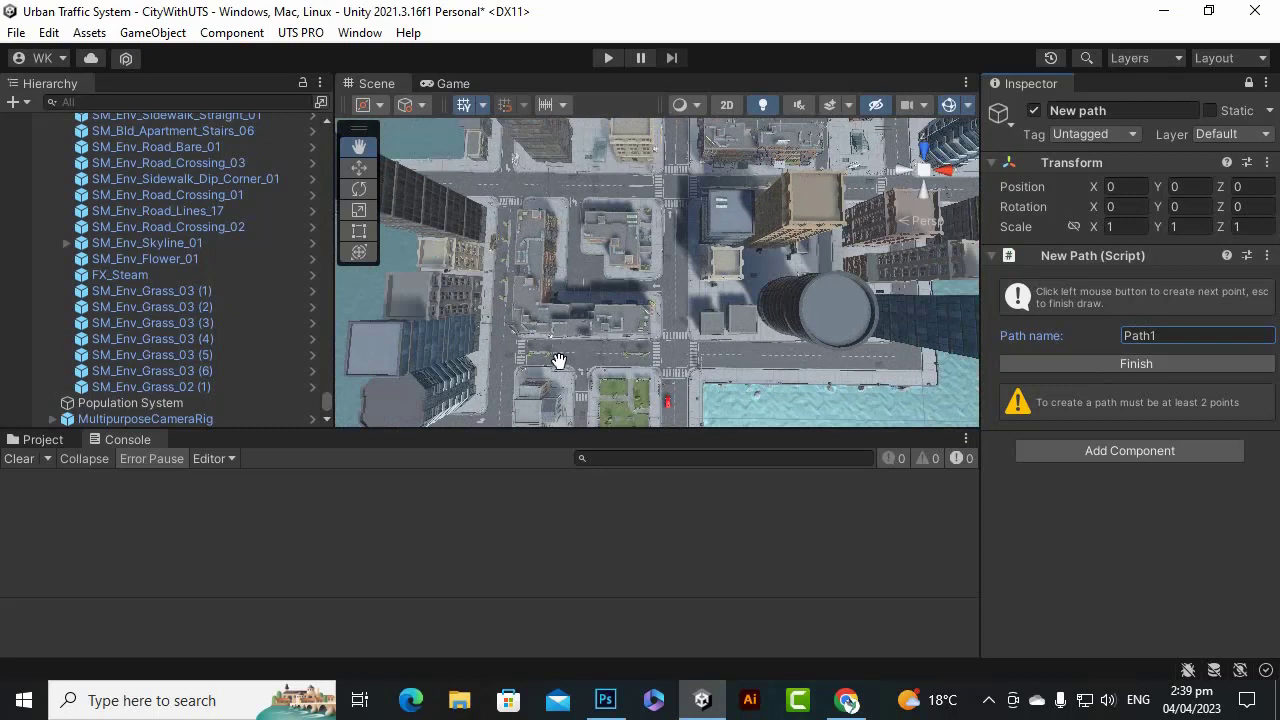
{"action": "left_click", "coordinate": [357, 168]}
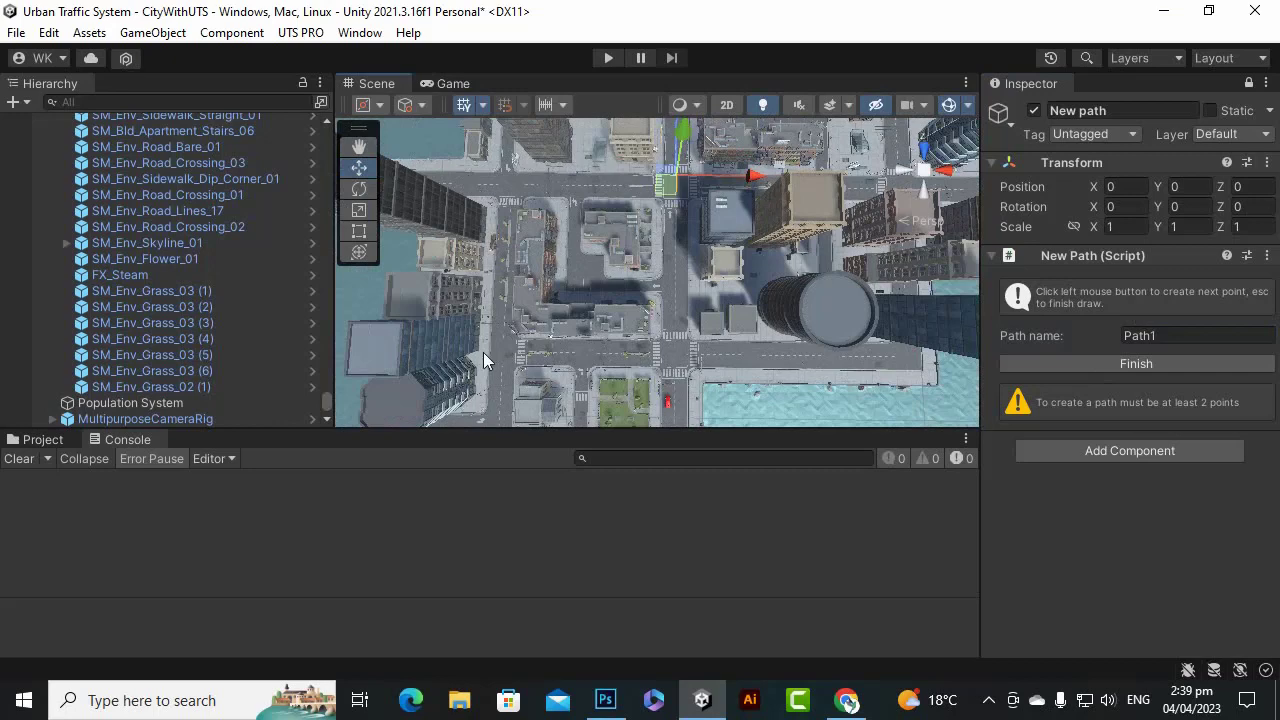
{"action": "scroll", "coordinate": [483, 352], "scroll_direction": "up", "scroll_amount": 5}
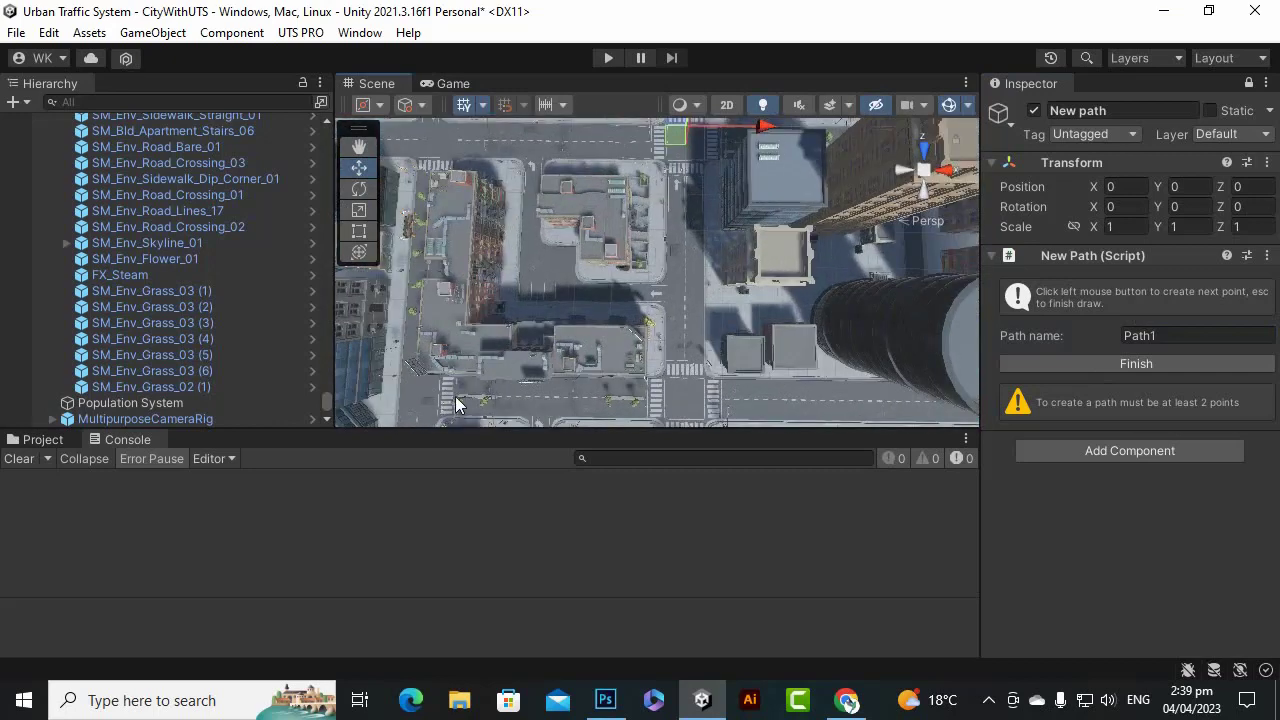
{"action": "scroll", "coordinate": [460, 403], "scroll_direction": "up", "scroll_amount": 3}
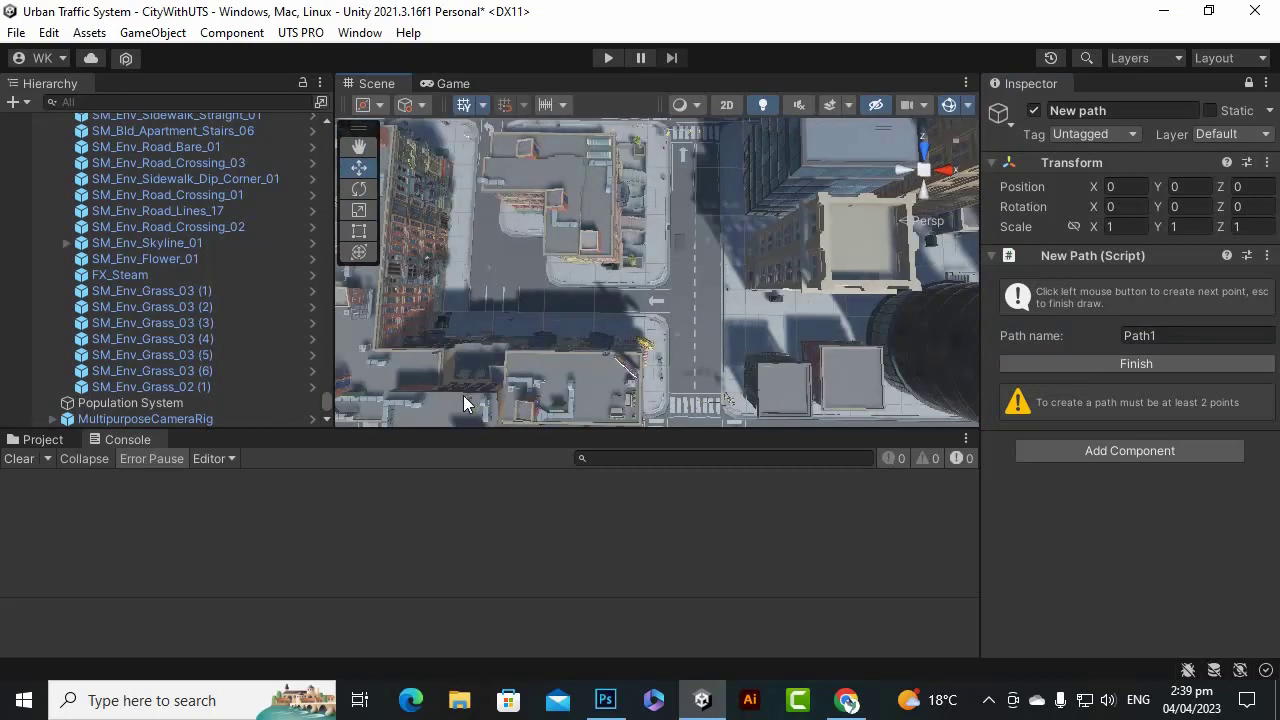
{"action": "scroll", "coordinate": [624, 283], "scroll_direction": "down", "scroll_amount": 2}
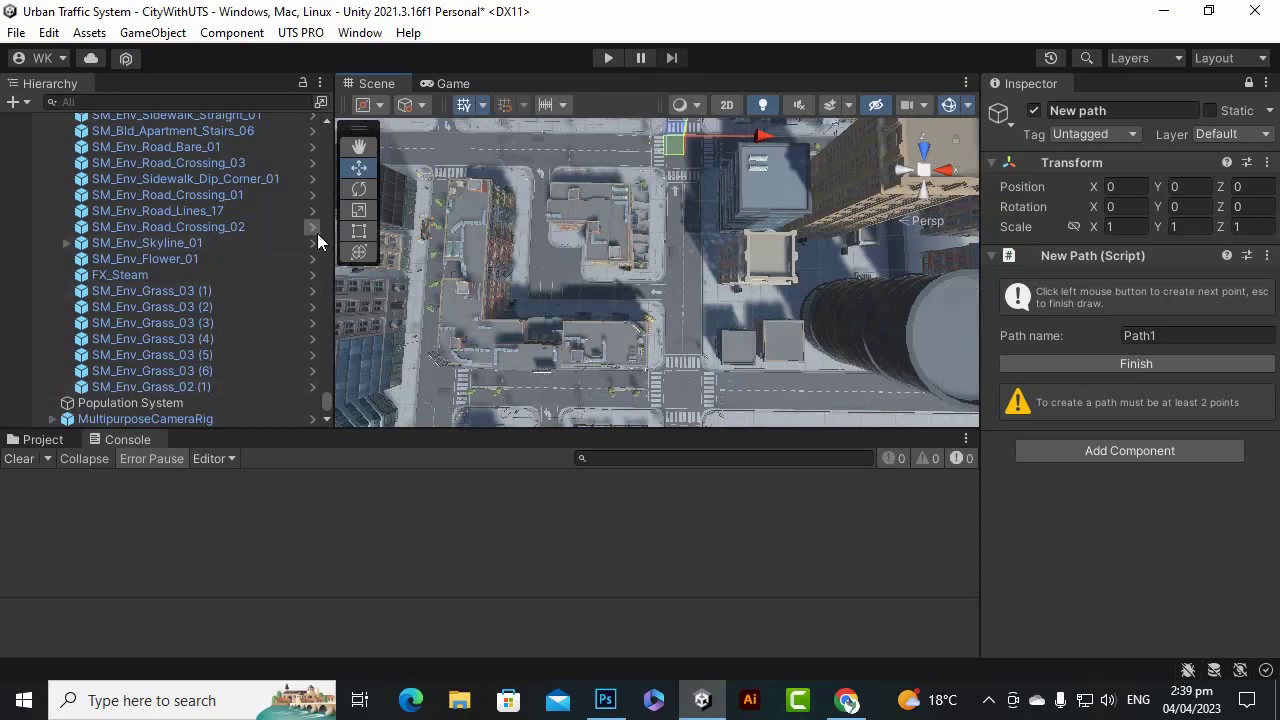
{"action": "left_click", "coordinate": [358, 147]}
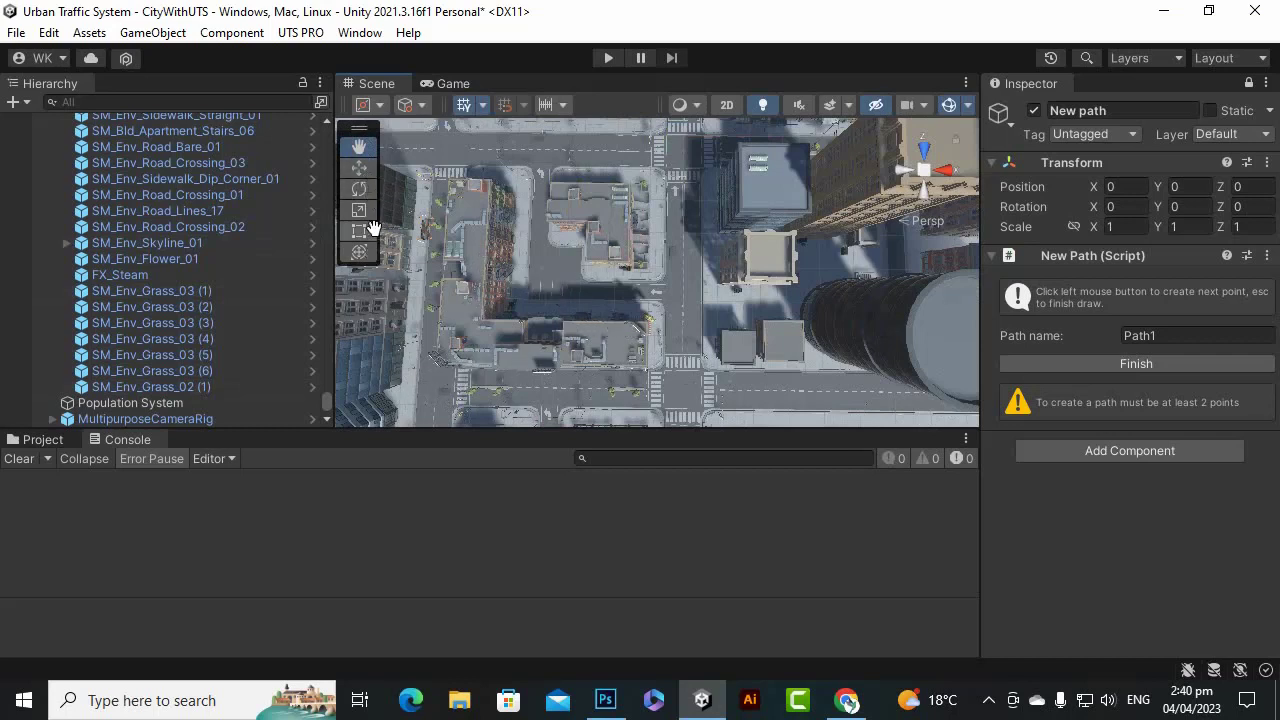
{"action": "left_click", "coordinate": [358, 167]}
{"action": "scroll", "coordinate": [438, 398], "scroll_direction": "up", "scroll_amount": 1}
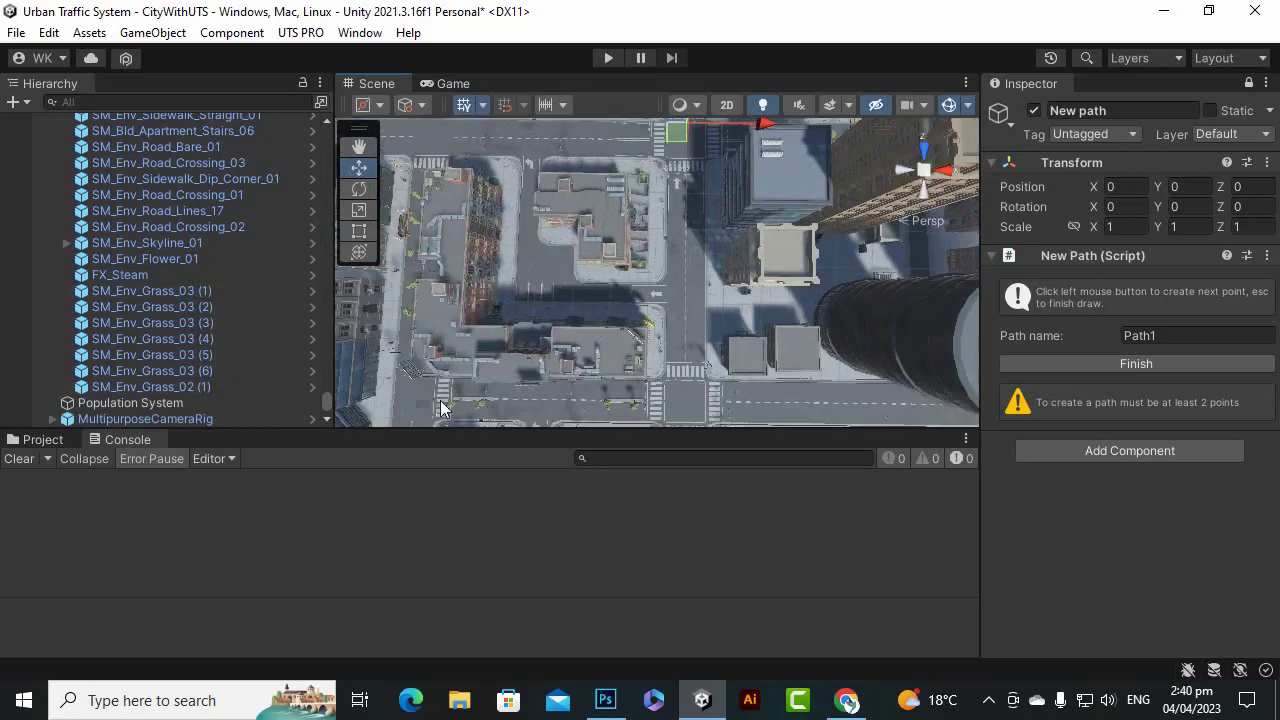
{"action": "scroll", "coordinate": [523, 380], "scroll_direction": "down", "scroll_amount": 1}
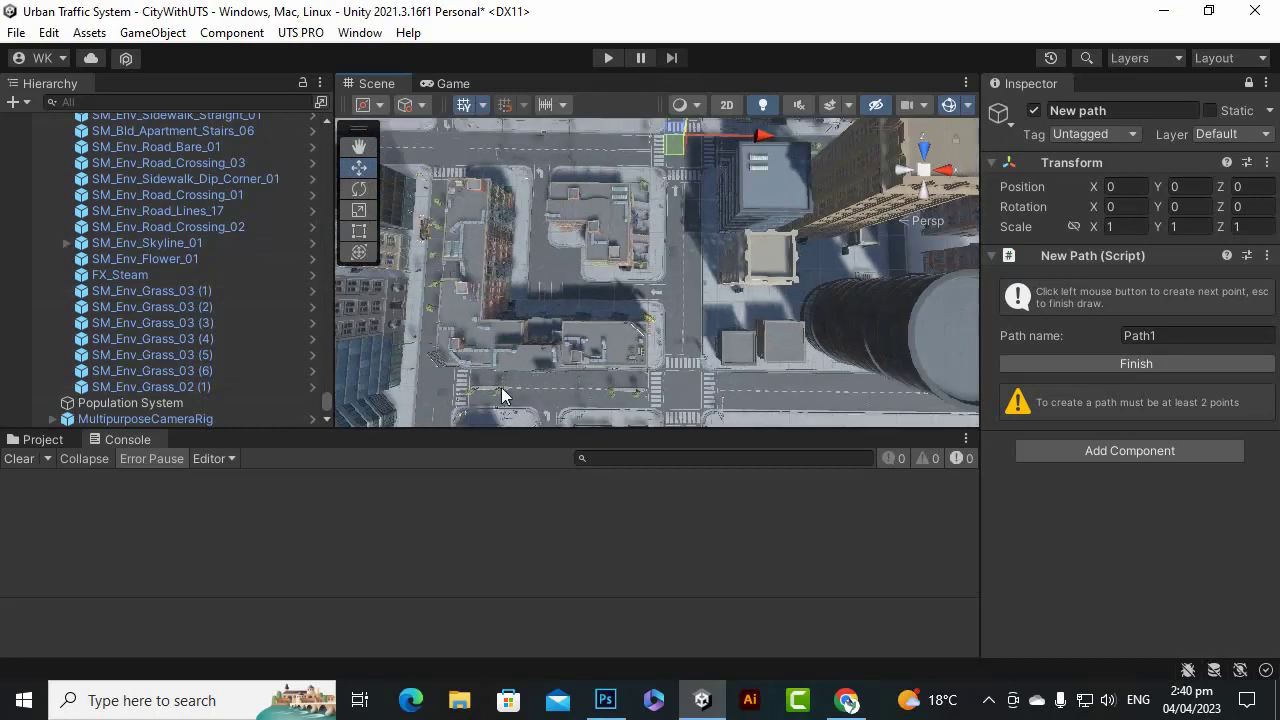
{"action": "scroll", "coordinate": [501, 387], "scroll_direction": "up", "scroll_amount": 1}
Place the first three path points along the waterfront road, drawing the green path line.
{"action": "left_click", "coordinate": [451, 396]}
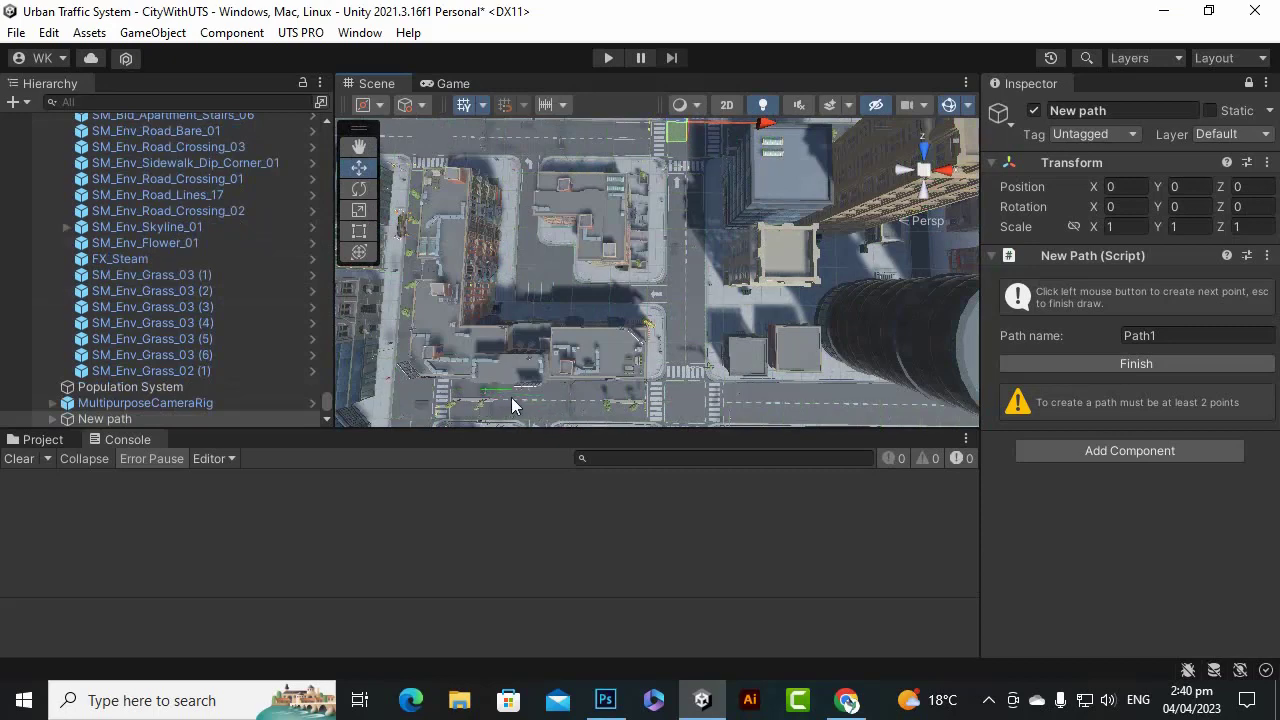
{"action": "scroll", "coordinate": [511, 402], "scroll_direction": "up", "scroll_amount": 2}
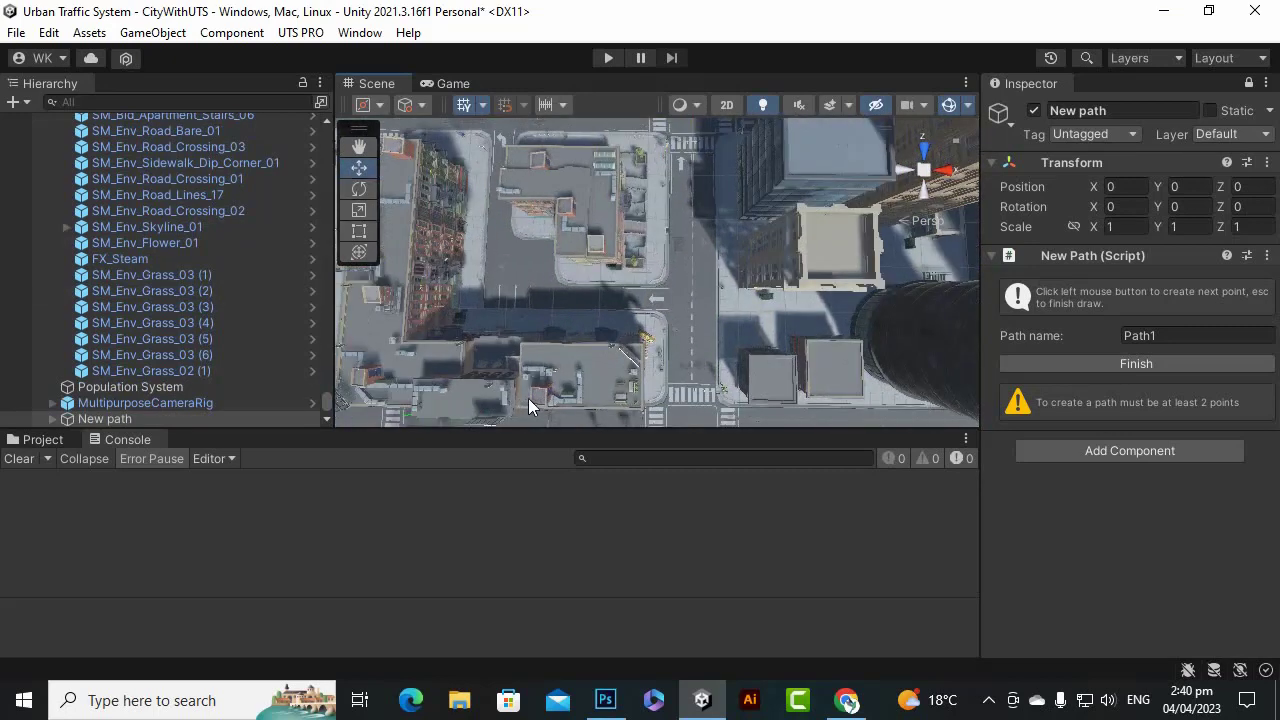
{"action": "scroll", "coordinate": [562, 364], "scroll_direction": "down", "scroll_amount": 2}
{"action": "scroll", "coordinate": [628, 305], "scroll_direction": "down", "scroll_amount": 3}
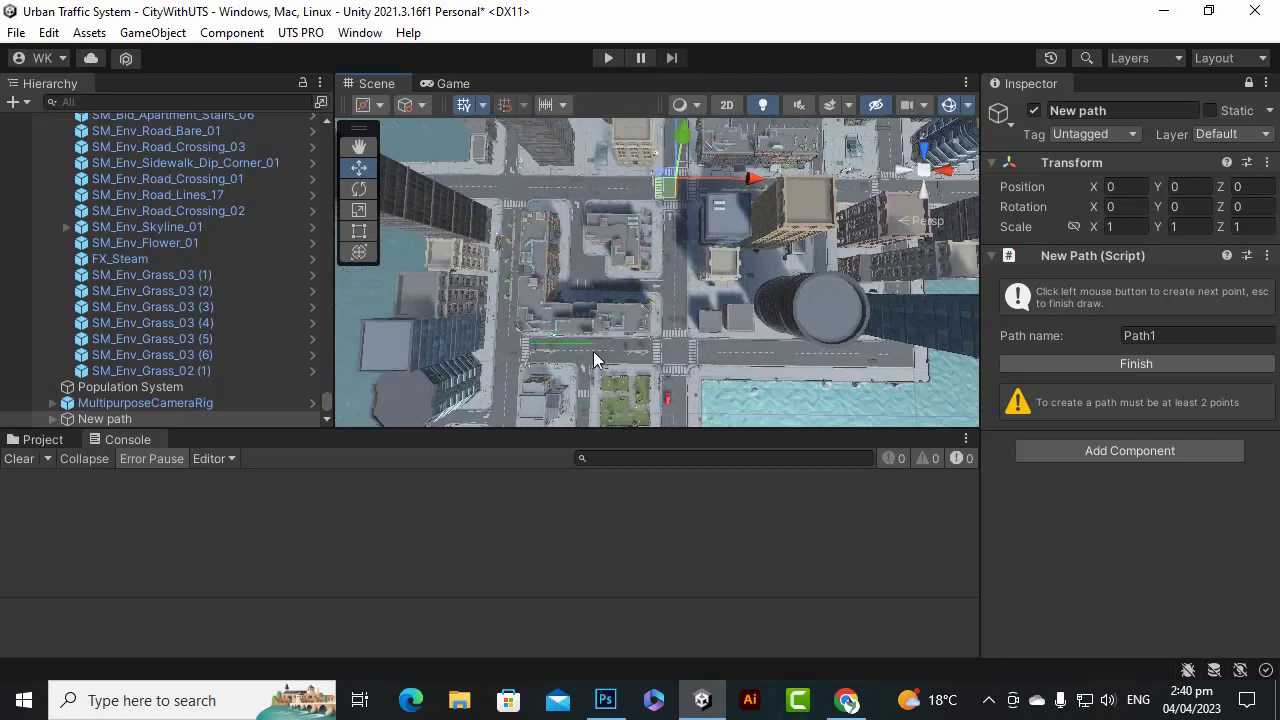
{"action": "scroll", "coordinate": [580, 376], "scroll_direction": "up", "scroll_amount": 2}
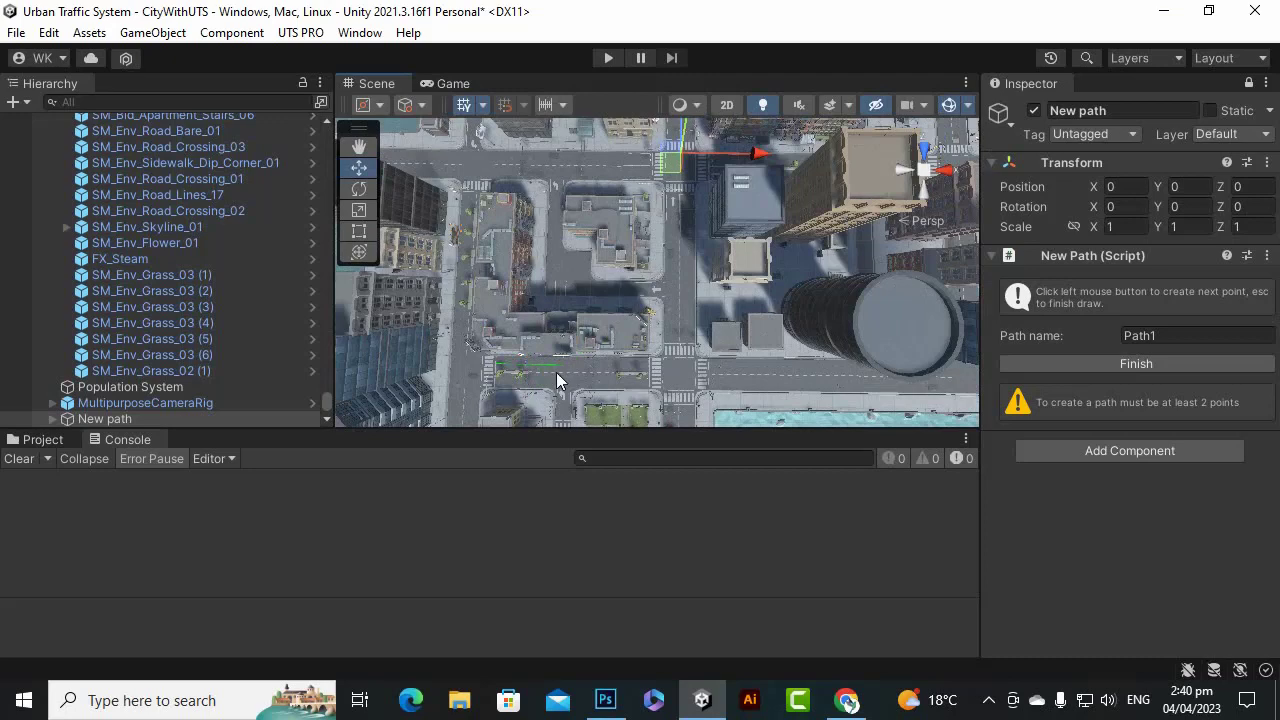
{"action": "left_click", "coordinate": [556, 372]}
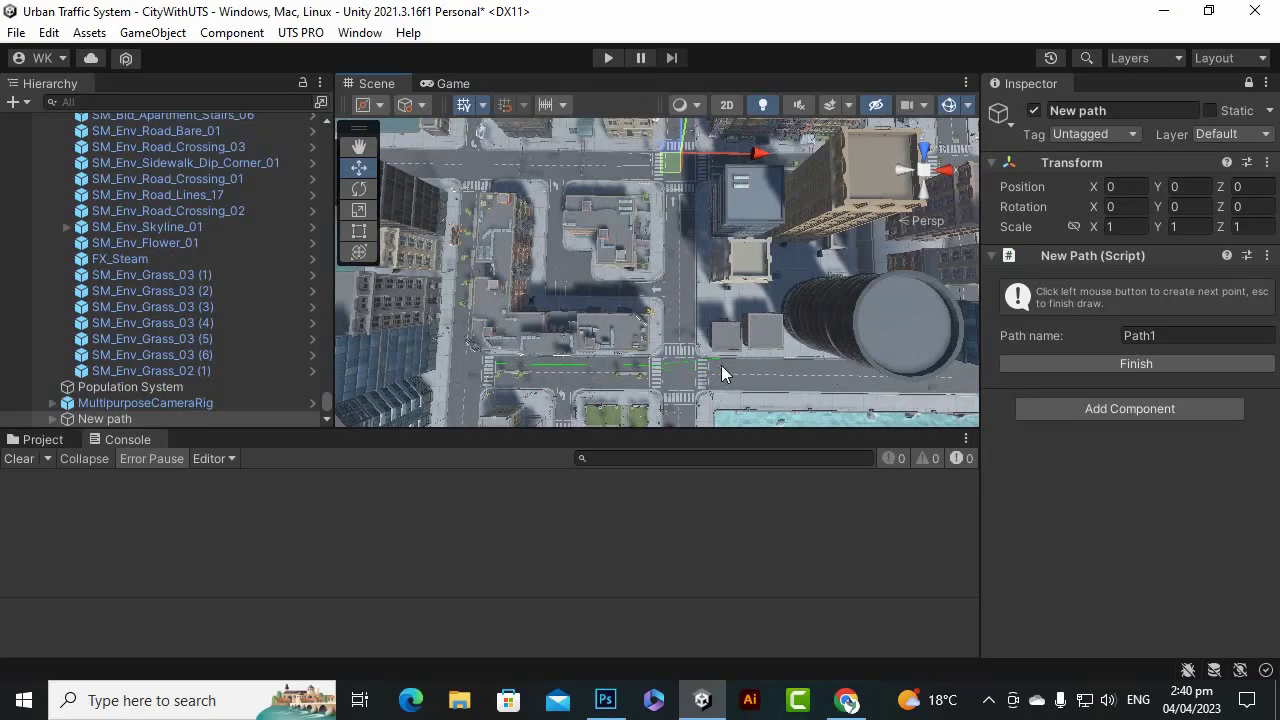
{"action": "scroll", "coordinate": [725, 378], "scroll_direction": "down", "scroll_amount": 3}
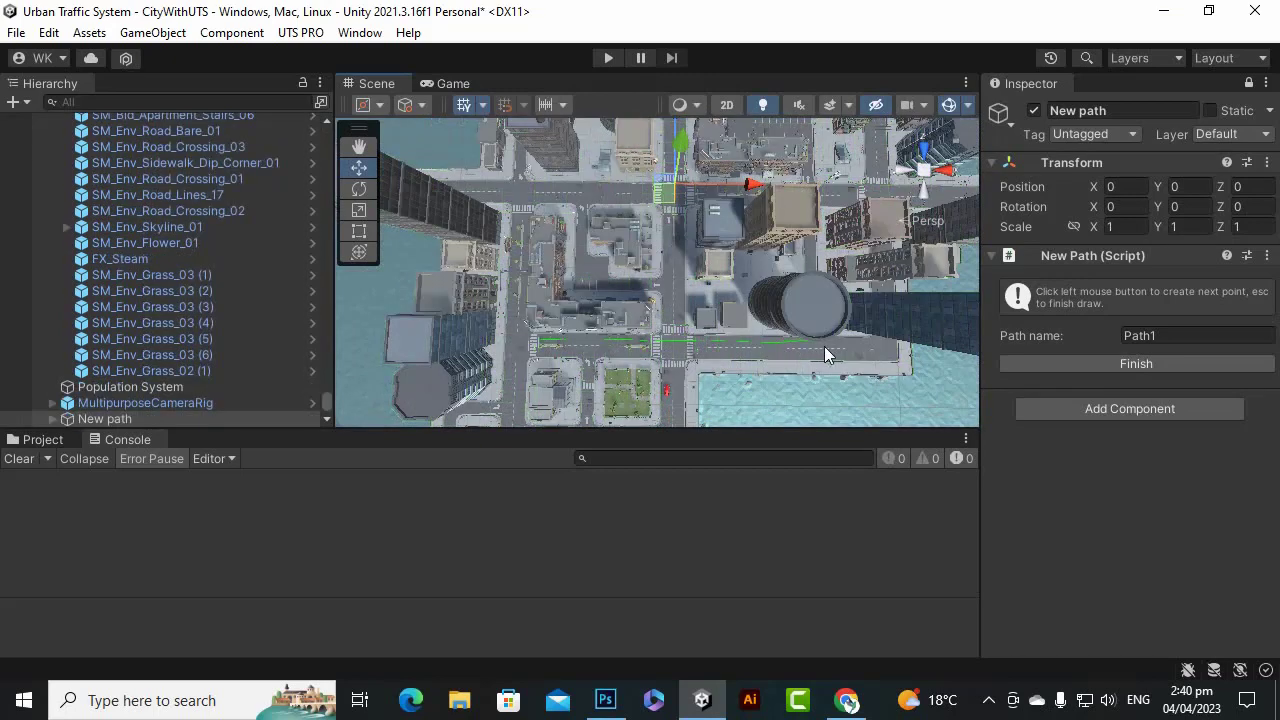
{"action": "left_click", "coordinate": [880, 349]}
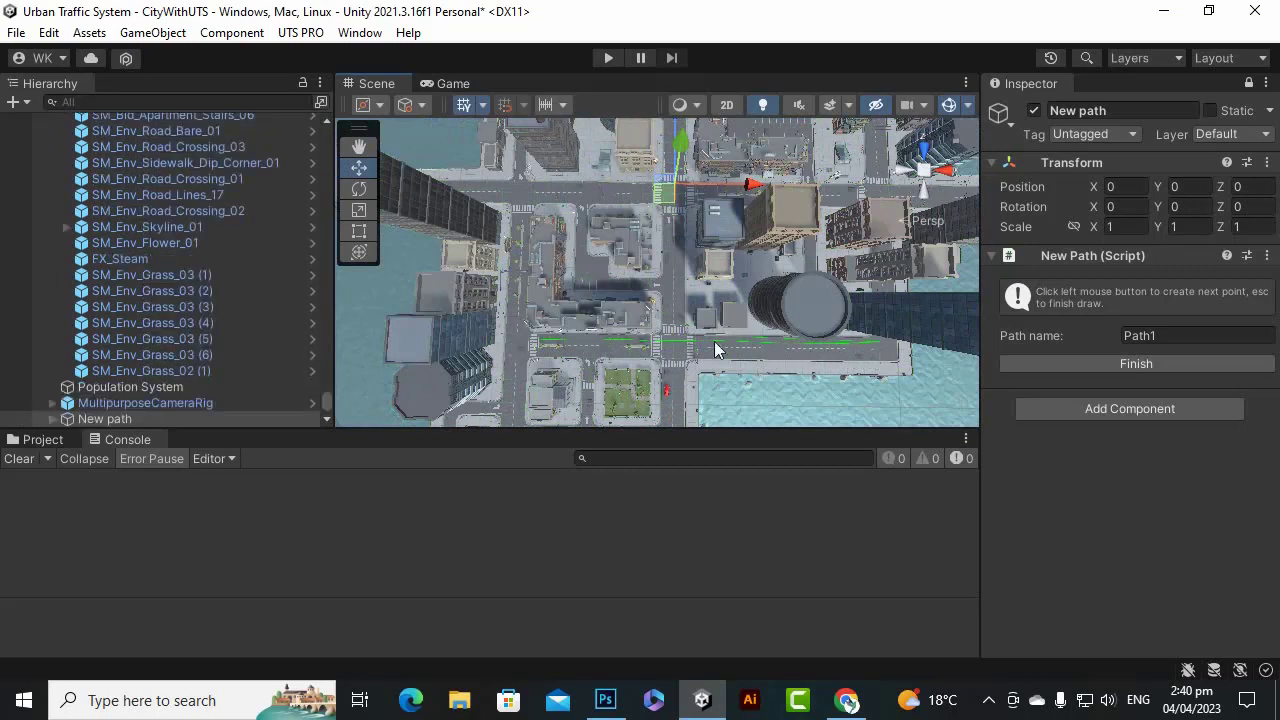
{"action": "left_click", "coordinate": [357, 148]}
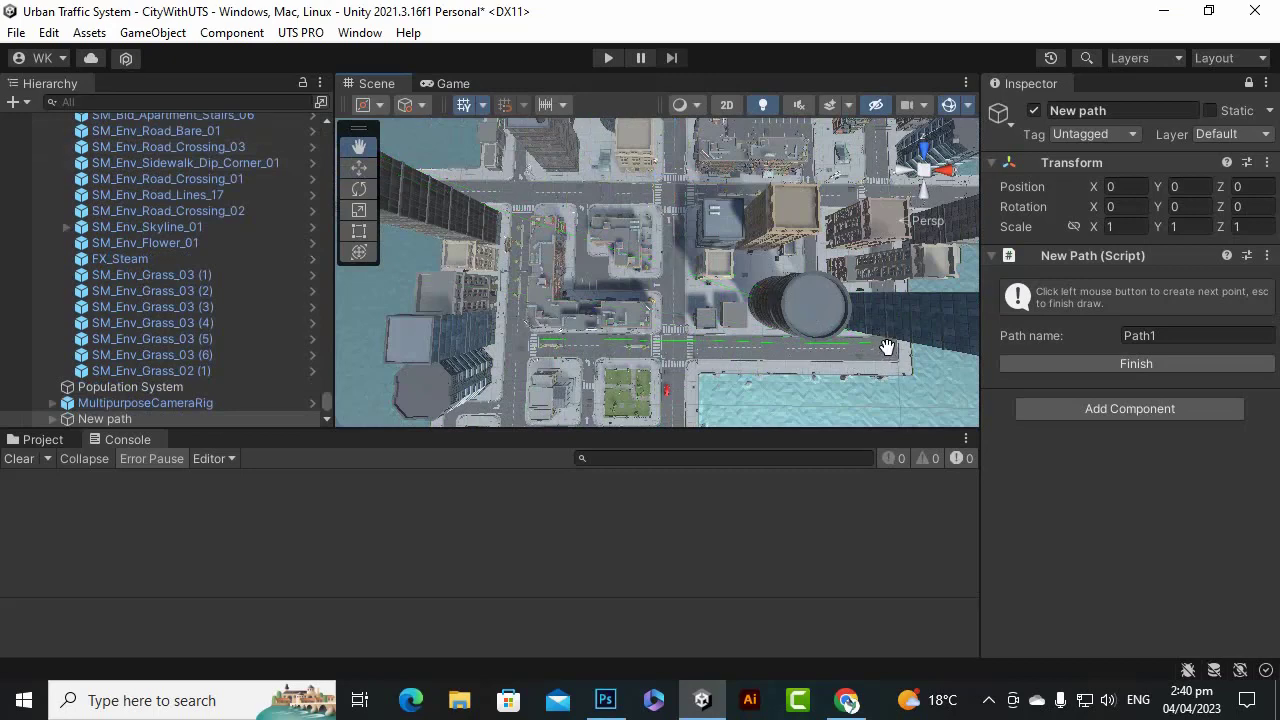
{"action": "left_click_drag", "start_coordinate": [886, 347], "coordinate": [754, 323]}
{"action": "scroll", "coordinate": [658, 266], "scroll_direction": "up", "scroll_amount": 2}
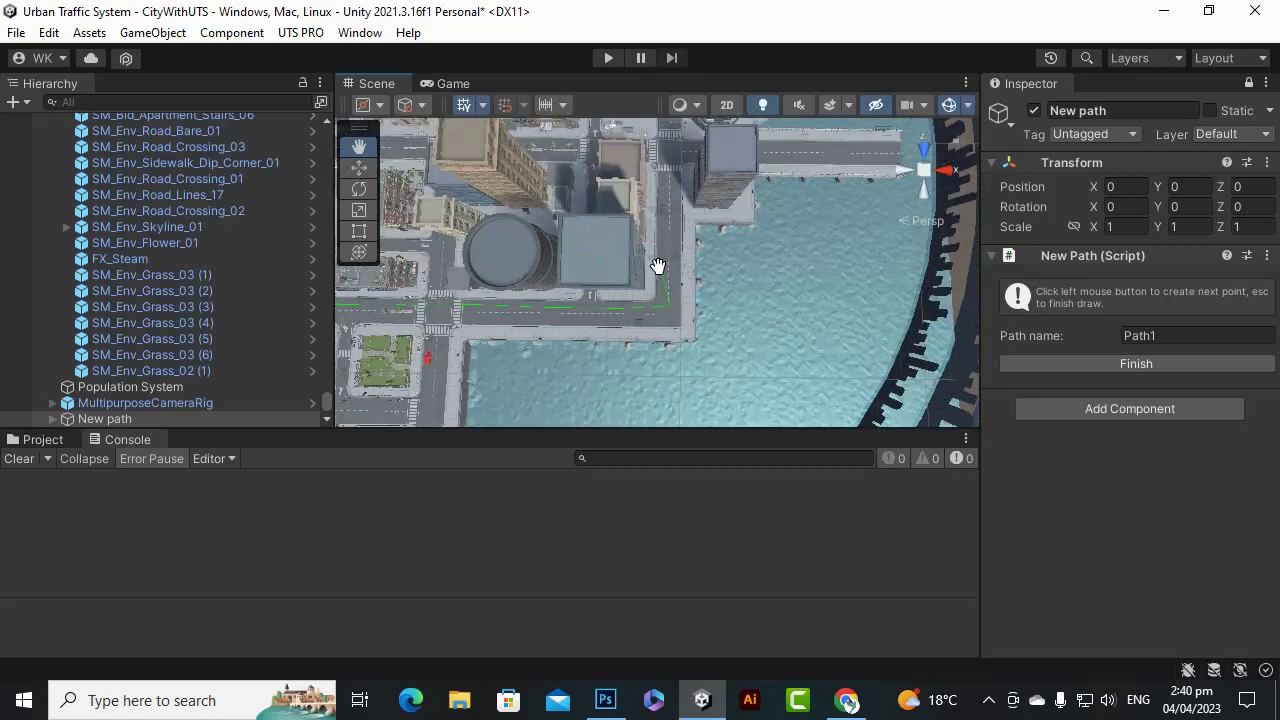
Pan and zoom the view along the waterfront to the road and bridge end.
{"action": "scroll", "coordinate": [658, 266], "scroll_direction": "up", "scroll_amount": 8}
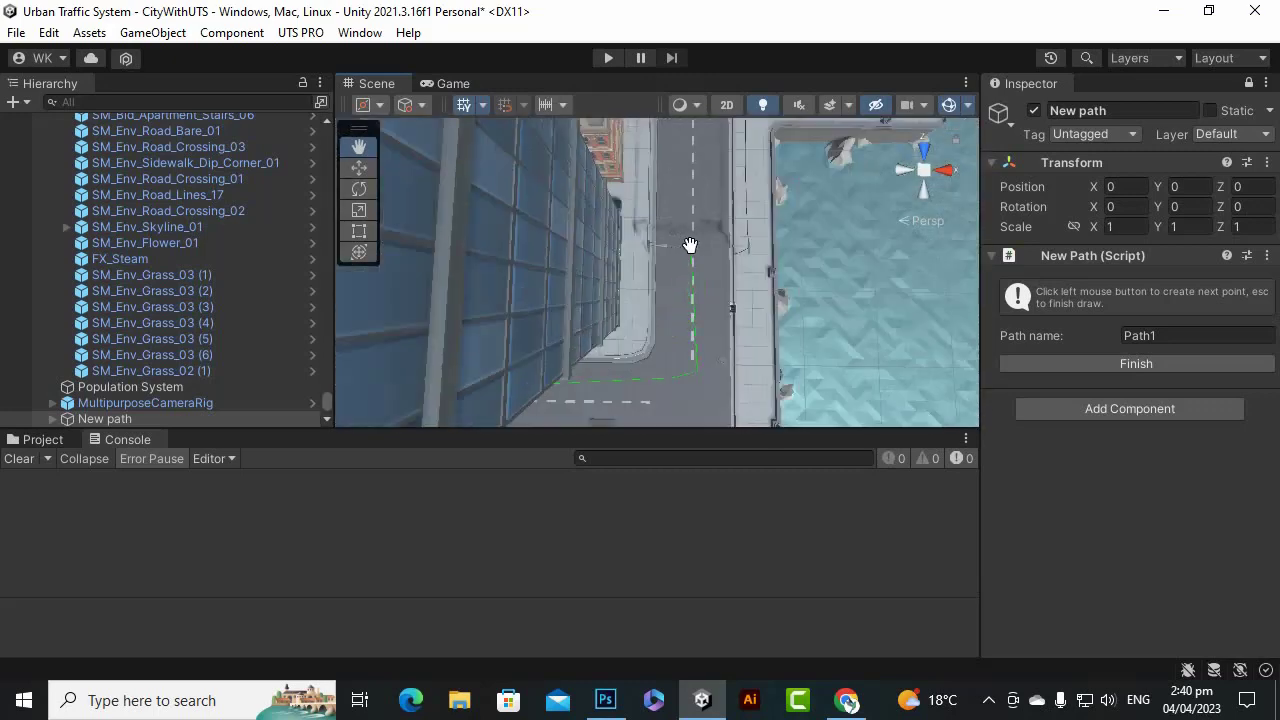
{"action": "scroll", "coordinate": [690, 245], "scroll_direction": "down", "scroll_amount": 4}
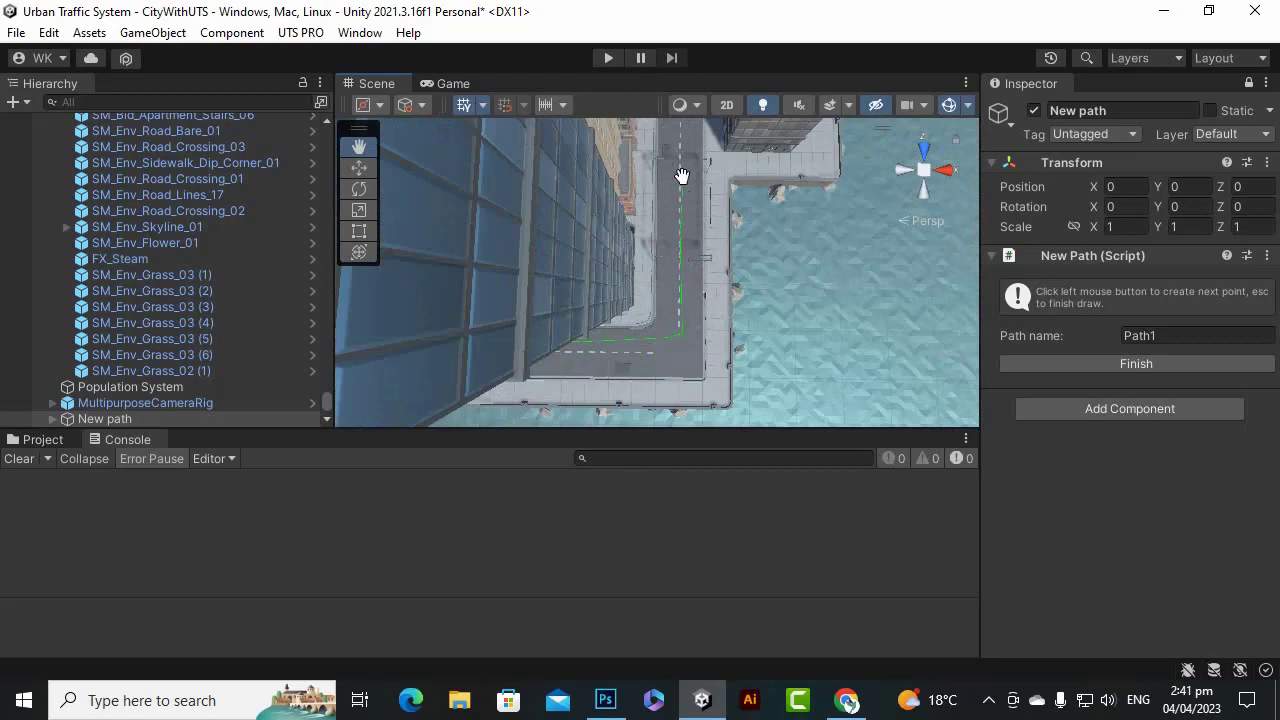
{"action": "scroll", "coordinate": [682, 160], "scroll_direction": "down", "scroll_amount": 3}
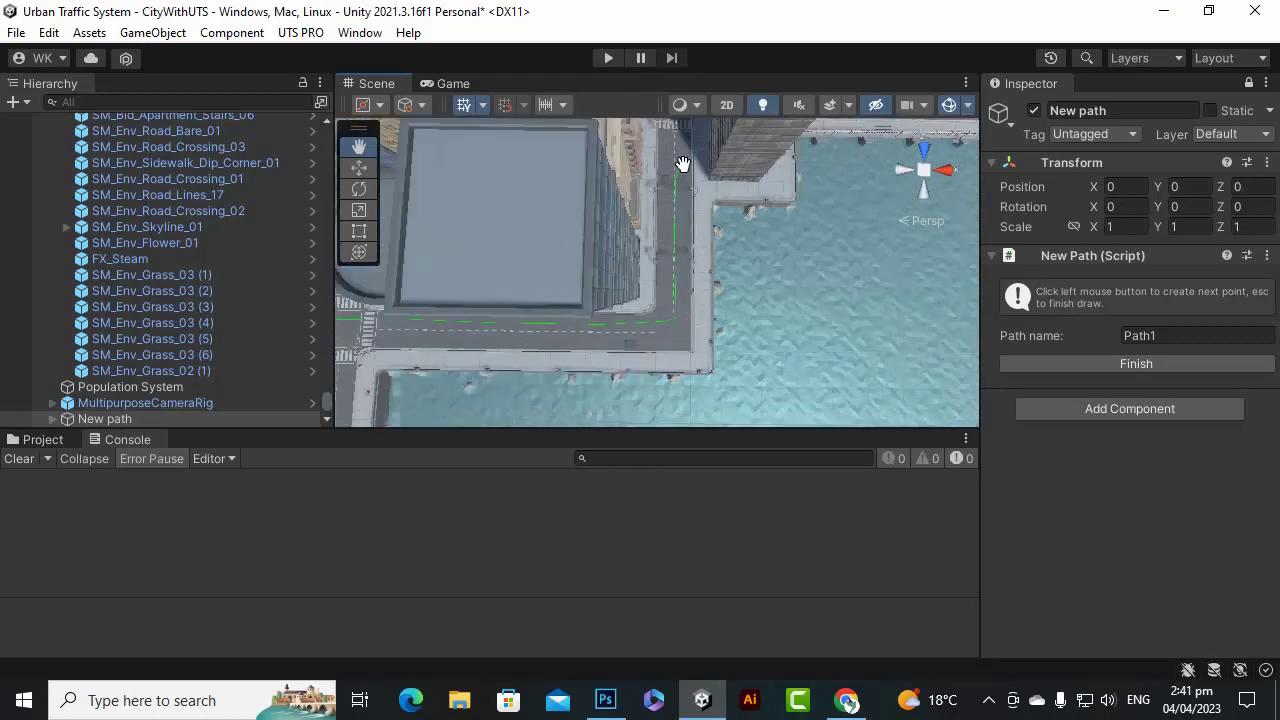
{"action": "scroll", "coordinate": [672, 185], "scroll_direction": "down", "scroll_amount": 2}
{"action": "scroll", "coordinate": [671, 150], "scroll_direction": "up", "scroll_amount": 3}
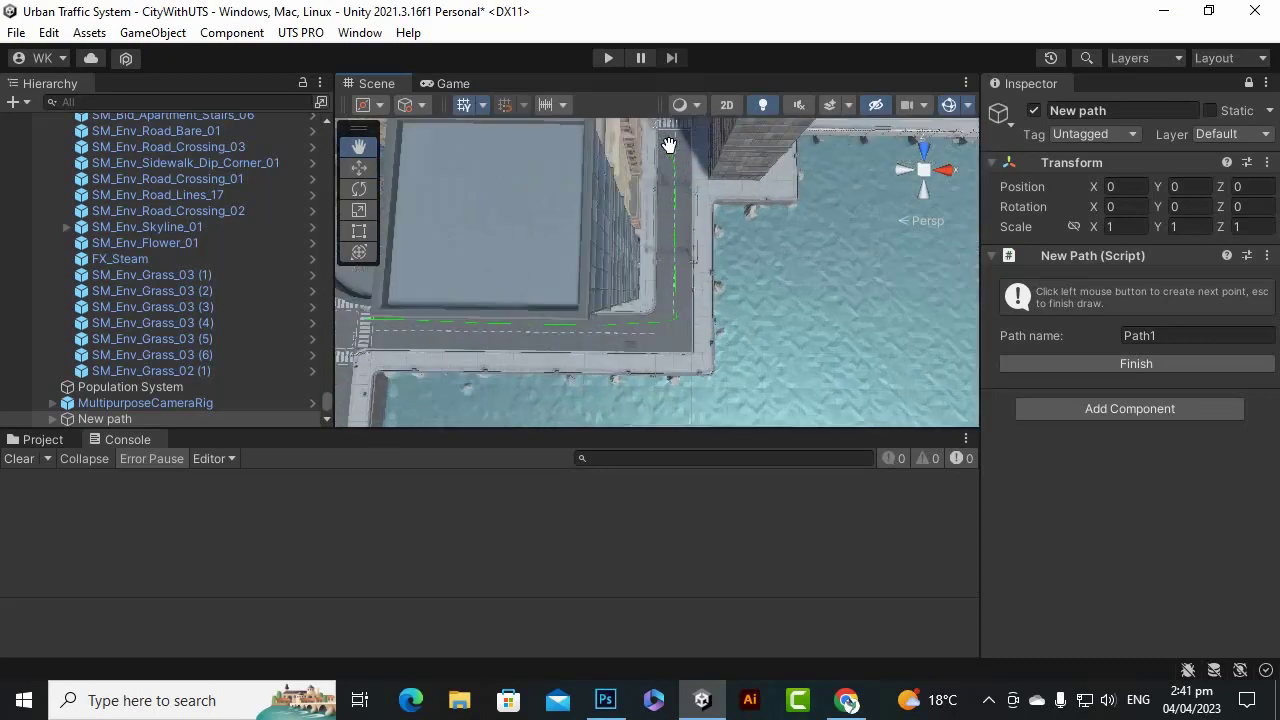
{"action": "scroll", "coordinate": [670, 148], "scroll_direction": "down", "scroll_amount": 2}
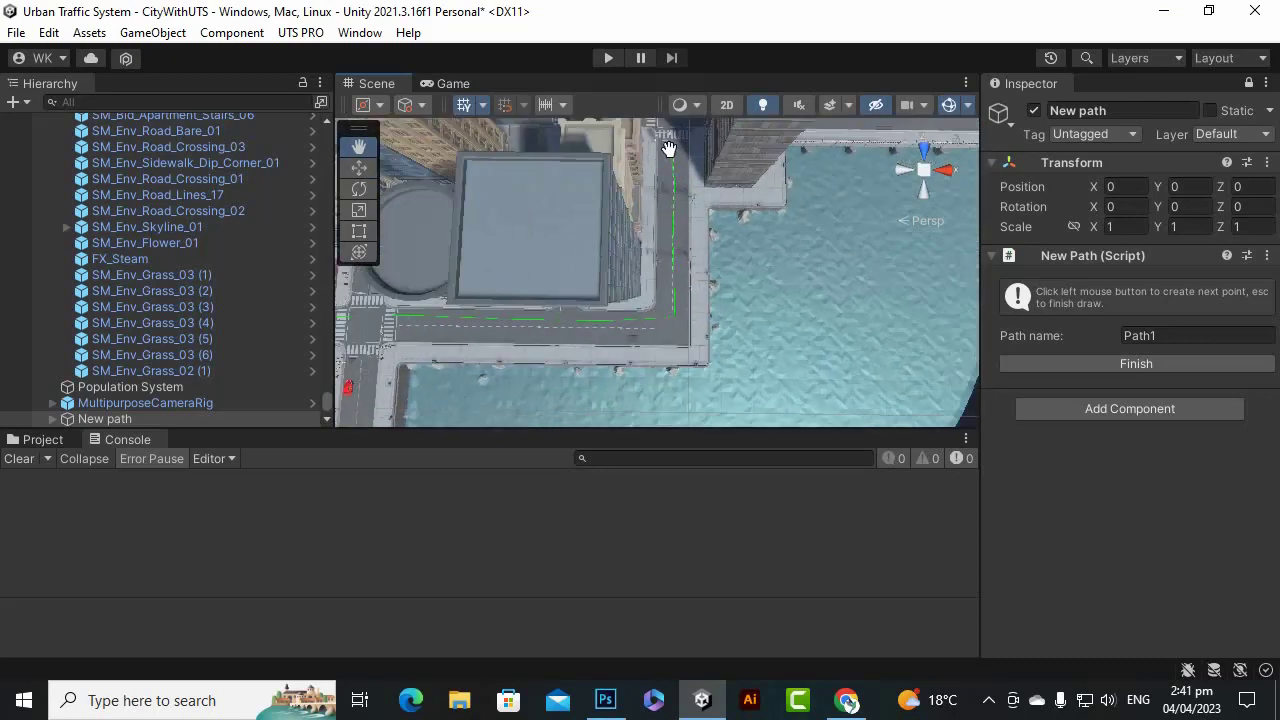
{"action": "scroll", "coordinate": [673, 145], "scroll_direction": "down", "scroll_amount": 8}
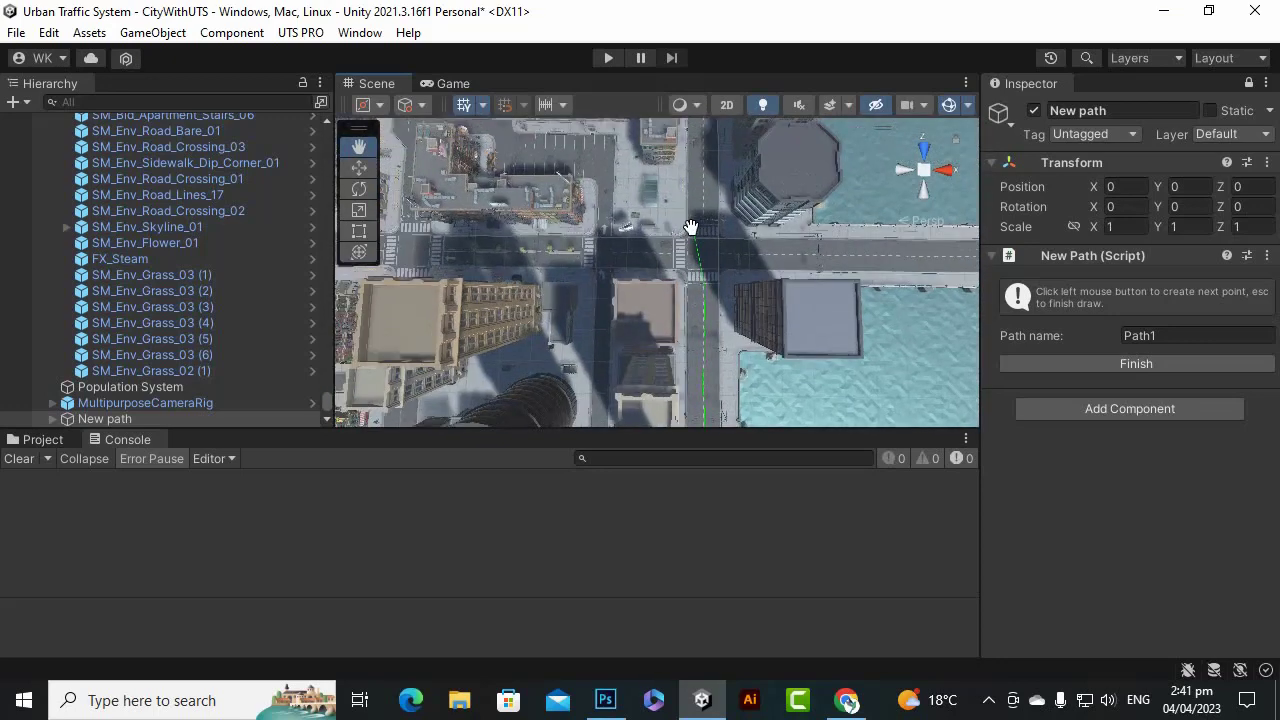
{"action": "left_click_drag", "start_coordinate": [706, 240], "coordinate": [668, 222]}
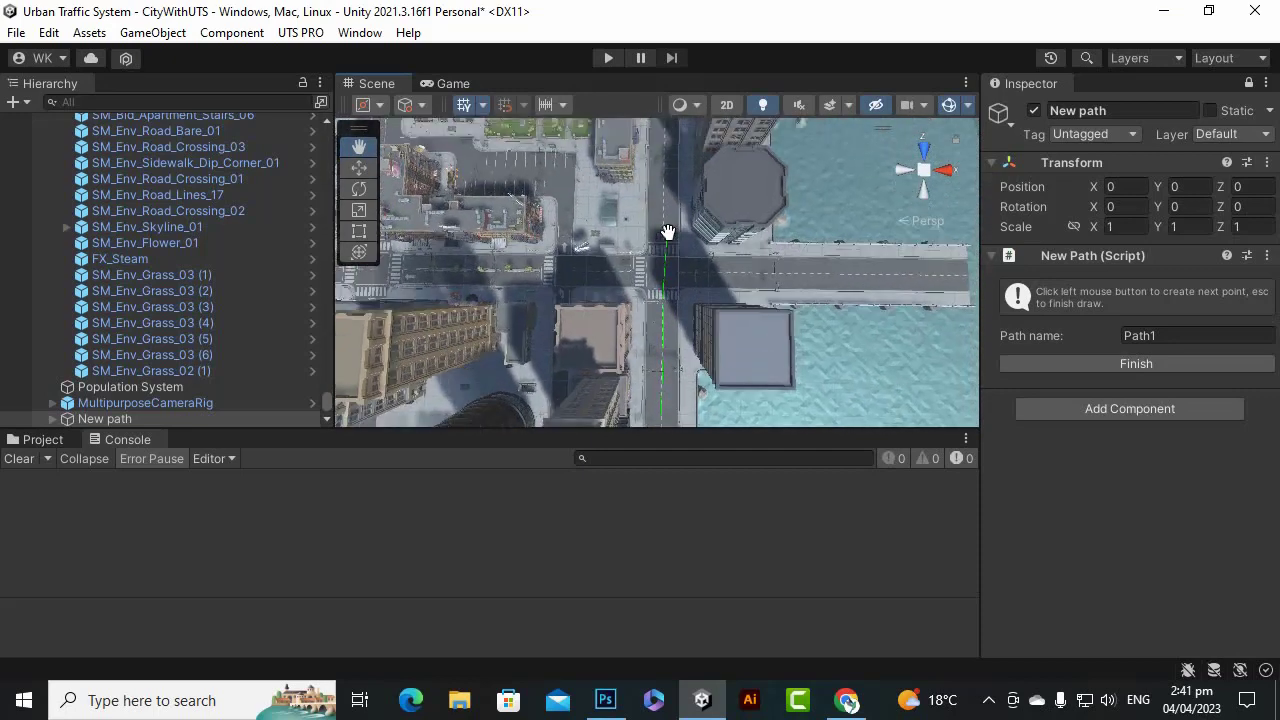
{"action": "scroll", "coordinate": [674, 221], "scroll_direction": "up", "scroll_amount": 2}
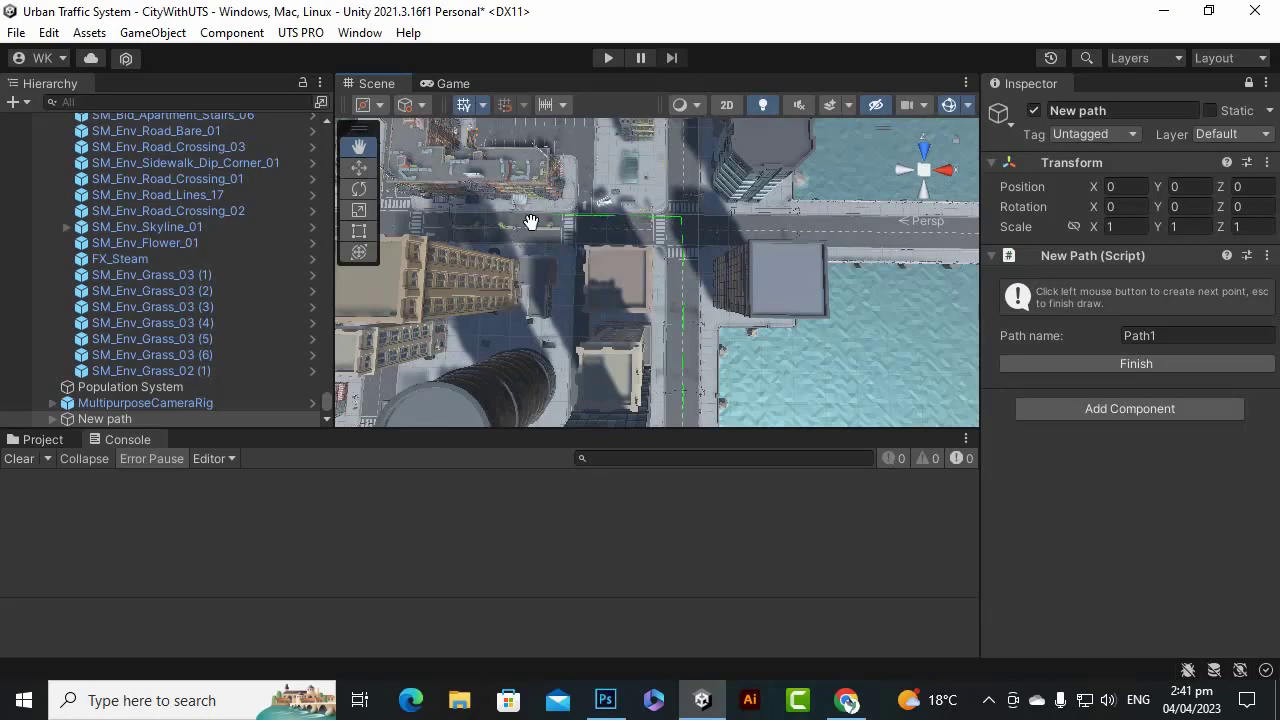
{"action": "middle_click_drag", "start_coordinate": [531, 221], "coordinate": [710, 227]}
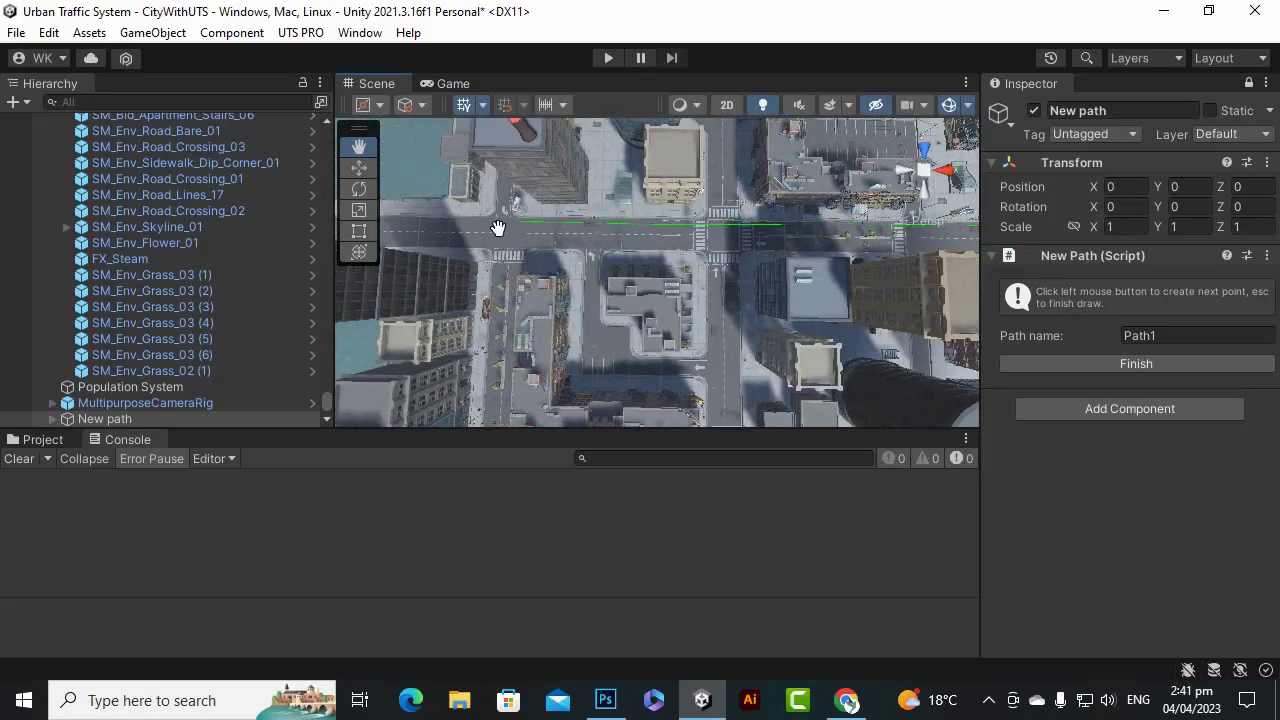
{"action": "middle_click_drag", "start_coordinate": [428, 231], "coordinate": [521, 259]}
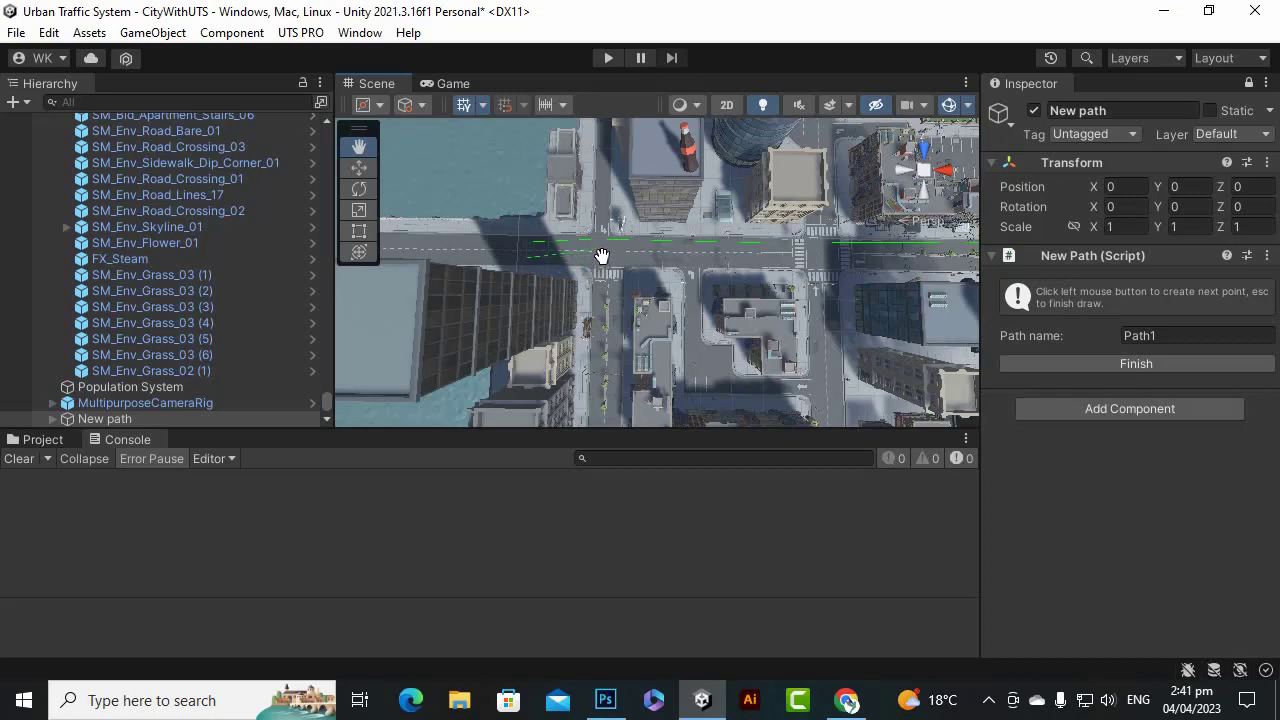
{"action": "scroll", "coordinate": [603, 258], "scroll_direction": "down", "scroll_amount": 2}
{"action": "scroll", "coordinate": [610, 257], "scroll_direction": "up", "scroll_amount": 4}
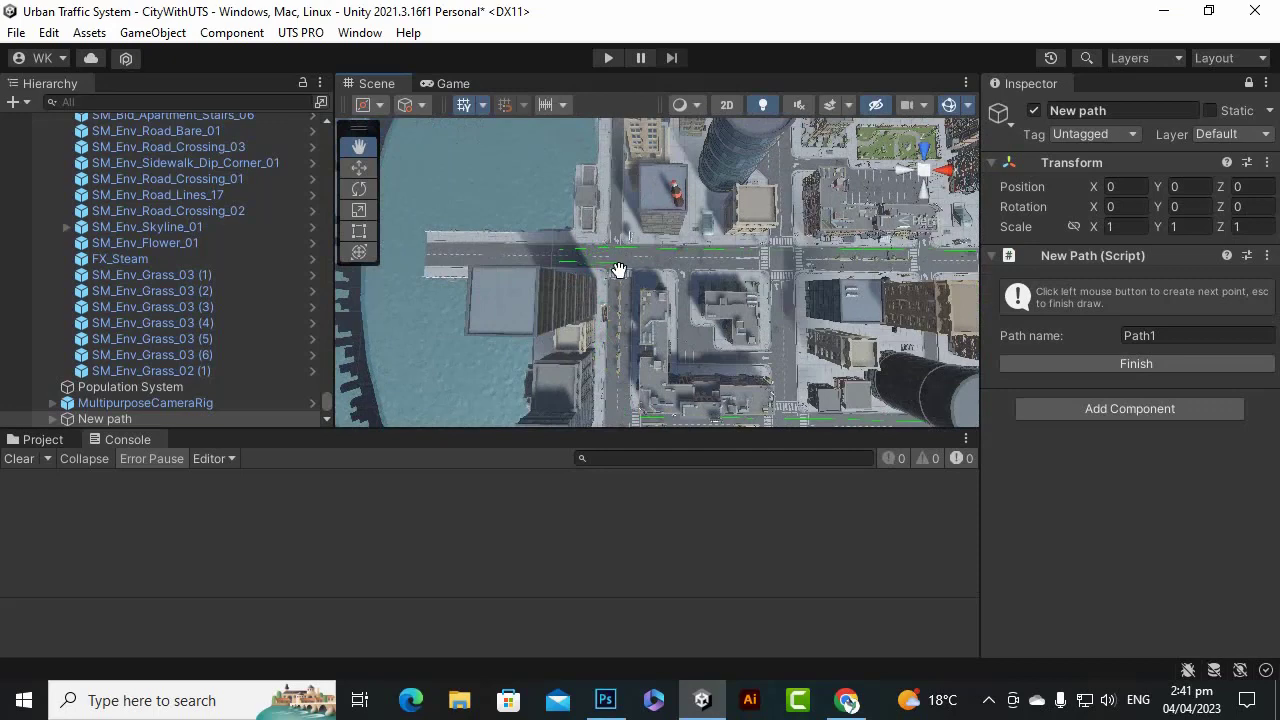
Add a path point at the road intersection and finish the path.
{"action": "left_click", "coordinate": [619, 270]}
{"action": "scroll", "coordinate": [615, 365], "scroll_direction": "down", "scroll_amount": 2}
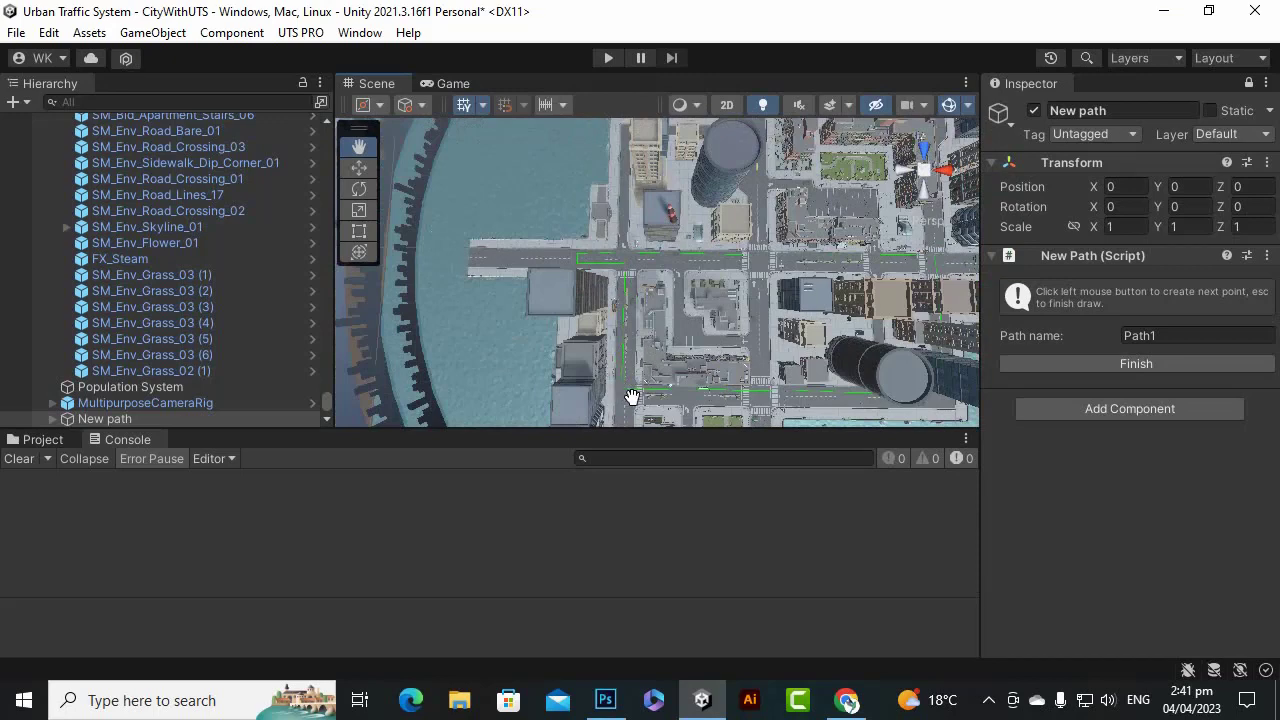
{"action": "scroll", "coordinate": [630, 395], "scroll_direction": "down", "scroll_amount": 3}
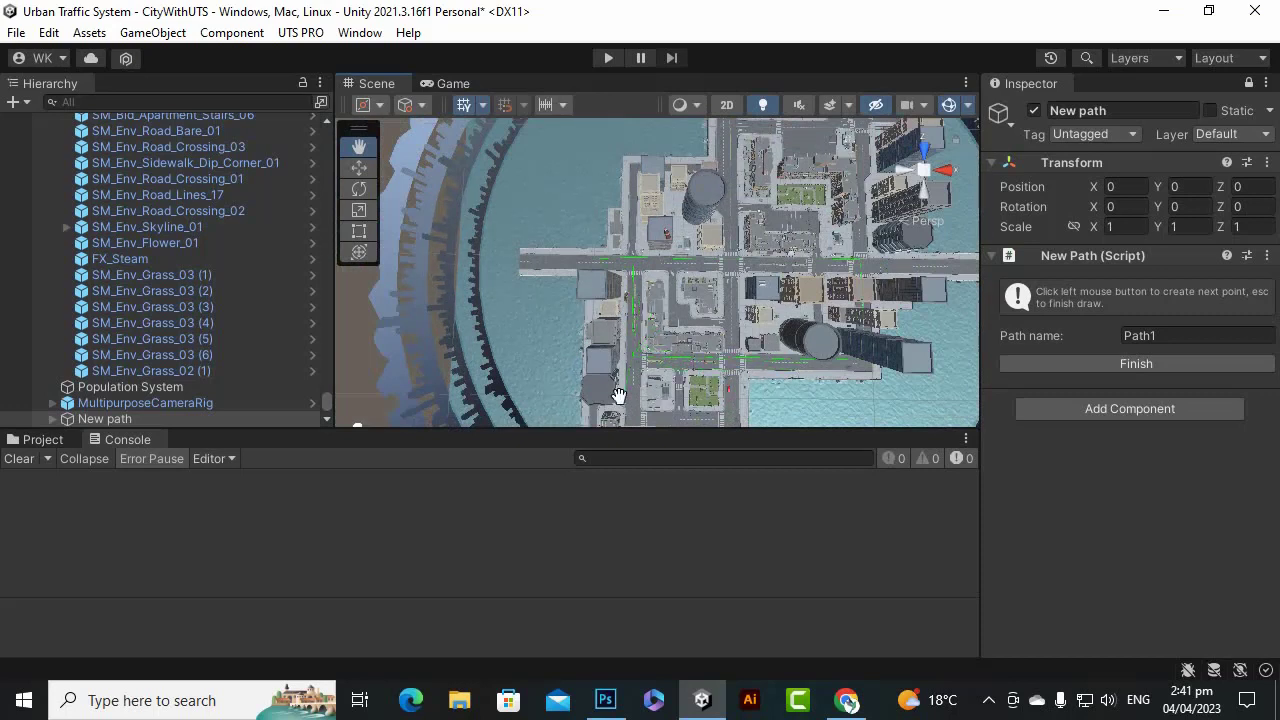
{"action": "left_click", "coordinate": [1150, 364]}
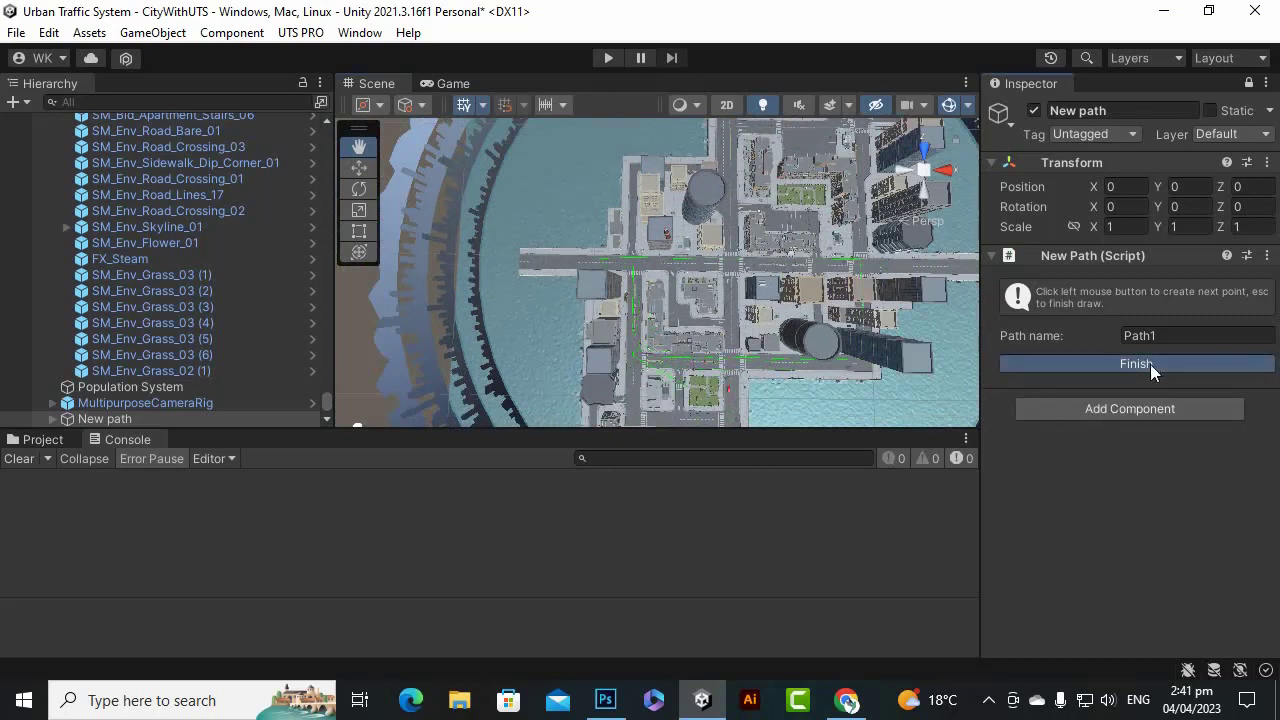
Set Path1's Number Of Ways to 2 and bring up the Day Cars prefabs in the Project panel.
{"action": "scroll", "coordinate": [697, 323], "scroll_direction": "up", "scroll_amount": 5}
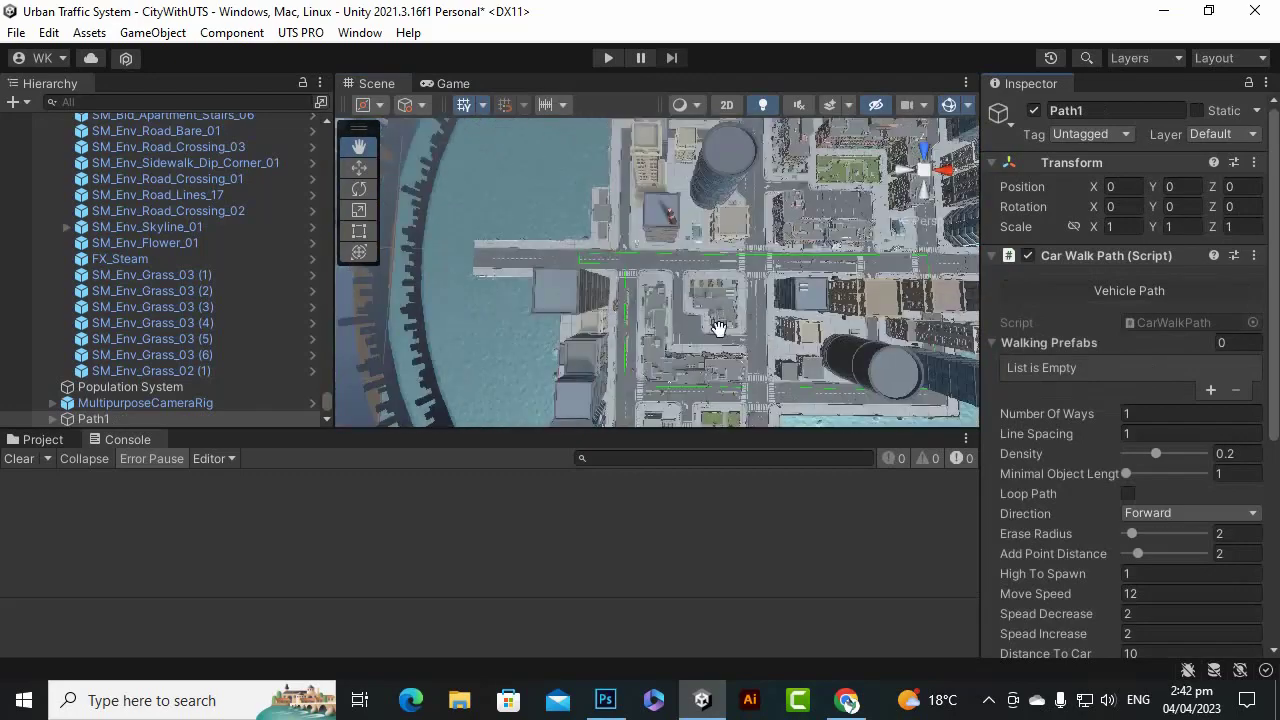
{"action": "scroll", "coordinate": [803, 397], "scroll_direction": "down", "scroll_amount": 4}
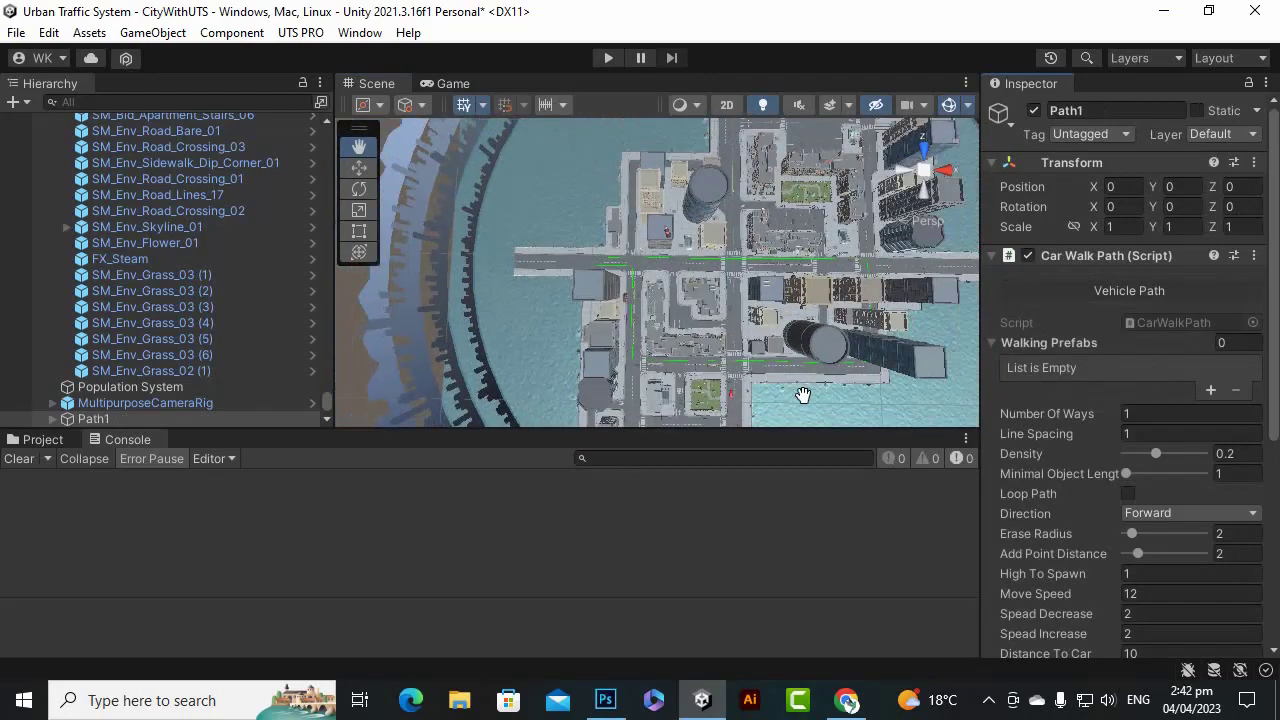
{"action": "scroll", "coordinate": [808, 397], "scroll_direction": "up", "scroll_amount": 5}
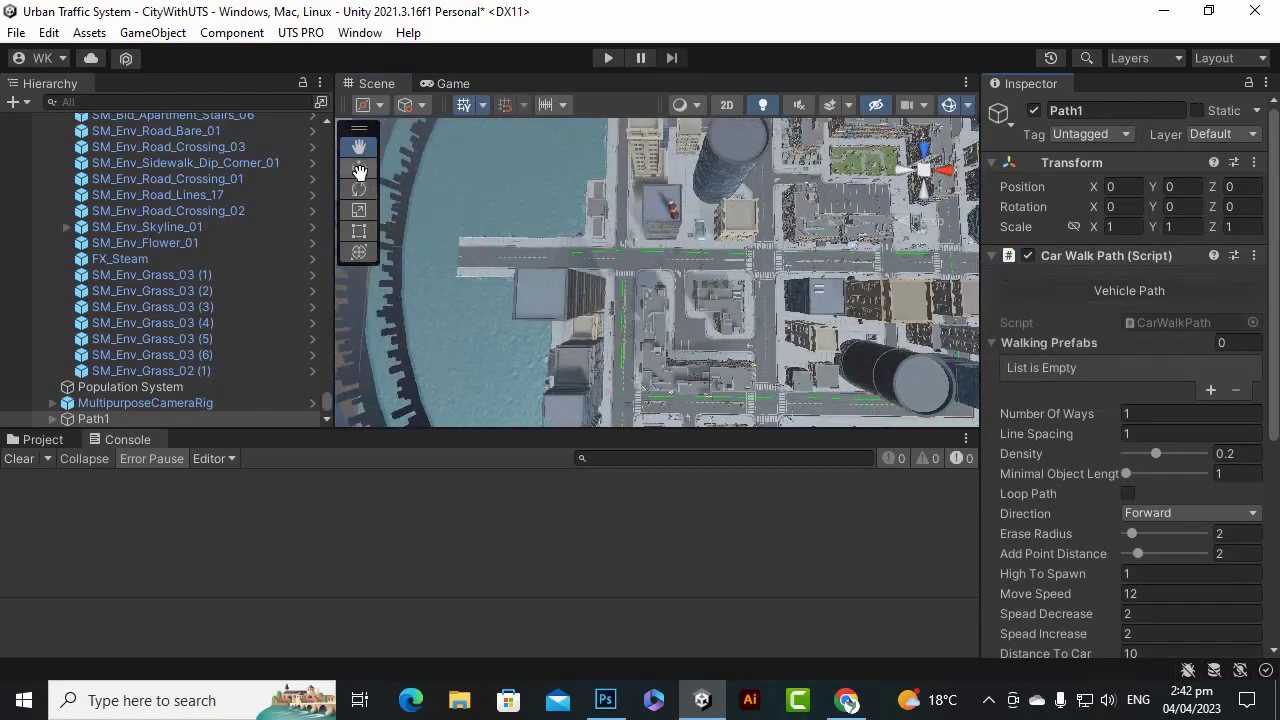
{"action": "left_click_drag", "start_coordinate": [770, 331], "coordinate": [660, 277]}
{"action": "scroll", "coordinate": [760, 281], "scroll_direction": "up", "scroll_amount": 4}
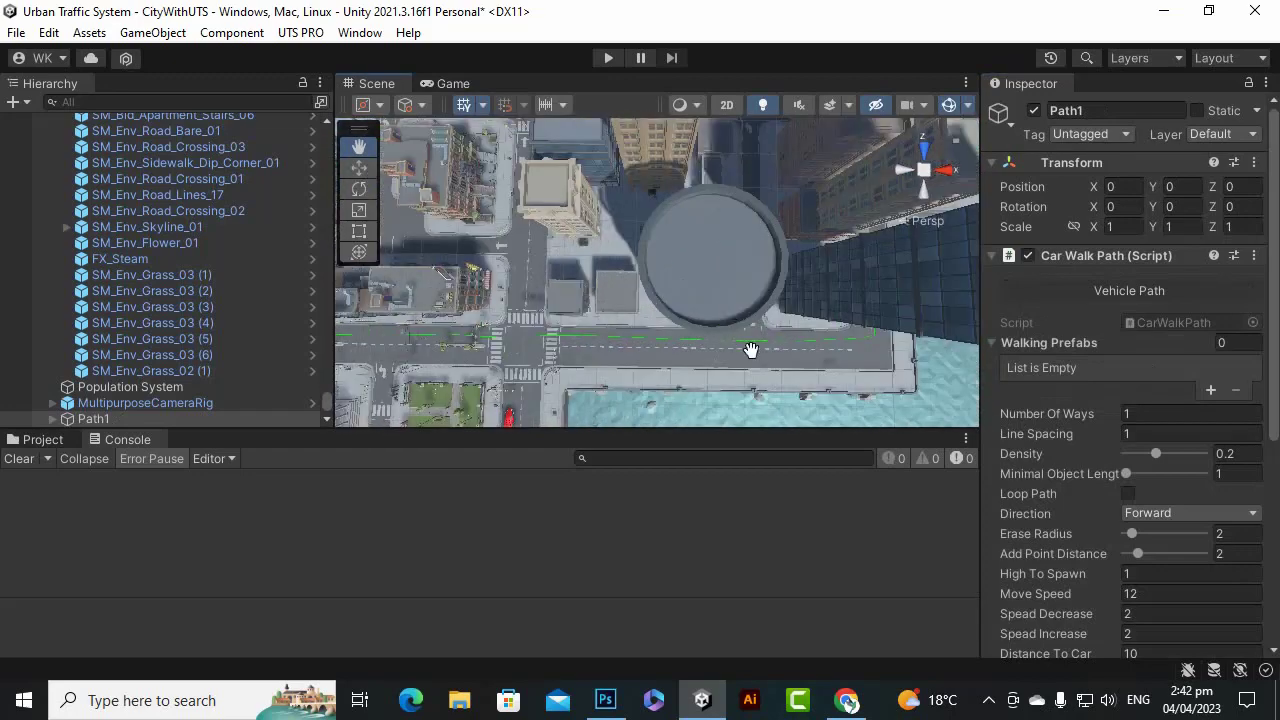
{"action": "scroll", "coordinate": [751, 349], "scroll_direction": "up", "scroll_amount": 2}
{"action": "left_click_drag", "start_coordinate": [751, 349], "coordinate": [559, 277]}
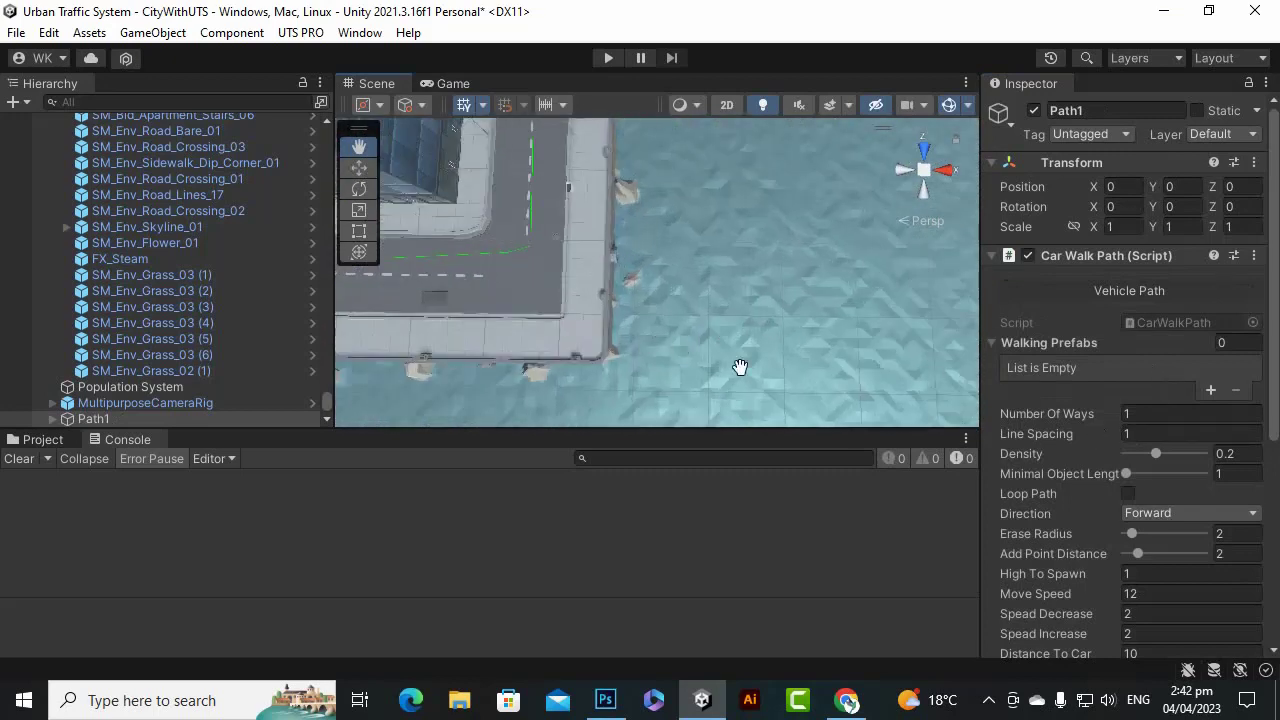
{"action": "scroll", "coordinate": [1095, 295], "scroll_direction": "down", "scroll_amount": 3}
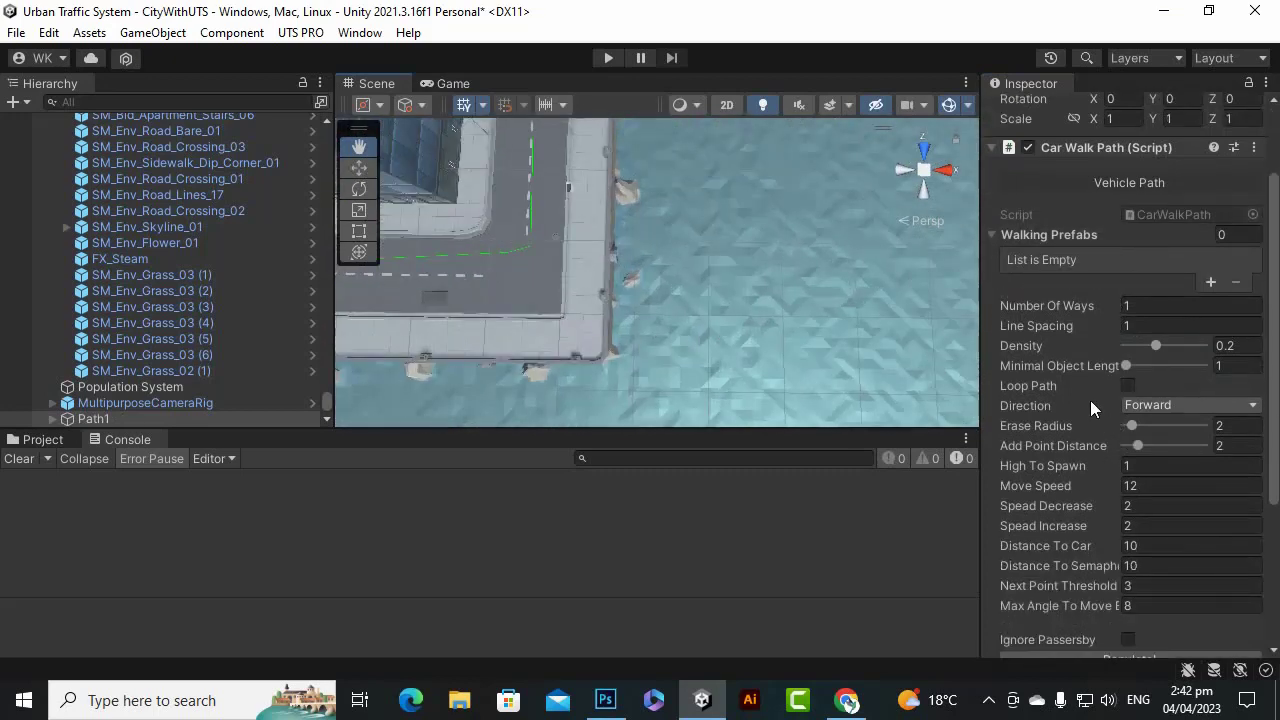
{"action": "left_click", "coordinate": [1185, 305]}
{"action": "type", "text": "2"}
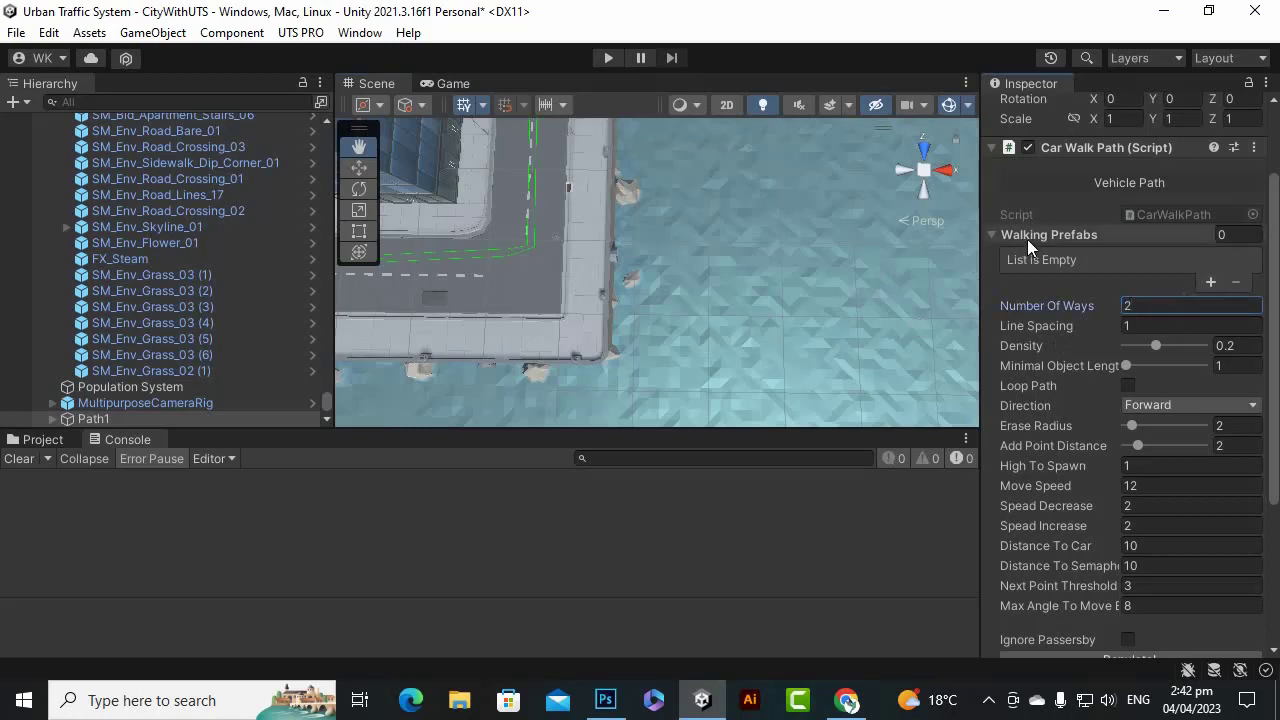
{"action": "left_click", "coordinate": [38, 442]}
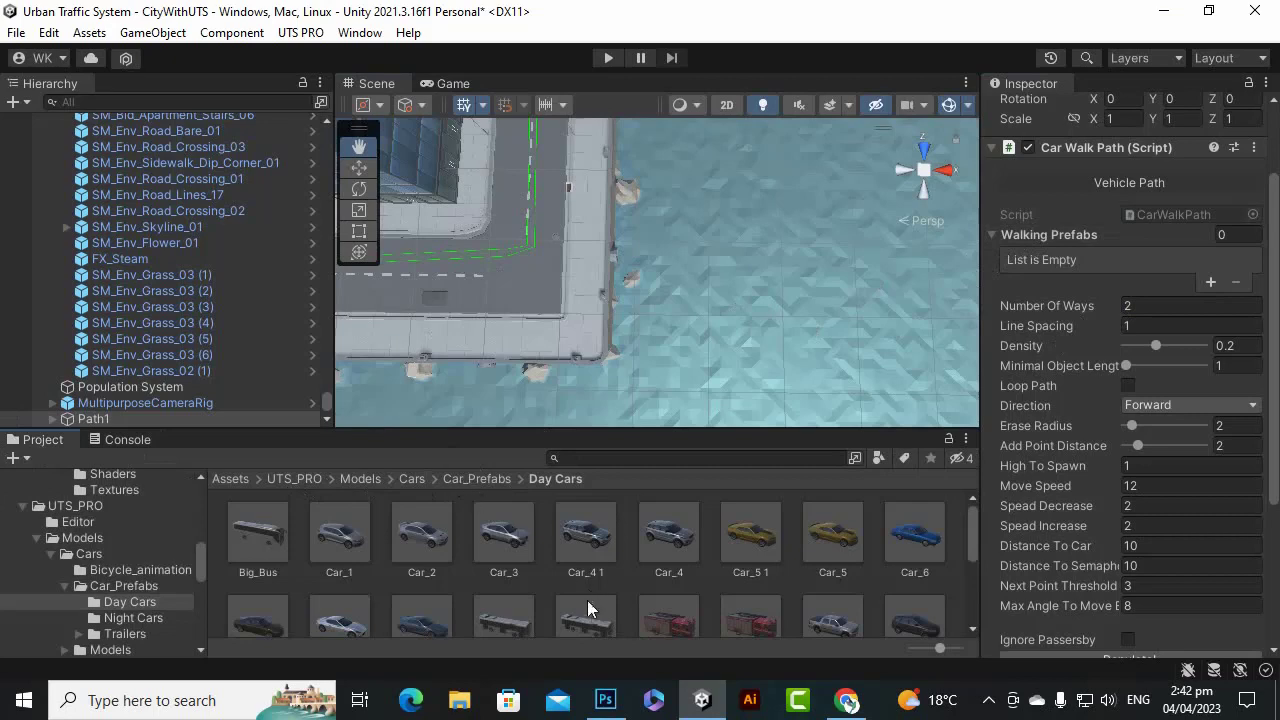
{"action": "scroll", "coordinate": [588, 608], "scroll_direction": "down", "scroll_amount": 3}
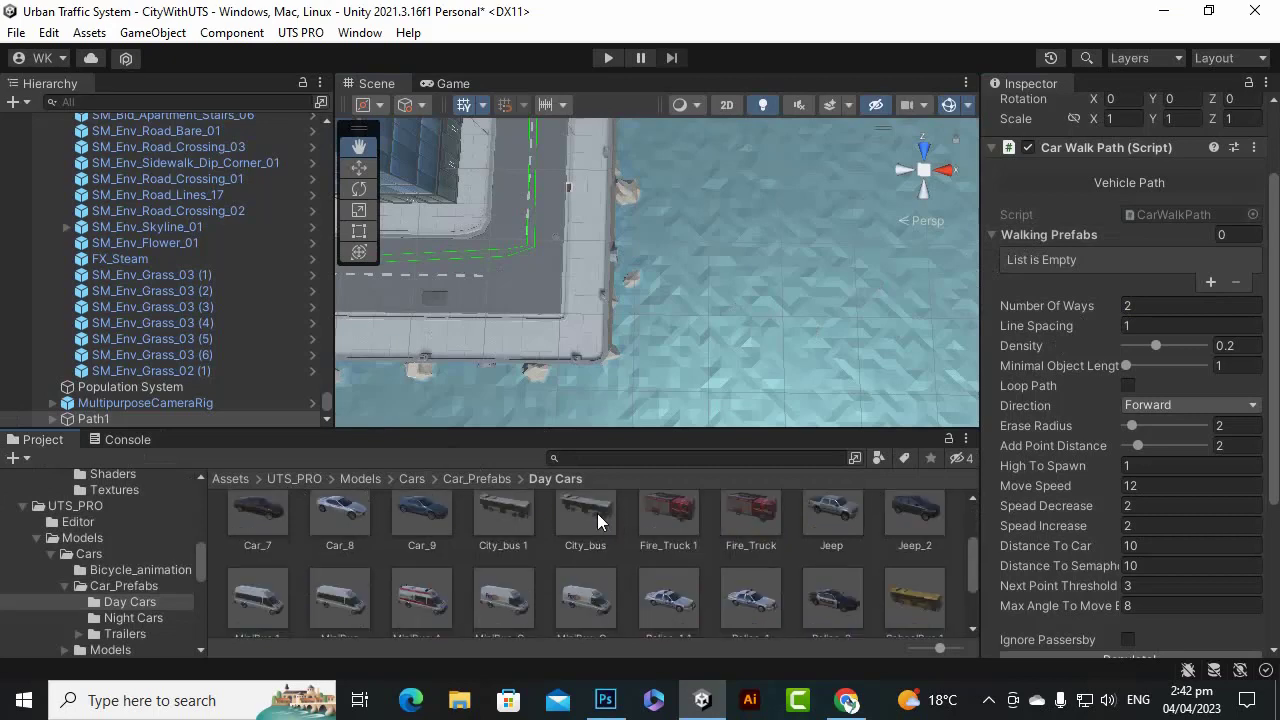
{"action": "left_click", "coordinate": [597, 513]}
{"action": "scroll", "coordinate": [720, 585], "scroll_direction": "down", "scroll_amount": 1}
{"action": "left_click", "coordinate": [584, 572], "text": "ctrl"}
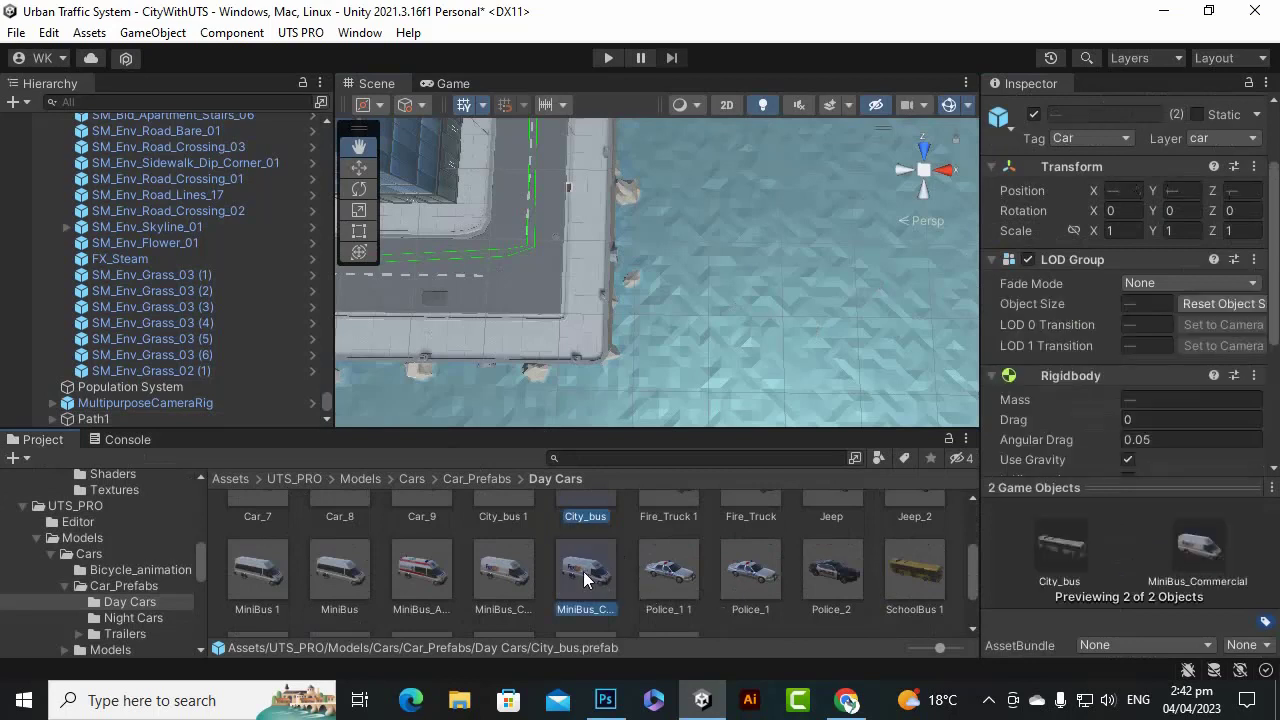
{"action": "scroll", "coordinate": [820, 582], "scroll_direction": "down", "scroll_amount": 1}
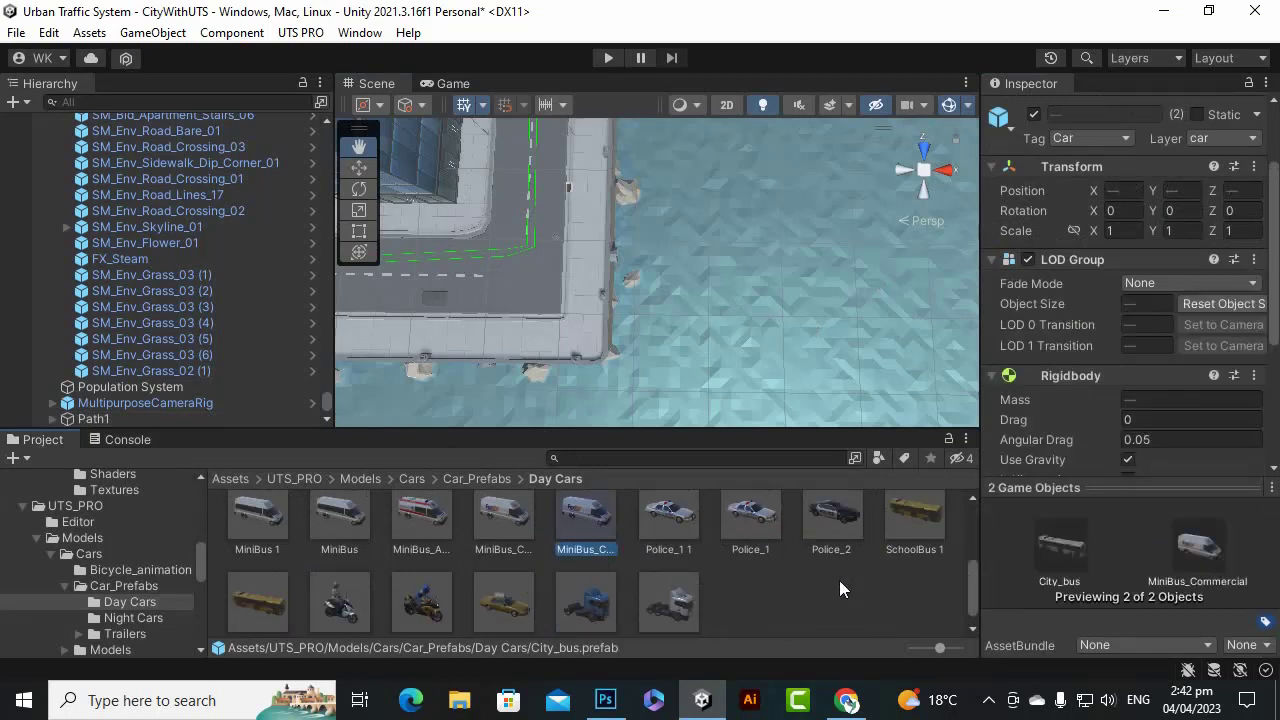
{"action": "left_click", "coordinate": [831, 533], "text": "ctrl"}
{"action": "scroll", "coordinate": [462, 590], "scroll_direction": "down", "scroll_amount": 1}
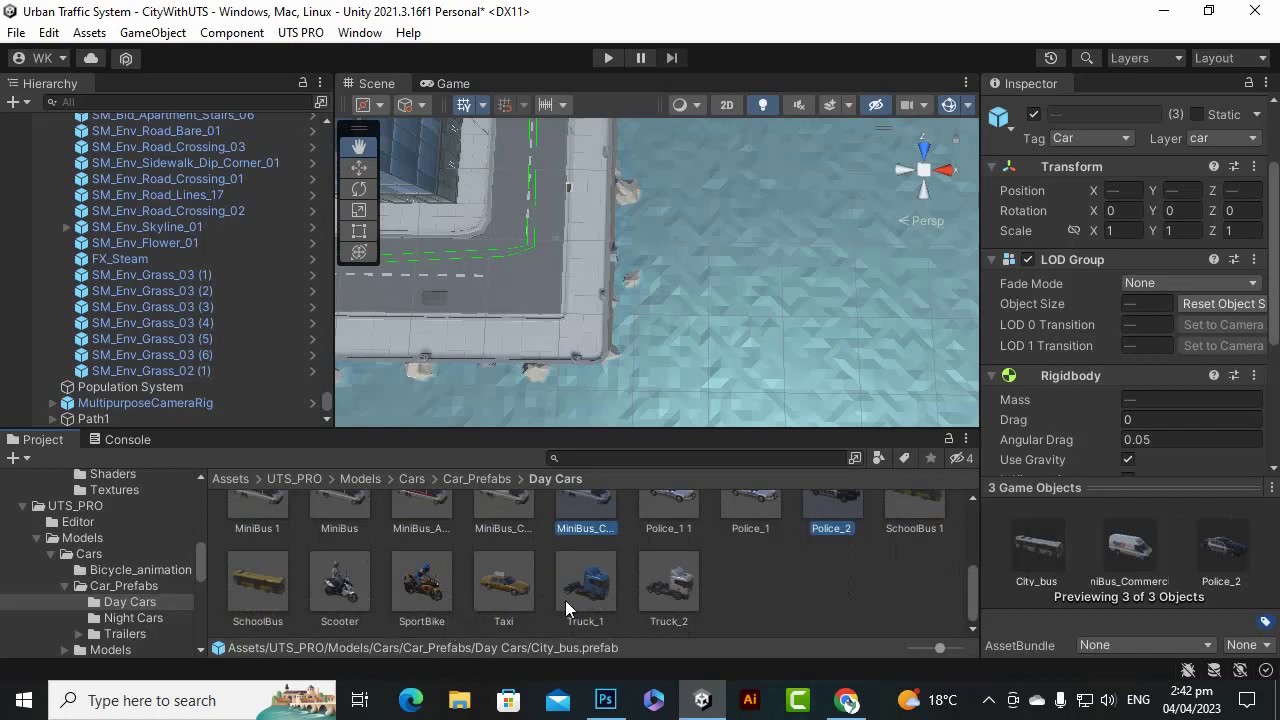
{"action": "left_click", "coordinate": [431, 580], "text": "ctrl"}
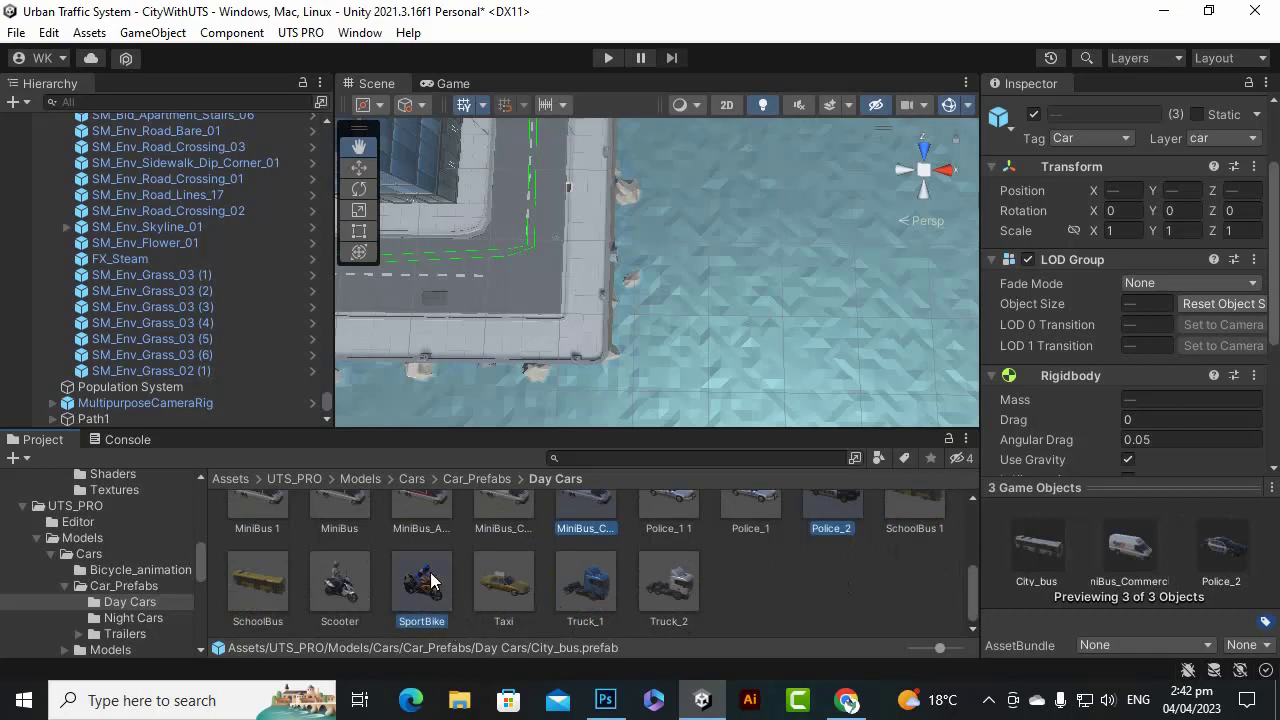
{"action": "left_click", "coordinate": [603, 577], "text": "ctrl"}
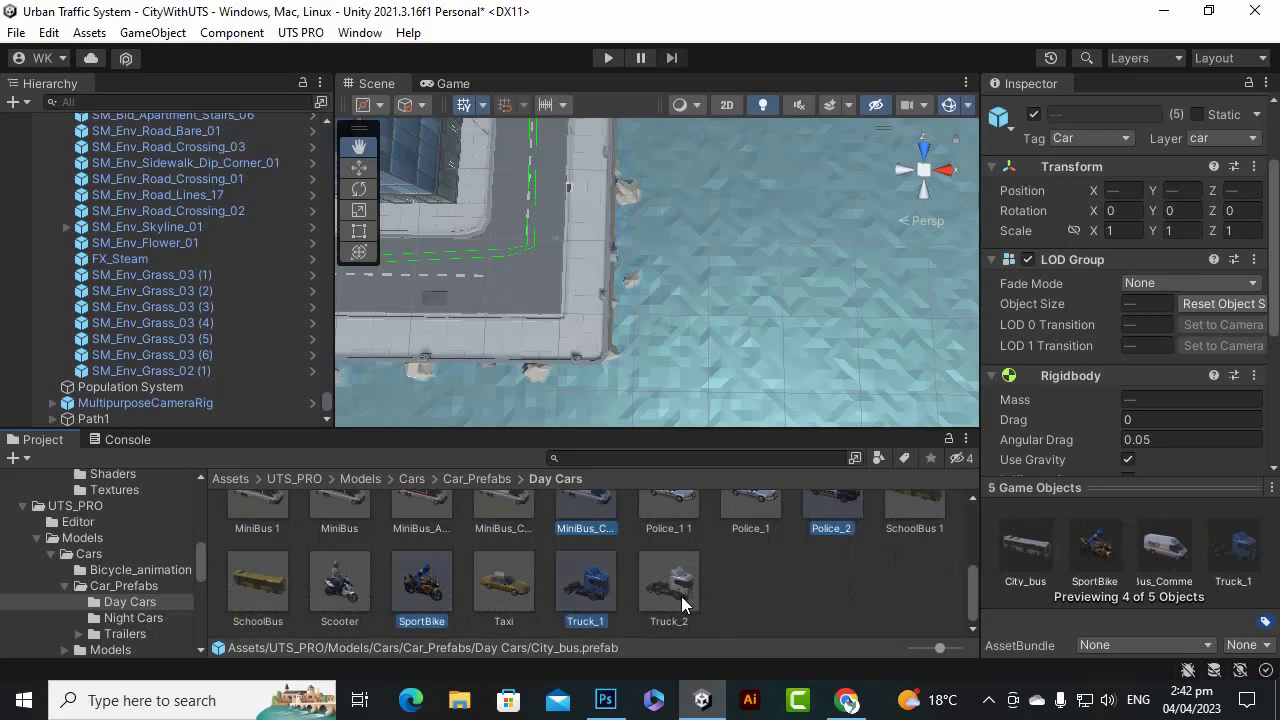
{"action": "scroll", "coordinate": [678, 597], "scroll_direction": "up", "scroll_amount": 1}
{"action": "scroll", "coordinate": [680, 605], "scroll_direction": "up", "scroll_amount": 1}
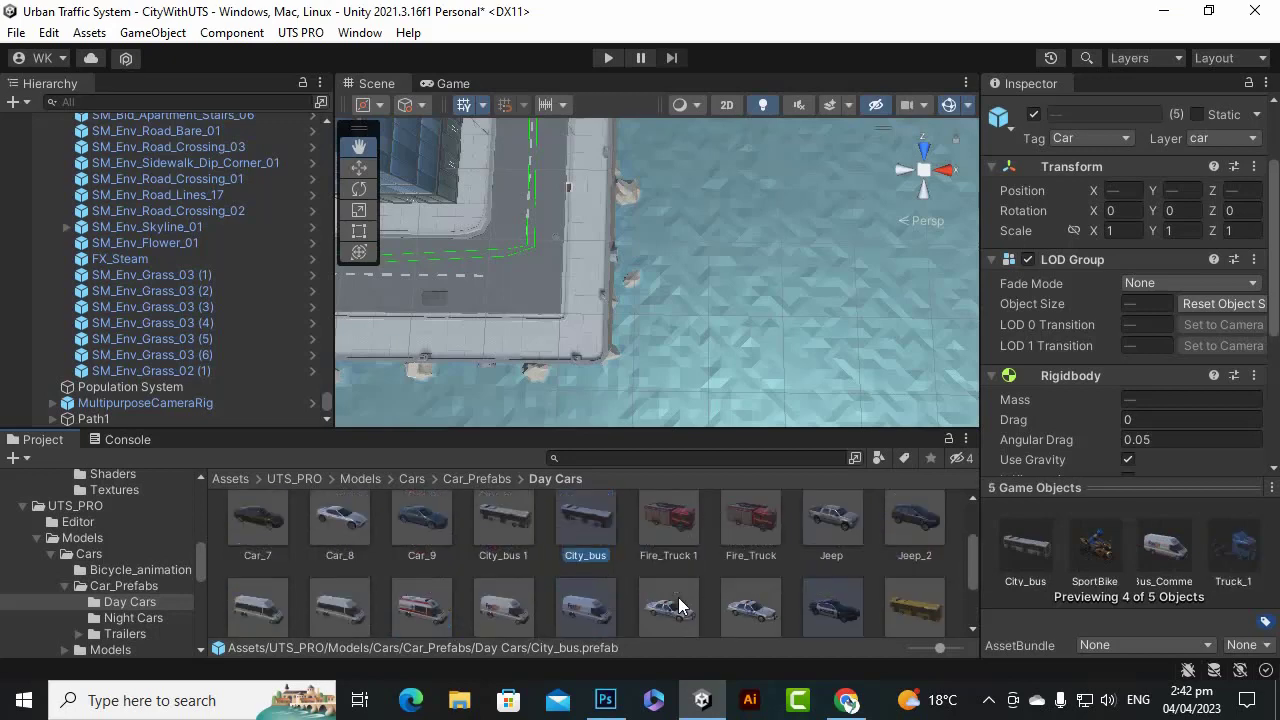
{"action": "scroll", "coordinate": [680, 605], "scroll_direction": "up", "scroll_amount": 2}
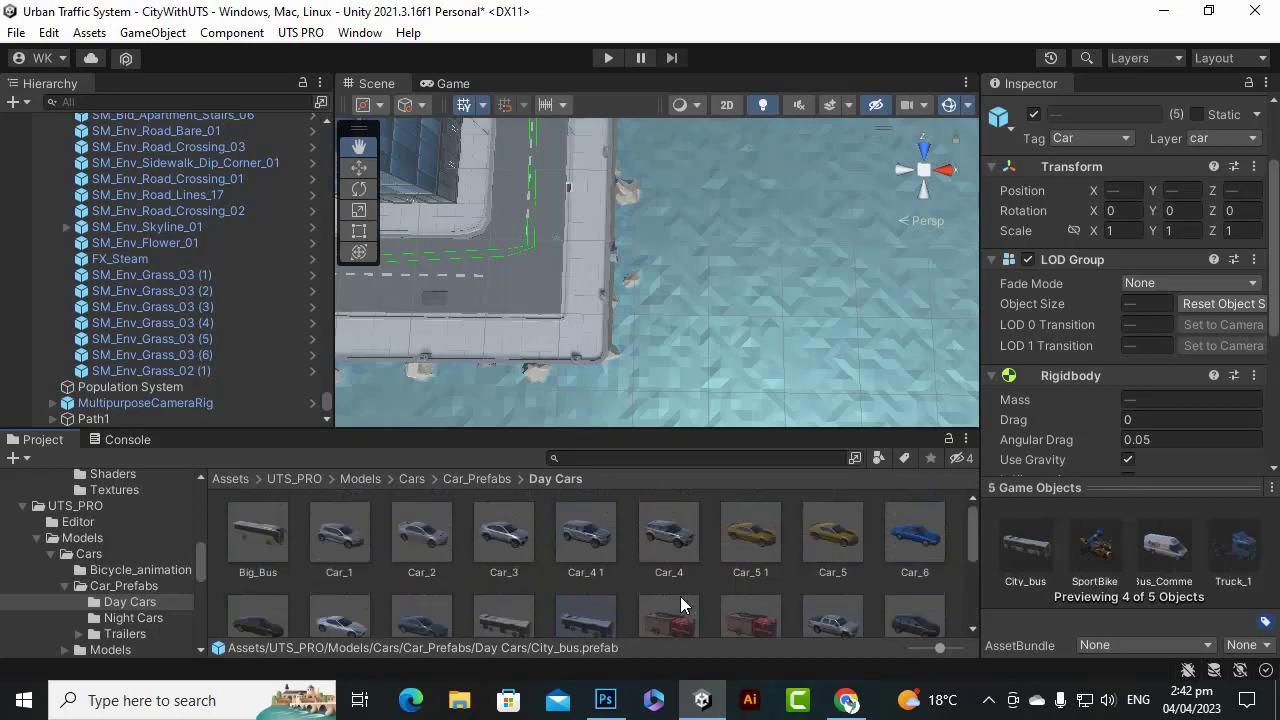
{"action": "left_click", "coordinate": [677, 532], "text": "ctrl"}
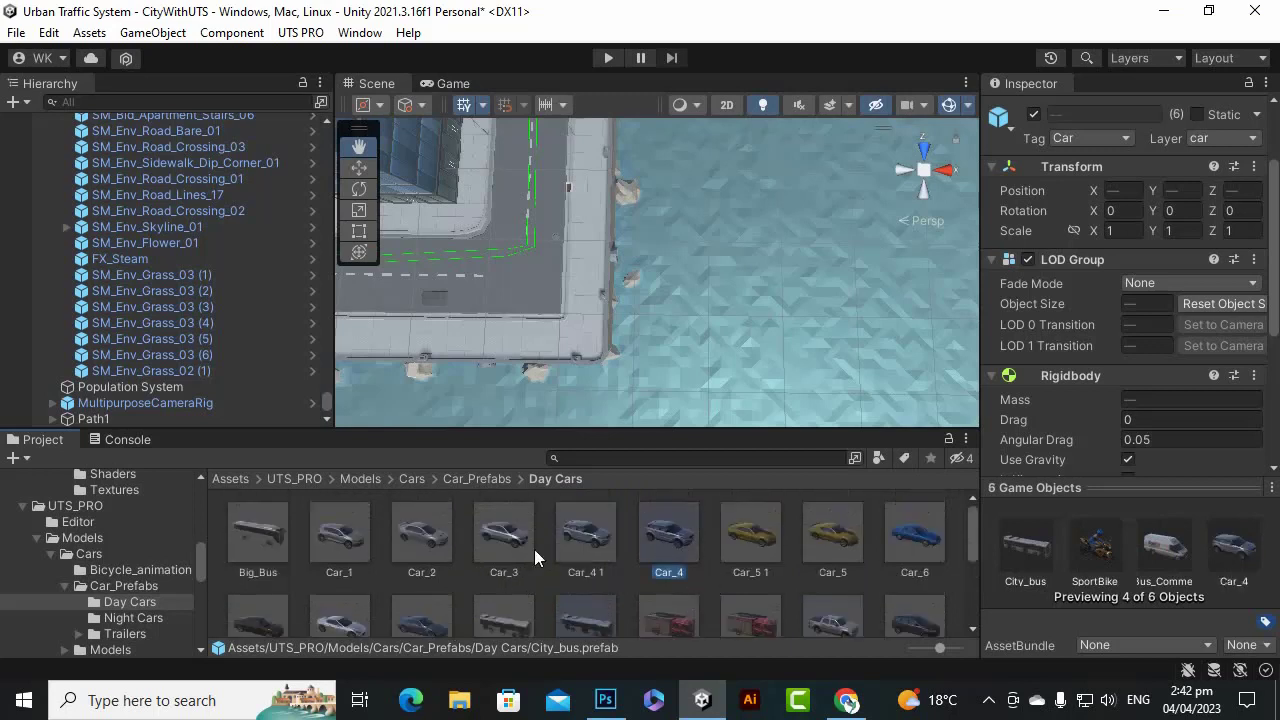
{"action": "left_click", "coordinate": [364, 530], "text": "ctrl"}
{"action": "left_click_drag", "start_coordinate": [685, 549], "coordinate": [1278, 700]}
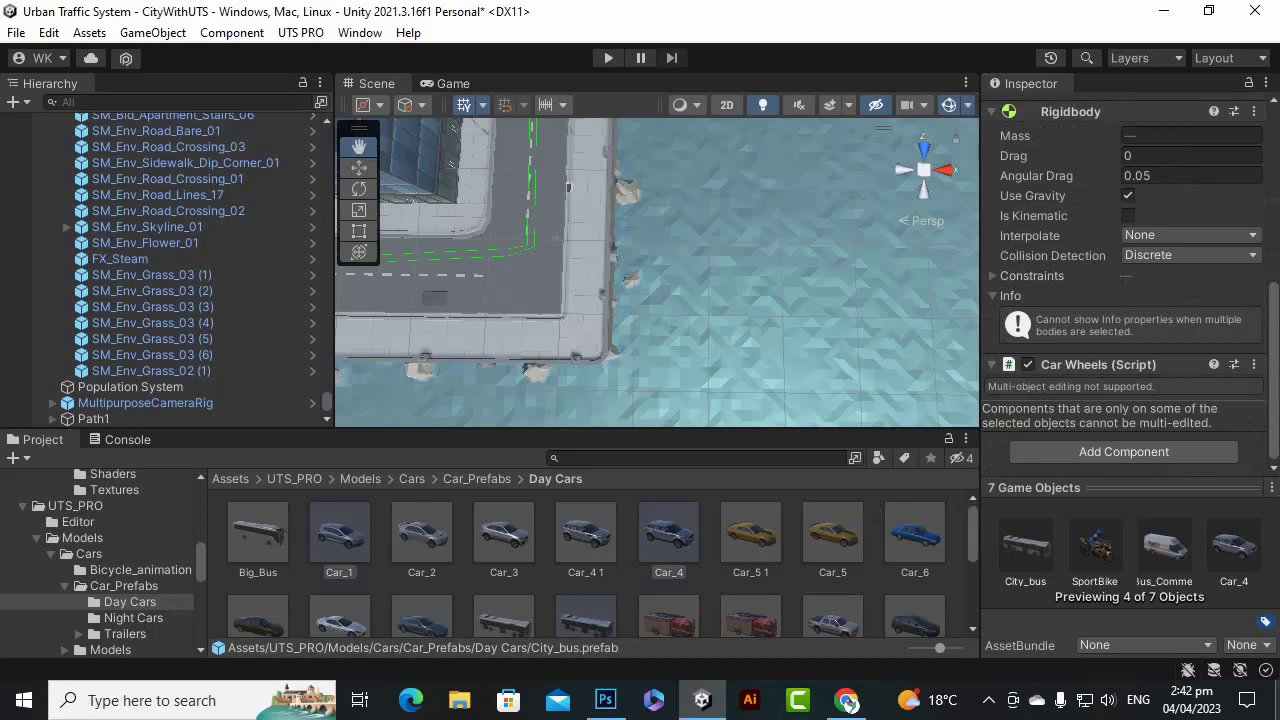
{"action": "left_click", "coordinate": [132, 416]}
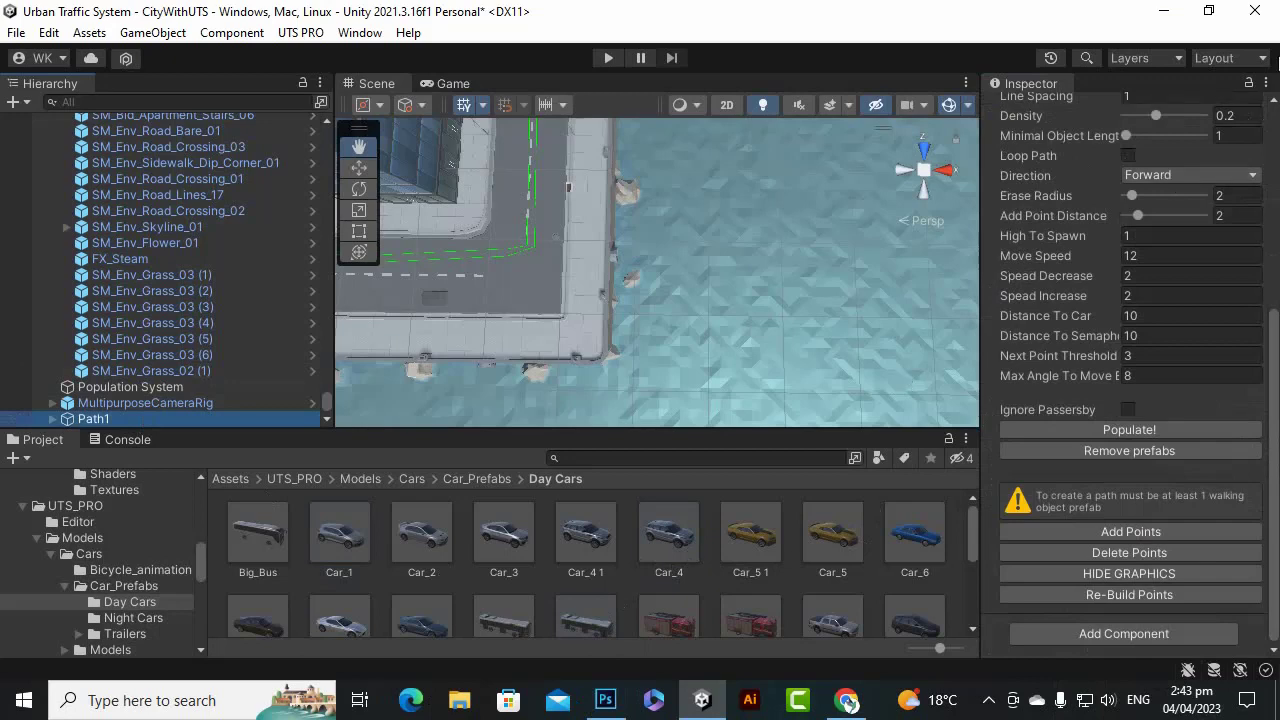
Lock the Inspector on Path1 and select Car_3, Car_5 1, City_bus 1, SportBike and Truck_1.
{"action": "left_click", "coordinate": [1248, 83]}
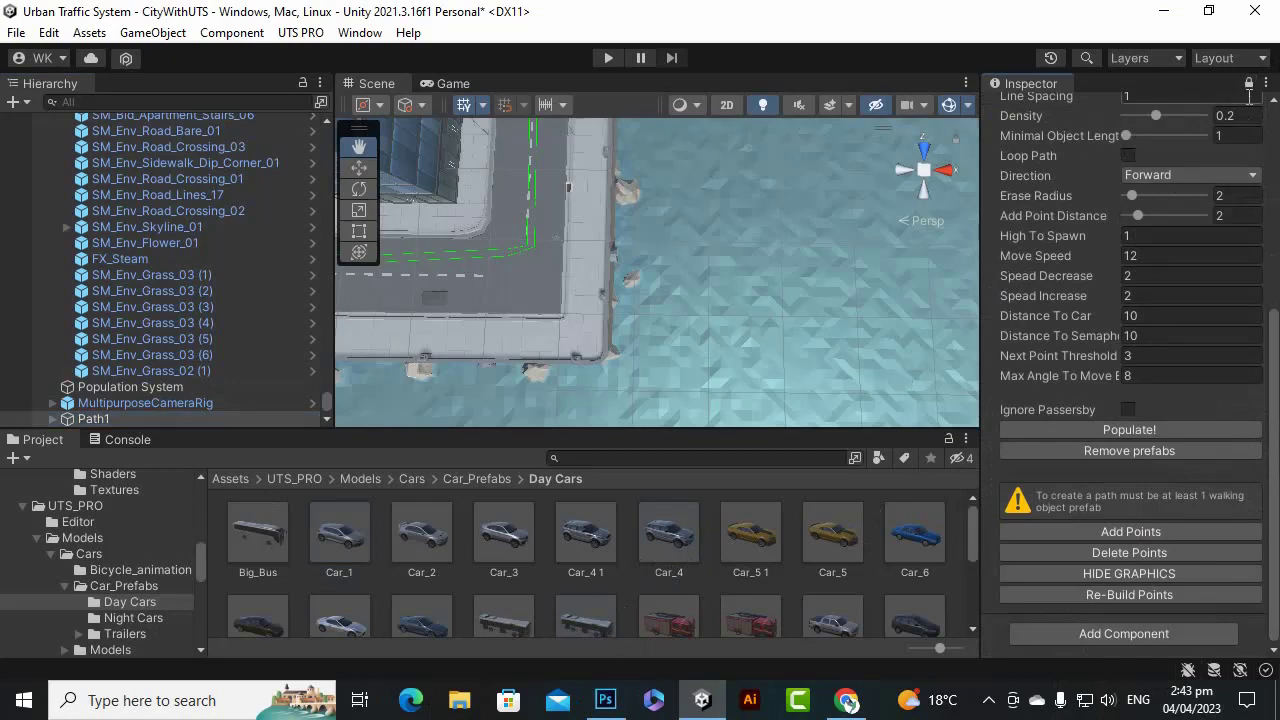
{"action": "scroll", "coordinate": [1241, 289], "scroll_direction": "up", "scroll_amount": 6}
{"action": "scroll", "coordinate": [1241, 289], "scroll_direction": "up", "scroll_amount": 2}
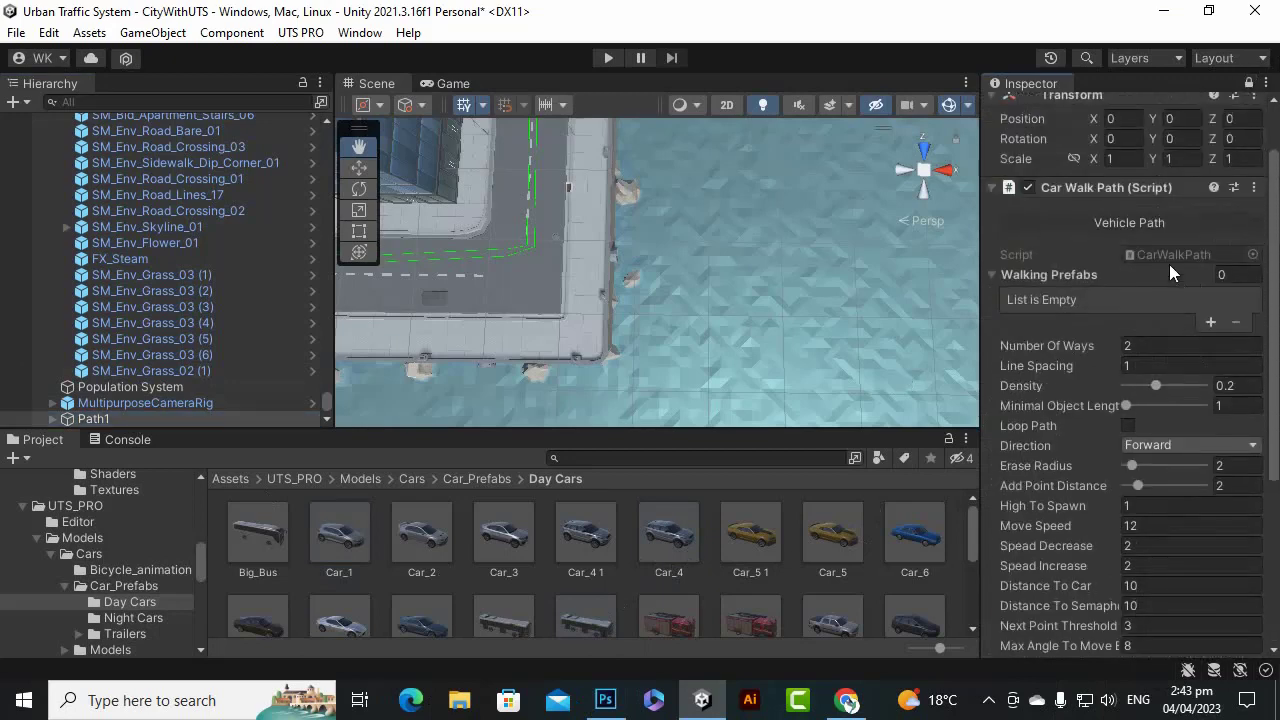
{"action": "left_click", "coordinate": [522, 545]}
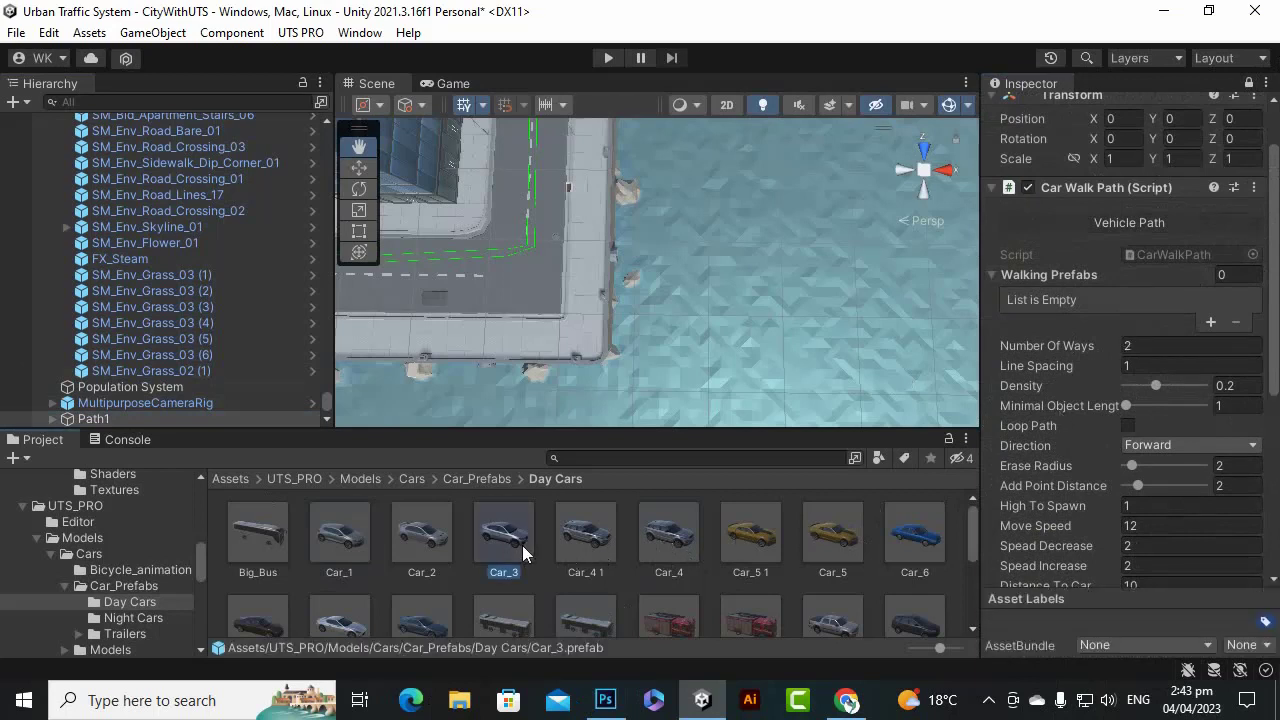
{"action": "left_click", "coordinate": [764, 546], "text": "ctrl"}
{"action": "scroll", "coordinate": [815, 565], "scroll_direction": "down", "scroll_amount": 1}
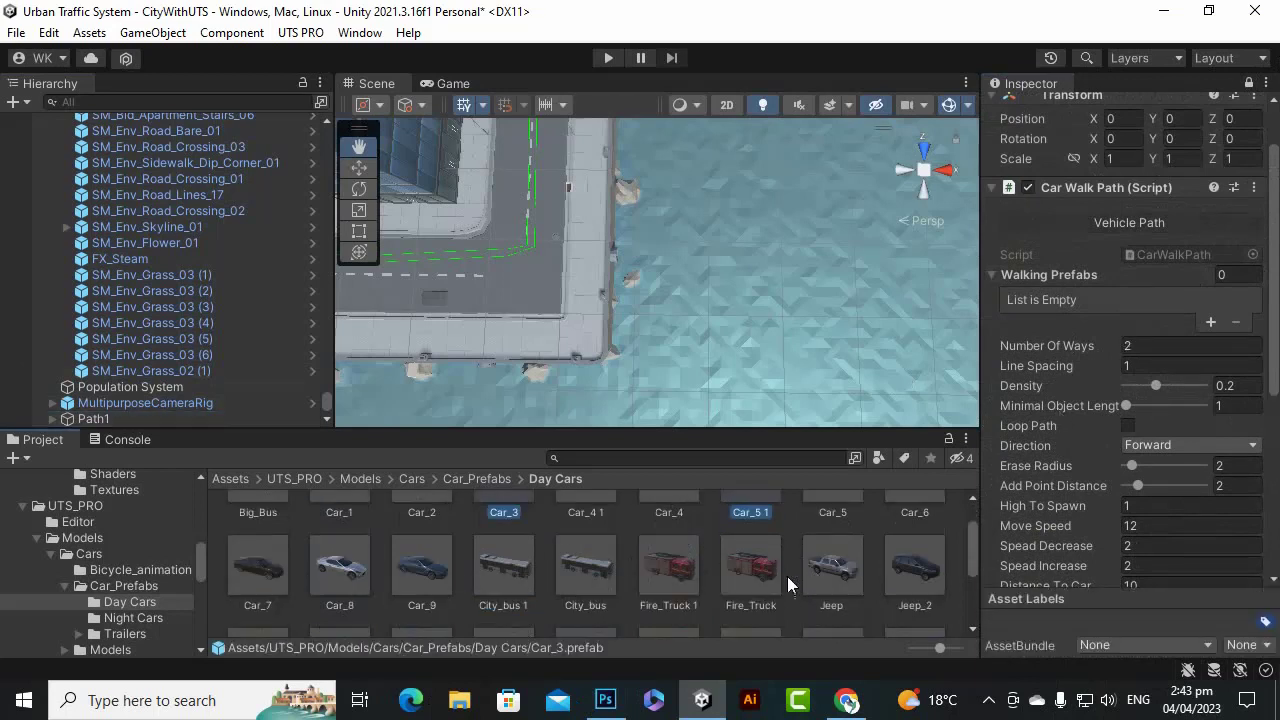
{"action": "scroll", "coordinate": [633, 578], "scroll_direction": "down", "scroll_amount": 1}
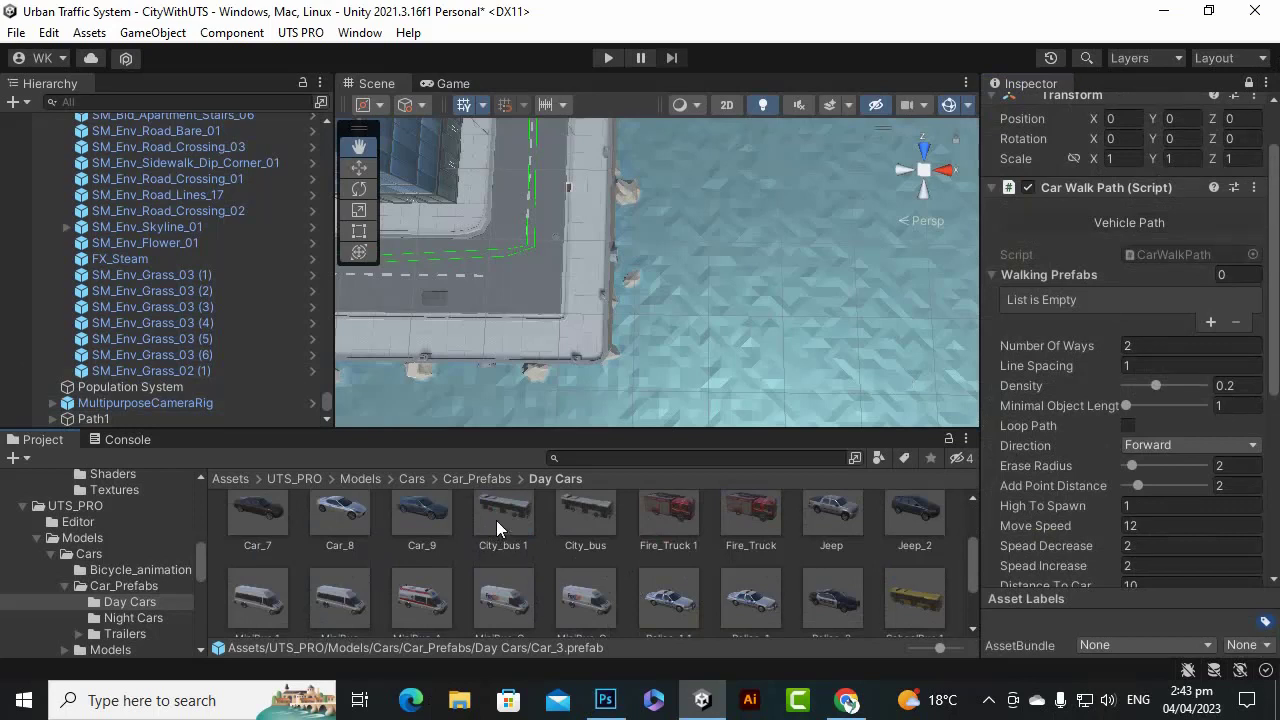
{"action": "scroll", "coordinate": [496, 520], "scroll_direction": "down", "scroll_amount": 1}
{"action": "scroll", "coordinate": [607, 572], "scroll_direction": "down", "scroll_amount": 1}
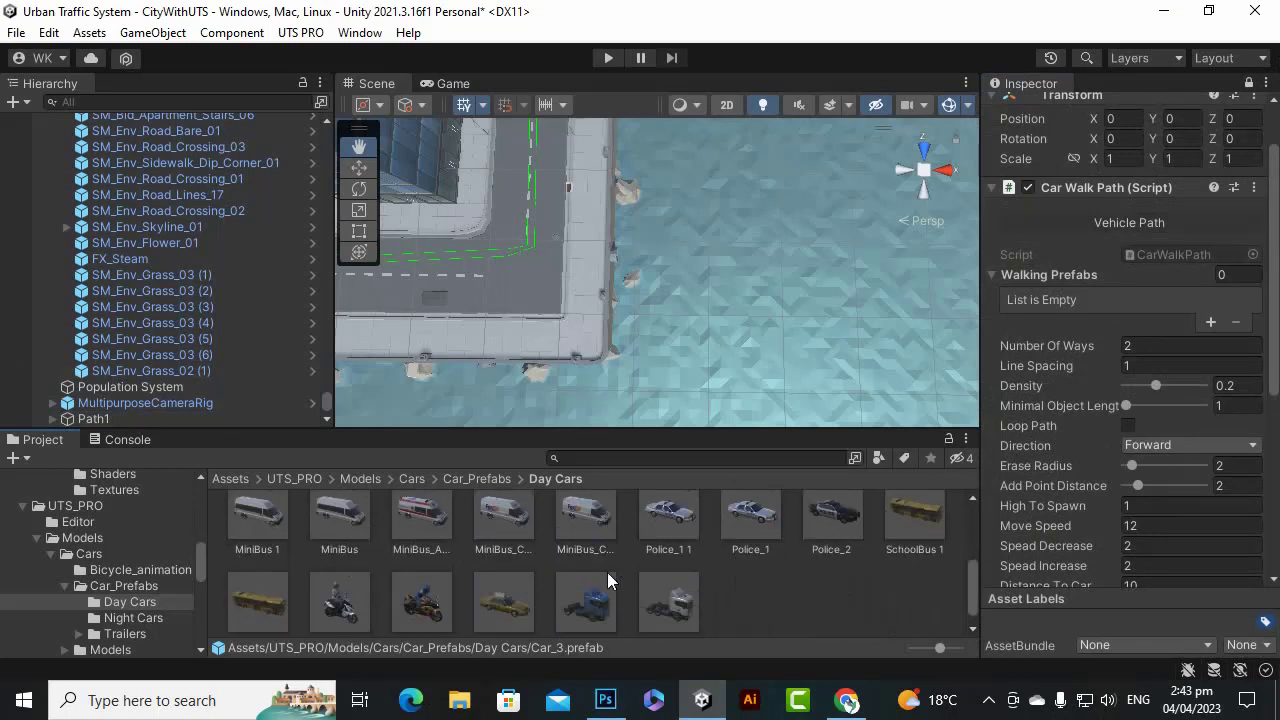
{"action": "scroll", "coordinate": [607, 572], "scroll_direction": "down", "scroll_amount": 1}
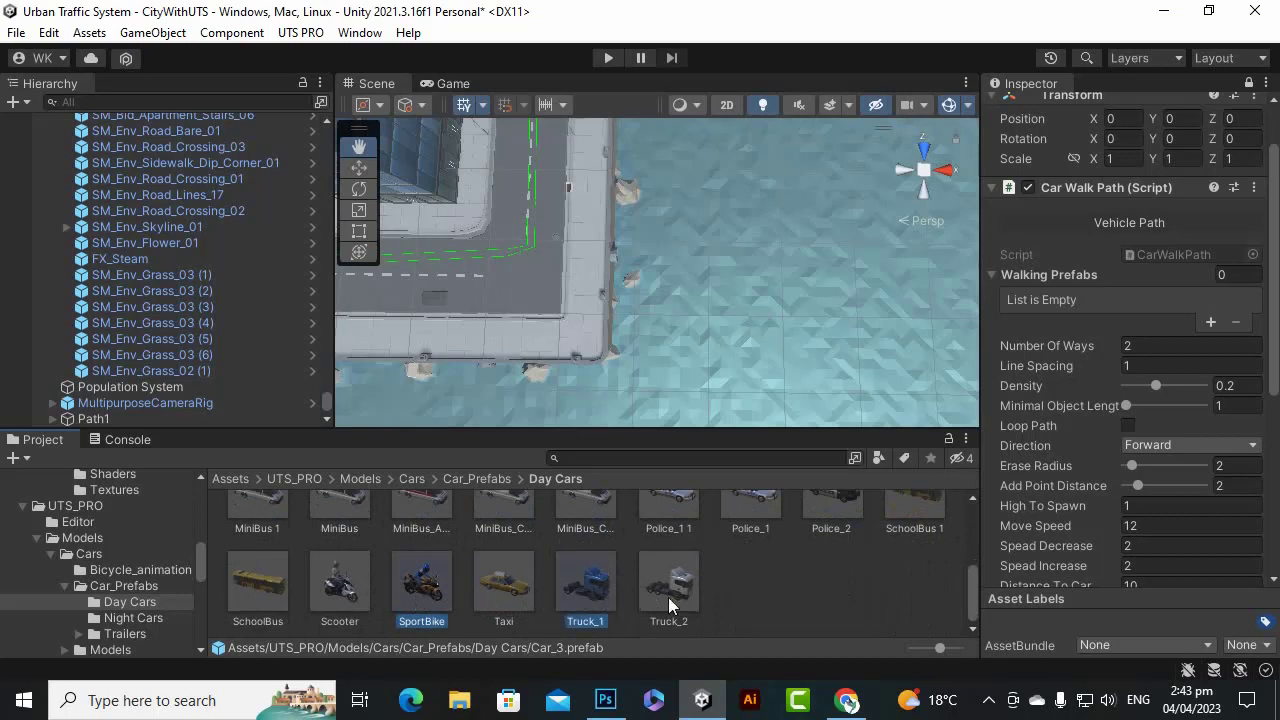
Drag the five selected vehicles onto Path1's Walking Prefabs list.
{"action": "left_click_drag", "start_coordinate": [592, 597], "coordinate": [1158, 270]}
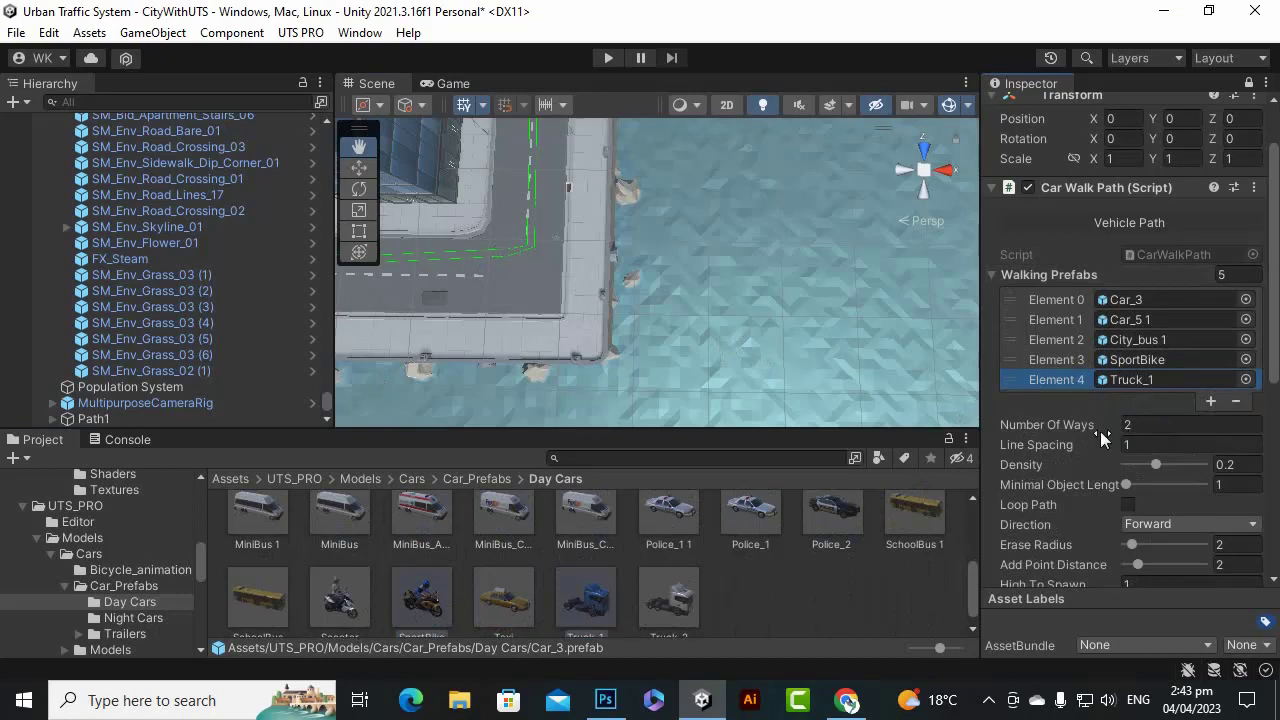
{"action": "scroll", "coordinate": [484, 198], "scroll_direction": "up", "scroll_amount": 3}
{"action": "scroll", "coordinate": [596, 224], "scroll_direction": "down", "scroll_amount": 2}
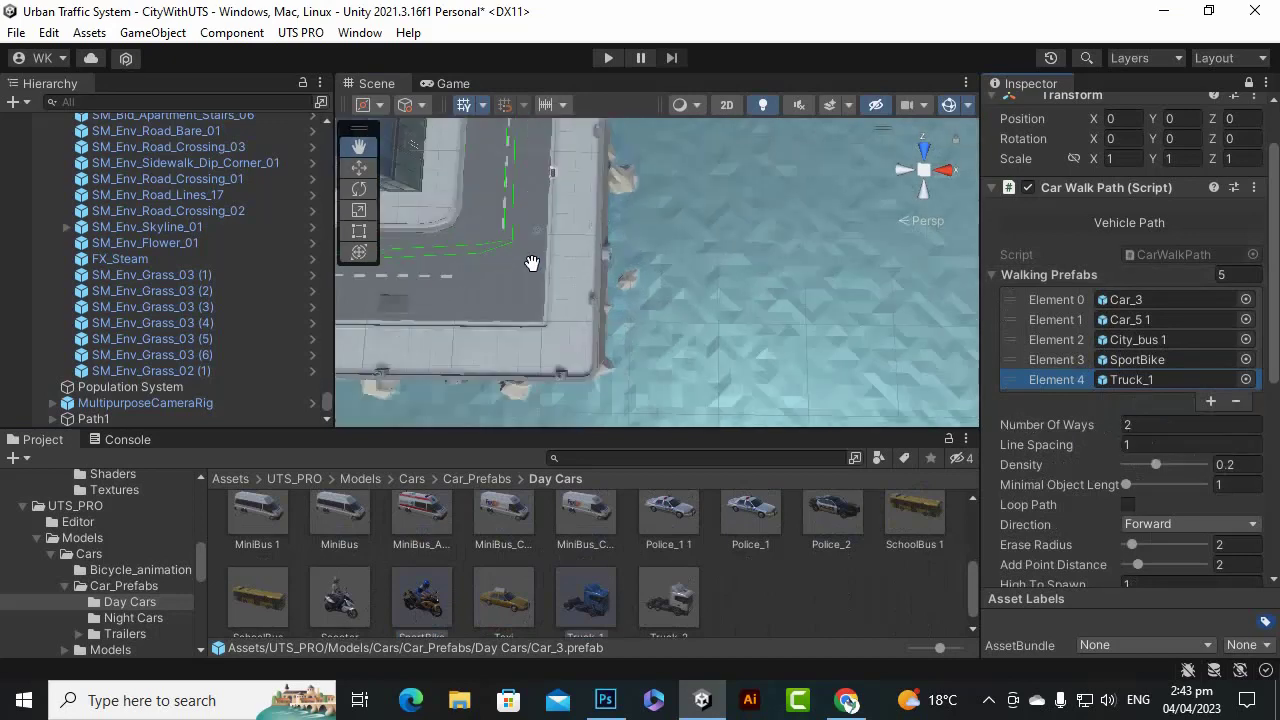
{"action": "left_click_drag", "start_coordinate": [532, 263], "coordinate": [604, 279]}
Keep Number Of Ways at 2, widen Line Spacing to 7.9, and turn on Loop Path.
{"action": "scroll", "coordinate": [616, 286], "scroll_direction": "up", "scroll_amount": 3}
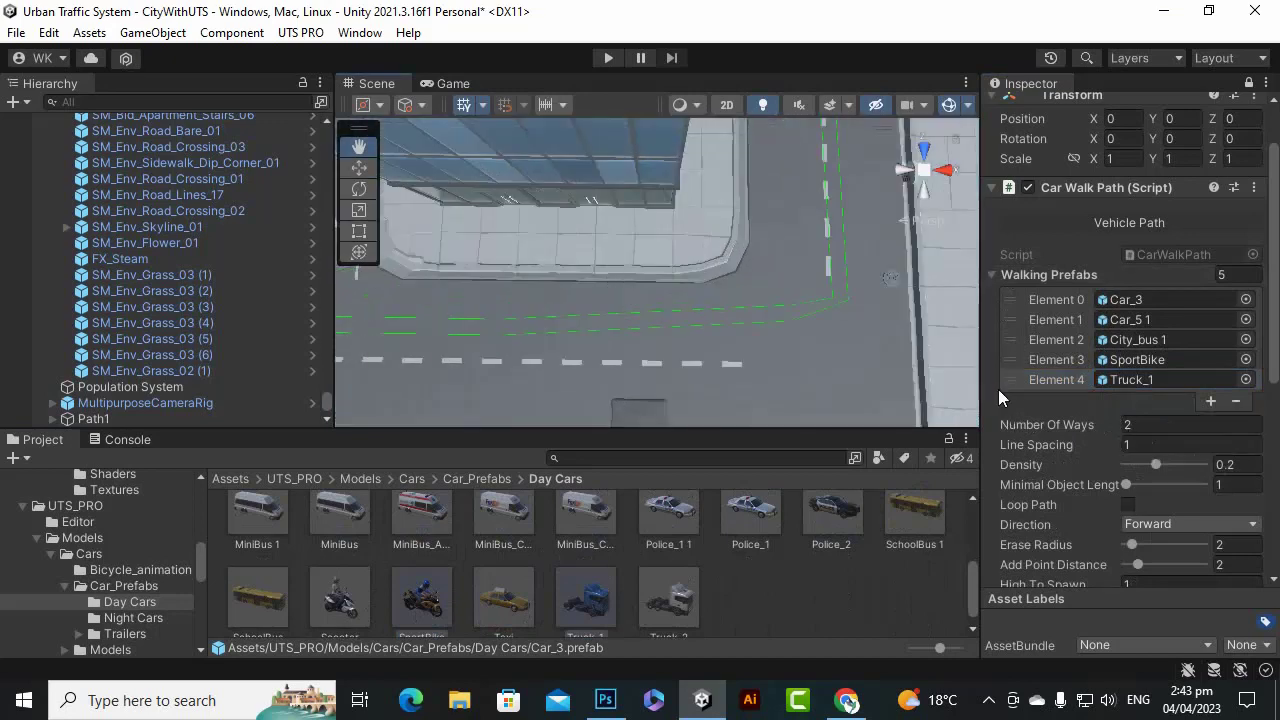
{"action": "left_click", "coordinate": [1116, 424]}
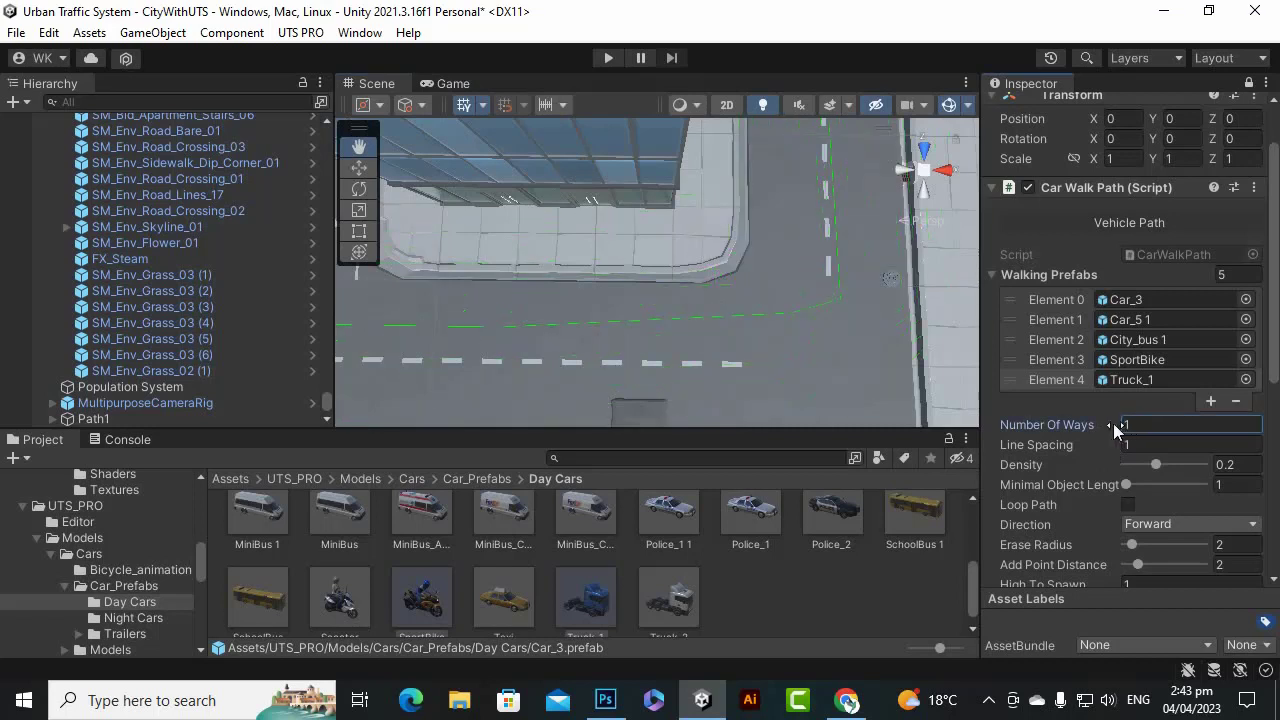
{"action": "left_click_drag", "start_coordinate": [1114, 424], "coordinate": [1117, 423]}
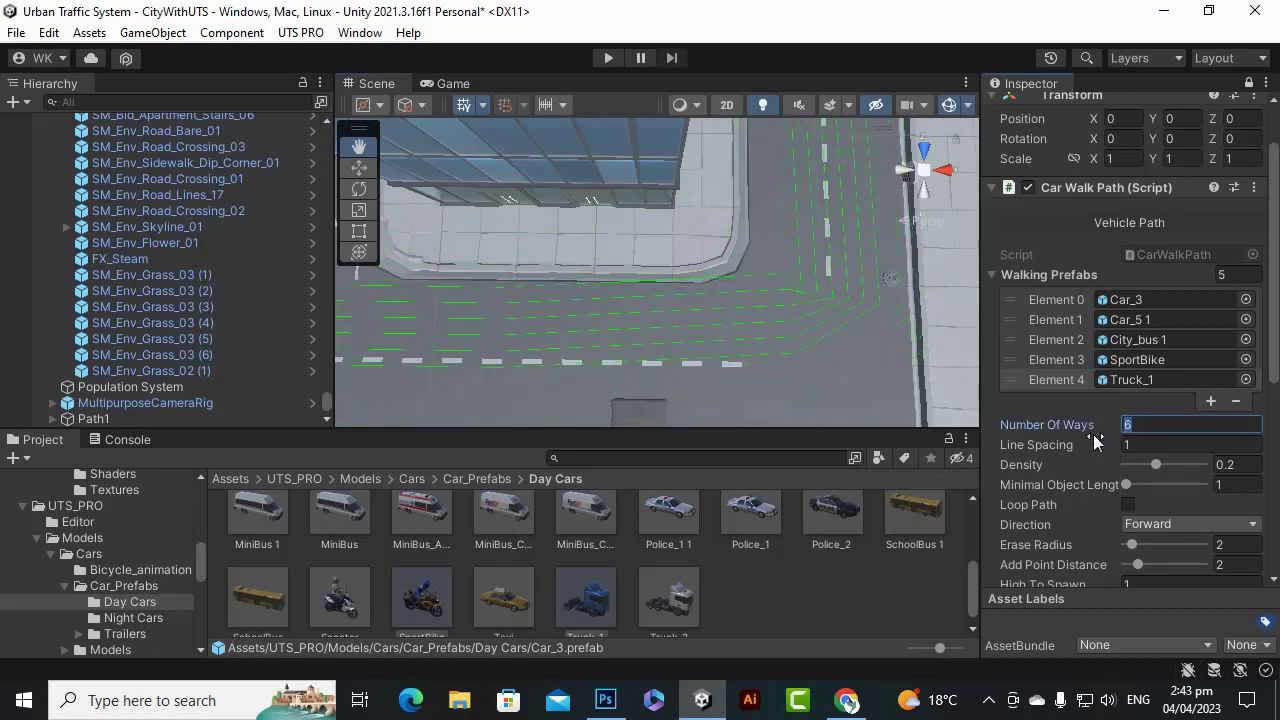
{"action": "type", "text": "2"}
{"action": "left_click", "coordinate": [1098, 447]}
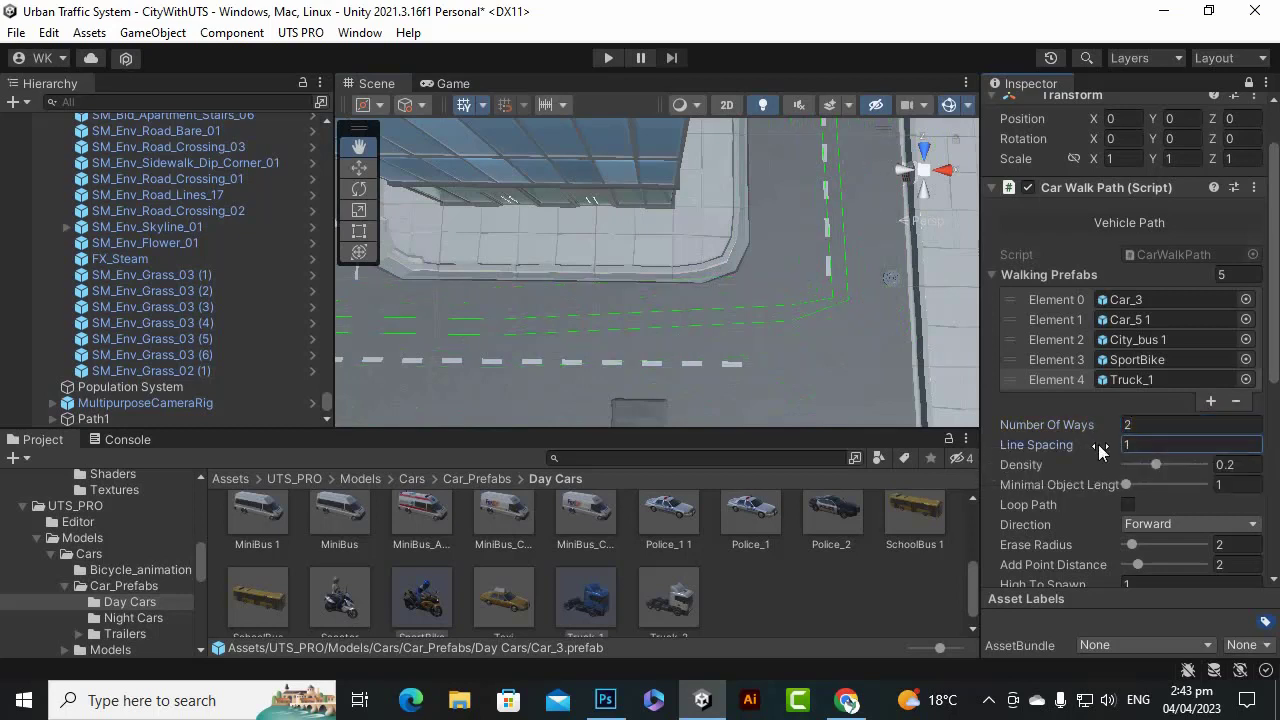
{"action": "left_click_drag", "start_coordinate": [1104, 450], "coordinate": [1265, 424]}
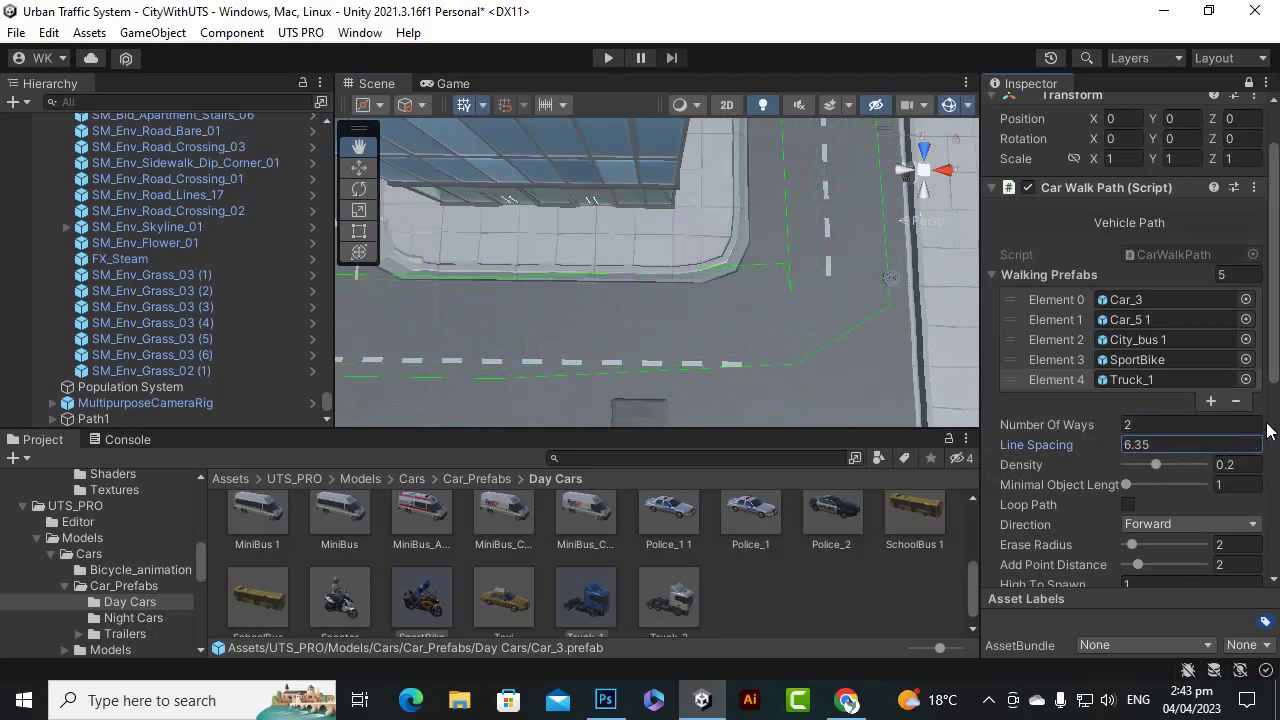
{"action": "scroll", "coordinate": [873, 343], "scroll_direction": "down", "scroll_amount": 4}
{"action": "scroll", "coordinate": [873, 344], "scroll_direction": "down", "scroll_amount": 3}
{"action": "scroll", "coordinate": [872, 345], "scroll_direction": "up", "scroll_amount": 3}
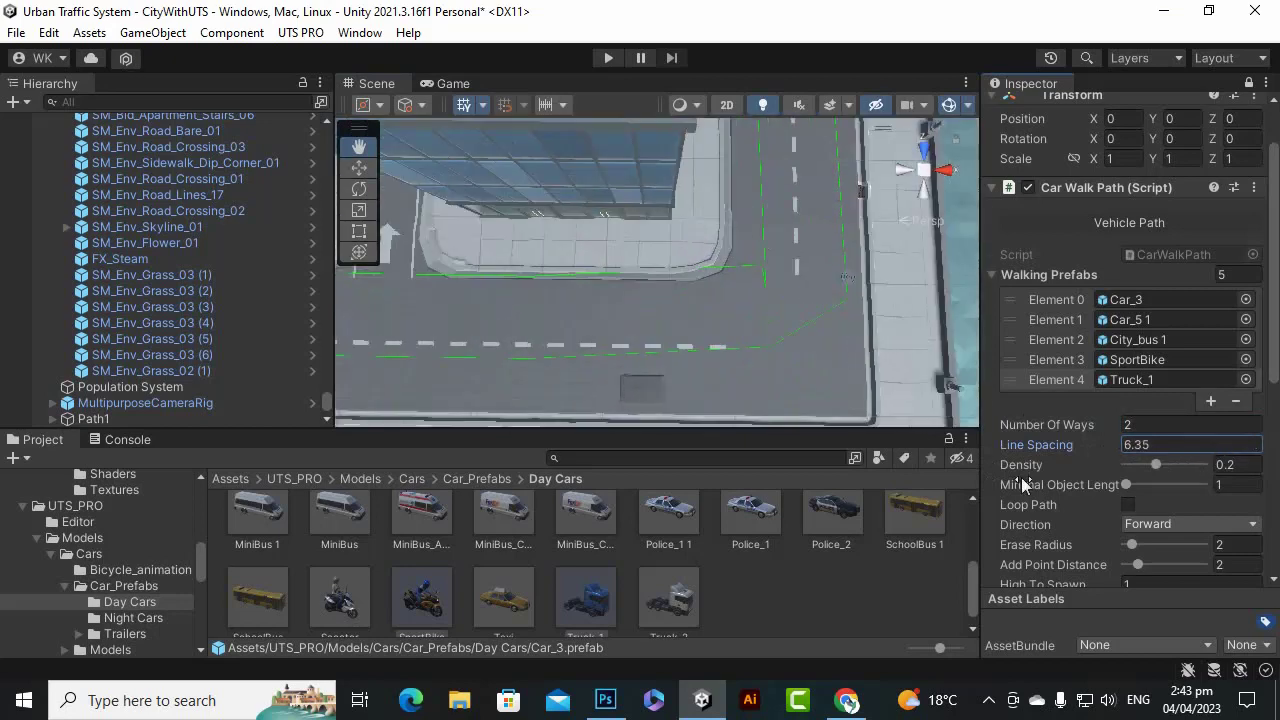
{"action": "left_click_drag", "start_coordinate": [1104, 443], "coordinate": [1162, 444]}
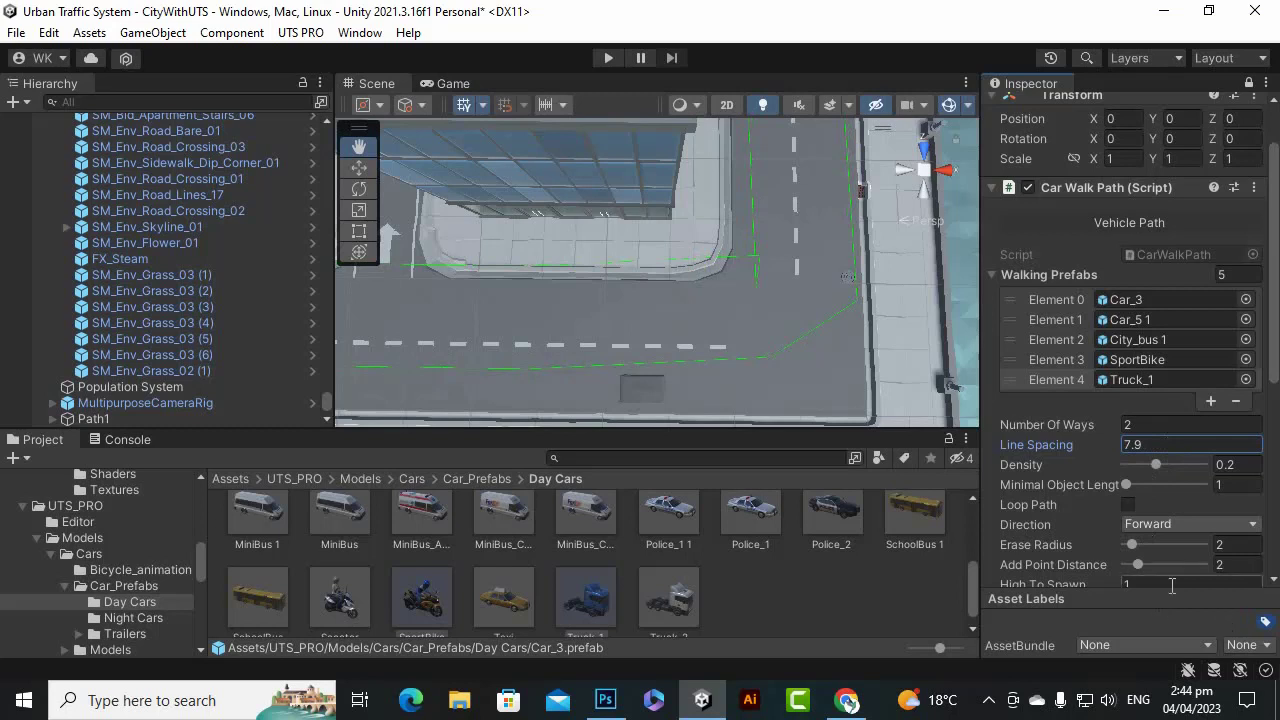
{"action": "left_click", "coordinate": [1127, 505]}
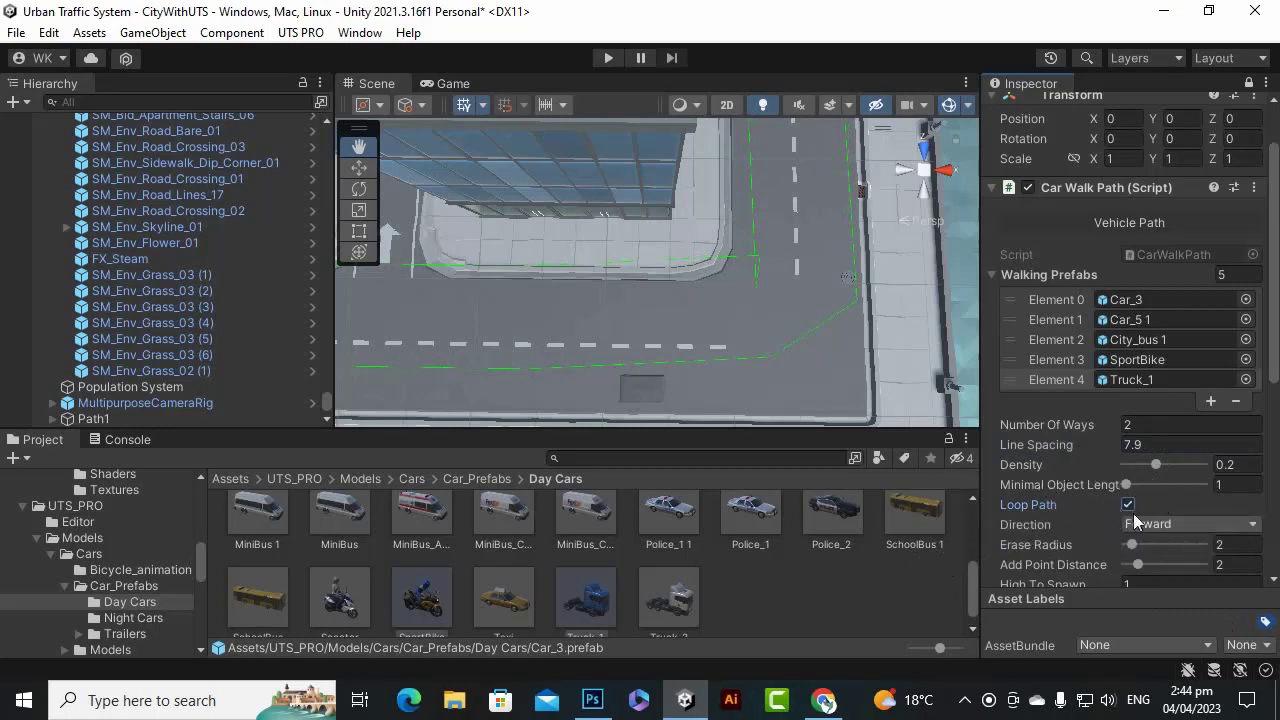
Lower Move Speed from 12 to 8, leaving Distance To Car at 10.
{"action": "scroll", "coordinate": [1100, 490], "scroll_direction": "down", "scroll_amount": 1}
{"action": "scroll", "coordinate": [1090, 530], "scroll_direction": "down", "scroll_amount": 1}
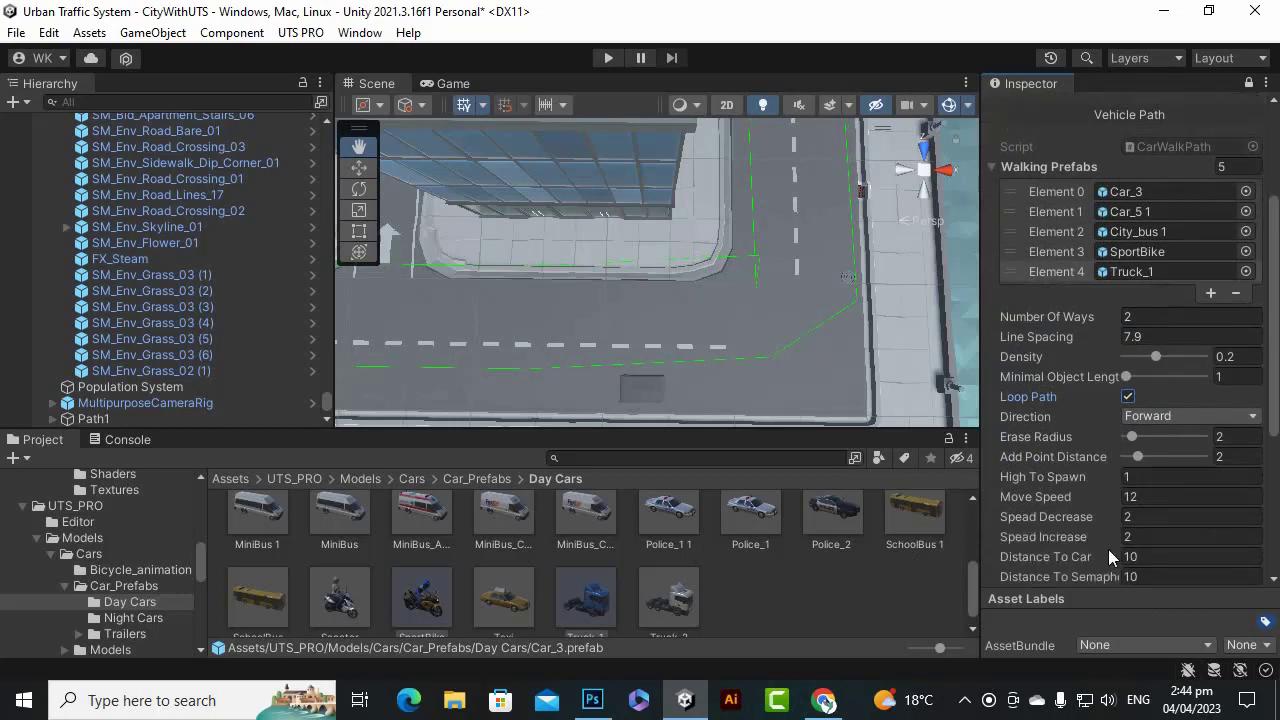
{"action": "left_click", "coordinate": [1150, 497]}
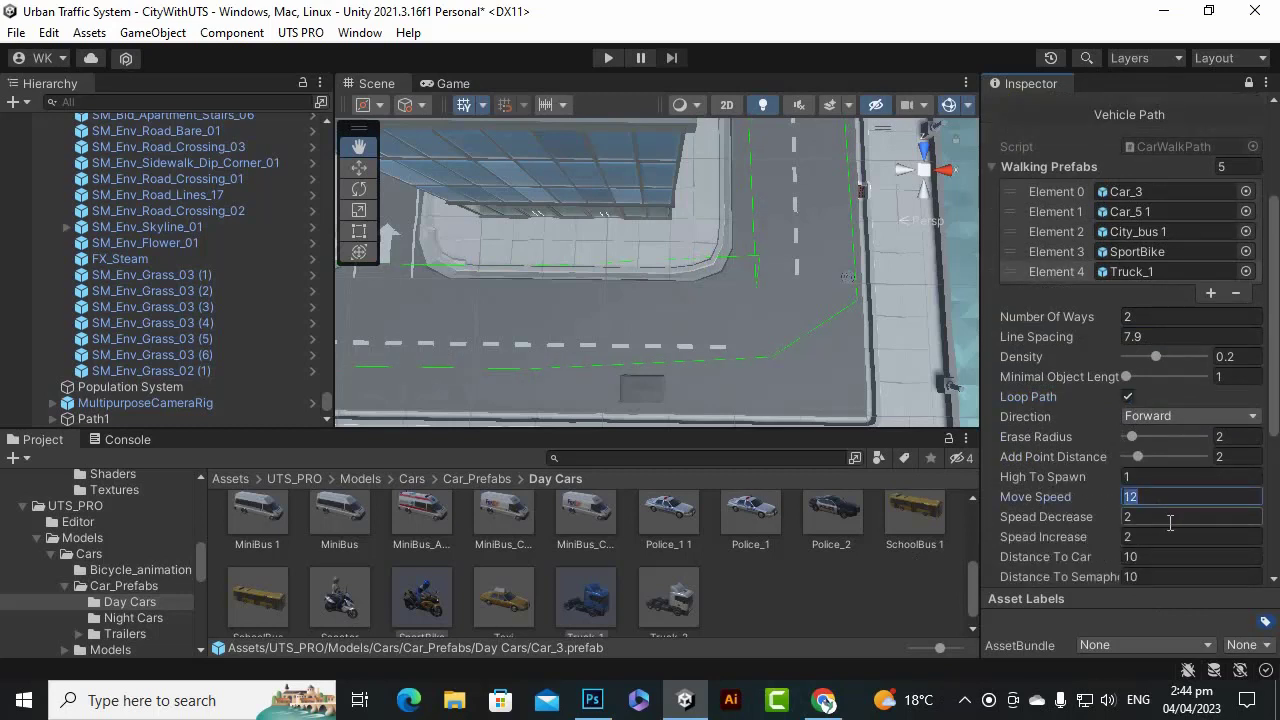
{"action": "type", "text": "8"}
{"action": "scroll", "coordinate": [1079, 505], "scroll_direction": "down", "scroll_amount": 2}
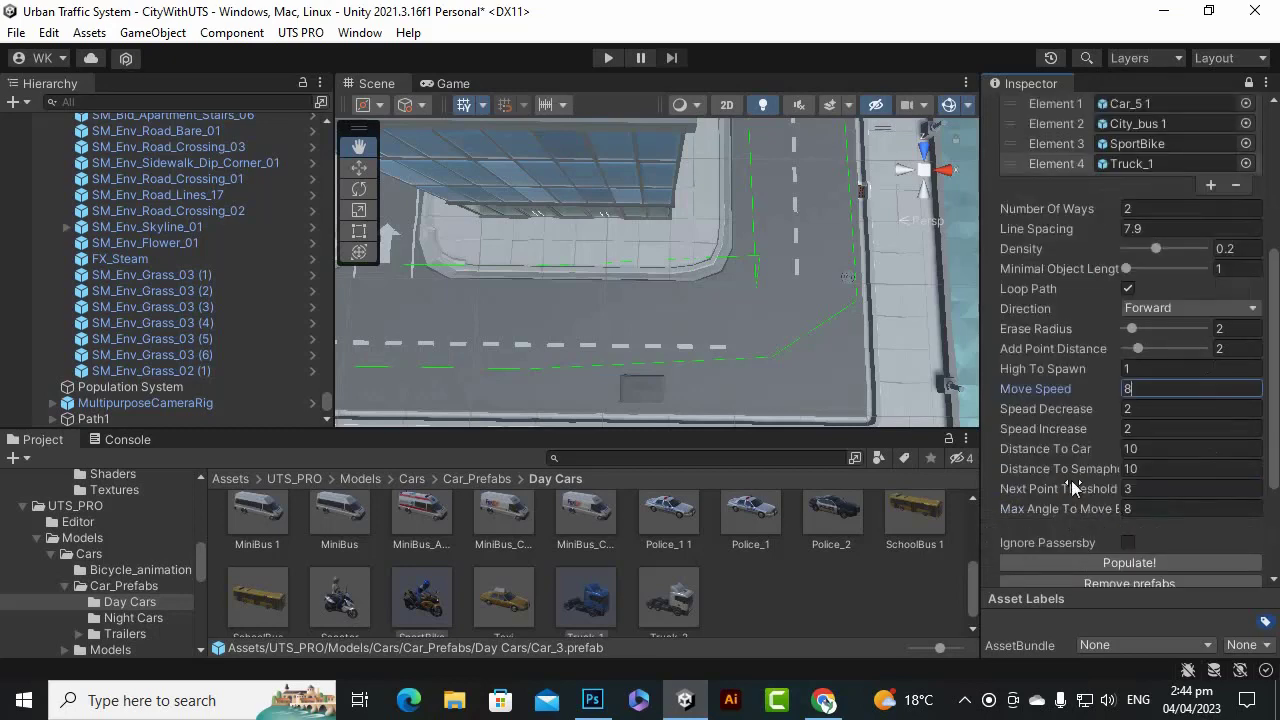
{"action": "left_click", "coordinate": [1163, 448]}
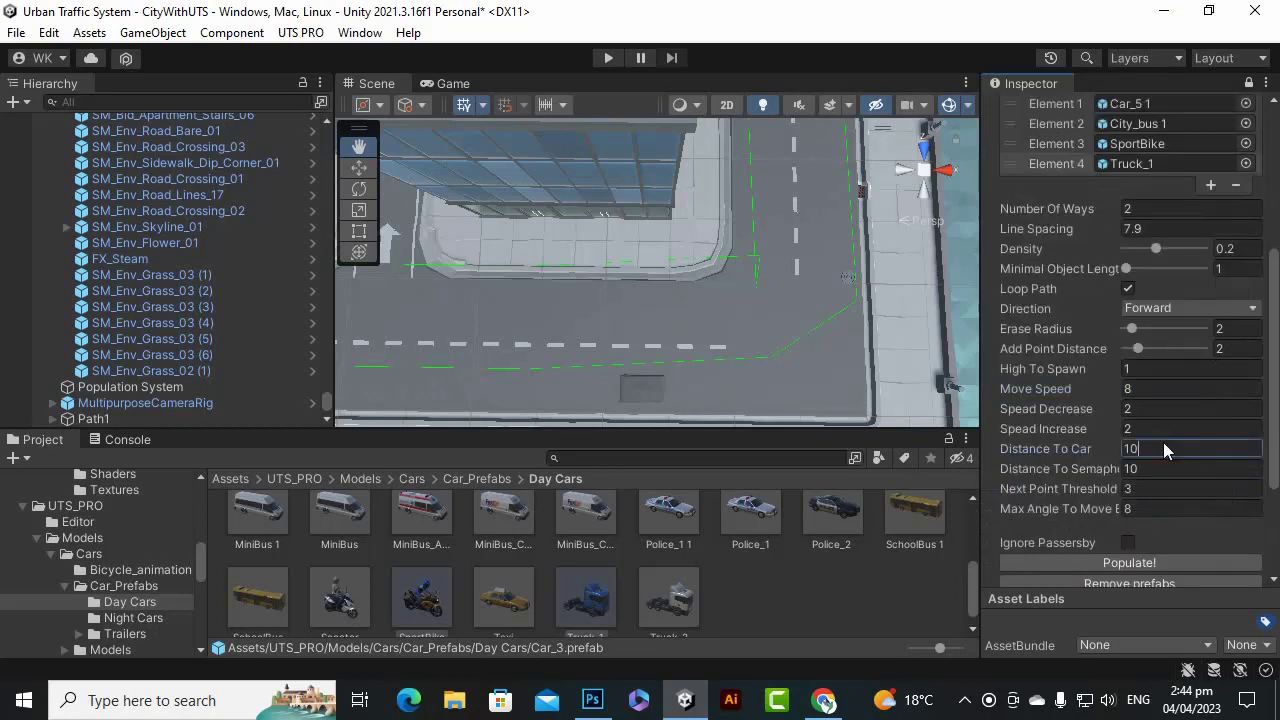
{"action": "scroll", "coordinate": [1229, 482], "scroll_direction": "down", "scroll_amount": 2}
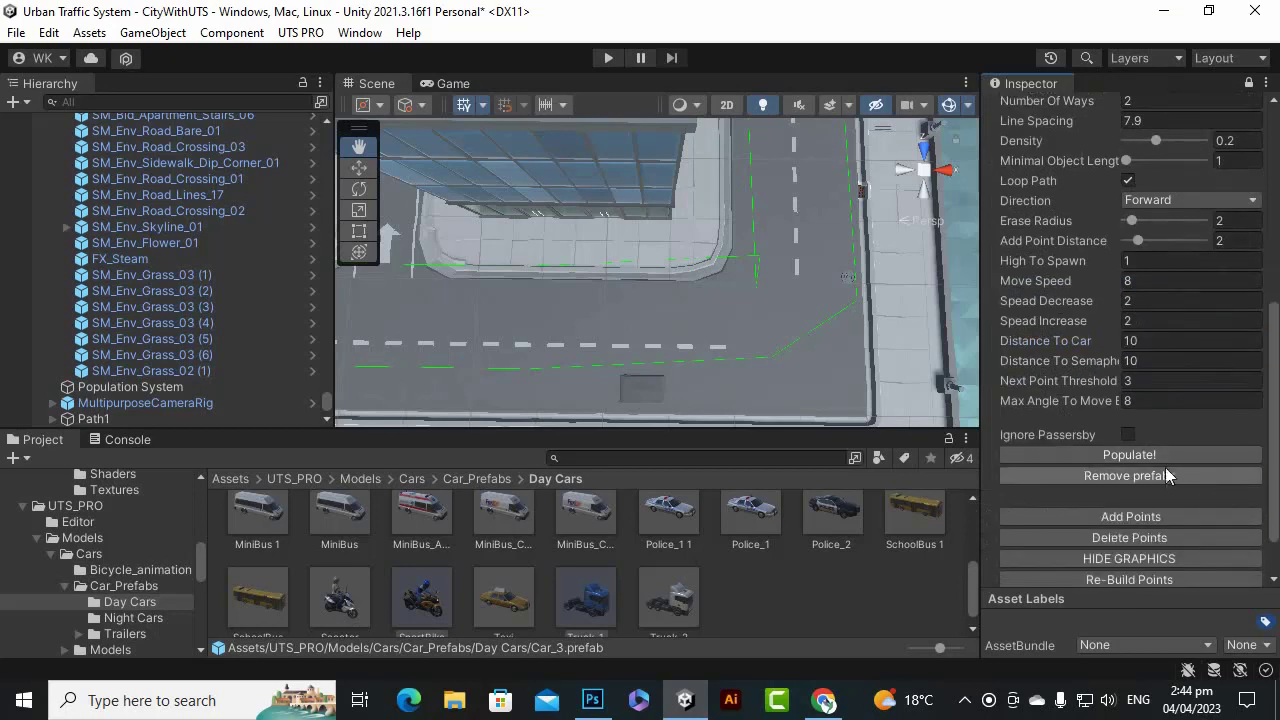
{"action": "scroll", "coordinate": [1268, 416], "scroll_direction": "up", "scroll_amount": 3}
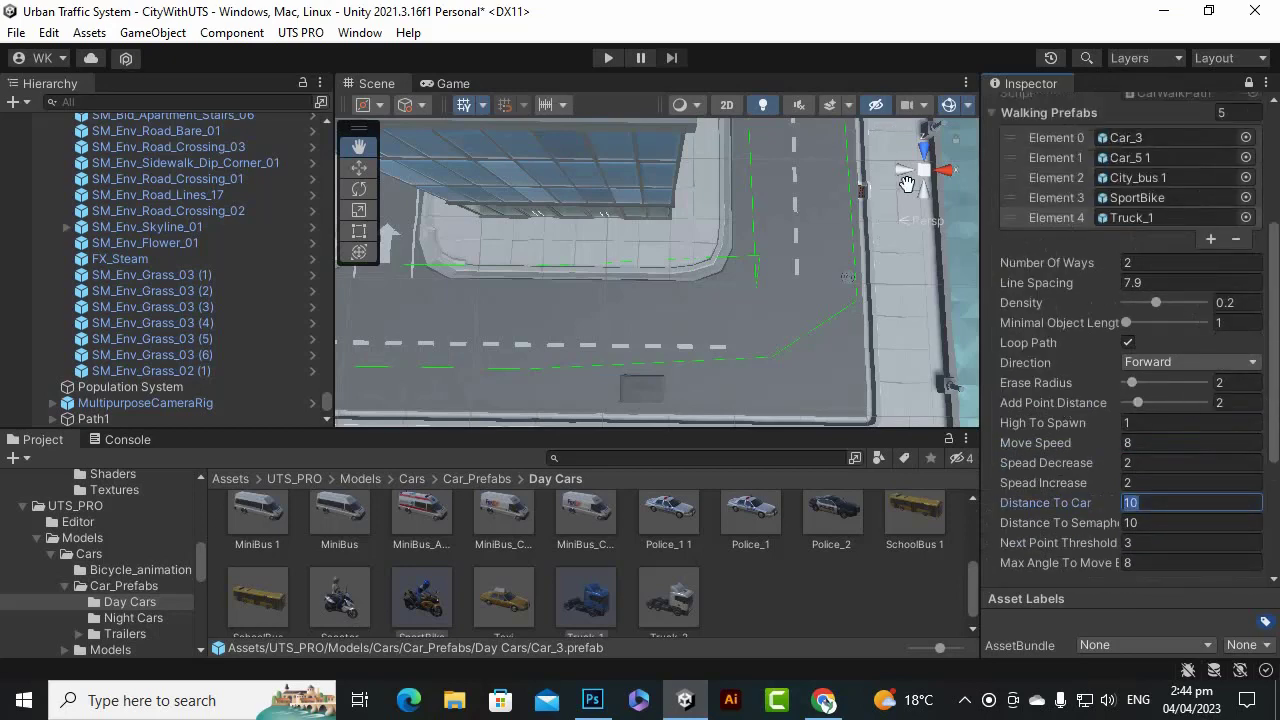
{"action": "scroll", "coordinate": [1120, 372], "scroll_direction": "down", "scroll_amount": 4}
{"action": "scroll", "coordinate": [759, 323], "scroll_direction": "down", "scroll_amount": 2}
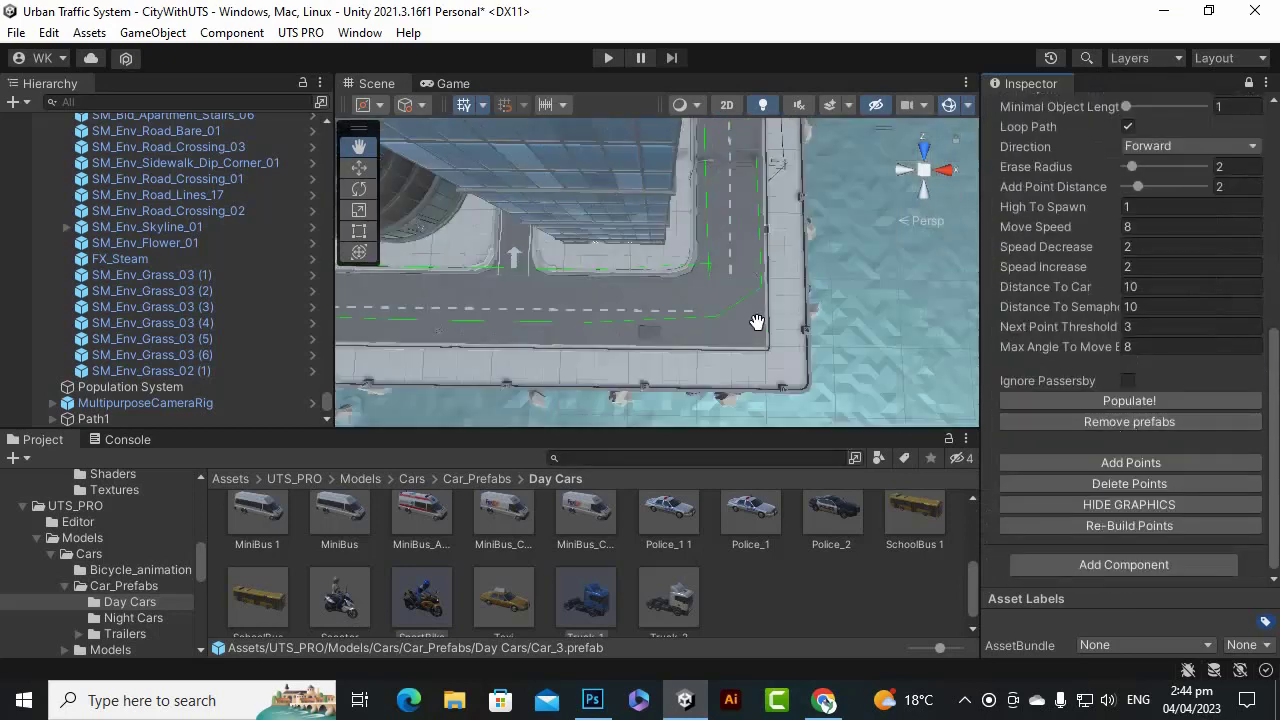
{"action": "scroll", "coordinate": [684, 327], "scroll_direction": "up", "scroll_amount": 2}
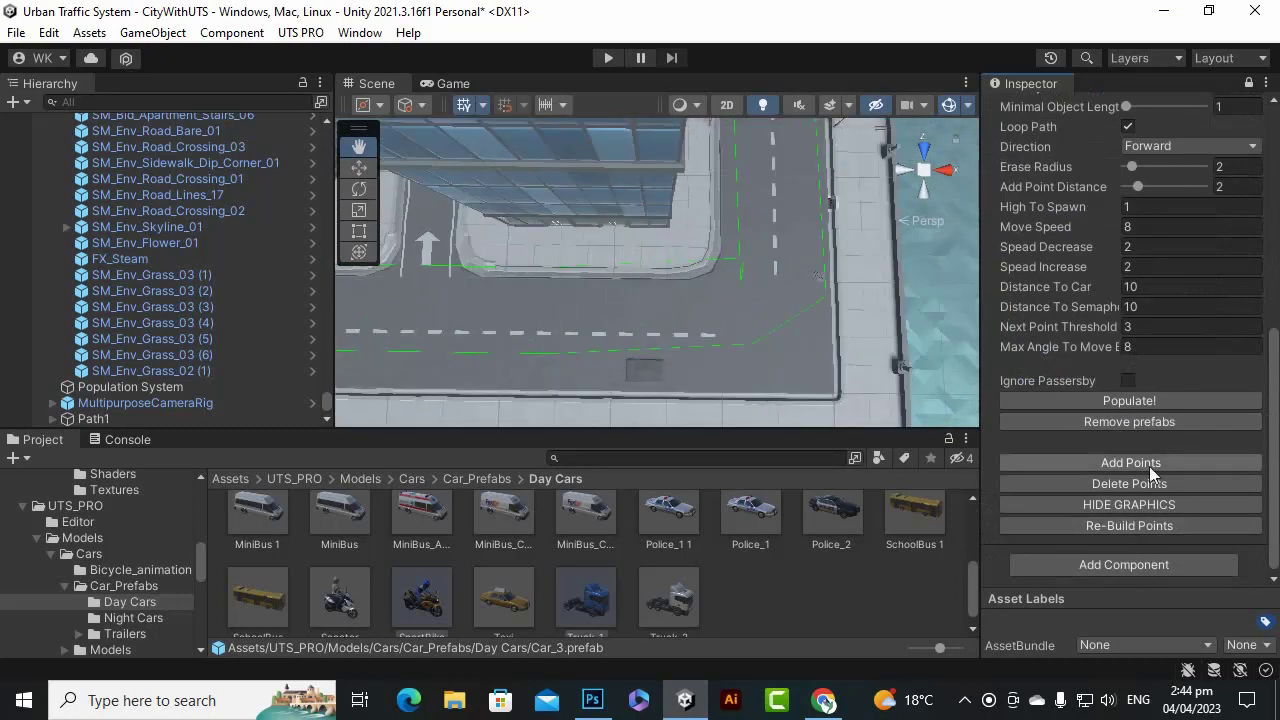
Move waypoint p22 down along the road lane.
{"action": "left_click_drag", "start_coordinate": [695, 315], "coordinate": [781, 320]}
{"action": "scroll", "coordinate": [800, 318], "scroll_direction": "down", "scroll_amount": 5}
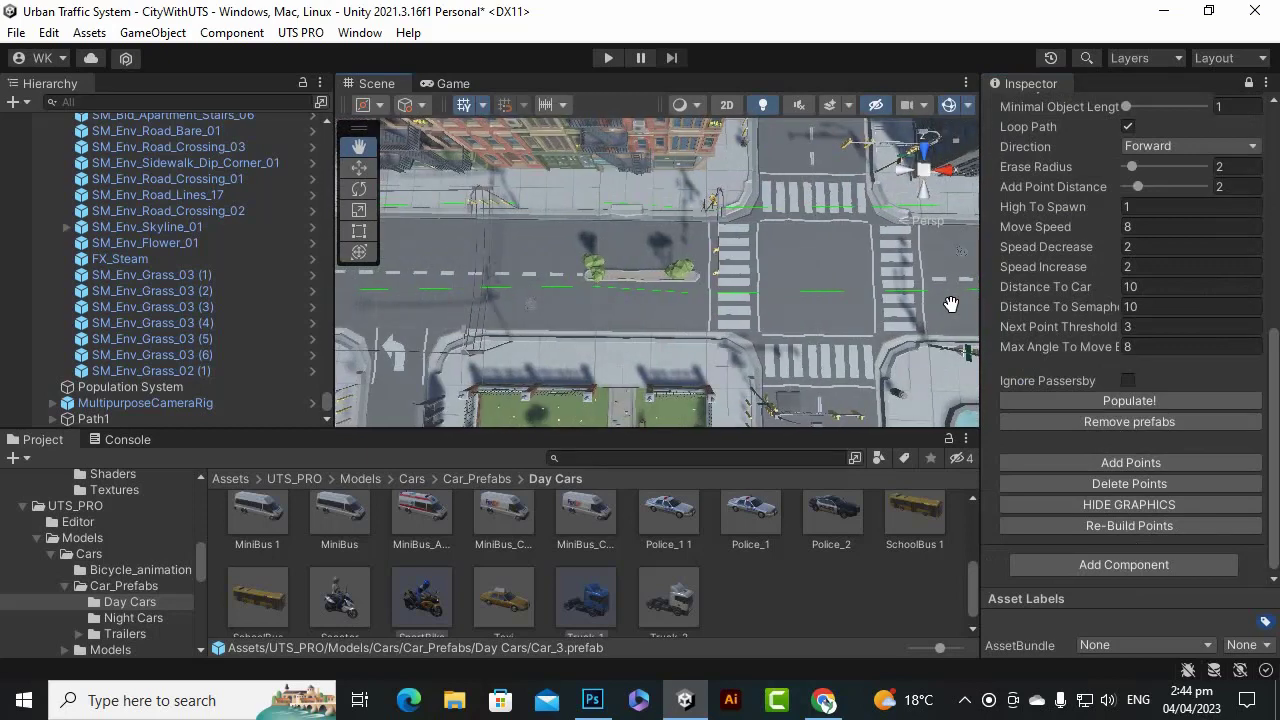
{"action": "left_click_drag", "start_coordinate": [976, 314], "coordinate": [1091, 308]}
{"action": "scroll", "coordinate": [818, 266], "scroll_direction": "up", "scroll_amount": 3}
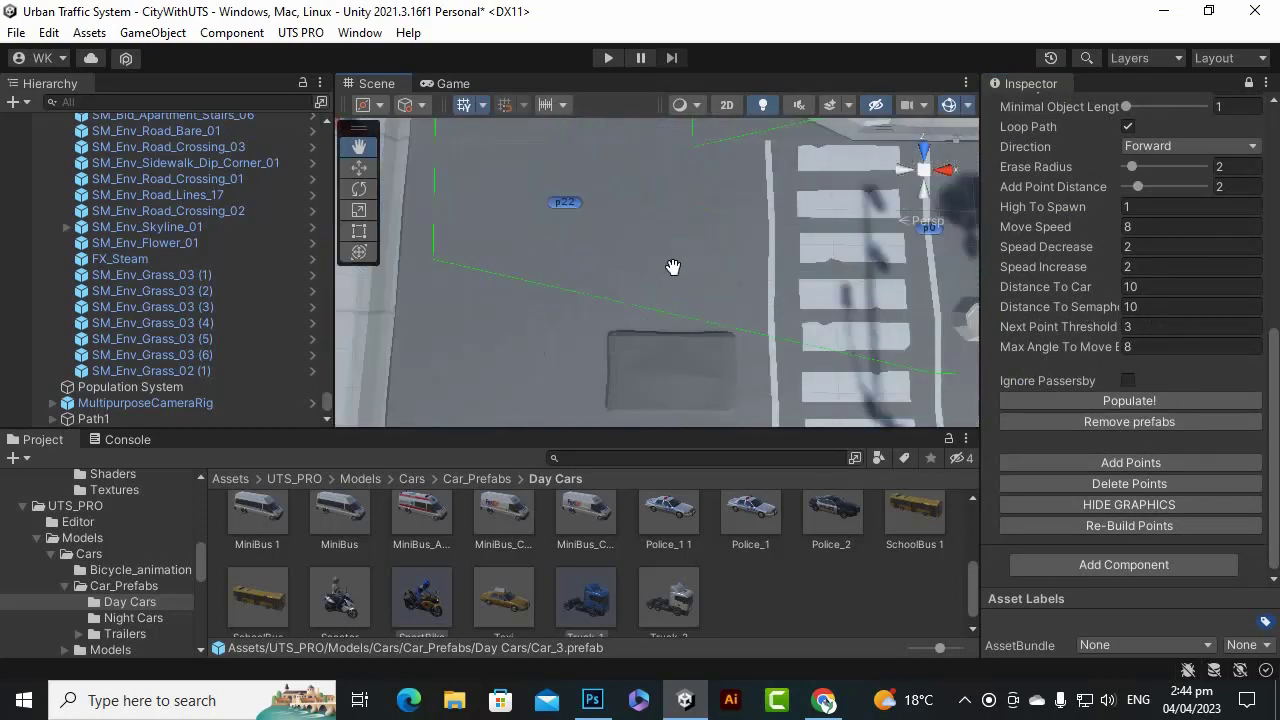
{"action": "left_click_drag", "start_coordinate": [683, 270], "coordinate": [649, 262]}
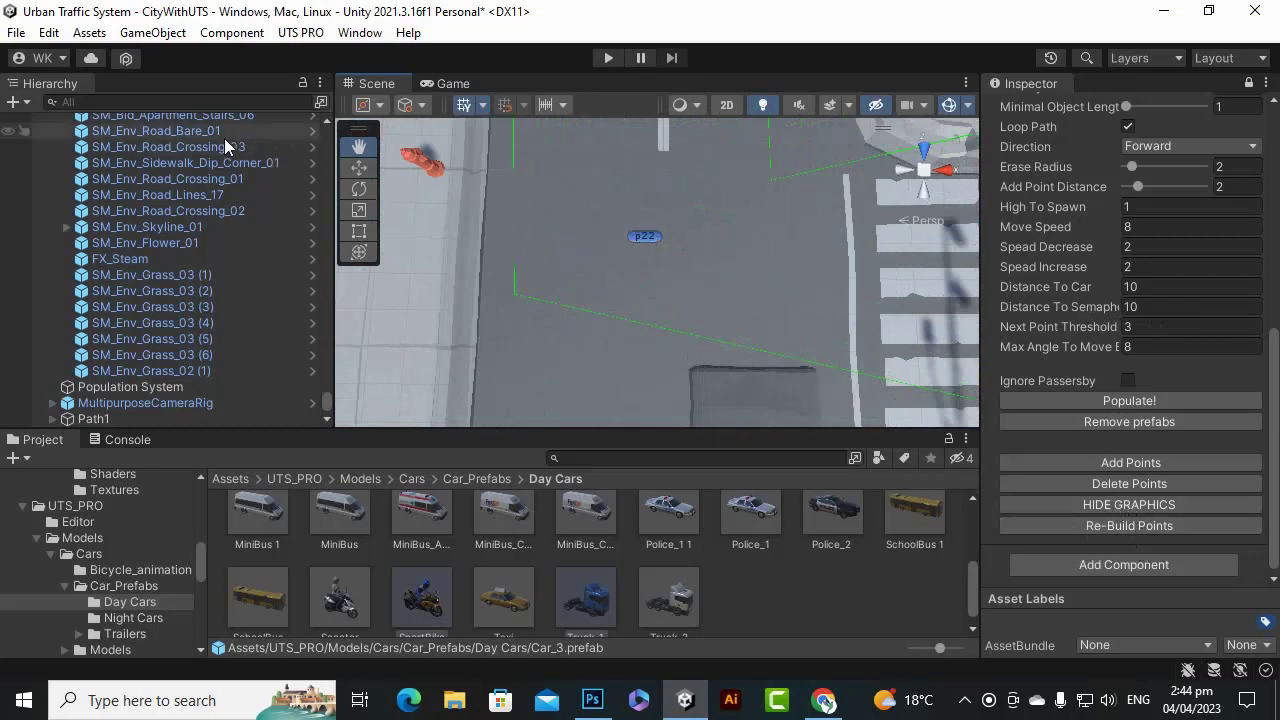
{"action": "left_click", "coordinate": [359, 168]}
{"action": "left_click", "coordinate": [647, 237]}
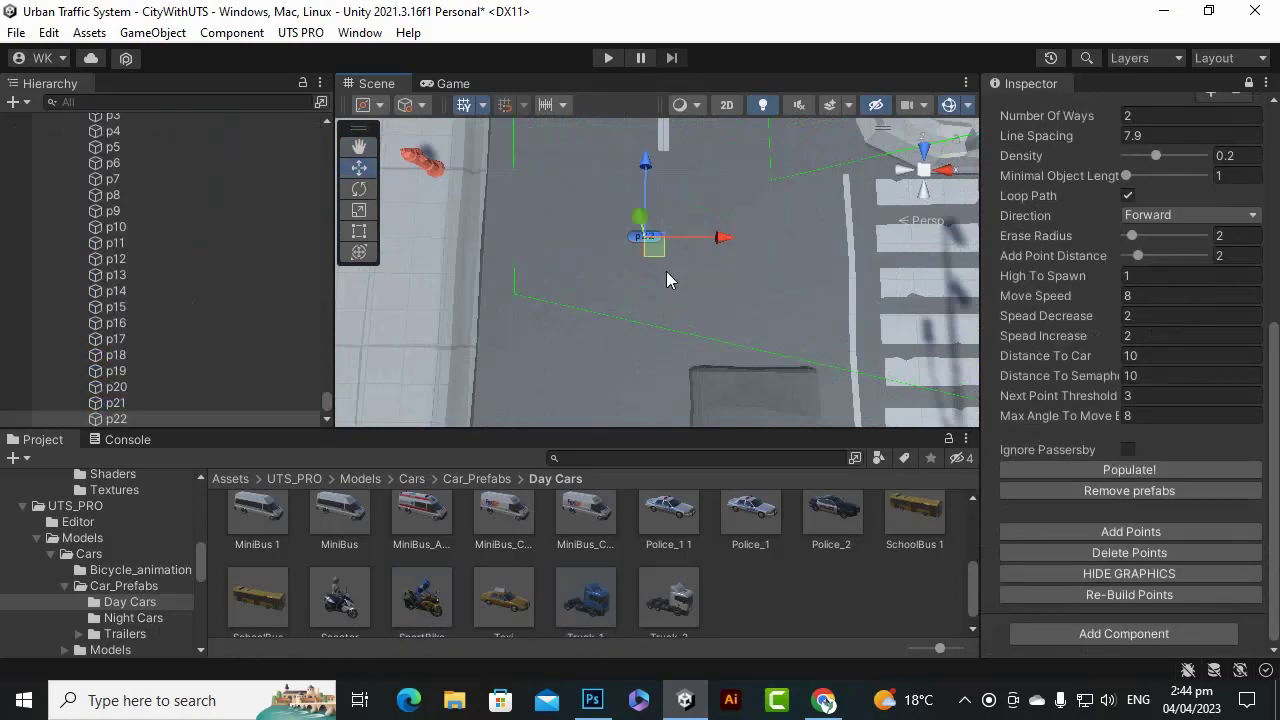
{"action": "mouse_move", "coordinate": [647, 160]}
{"action": "left_mouse_down"}
{"action": "mouse_move", "coordinate": [648, 200]}
{"action": "mouse_move", "coordinate": [648, 180]}
{"action": "left_mouse_up"}
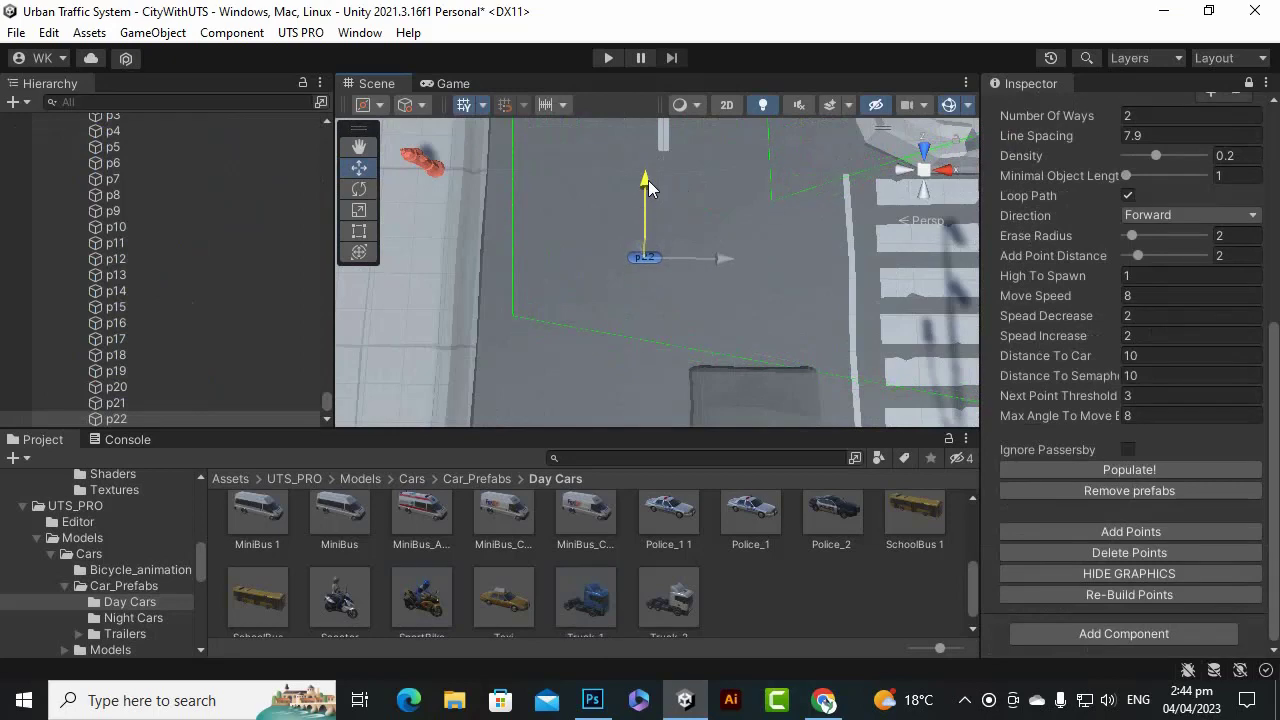
{"action": "scroll", "coordinate": [648, 180], "scroll_direction": "down", "scroll_amount": 5}
{"action": "scroll", "coordinate": [660, 232], "scroll_direction": "up", "scroll_amount": 5}
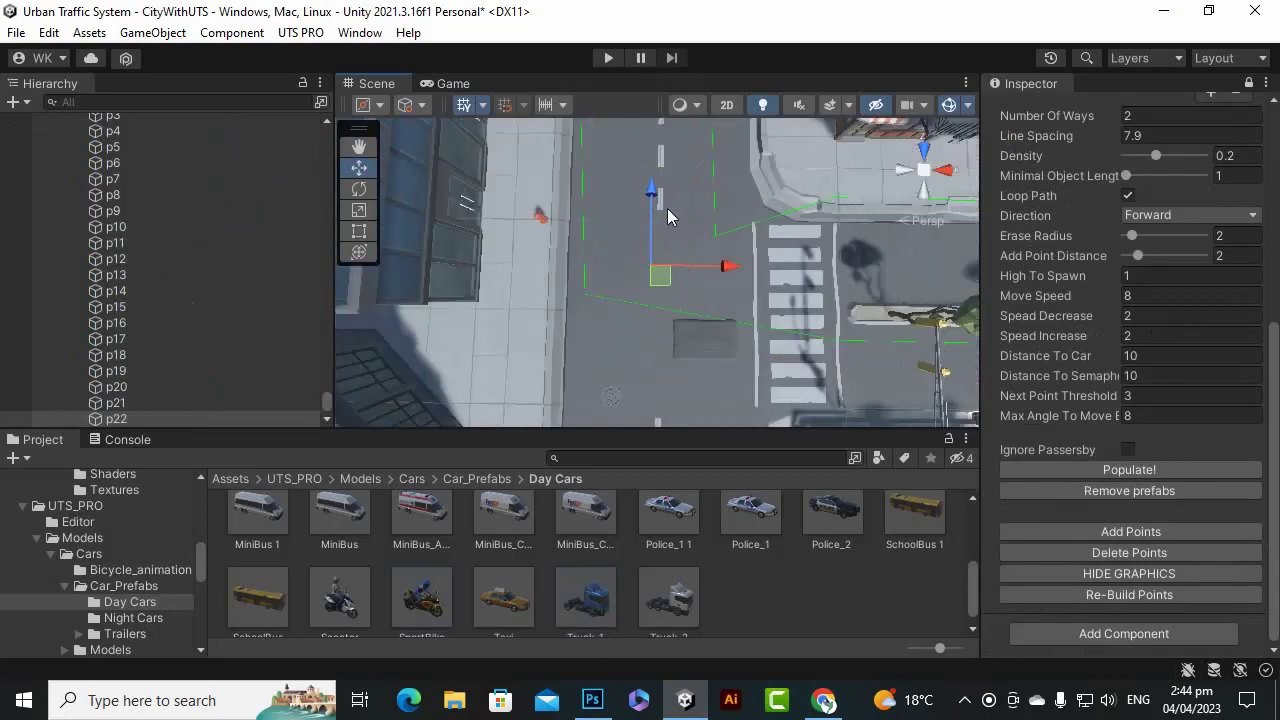
{"action": "left_click_drag", "start_coordinate": [650, 226], "coordinate": [649, 248]}
{"action": "scroll", "coordinate": [776, 310], "scroll_direction": "down", "scroll_amount": 3}
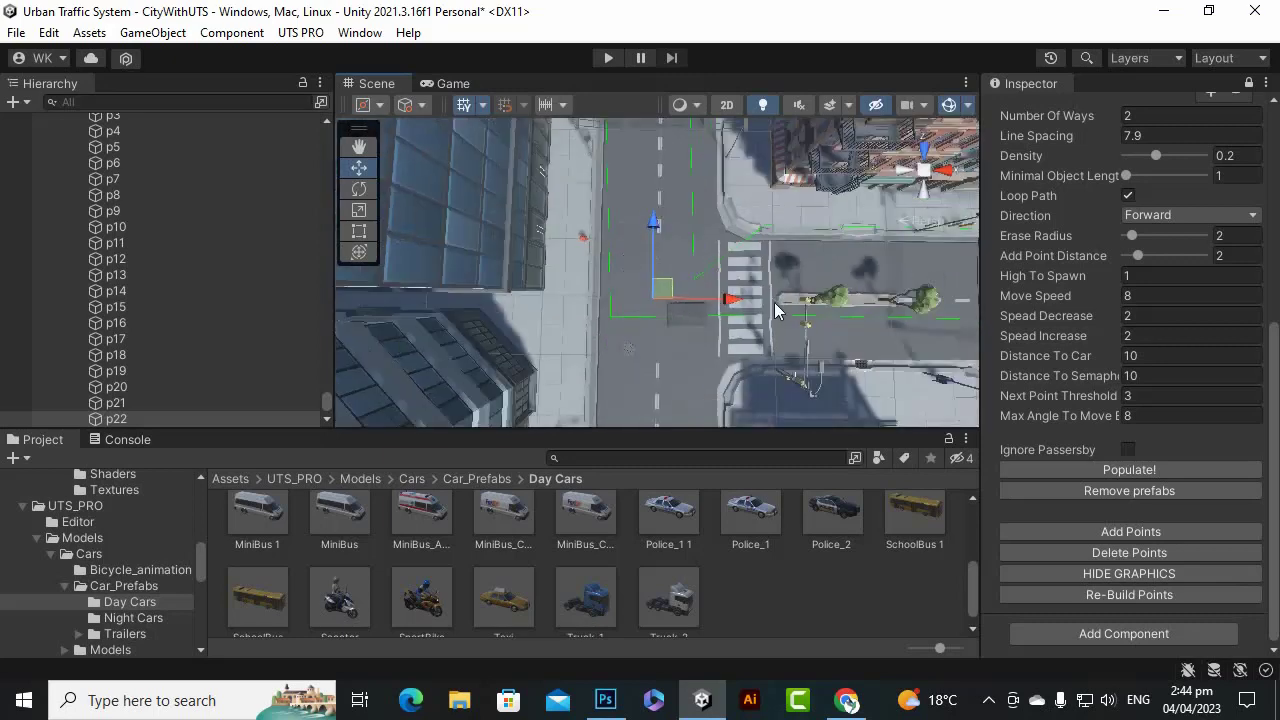
{"action": "scroll", "coordinate": [776, 310], "scroll_direction": "up", "scroll_amount": 3}
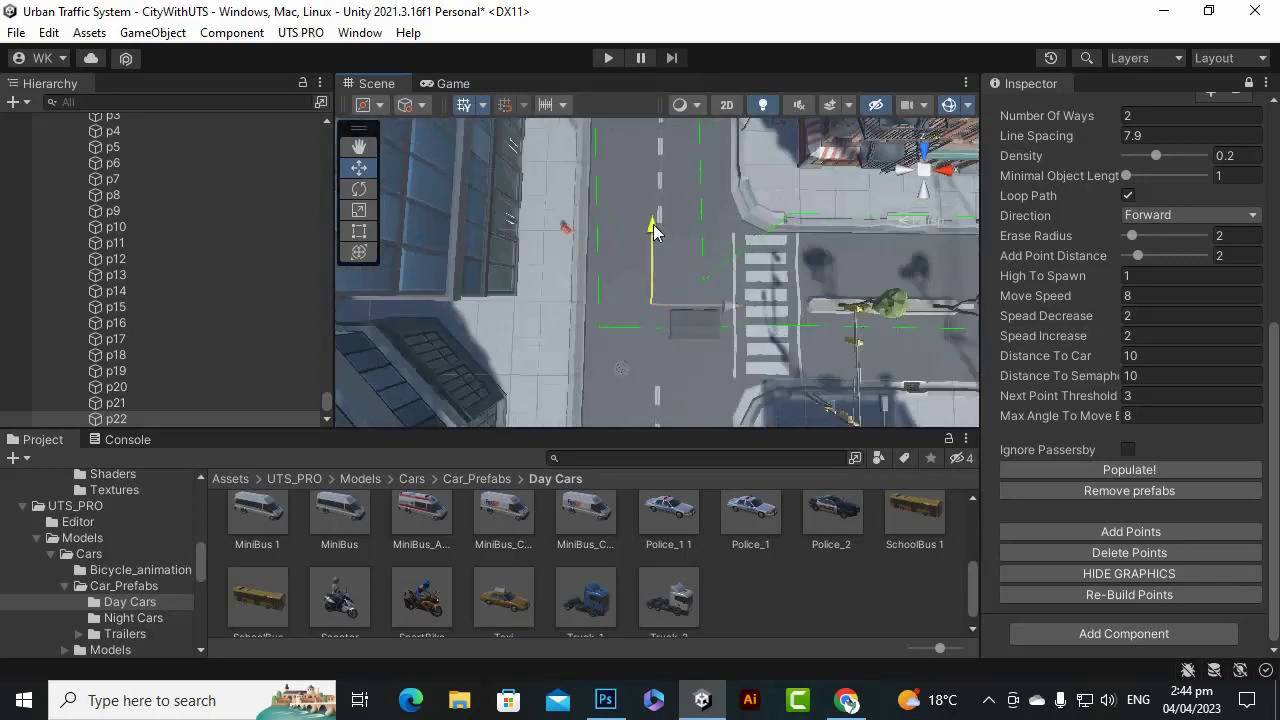
{"action": "left_click_drag", "start_coordinate": [653, 224], "coordinate": [652, 260]}
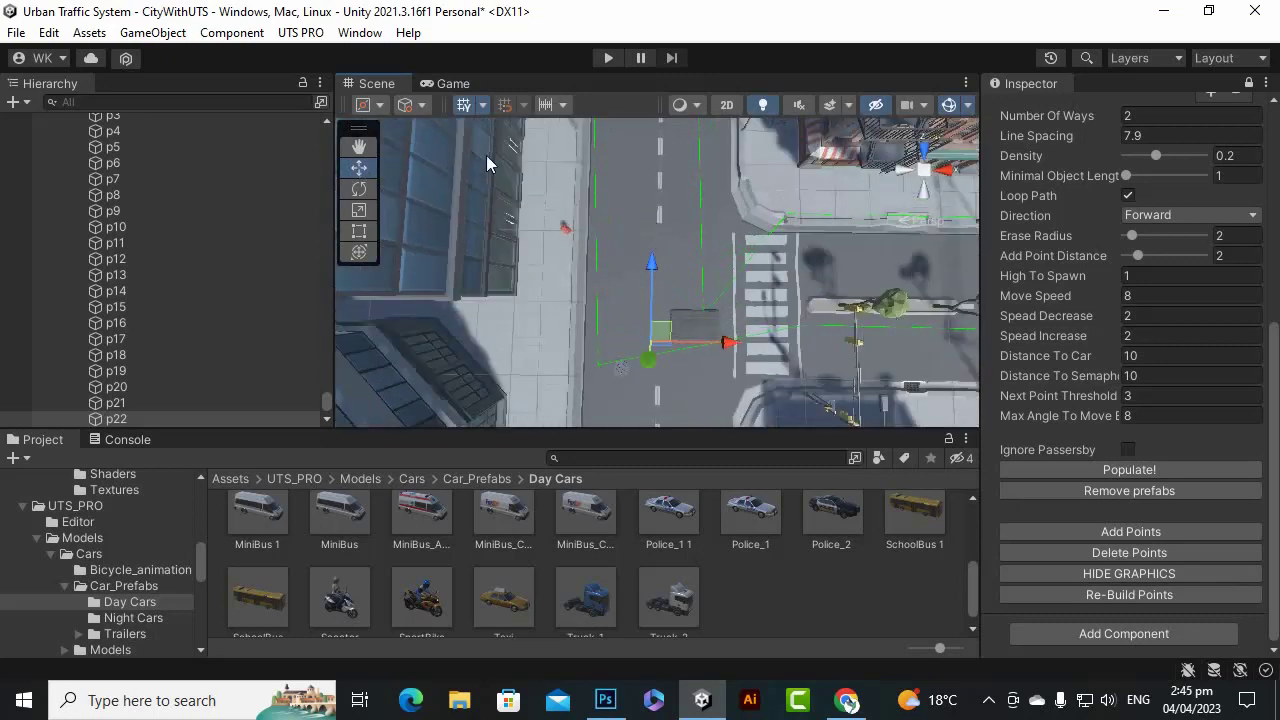
Reposition waypoint p0 down along the road beside the crosswalk.
{"action": "left_click", "coordinate": [364, 149]}
{"action": "left_click_drag", "start_coordinate": [950, 288], "coordinate": [734, 271]}
{"action": "scroll", "coordinate": [595, 286], "scroll_direction": "up", "scroll_amount": 5}
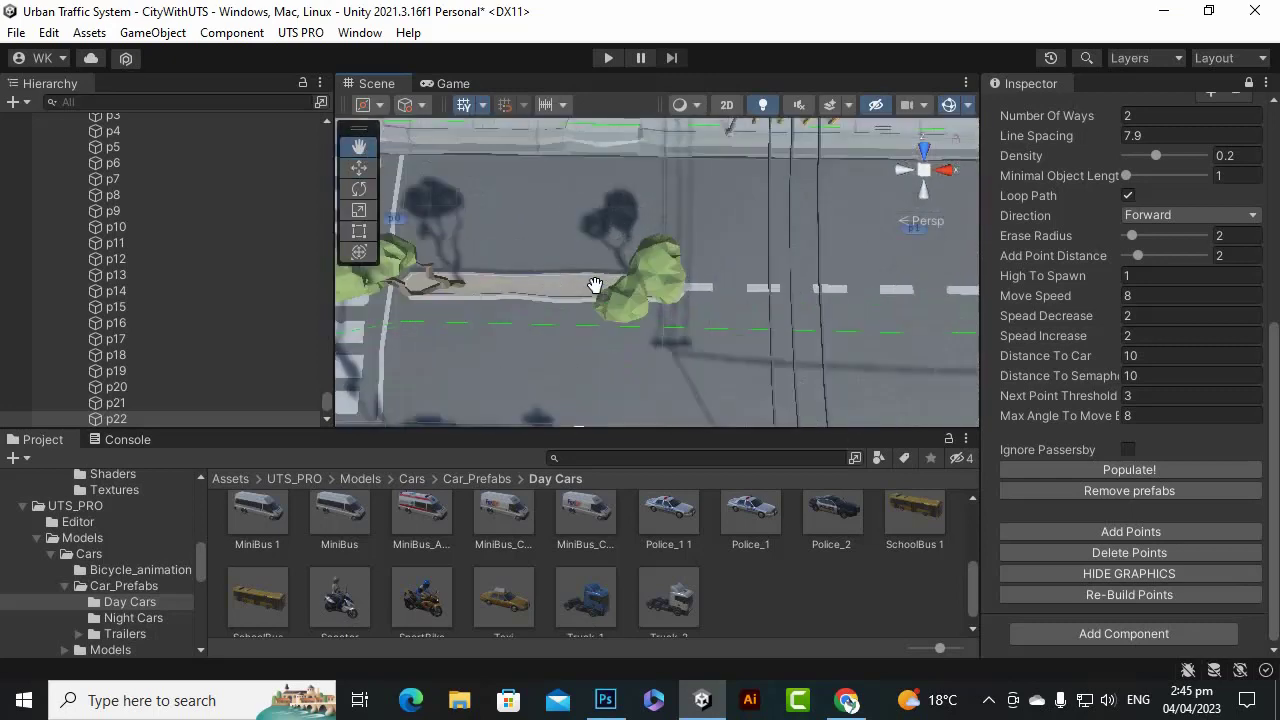
{"action": "left_click_drag", "start_coordinate": [640, 284], "coordinate": [698, 291]}
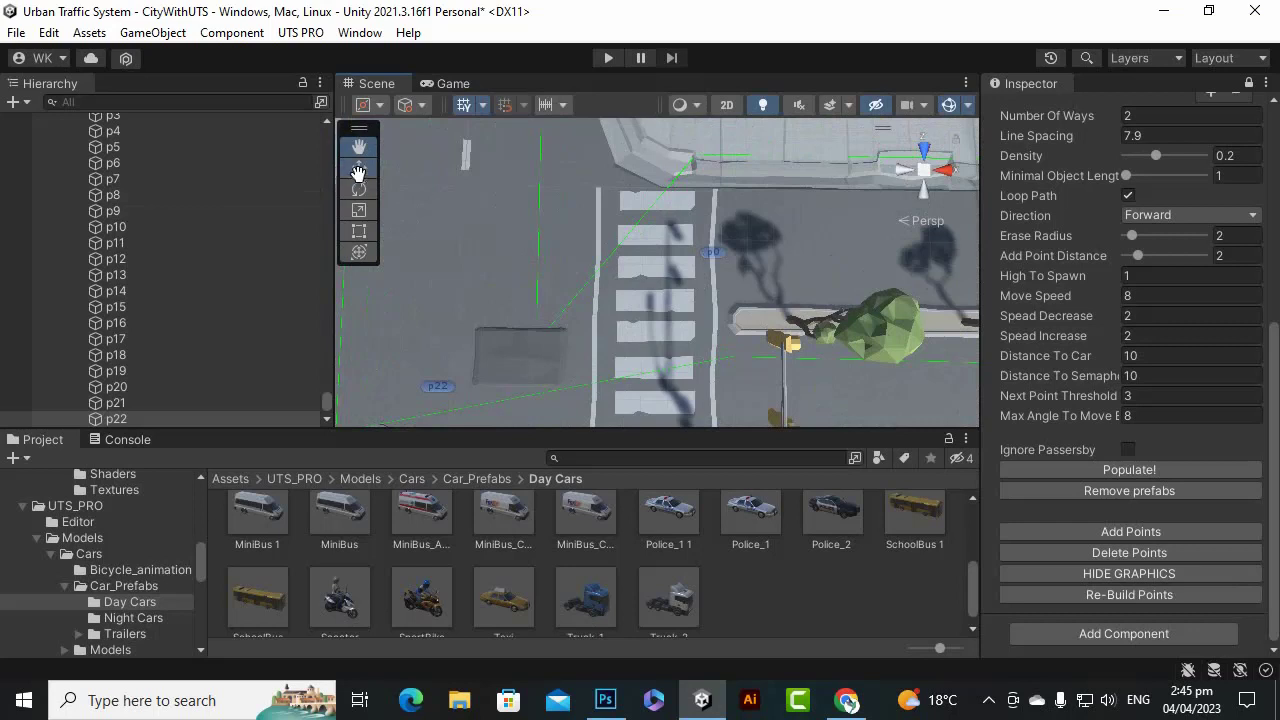
{"action": "left_click", "coordinate": [358, 168]}
{"action": "left_click", "coordinate": [711, 250]}
{"action": "scroll", "coordinate": [731, 274], "scroll_direction": "down", "scroll_amount": 3}
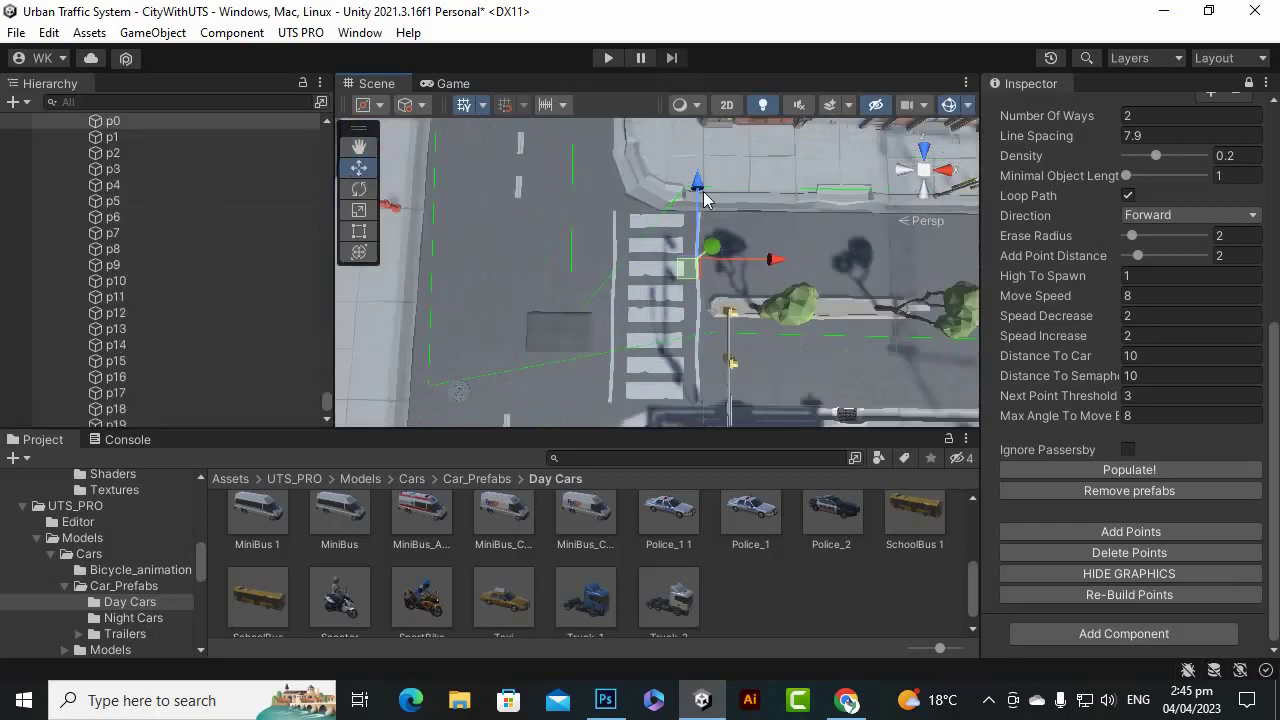
{"action": "left_click_drag", "start_coordinate": [698, 185], "coordinate": [706, 247]}
Move waypoint p22 back up toward the crosswalk.
{"action": "scroll", "coordinate": [506, 356], "scroll_direction": "up", "scroll_amount": 2}
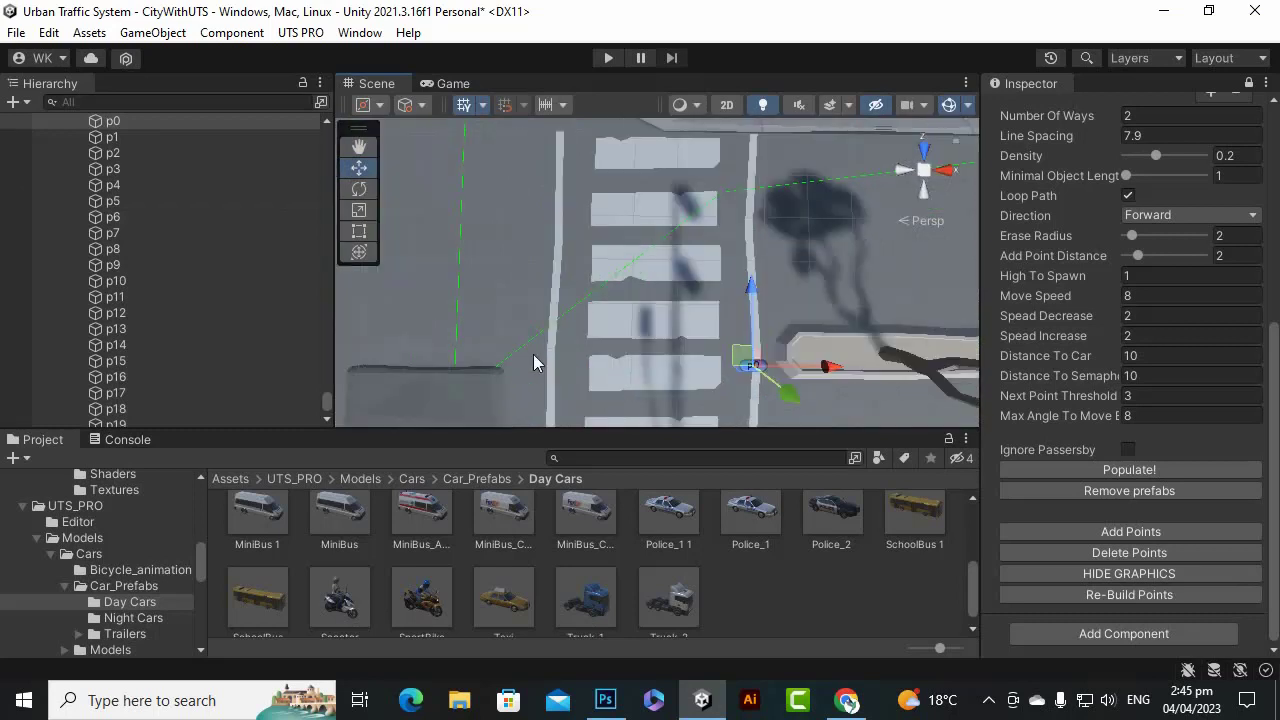
{"action": "scroll", "coordinate": [542, 349], "scroll_direction": "up", "scroll_amount": 1}
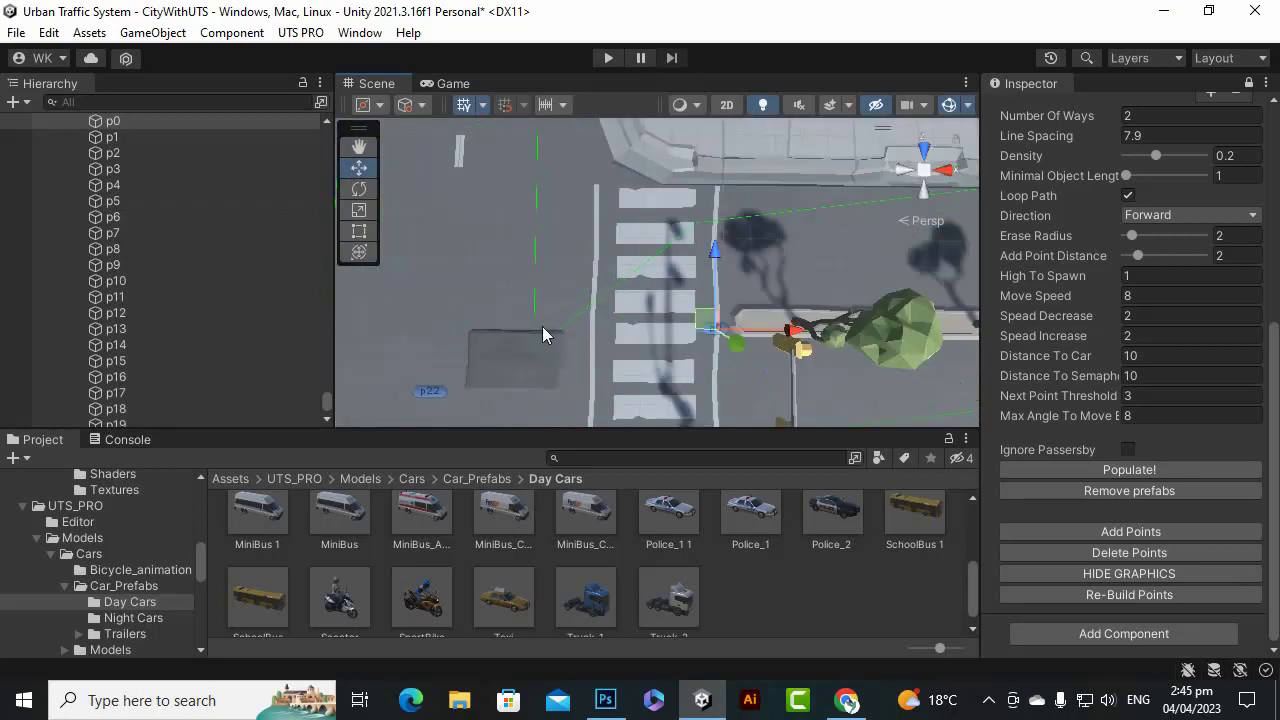
{"action": "scroll", "coordinate": [542, 330], "scroll_direction": "down", "scroll_amount": 1}
{"action": "scroll", "coordinate": [525, 376], "scroll_direction": "up", "scroll_amount": 1}
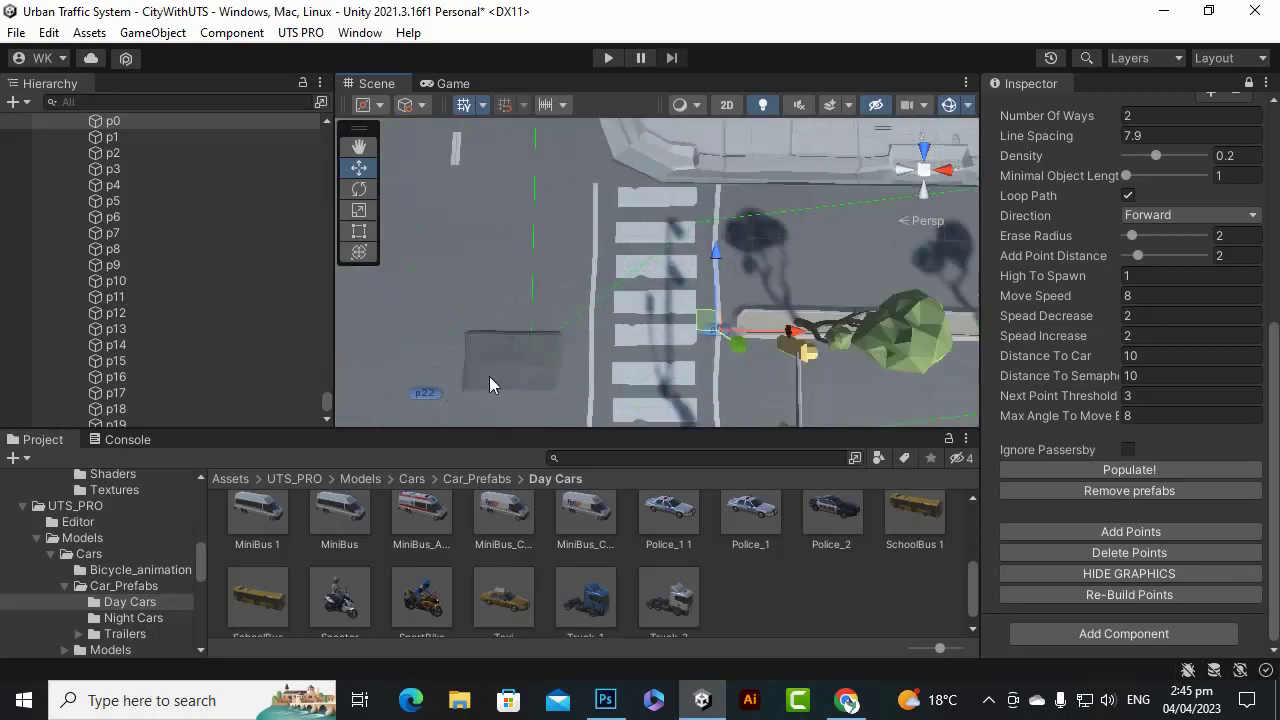
{"action": "left_click", "coordinate": [425, 395]}
{"action": "left_click_drag", "start_coordinate": [430, 325], "coordinate": [448, 184]}
{"action": "scroll", "coordinate": [540, 240], "scroll_direction": "down", "scroll_amount": 1}
{"action": "scroll", "coordinate": [601, 287], "scroll_direction": "down", "scroll_amount": 1}
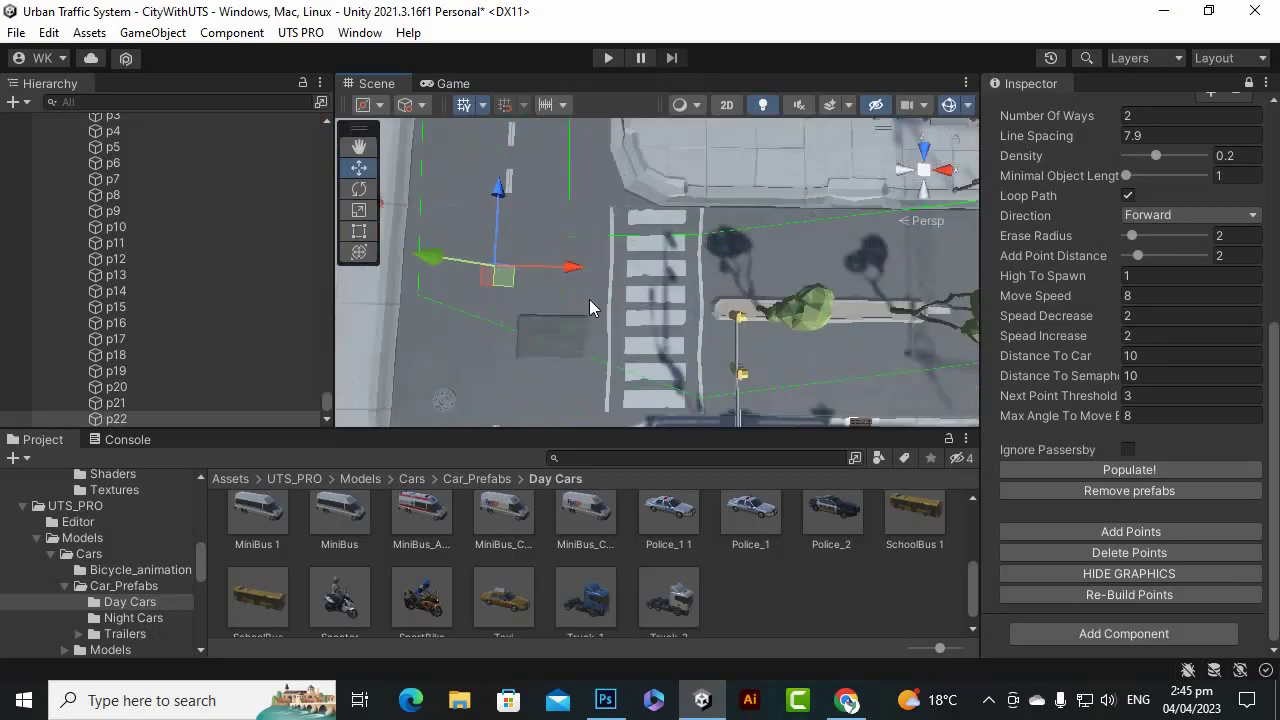
{"action": "scroll", "coordinate": [589, 306], "scroll_direction": "down", "scroll_amount": 1}
Reposition waypoint p1 down along the road lane.
{"action": "left_click", "coordinate": [357, 149]}
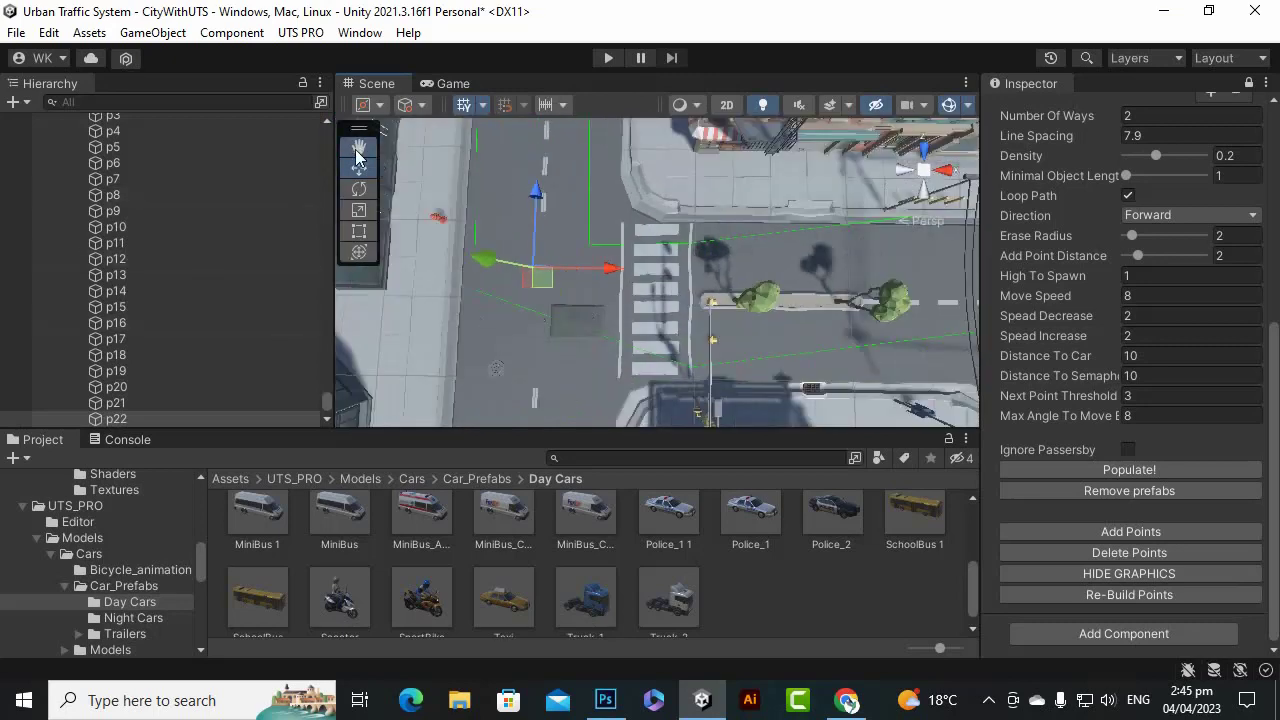
{"action": "left_click_drag", "start_coordinate": [798, 276], "coordinate": [756, 273]}
{"action": "scroll", "coordinate": [640, 266], "scroll_direction": "up", "scroll_amount": 1}
{"action": "scroll", "coordinate": [657, 260], "scroll_direction": "up", "scroll_amount": 1}
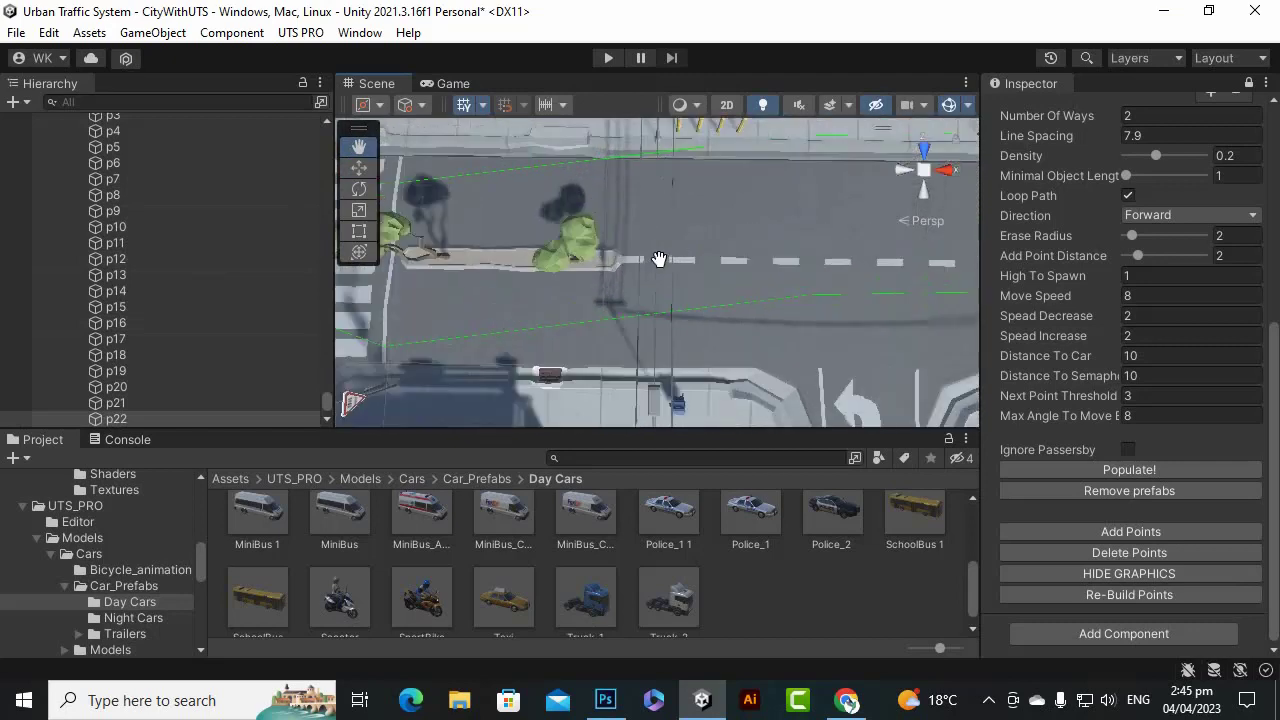
{"action": "scroll", "coordinate": [680, 259], "scroll_direction": "up", "scroll_amount": 1}
{"action": "scroll", "coordinate": [667, 258], "scroll_direction": "down", "scroll_amount": 2}
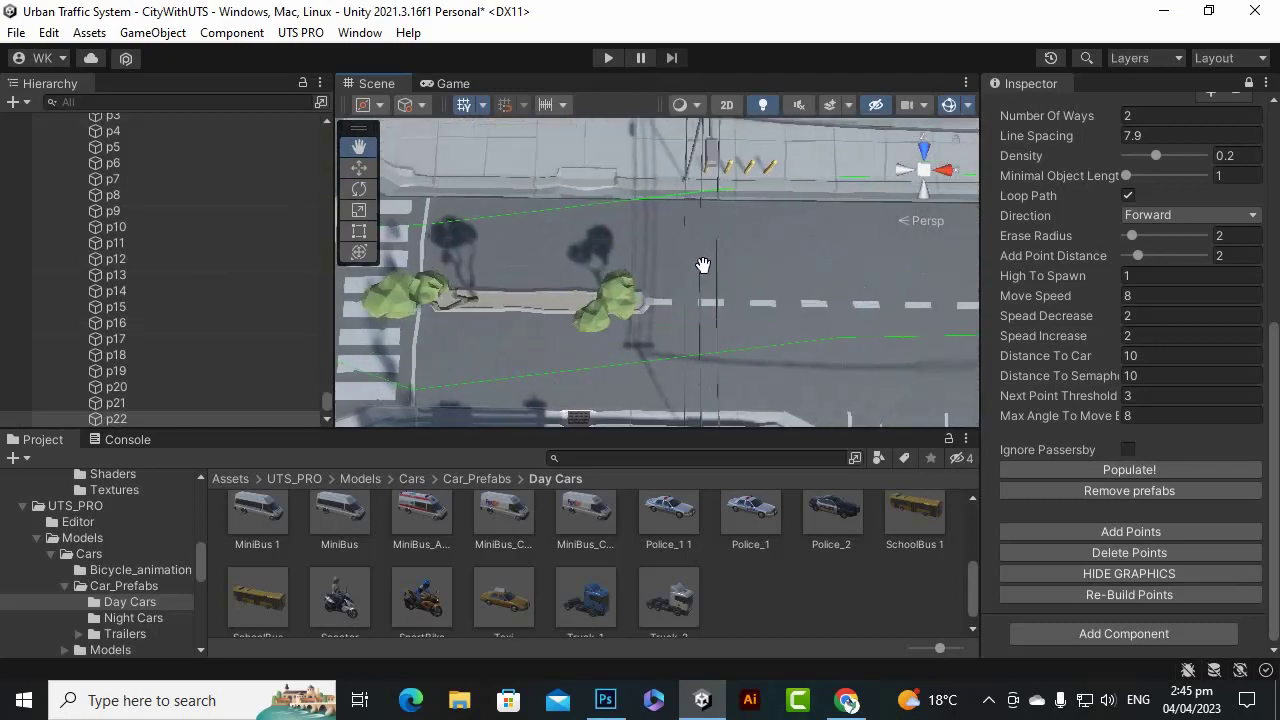
{"action": "scroll", "coordinate": [700, 266], "scroll_direction": "up", "scroll_amount": 3}
{"action": "scroll", "coordinate": [705, 270], "scroll_direction": "up", "scroll_amount": 1}
{"action": "scroll", "coordinate": [709, 287], "scroll_direction": "down", "scroll_amount": 1}
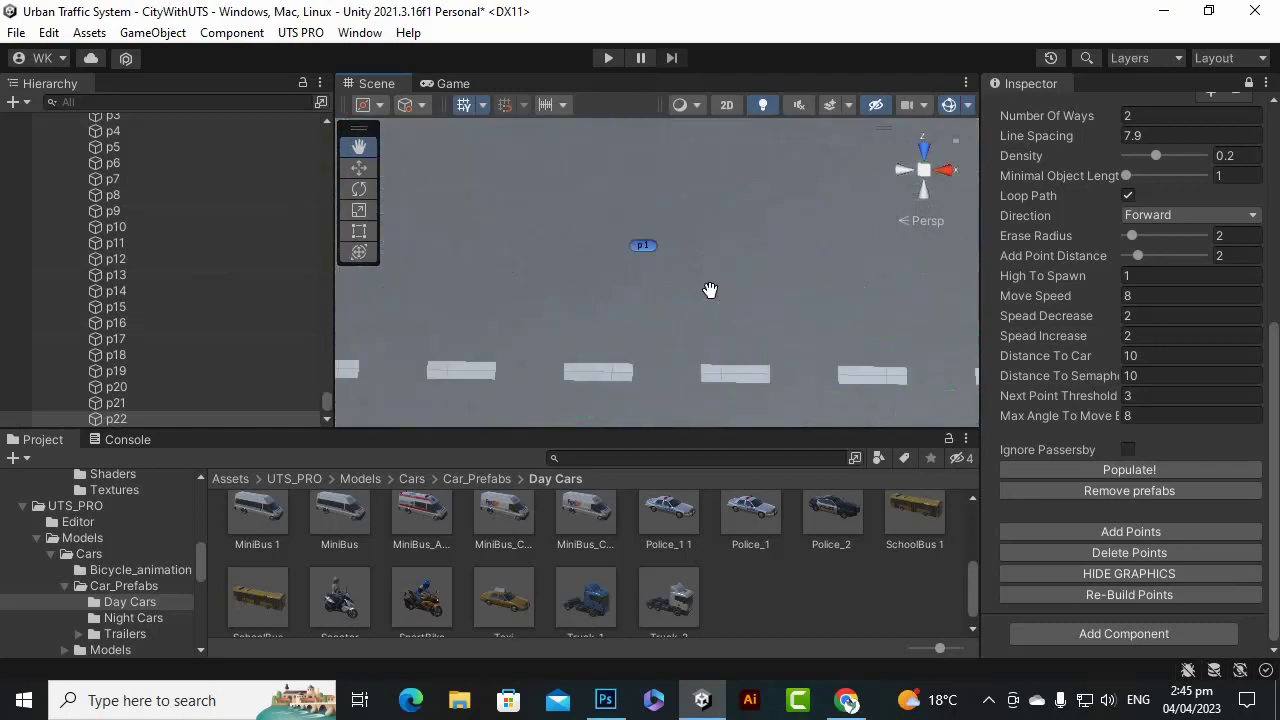
{"action": "scroll", "coordinate": [711, 287], "scroll_direction": "down", "scroll_amount": 1}
{"action": "left_click", "coordinate": [358, 168]}
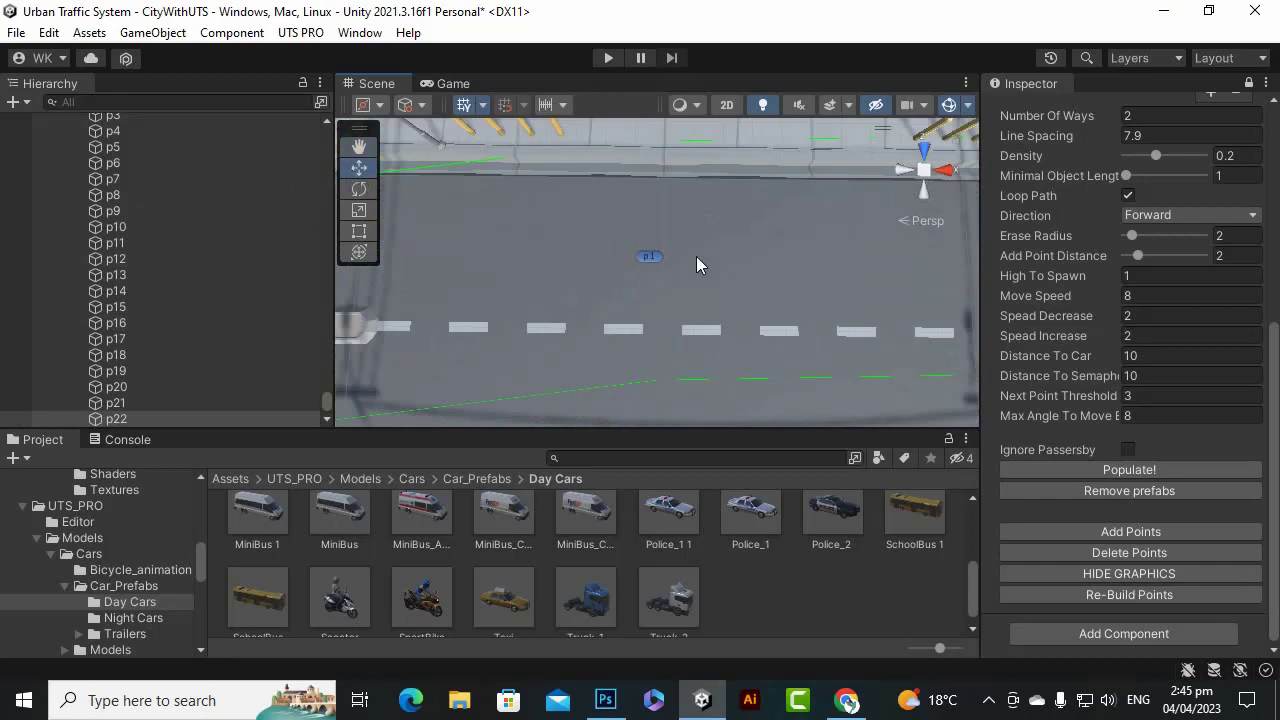
{"action": "left_click", "coordinate": [652, 257]}
{"action": "left_click_drag", "start_coordinate": [651, 183], "coordinate": [660, 217]}
{"action": "scroll", "coordinate": [651, 225], "scroll_direction": "down", "scroll_amount": 2}
{"action": "scroll", "coordinate": [738, 302], "scroll_direction": "down", "scroll_amount": 5}
{"action": "scroll", "coordinate": [785, 332], "scroll_direction": "up", "scroll_amount": 3}
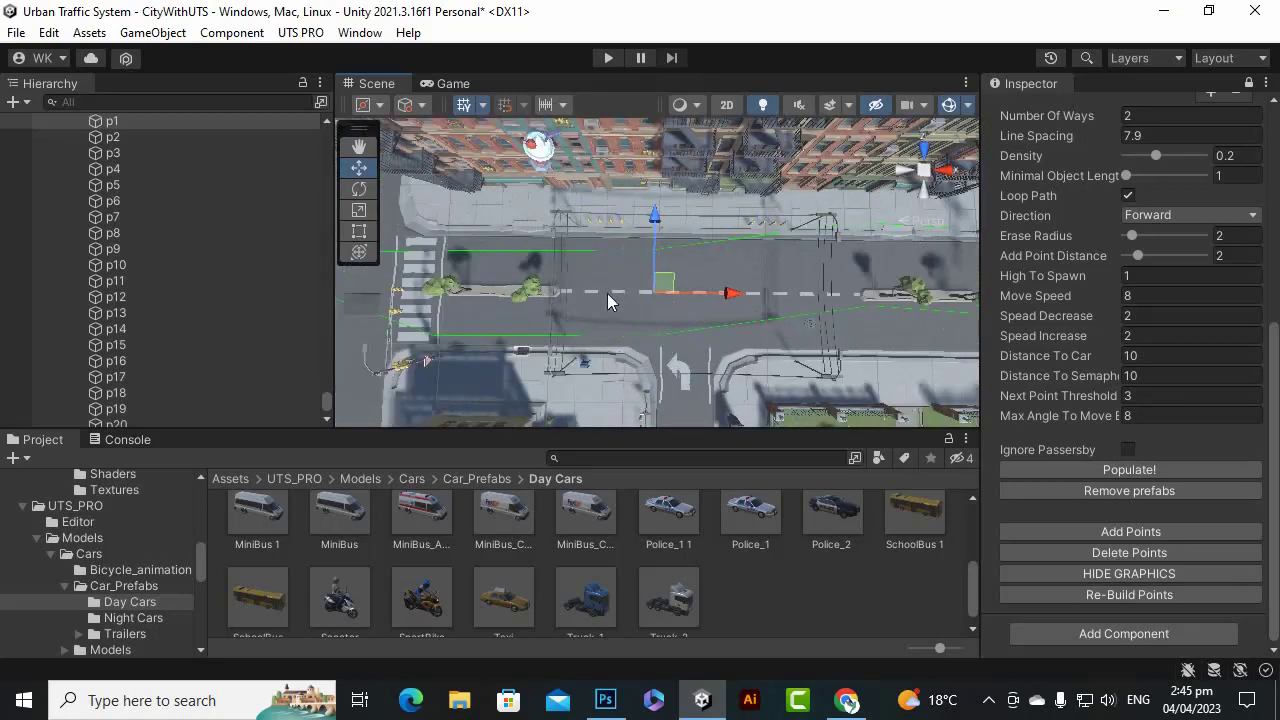
{"action": "left_click", "coordinate": [990, 702]}
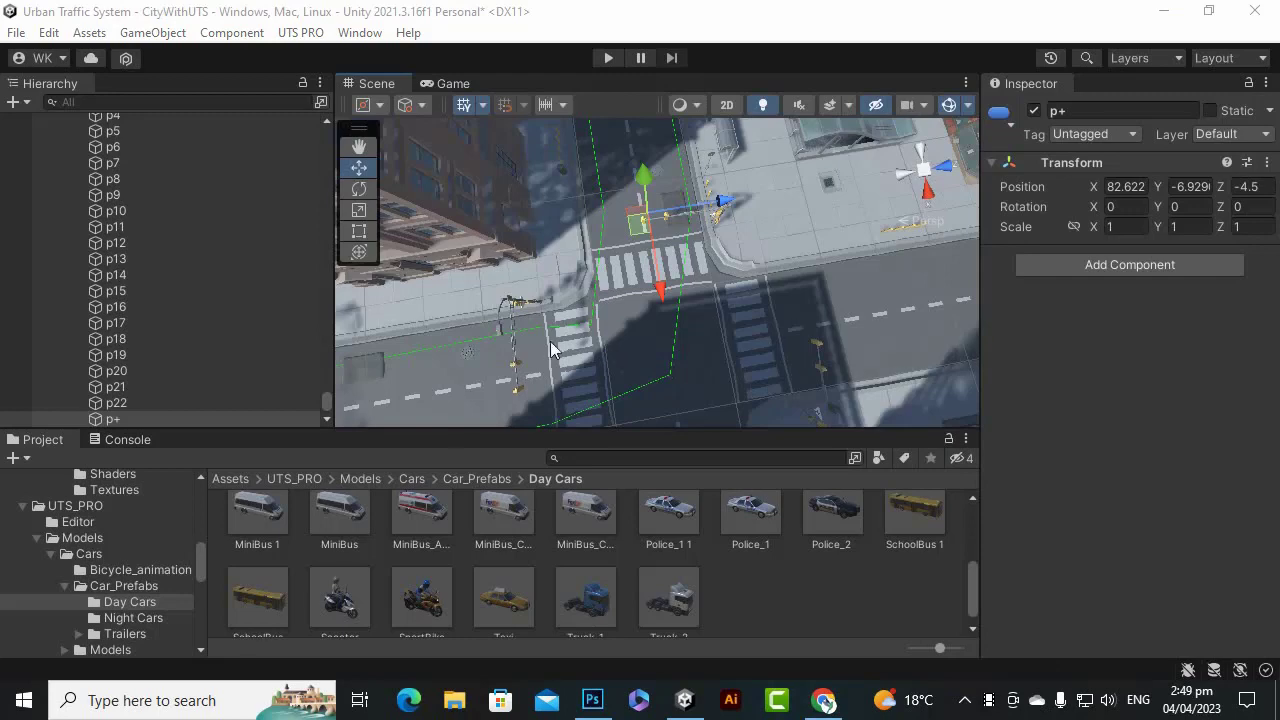
Add a new point to Path1 on the road and finish editing points.
{"action": "scroll", "coordinate": [180, 350], "scroll_direction": "up", "scroll_amount": 5}
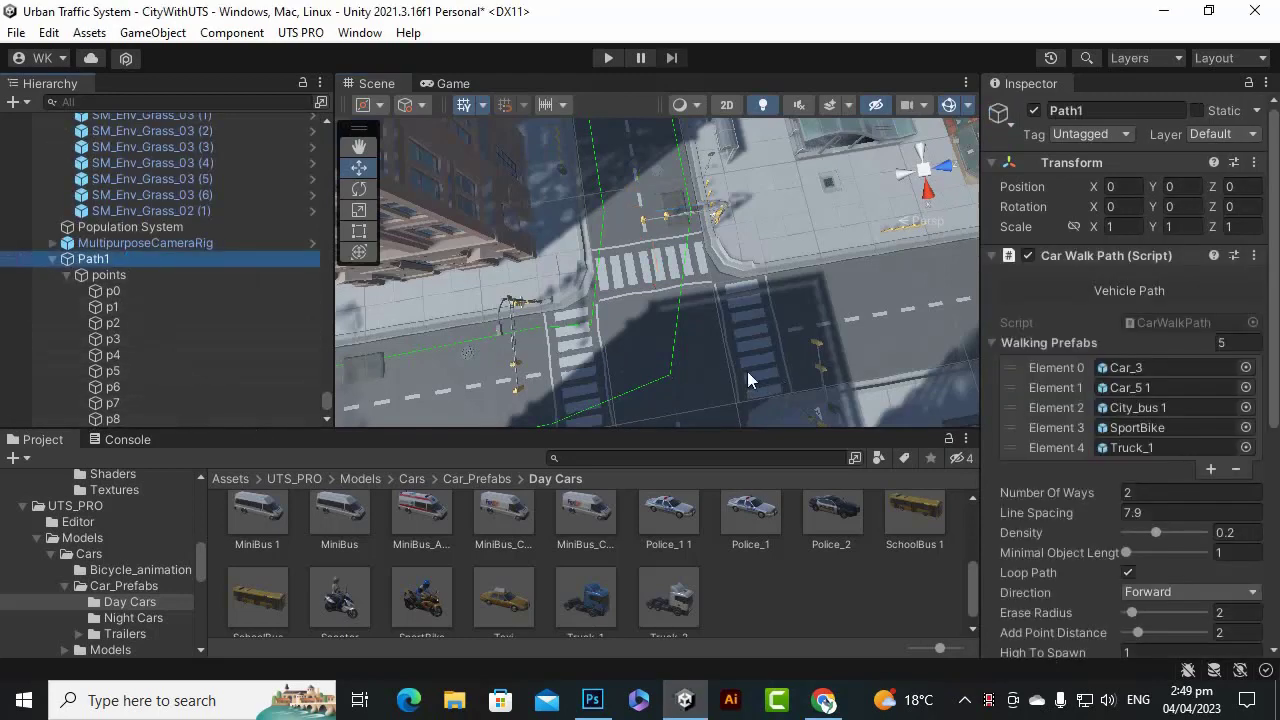
{"action": "scroll", "coordinate": [652, 322], "scroll_direction": "down", "scroll_amount": 2}
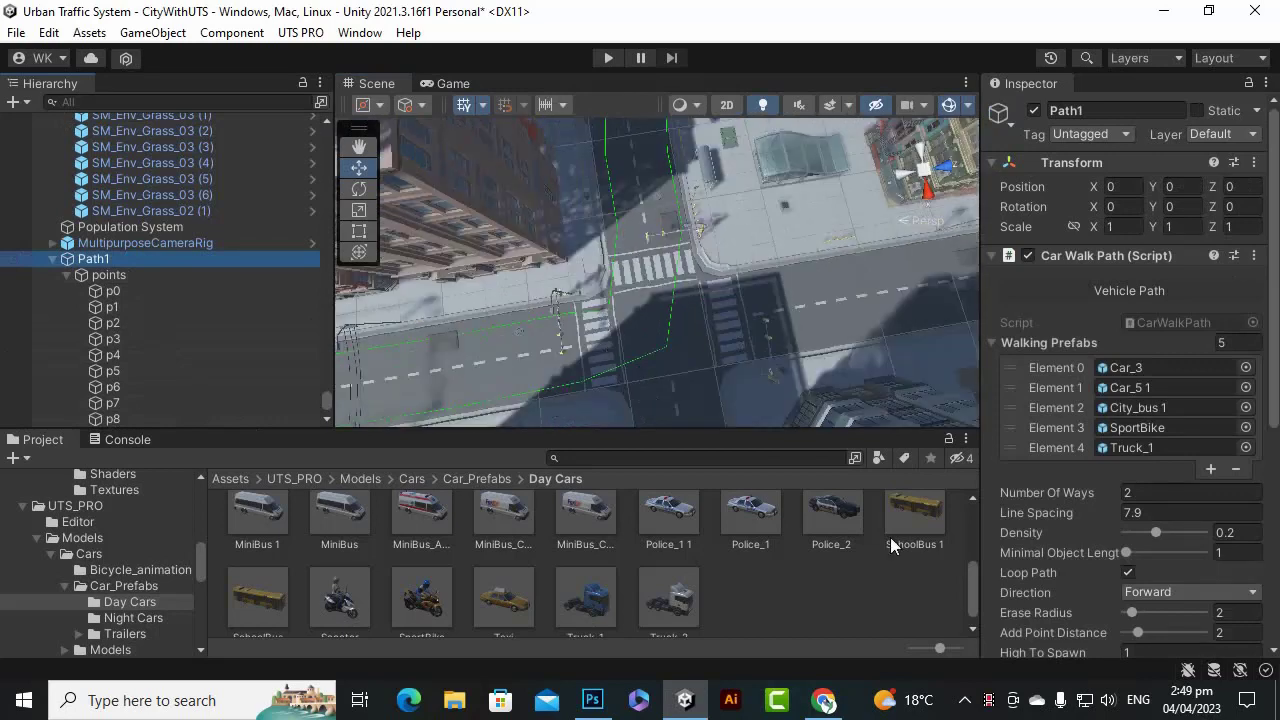
{"action": "scroll", "coordinate": [1150, 530], "scroll_direction": "down", "scroll_amount": 8}
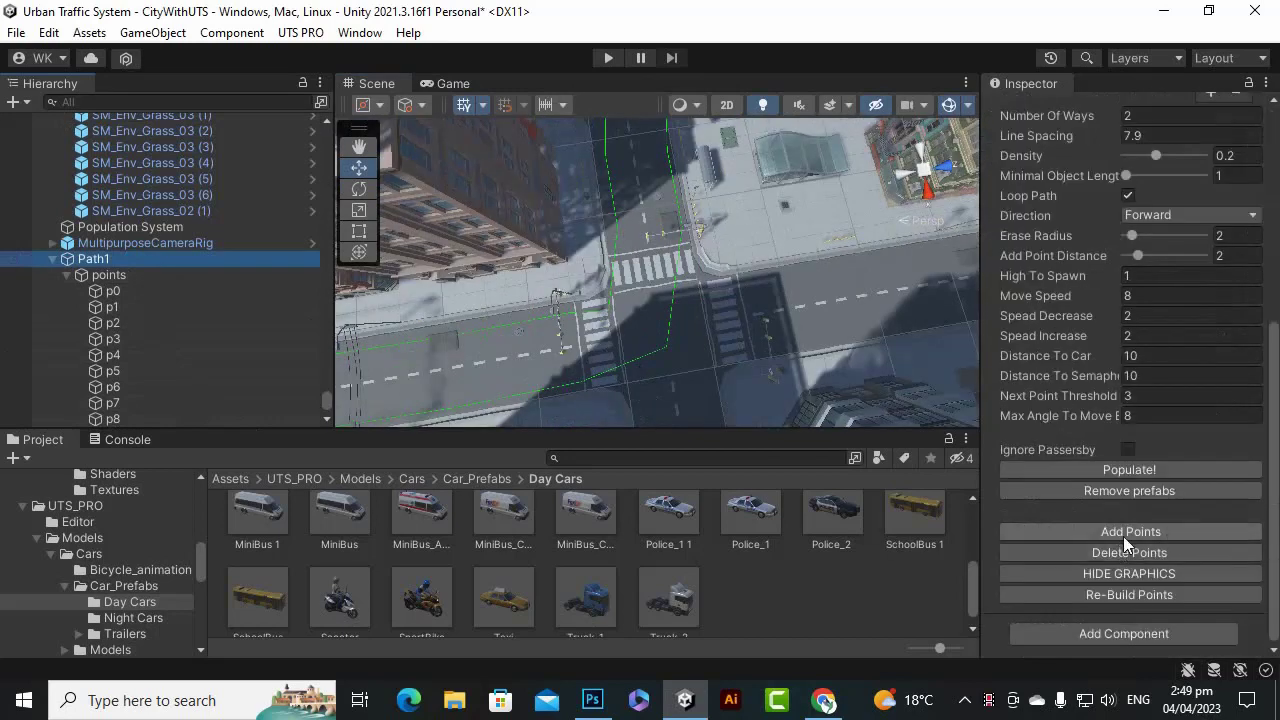
{"action": "left_click", "coordinate": [1123, 532]}
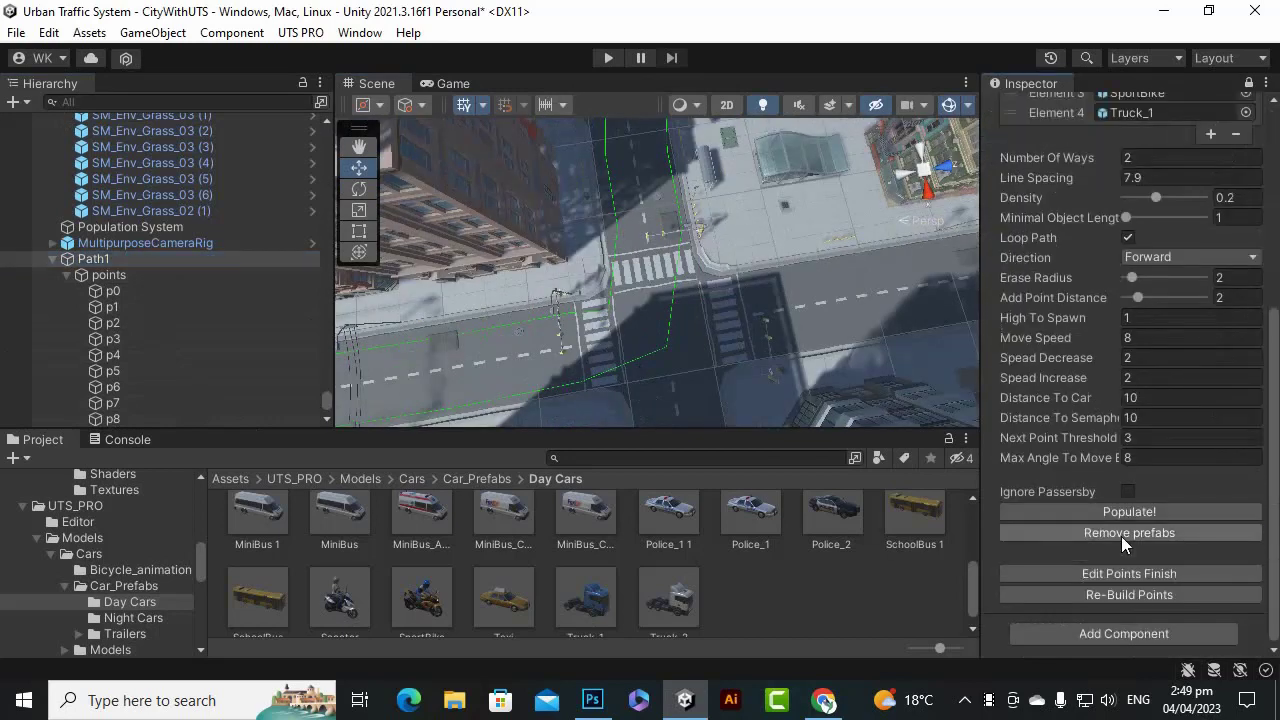
{"action": "left_click", "coordinate": [591, 347]}
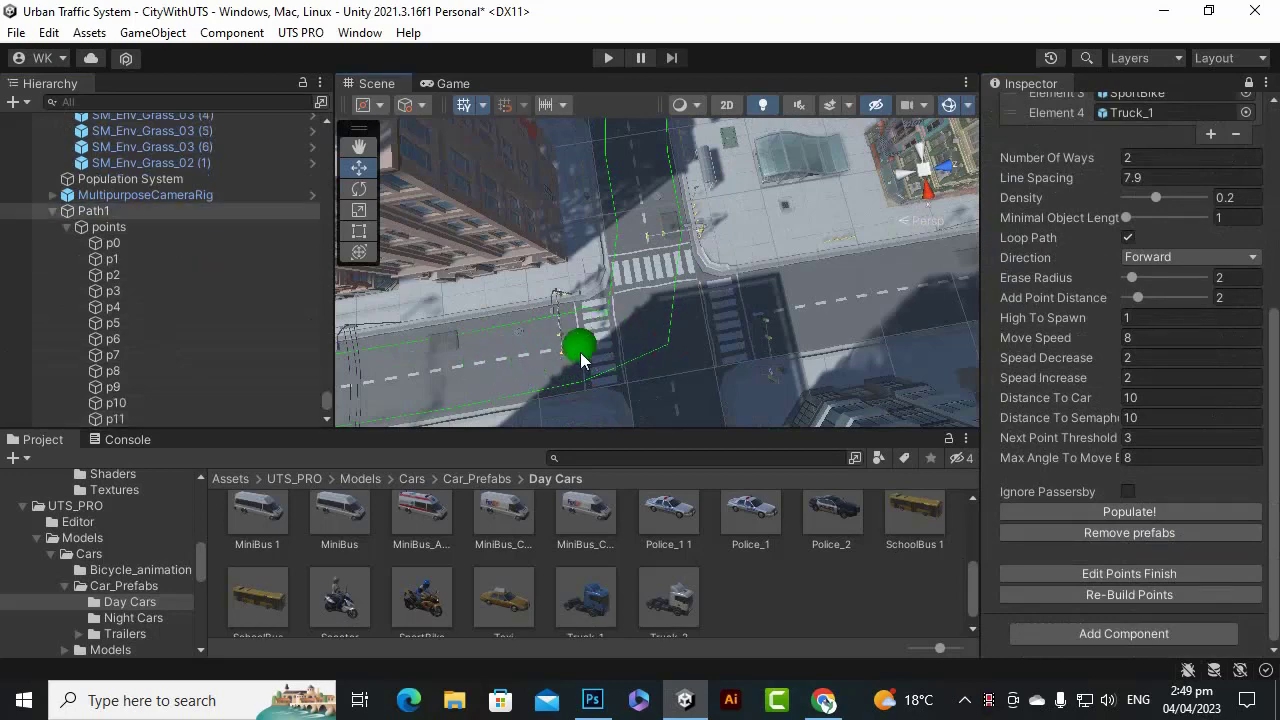
{"action": "left_click", "coordinate": [1097, 573]}
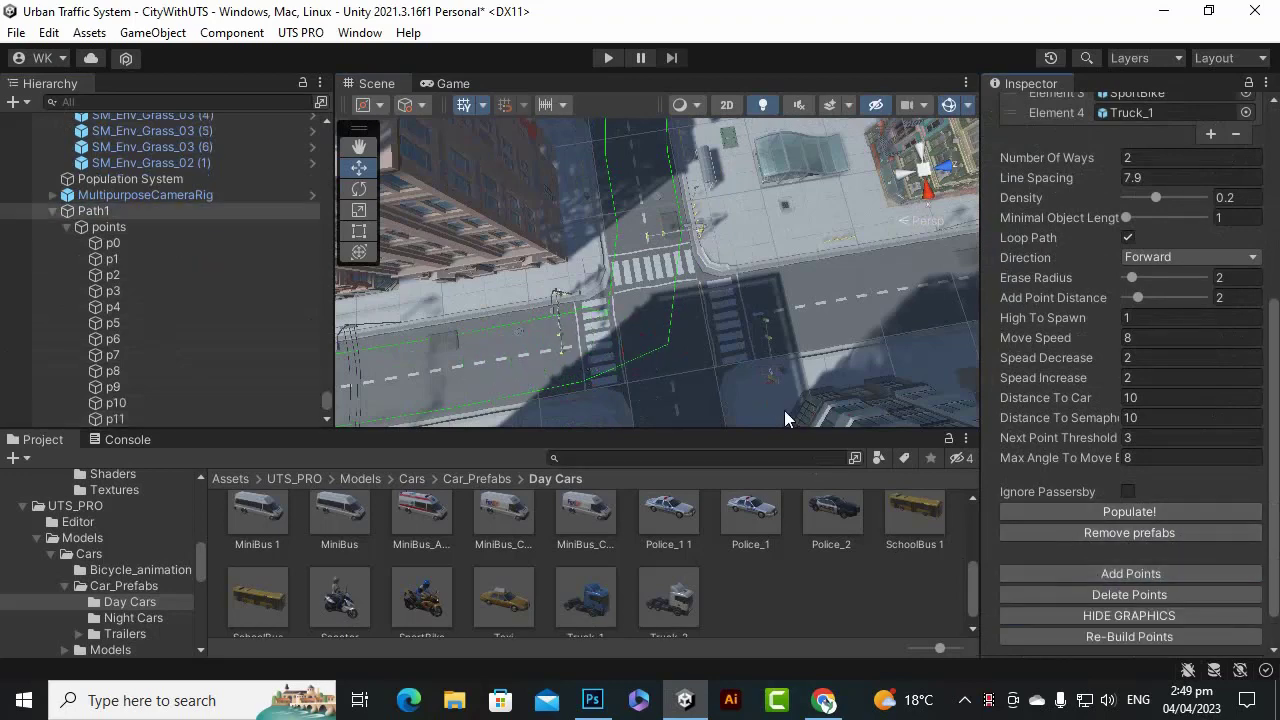
{"action": "scroll", "coordinate": [626, 376], "scroll_direction": "up", "scroll_amount": 3}
{"action": "scroll", "coordinate": [626, 376], "scroll_direction": "up", "scroll_amount": 2}
{"action": "scroll", "coordinate": [581, 358], "scroll_direction": "down", "scroll_amount": 1}
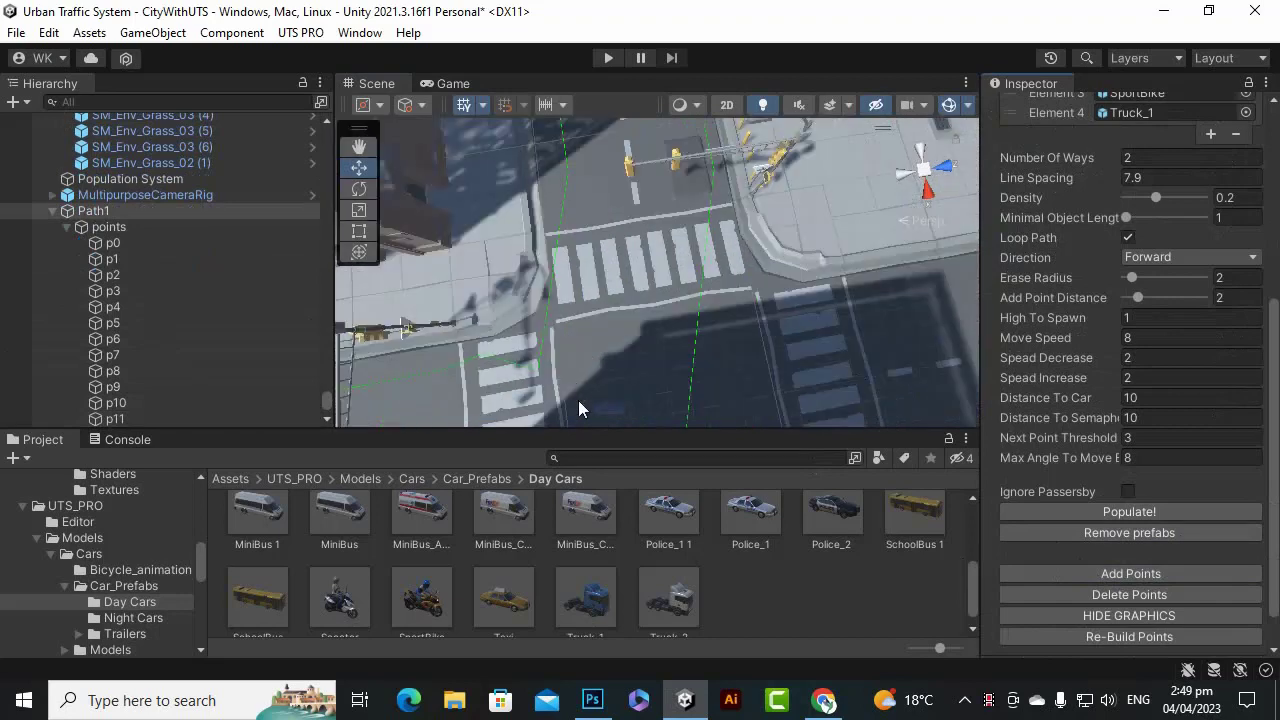
Shift p12 along Z and X to line it up with the lane.
{"action": "left_click", "coordinate": [616, 412]}
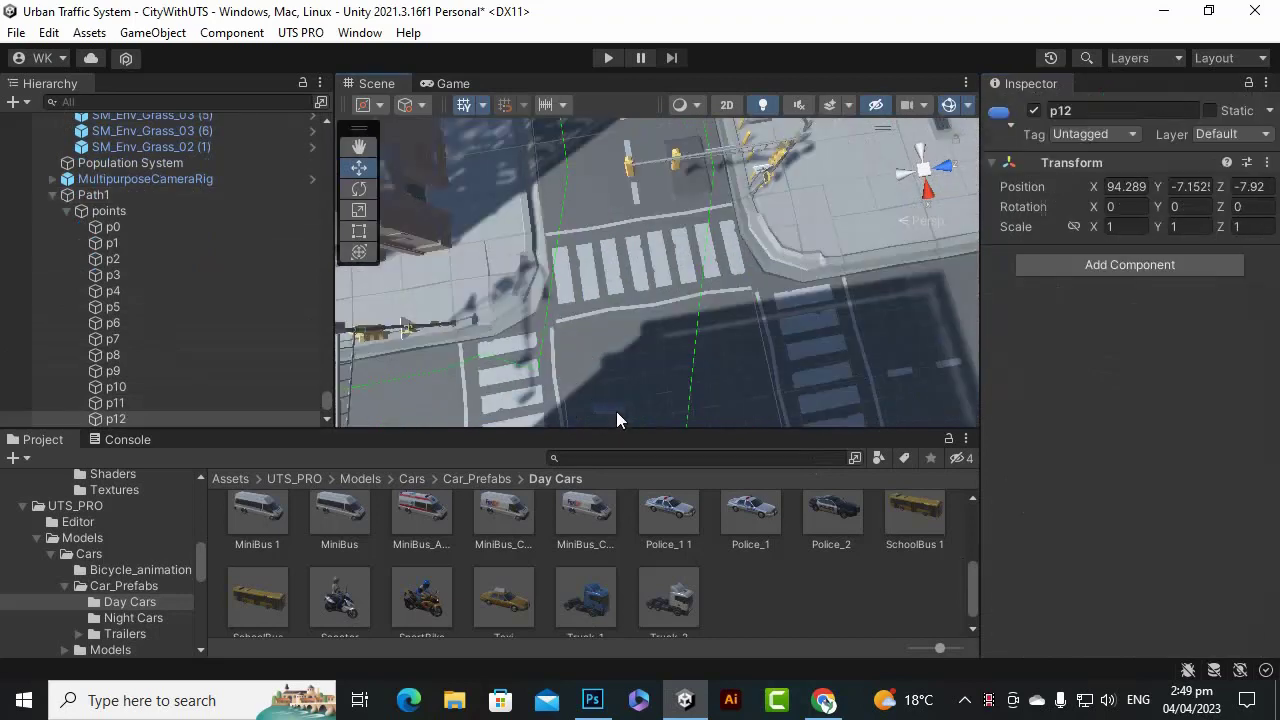
{"action": "left_click_drag", "start_coordinate": [703, 390], "coordinate": [731, 387]}
{"action": "scroll", "coordinate": [698, 355], "scroll_direction": "down", "scroll_amount": 3}
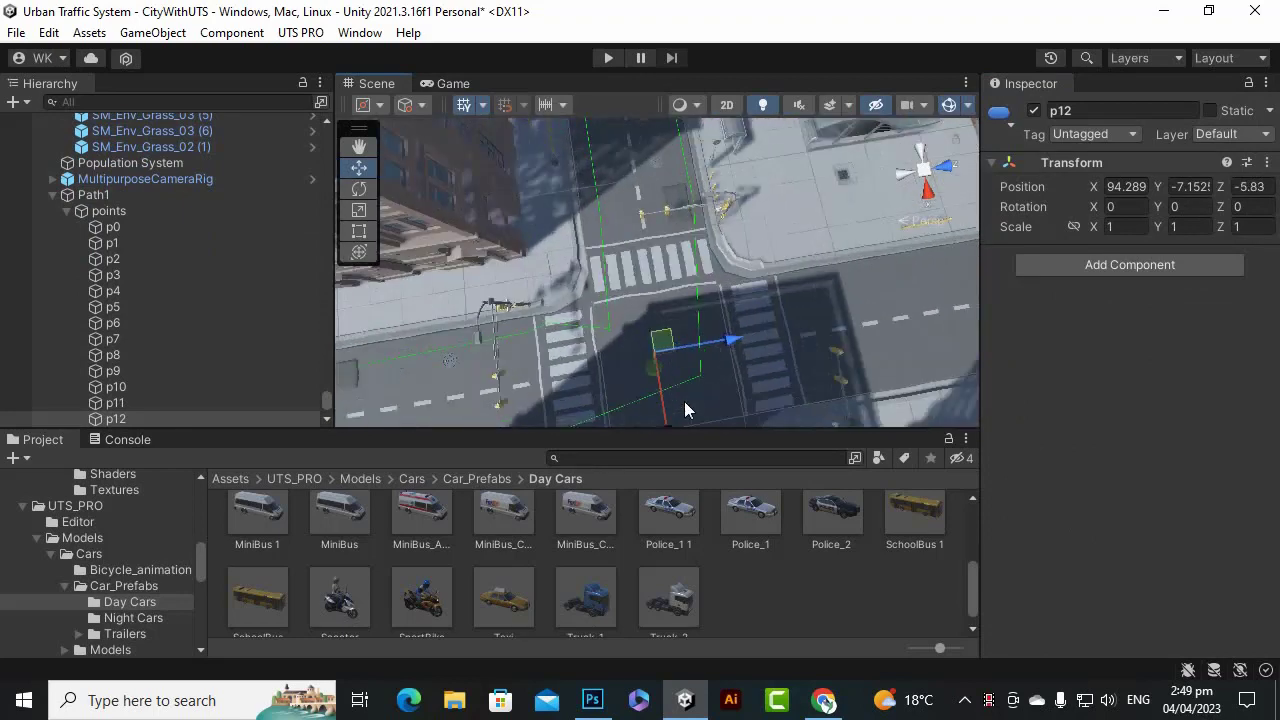
{"action": "left_click_drag", "start_coordinate": [672, 424], "coordinate": [768, 380]}
{"action": "scroll", "coordinate": [630, 300], "scroll_direction": "up", "scroll_amount": 2}
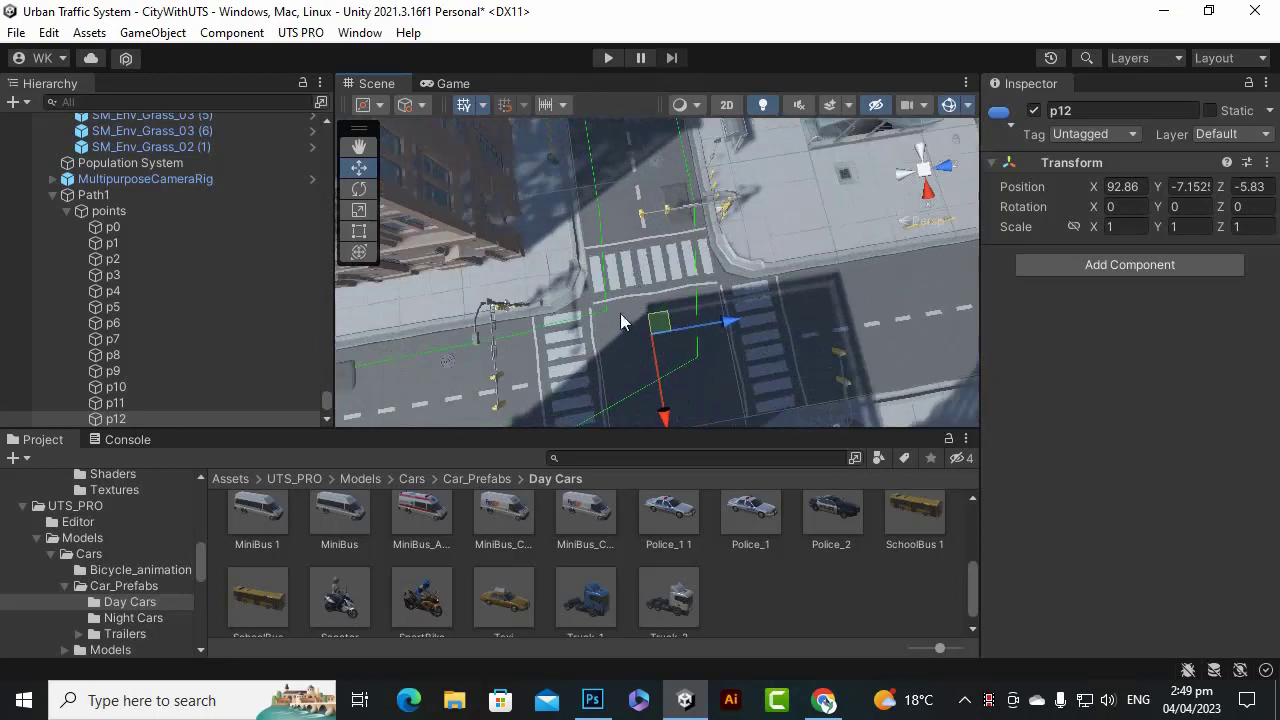
{"action": "scroll", "coordinate": [618, 296], "scroll_direction": "down", "scroll_amount": 4}
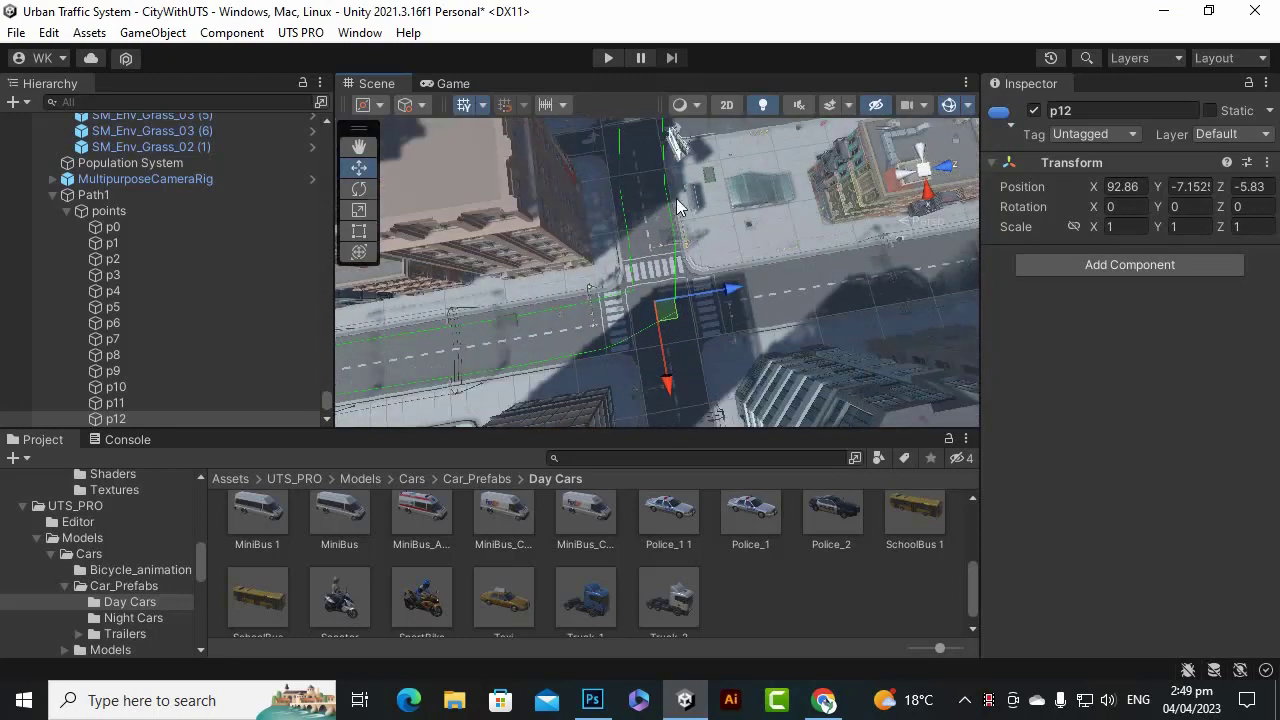
{"action": "scroll", "coordinate": [677, 195], "scroll_direction": "up", "scroll_amount": 5}
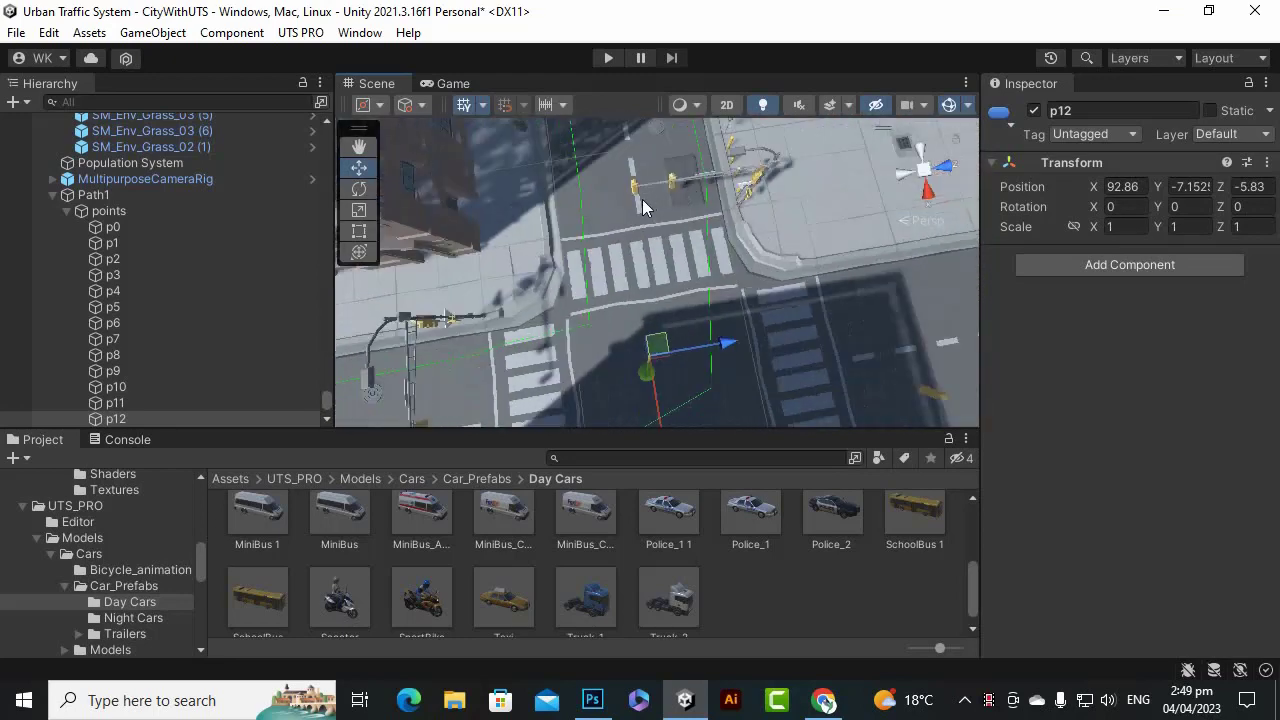
Nudge the new p+ point along Z to -5.06 near the crosswalk.
{"action": "left_click", "coordinate": [359, 151]}
{"action": "left_click_drag", "start_coordinate": [658, 241], "coordinate": [658, 296]}
{"action": "scroll", "coordinate": [629, 266], "scroll_direction": "up", "scroll_amount": 5}
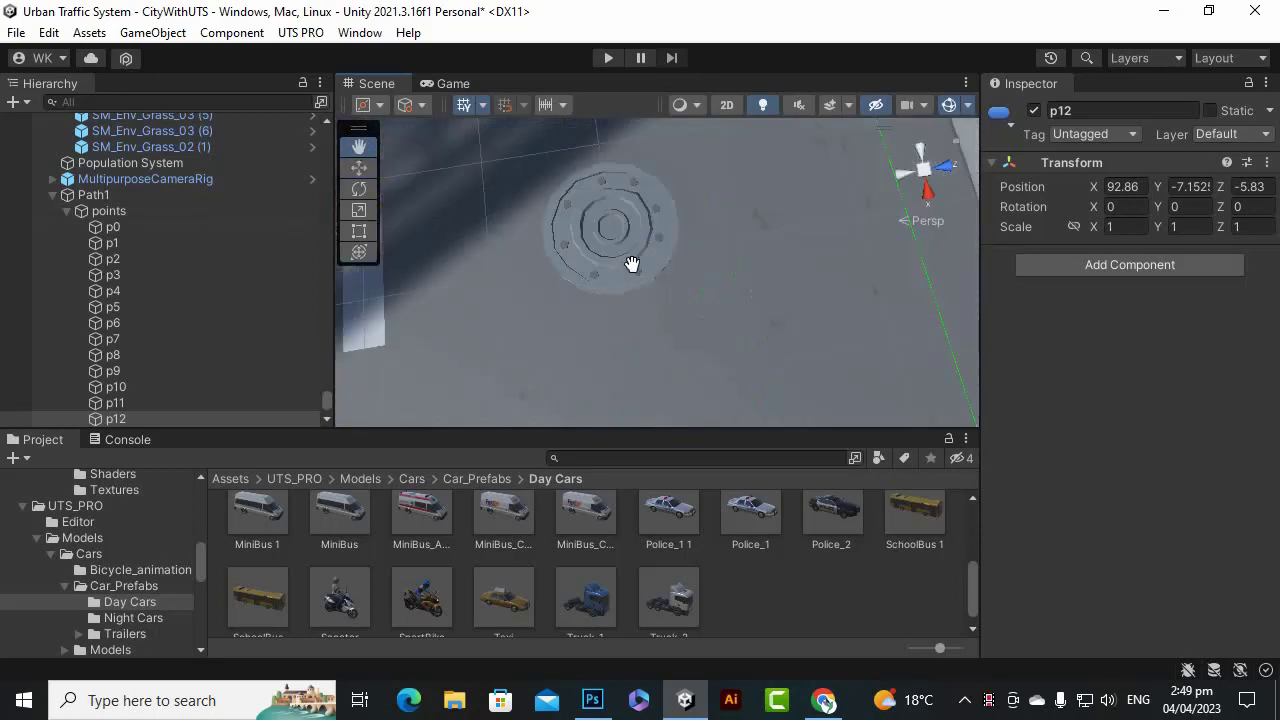
{"action": "scroll", "coordinate": [654, 266], "scroll_direction": "down", "scroll_amount": 3}
{"action": "mouse_move", "coordinate": [654, 242]}
{"action": "left_mouse_down"}
{"action": "mouse_move", "coordinate": [660, 231]}
{"action": "mouse_move", "coordinate": [660, 246]}
{"action": "left_mouse_up"}
{"action": "left_click", "coordinate": [360, 170]}
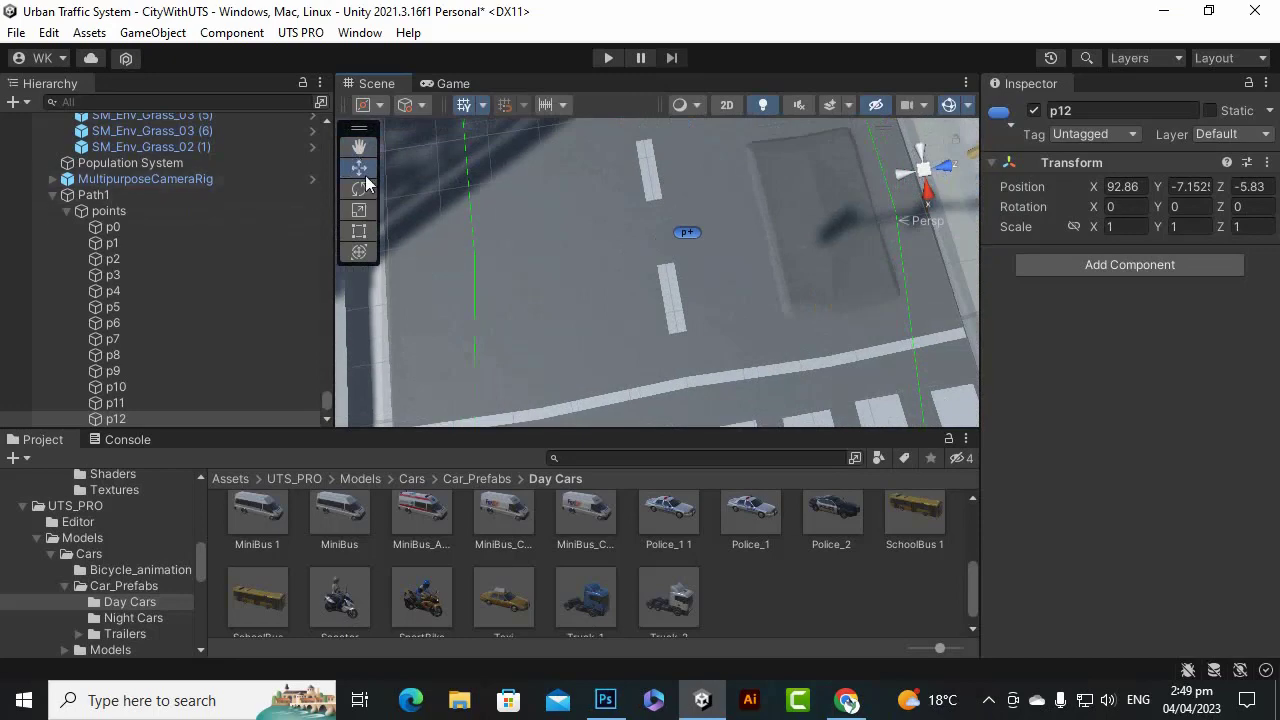
{"action": "left_click", "coordinate": [679, 232]}
{"action": "left_click_drag", "start_coordinate": [753, 228], "coordinate": [723, 237]}
{"action": "scroll", "coordinate": [700, 260], "scroll_direction": "down", "scroll_amount": 3}
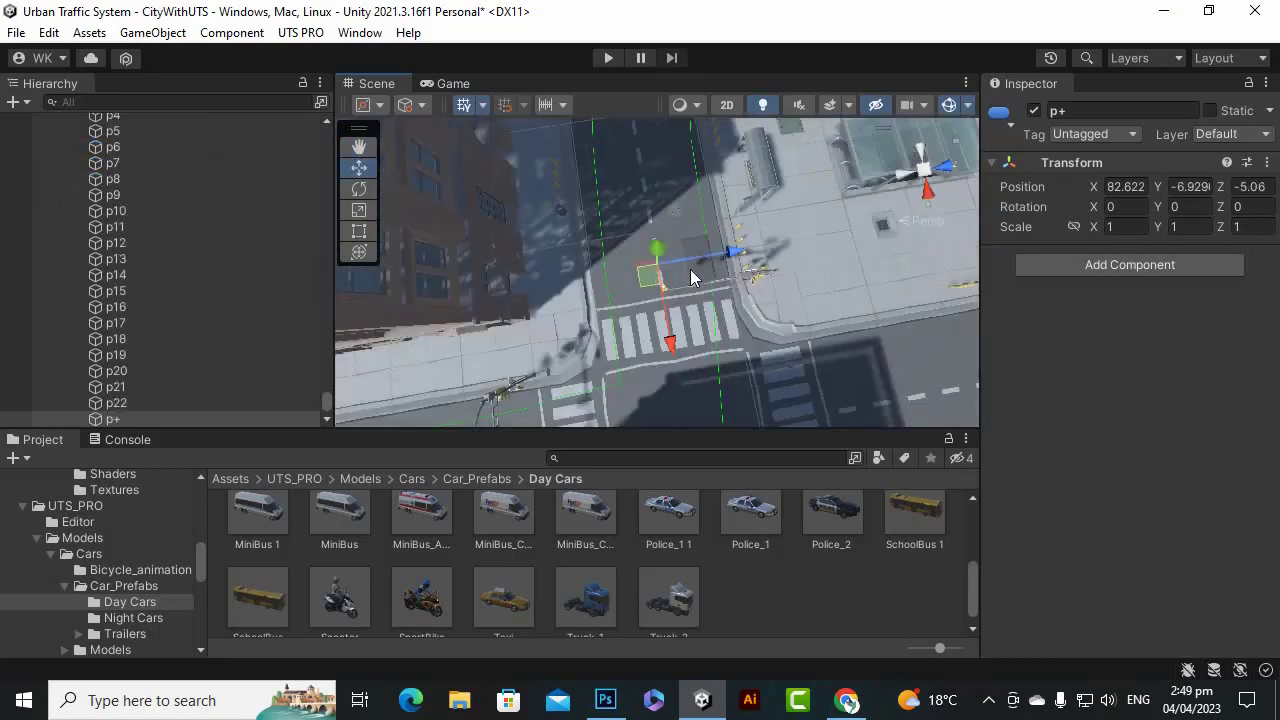
Shift p13 along Z to -5.38 at the next intersection.
{"action": "left_click", "coordinate": [359, 148]}
{"action": "left_click_drag", "start_coordinate": [686, 150], "coordinate": [672, 315]}
{"action": "scroll", "coordinate": [674, 280], "scroll_direction": "up", "scroll_amount": 5}
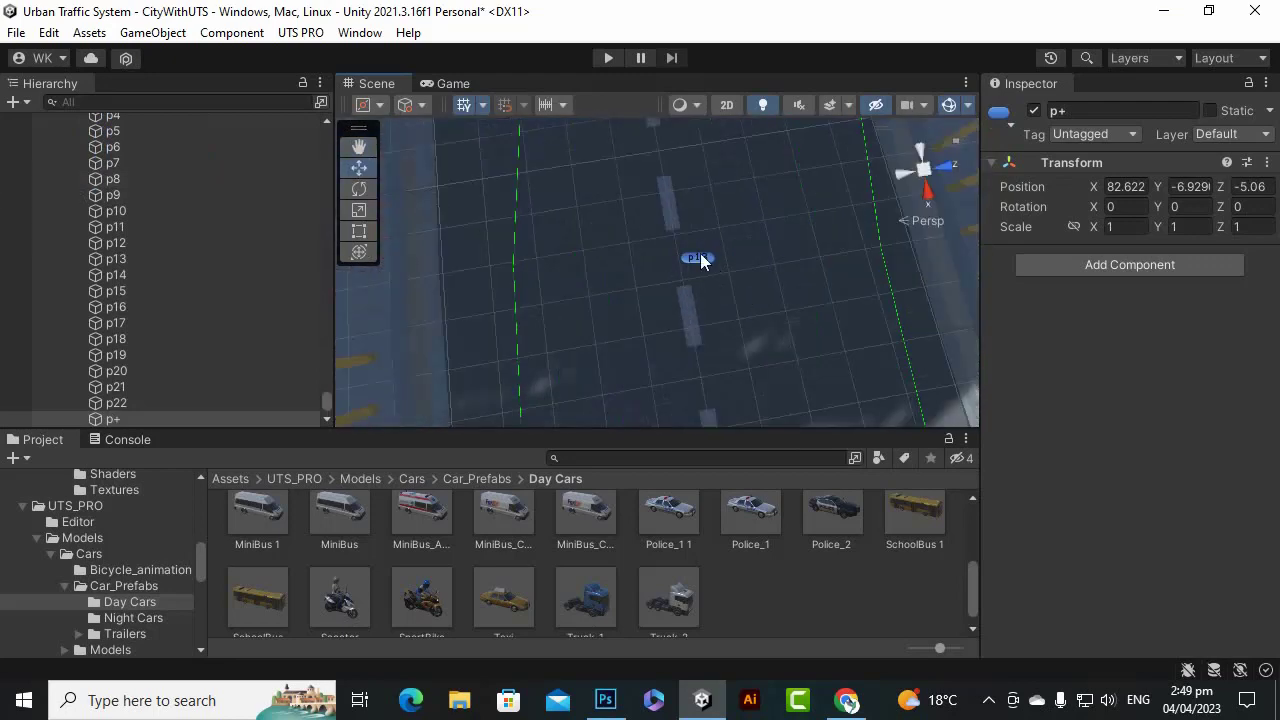
{"action": "left_click", "coordinate": [702, 261]}
{"action": "mouse_move", "coordinate": [760, 260]}
{"action": "left_mouse_down"}
{"action": "mouse_move", "coordinate": [759, 243]}
{"action": "mouse_move", "coordinate": [742, 251]}
{"action": "left_mouse_up"}
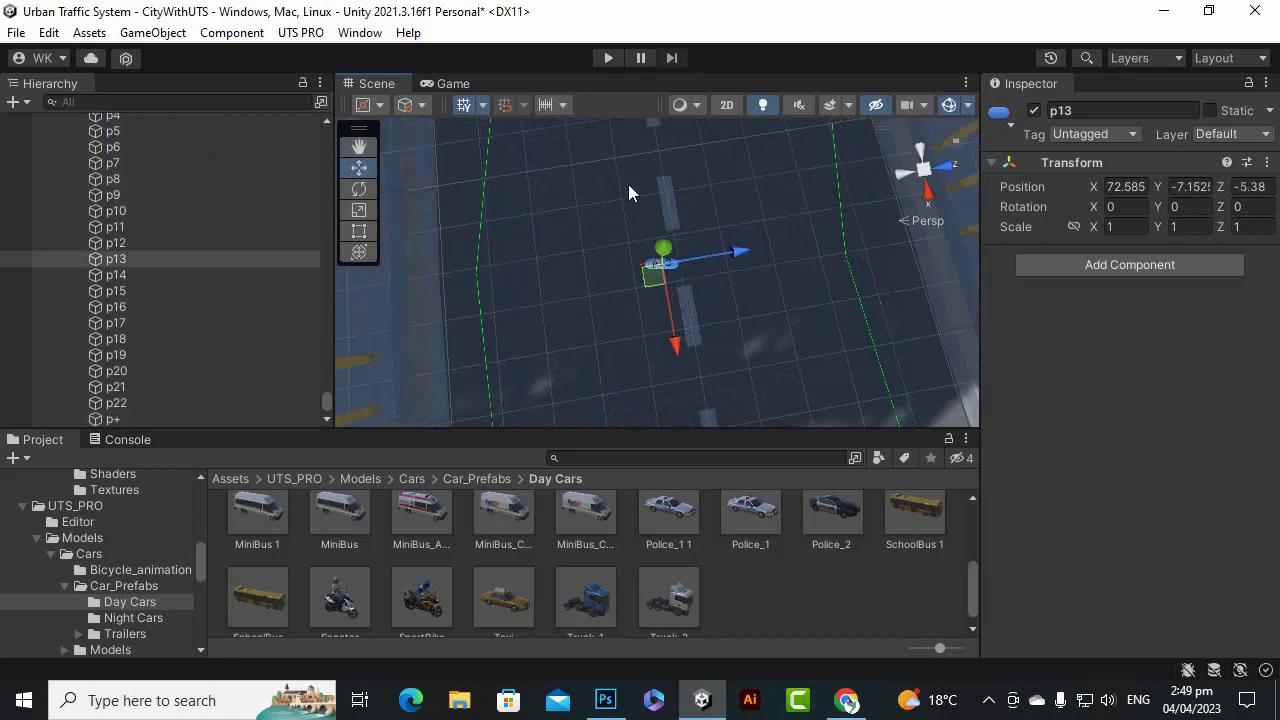
{"action": "left_click", "coordinate": [358, 148]}
{"action": "left_click_drag", "start_coordinate": [681, 144], "coordinate": [680, 225]}
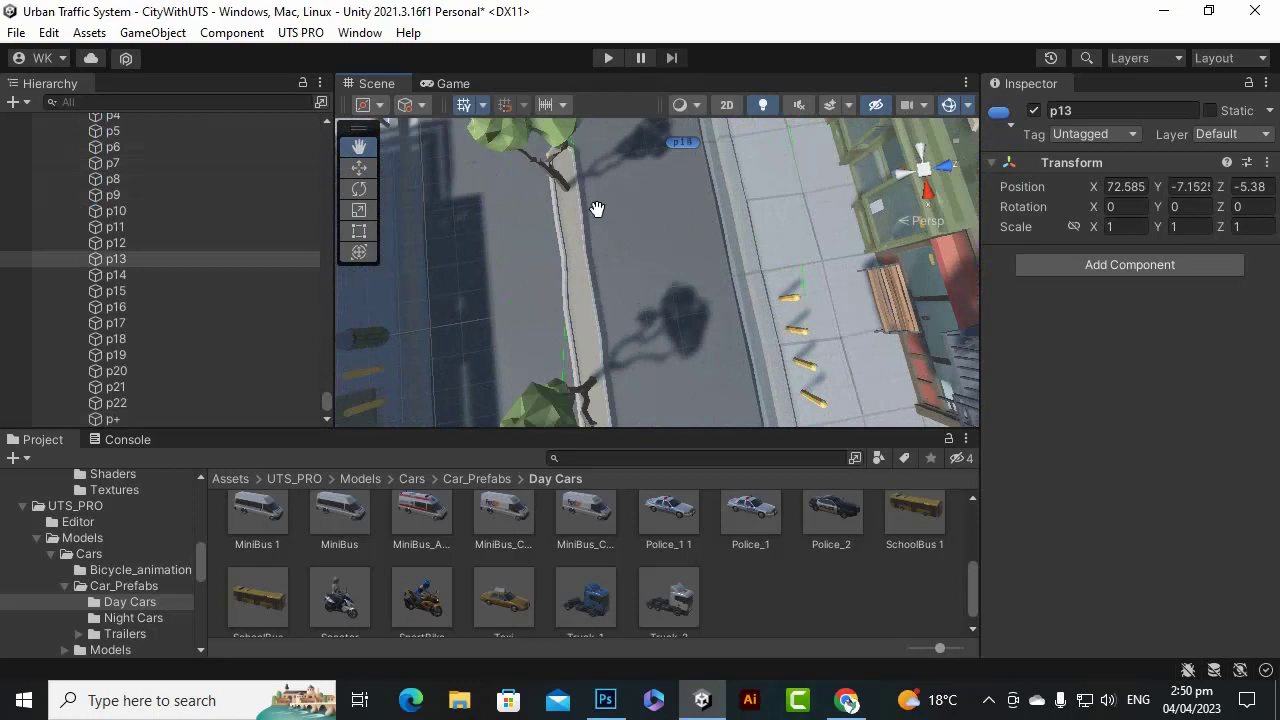
Select path point p14 and drag it closer to the road.
{"action": "left_click", "coordinate": [674, 143]}
{"action": "scroll", "coordinate": [700, 170], "scroll_direction": "down", "scroll_amount": 4}
{"action": "left_click_drag", "start_coordinate": [740, 188], "coordinate": [685, 211]}
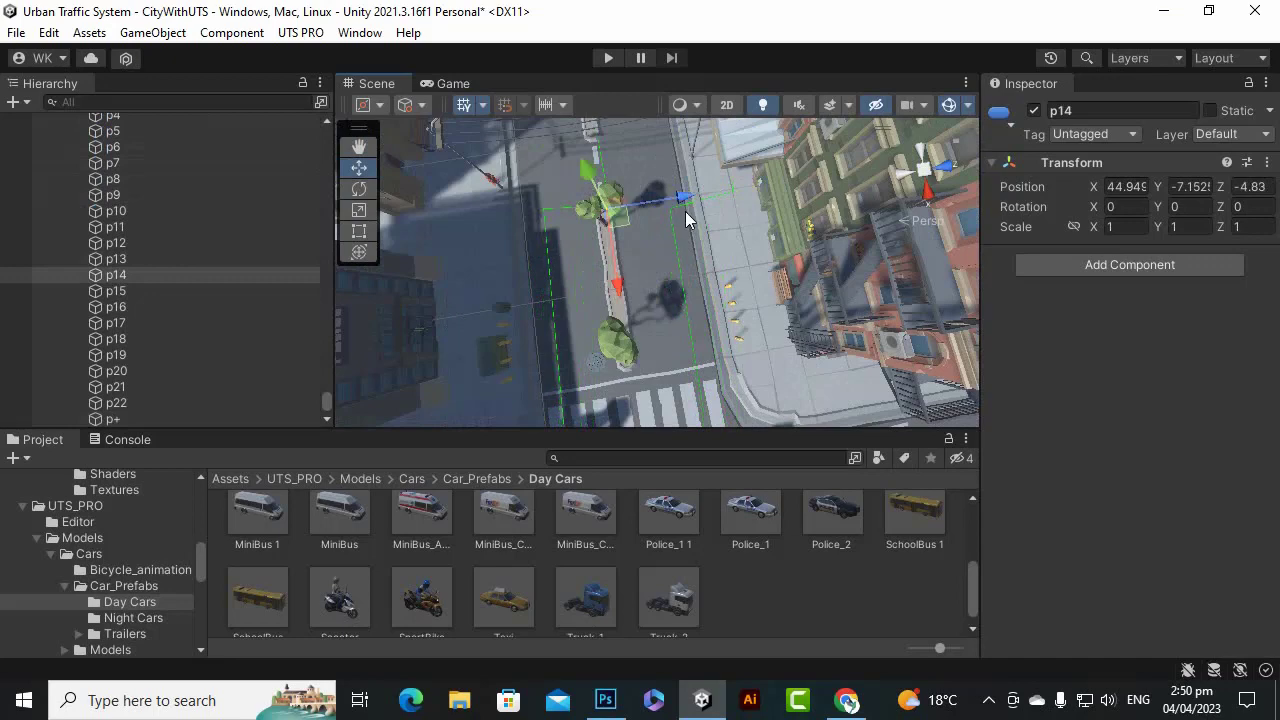
{"action": "scroll", "coordinate": [685, 211], "scroll_direction": "down", "scroll_amount": 3}
{"action": "scroll", "coordinate": [720, 362], "scroll_direction": "down", "scroll_amount": 2}
{"action": "scroll", "coordinate": [644, 400], "scroll_direction": "down", "scroll_amount": 2}
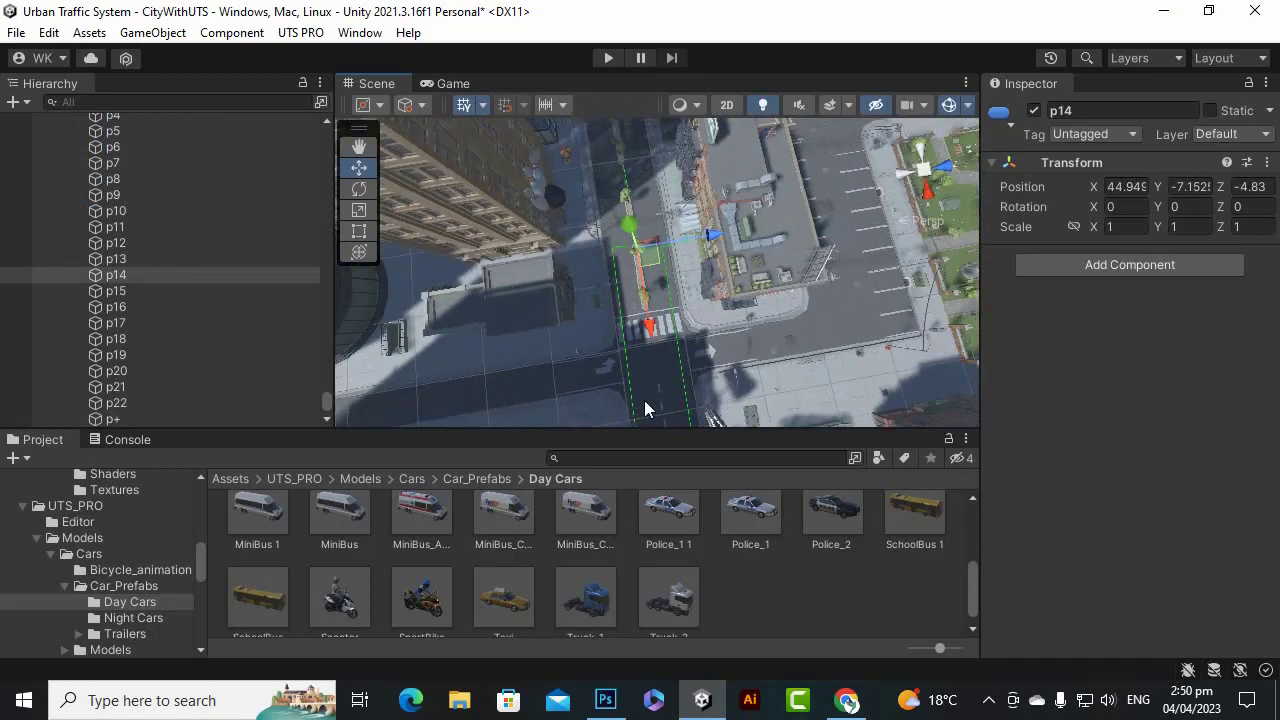
{"action": "scroll", "coordinate": [644, 400], "scroll_direction": "down", "scroll_amount": 1}
{"action": "scroll", "coordinate": [648, 271], "scroll_direction": "down", "scroll_amount": 2}
{"action": "scroll", "coordinate": [726, 381], "scroll_direction": "down", "scroll_amount": 1}
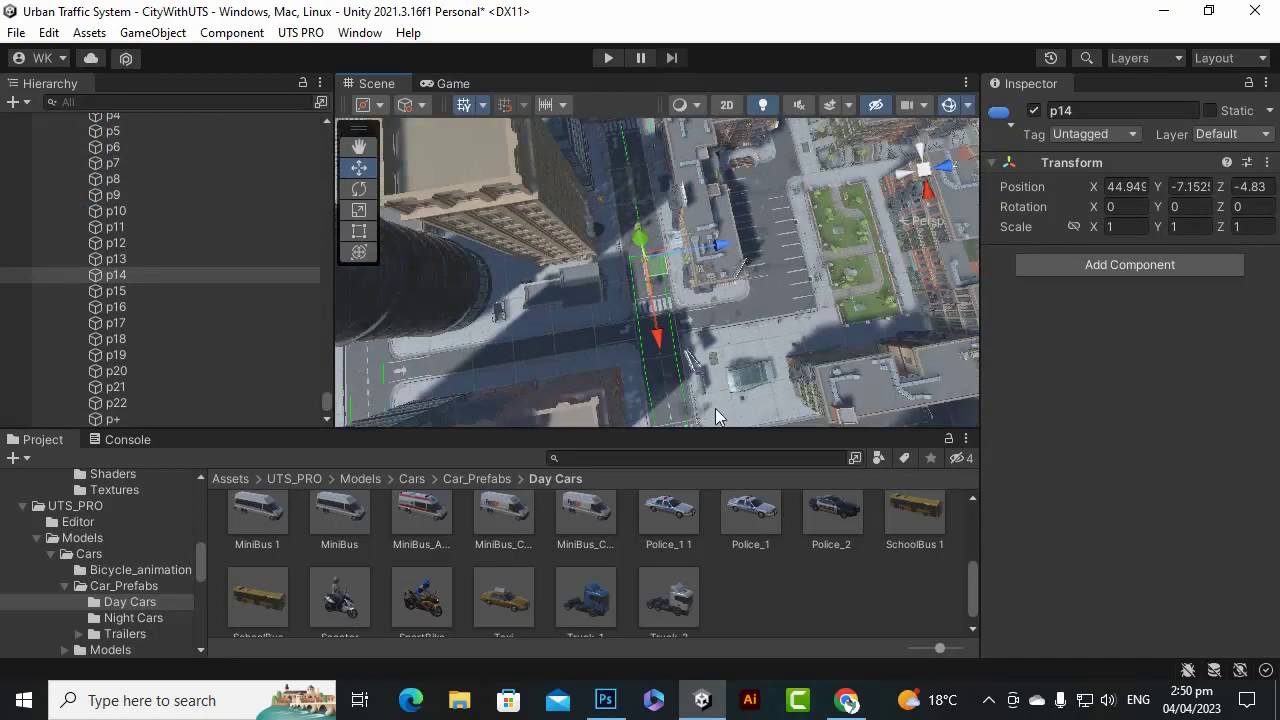
{"action": "scroll", "coordinate": [697, 378], "scroll_direction": "down", "scroll_amount": 2}
{"action": "scroll", "coordinate": [694, 410], "scroll_direction": "up", "scroll_amount": 4}
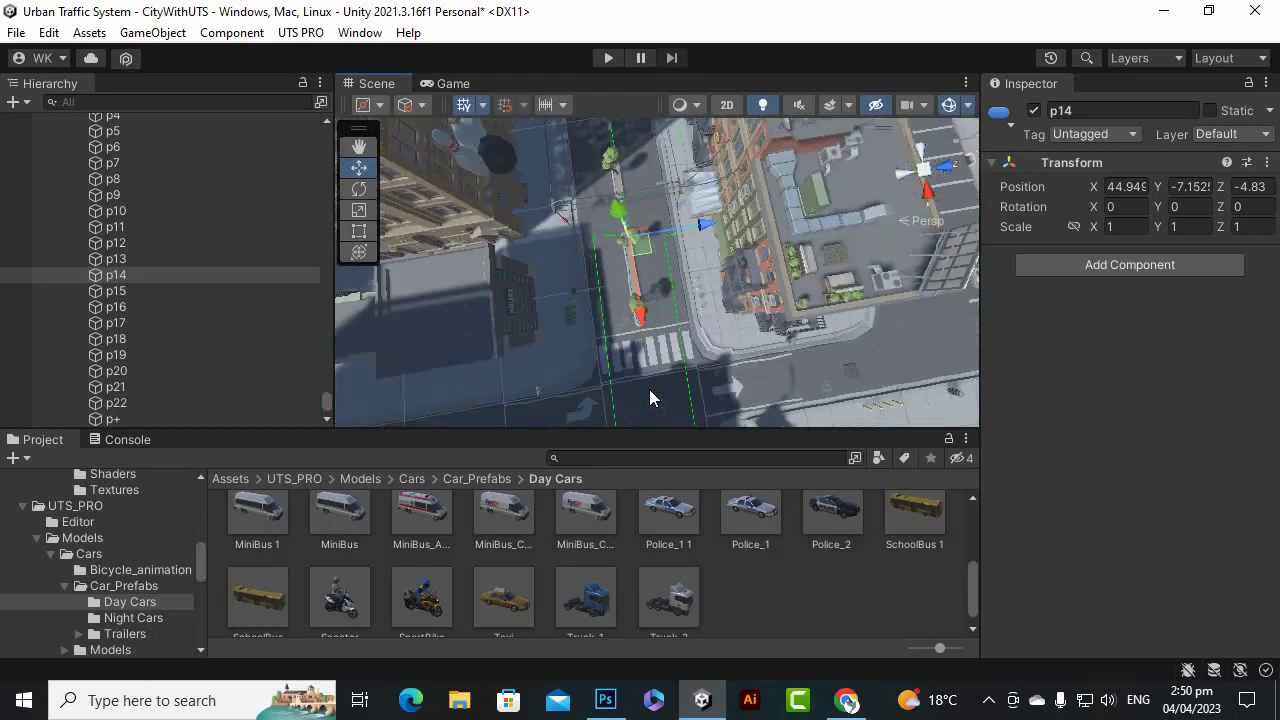
{"action": "scroll", "coordinate": [707, 264], "scroll_direction": "up", "scroll_amount": 2}
{"action": "scroll", "coordinate": [720, 290], "scroll_direction": "down", "scroll_amount": 4}
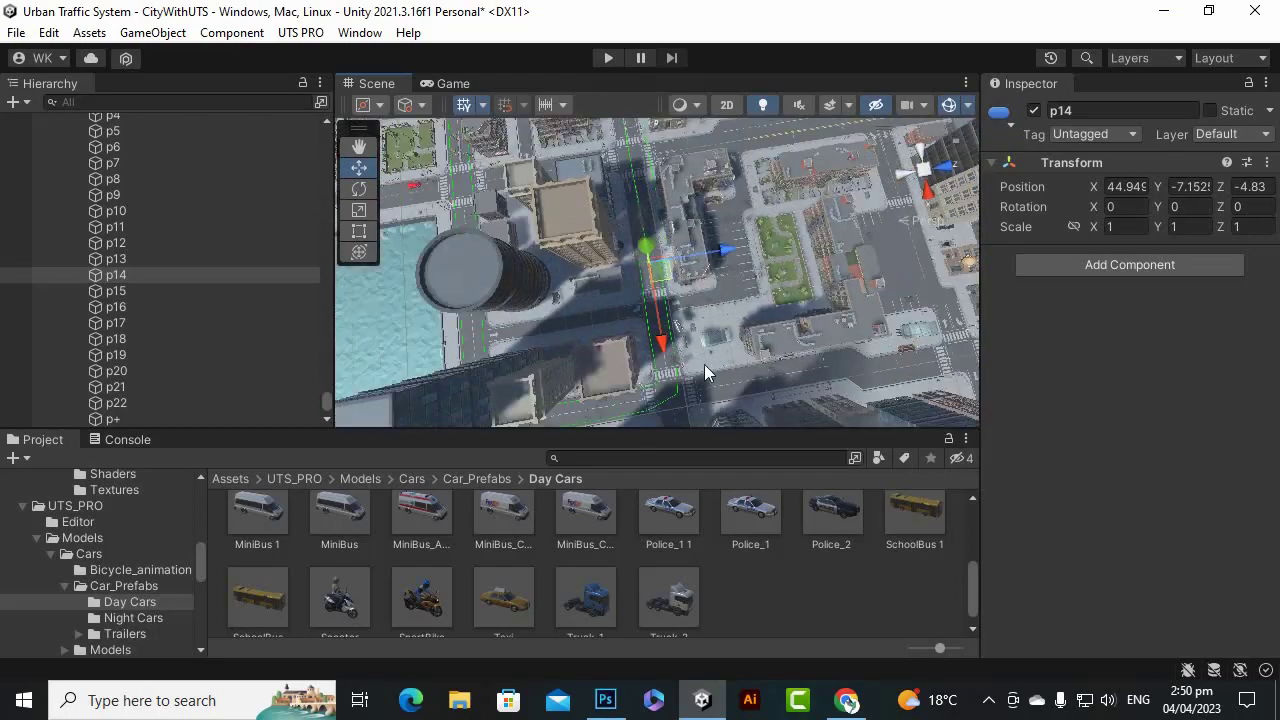
Move p14 onto the road median at X 45.82 with the Move tool.
{"action": "left_click", "coordinate": [359, 147]}
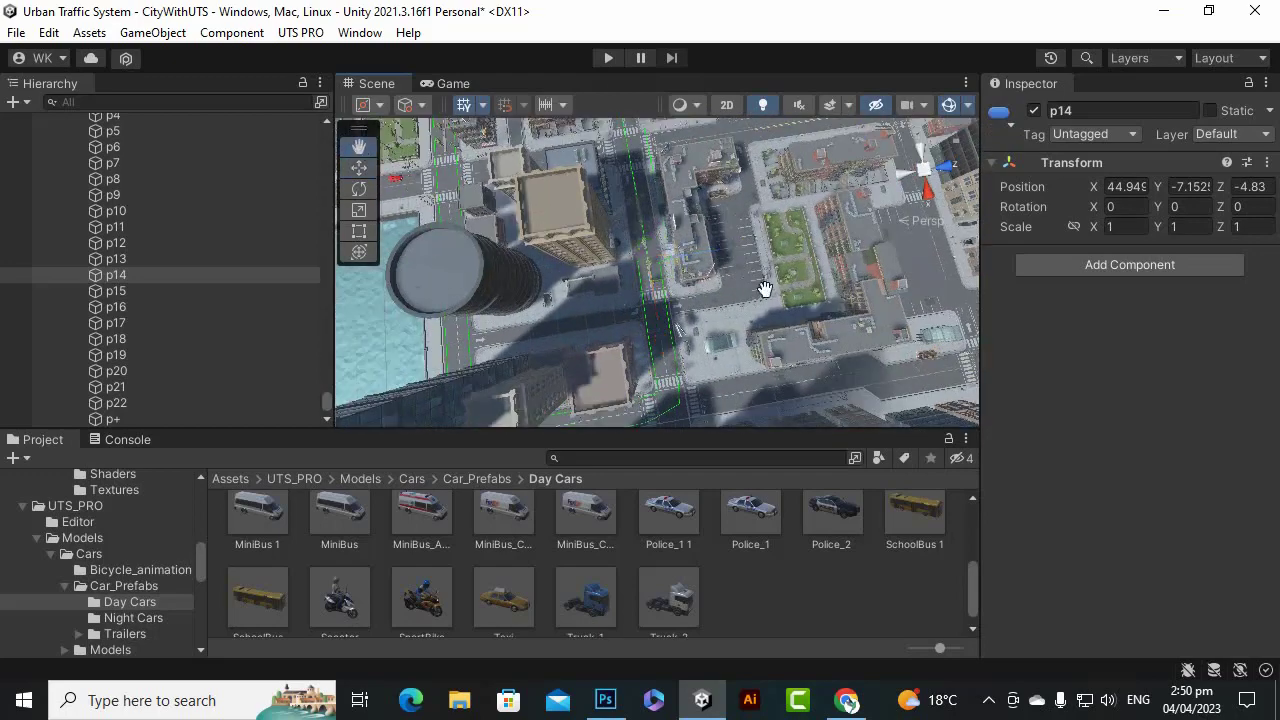
{"action": "left_click_drag", "start_coordinate": [766, 286], "coordinate": [717, 371]}
{"action": "scroll", "coordinate": [717, 371], "scroll_direction": "up", "scroll_amount": 10}
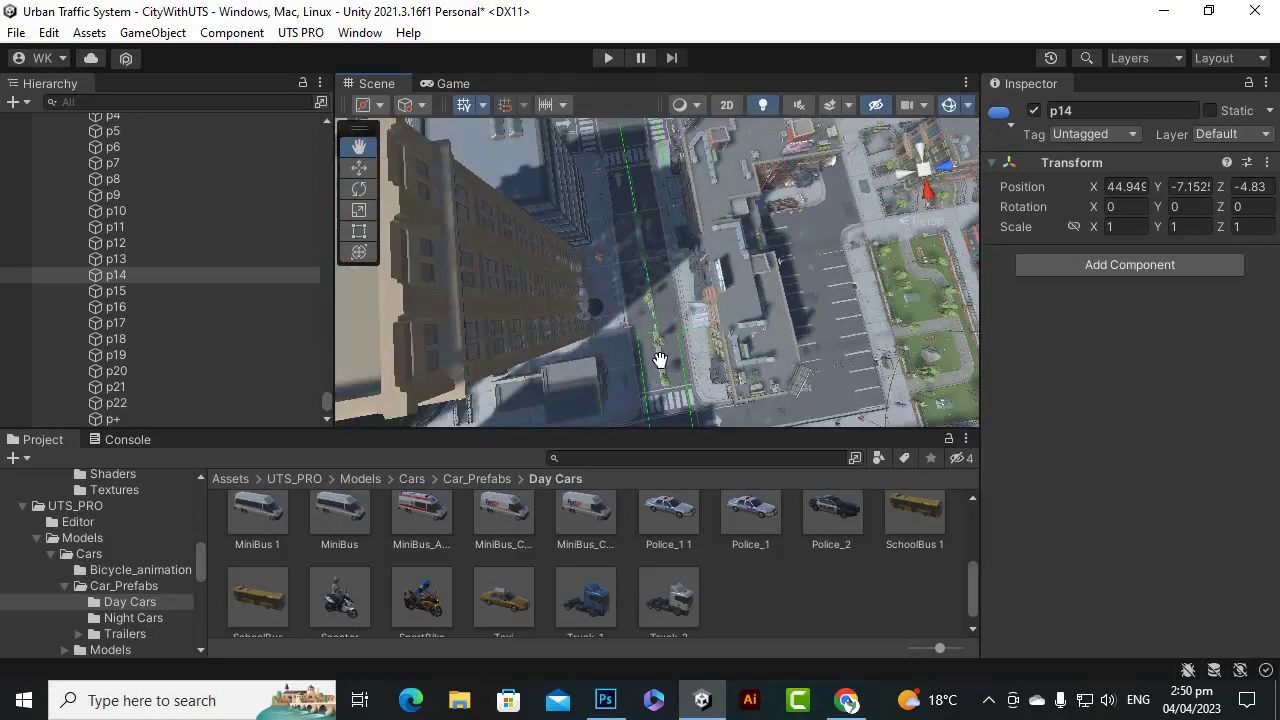
{"action": "scroll", "coordinate": [662, 360], "scroll_direction": "up", "scroll_amount": 10}
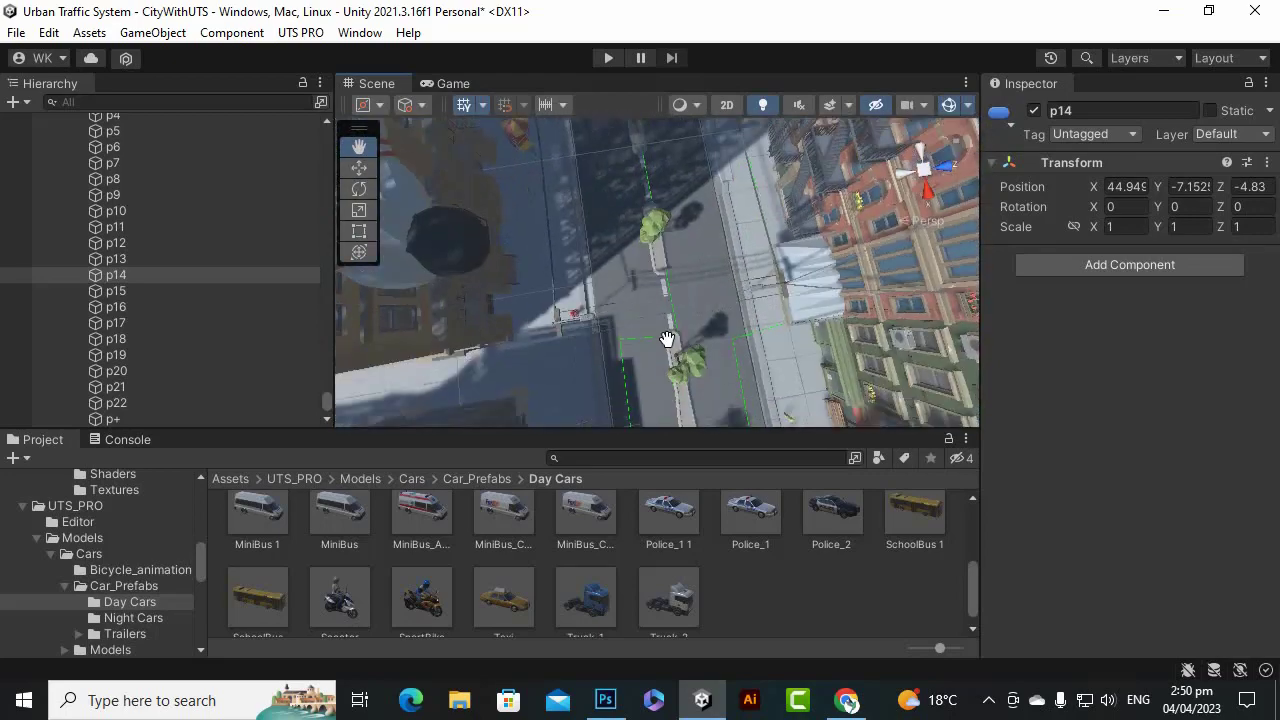
{"action": "scroll", "coordinate": [659, 330], "scroll_direction": "up", "scroll_amount": 5}
{"action": "scroll", "coordinate": [657, 331], "scroll_direction": "down", "scroll_amount": 3}
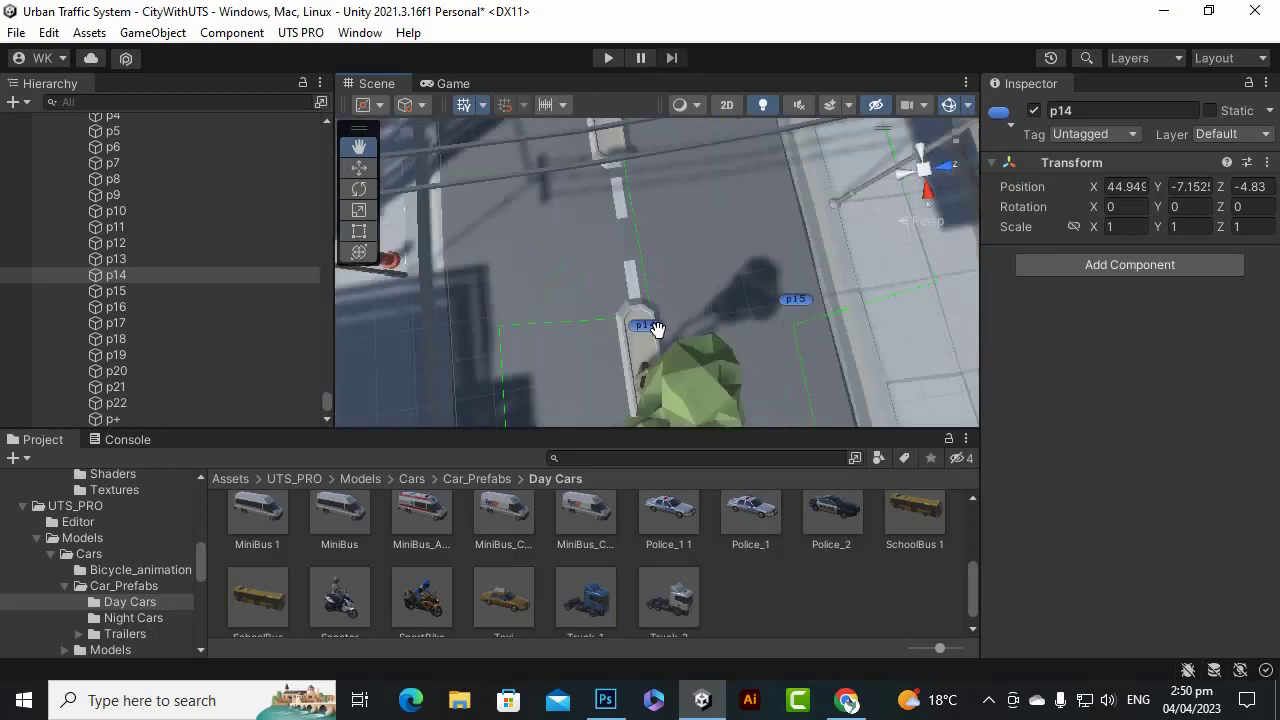
{"action": "left_click_drag", "start_coordinate": [826, 400], "coordinate": [637, 315]}
{"action": "scroll", "coordinate": [637, 314], "scroll_direction": "down", "scroll_amount": 4}
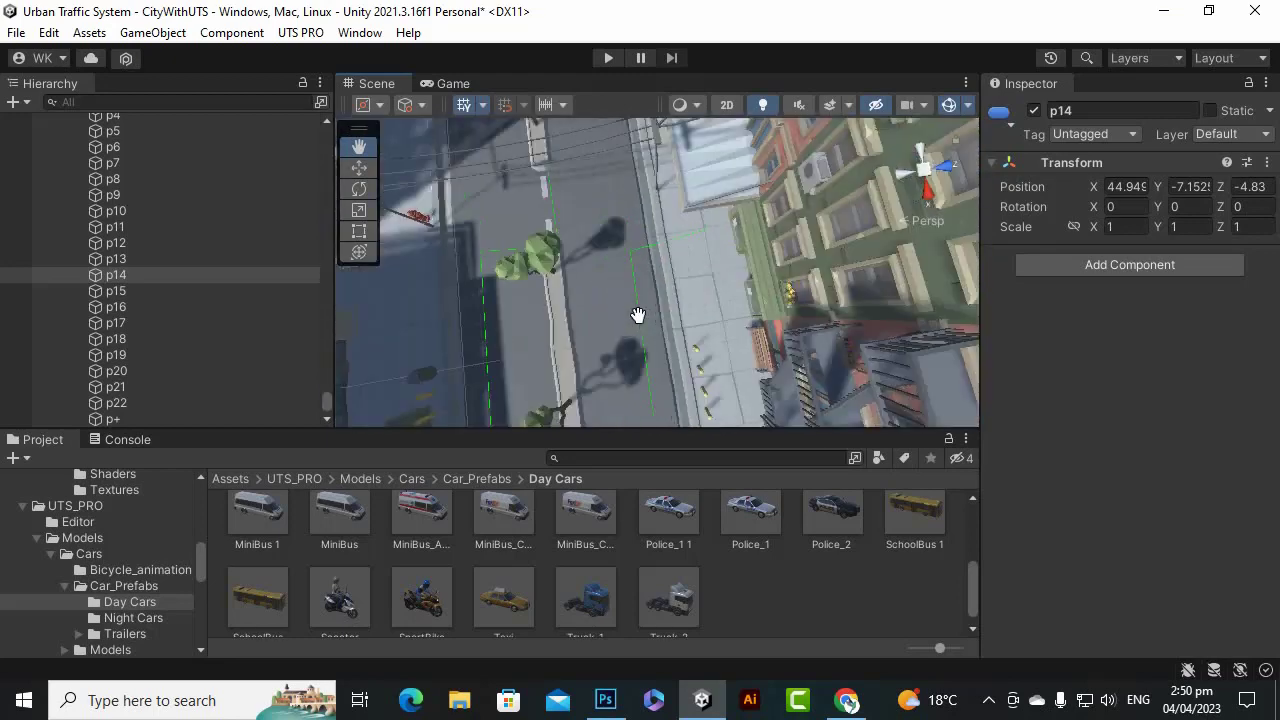
{"action": "scroll", "coordinate": [636, 310], "scroll_direction": "up", "scroll_amount": 4}
{"action": "scroll", "coordinate": [637, 306], "scroll_direction": "down", "scroll_amount": 6}
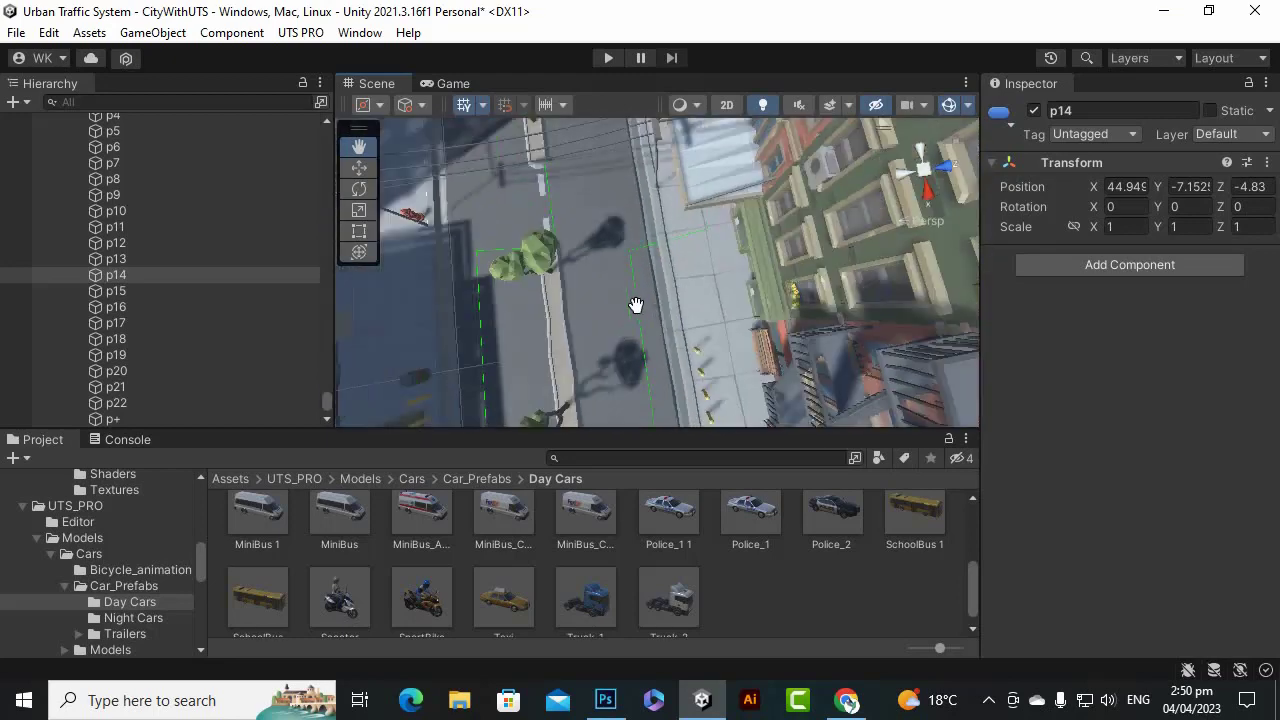
{"action": "scroll", "coordinate": [652, 343], "scroll_direction": "up", "scroll_amount": 2}
{"action": "scroll", "coordinate": [652, 343], "scroll_direction": "down", "scroll_amount": 6}
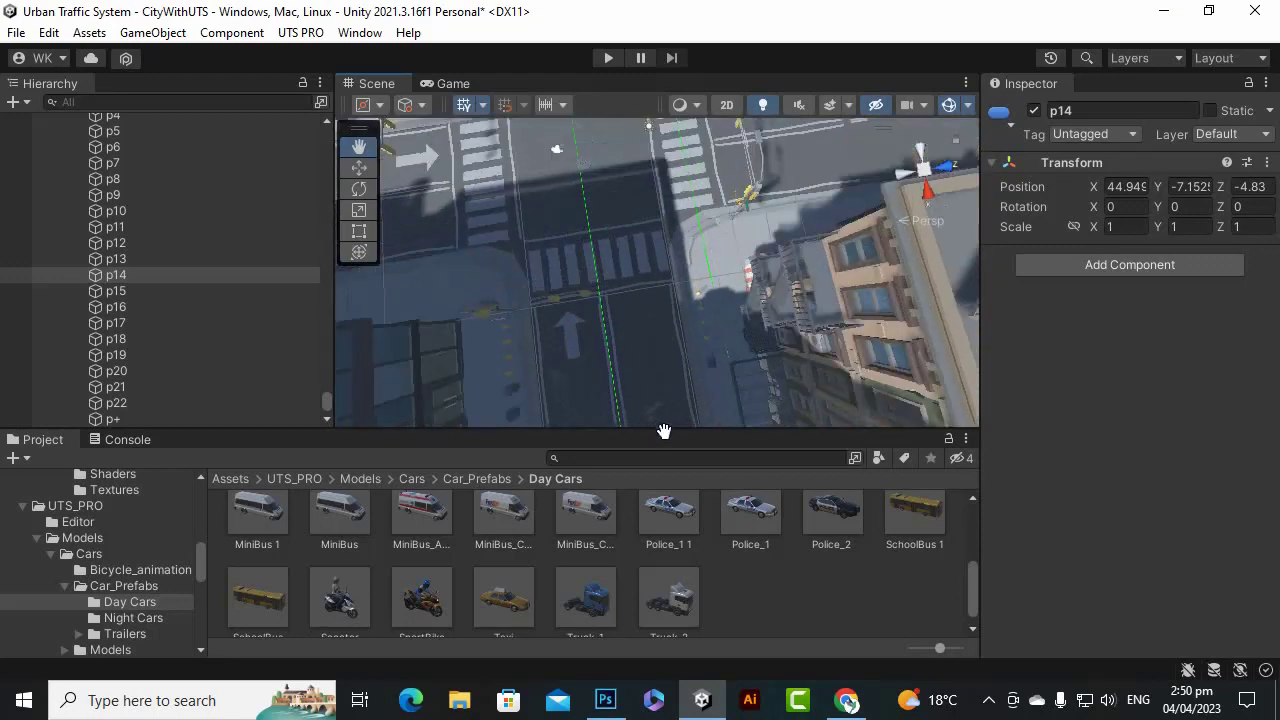
{"action": "left_click_drag", "start_coordinate": [681, 478], "coordinate": [655, 395]}
{"action": "scroll", "coordinate": [607, 300], "scroll_direction": "up", "scroll_amount": 4}
{"action": "left_click_drag", "start_coordinate": [606, 298], "coordinate": [620, 267]}
{"action": "scroll", "coordinate": [620, 267], "scroll_direction": "down", "scroll_amount": 5}
{"action": "left_click_drag", "start_coordinate": [694, 323], "coordinate": [676, 246]}
{"action": "scroll", "coordinate": [676, 246], "scroll_direction": "up", "scroll_amount": 3}
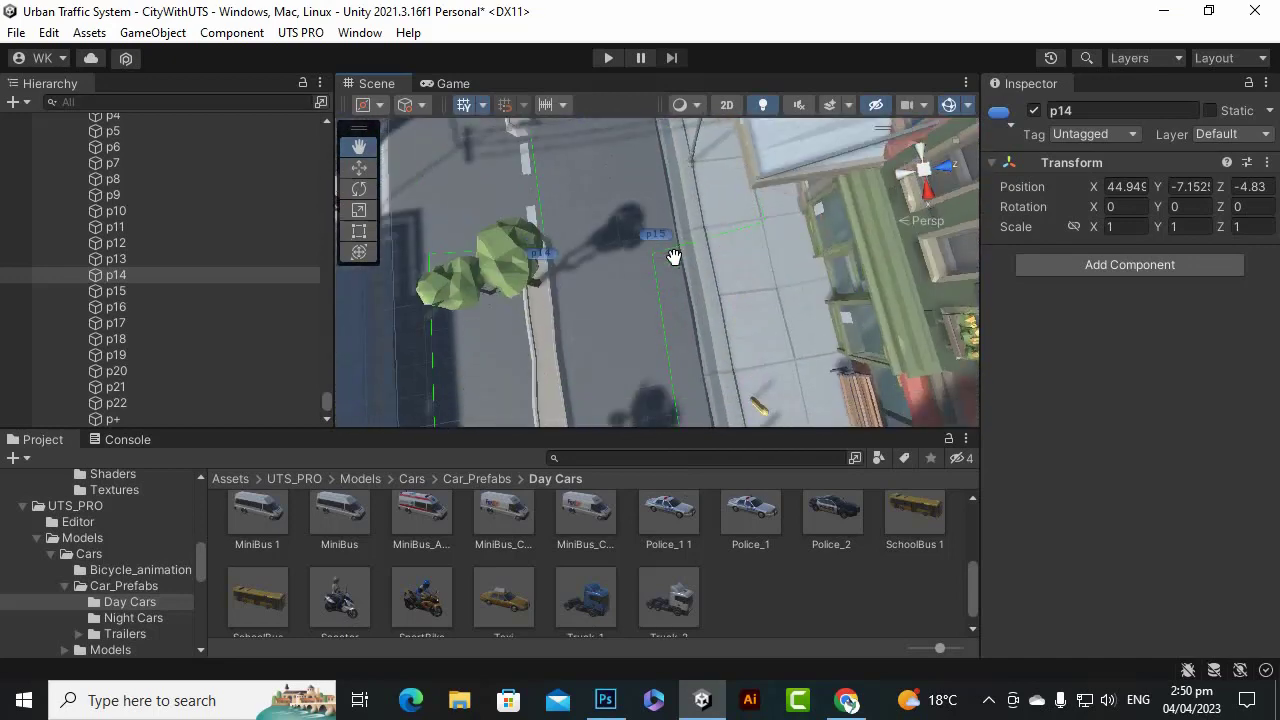
{"action": "scroll", "coordinate": [653, 263], "scroll_direction": "down", "scroll_amount": 2}
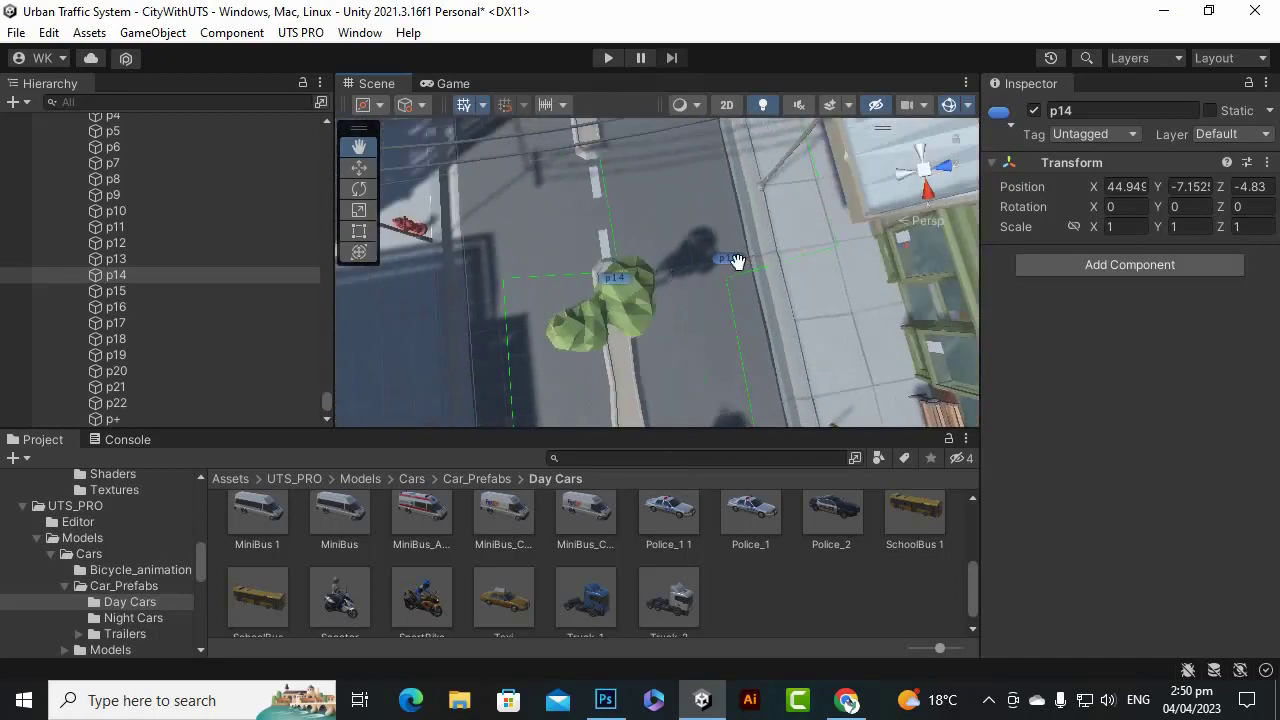
{"action": "key", "text": "w"}
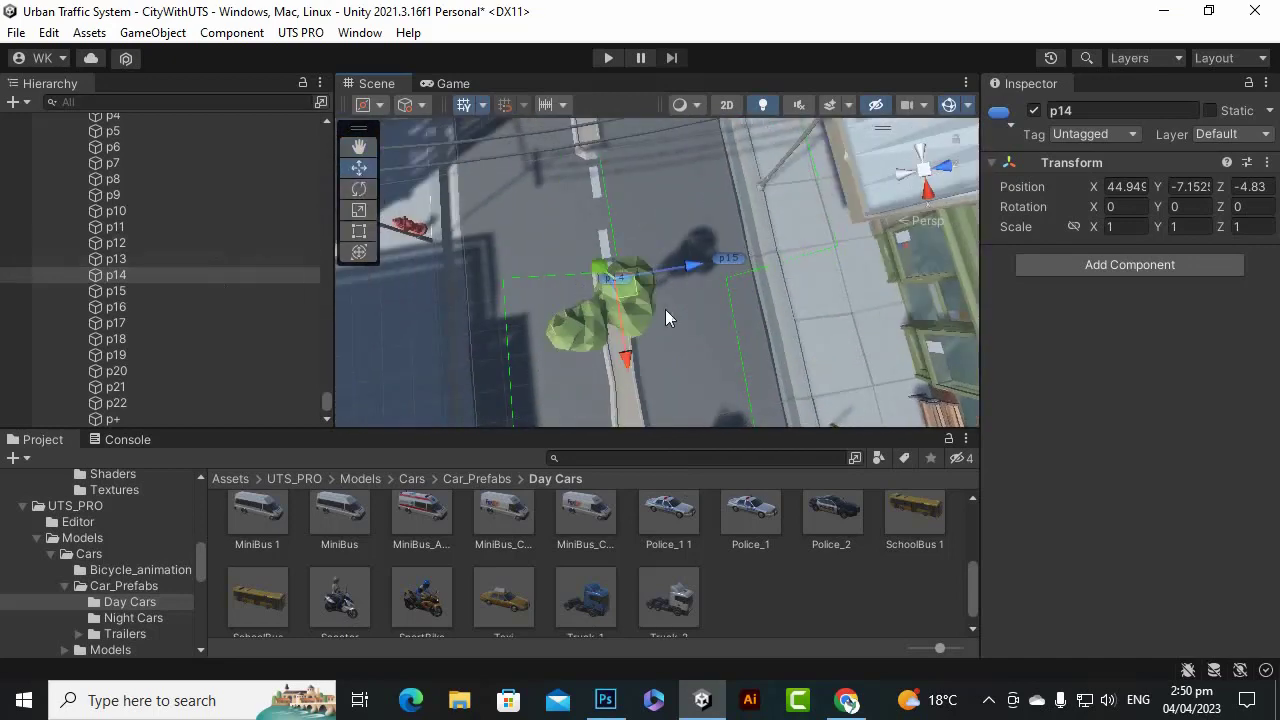
{"action": "left_click_drag", "start_coordinate": [622, 341], "coordinate": [626, 385]}
{"action": "scroll", "coordinate": [739, 254], "scroll_direction": "down", "scroll_amount": 5}
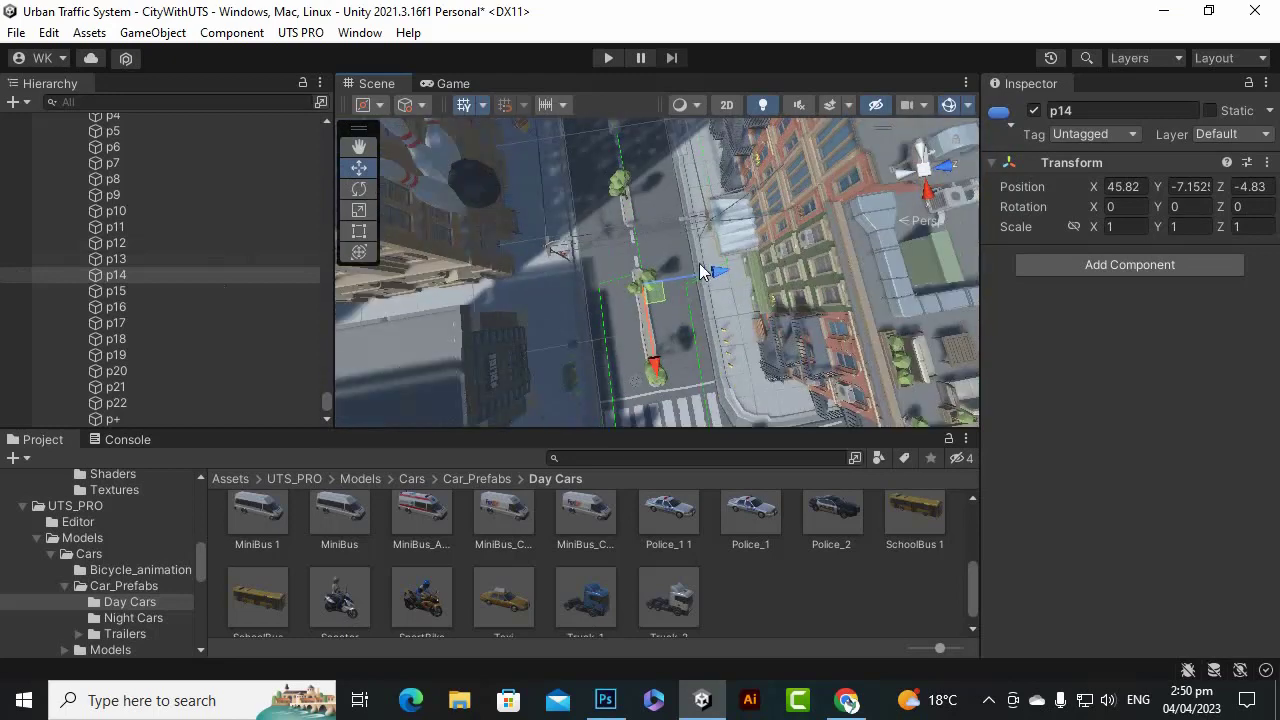
{"action": "scroll", "coordinate": [701, 286], "scroll_direction": "up", "scroll_amount": 5}
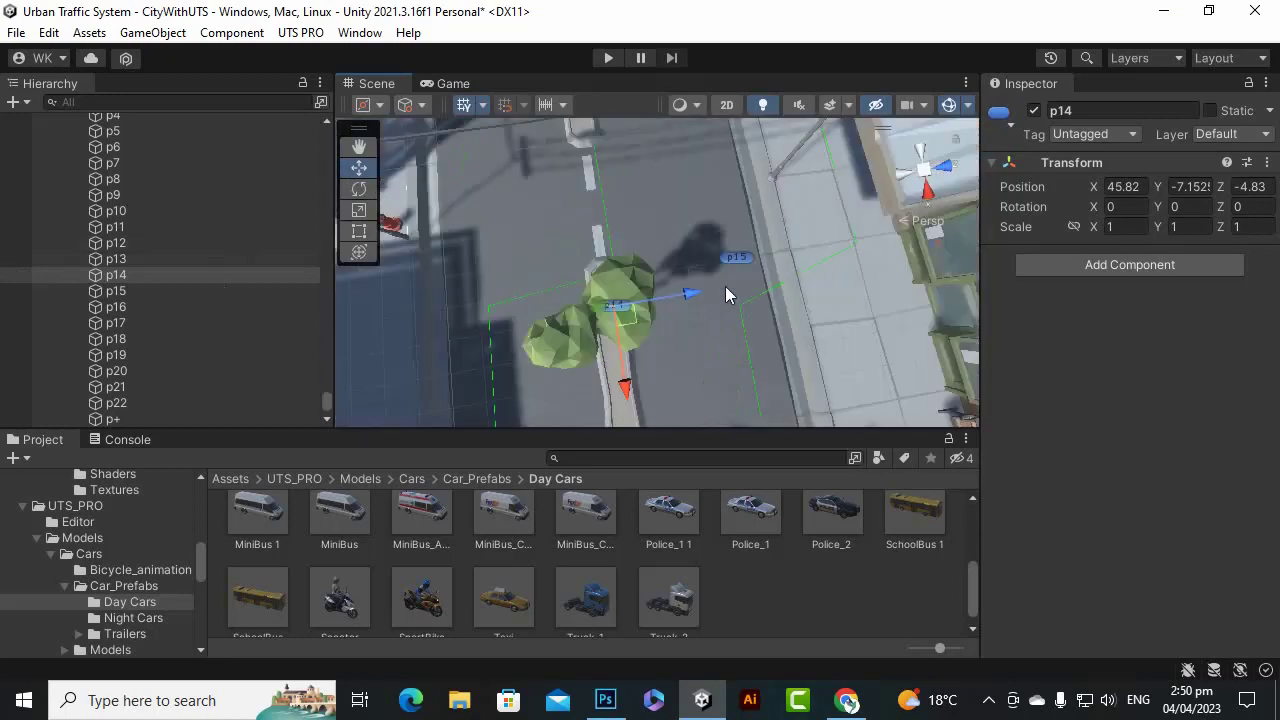
Move p15 onto the road median at X 41.33, Z -4.89.
{"action": "left_click", "coordinate": [742, 259]}
{"action": "left_click_drag", "start_coordinate": [757, 322], "coordinate": [725, 238]}
{"action": "scroll", "coordinate": [725, 238], "scroll_direction": "down", "scroll_amount": 3}
{"action": "left_click_drag", "start_coordinate": [768, 192], "coordinate": [696, 189]}
{"action": "scroll", "coordinate": [645, 283], "scroll_direction": "down", "scroll_amount": 3}
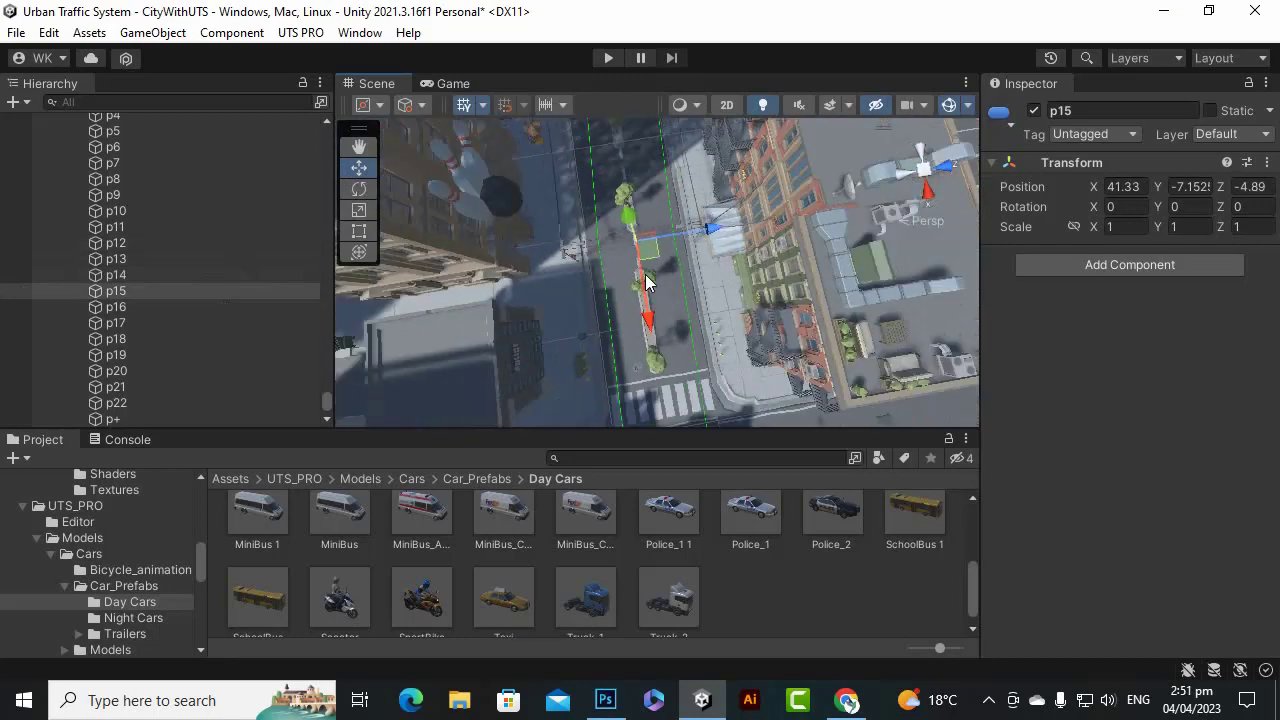
{"action": "left_click", "coordinate": [359, 148]}
{"action": "left_click_drag", "start_coordinate": [580, 150], "coordinate": [637, 260]}
{"action": "mouse_move", "coordinate": [637, 190]}
{"action": "left_mouse_down"}
{"action": "mouse_move", "coordinate": [640, 269]}
{"action": "mouse_move", "coordinate": [635, 212]}
{"action": "left_mouse_up"}
{"action": "scroll", "coordinate": [628, 220], "scroll_direction": "up", "scroll_amount": 5}
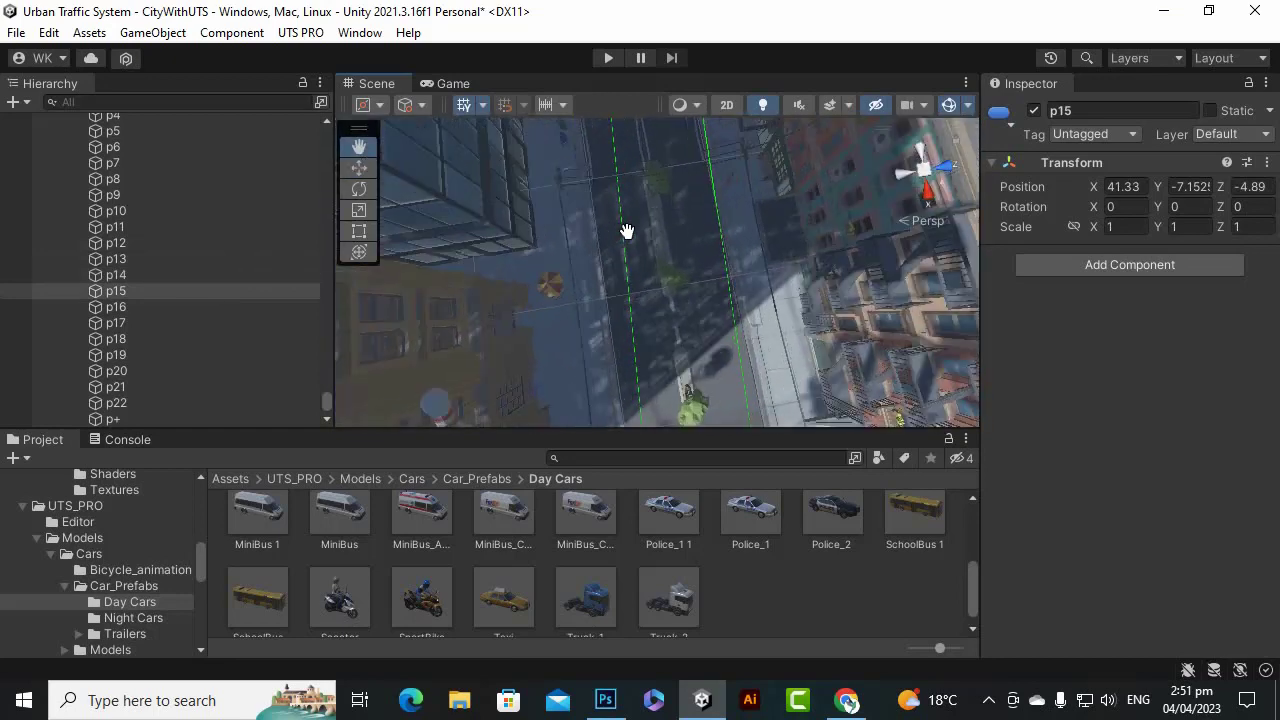
{"action": "scroll", "coordinate": [633, 248], "scroll_direction": "up", "scroll_amount": 5}
{"action": "mouse_move", "coordinate": [634, 251]}
{"action": "left_mouse_down"}
{"action": "mouse_move", "coordinate": [623, 208]}
{"action": "mouse_move", "coordinate": [629, 251]}
{"action": "left_mouse_up"}
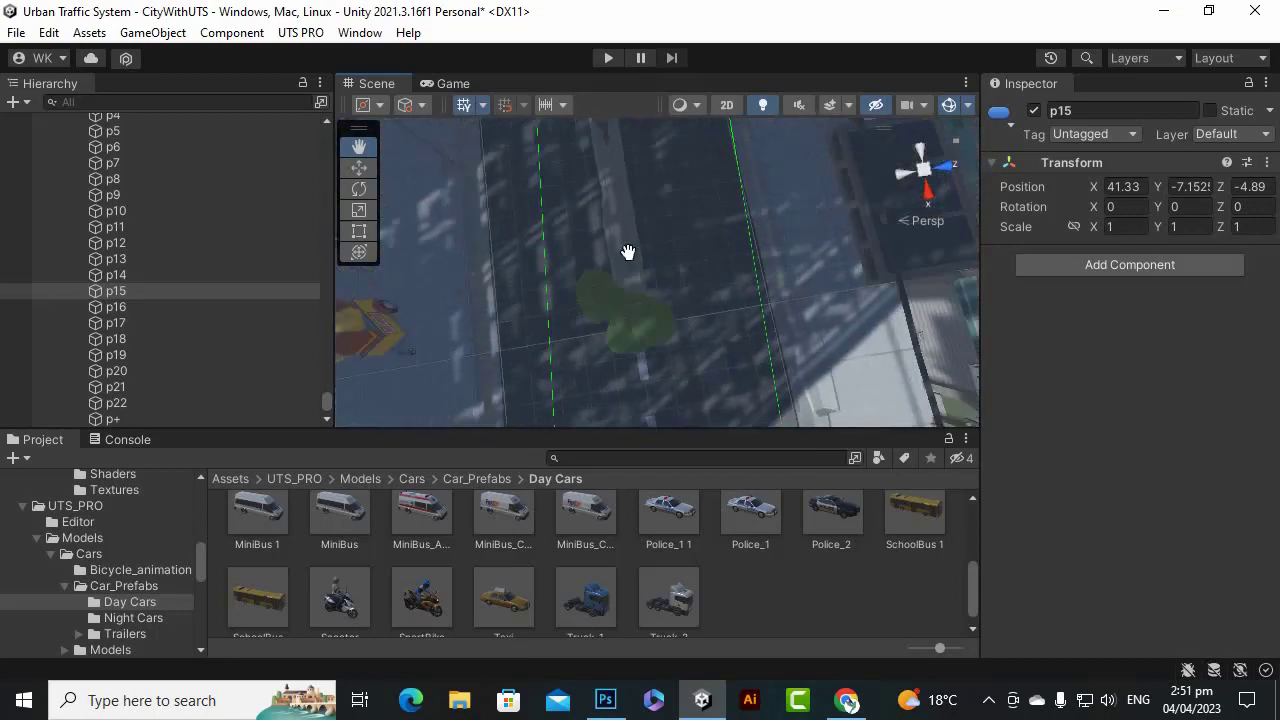
{"action": "scroll", "coordinate": [634, 251], "scroll_direction": "up", "scroll_amount": 5}
{"action": "scroll", "coordinate": [635, 248], "scroll_direction": "down", "scroll_amount": 5}
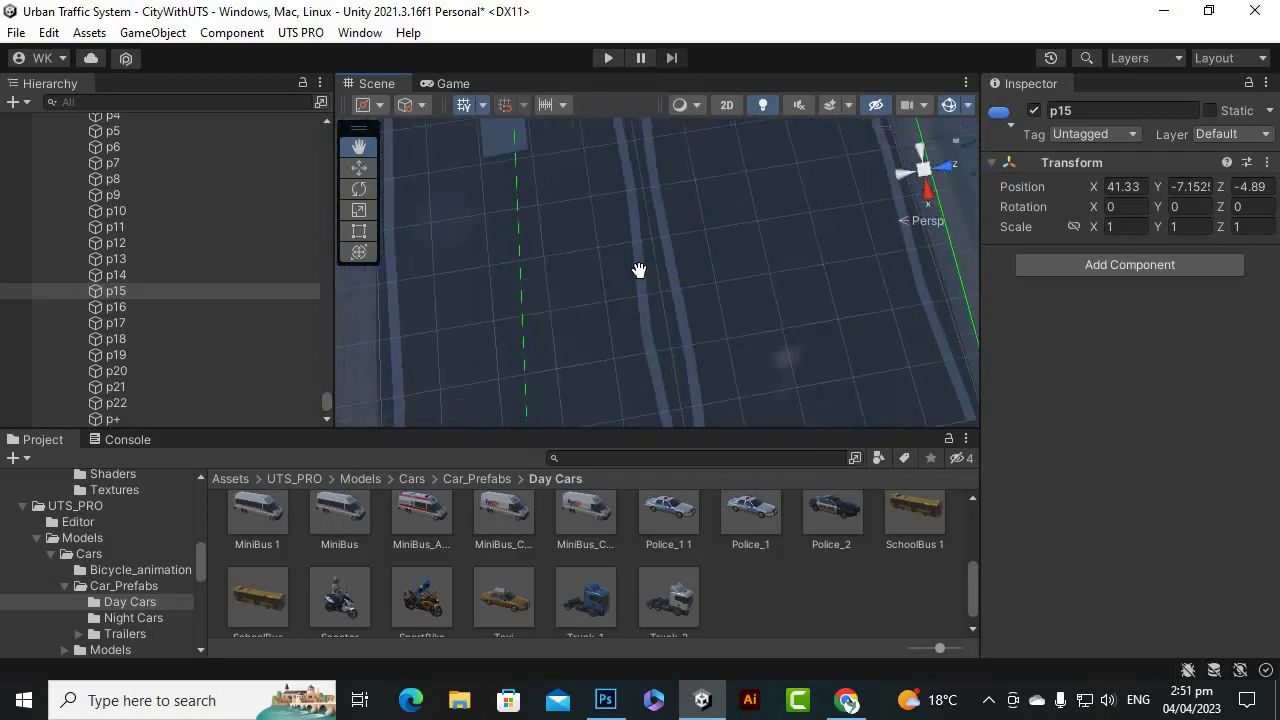
{"action": "left_click_drag", "start_coordinate": [637, 256], "coordinate": [657, 320]}
{"action": "left_click", "coordinate": [988, 700]}
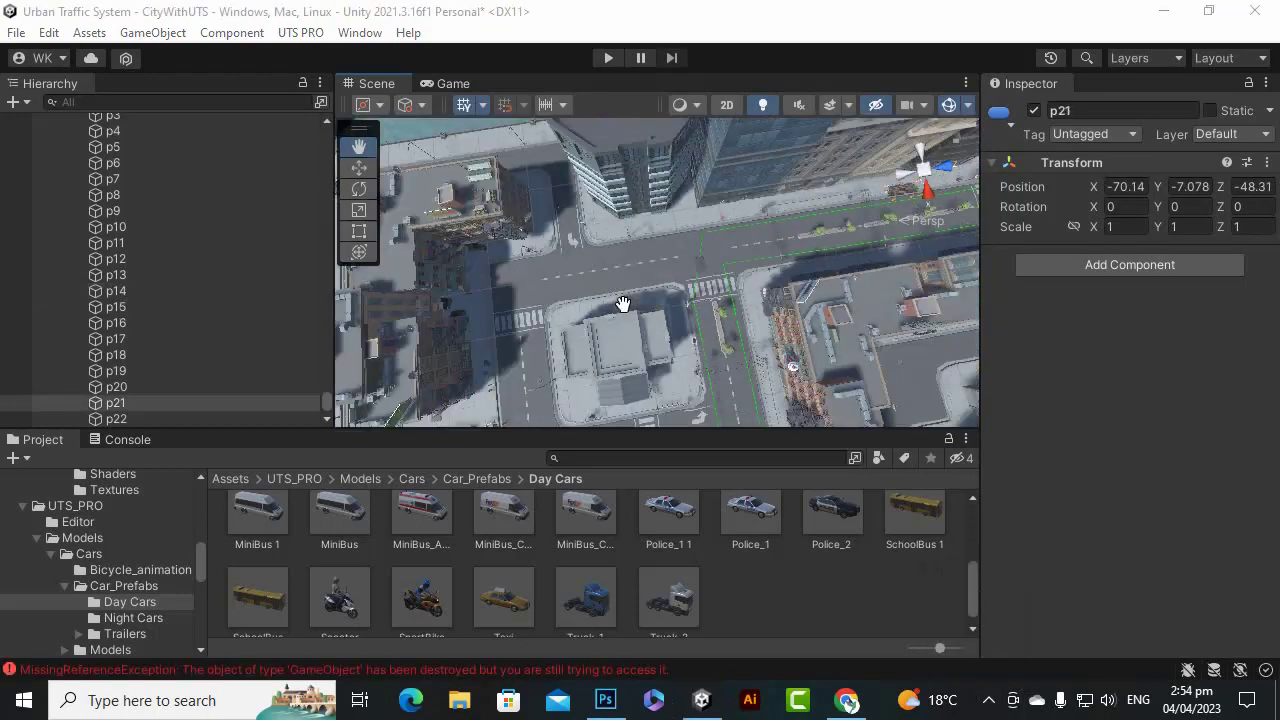
Show Path1's Car Walk Path settings: five car prefabs, two ways, spacing 7.9, looping, Forward.
{"action": "scroll", "coordinate": [622, 303], "scroll_direction": "down", "scroll_amount": 5}
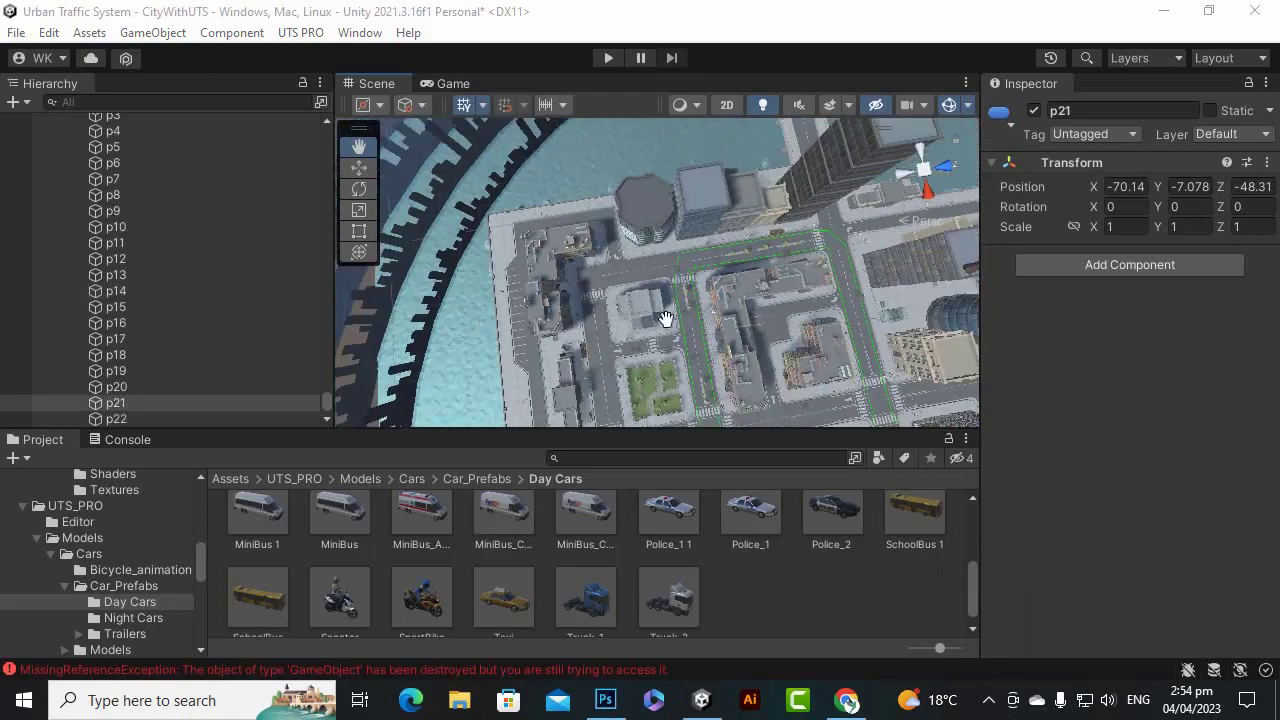
{"action": "left_click_drag", "start_coordinate": [715, 330], "coordinate": [604, 326]}
{"action": "scroll", "coordinate": [223, 295], "scroll_direction": "up", "scroll_amount": 8}
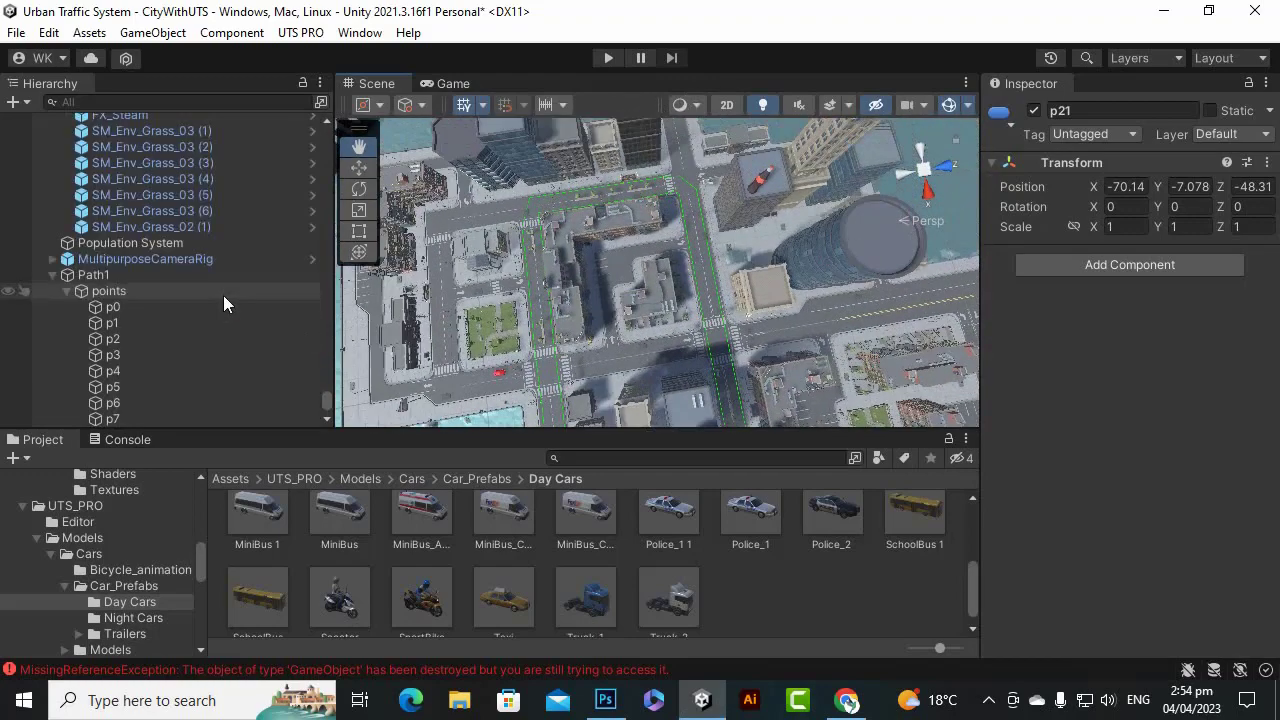
{"action": "left_click", "coordinate": [124, 397]}
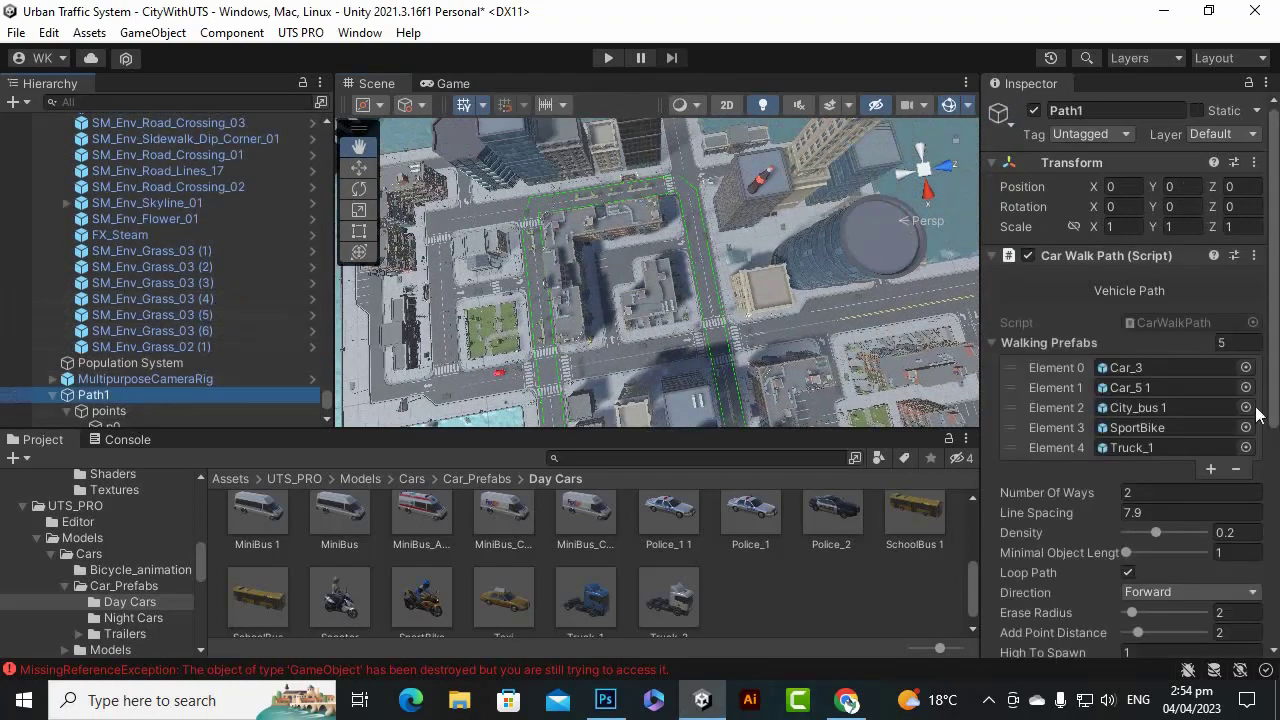
{"action": "scroll", "coordinate": [1240, 412], "scroll_direction": "down", "scroll_amount": 5}
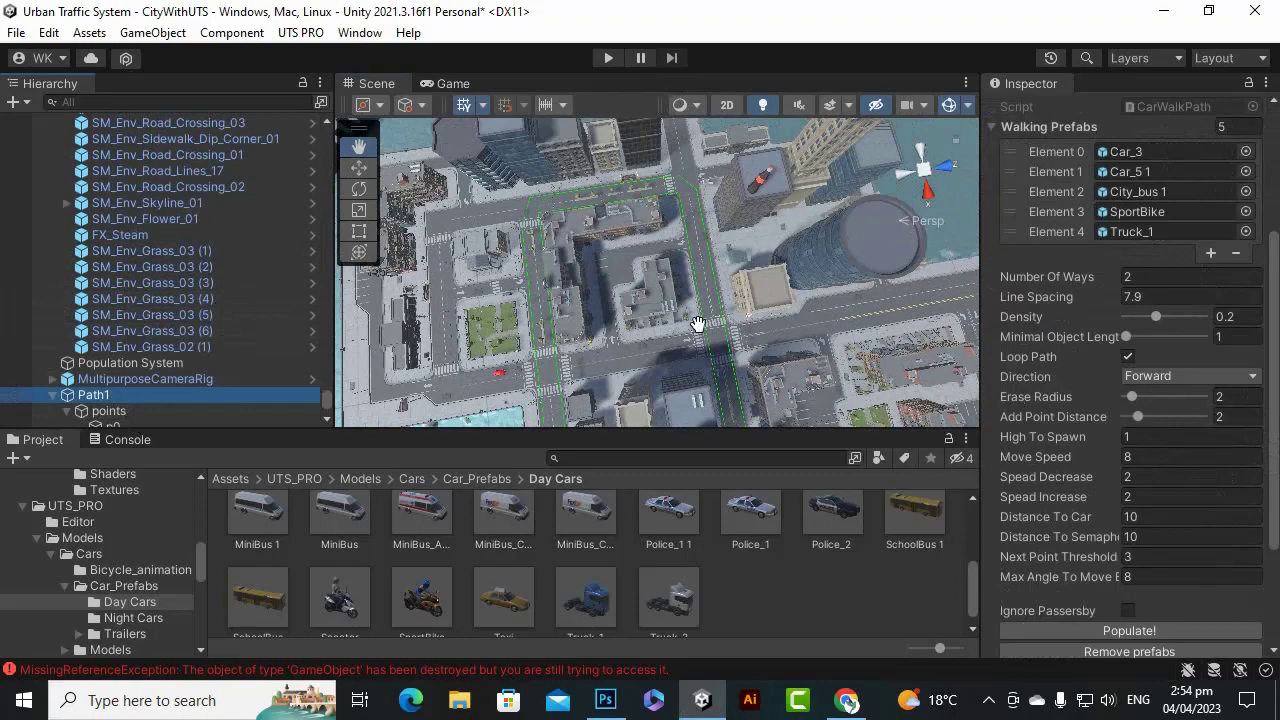
{"action": "scroll", "coordinate": [700, 330], "scroll_direction": "up", "scroll_amount": 10}
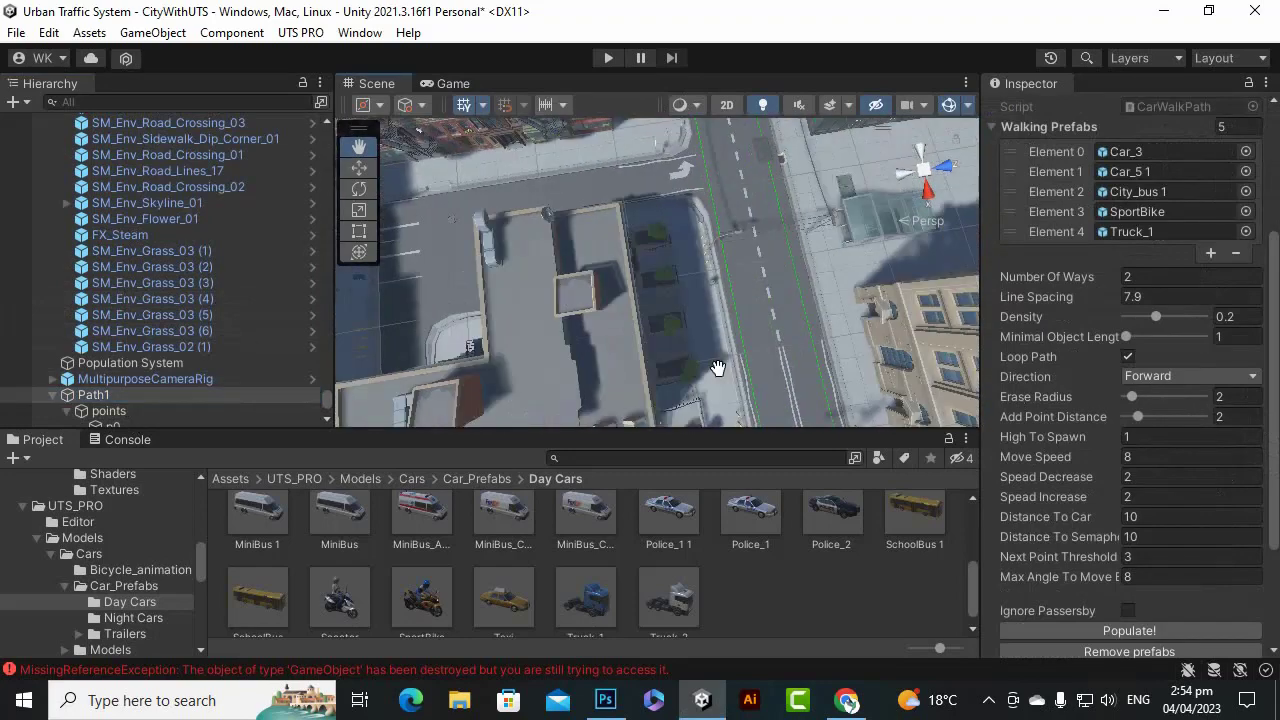
{"action": "middle_click_drag", "start_coordinate": [718, 369], "coordinate": [651, 325]}
{"action": "scroll", "coordinate": [687, 317], "scroll_direction": "up", "scroll_amount": 4}
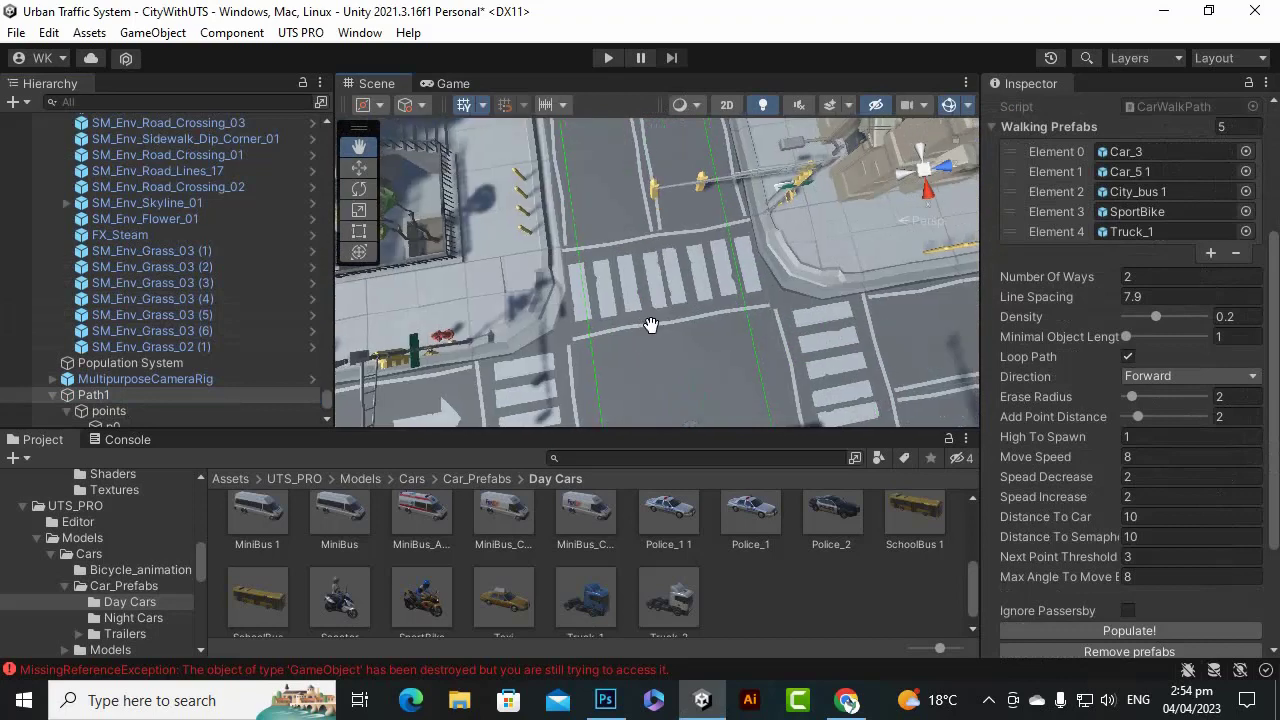
Try the Backward, Hug Left, Hug Right, Weave Left and Weave Right direction options.
{"action": "left_click", "coordinate": [1192, 375]}
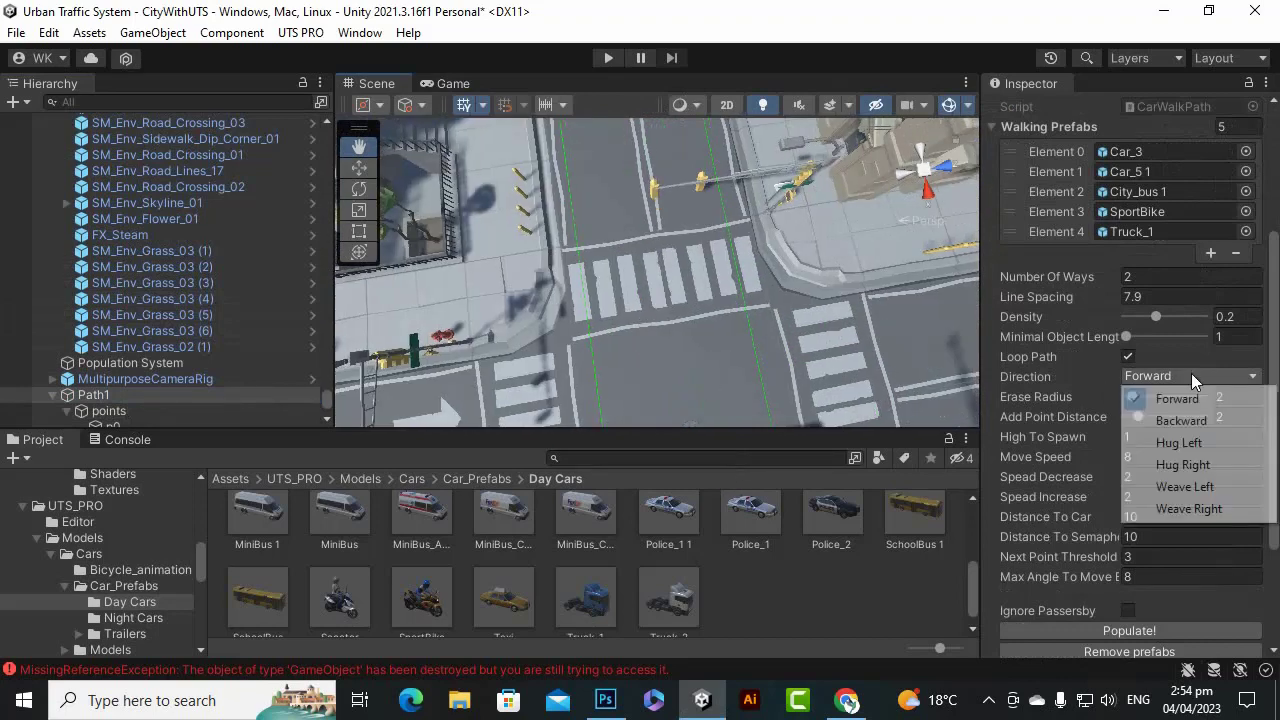
{"action": "left_click", "coordinate": [1189, 425]}
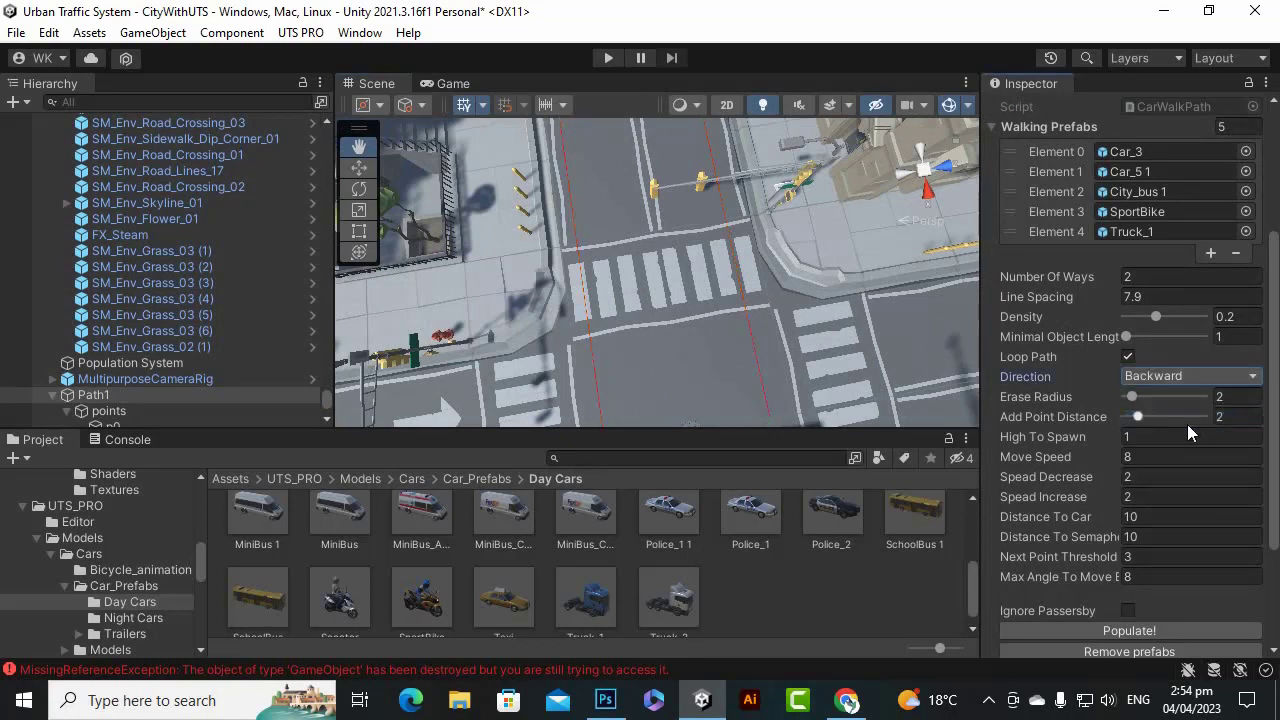
{"action": "left_click", "coordinate": [1175, 385]}
{"action": "left_click", "coordinate": [1178, 442]}
{"action": "left_click", "coordinate": [1172, 376]}
{"action": "left_click", "coordinate": [1180, 464]}
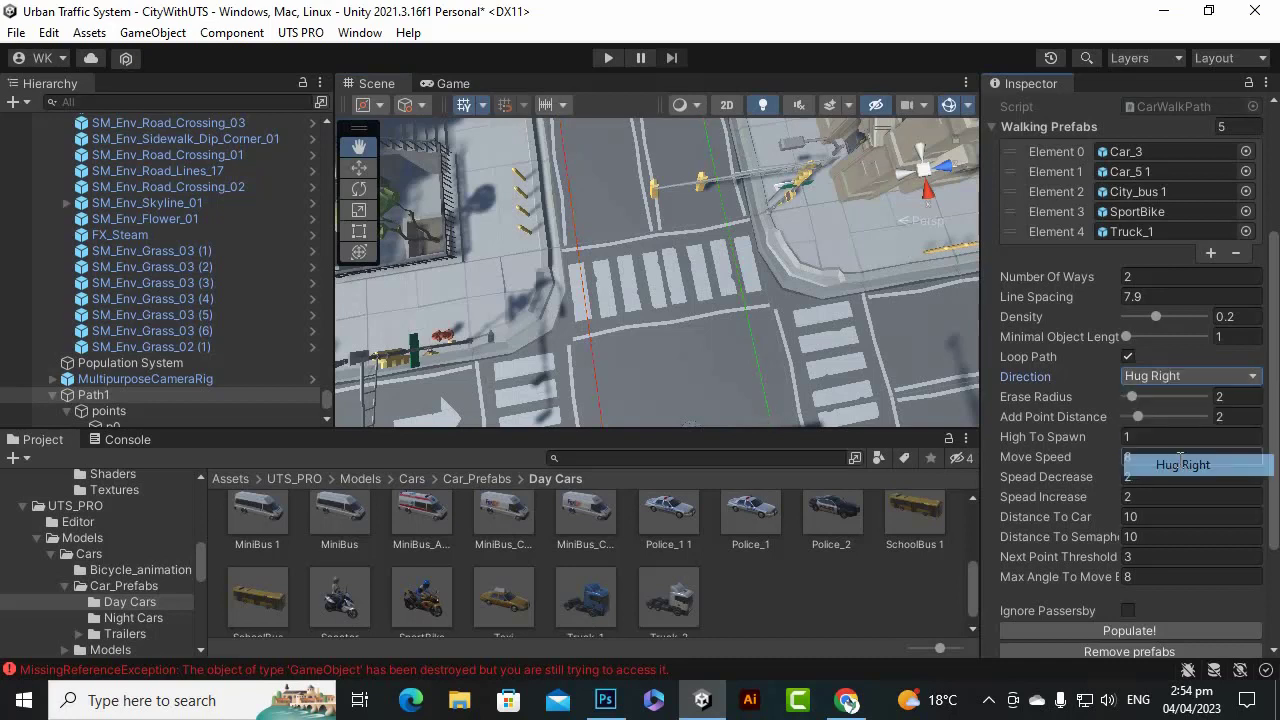
{"action": "left_click", "coordinate": [1190, 378]}
{"action": "left_click", "coordinate": [1171, 488]}
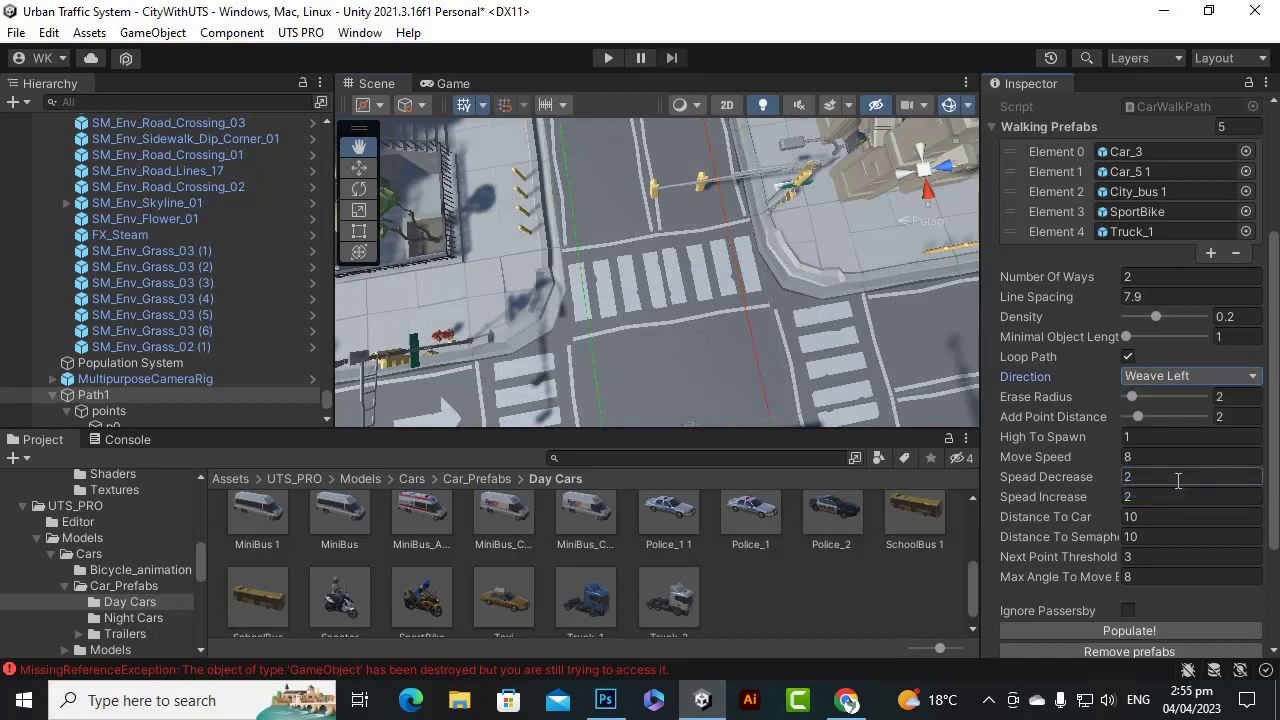
{"action": "left_click", "coordinate": [1196, 376]}
{"action": "left_click", "coordinate": [1187, 510]}
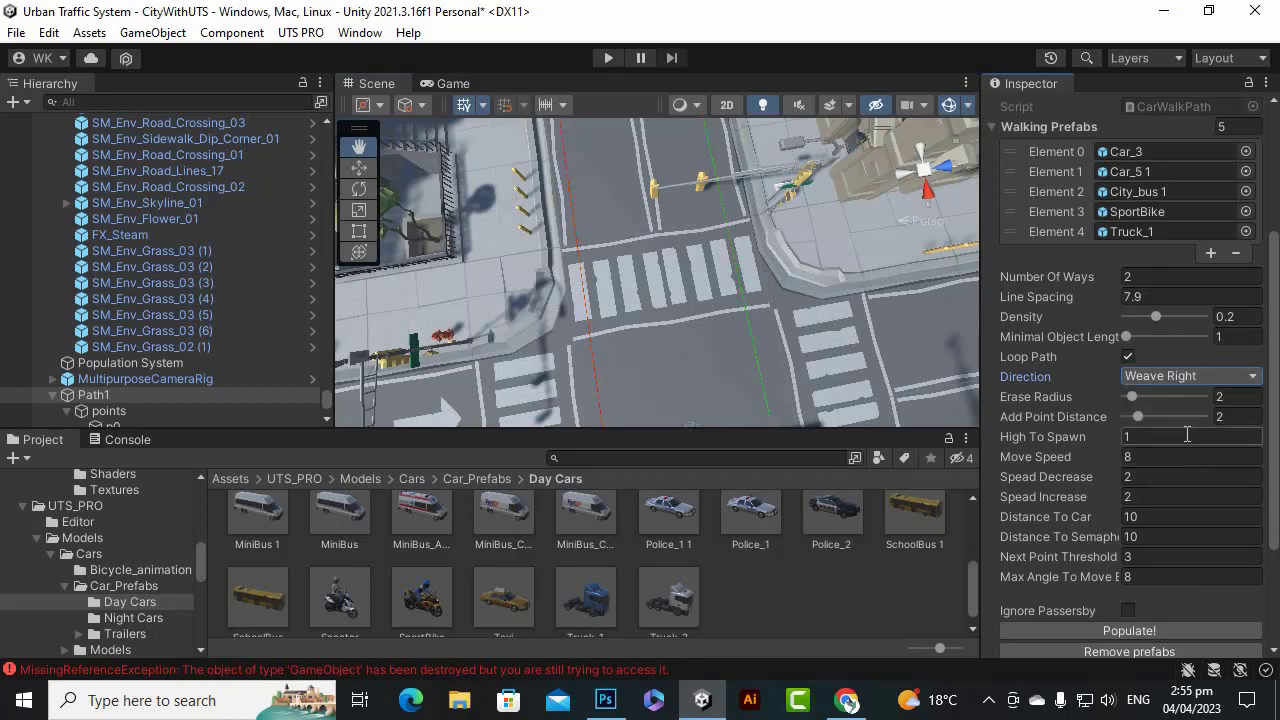
Set Path1's direction to Hug Left and its line spacing to 7.5.
{"action": "left_click", "coordinate": [1180, 376]}
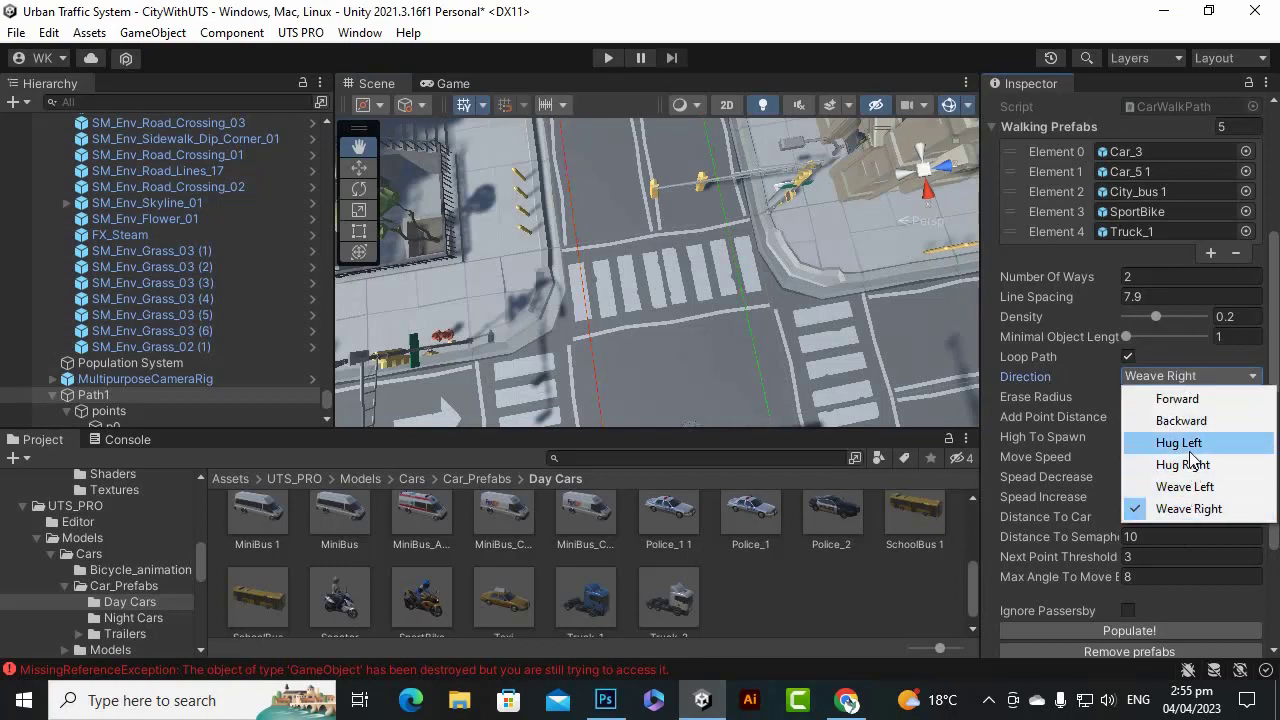
{"action": "left_click", "coordinate": [1182, 443]}
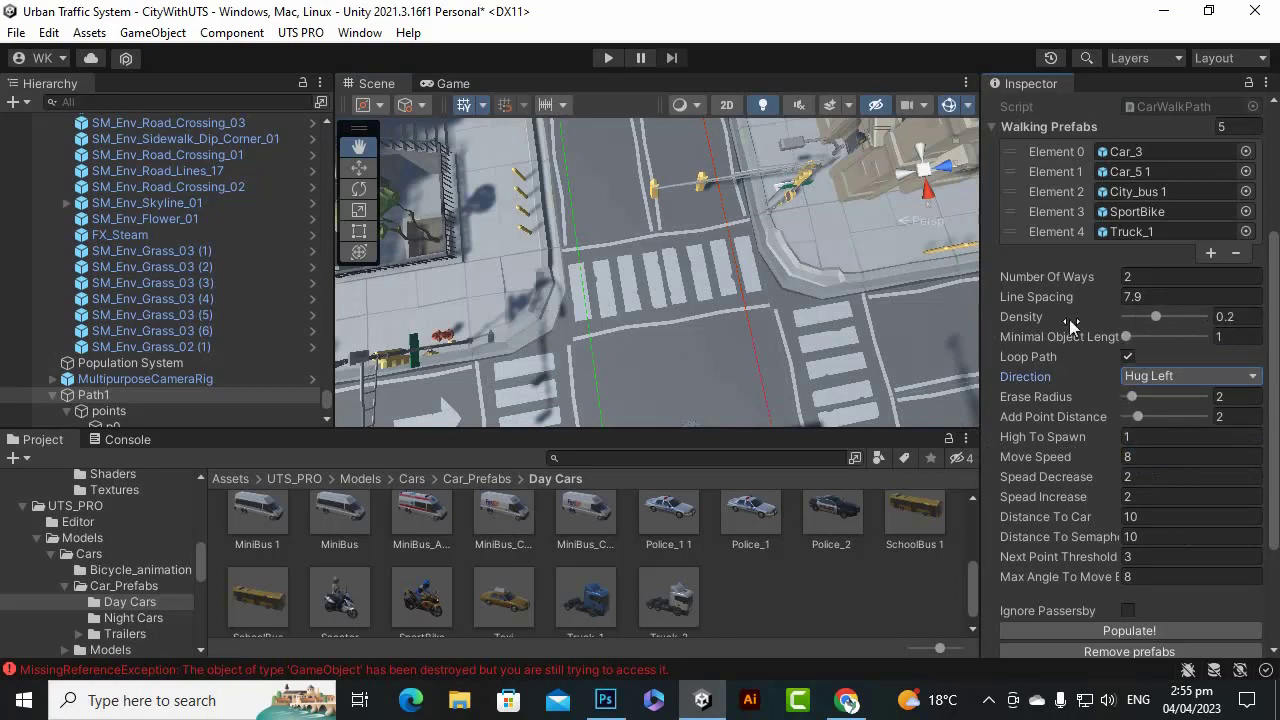
{"action": "left_click", "coordinate": [1140, 298]}
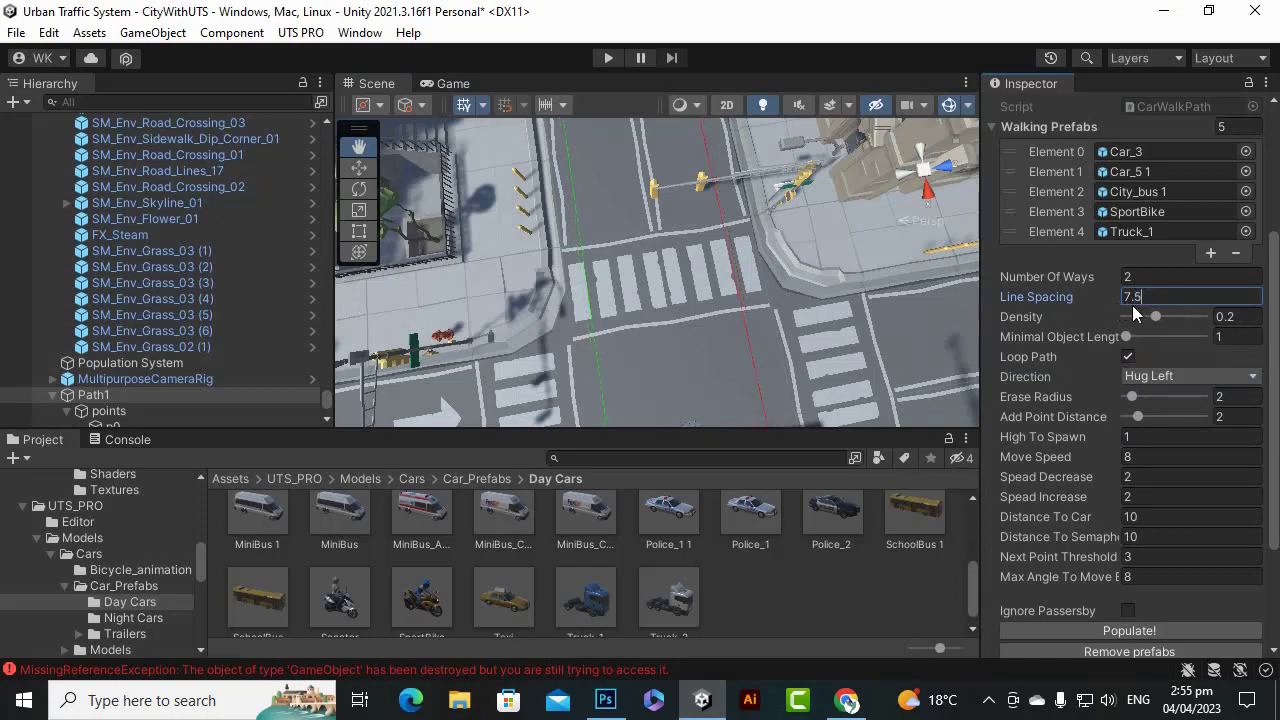
{"action": "scroll", "coordinate": [652, 287], "scroll_direction": "down", "scroll_amount": 3}
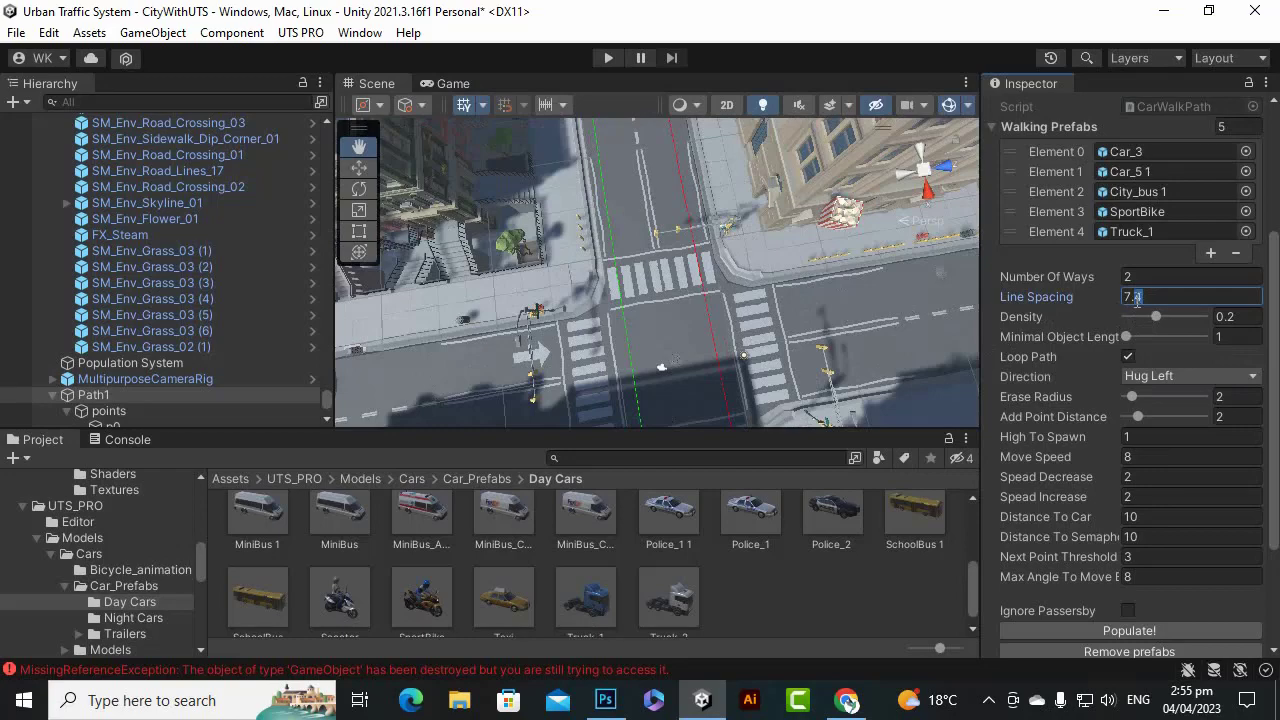
Pan and zoom along Path1 to check its points at the waterfront, plaza and crossroads.
{"action": "scroll", "coordinate": [637, 240], "scroll_direction": "down", "scroll_amount": 10}
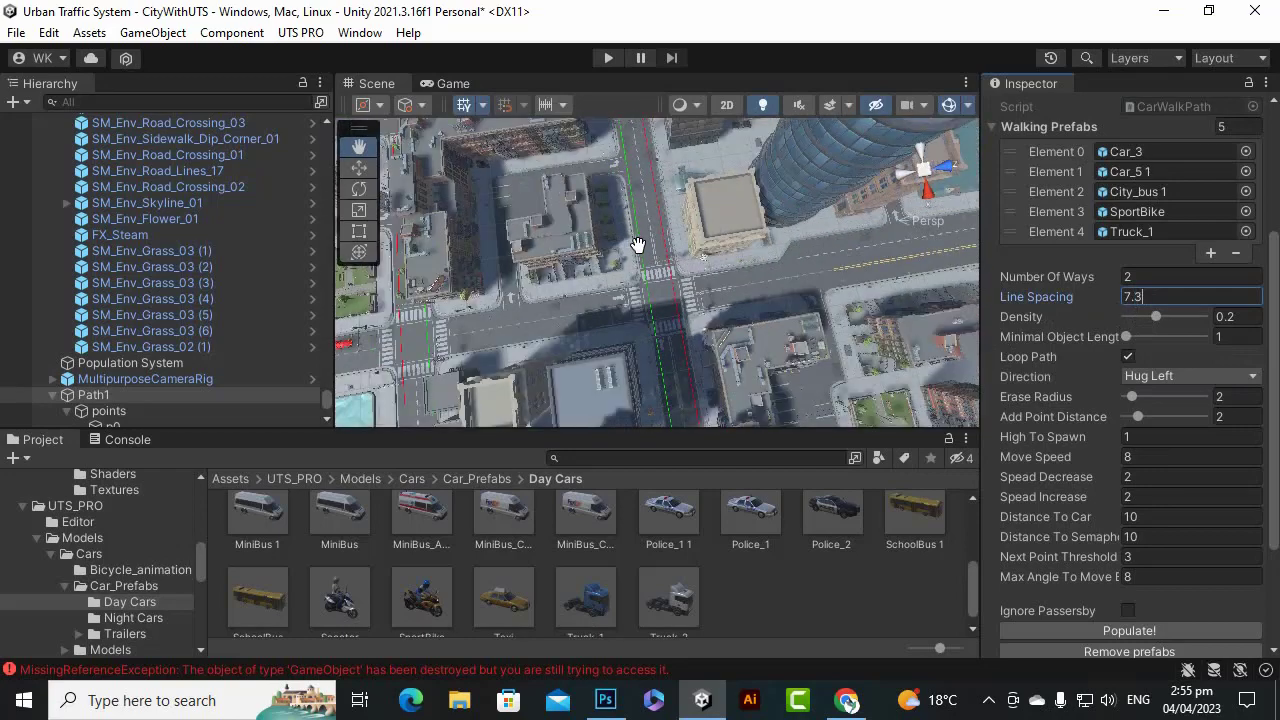
{"action": "left_click_drag", "start_coordinate": [517, 347], "coordinate": [575, 168]}
{"action": "scroll", "coordinate": [836, 178], "scroll_direction": "up", "scroll_amount": 7}
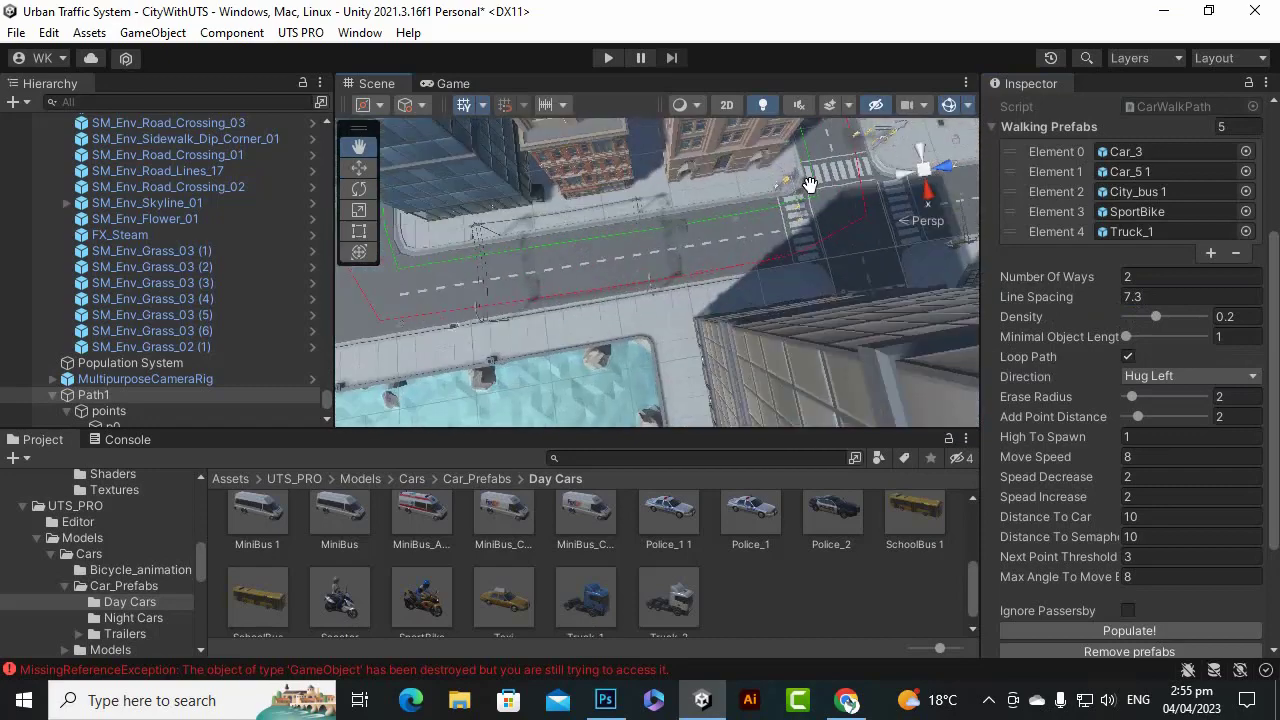
{"action": "left_click_drag", "start_coordinate": [808, 186], "coordinate": [747, 270]}
{"action": "scroll", "coordinate": [680, 325], "scroll_direction": "up", "scroll_amount": 10}
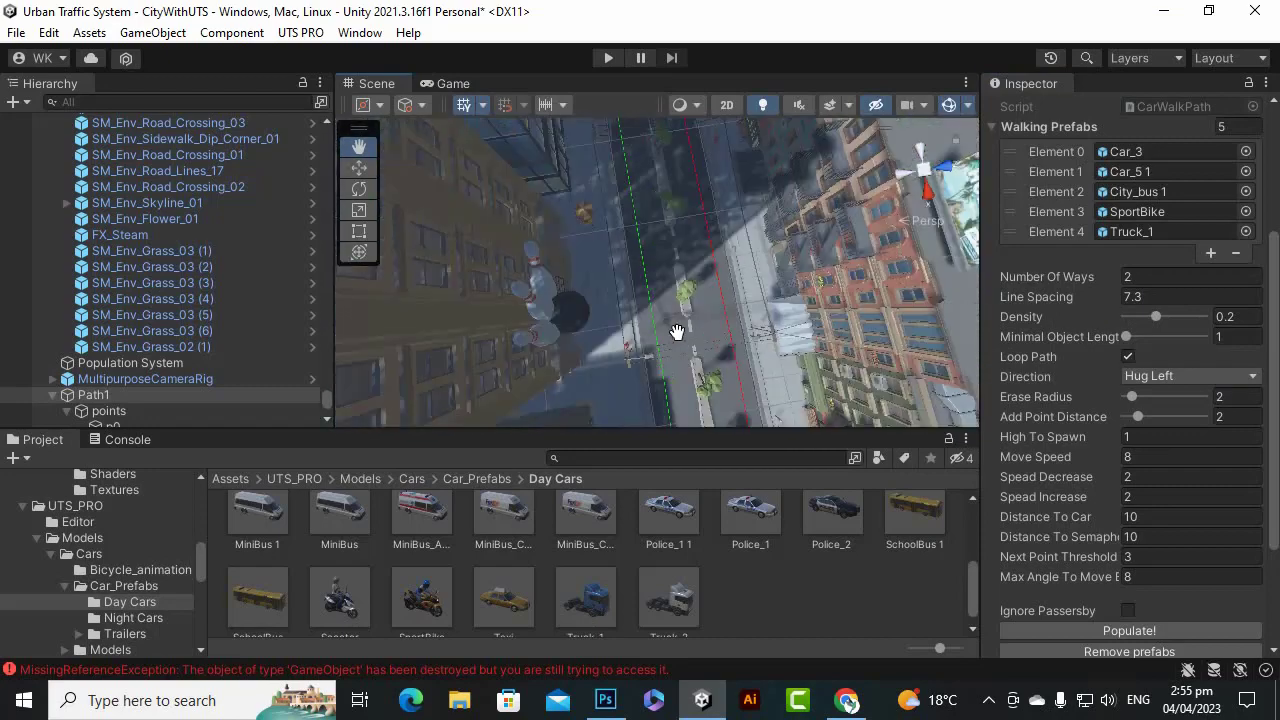
{"action": "middle_click_drag", "start_coordinate": [696, 290], "coordinate": [693, 276]}
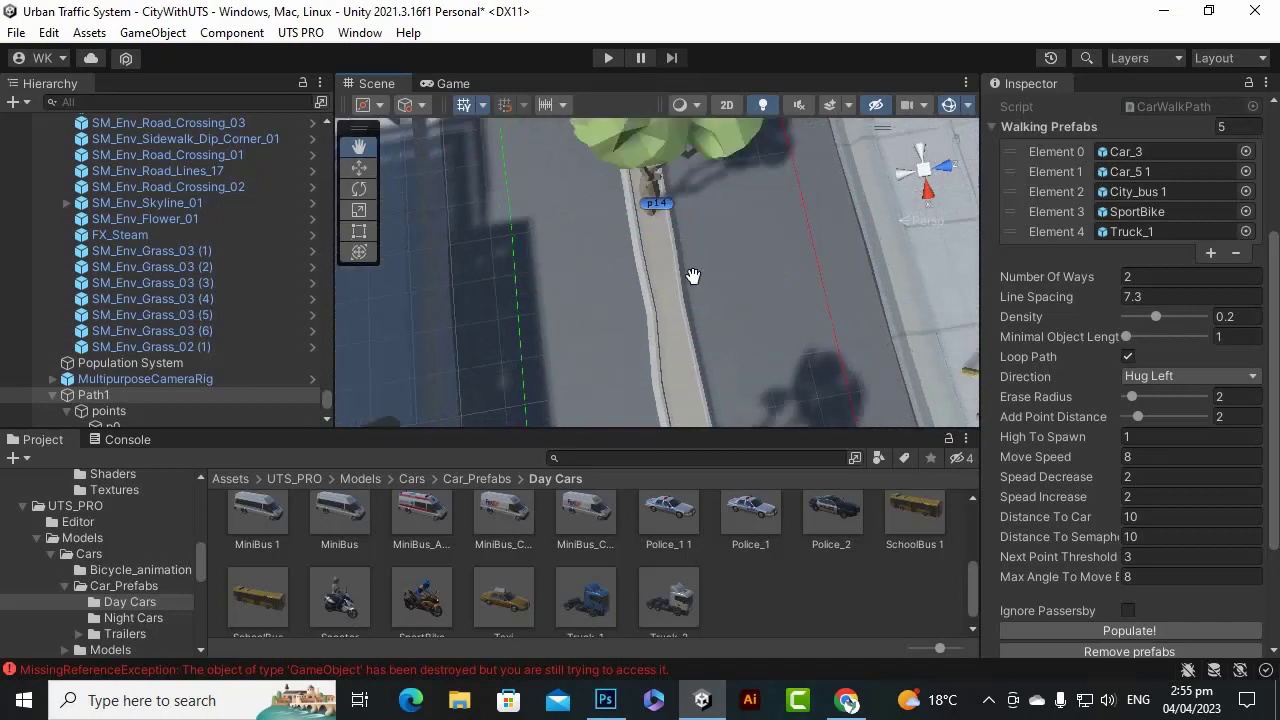
{"action": "scroll", "coordinate": [685, 315], "scroll_direction": "down", "scroll_amount": 4}
{"action": "middle_click_drag", "start_coordinate": [697, 337], "coordinate": [686, 291]}
{"action": "scroll", "coordinate": [694, 315], "scroll_direction": "down", "scroll_amount": 3}
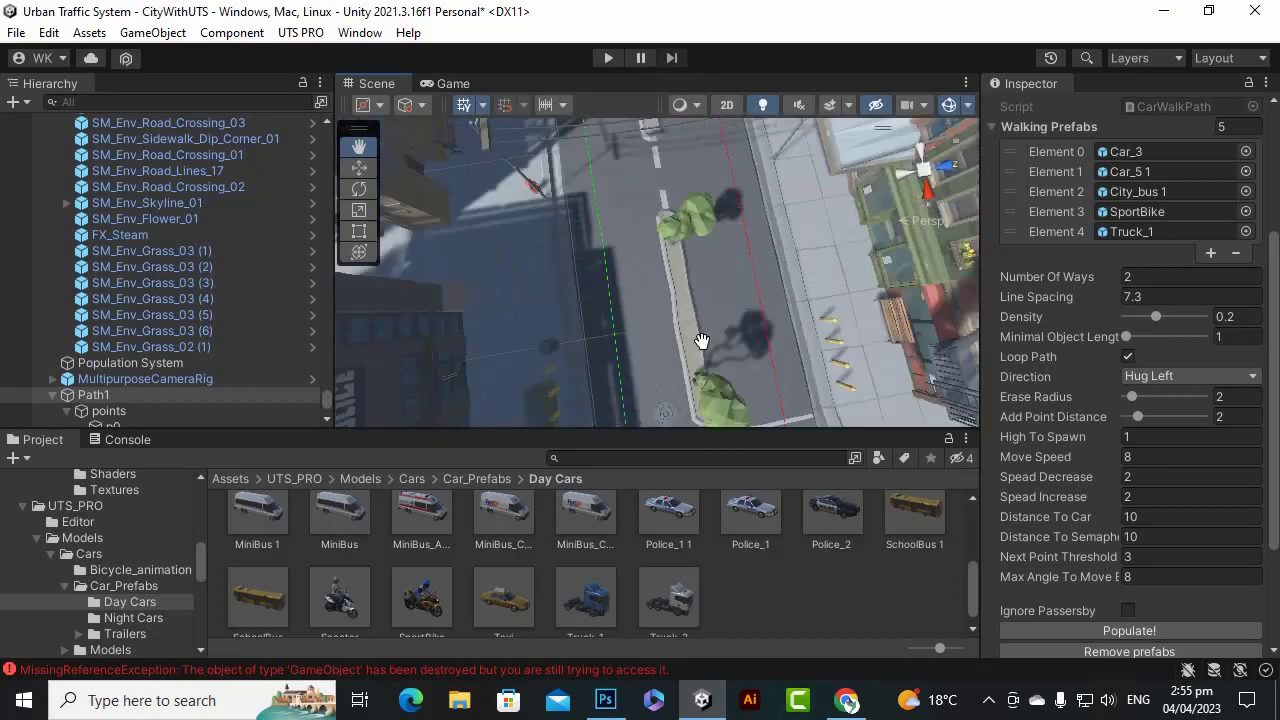
{"action": "middle_click_drag", "start_coordinate": [703, 343], "coordinate": [694, 396]}
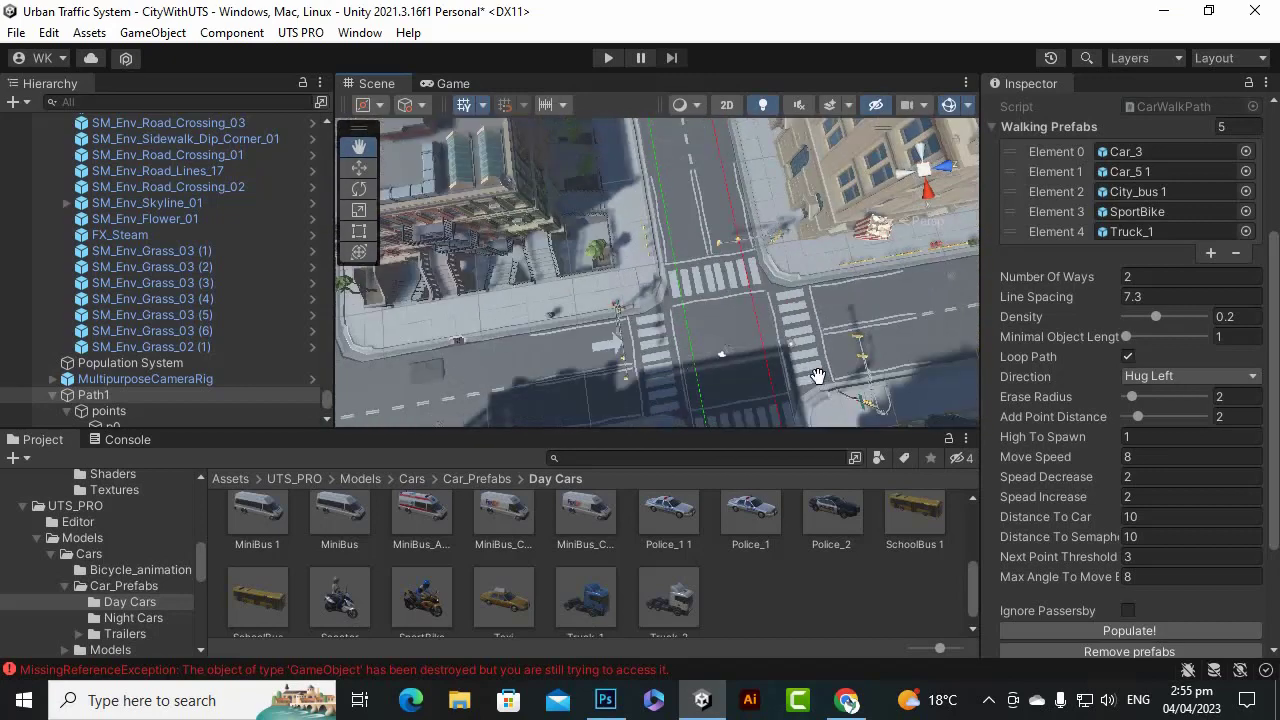
{"action": "scroll", "coordinate": [689, 362], "scroll_direction": "down", "scroll_amount": 3}
{"action": "scroll", "coordinate": [1123, 450], "scroll_direction": "down", "scroll_amount": 3}
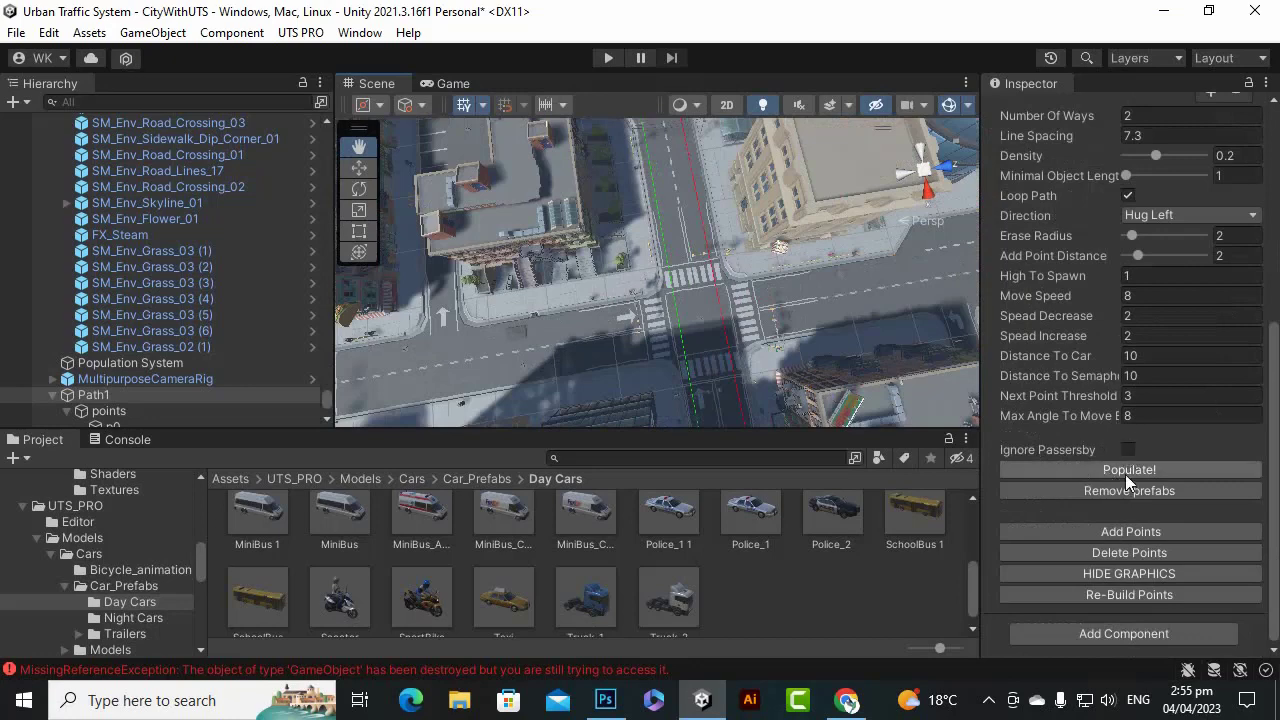
Pan and zoom across the city to inspect the spawned cars, bus and truck with trailer.
{"action": "scroll", "coordinate": [826, 347], "scroll_direction": "down", "scroll_amount": 6}
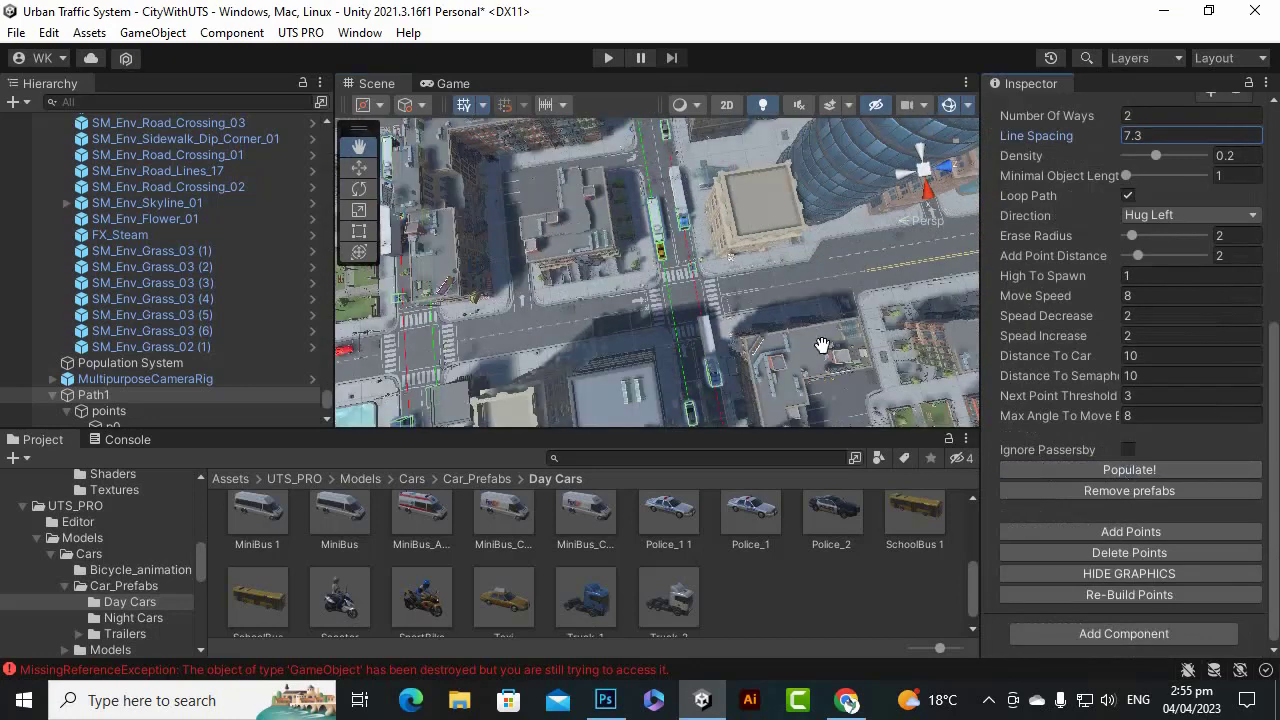
{"action": "left_click_drag", "start_coordinate": [782, 338], "coordinate": [612, 277]}
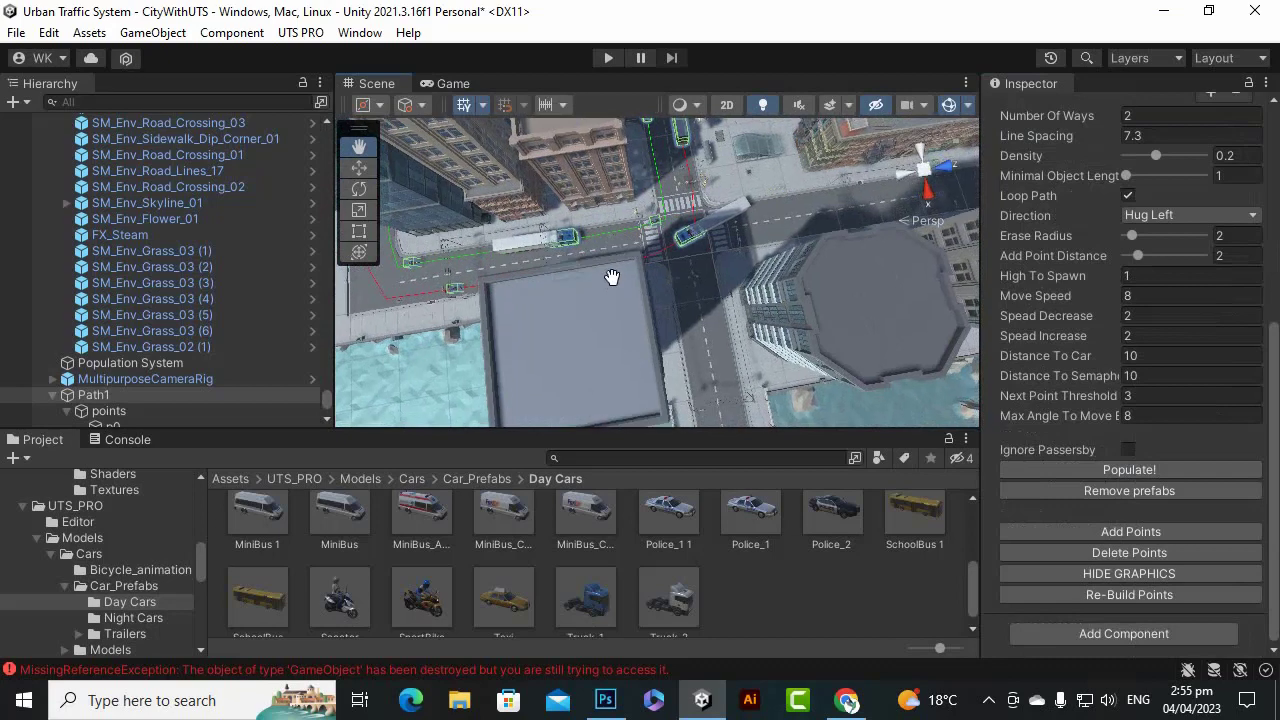
{"action": "scroll", "coordinate": [682, 246], "scroll_direction": "up", "scroll_amount": 3}
{"action": "scroll", "coordinate": [680, 244], "scroll_direction": "up", "scroll_amount": 5}
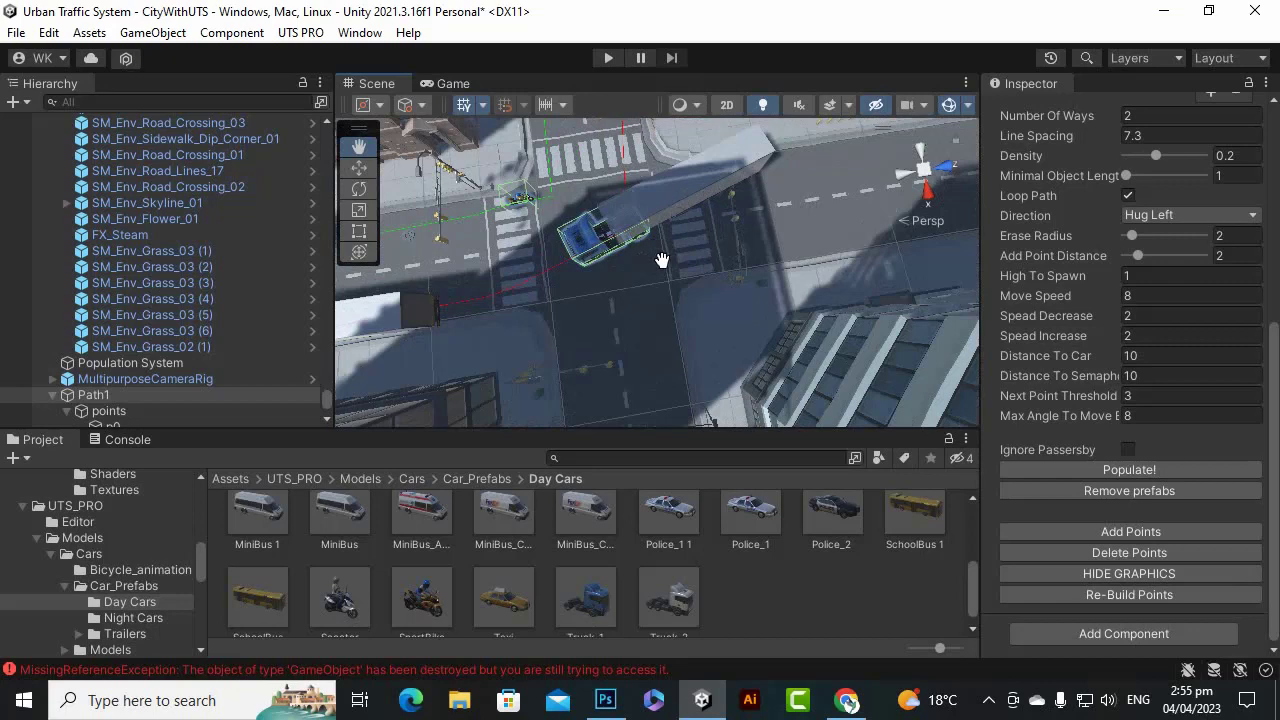
{"action": "left_click_drag", "start_coordinate": [662, 260], "coordinate": [686, 294]}
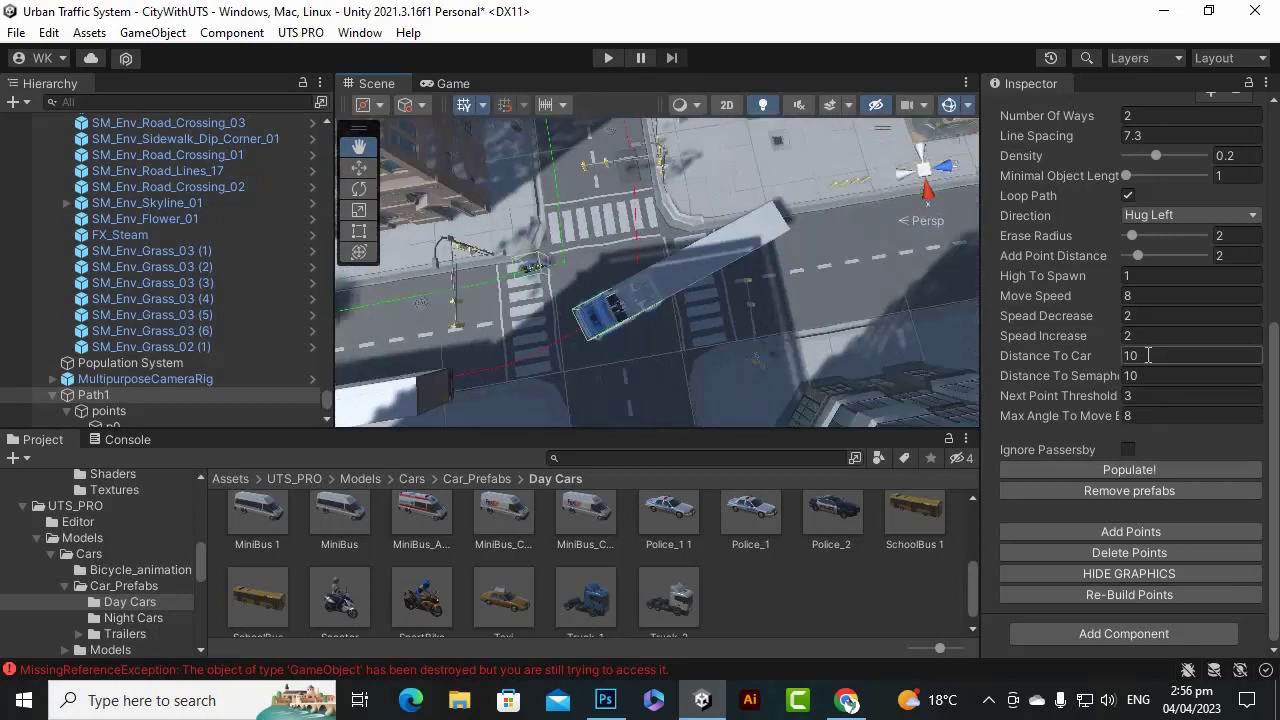
{"action": "scroll", "coordinate": [1149, 354], "scroll_direction": "up", "scroll_amount": 5}
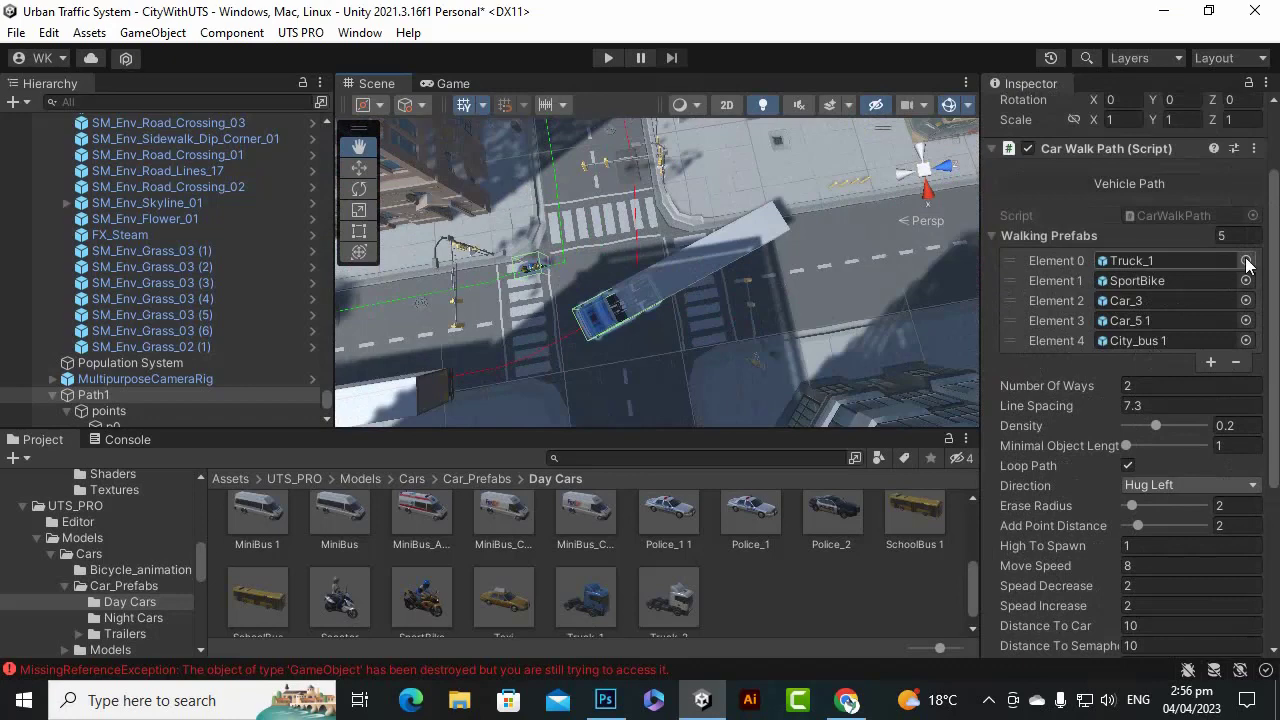
Replace Truck_1 with Taxi_1 in the first Walking Prefabs slot.
{"action": "left_click", "coordinate": [1245, 261]}
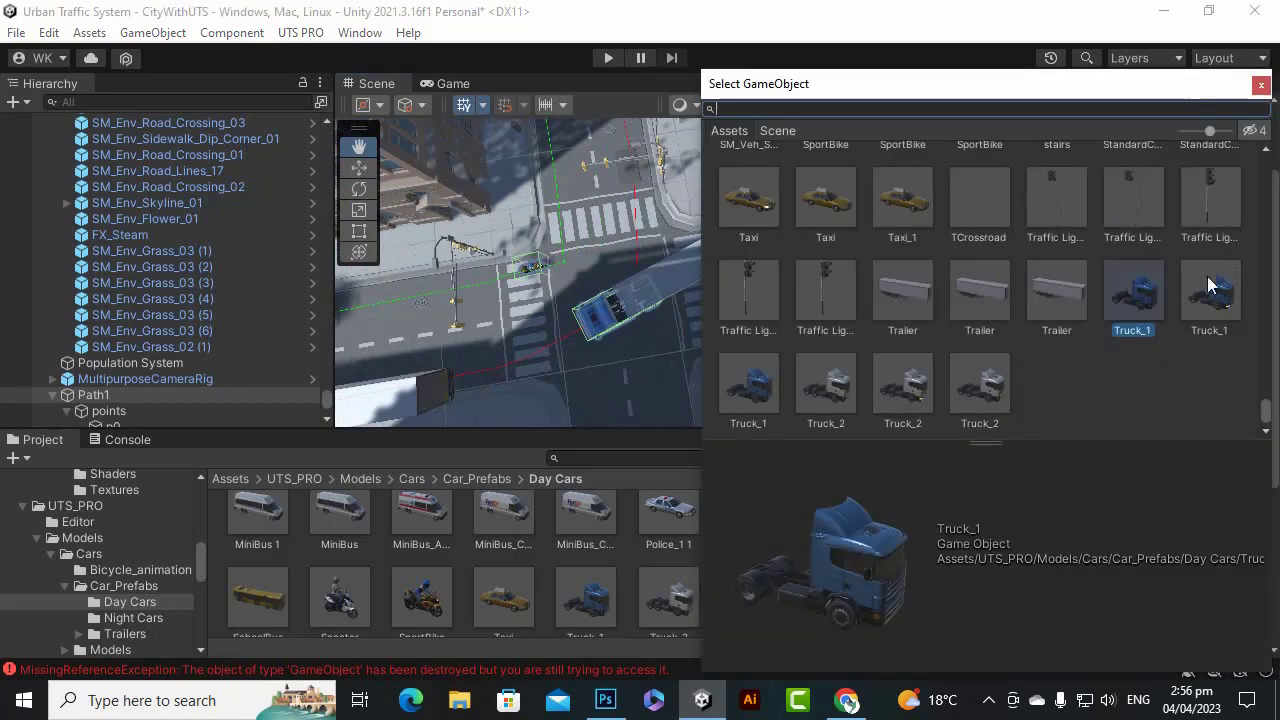
{"action": "scroll", "coordinate": [909, 285], "scroll_direction": "up", "scroll_amount": 2}
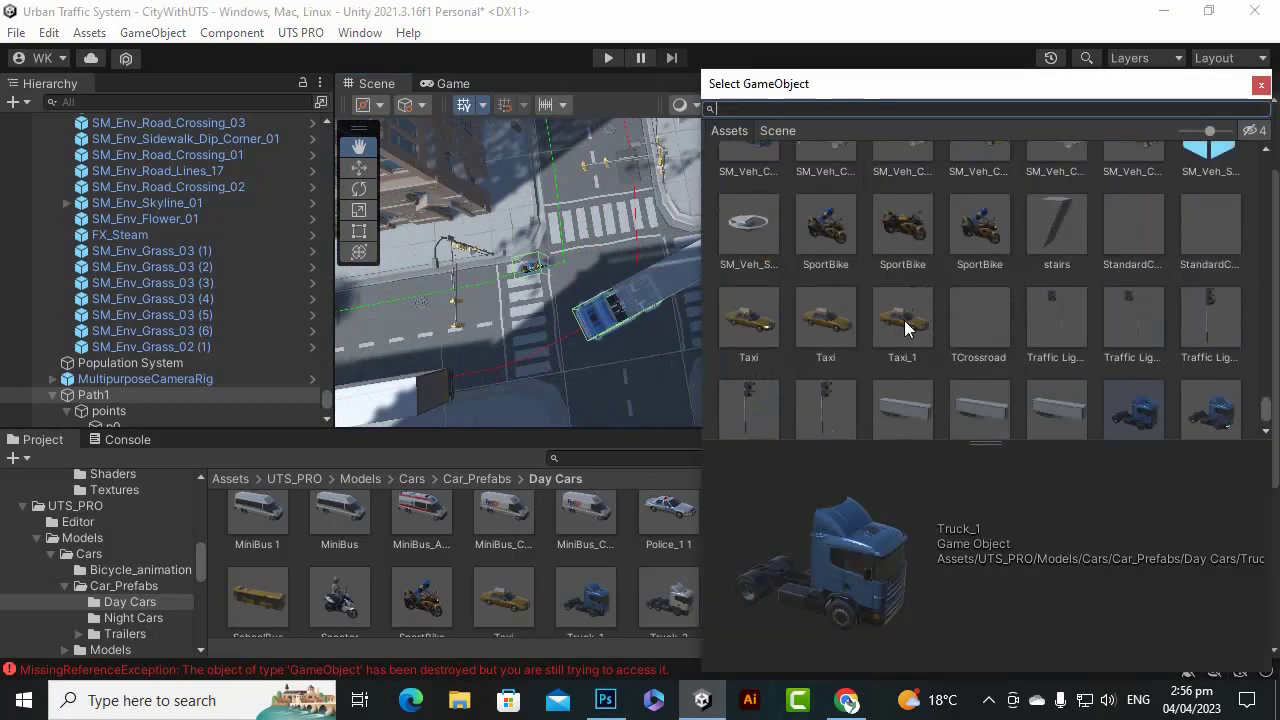
{"action": "double_click", "coordinate": [891, 327]}
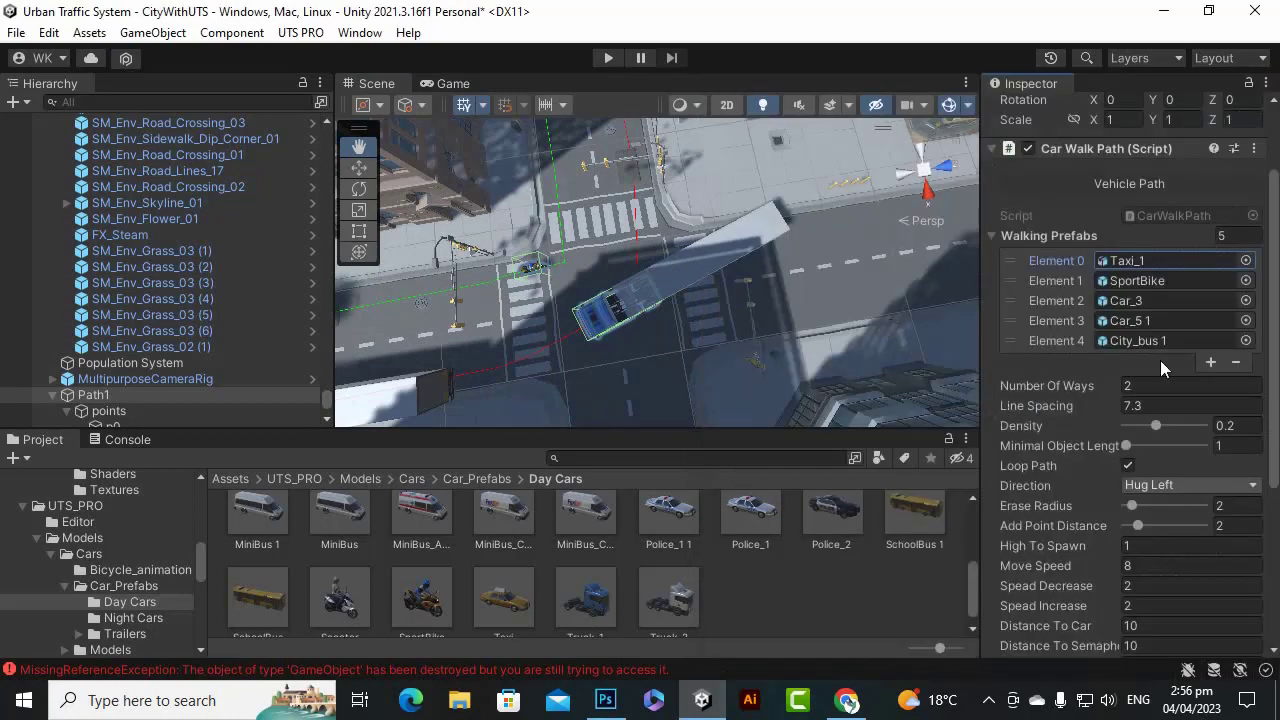
Swap City_bus 1 for Car_6 in the last slot and repopulate the path.
{"action": "left_click", "coordinate": [1245, 342]}
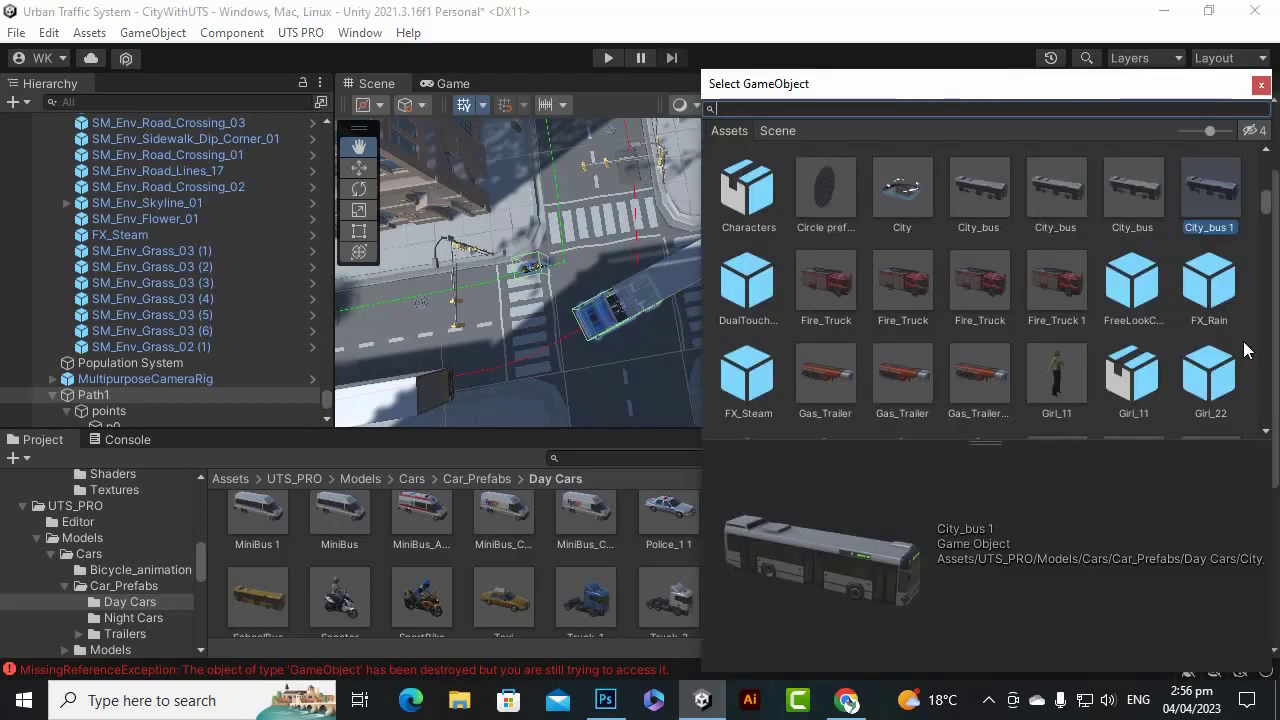
{"action": "left_click", "coordinate": [1264, 87]}
{"action": "scroll", "coordinate": [683, 243], "scroll_direction": "down", "scroll_amount": 10}
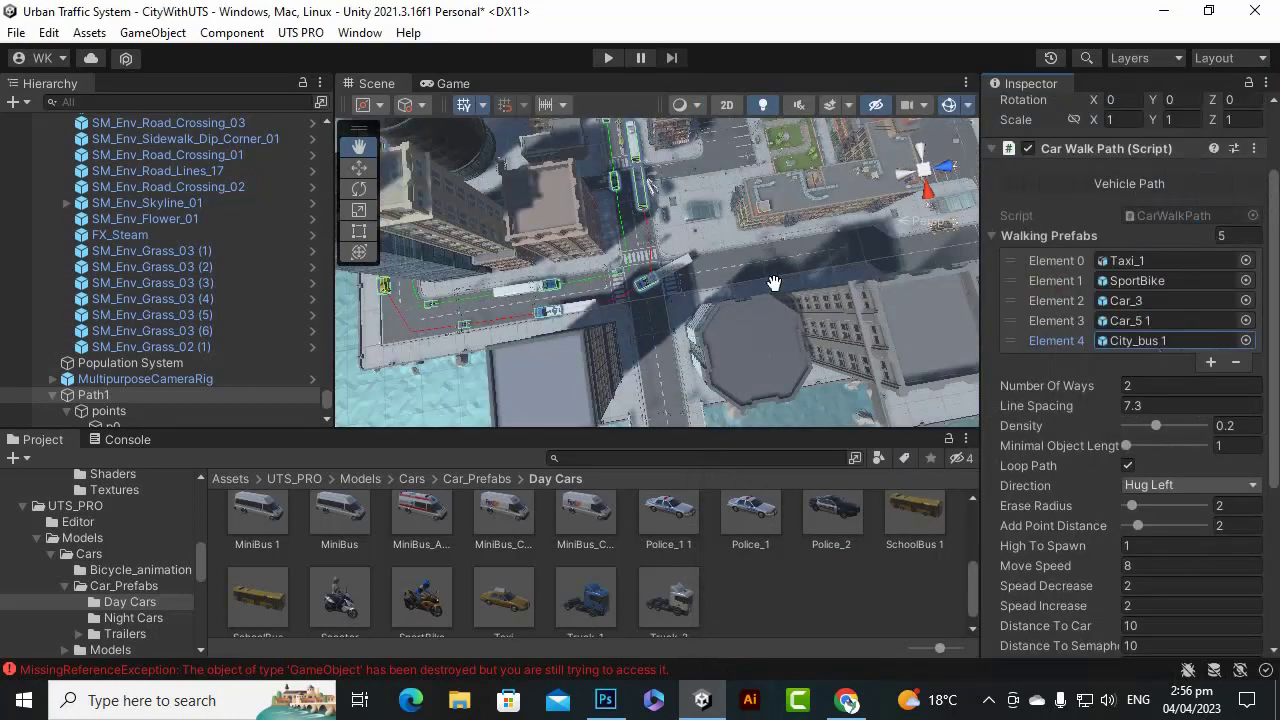
{"action": "scroll", "coordinate": [803, 272], "scroll_direction": "up", "scroll_amount": 8}
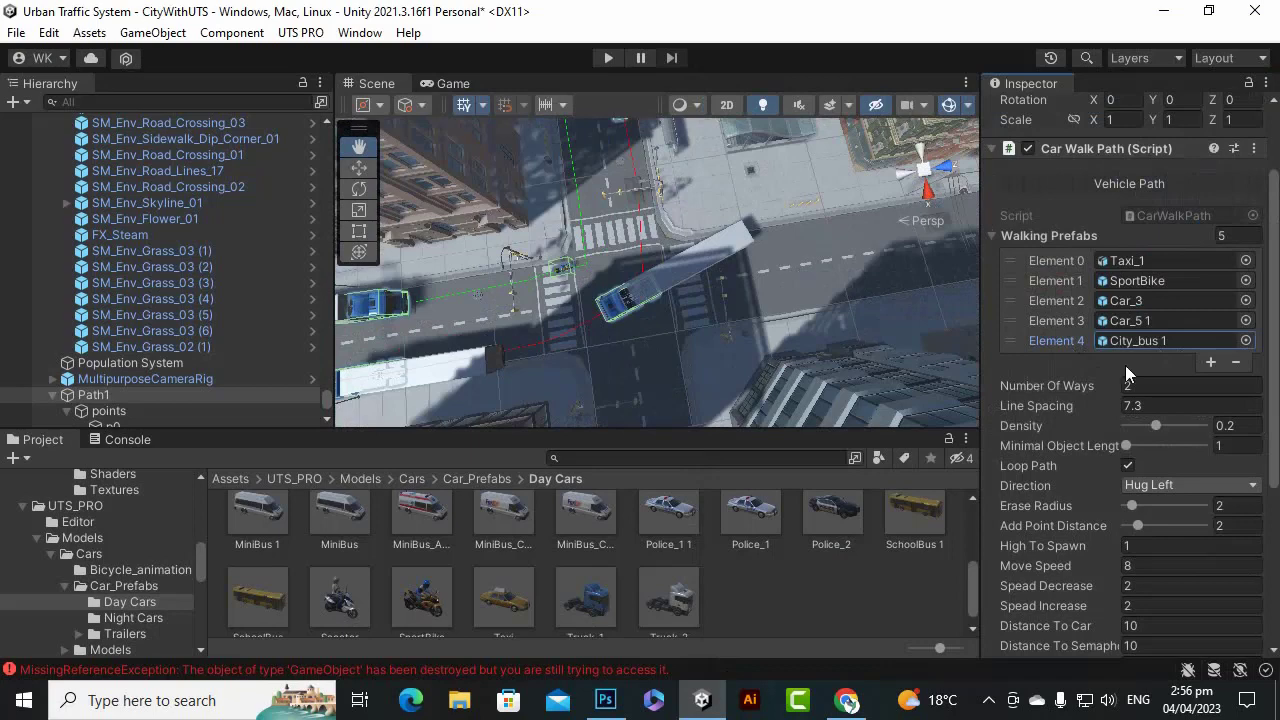
{"action": "left_click", "coordinate": [1245, 340]}
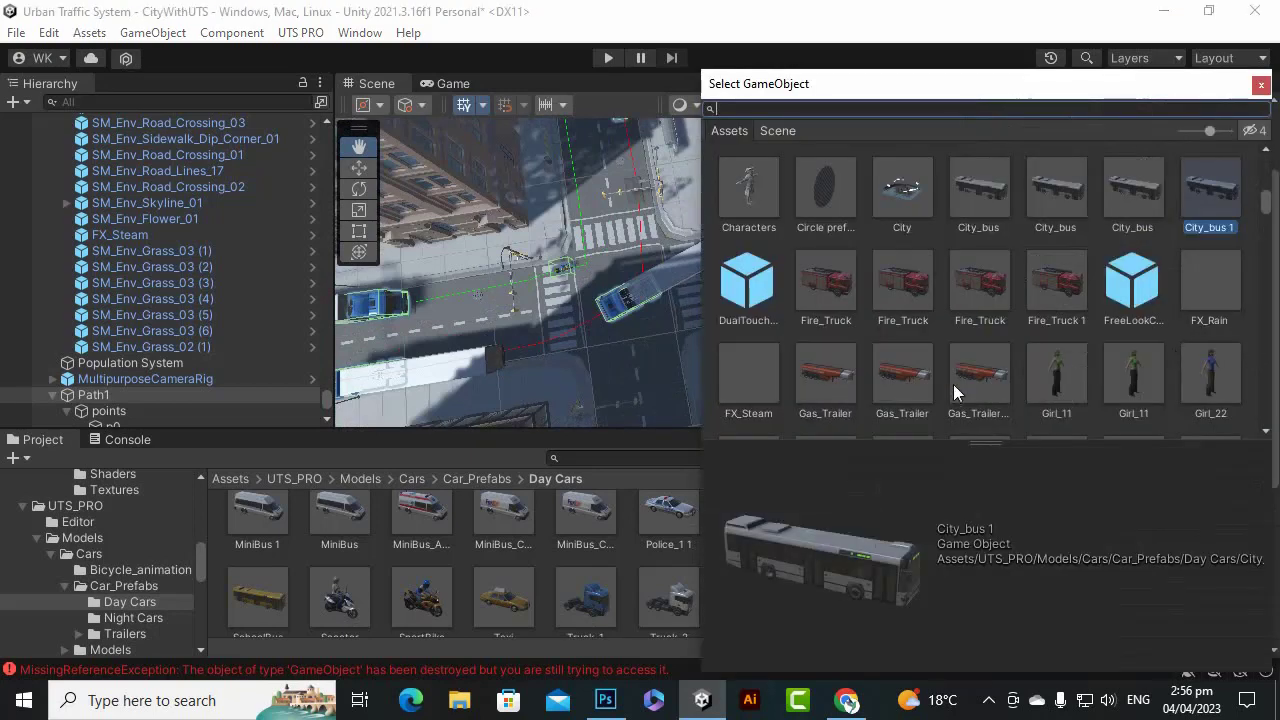
{"action": "scroll", "coordinate": [869, 301], "scroll_direction": "down", "scroll_amount": 3}
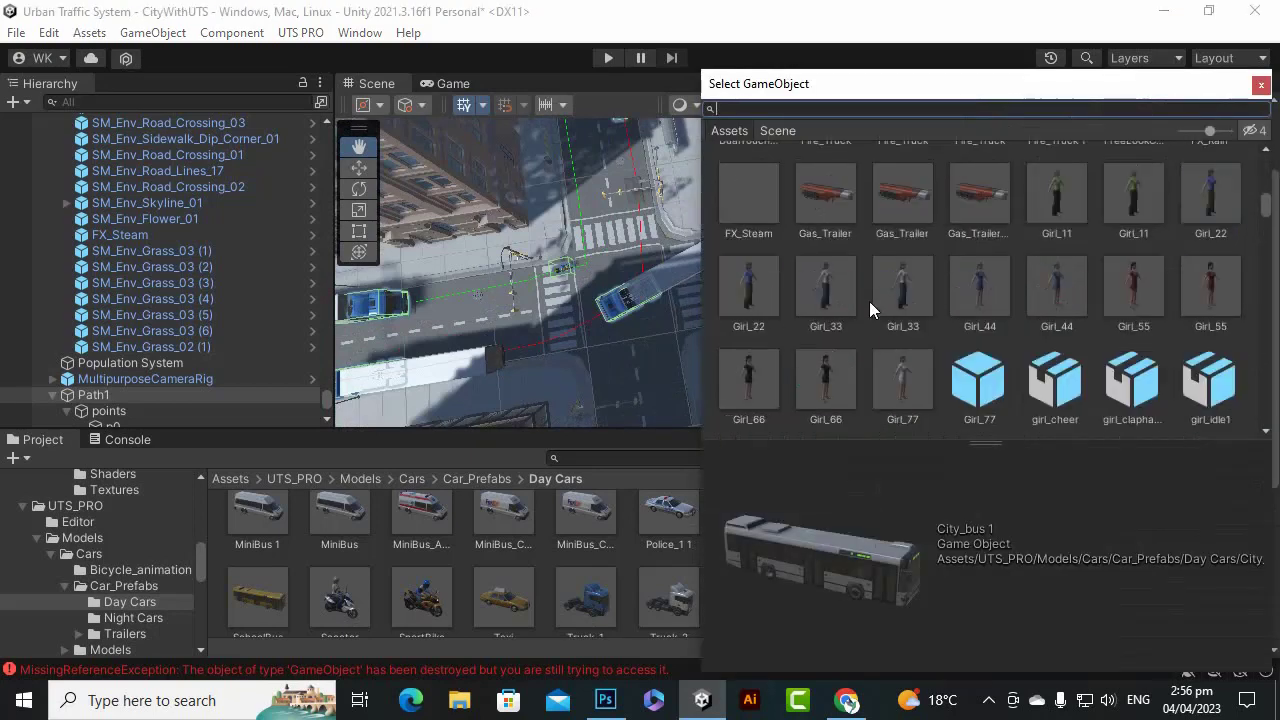
{"action": "scroll", "coordinate": [812, 318], "scroll_direction": "down", "scroll_amount": 2}
{"action": "scroll", "coordinate": [813, 320], "scroll_direction": "up", "scroll_amount": 6}
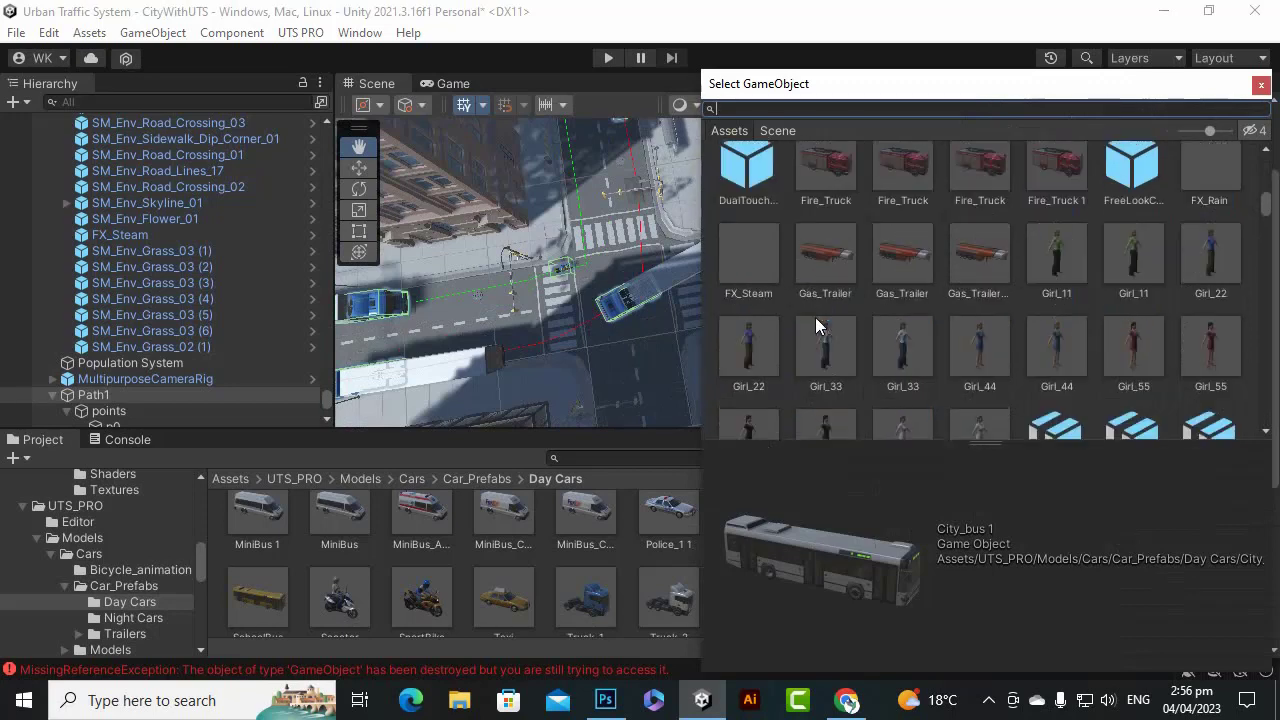
{"action": "scroll", "coordinate": [815, 325], "scroll_direction": "up", "scroll_amount": 1}
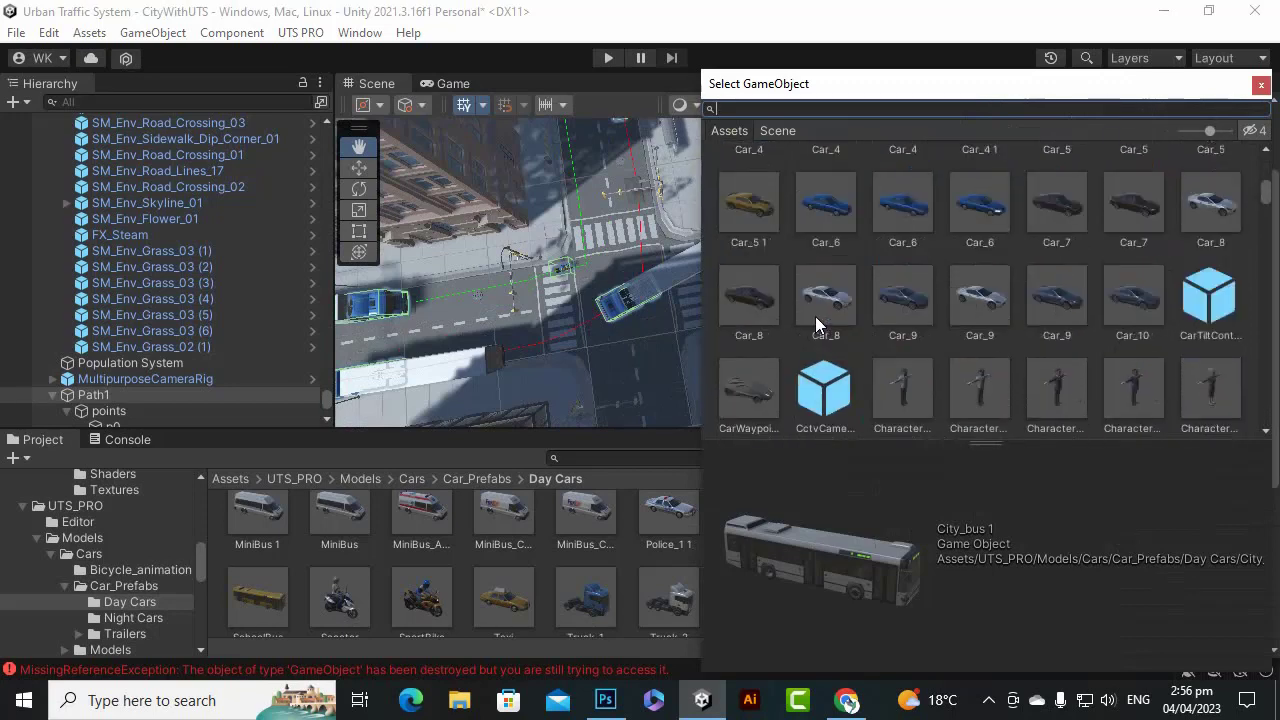
{"action": "double_click", "coordinate": [982, 226]}
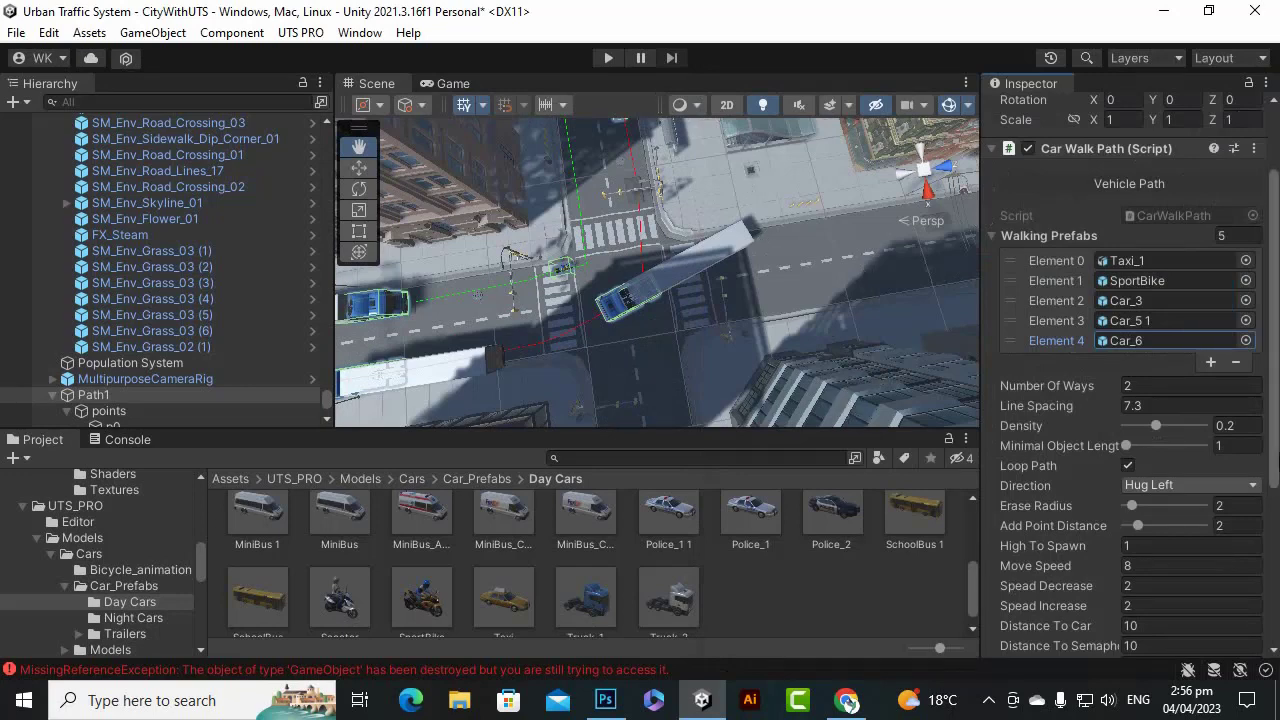
{"action": "scroll", "coordinate": [1130, 400], "scroll_direction": "down", "scroll_amount": 5}
{"action": "left_click", "coordinate": [1136, 467]}
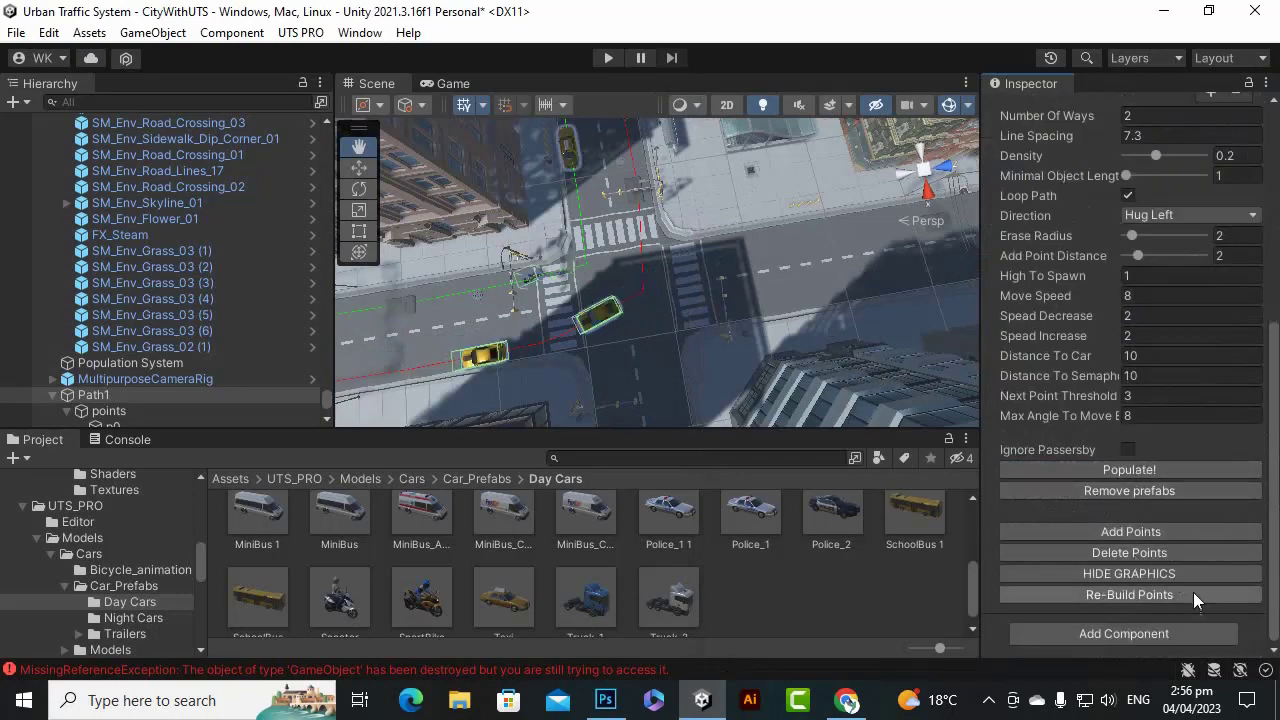
{"action": "left_click", "coordinate": [609, 58]}
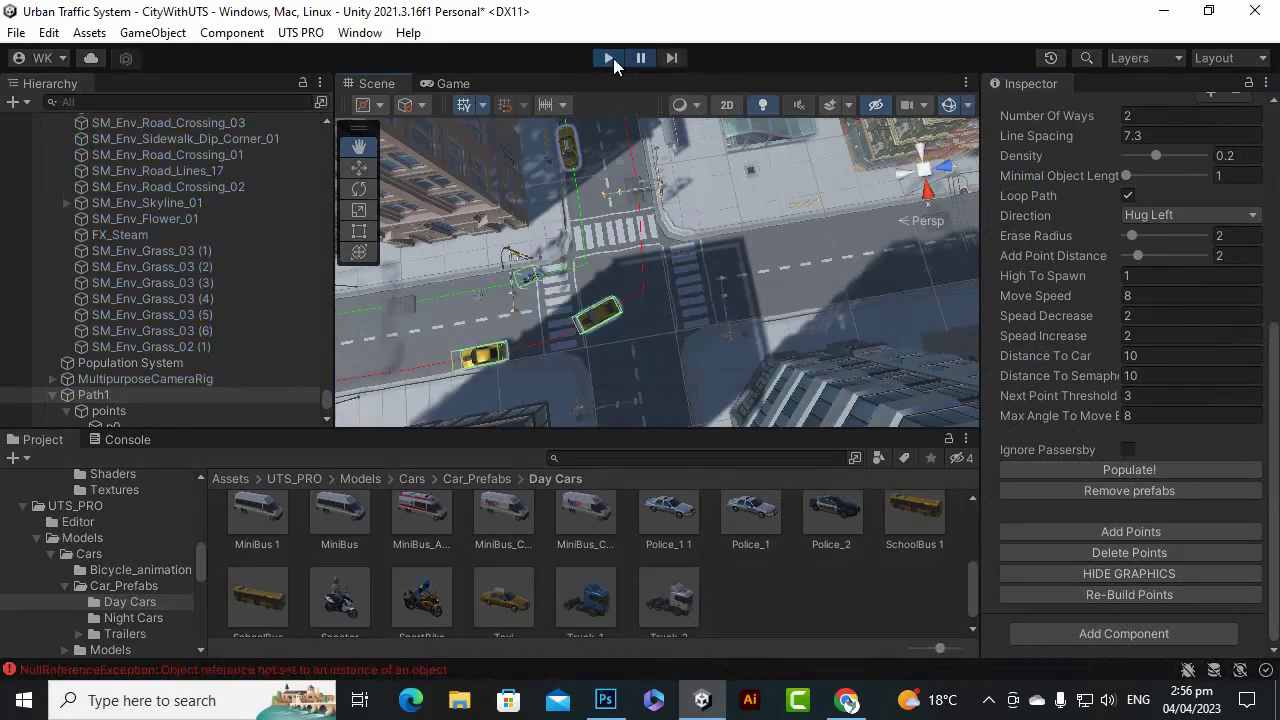
{"action": "left_click", "coordinate": [296, 676]}
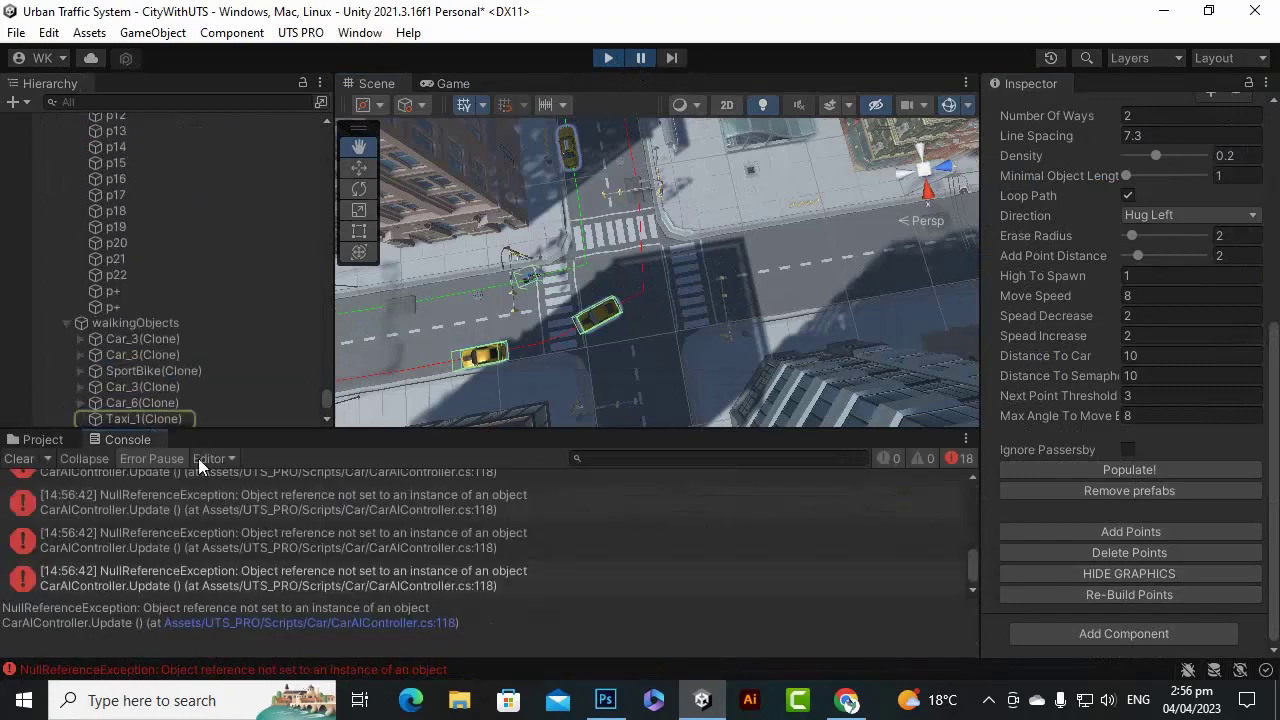
{"action": "left_click", "coordinate": [185, 416]}
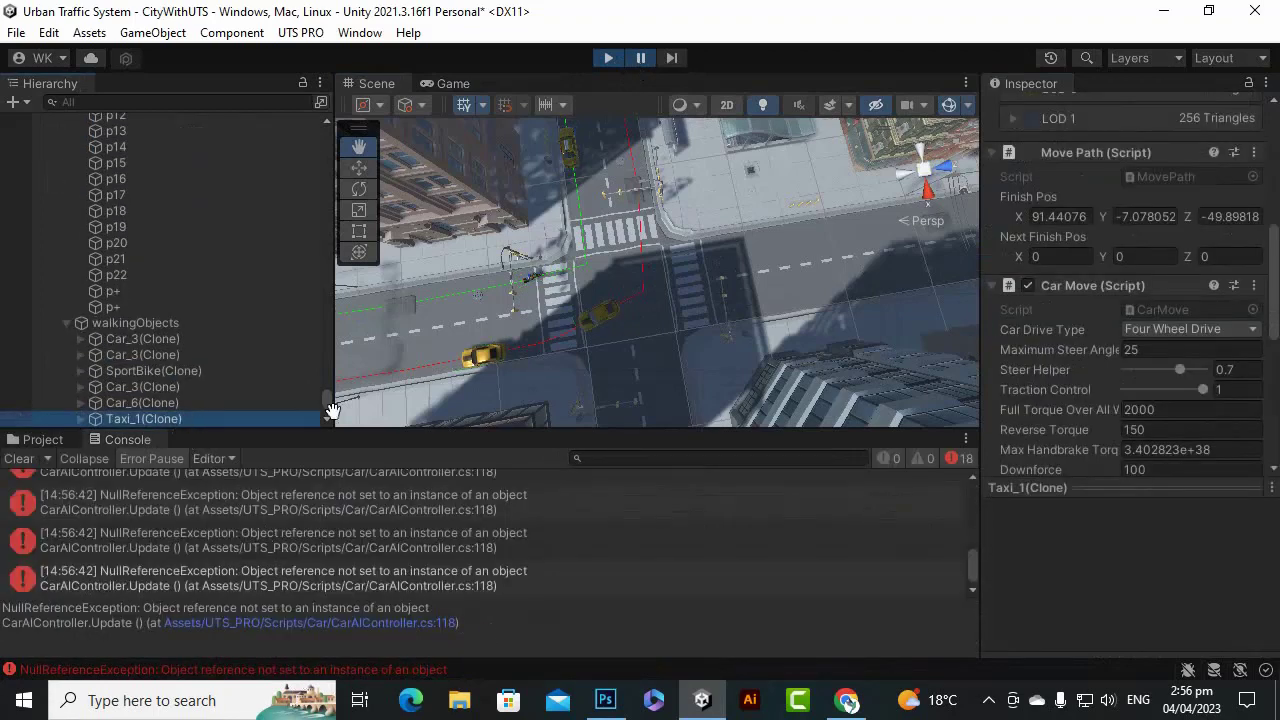
{"action": "scroll", "coordinate": [1120, 356], "scroll_direction": "down", "scroll_amount": 5}
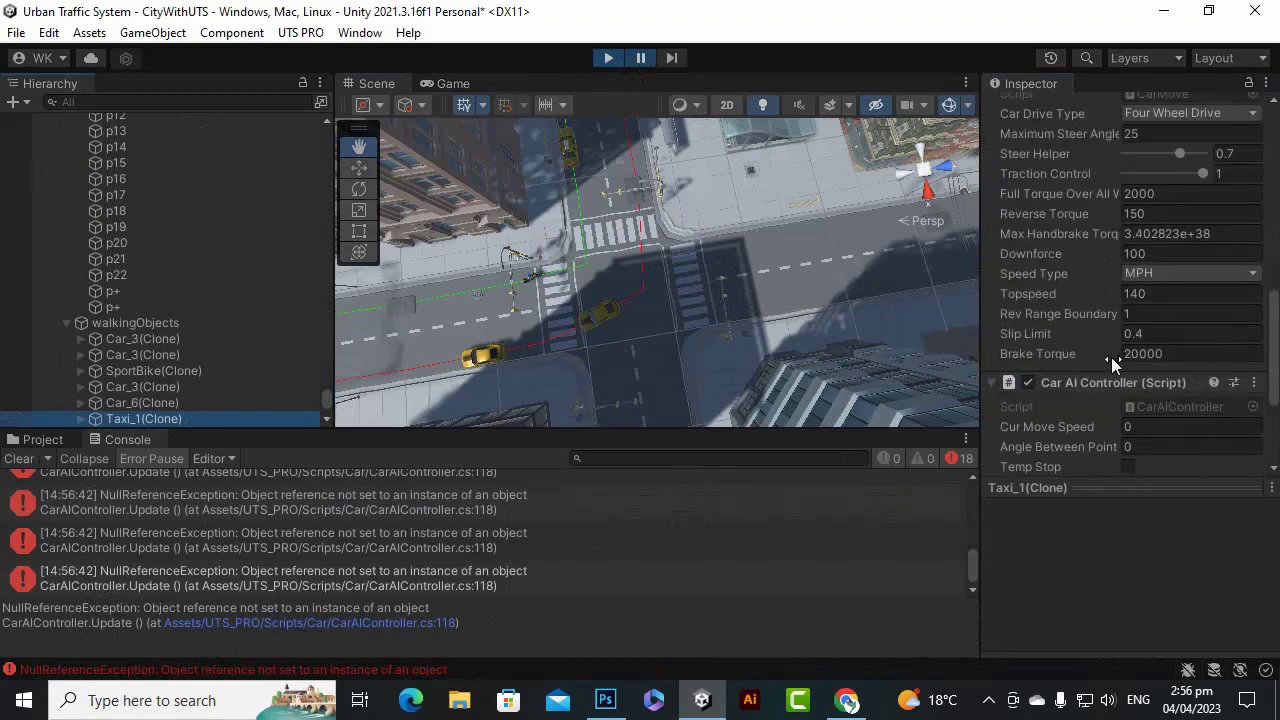
{"action": "left_click", "coordinate": [604, 57]}
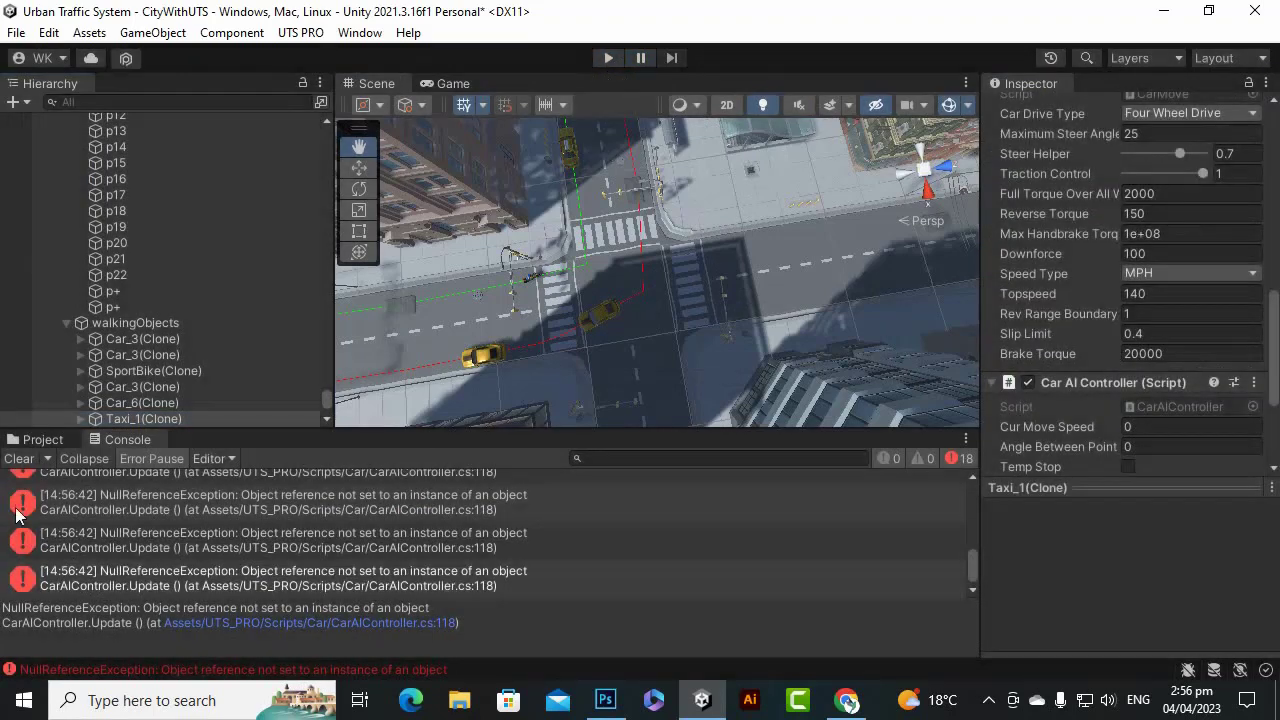
{"action": "left_click", "coordinate": [43, 441]}
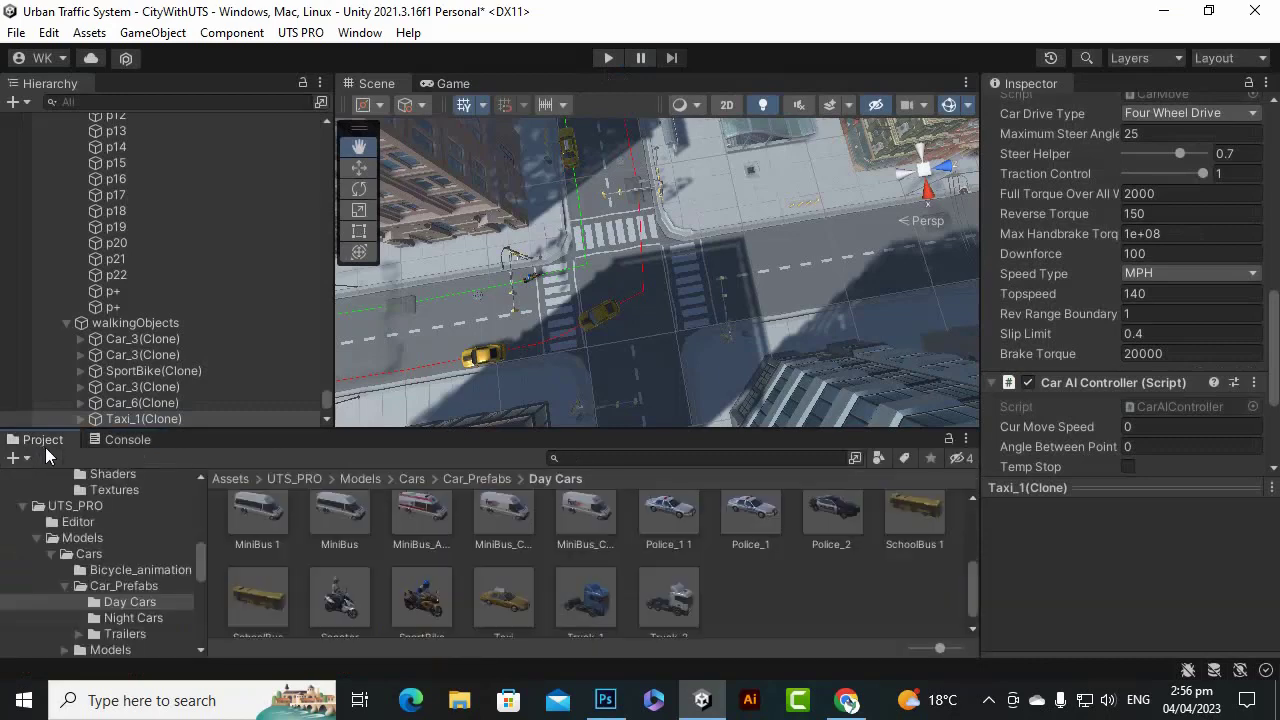
{"action": "scroll", "coordinate": [1162, 337], "scroll_direction": "up", "scroll_amount": 10}
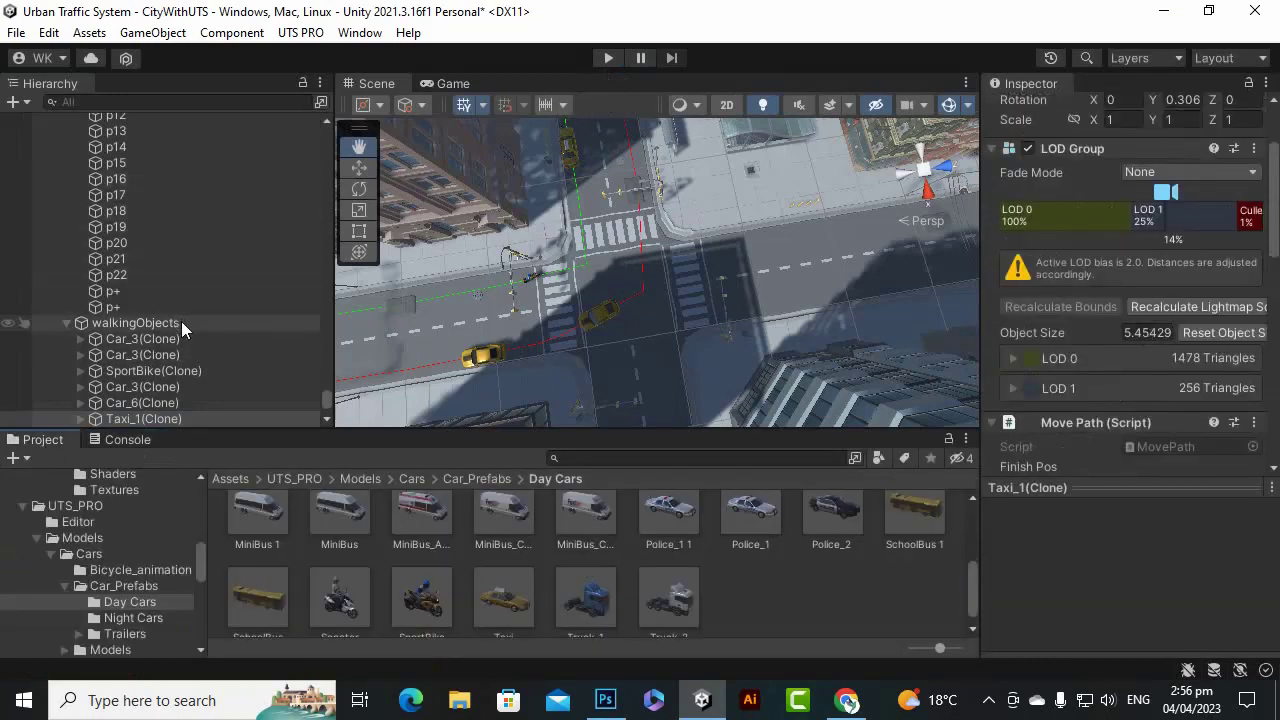
{"action": "scroll", "coordinate": [181, 321], "scroll_direction": "up", "scroll_amount": 8}
{"action": "scroll", "coordinate": [190, 325], "scroll_direction": "up", "scroll_amount": 5}
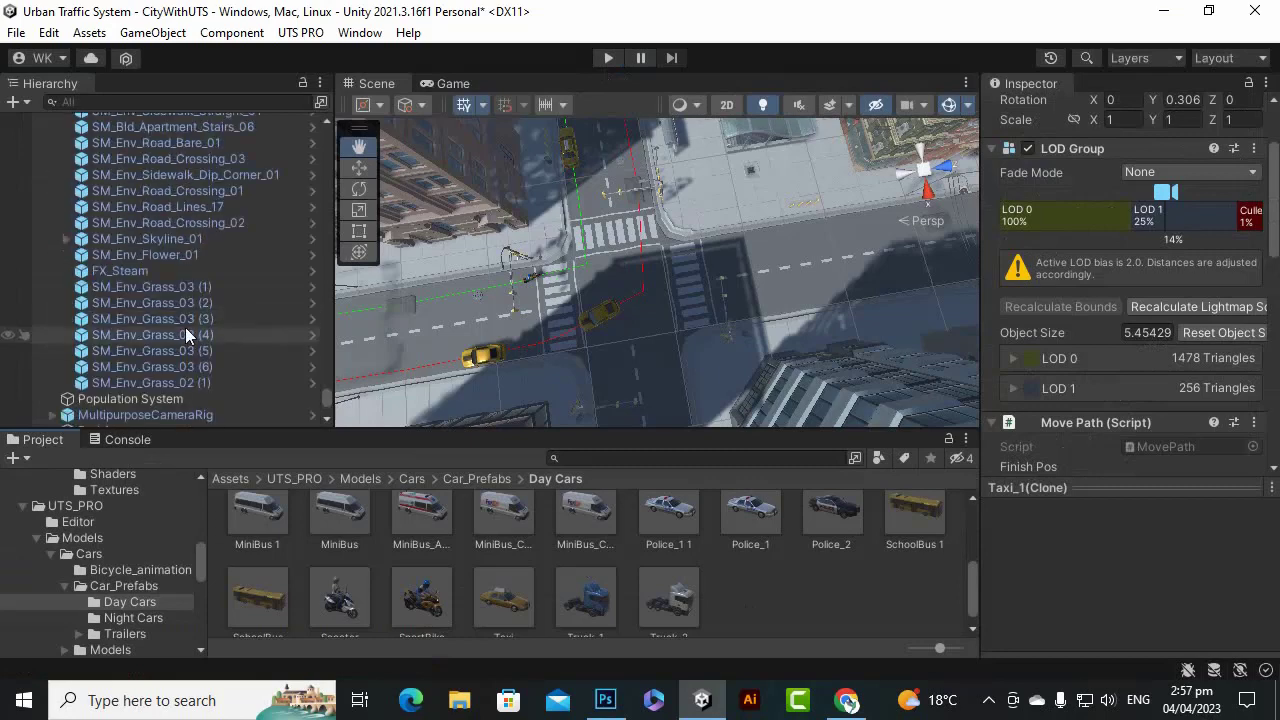
{"action": "scroll", "coordinate": [178, 330], "scroll_direction": "down", "scroll_amount": 3}
Select Path1 and empty its Walking Prefabs list.
{"action": "left_click", "coordinate": [138, 312]}
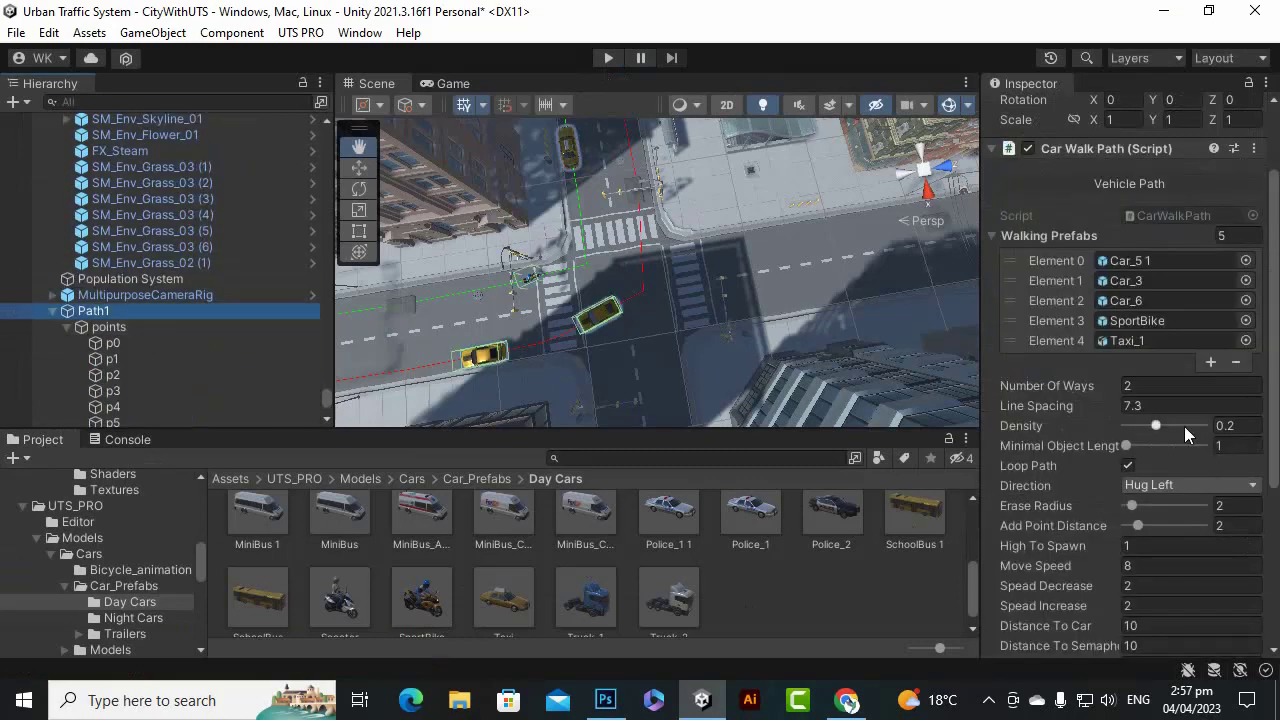
{"action": "scroll", "coordinate": [1180, 410], "scroll_direction": "up", "scroll_amount": 2}
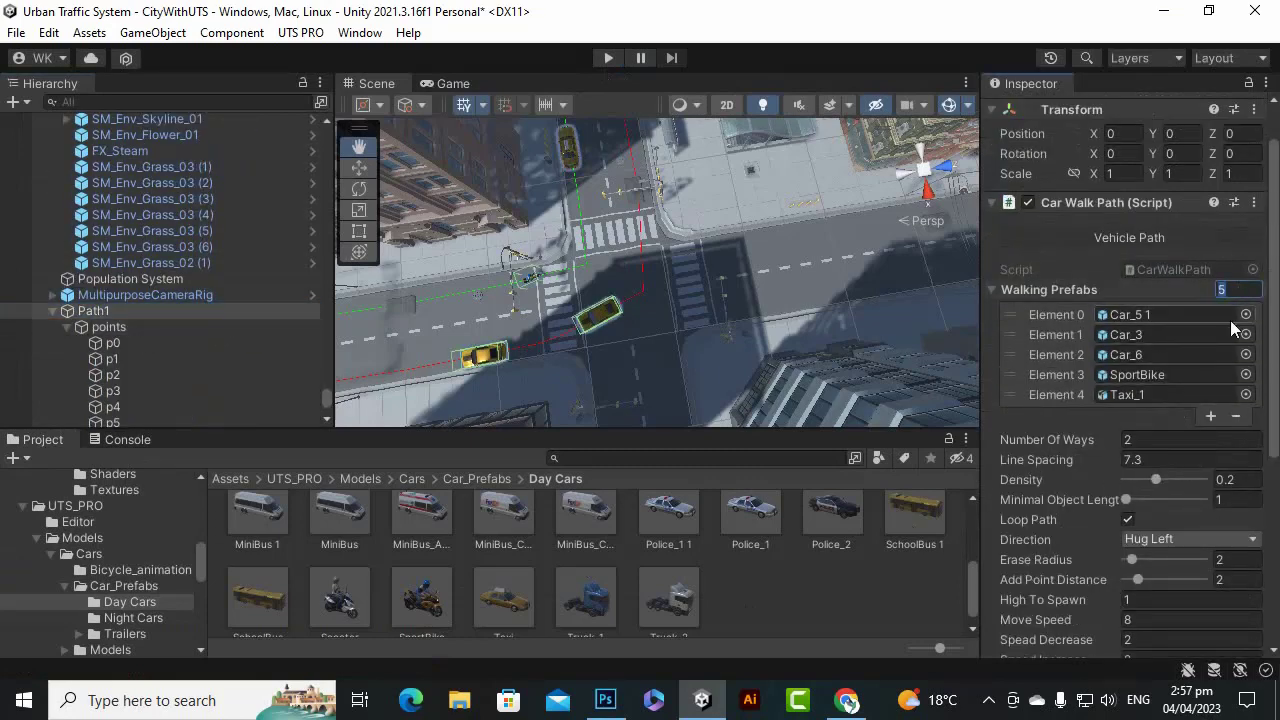
{"action": "left_click", "coordinate": [1236, 415]}
{"action": "left_click", "coordinate": [1237, 397]}
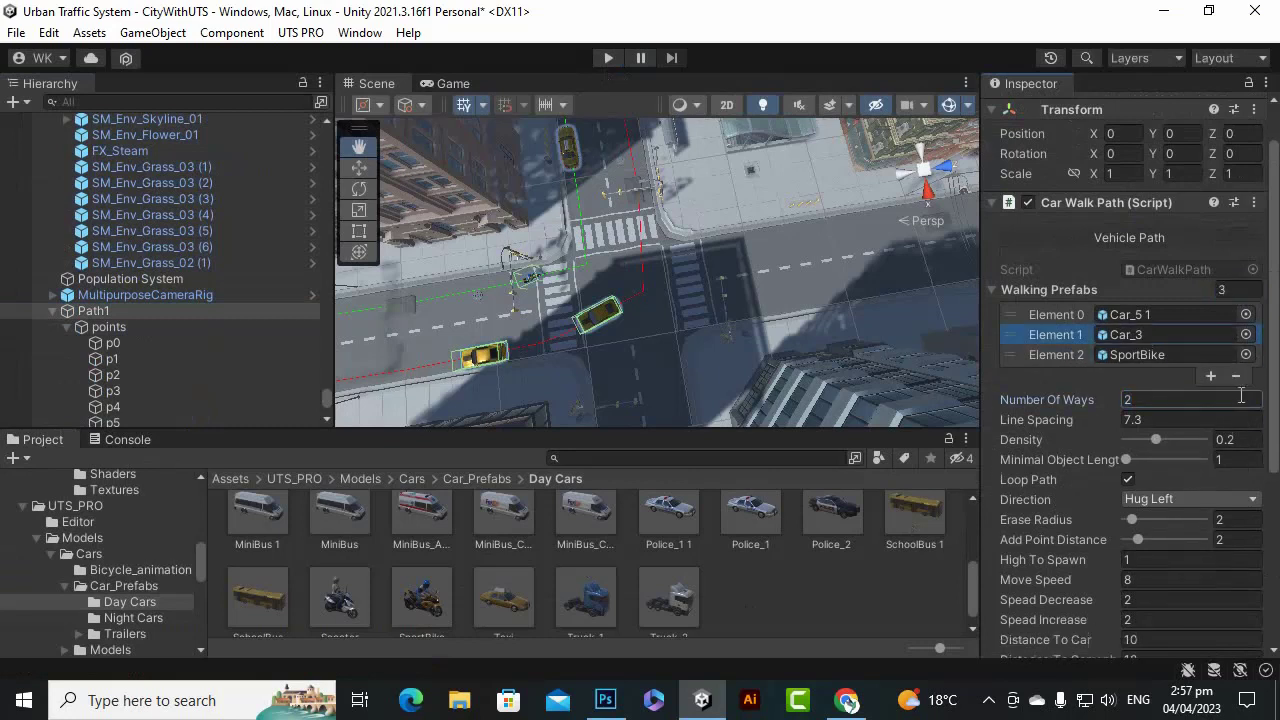
{"action": "left_click", "coordinate": [1237, 377]}
{"action": "left_click", "coordinate": [1235, 355]}
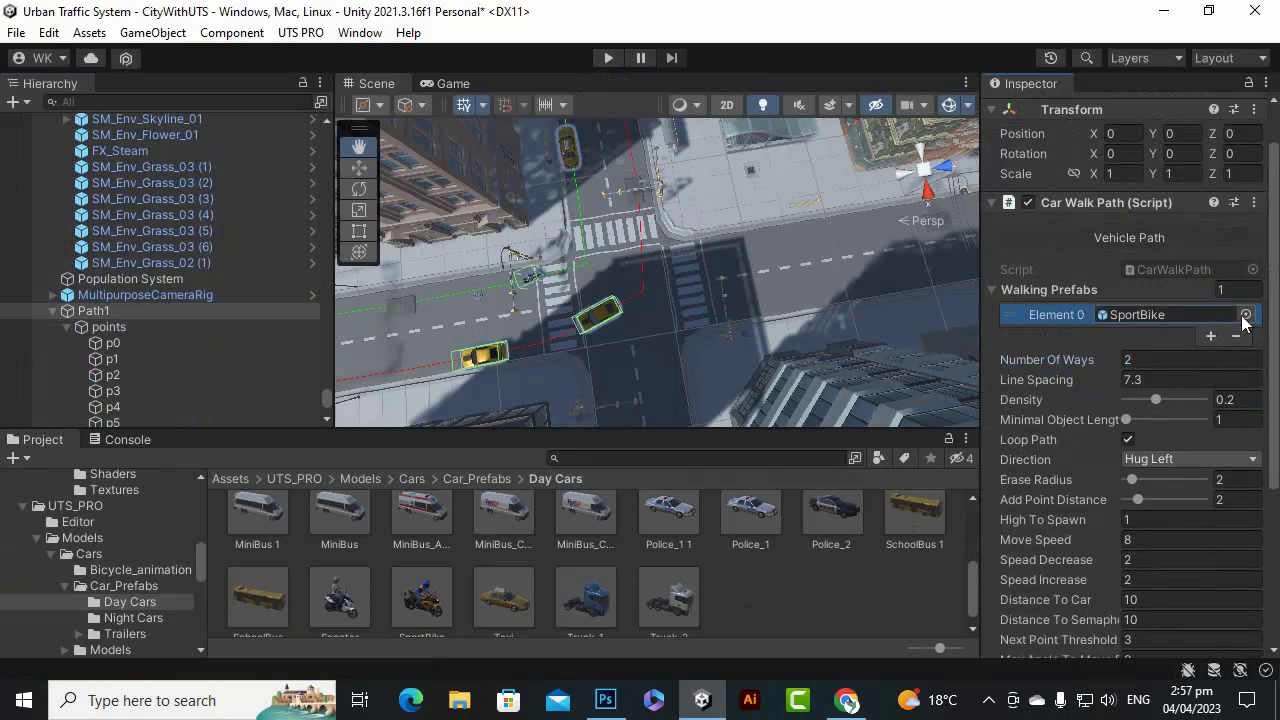
{"action": "left_click", "coordinate": [1240, 338]}
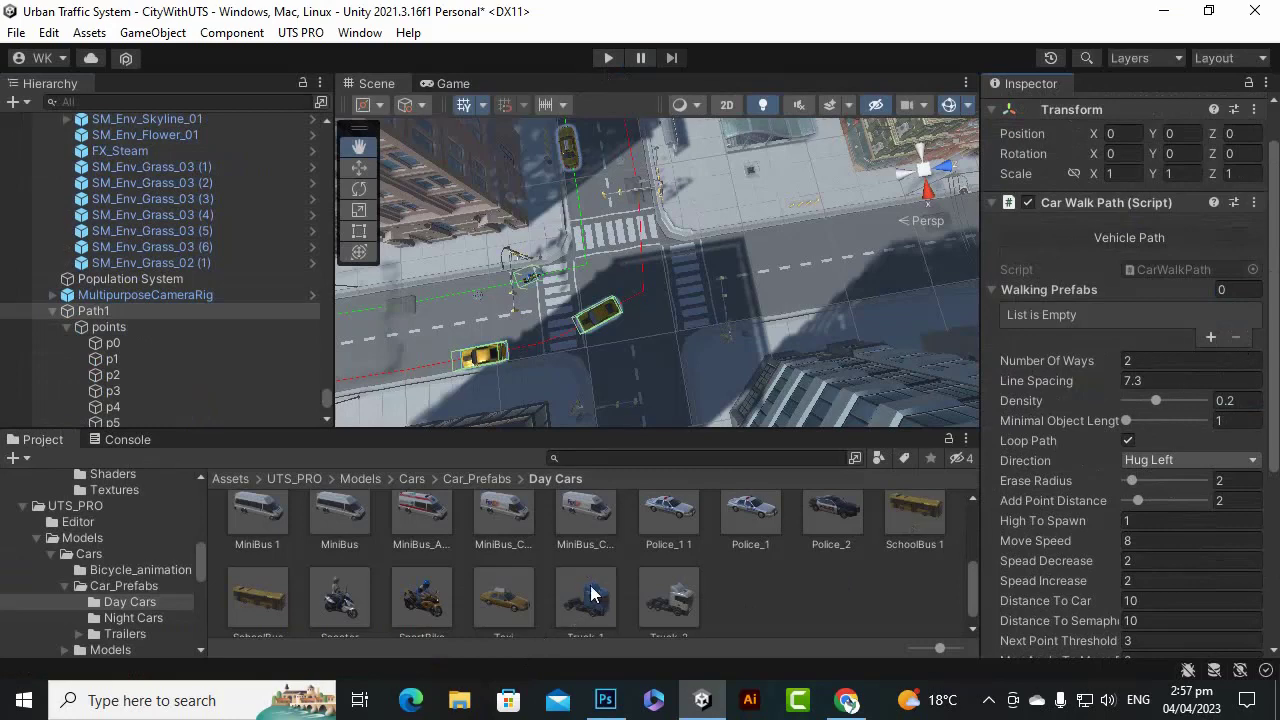
Multi-select the Taxi, Police_2, Police_1, Car_3 and Car_5 prefabs in the Project panel.
{"action": "scroll", "coordinate": [617, 569], "scroll_direction": "down", "scroll_amount": 1}
{"action": "left_click", "coordinate": [505, 578]}
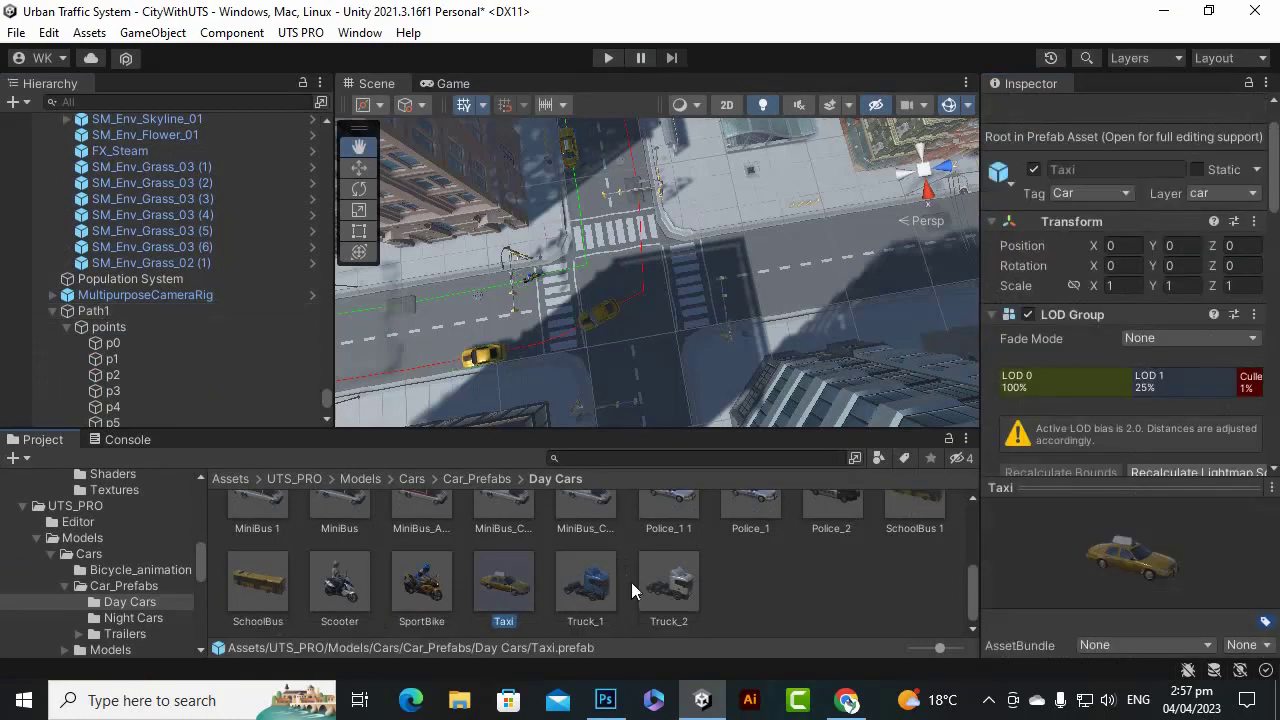
{"action": "scroll", "coordinate": [690, 580], "scroll_direction": "up", "scroll_amount": 2}
{"action": "left_click", "coordinate": [838, 549], "text": "ctrl"}
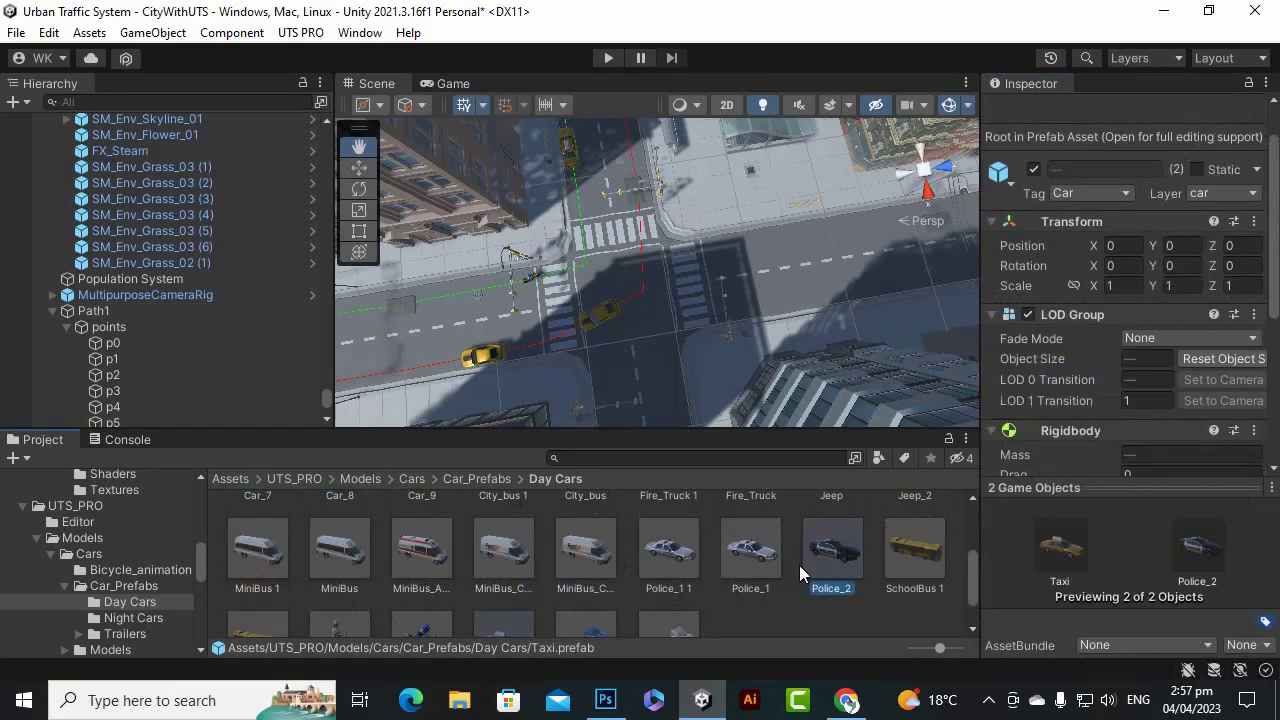
{"action": "scroll", "coordinate": [750, 564], "scroll_direction": "up", "scroll_amount": 1}
{"action": "left_click", "coordinate": [745, 601], "text": "ctrl"}
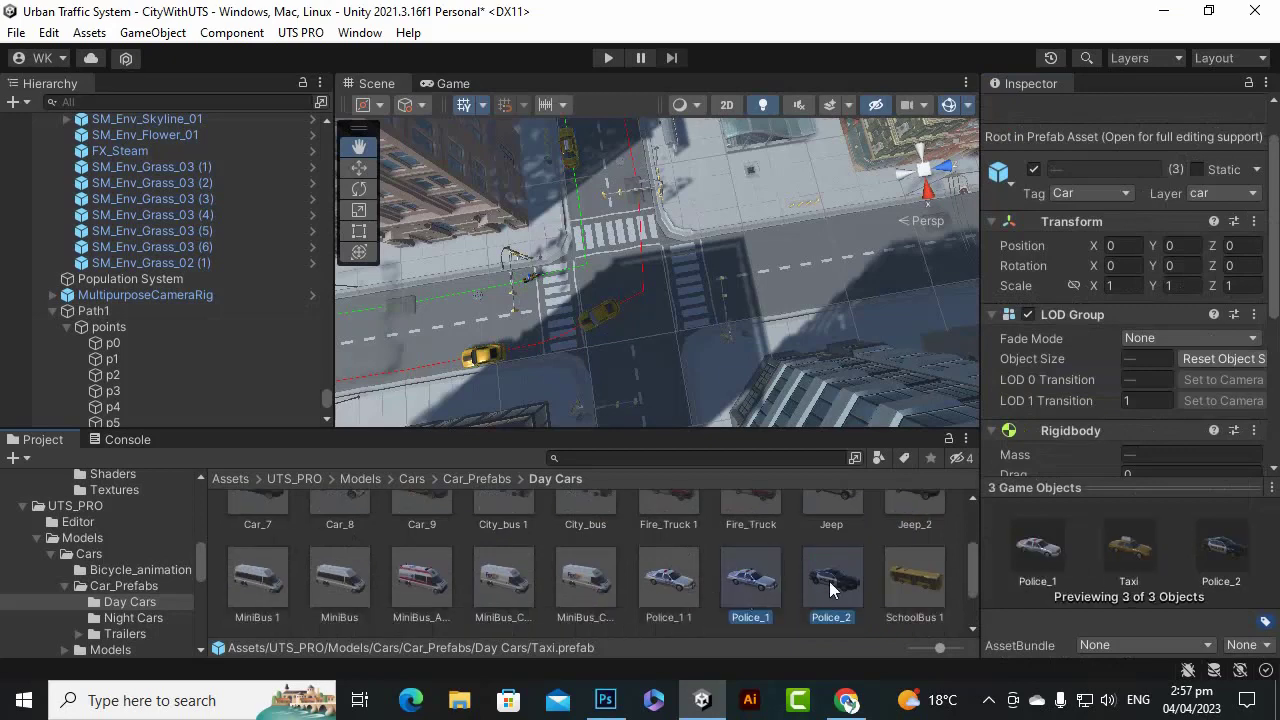
{"action": "scroll", "coordinate": [777, 584], "scroll_direction": "up", "scroll_amount": 1}
{"action": "scroll", "coordinate": [590, 585], "scroll_direction": "up", "scroll_amount": 1, "text": "ctrl"}
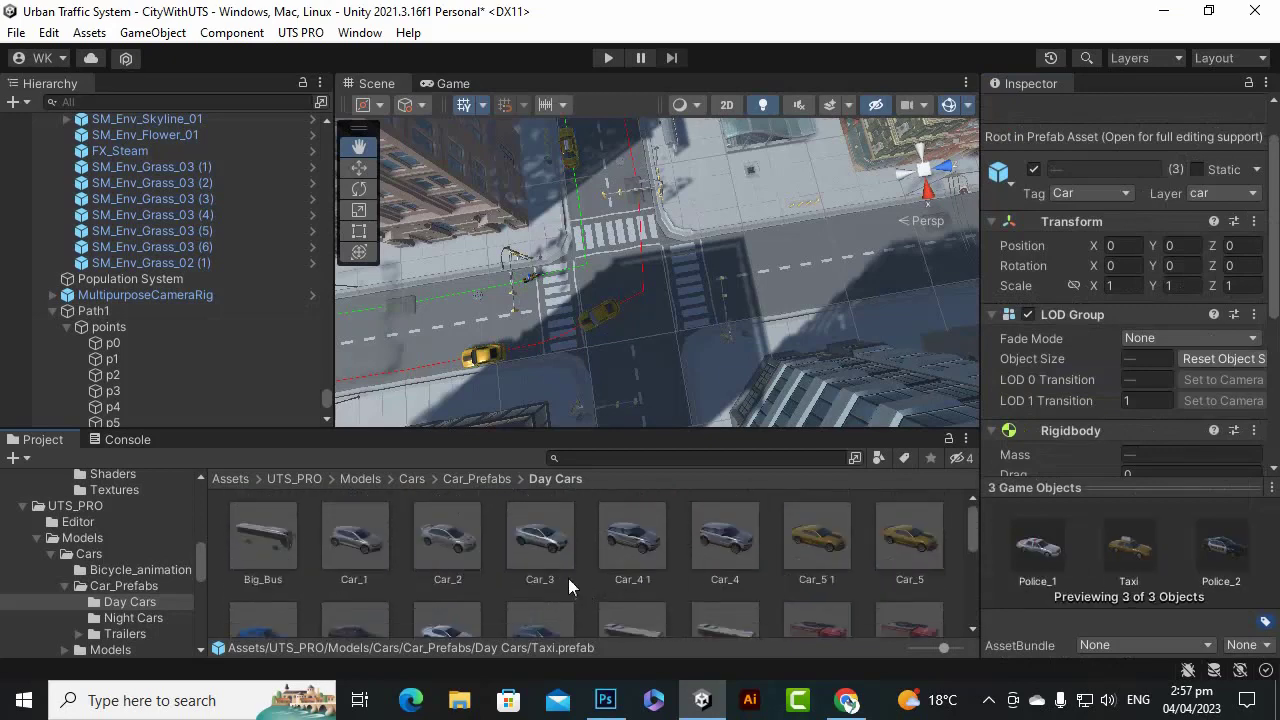
{"action": "left_click", "coordinate": [545, 545], "text": "ctrl"}
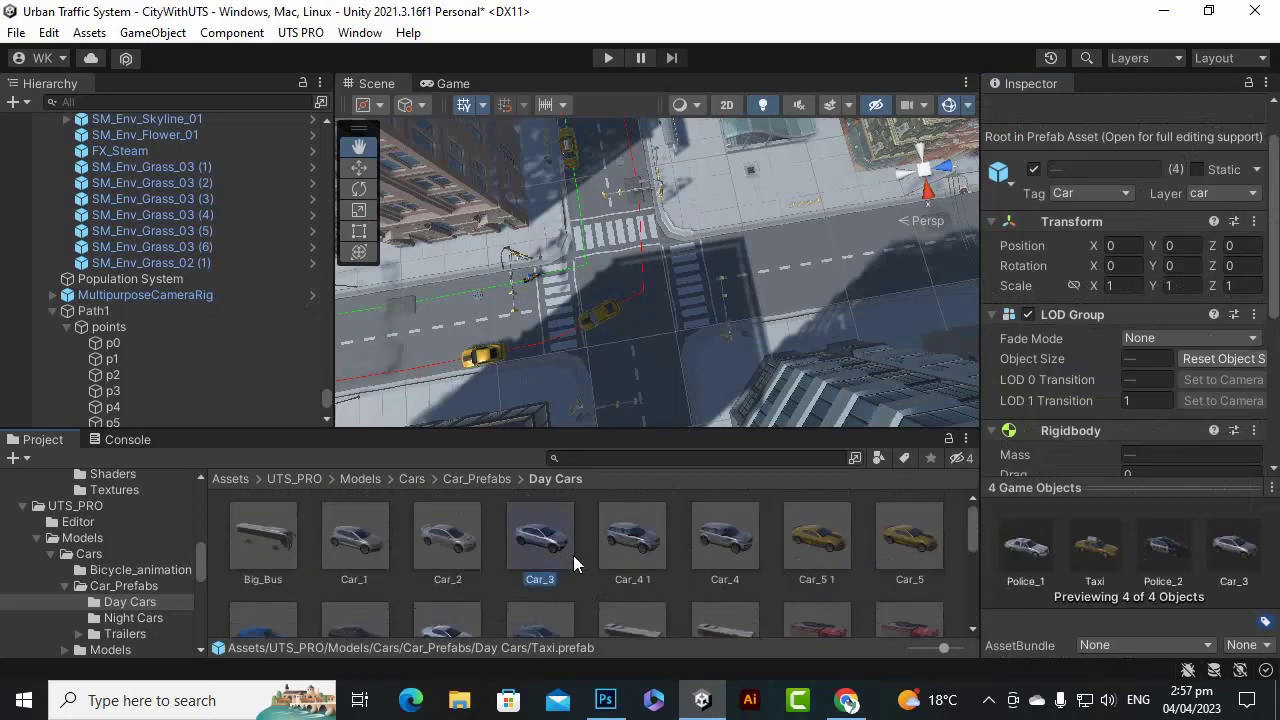
{"action": "left_click", "coordinate": [891, 542], "text": "ctrl"}
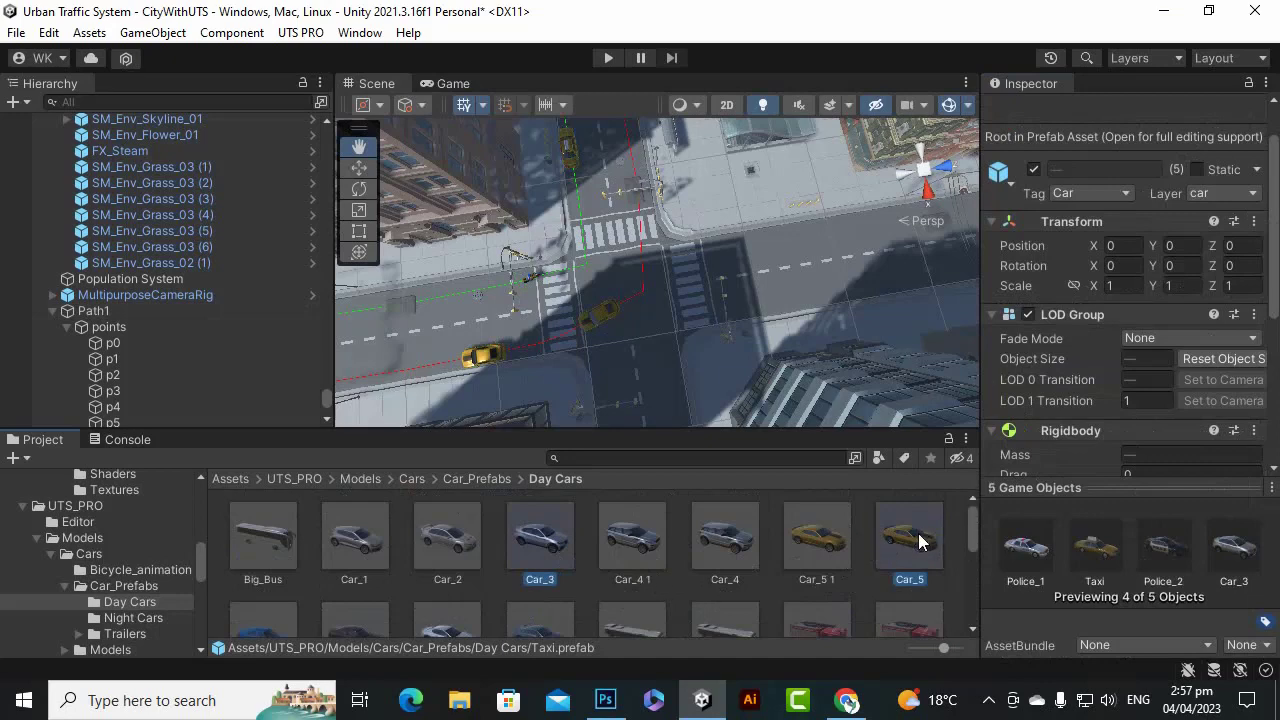
{"action": "scroll", "coordinate": [1110, 350], "scroll_direction": "down", "scroll_amount": 3}
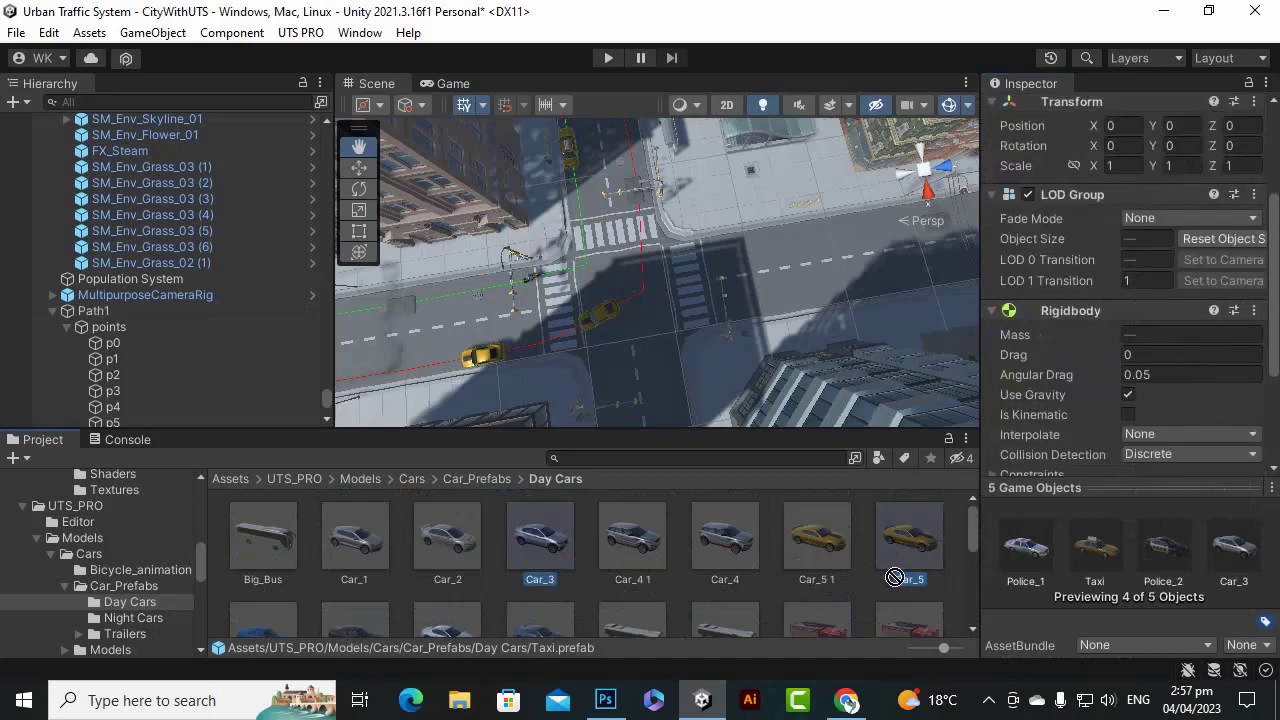
With Path1 reselected, pick the Car_5, Car_4, Taxi and Police_2 prefabs instead.
{"action": "left_click", "coordinate": [153, 310]}
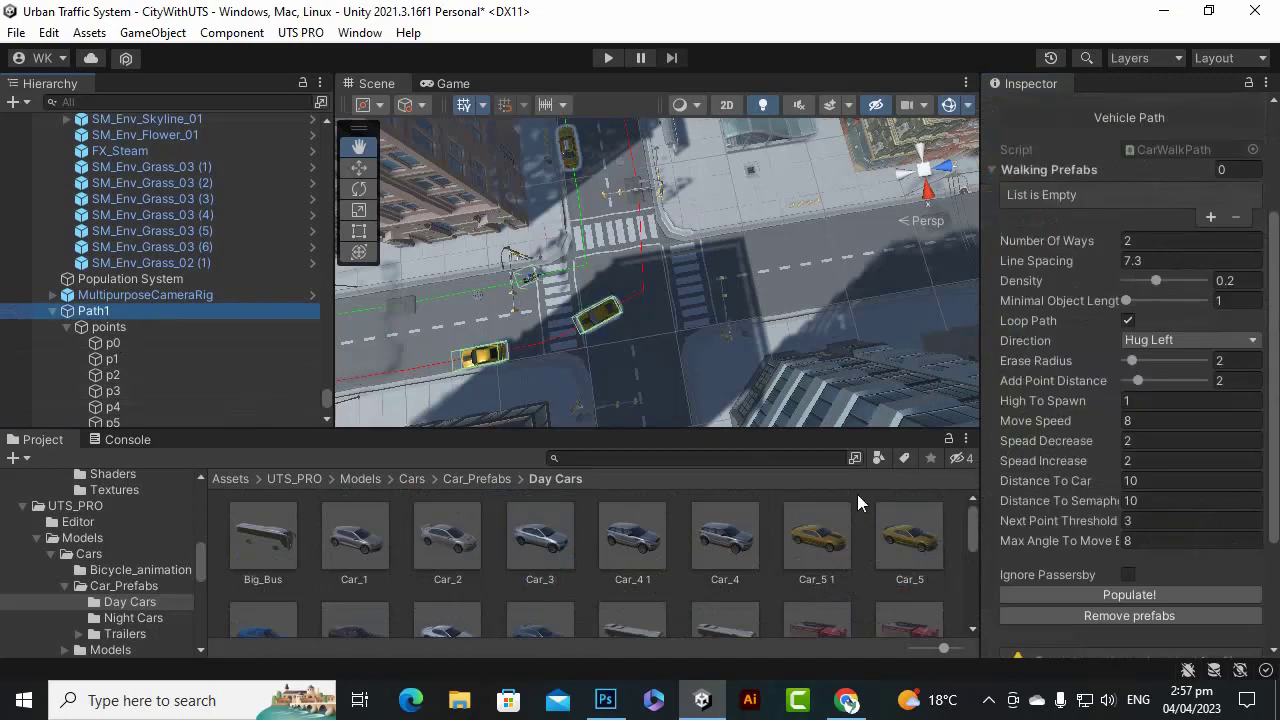
{"action": "scroll", "coordinate": [1074, 309], "scroll_direction": "up", "scroll_amount": 3}
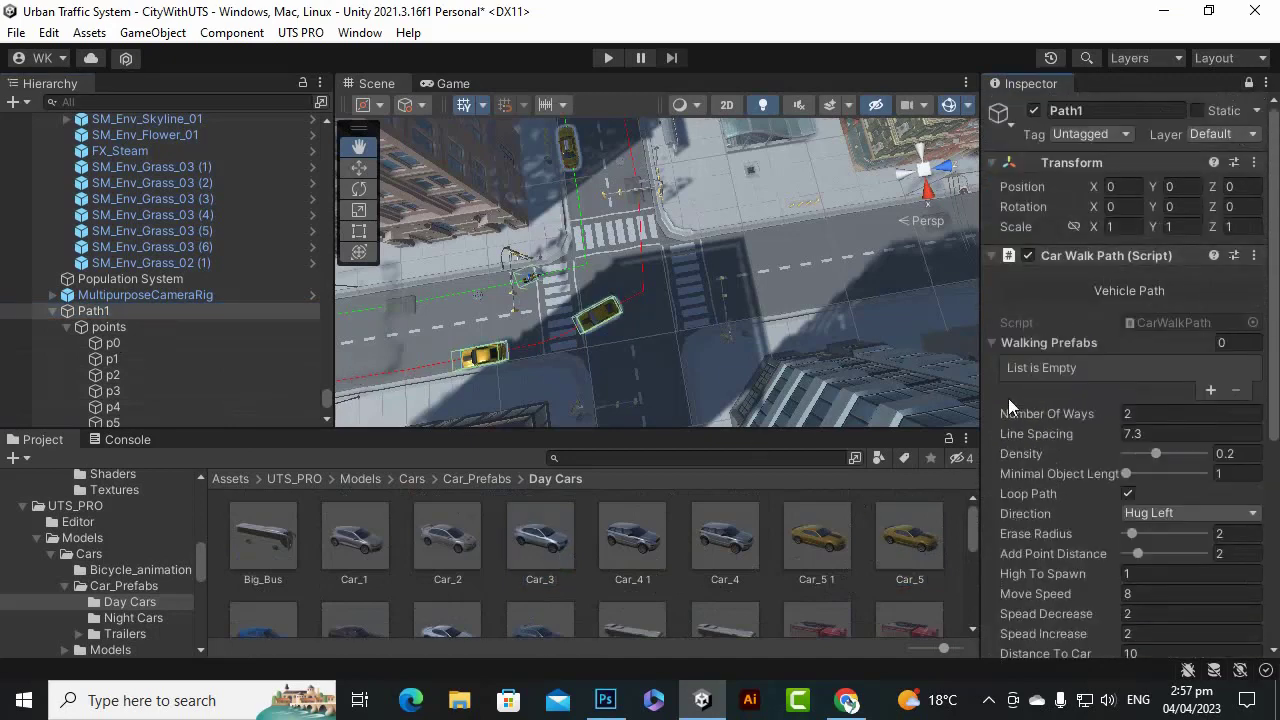
{"action": "left_click", "coordinate": [838, 558]}
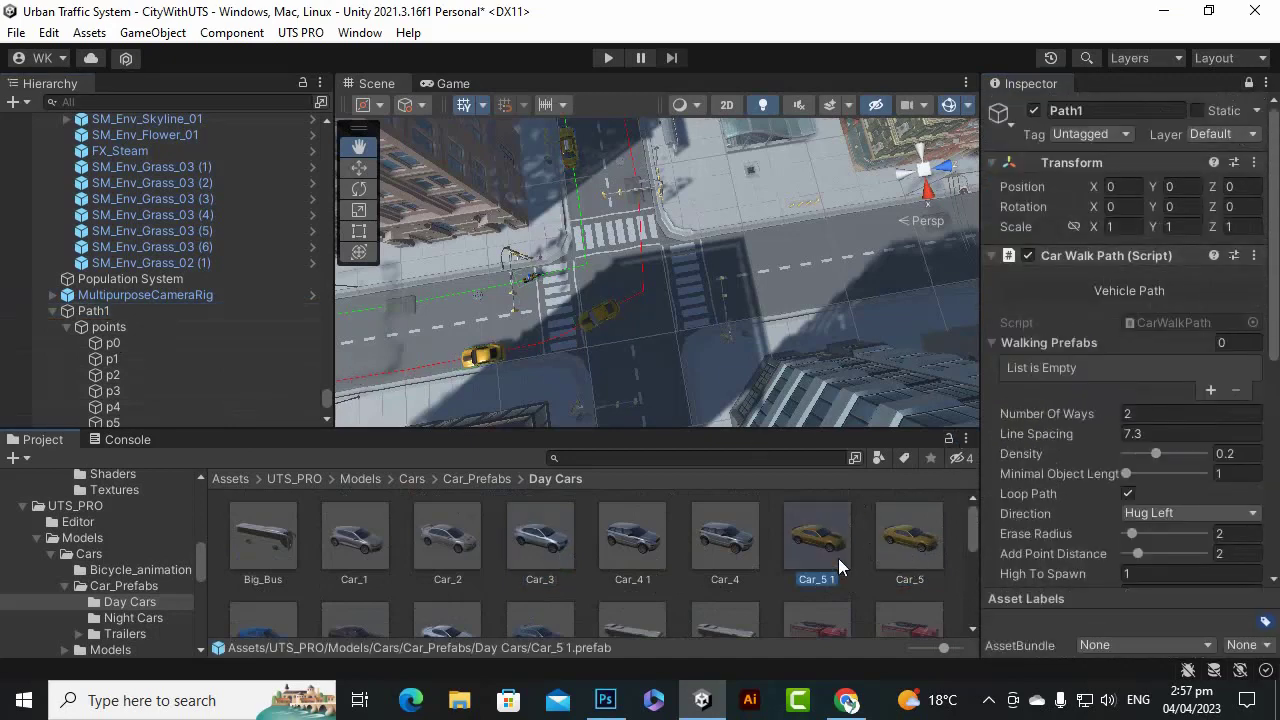
{"action": "left_click", "coordinate": [903, 540]}
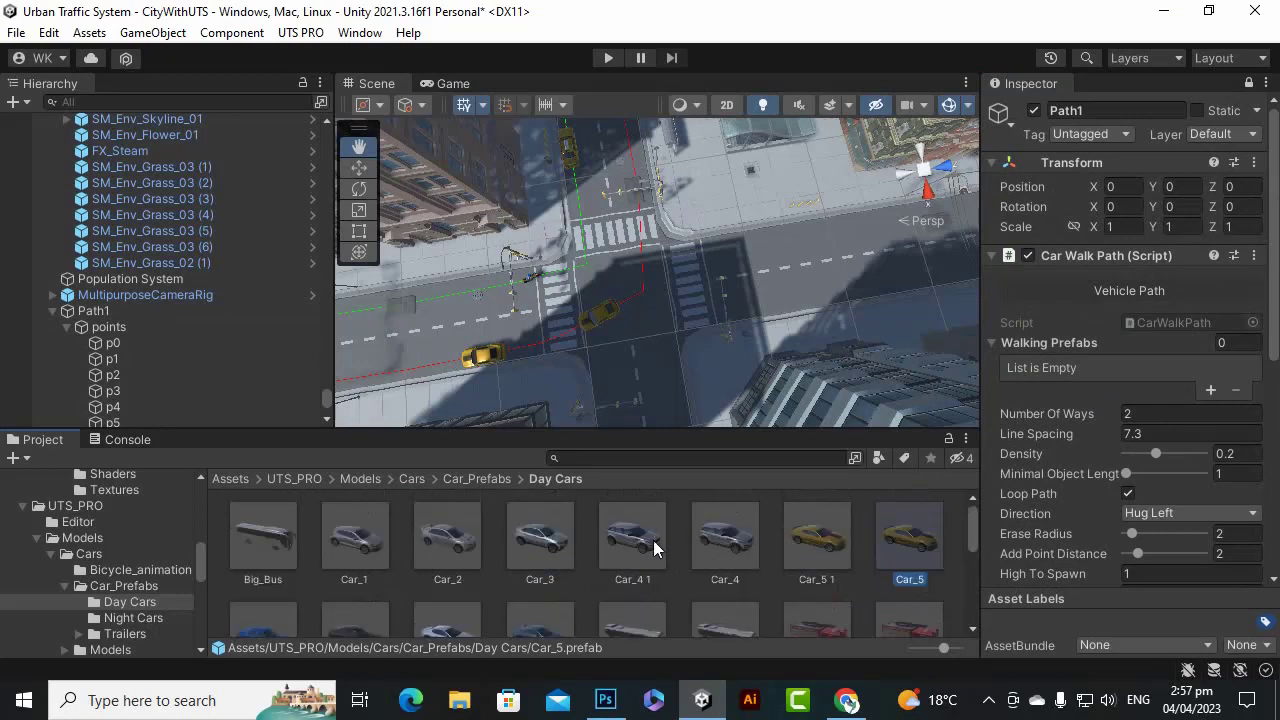
{"action": "left_click", "coordinate": [655, 547], "text": "ctrl"}
{"action": "left_click", "coordinate": [725, 545]}
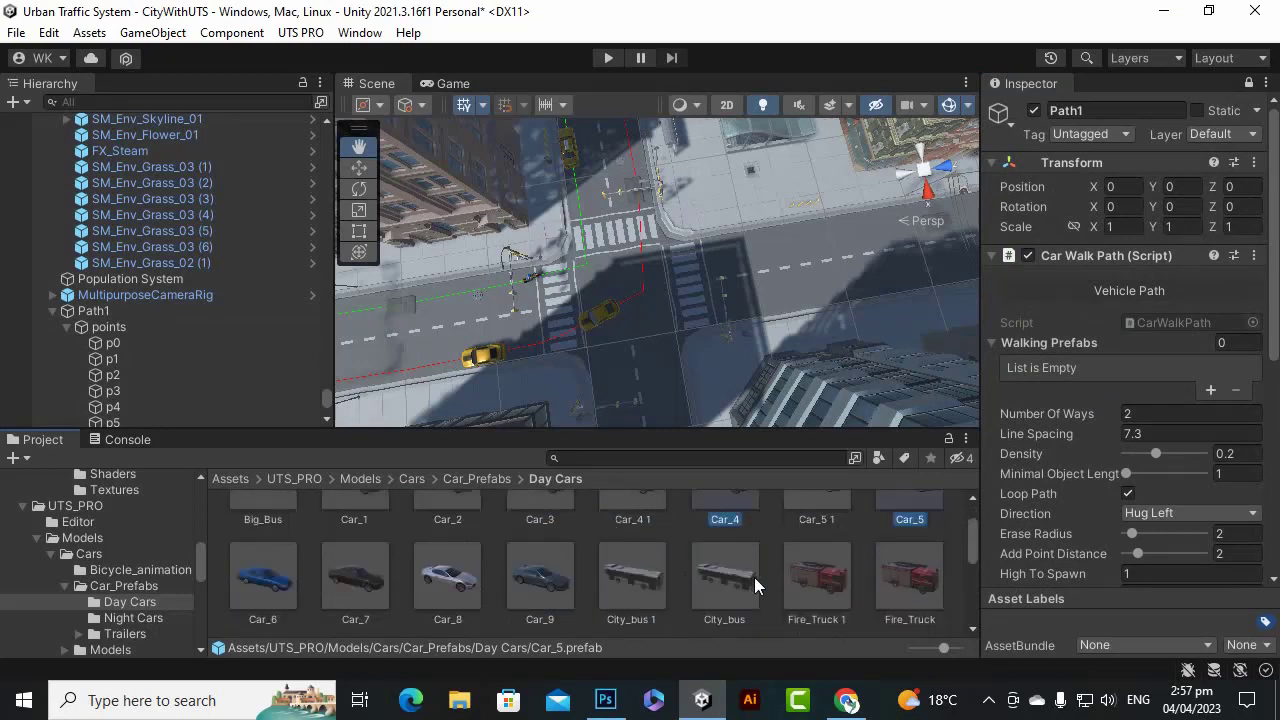
{"action": "scroll", "coordinate": [754, 577], "scroll_direction": "down", "scroll_amount": 3}
{"action": "scroll", "coordinate": [720, 565], "scroll_direction": "down", "scroll_amount": 2}
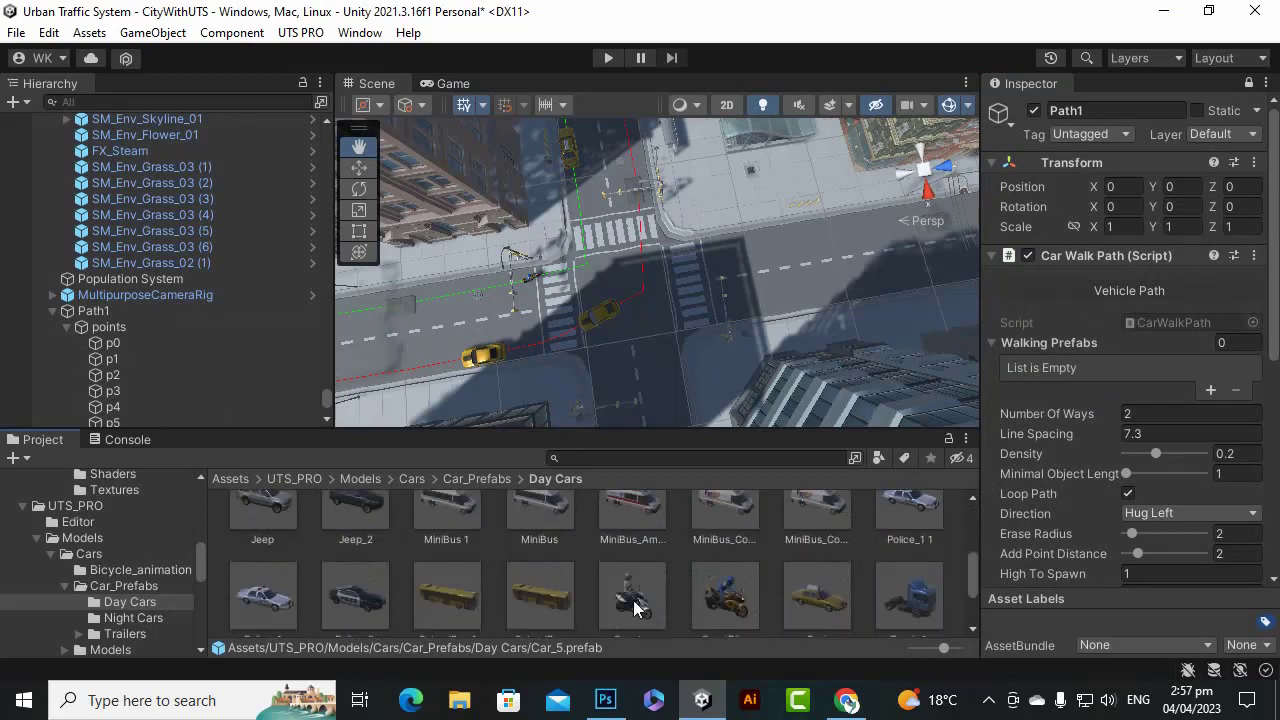
{"action": "scroll", "coordinate": [810, 595], "scroll_direction": "down", "scroll_amount": 2}
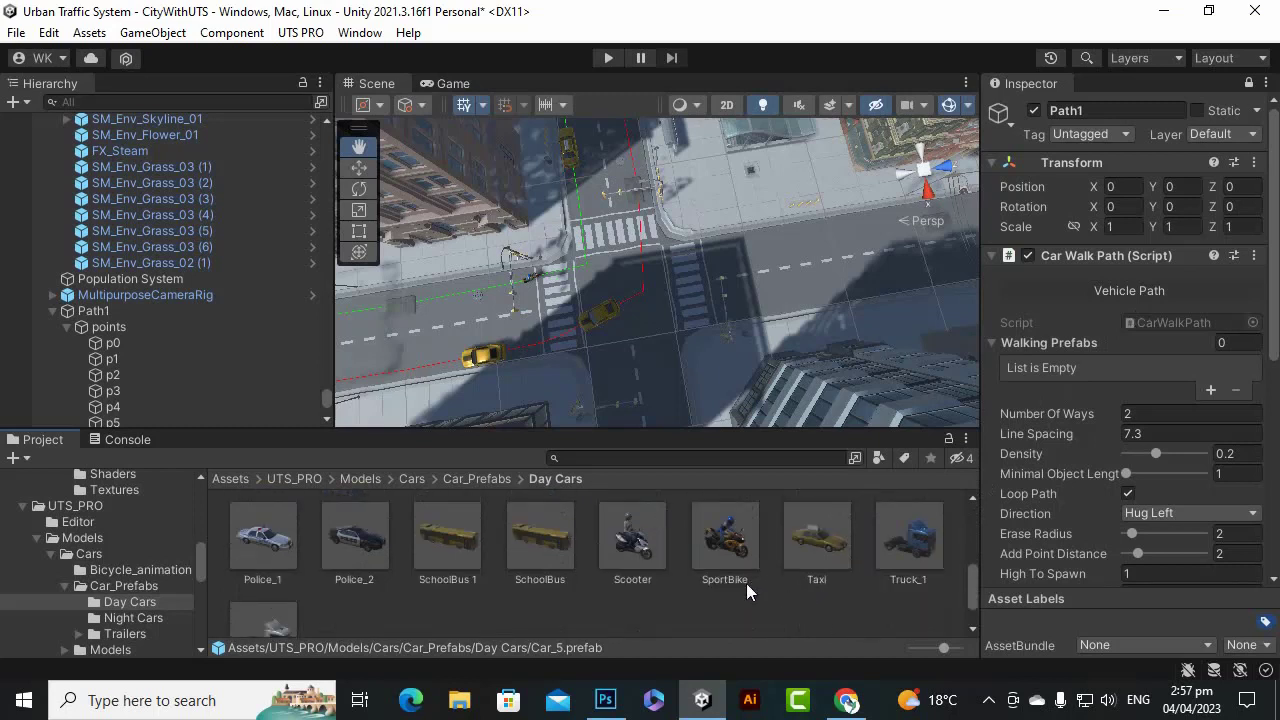
{"action": "left_click", "coordinate": [836, 557]}
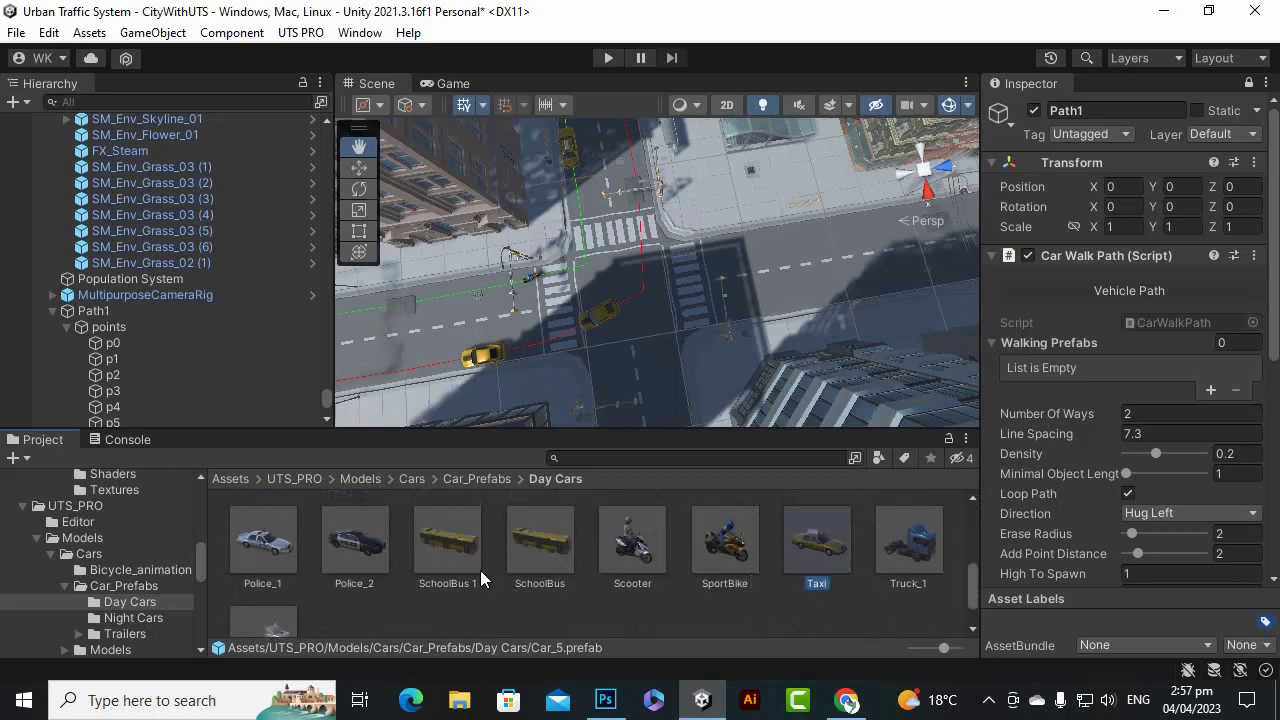
{"action": "scroll", "coordinate": [475, 578], "scroll_direction": "down", "scroll_amount": 1}
{"action": "scroll", "coordinate": [366, 596], "scroll_direction": "up", "scroll_amount": 2}
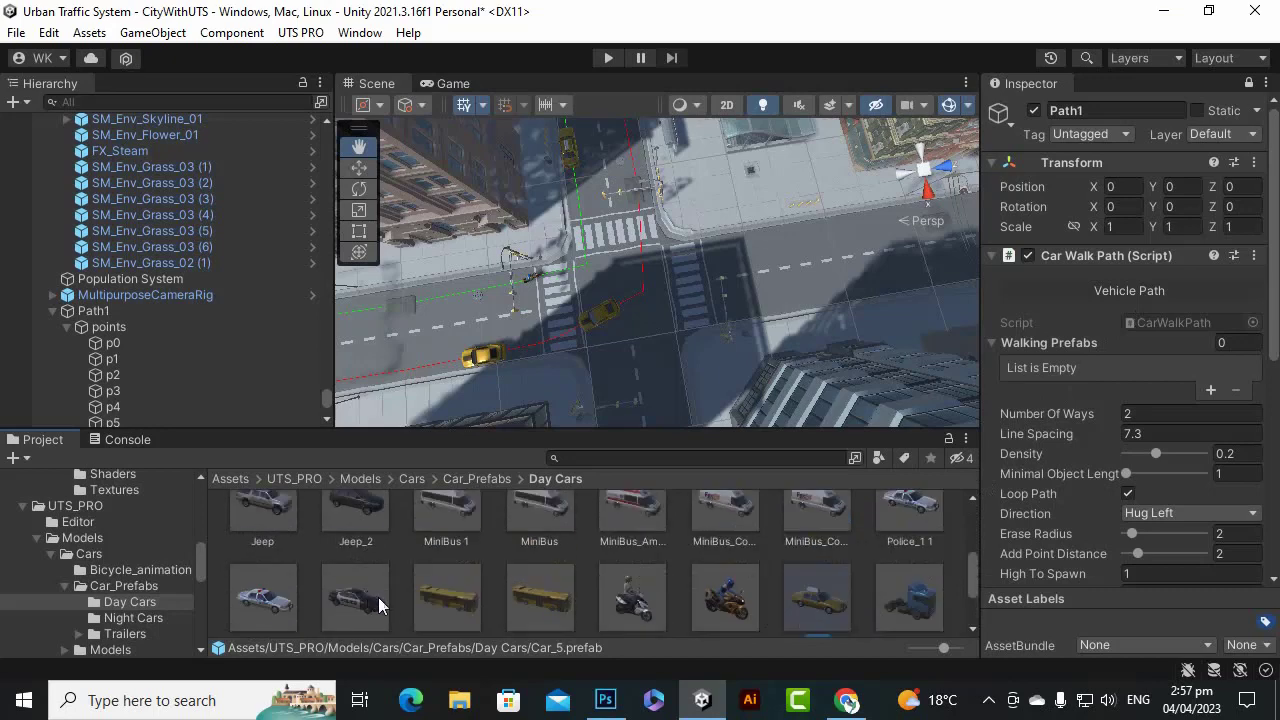
{"action": "left_click", "coordinate": [345, 600], "text": "ctrl"}
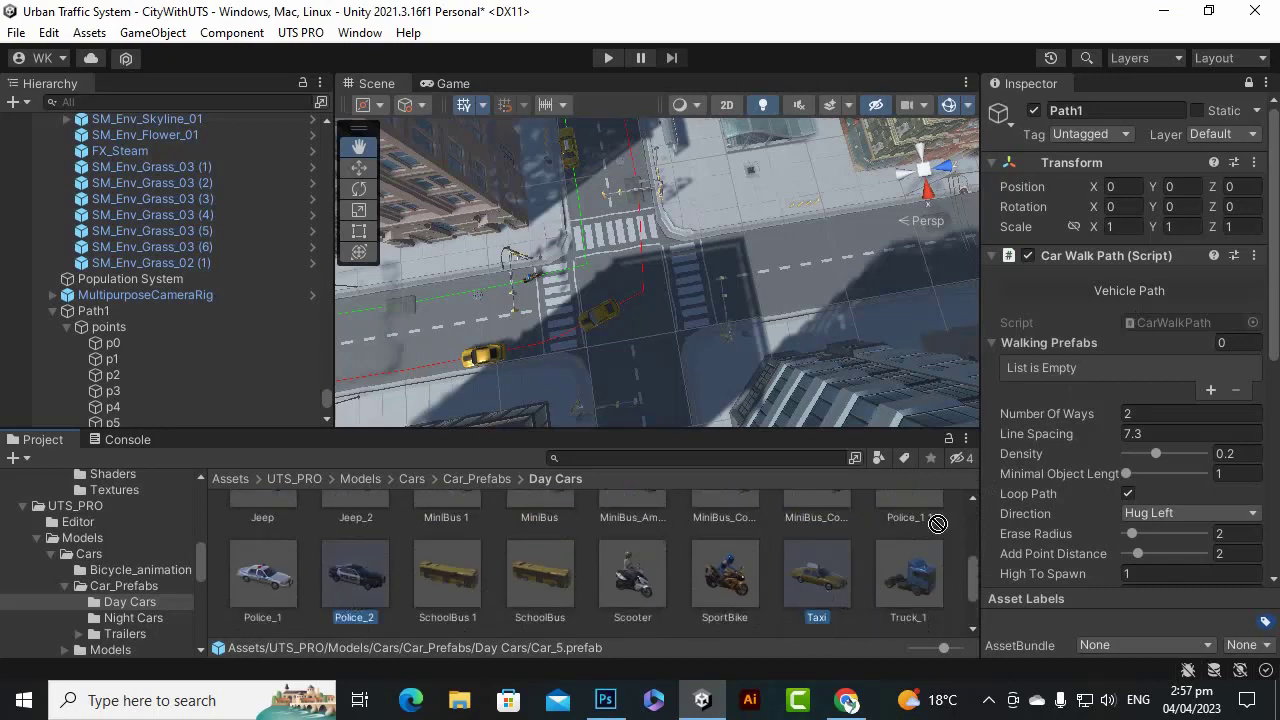
Add Car_5, Car_4, Taxi and Police_2 to Walking Prefabs, populate the path, and enter Play mode.
{"action": "left_click_drag", "start_coordinate": [937, 523], "coordinate": [1196, 347]}
{"action": "scroll", "coordinate": [1118, 482], "scroll_direction": "down", "scroll_amount": 8}
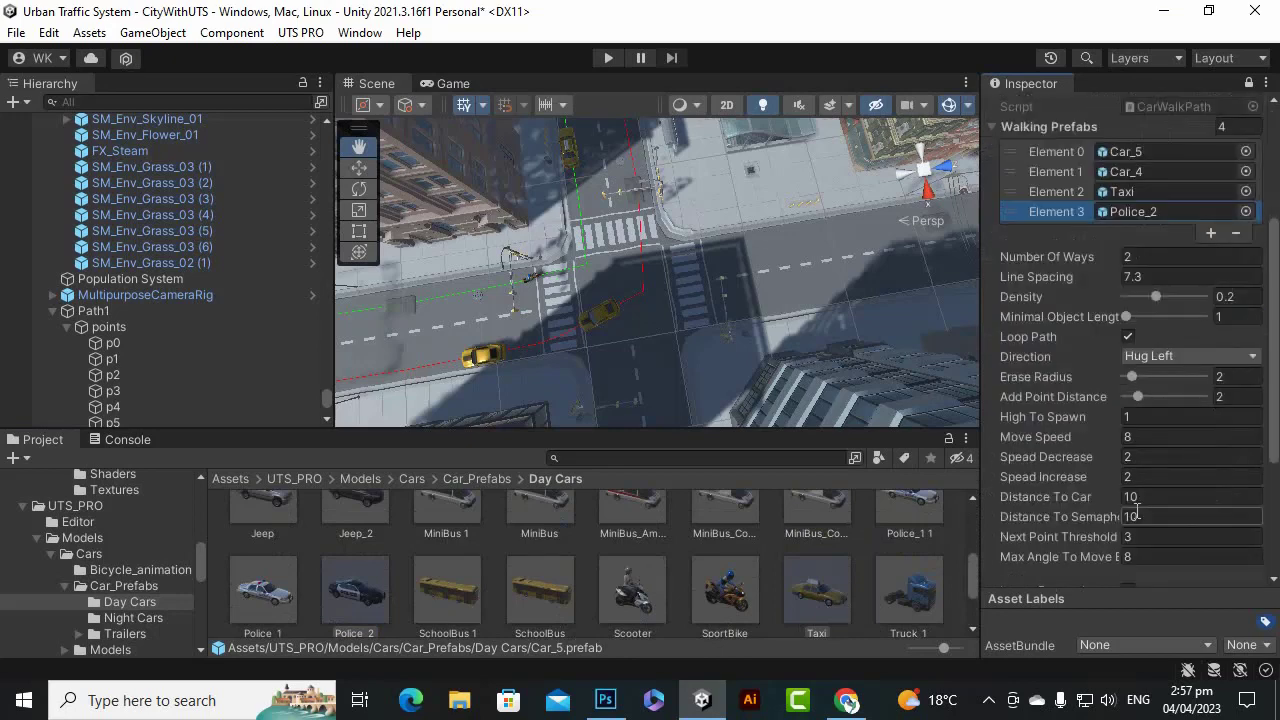
{"action": "left_click", "coordinate": [1150, 399]}
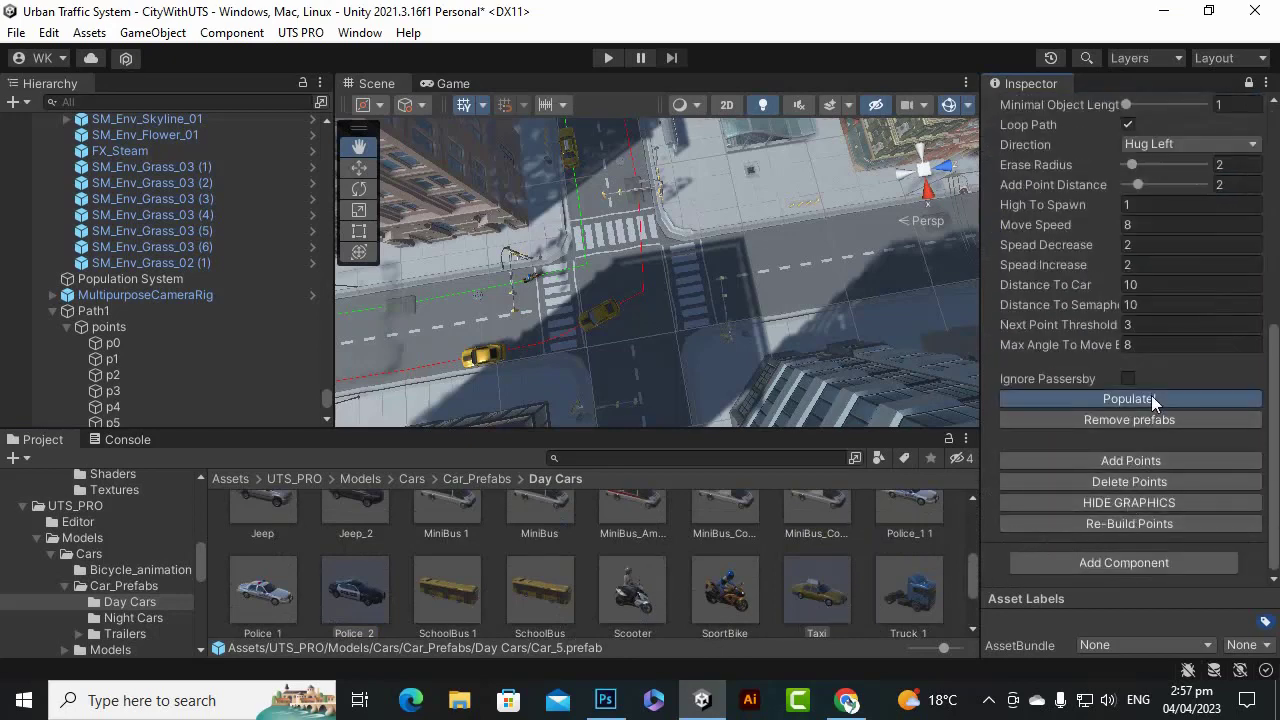
{"action": "left_click", "coordinate": [609, 58]}
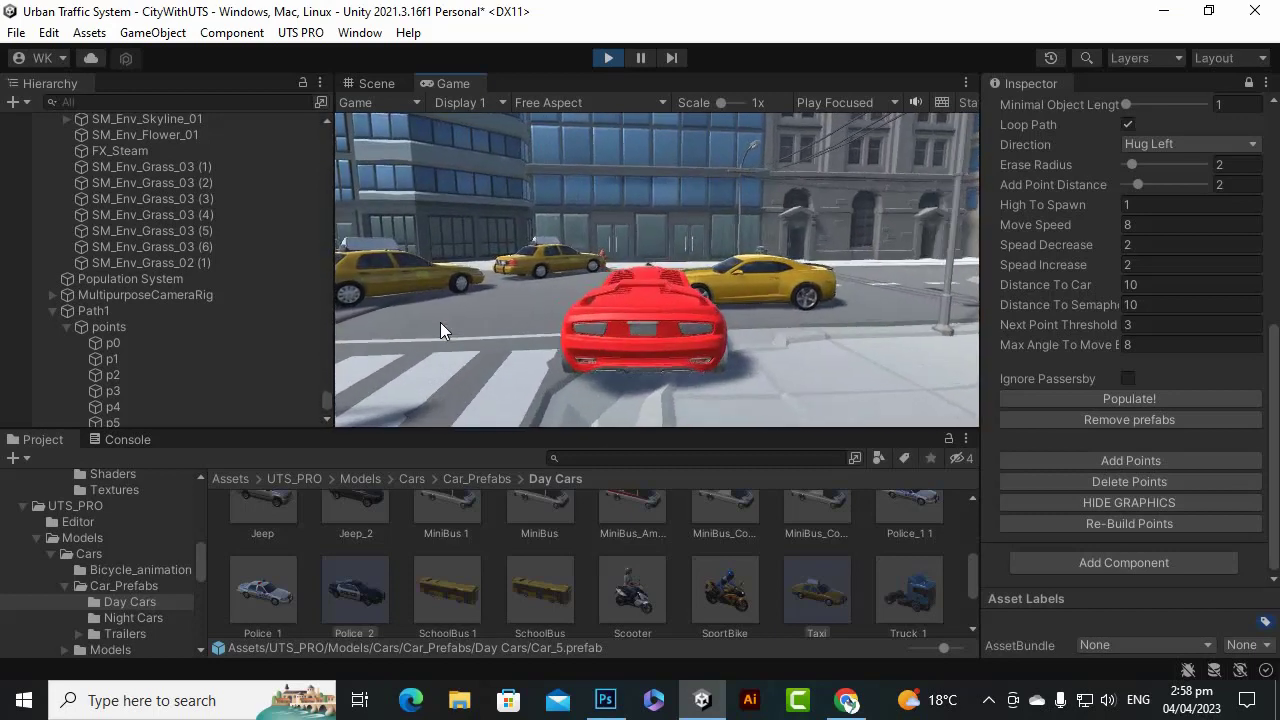
Stop Play mode after watching the traffic run.
{"action": "left_click", "coordinate": [609, 57]}
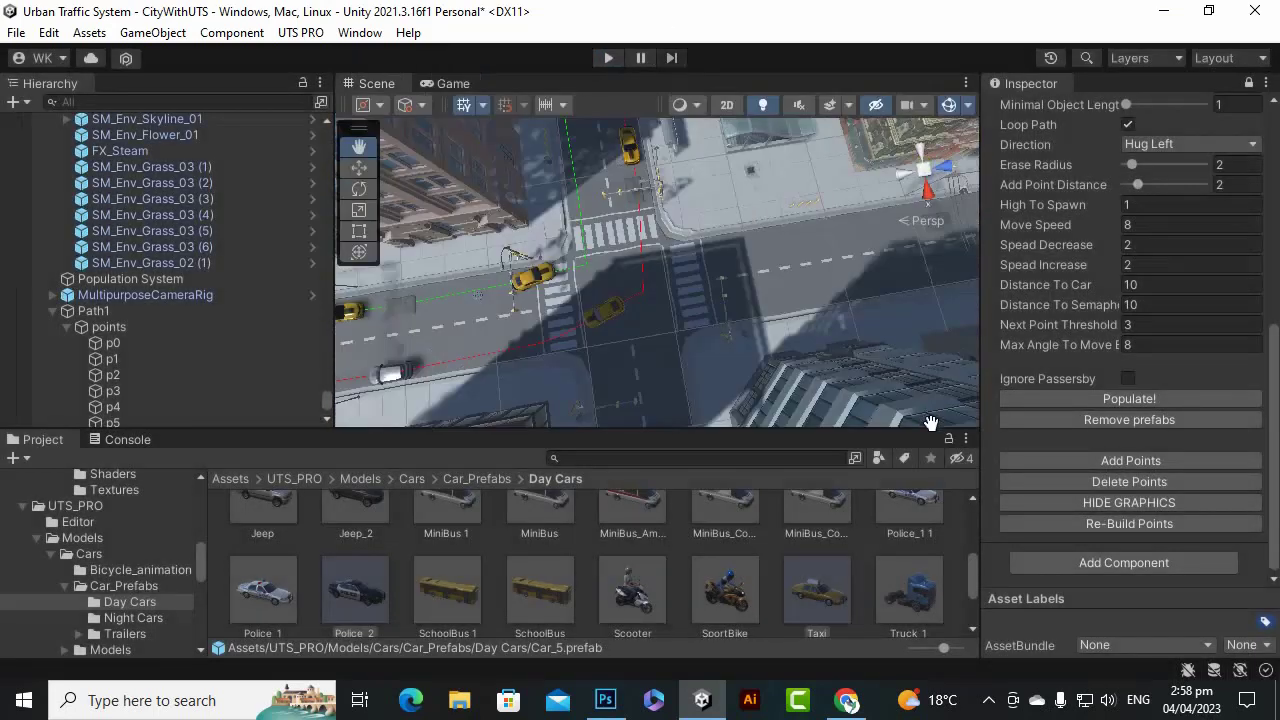
{"action": "scroll", "coordinate": [765, 333], "scroll_direction": "down", "scroll_amount": 5}
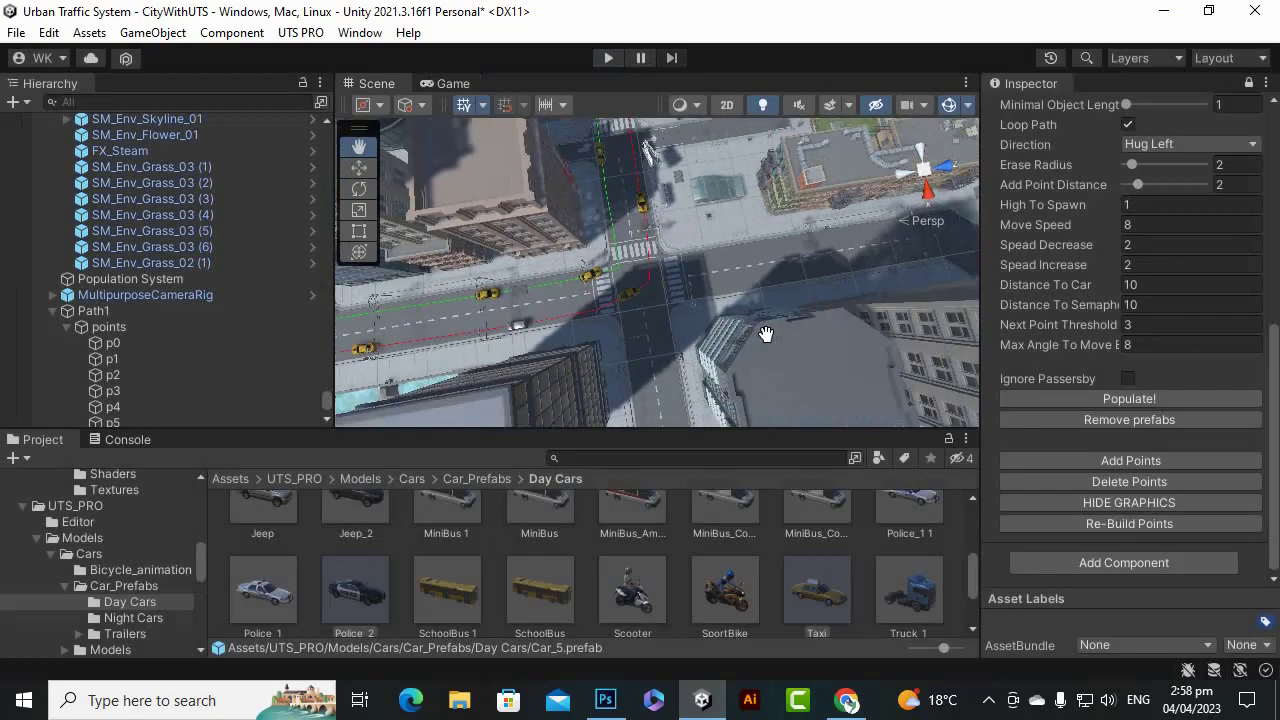
{"action": "scroll", "coordinate": [660, 326], "scroll_direction": "up", "scroll_amount": 8}
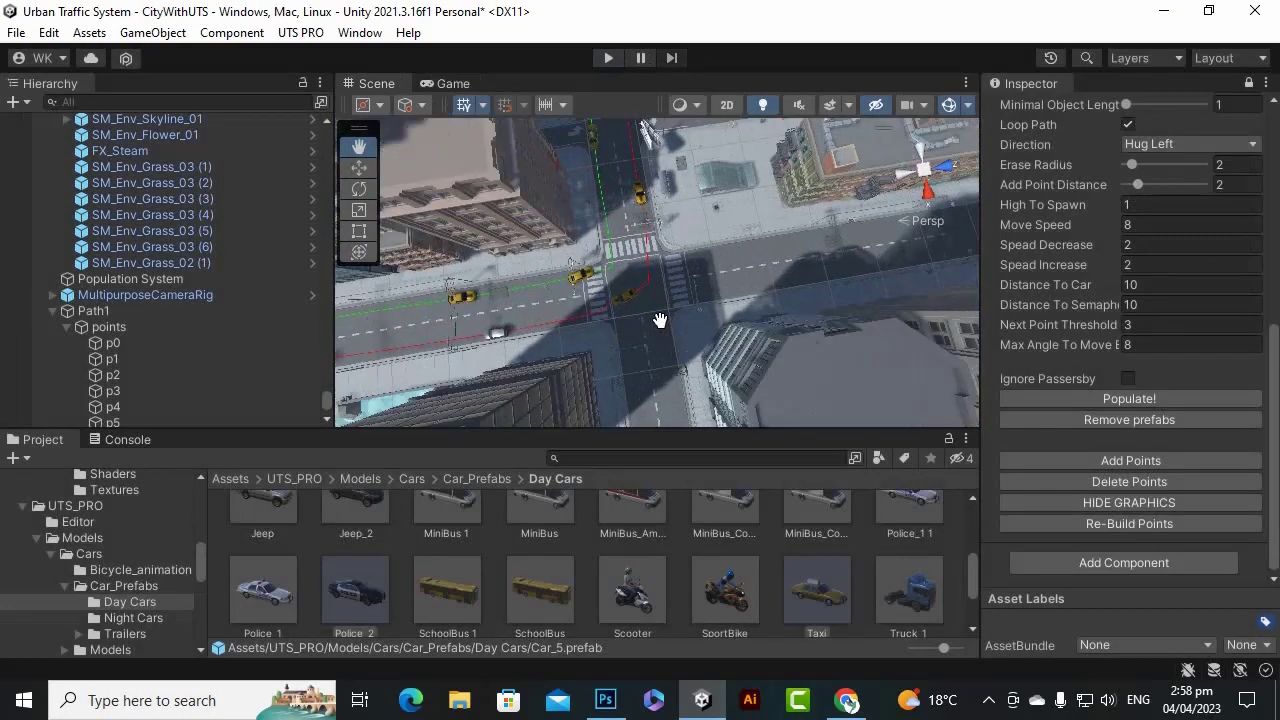
{"action": "scroll", "coordinate": [720, 325], "scroll_direction": "up", "scroll_amount": 5}
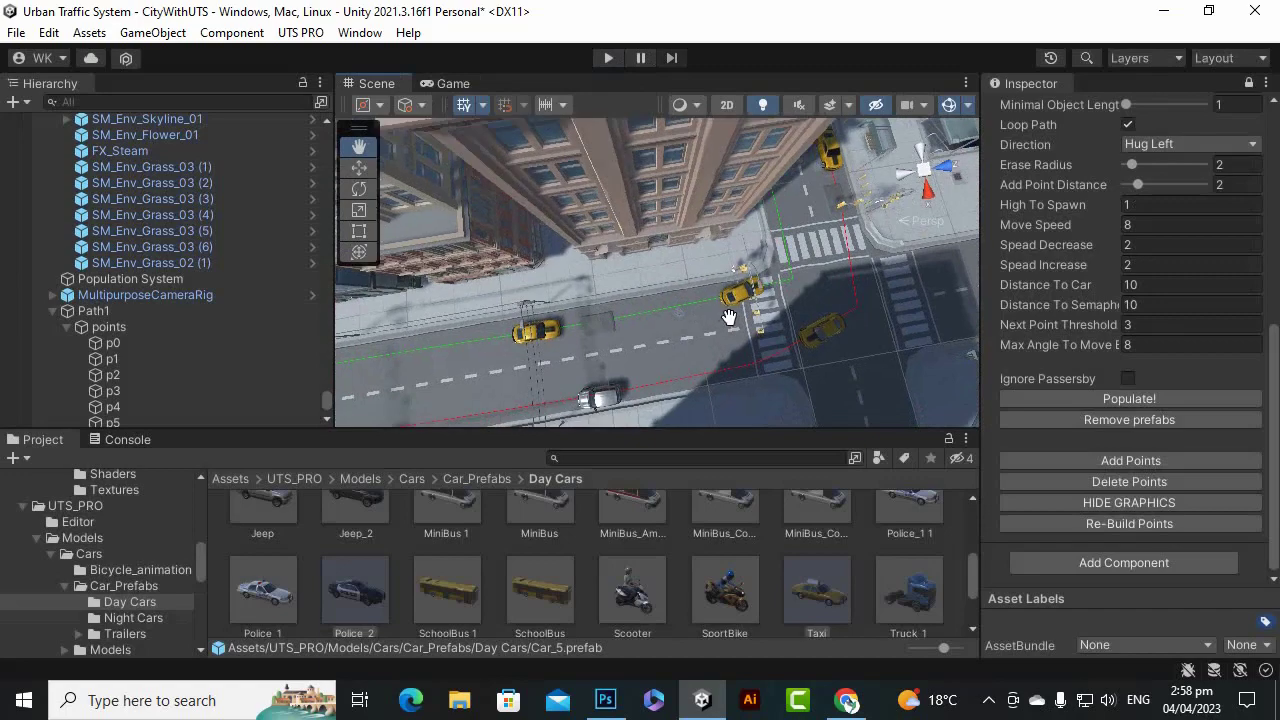
{"action": "scroll", "coordinate": [714, 305], "scroll_direction": "down", "scroll_amount": 4}
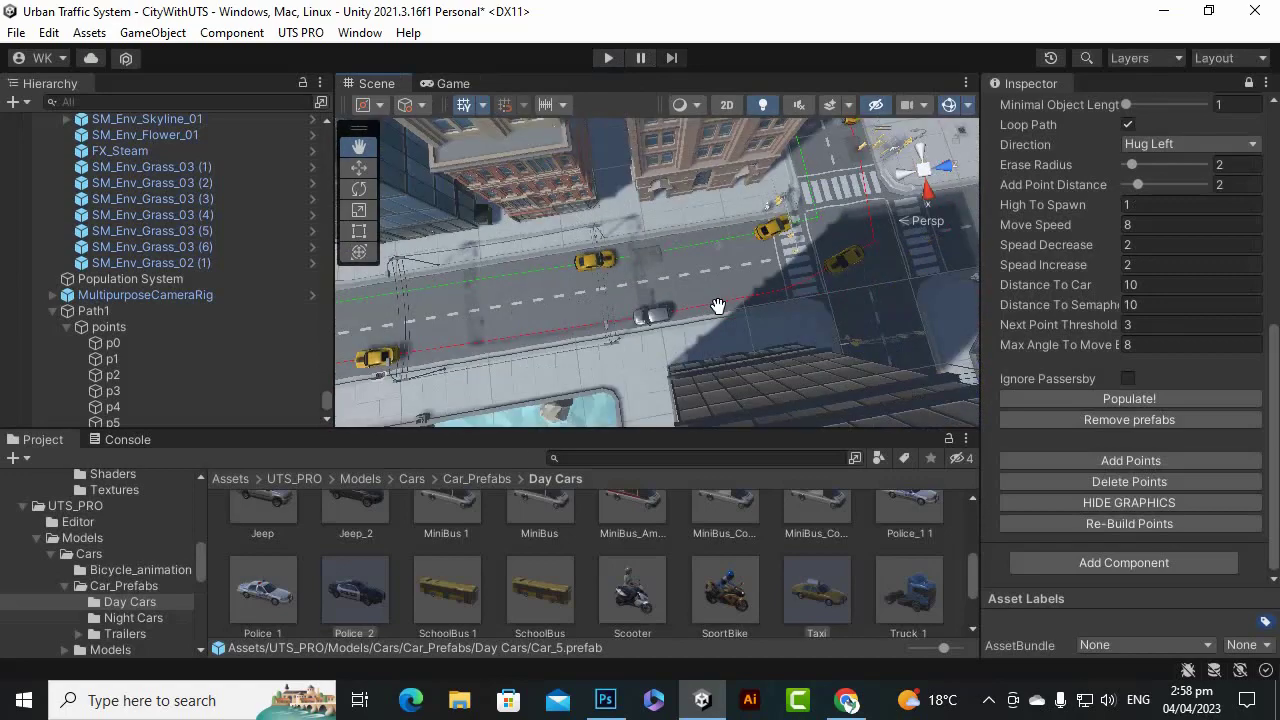
{"action": "scroll", "coordinate": [725, 294], "scroll_direction": "down", "scroll_amount": 5}
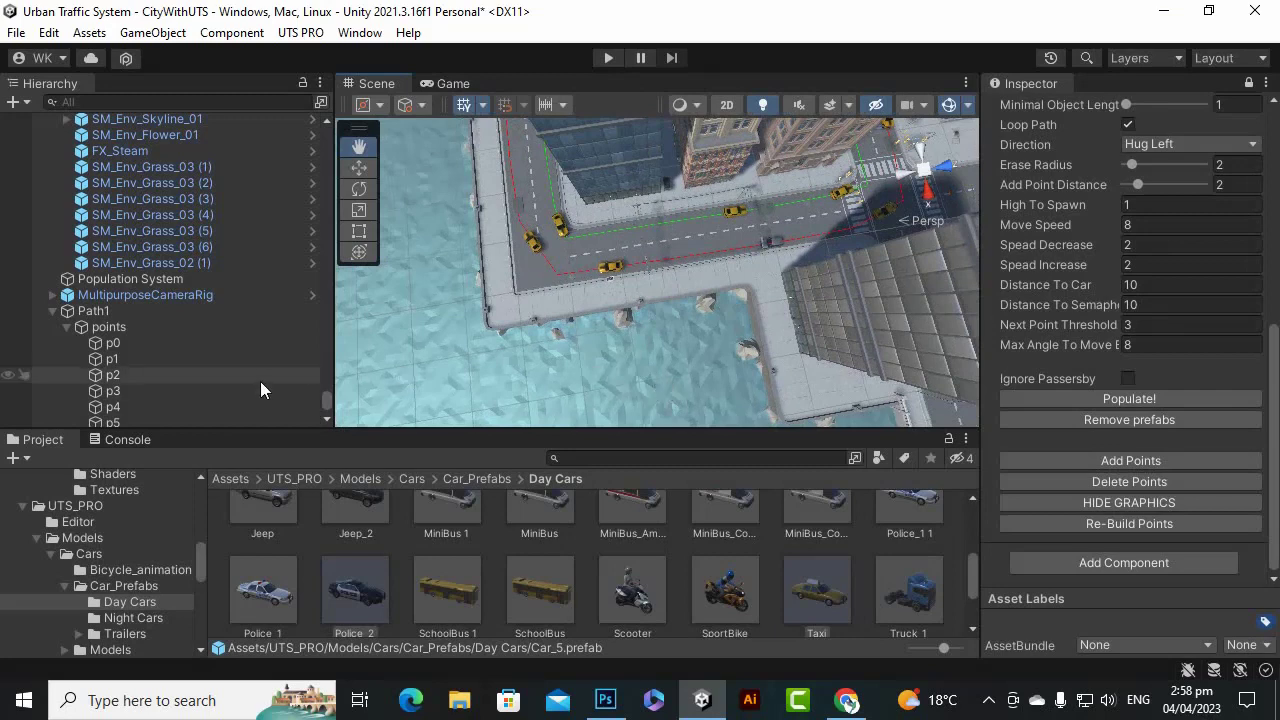
{"action": "scroll", "coordinate": [262, 380], "scroll_direction": "up", "scroll_amount": 5}
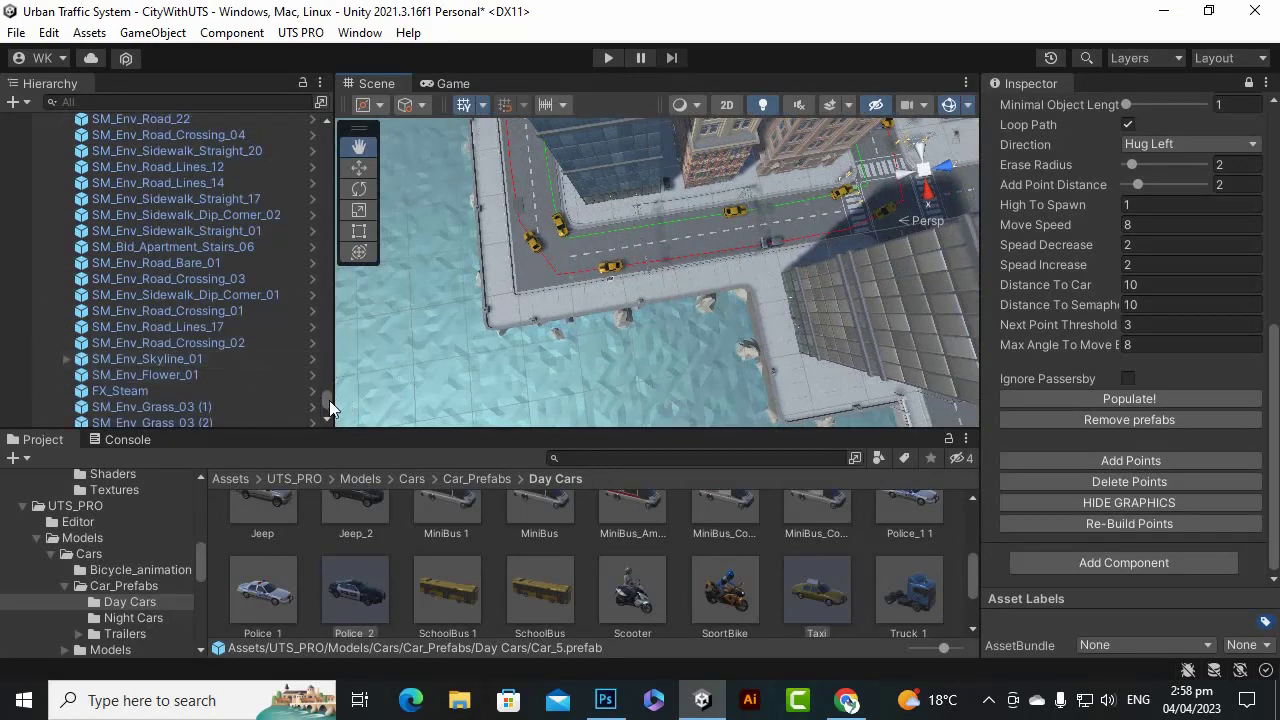
{"action": "left_click_drag", "start_coordinate": [330, 402], "coordinate": [333, 130]}
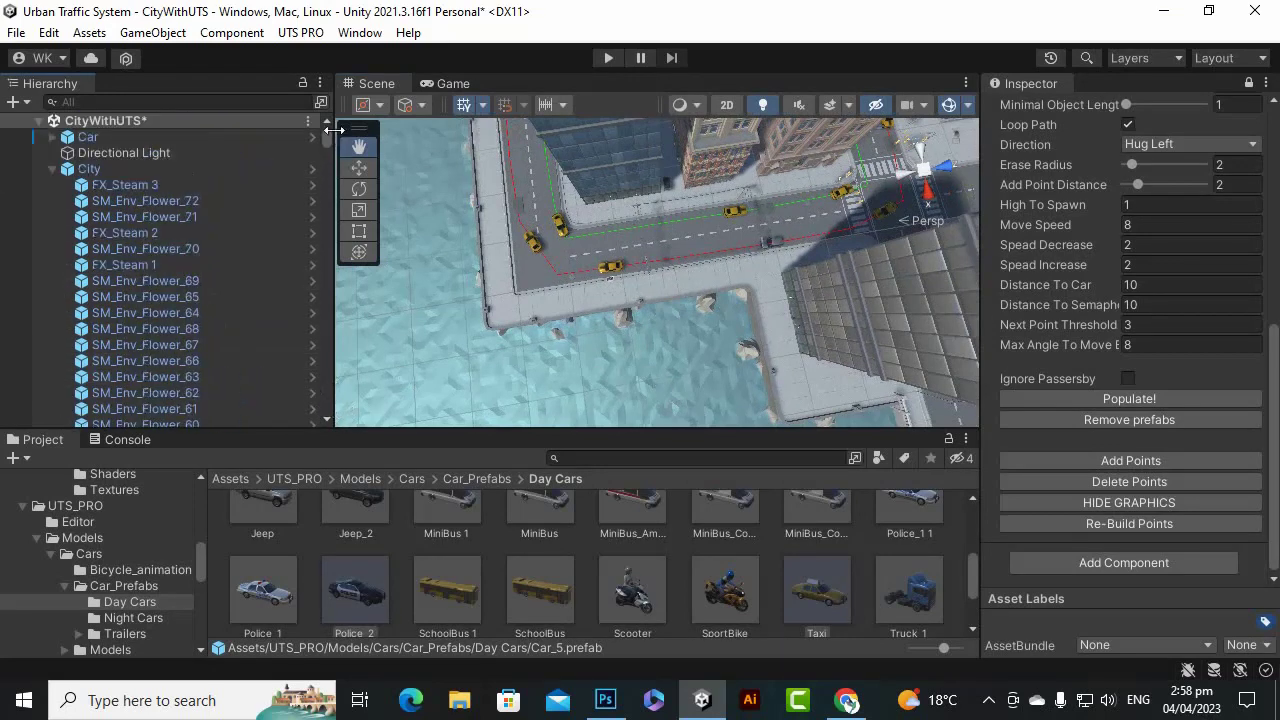
{"action": "left_click", "coordinate": [183, 169]}
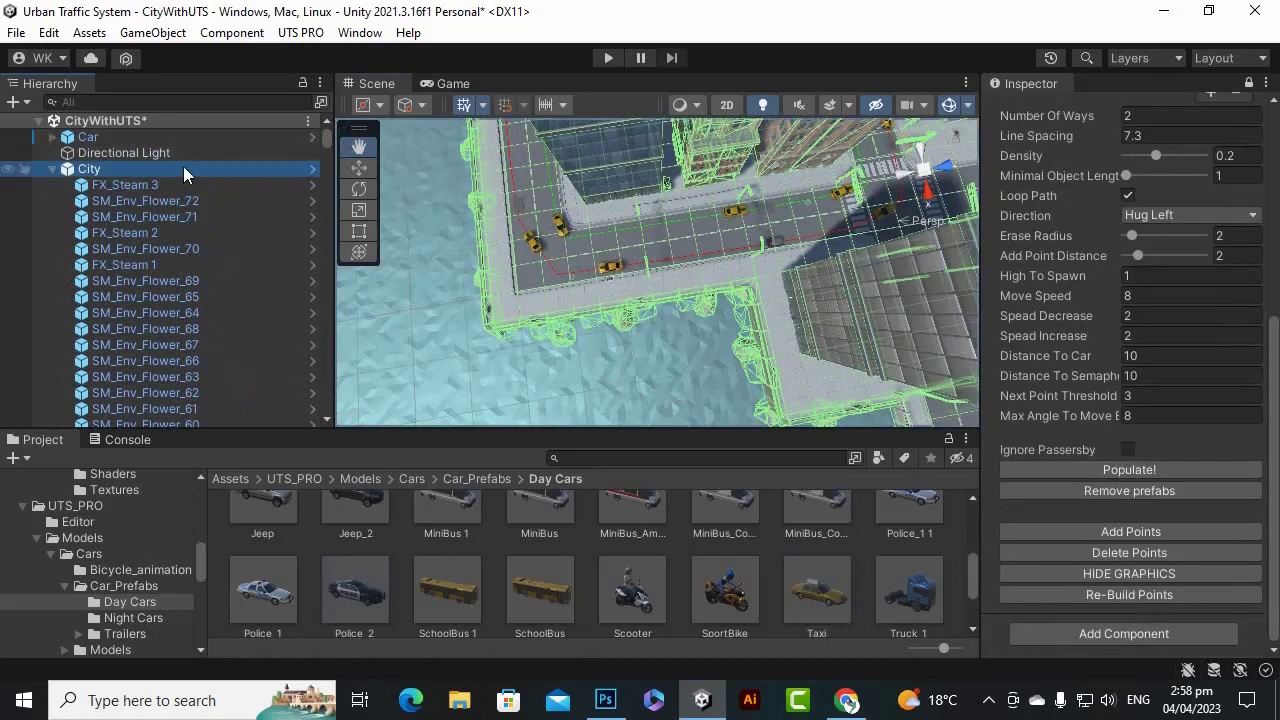
Set Path1's Transform scale to 1.5 on X, Y and Z.
{"action": "left_click", "coordinate": [1267, 230]}
{"action": "left_click_drag", "start_coordinate": [1274, 262], "coordinate": [1268, 157]}
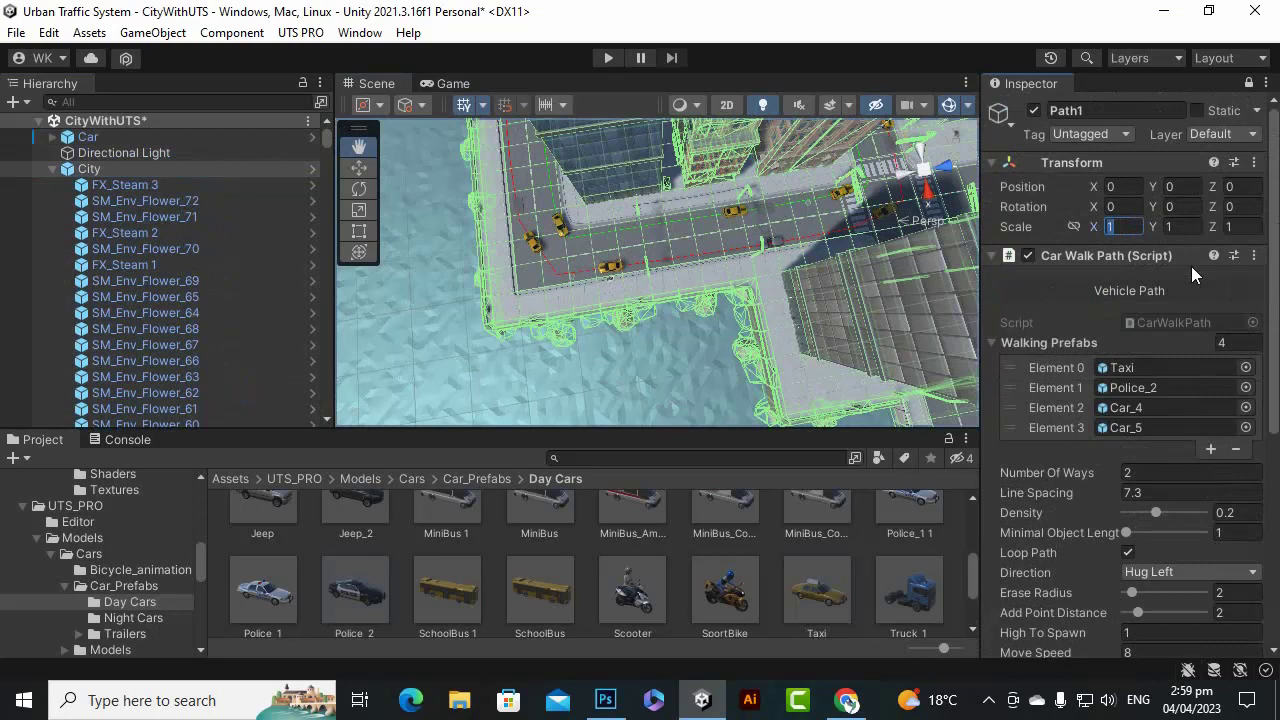
{"action": "type", "text": "1."}
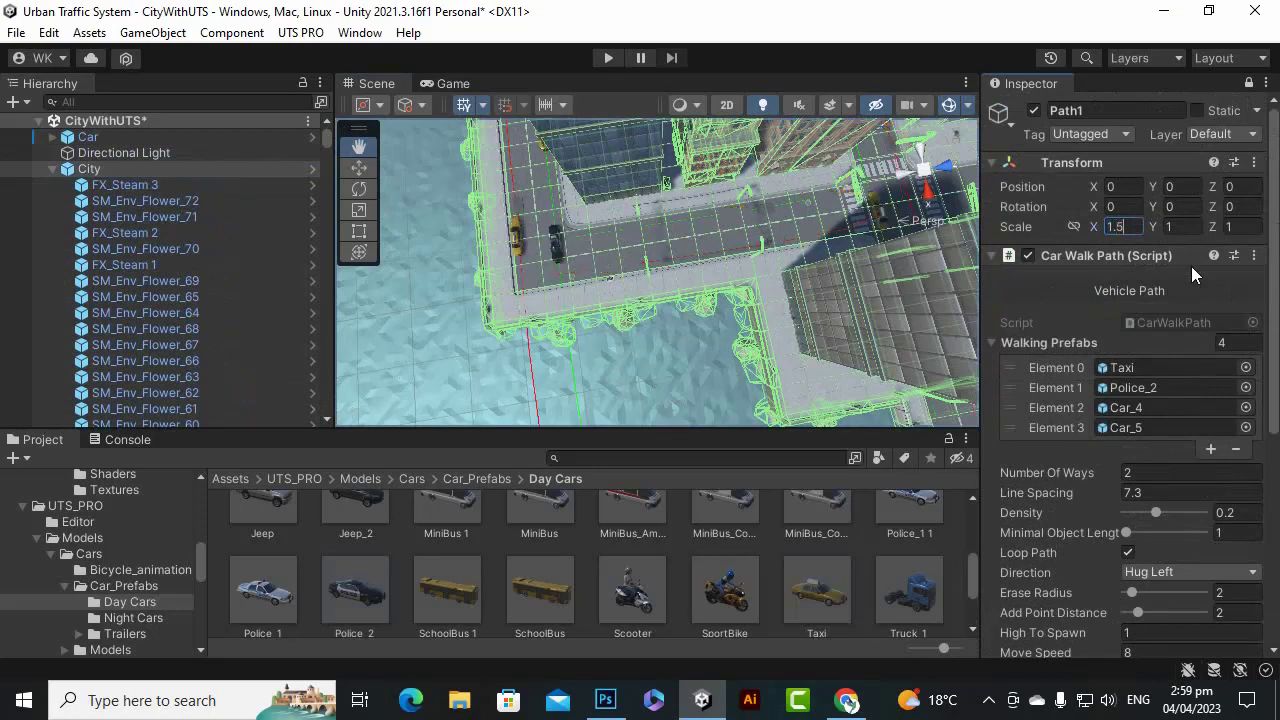
{"action": "type", "text": "5"}
{"action": "key", "text": "Tab"}
{"action": "type", "text": "1.5"}
{"action": "key", "text": "Tab"}
{"action": "type", "text": "1.5"}
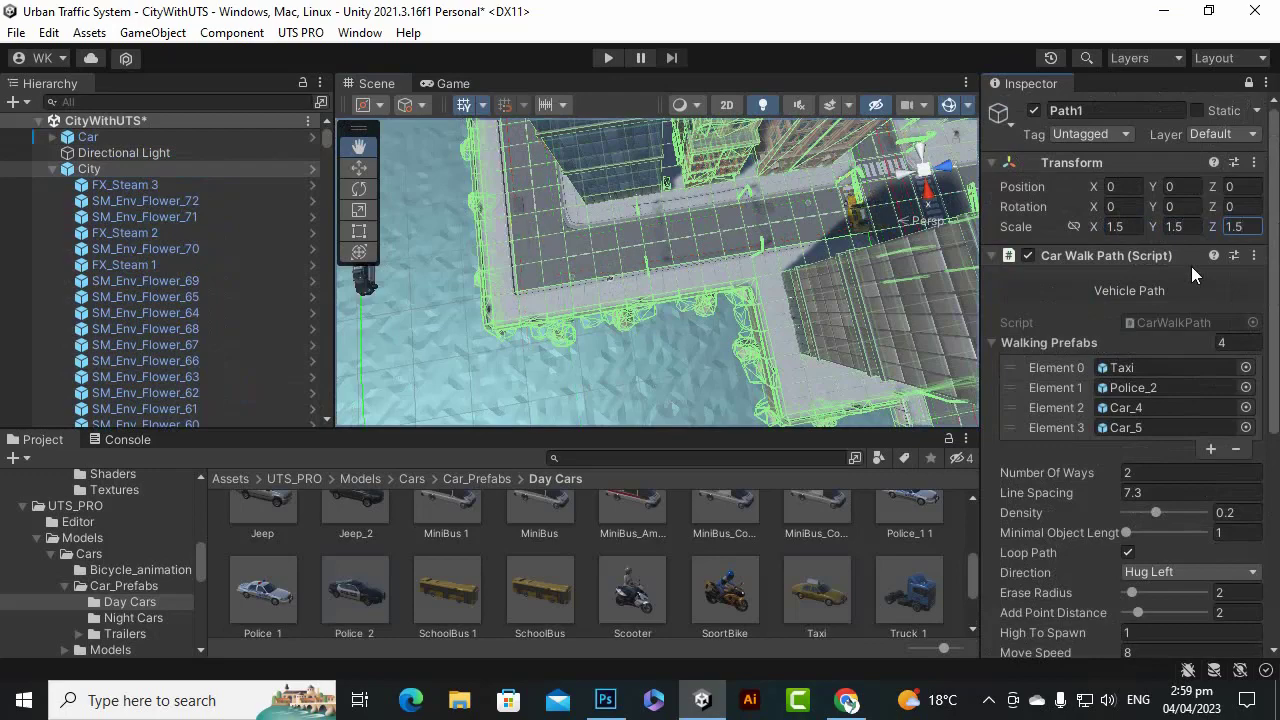
Pan toward the crosswalk to inspect the enlarged route, briefly selecting a sidewalk tile.
{"action": "scroll", "coordinate": [833, 245], "scroll_direction": "up", "scroll_amount": 5}
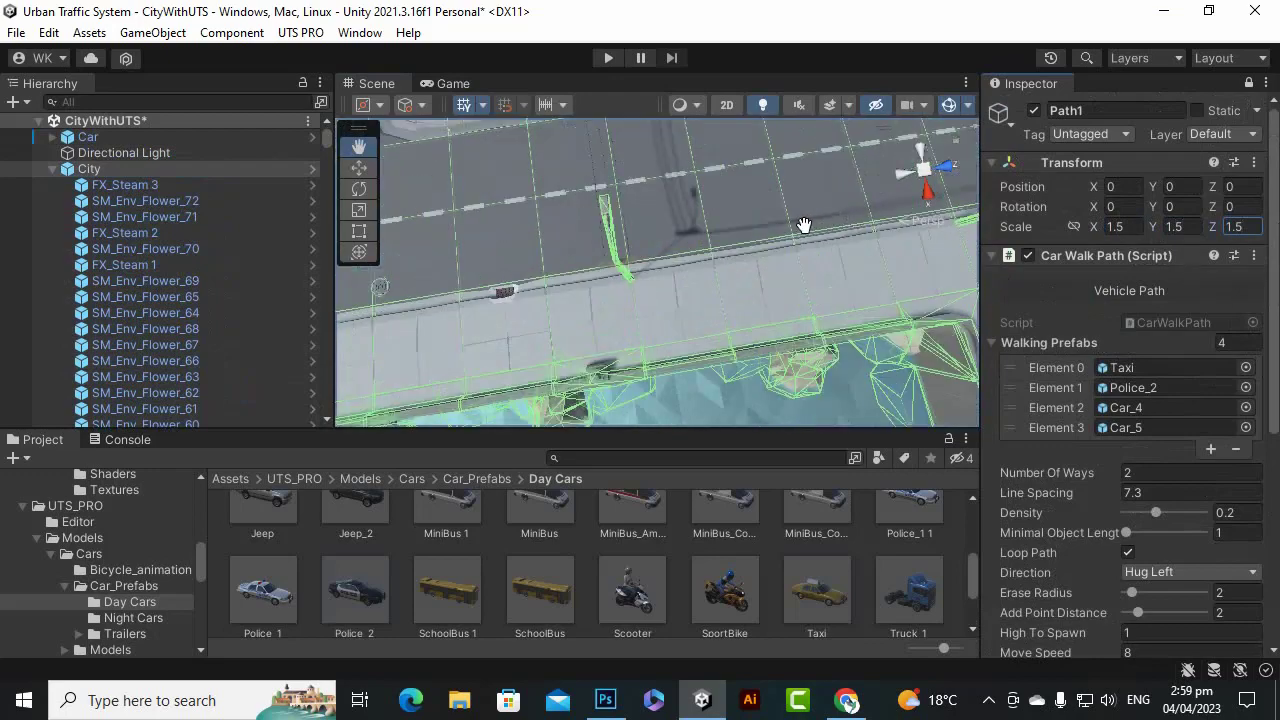
{"action": "left_click_drag", "start_coordinate": [805, 226], "coordinate": [730, 254]}
{"action": "scroll", "coordinate": [730, 254], "scroll_direction": "up", "scroll_amount": 3}
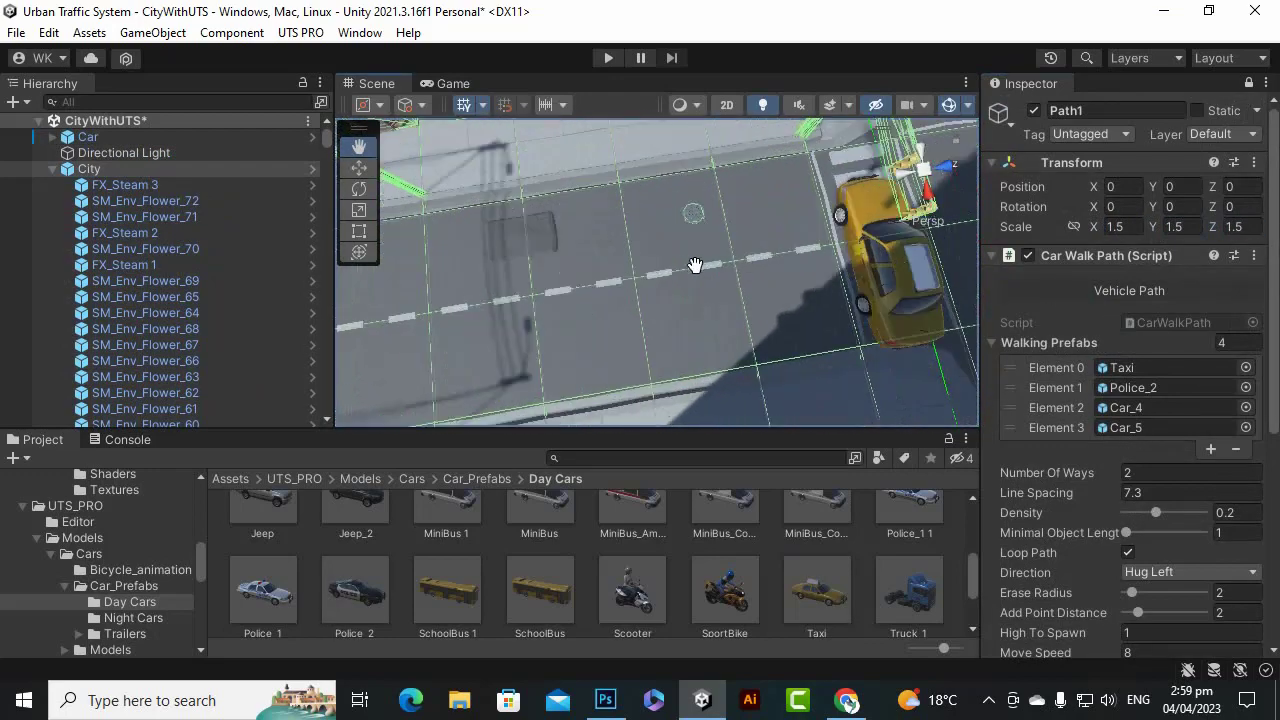
{"action": "scroll", "coordinate": [690, 268], "scroll_direction": "down", "scroll_amount": 4}
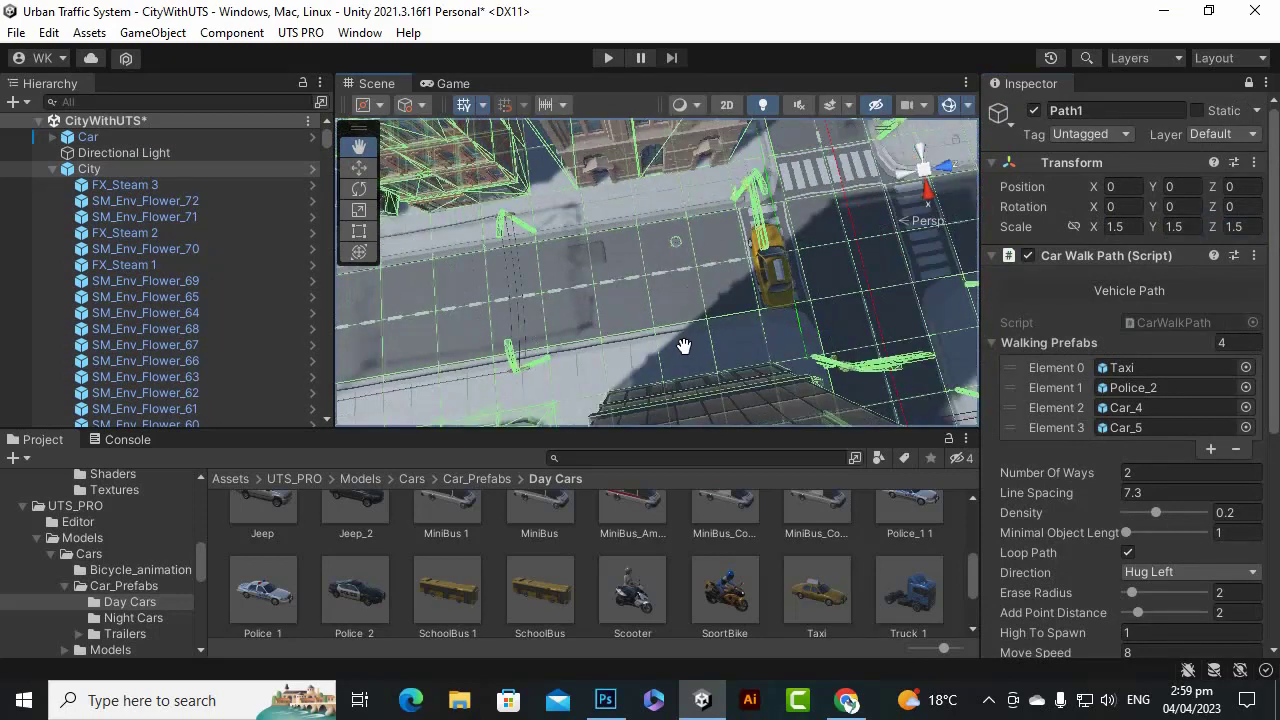
{"action": "left_click_drag", "start_coordinate": [684, 346], "coordinate": [624, 351]}
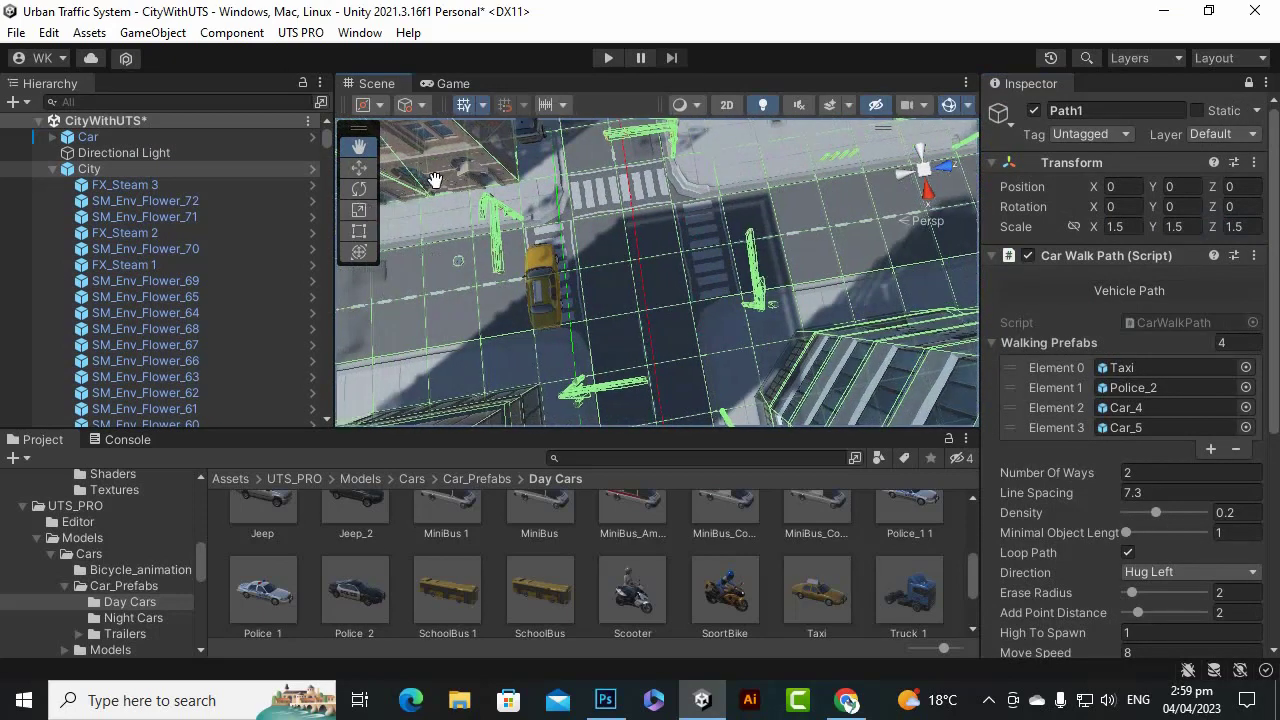
{"action": "left_click", "coordinate": [359, 168]}
{"action": "left_click", "coordinate": [426, 203]}
{"action": "scroll", "coordinate": [673, 294], "scroll_direction": "down", "scroll_amount": 3}
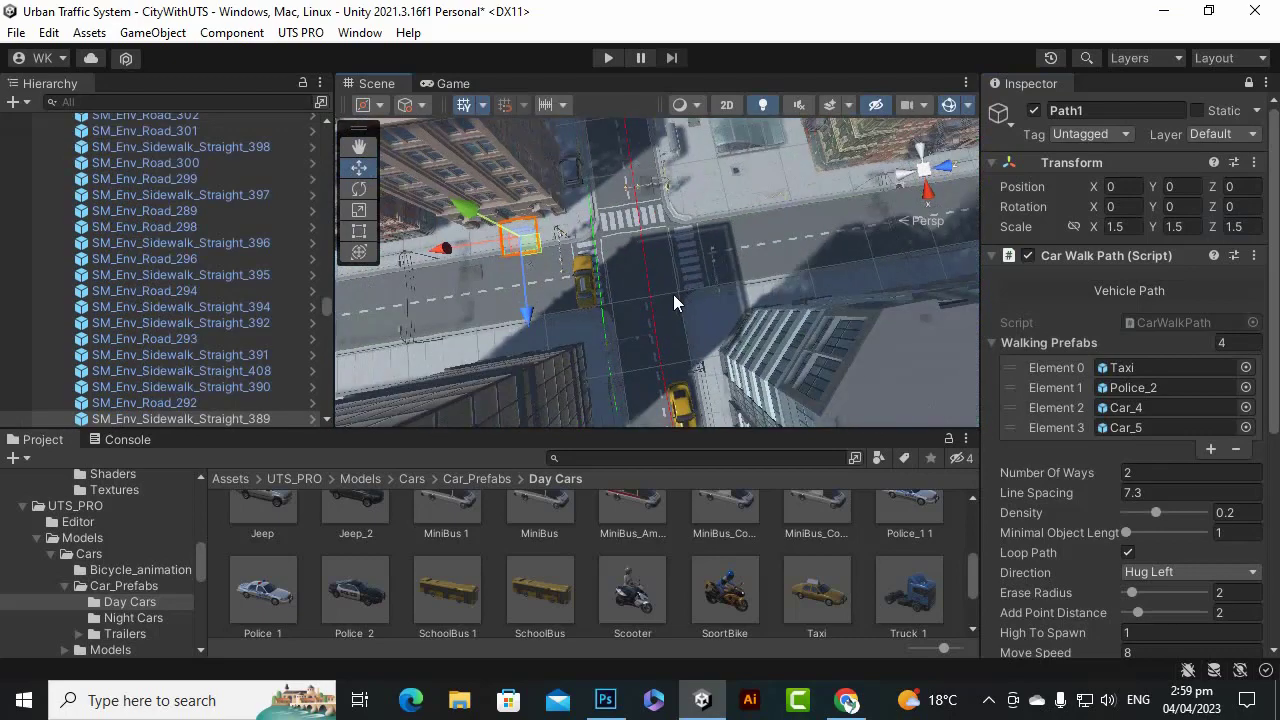
{"action": "scroll", "coordinate": [673, 294], "scroll_direction": "up", "scroll_amount": 3}
{"action": "left_click", "coordinate": [650, 263]}
{"action": "scroll", "coordinate": [659, 256], "scroll_direction": "down", "scroll_amount": 3}
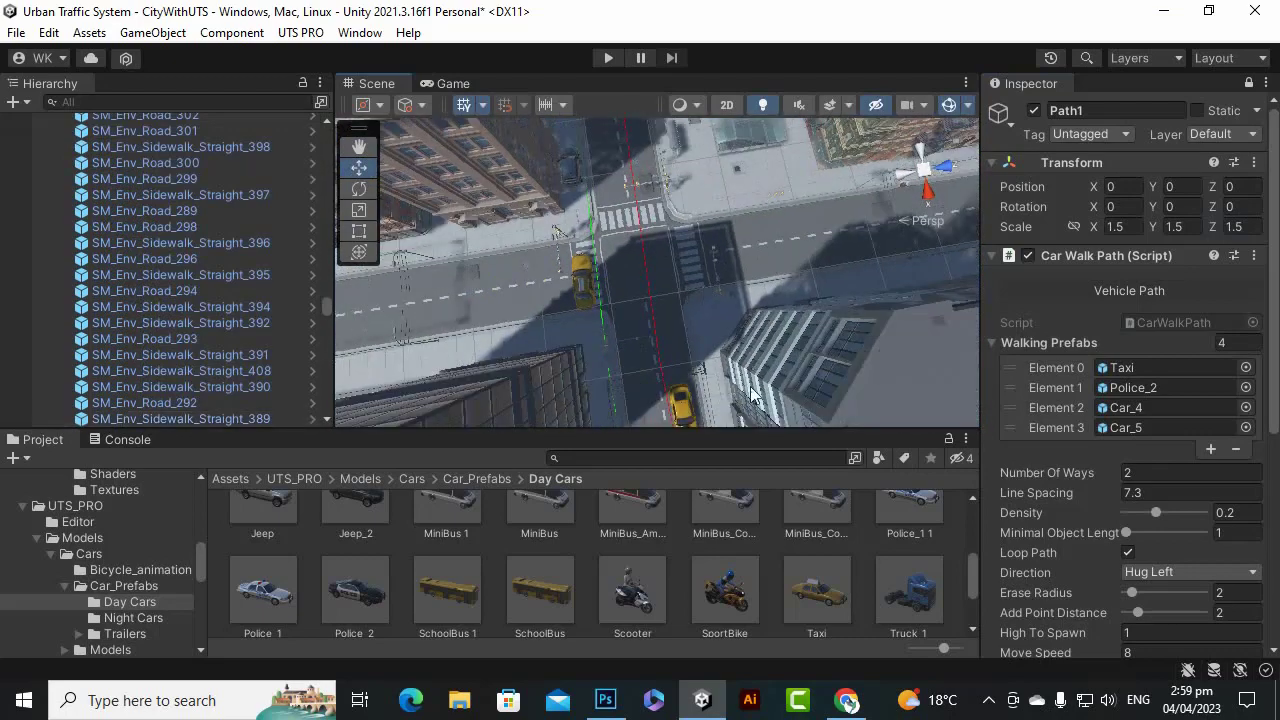
{"action": "scroll", "coordinate": [603, 363], "scroll_direction": "down", "scroll_amount": 5}
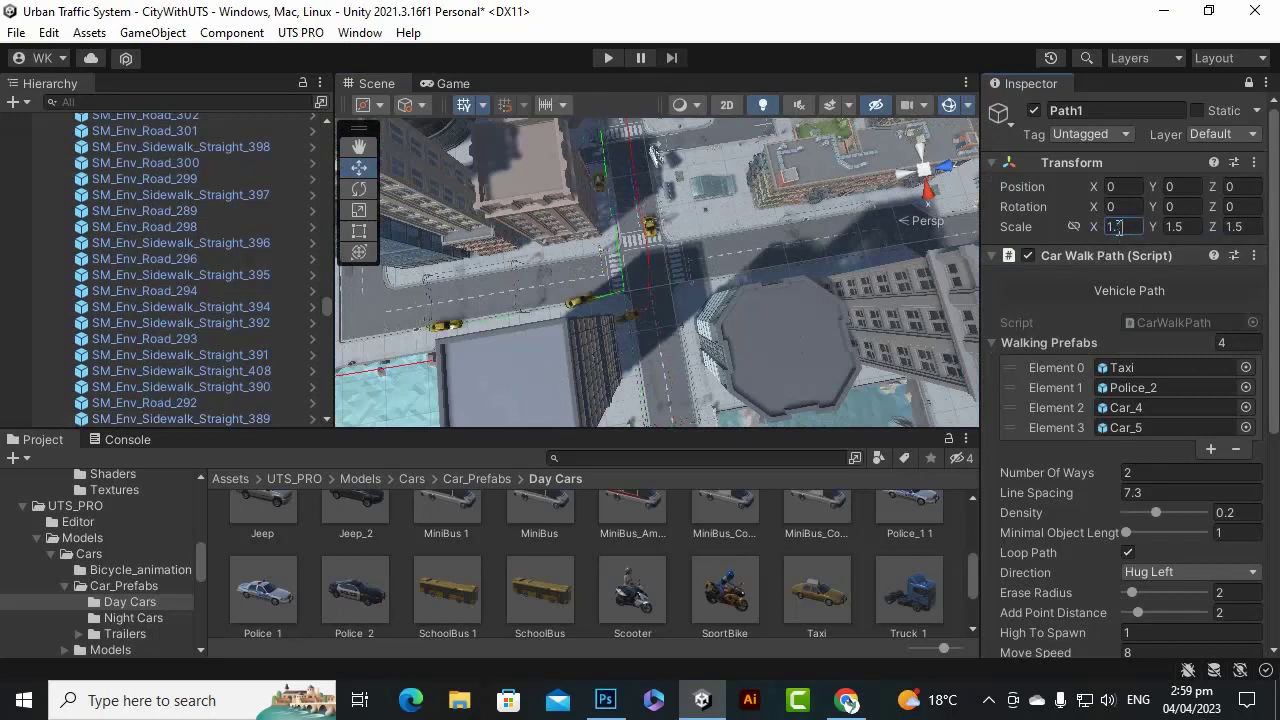
Return Path1's scale to 1 by setting the Y and Z values to 1.
{"action": "left_click", "coordinate": [1175, 227]}
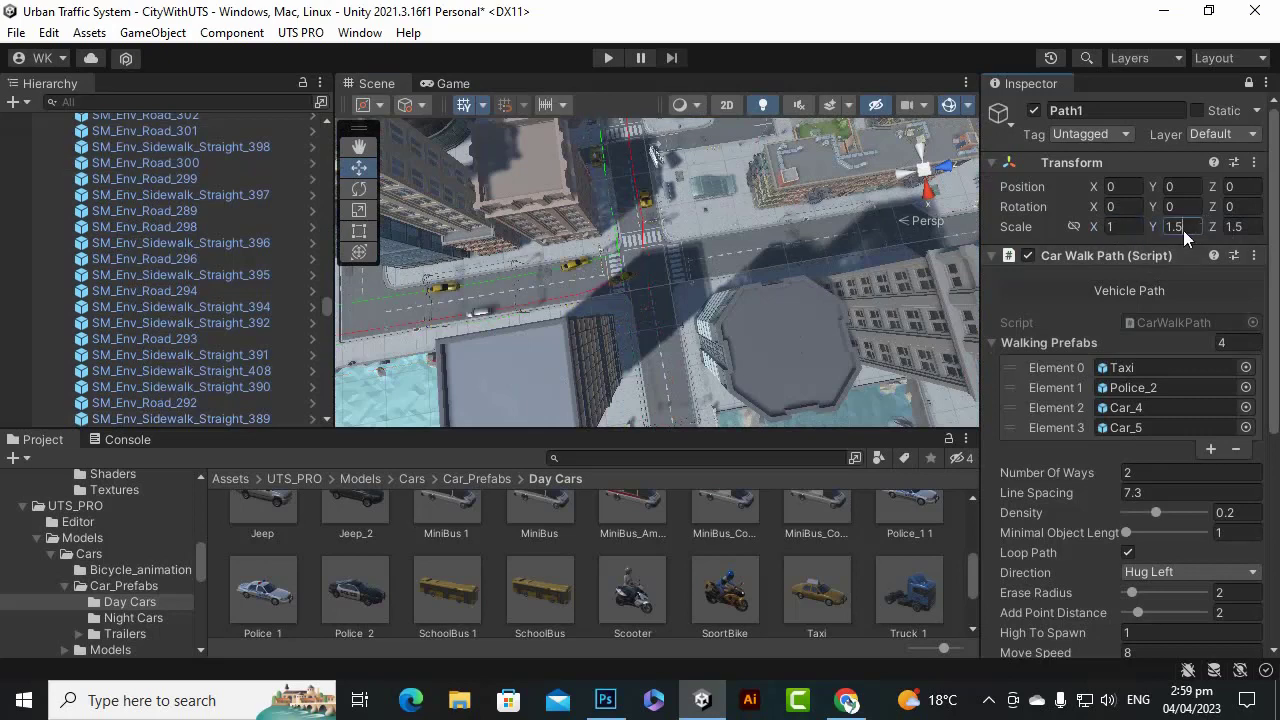
{"action": "type", "text": "1"}
{"action": "left_click", "coordinate": [1232, 227]}
{"action": "type", "text": "1"}
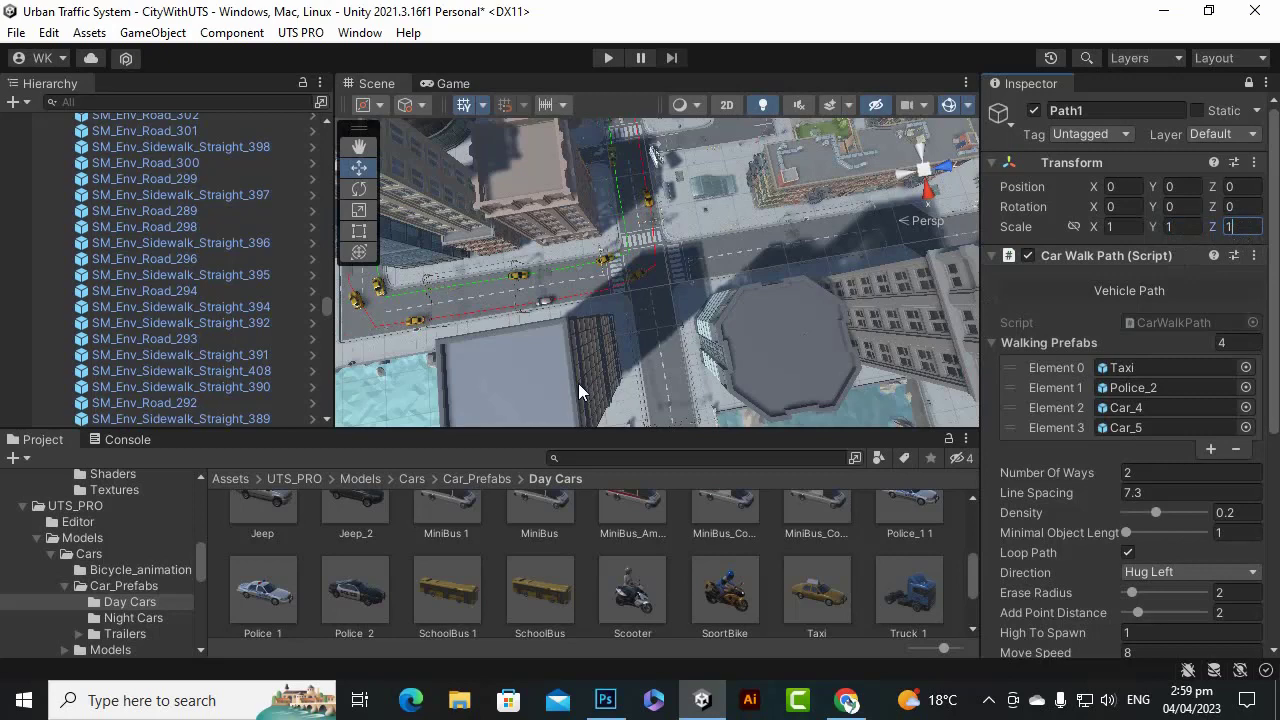
{"action": "scroll", "coordinate": [566, 382], "scroll_direction": "down", "scroll_amount": 12}
{"action": "scroll", "coordinate": [680, 316], "scroll_direction": "up", "scroll_amount": 6}
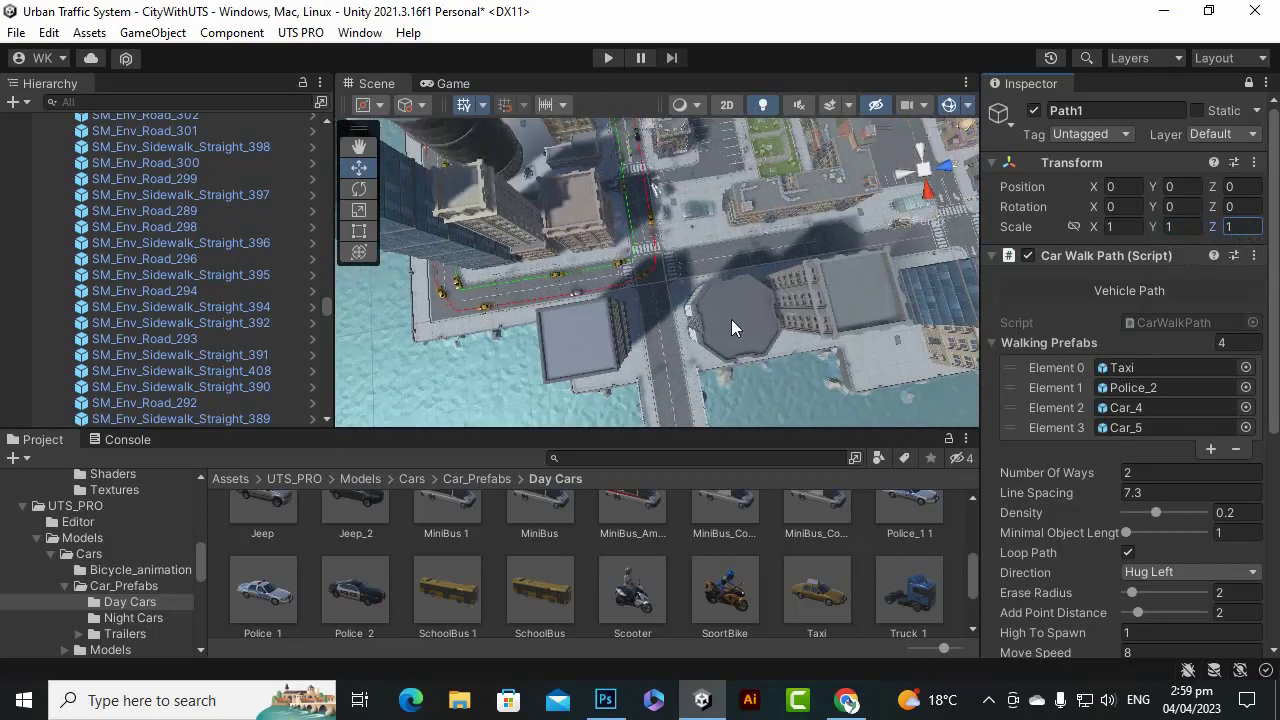
Go back to the top-level Assets folder and collapse City and Path1 in the Hierarchy.
{"action": "left_click", "coordinate": [238, 481]}
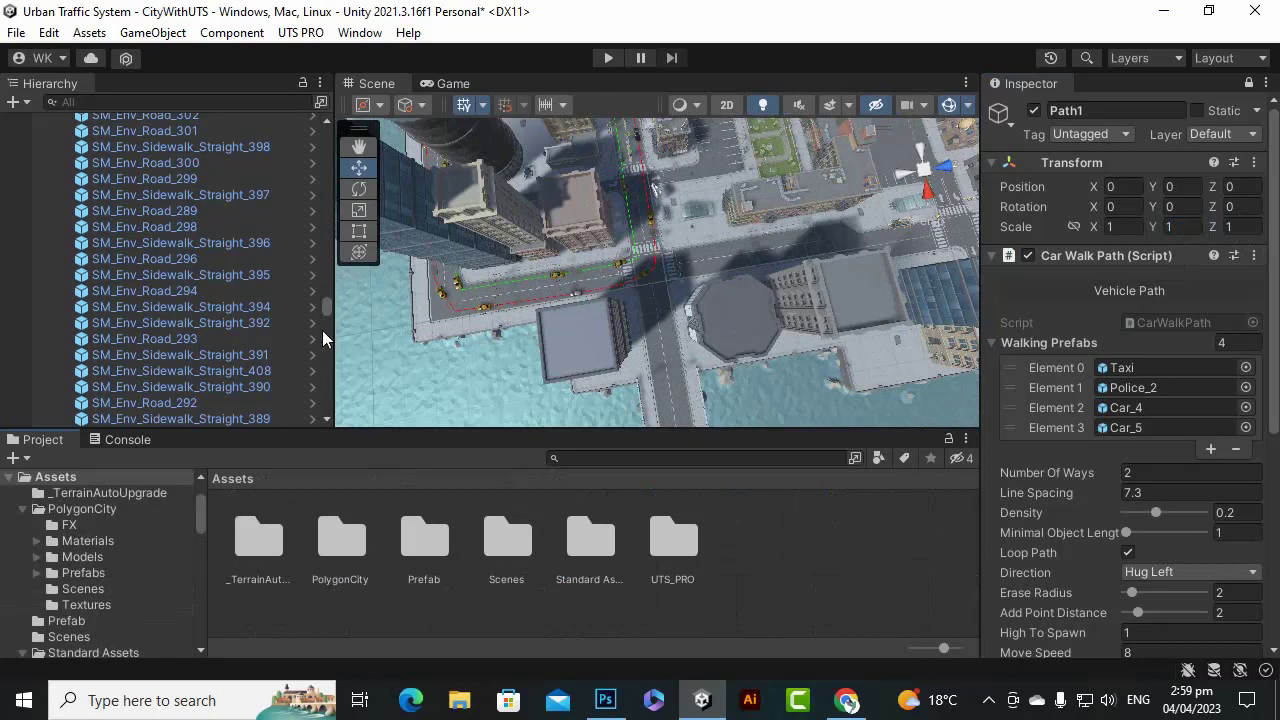
{"action": "left_click_drag", "start_coordinate": [325, 308], "coordinate": [322, 140]}
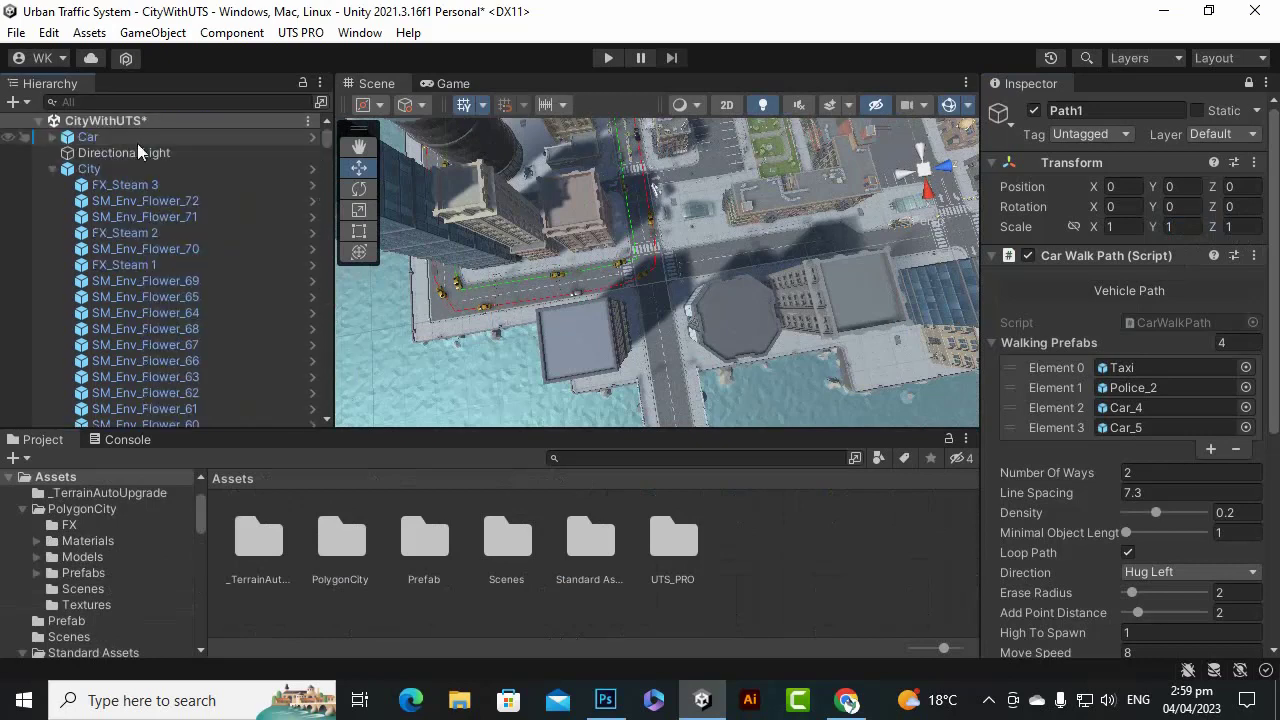
{"action": "left_click", "coordinate": [55, 170]}
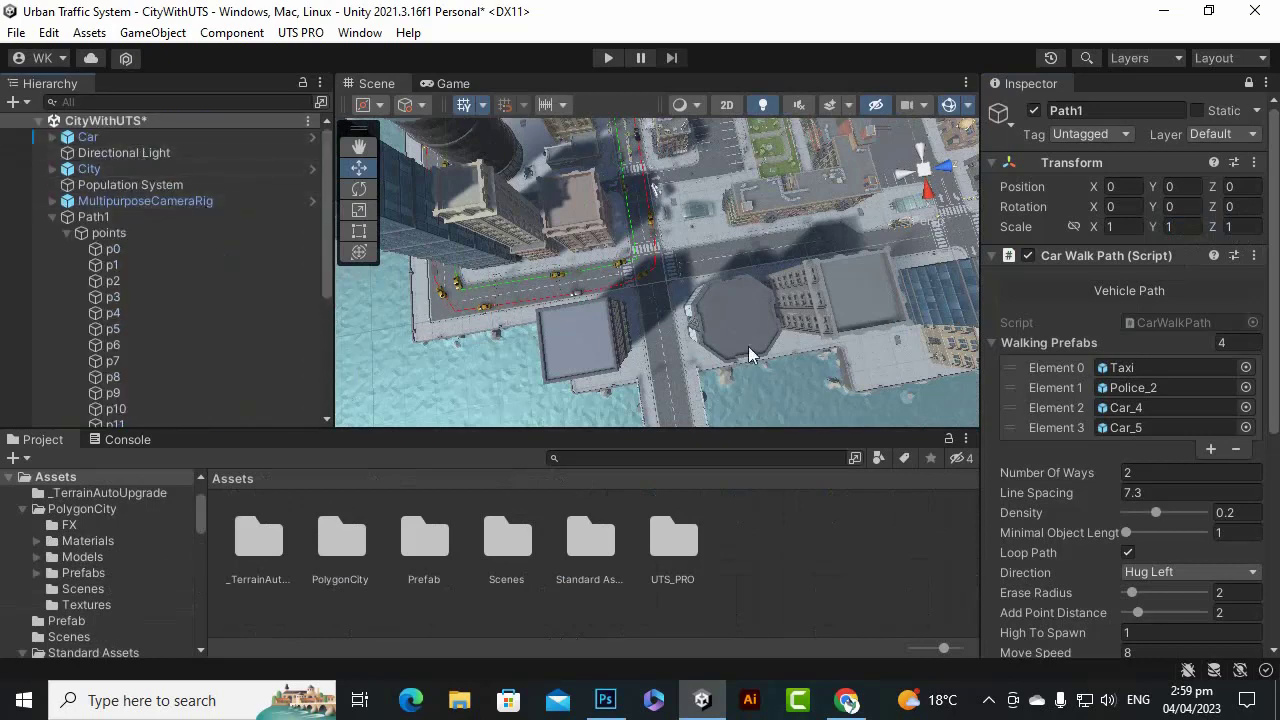
{"action": "left_click", "coordinate": [54, 217]}
{"action": "scroll", "coordinate": [676, 285], "scroll_direction": "up", "scroll_amount": 5}
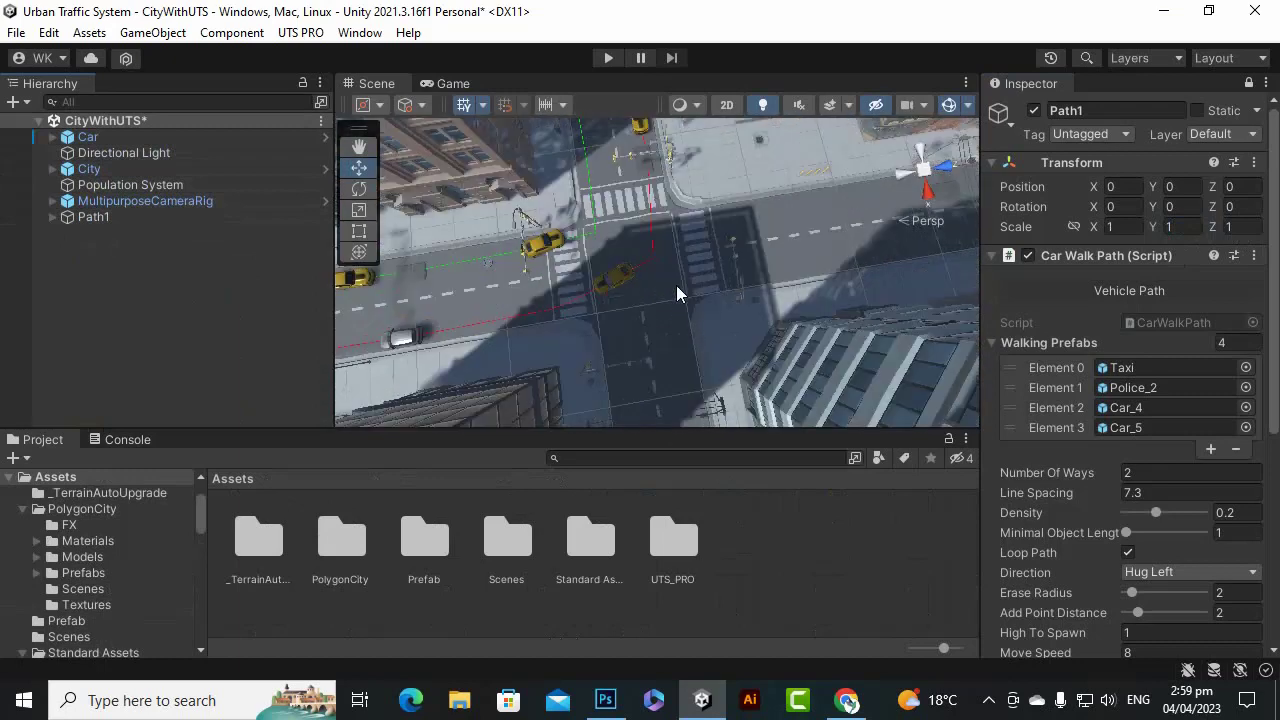
{"action": "scroll", "coordinate": [676, 285], "scroll_direction": "up", "scroll_amount": 3}
{"action": "scroll", "coordinate": [676, 285], "scroll_direction": "down", "scroll_amount": 4}
{"action": "left_click_drag", "start_coordinate": [690, 303], "coordinate": [680, 243], "text": "alt"}
{"action": "scroll", "coordinate": [633, 220], "scroll_direction": "down", "scroll_amount": 4}
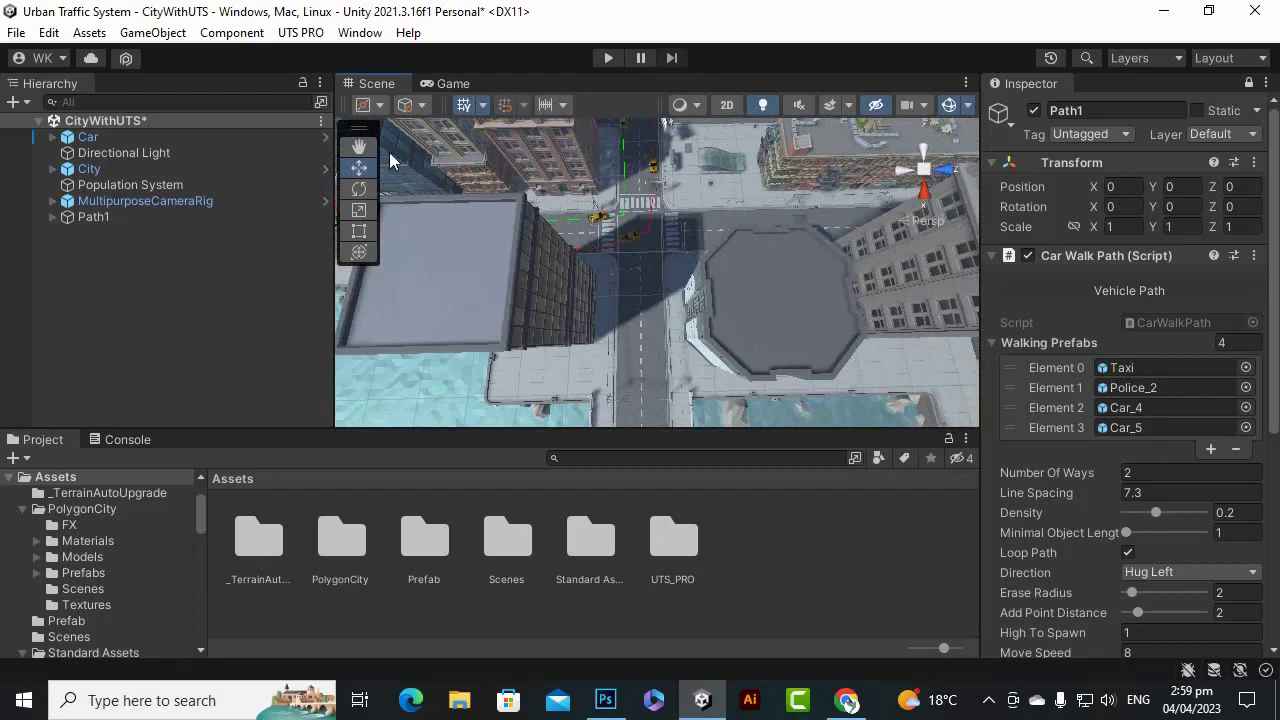
{"action": "left_click_drag", "start_coordinate": [600, 187], "coordinate": [800, 280], "text": "alt"}
{"action": "left_click_drag", "start_coordinate": [576, 294], "coordinate": [1162, 270], "text": "alt"}
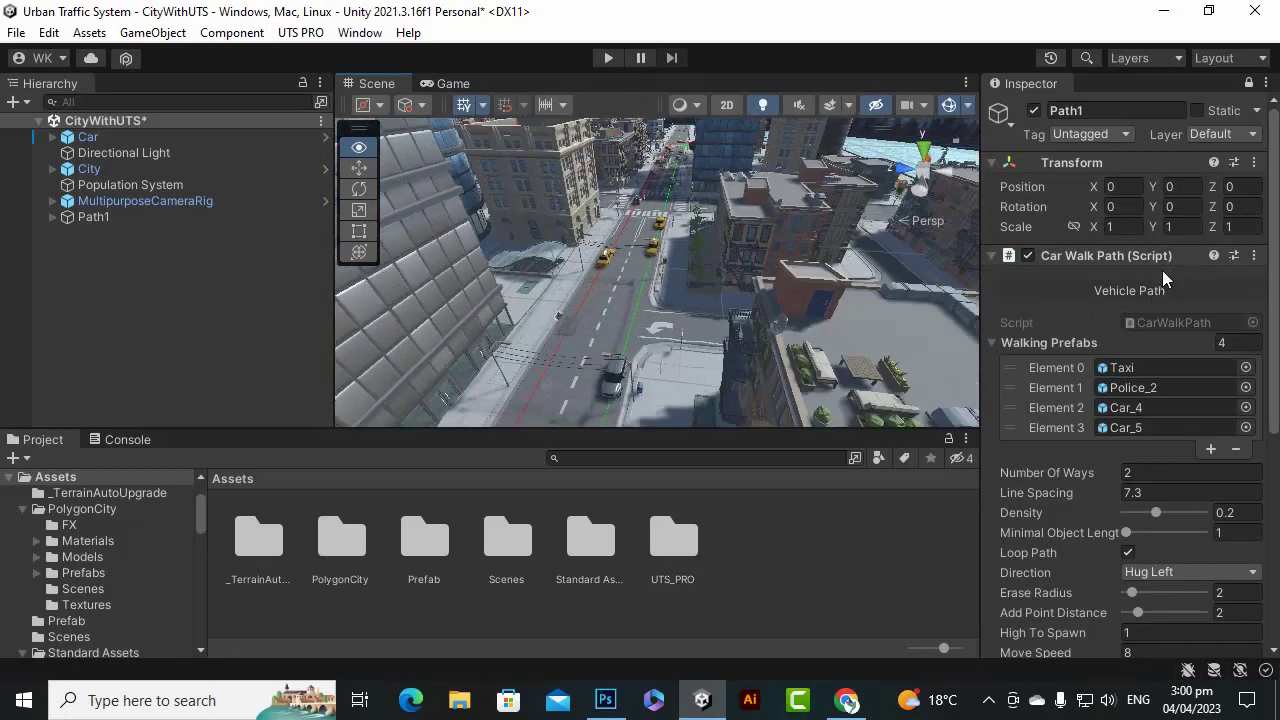
{"action": "left_click_drag", "start_coordinate": [676, 360], "coordinate": [629, 329], "text": "alt"}
{"action": "scroll", "coordinate": [572, 352], "scroll_direction": "up", "scroll_amount": 8}
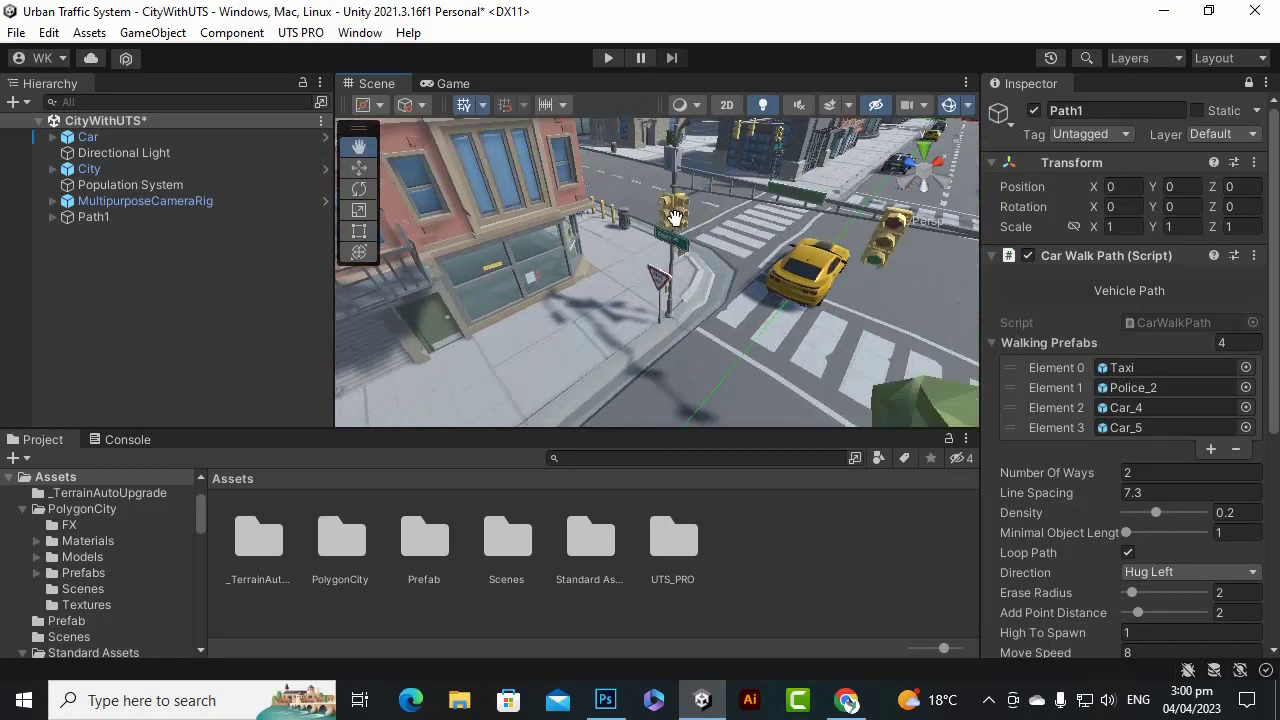
{"action": "scroll", "coordinate": [711, 237], "scroll_direction": "down", "scroll_amount": 6}
{"action": "left_click_drag", "start_coordinate": [711, 240], "coordinate": [671, 343], "text": "alt"}
{"action": "scroll", "coordinate": [404, 343], "scroll_direction": "down", "scroll_amount": 3}
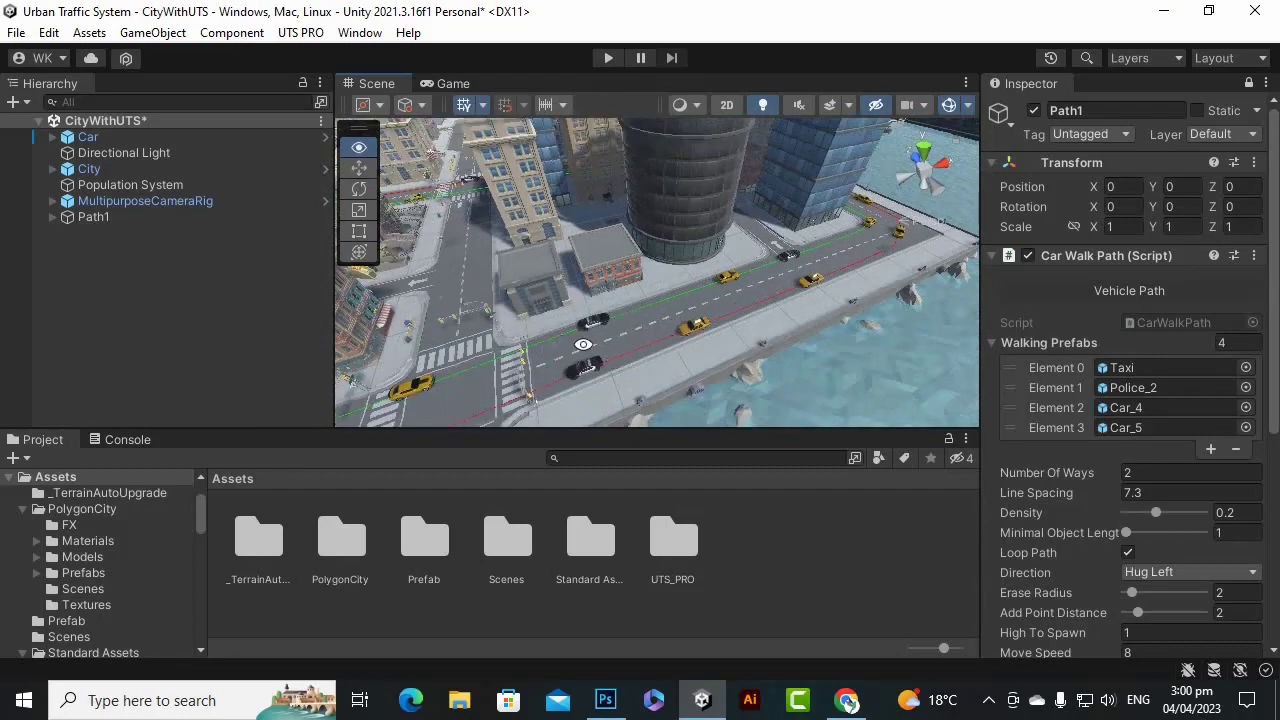
{"action": "left_click_drag", "start_coordinate": [583, 344], "coordinate": [658, 300], "text": "alt"}
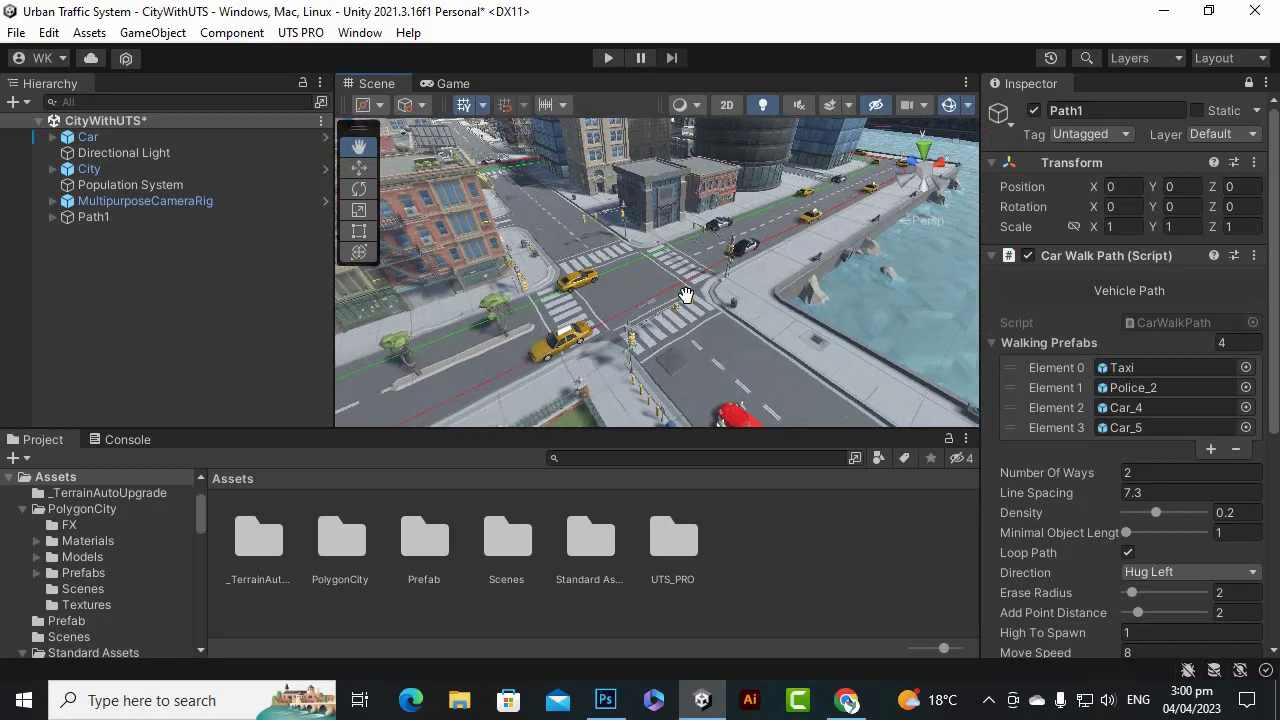
{"action": "scroll", "coordinate": [686, 295], "scroll_direction": "up", "scroll_amount": 3}
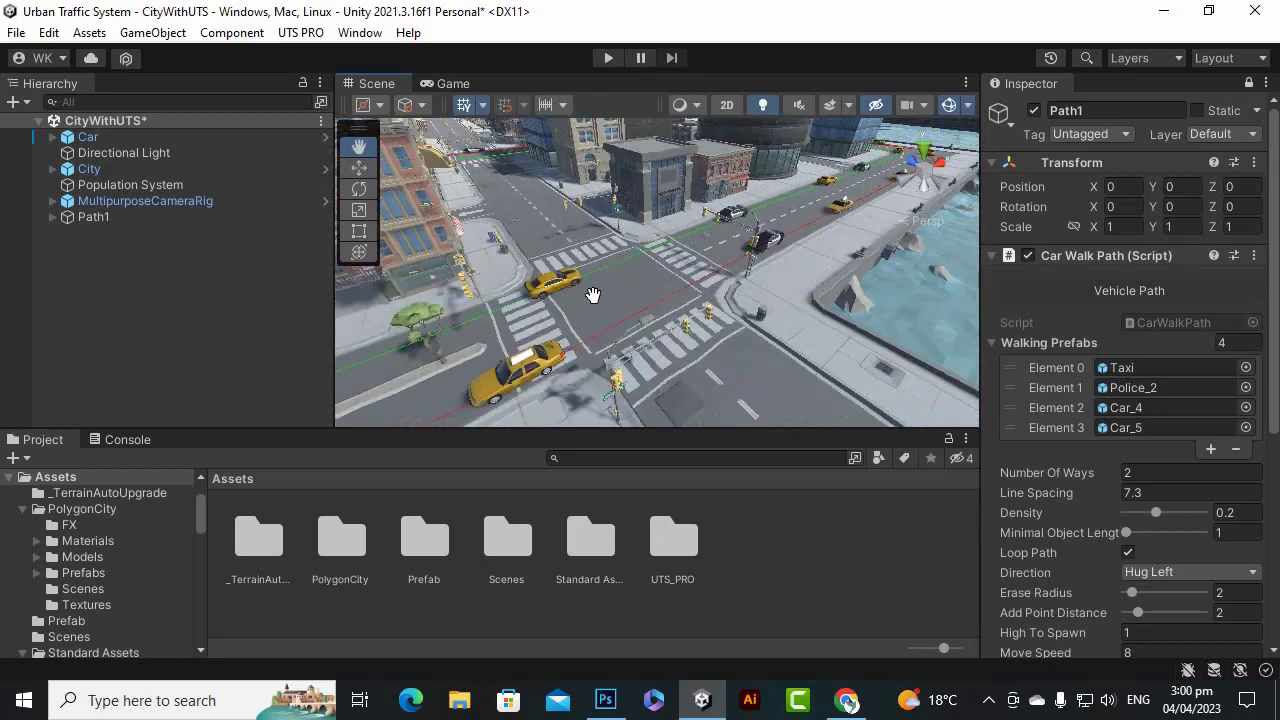
Create a standard crossroad traffic-light system from the traffic system menu.
{"action": "left_click", "coordinate": [300, 32]}
{"action": "mouse_move", "coordinate": [323, 55]}
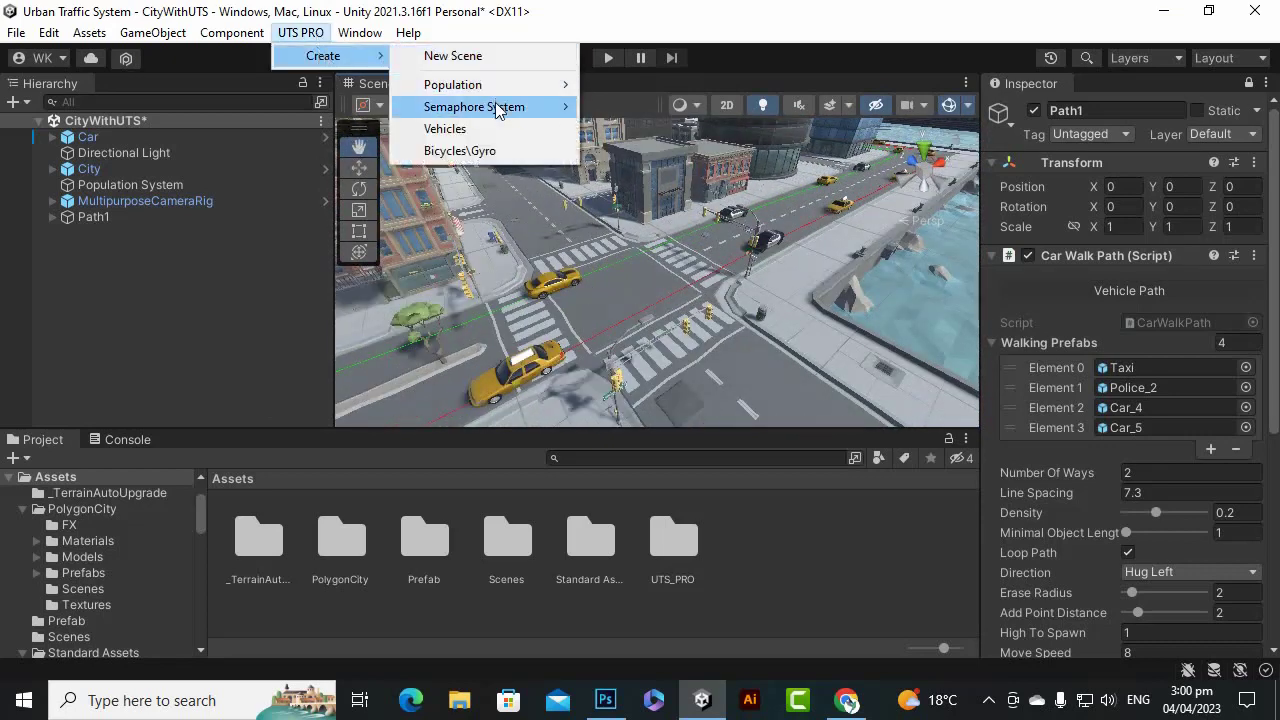
{"action": "mouse_move", "coordinate": [466, 112]}
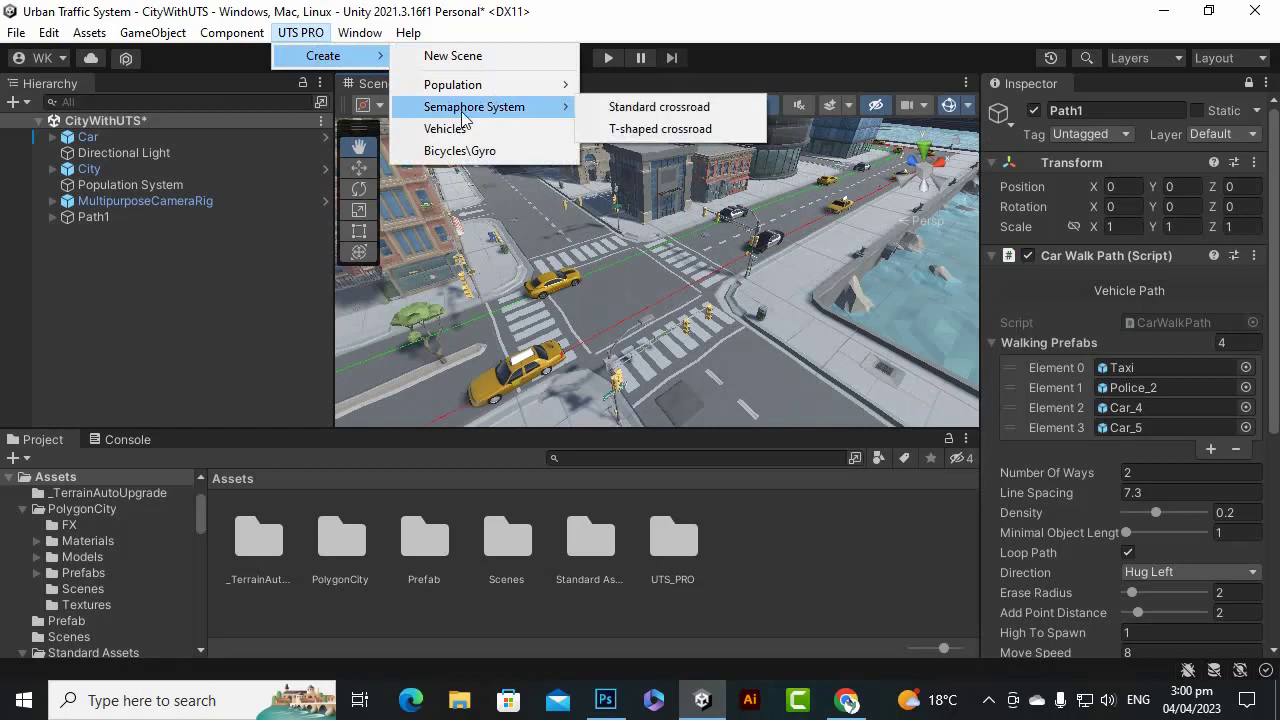
{"action": "left_click", "coordinate": [675, 115]}
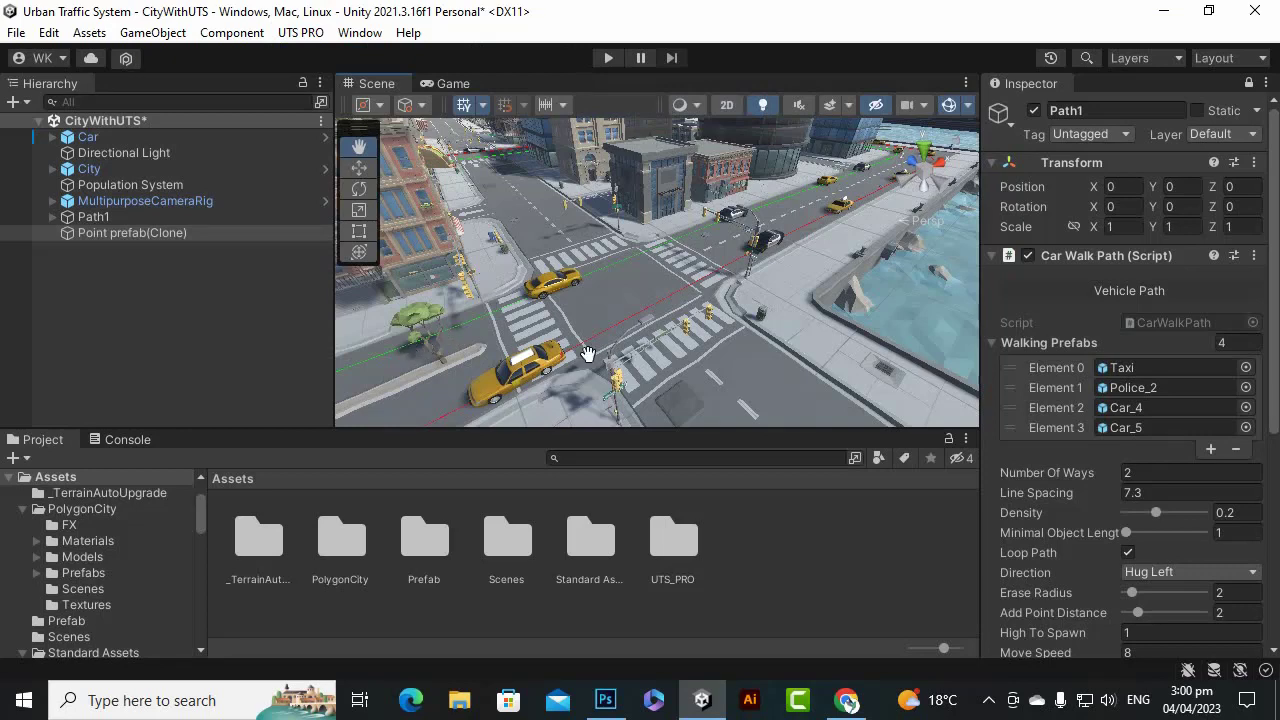
{"action": "left_click", "coordinate": [1248, 83]}
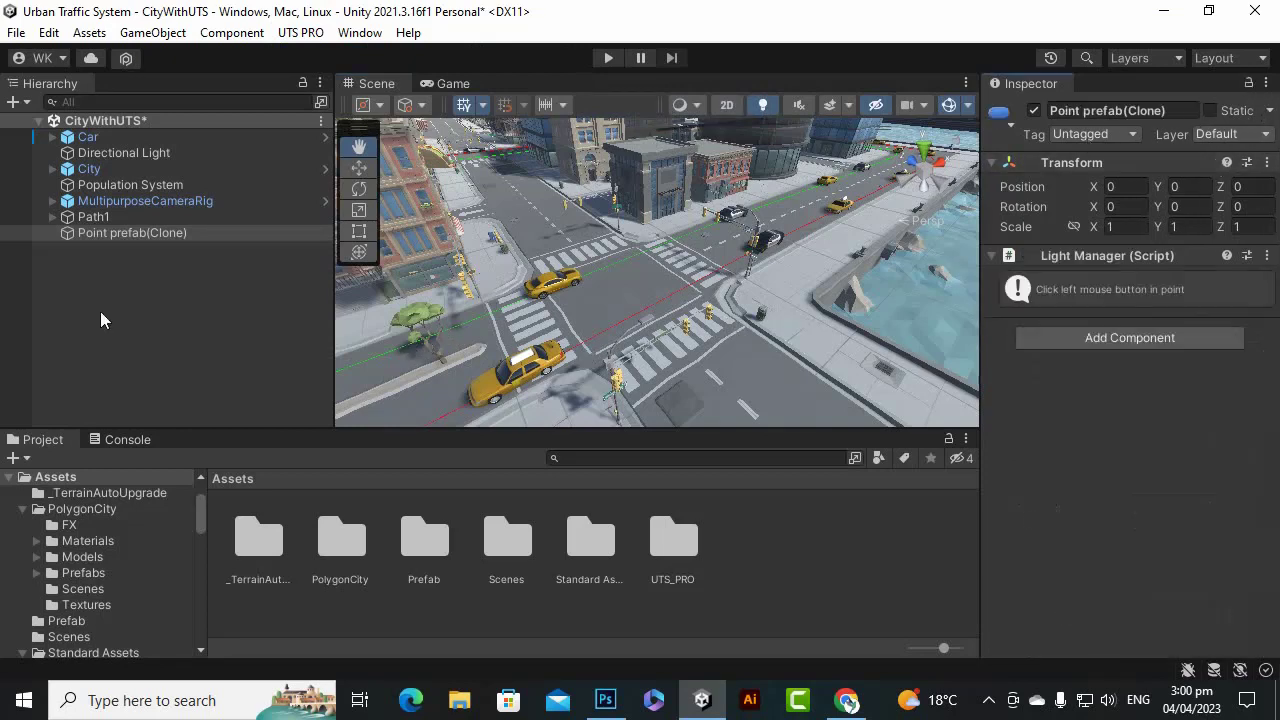
Select Point prefab(Clone) and place the crossroad at the street intersection with the Move tool.
{"action": "left_click", "coordinate": [168, 238]}
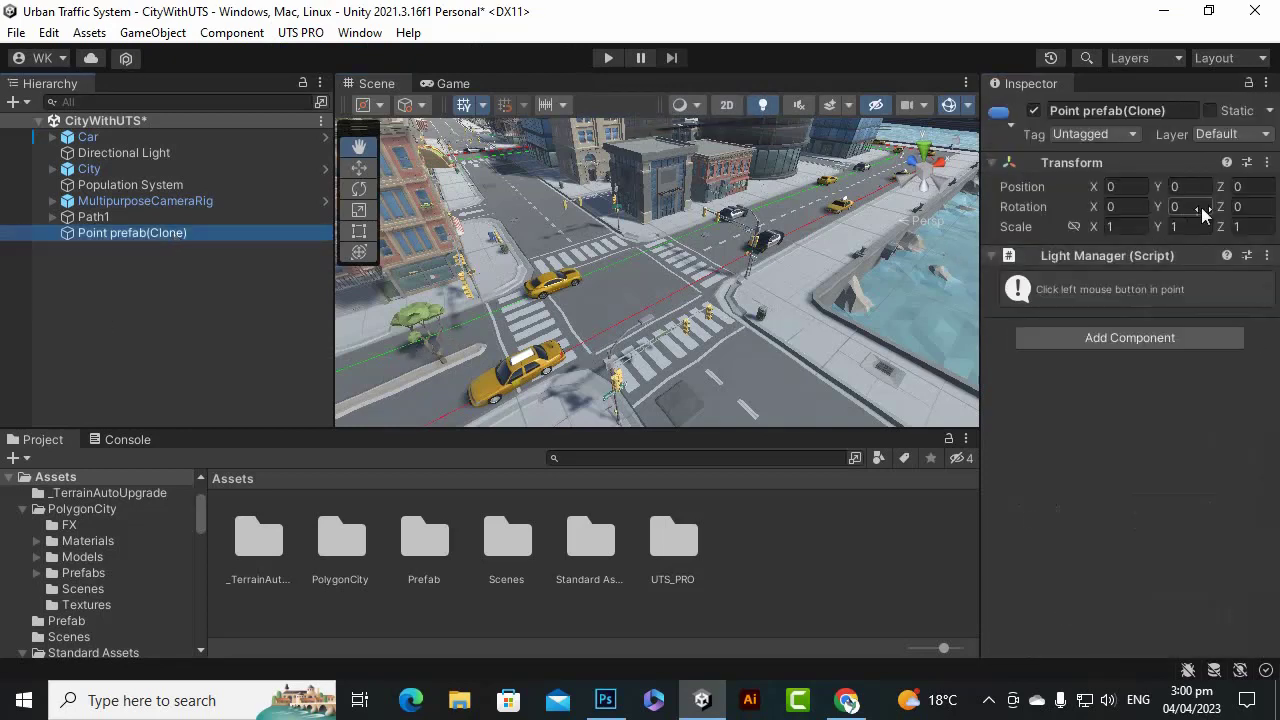
{"action": "scroll", "coordinate": [700, 266], "scroll_direction": "down", "scroll_amount": 8}
{"action": "scroll", "coordinate": [703, 268], "scroll_direction": "down", "scroll_amount": 8}
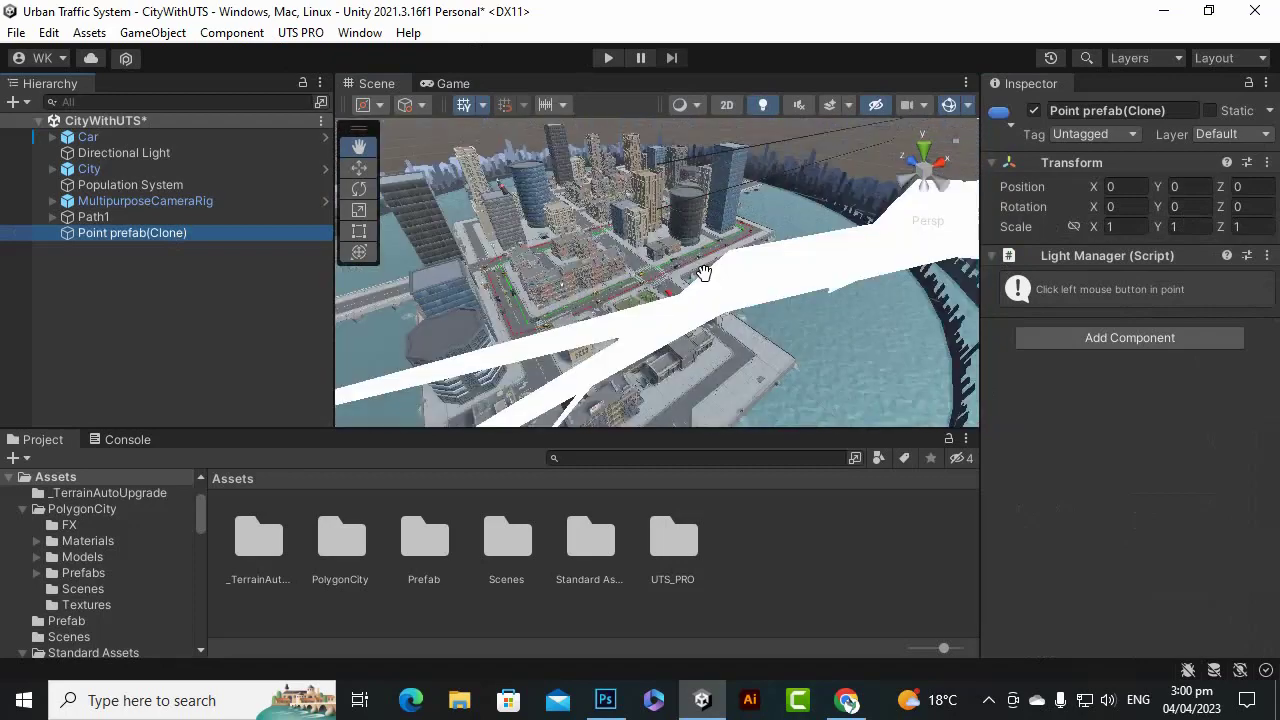
{"action": "scroll", "coordinate": [703, 281], "scroll_direction": "up", "scroll_amount": 5}
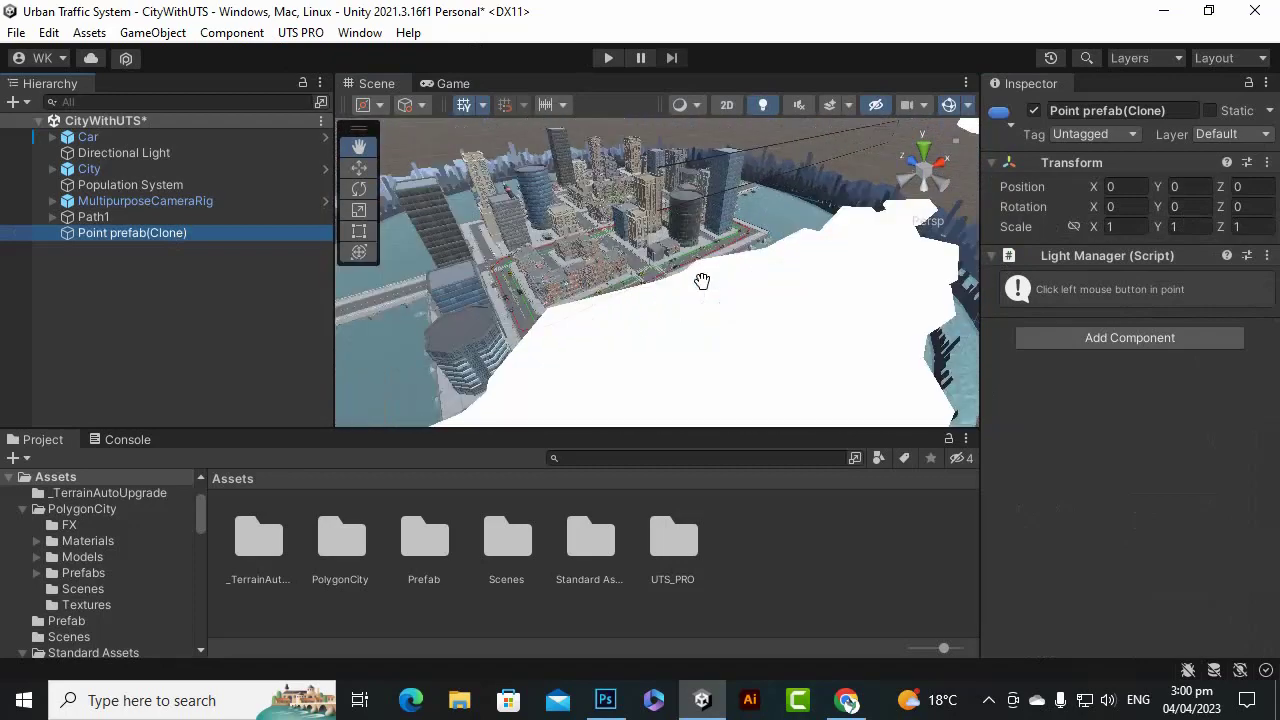
{"action": "scroll", "coordinate": [722, 347], "scroll_direction": "up", "scroll_amount": 6}
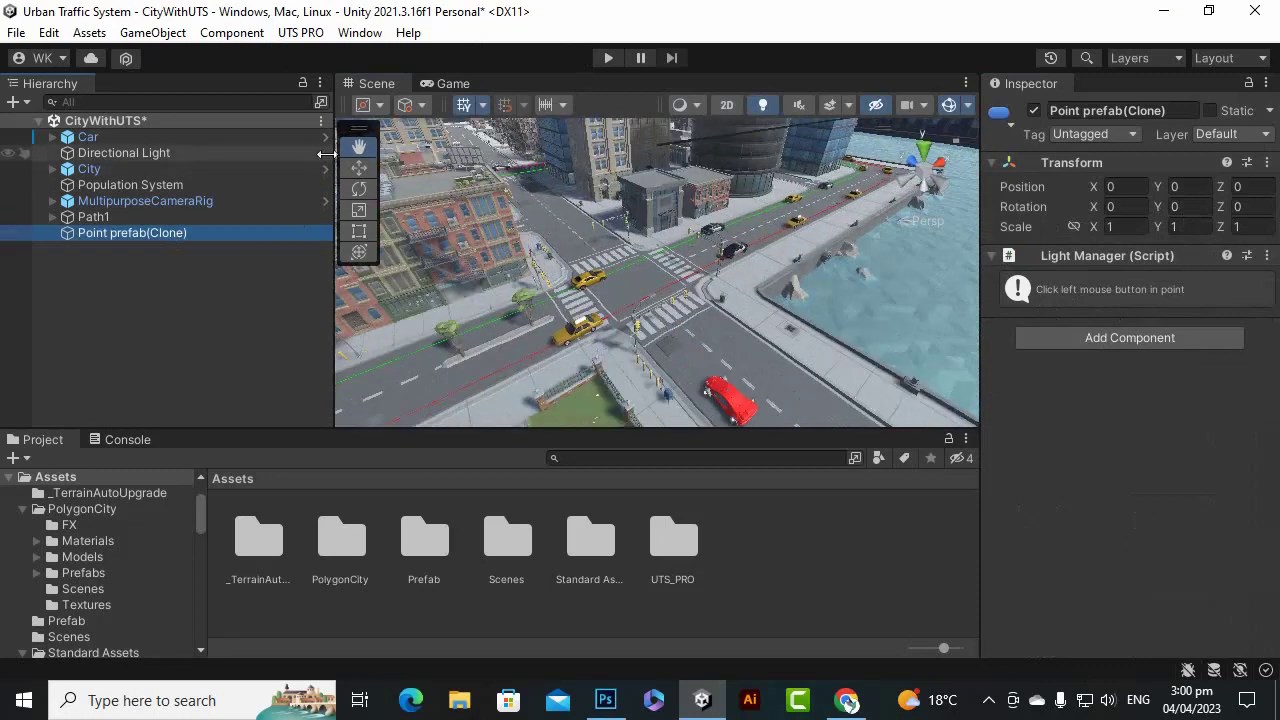
{"action": "left_click", "coordinate": [359, 167]}
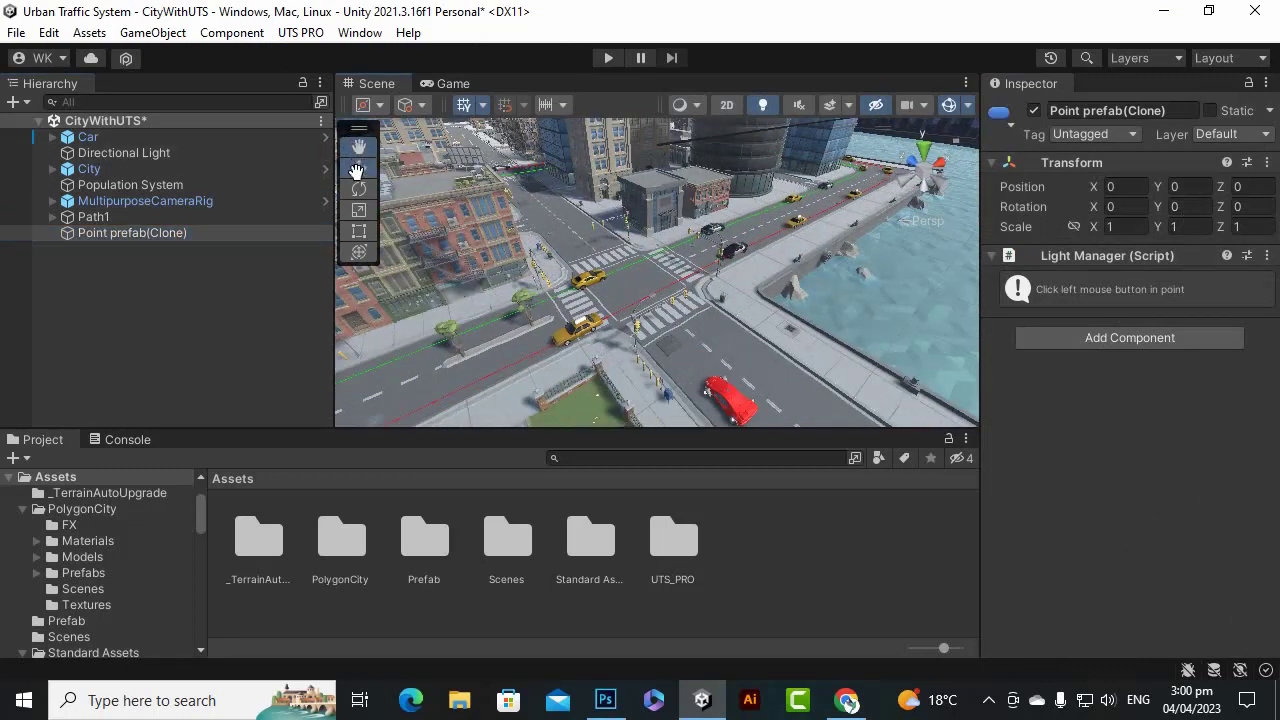
{"action": "left_click", "coordinate": [634, 286]}
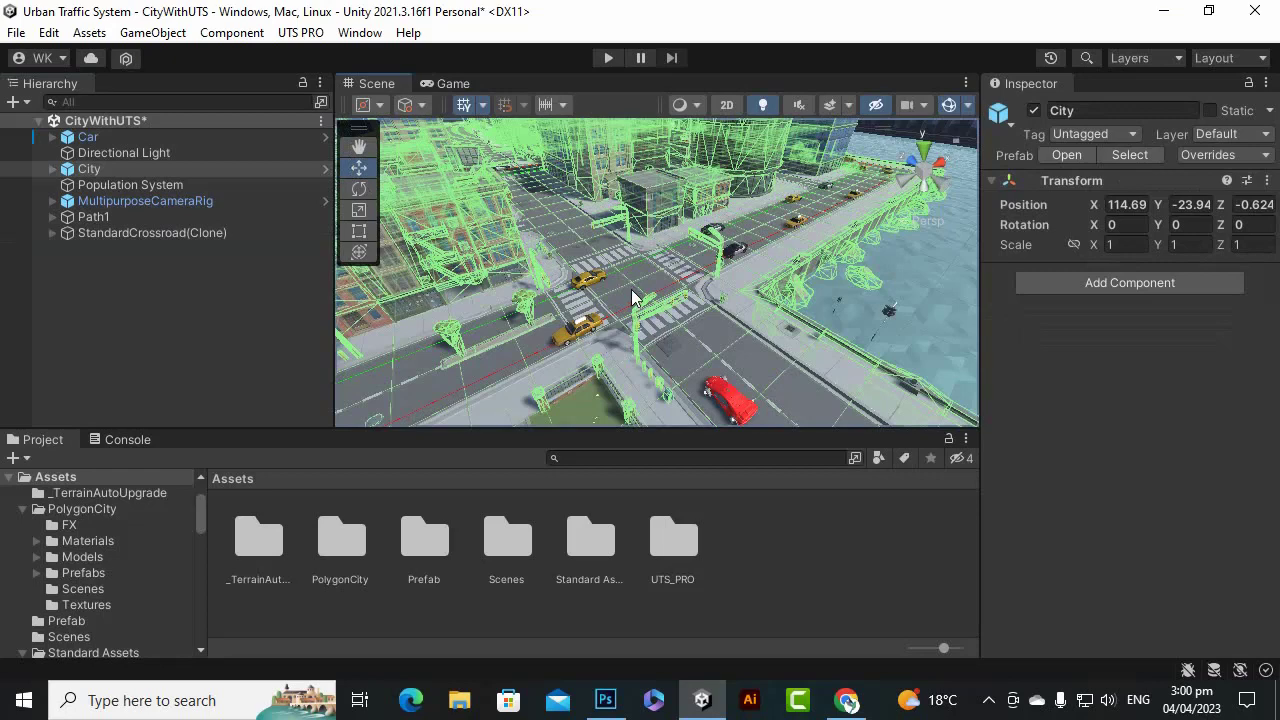
Select StandardCrossroad(Clone) and frame it in the Scene view.
{"action": "left_click", "coordinate": [141, 236]}
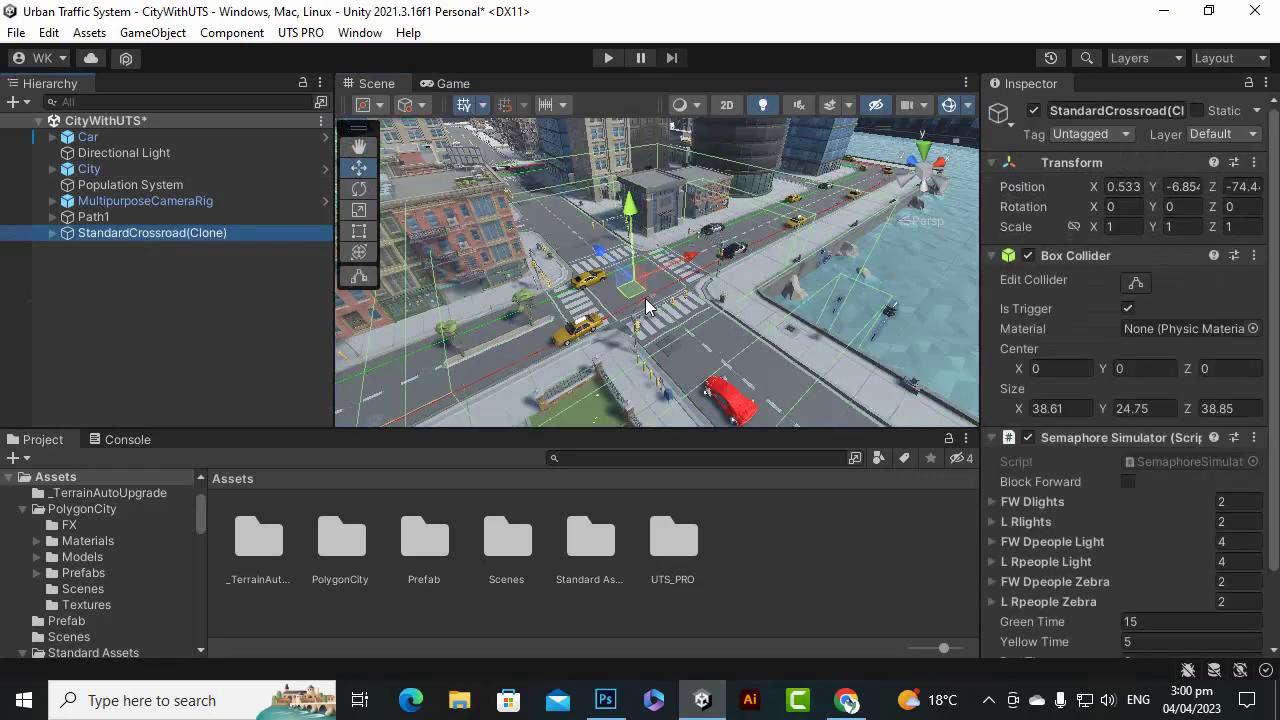
{"action": "key", "text": "f"}
{"action": "mouse_move", "coordinate": [624, 303]}
{"action": "left_mouse_down", "text": "alt"}
{"action": "mouse_move", "coordinate": [600, 309]}
{"action": "mouse_move", "coordinate": [618, 309]}
{"action": "left_mouse_up", "text": "alt"}
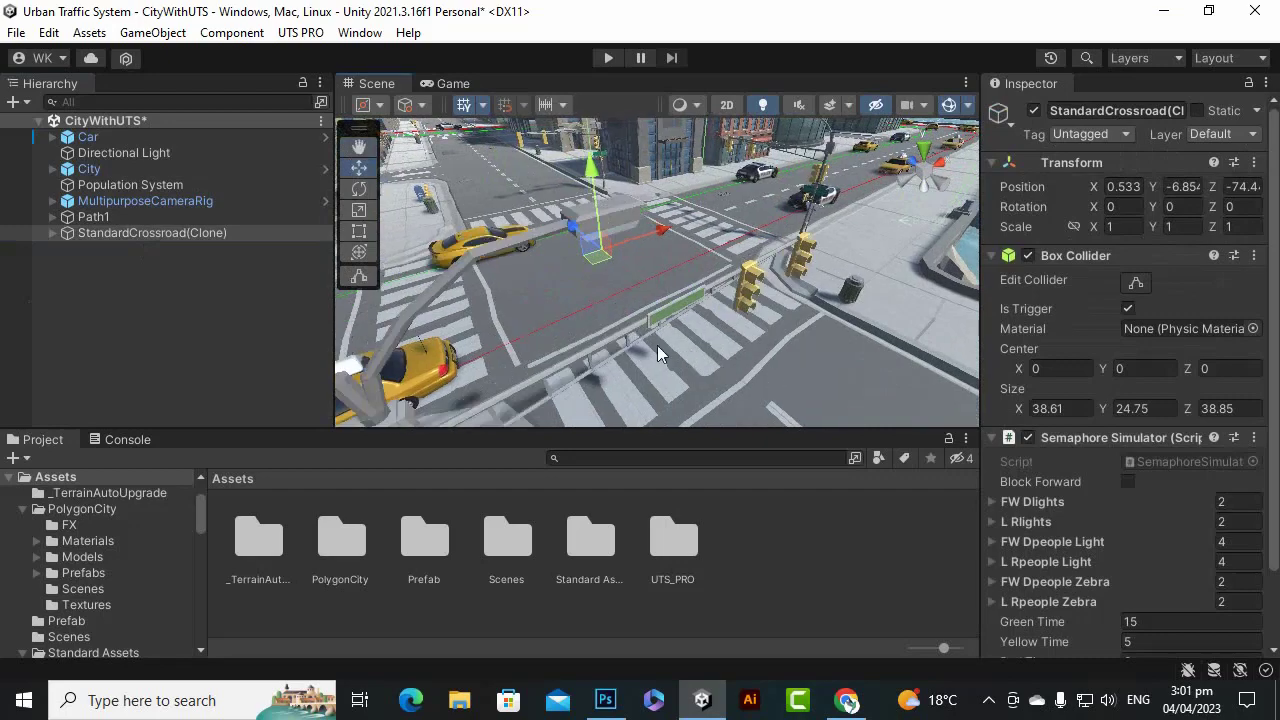
{"action": "scroll", "coordinate": [522, 292], "scroll_direction": "down", "scroll_amount": 8}
{"action": "left_click_drag", "start_coordinate": [580, 296], "coordinate": [600, 366], "text": "alt"}
{"action": "scroll", "coordinate": [614, 368], "scroll_direction": "up", "scroll_amount": 3}
{"action": "left_click_drag", "start_coordinate": [667, 332], "coordinate": [620, 337], "text": "alt"}
{"action": "scroll", "coordinate": [722, 290], "scroll_direction": "up", "scroll_amount": 3}
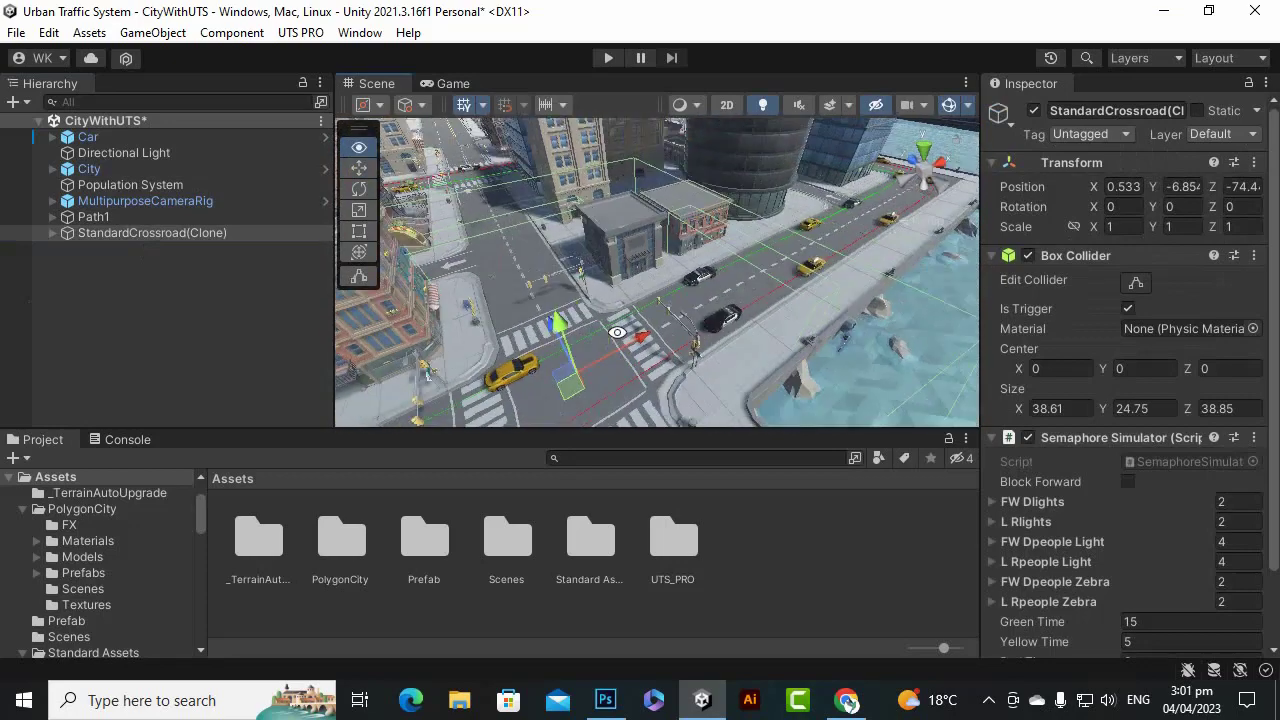
{"action": "scroll", "coordinate": [583, 264], "scroll_direction": "down", "scroll_amount": 8}
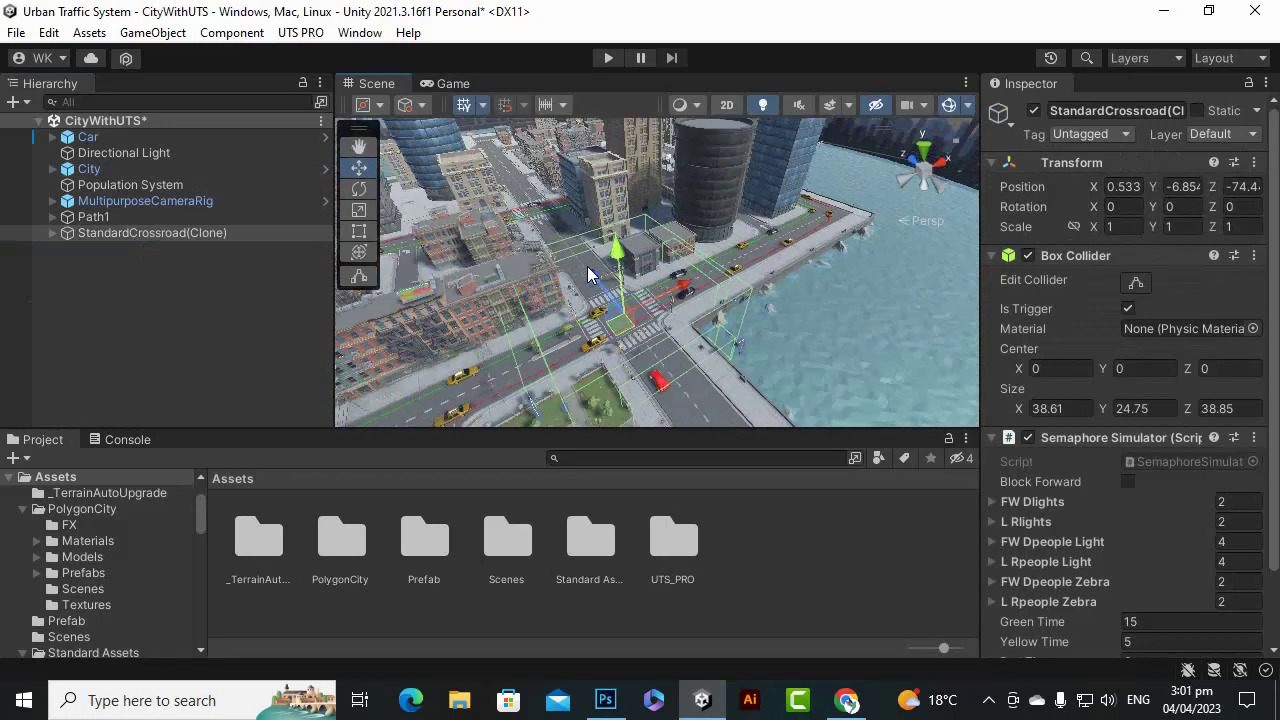
{"action": "left_click_drag", "start_coordinate": [557, 309], "coordinate": [632, 298], "text": "alt"}
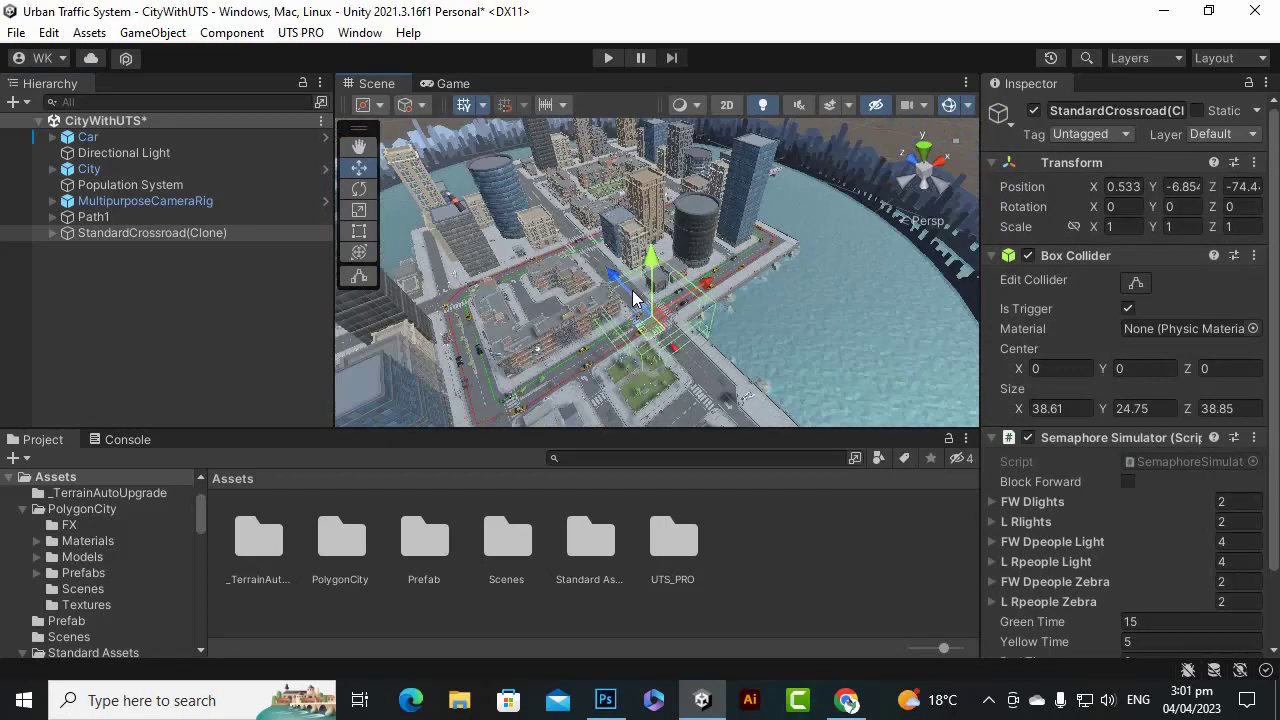
{"action": "scroll", "coordinate": [730, 360], "scroll_direction": "up", "scroll_amount": 10}
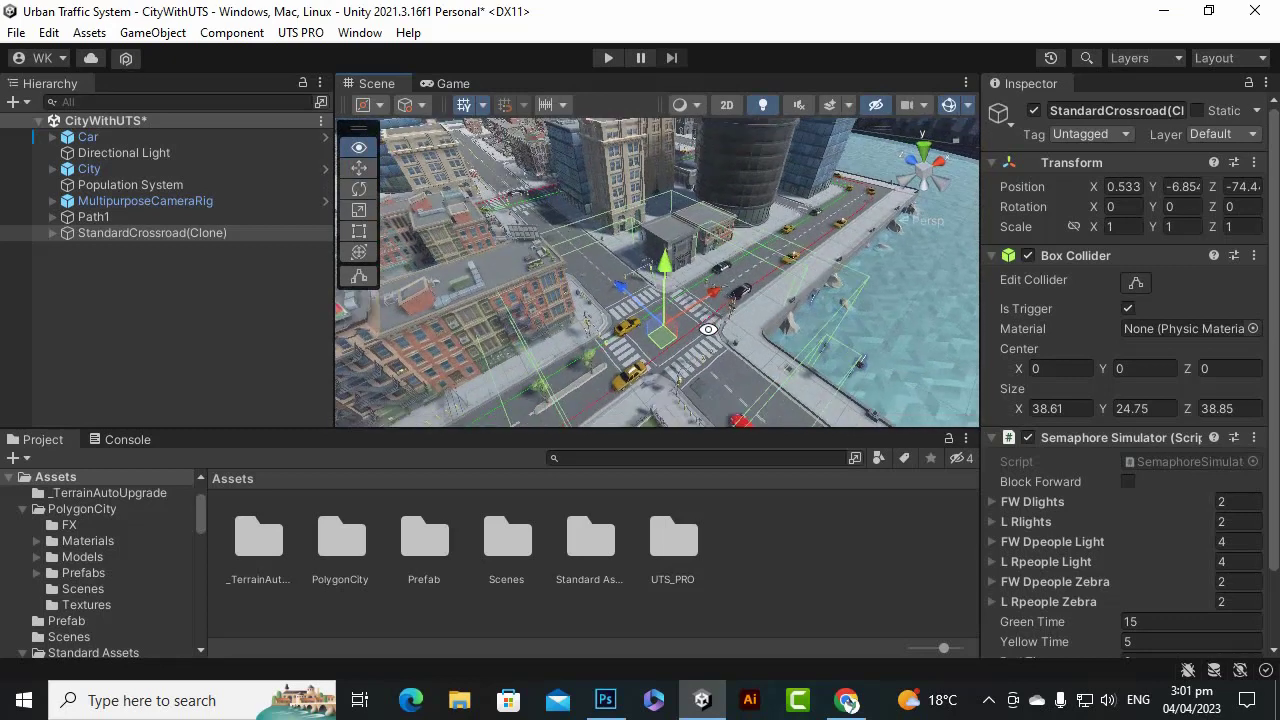
{"action": "left_click_drag", "start_coordinate": [707, 329], "coordinate": [697, 350], "text": "alt"}
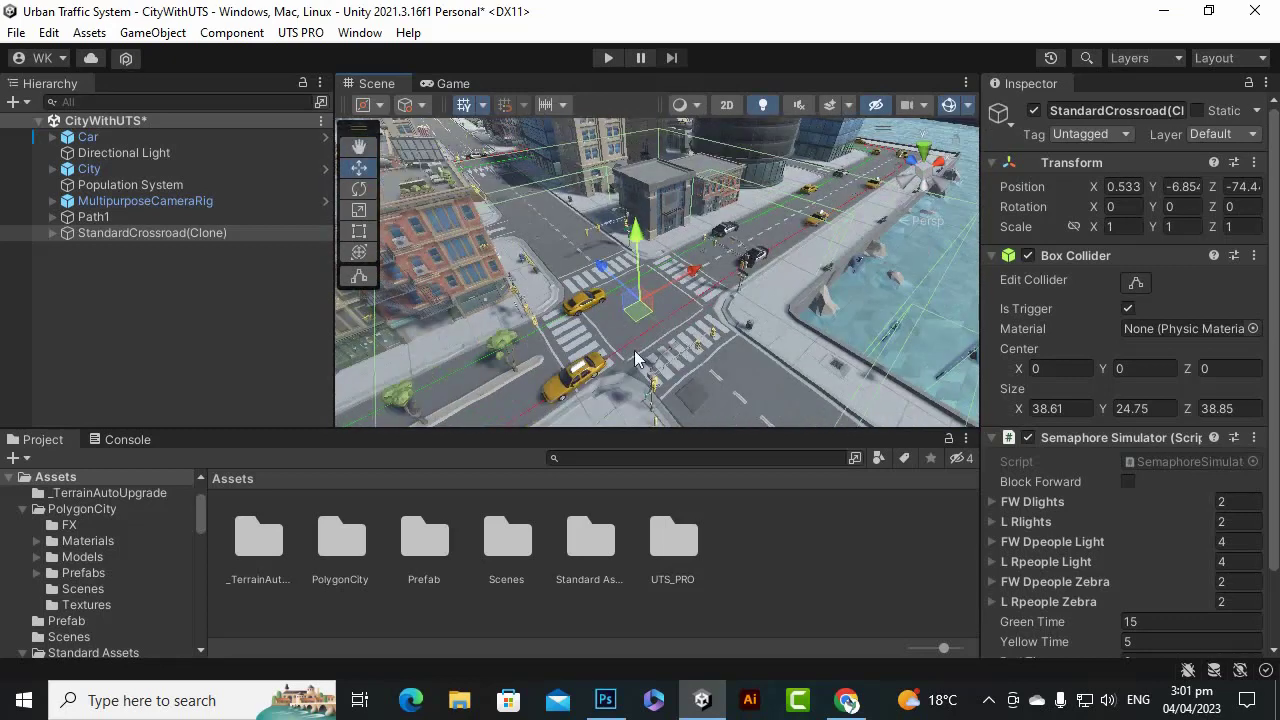
Scale the crossroad uniformly to 0.496 and nudge it along Z to -75.1.
{"action": "left_click", "coordinate": [359, 209]}
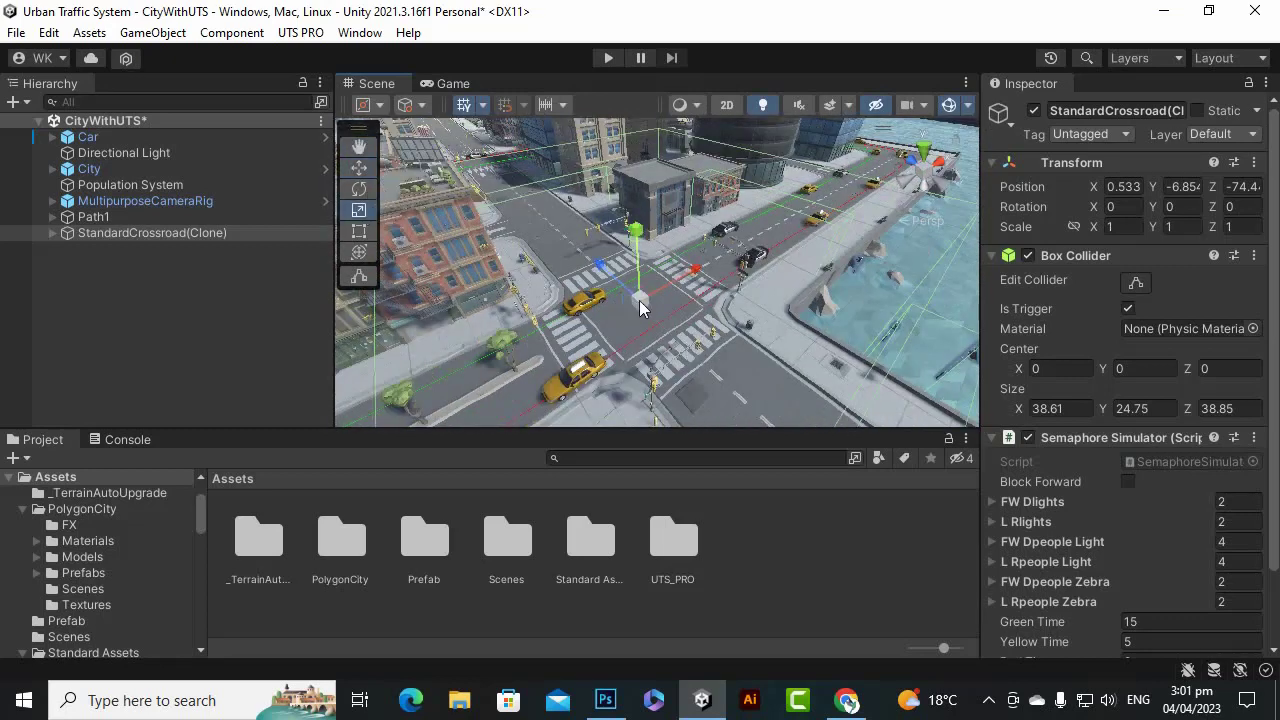
{"action": "left_click_drag", "start_coordinate": [640, 307], "coordinate": [491, 243]}
{"action": "key", "text": "w"}
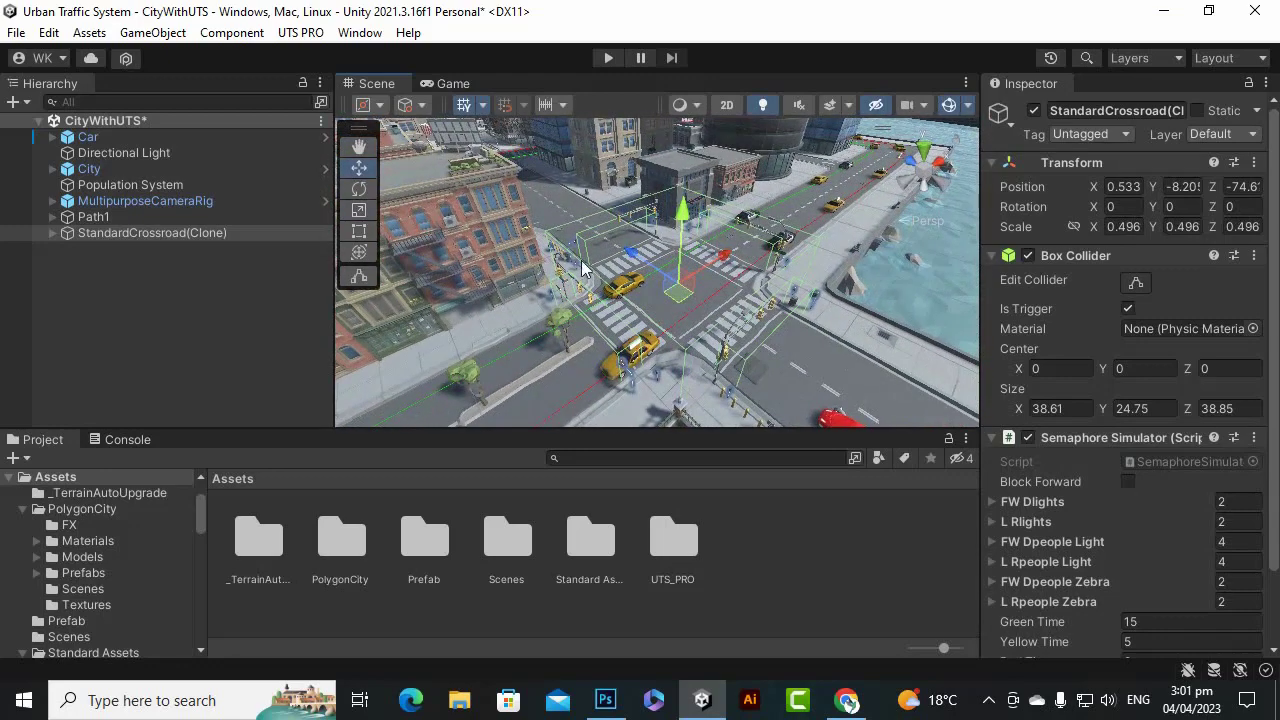
{"action": "left_click_drag", "start_coordinate": [640, 264], "coordinate": [713, 373], "text": "alt"}
{"action": "left_click_drag", "start_coordinate": [695, 315], "coordinate": [686, 311]}
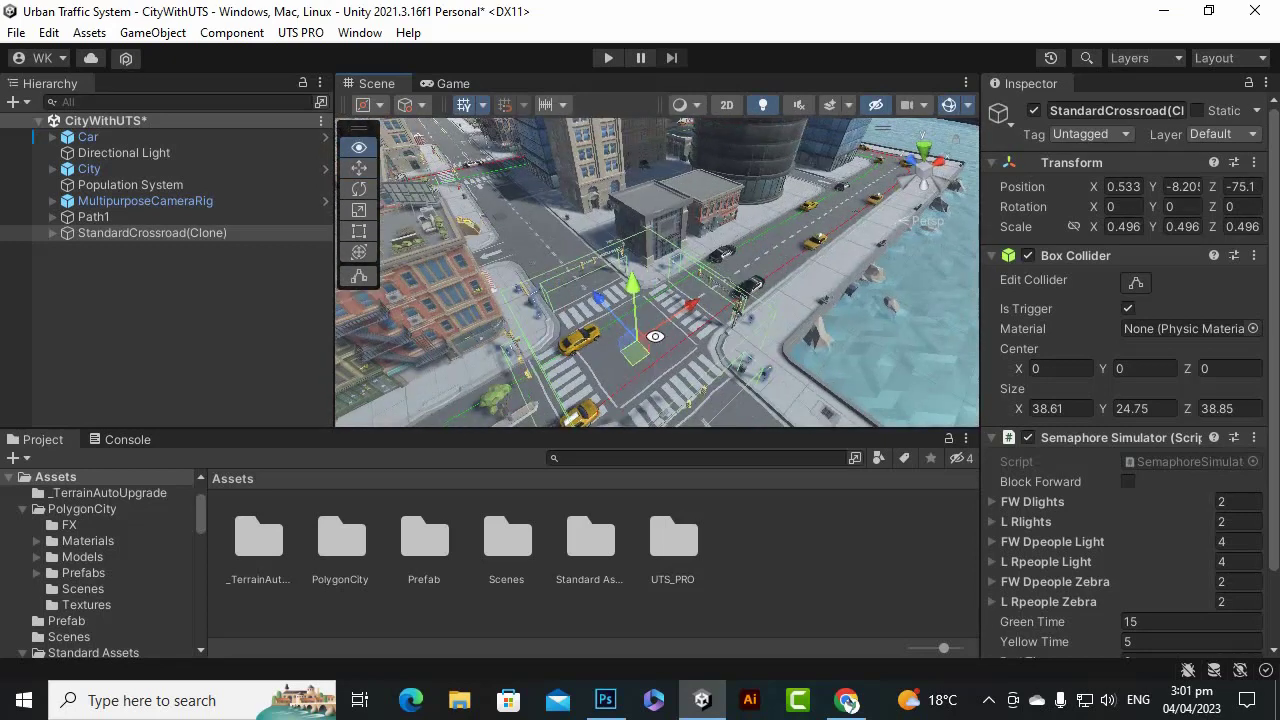
Orbit around the city to inspect the resized crossroad at the intersection.
{"action": "left_click_drag", "start_coordinate": [637, 328], "coordinate": [683, 338], "text": "alt"}
{"action": "scroll", "coordinate": [650, 320], "scroll_direction": "up", "scroll_amount": 5}
{"action": "scroll", "coordinate": [683, 338], "scroll_direction": "down", "scroll_amount": 5}
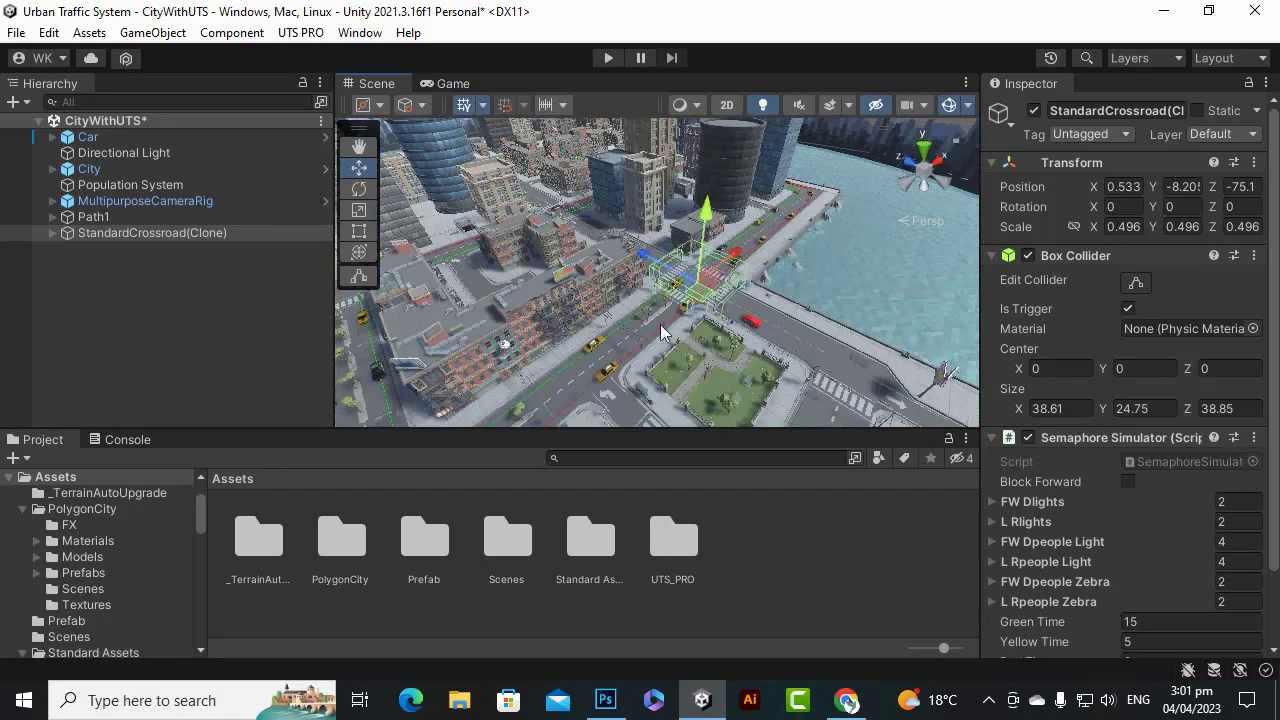
{"action": "left_click_drag", "start_coordinate": [571, 324], "coordinate": [744, 323], "text": "alt"}
{"action": "scroll", "coordinate": [744, 330], "scroll_direction": "up", "scroll_amount": 5}
{"action": "scroll", "coordinate": [549, 343], "scroll_direction": "down", "scroll_amount": 6}
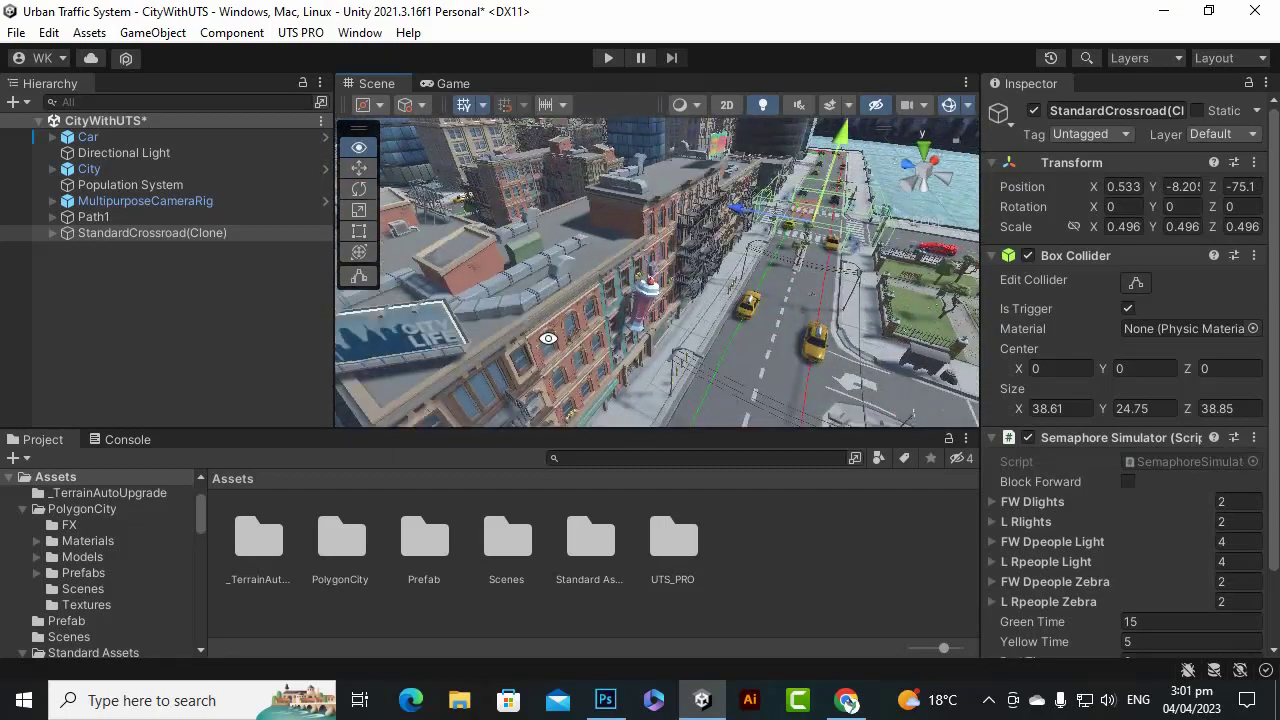
{"action": "left_click_drag", "start_coordinate": [567, 330], "coordinate": [340, 410], "text": "alt"}
{"action": "left_click_drag", "start_coordinate": [325, 456], "coordinate": [594, 272], "text": "alt"}
{"action": "left_click_drag", "start_coordinate": [498, 308], "coordinate": [560, 315], "text": "alt"}
{"action": "middle_click_drag", "start_coordinate": [592, 342], "coordinate": [622, 378]}
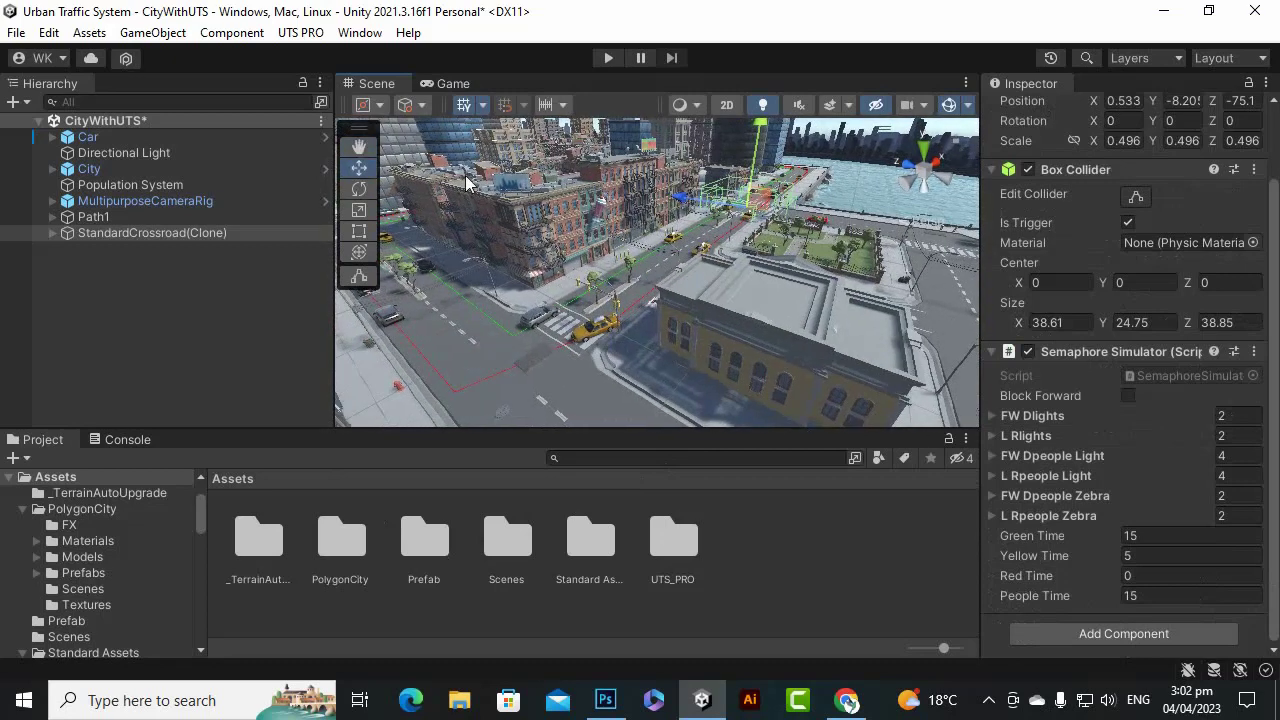
Create a T-shaped crossroad and place it at the street intersection.
{"action": "left_click", "coordinate": [300, 32]}
{"action": "mouse_move", "coordinate": [323, 55]}
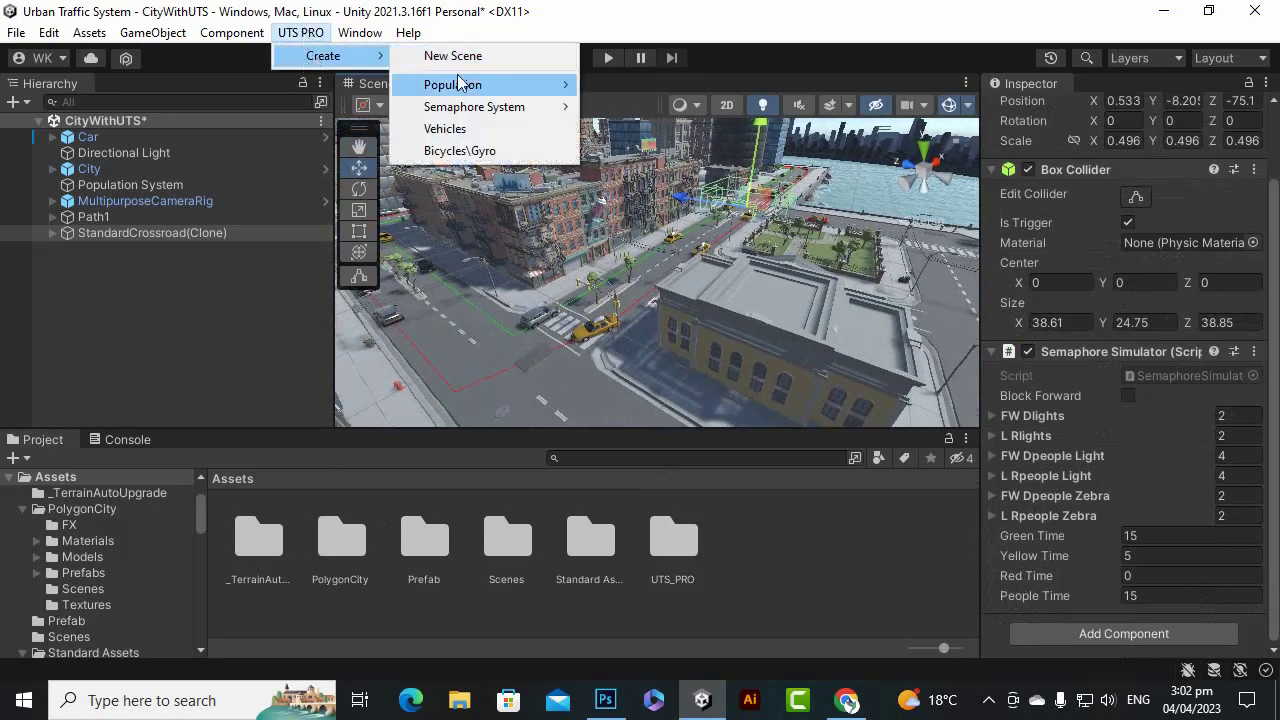
{"action": "mouse_move", "coordinate": [478, 110]}
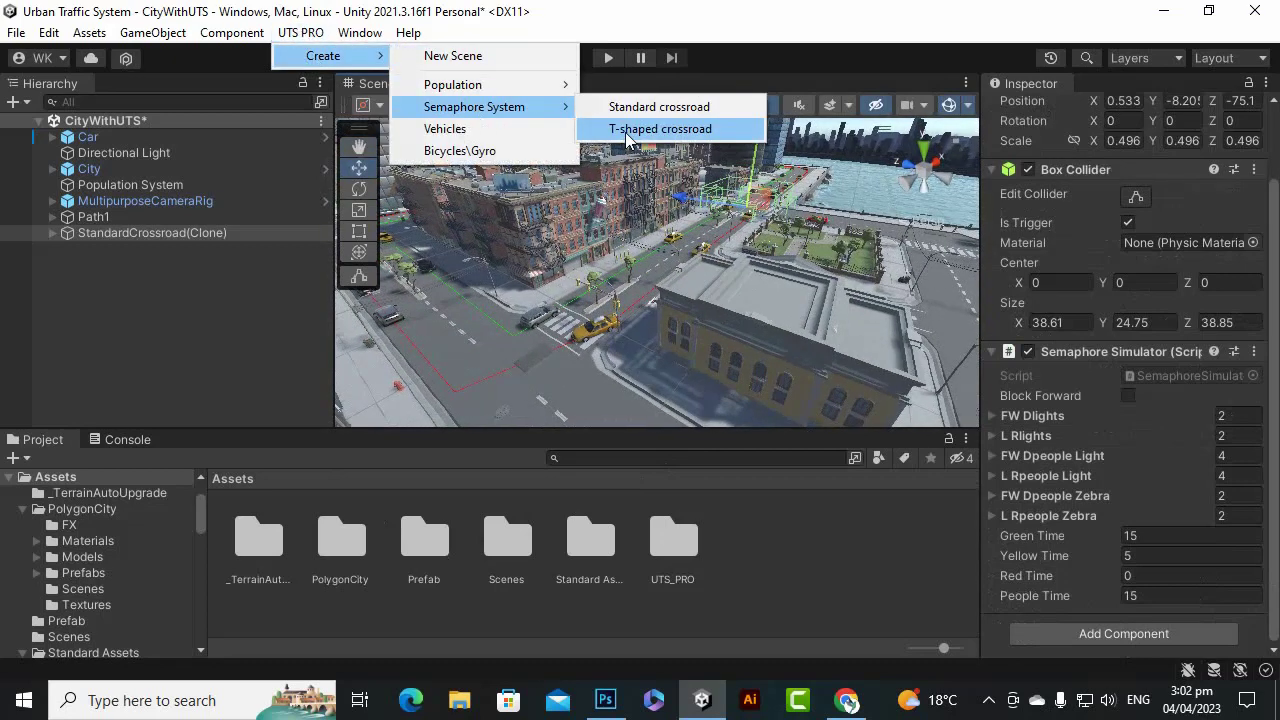
{"action": "left_click", "coordinate": [660, 129]}
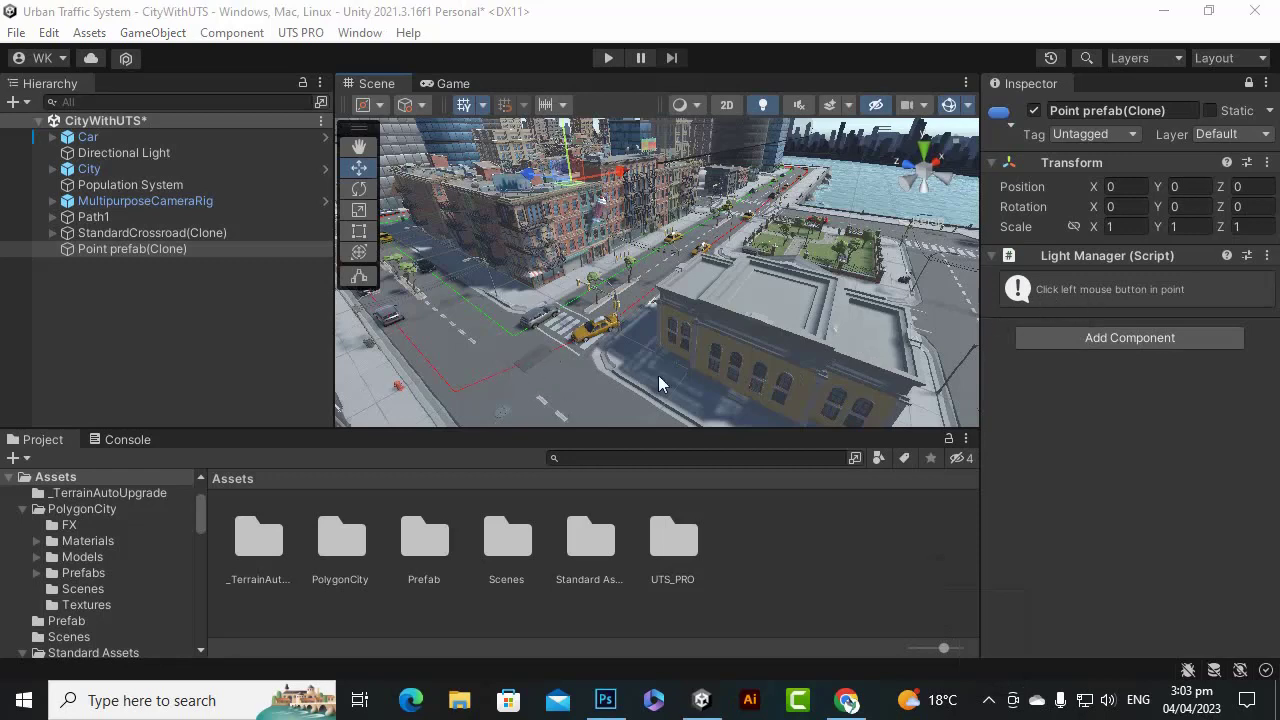
{"action": "left_click", "coordinate": [507, 372]}
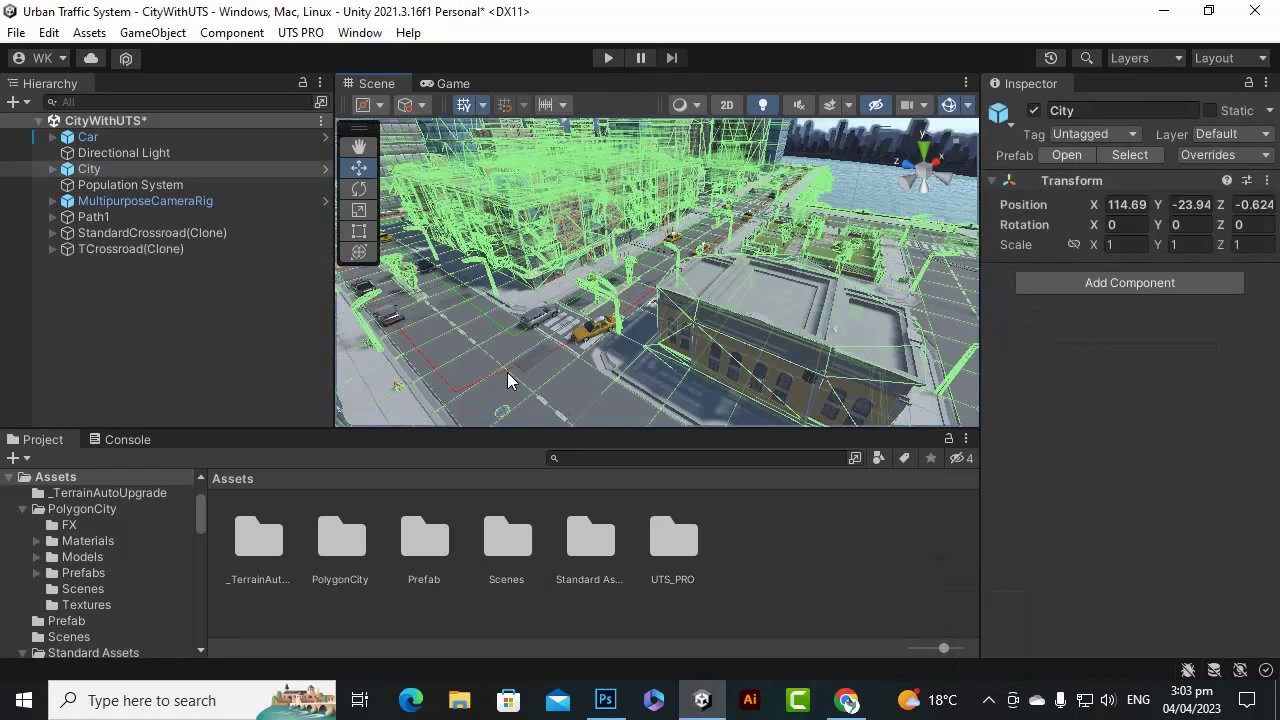
Frame TCrossroad(Clone) and shrink it to about 0.407 scale.
{"action": "double_click", "coordinate": [179, 247]}
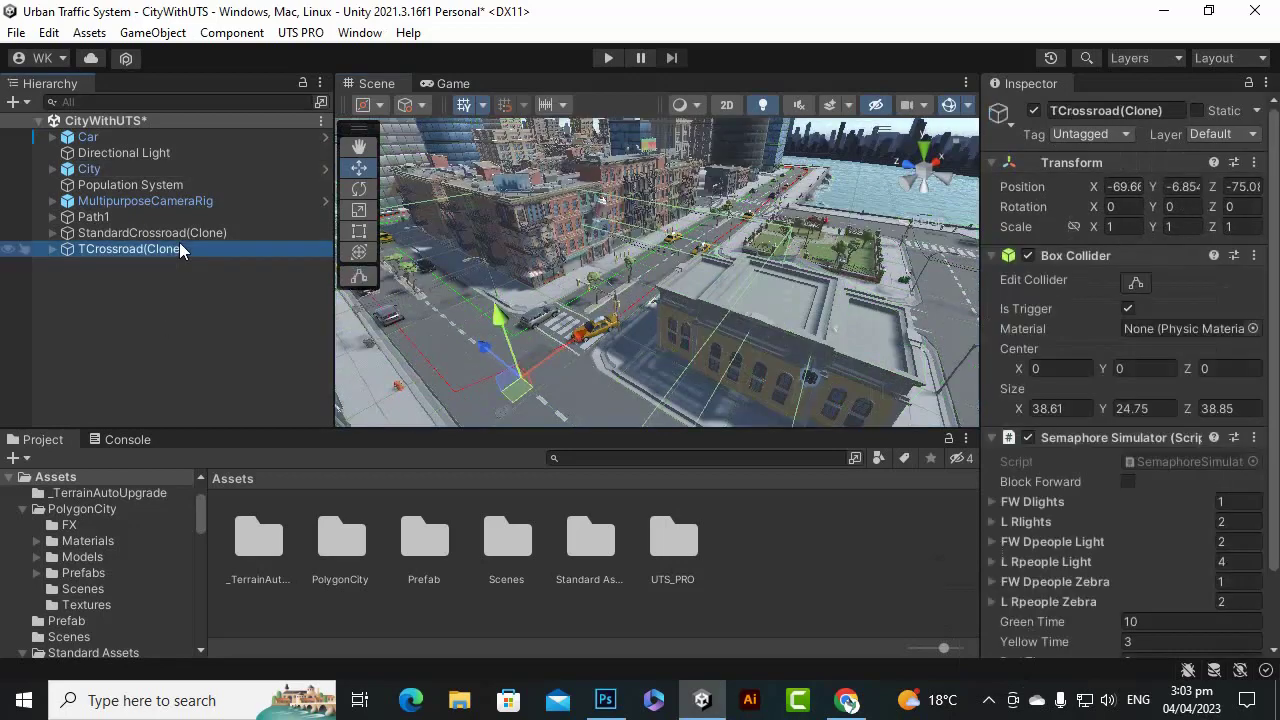
{"action": "scroll", "coordinate": [619, 343], "scroll_direction": "down", "scroll_amount": 3}
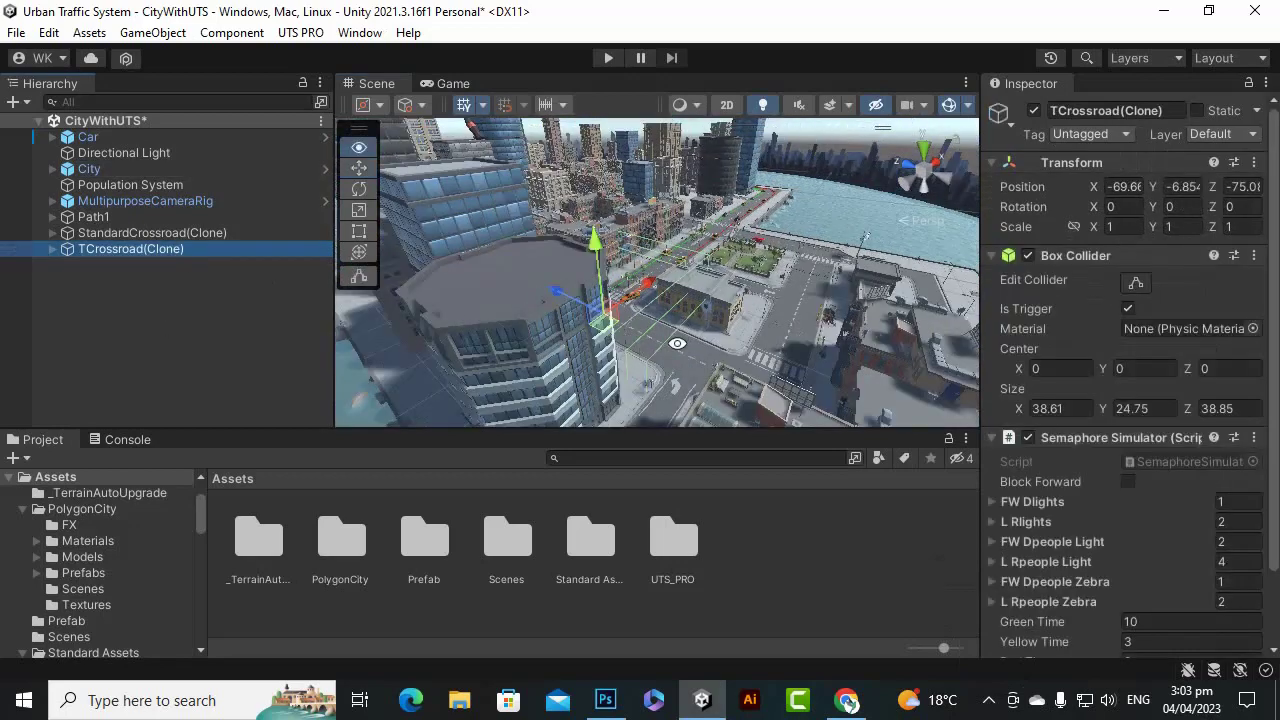
{"action": "left_click_drag", "start_coordinate": [680, 336], "coordinate": [642, 340], "text": "alt"}
{"action": "scroll", "coordinate": [568, 338], "scroll_direction": "up", "scroll_amount": 5}
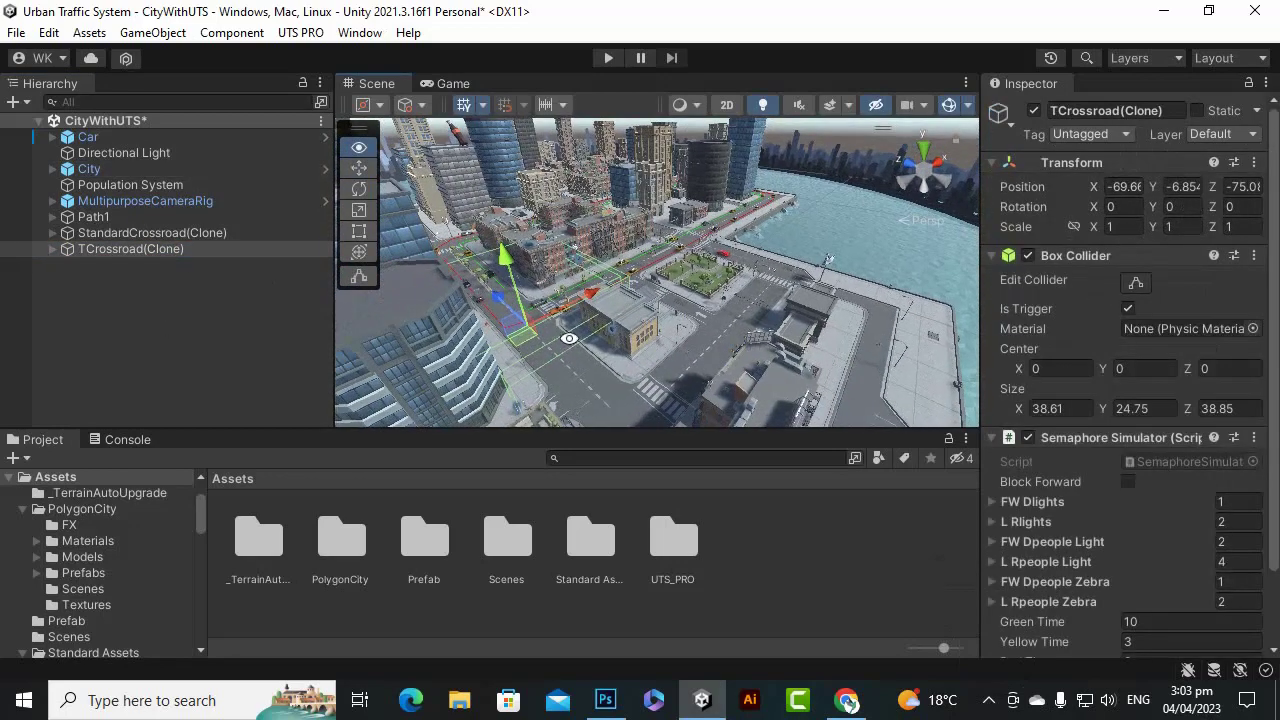
{"action": "left_click_drag", "start_coordinate": [703, 307], "coordinate": [700, 334], "text": "alt"}
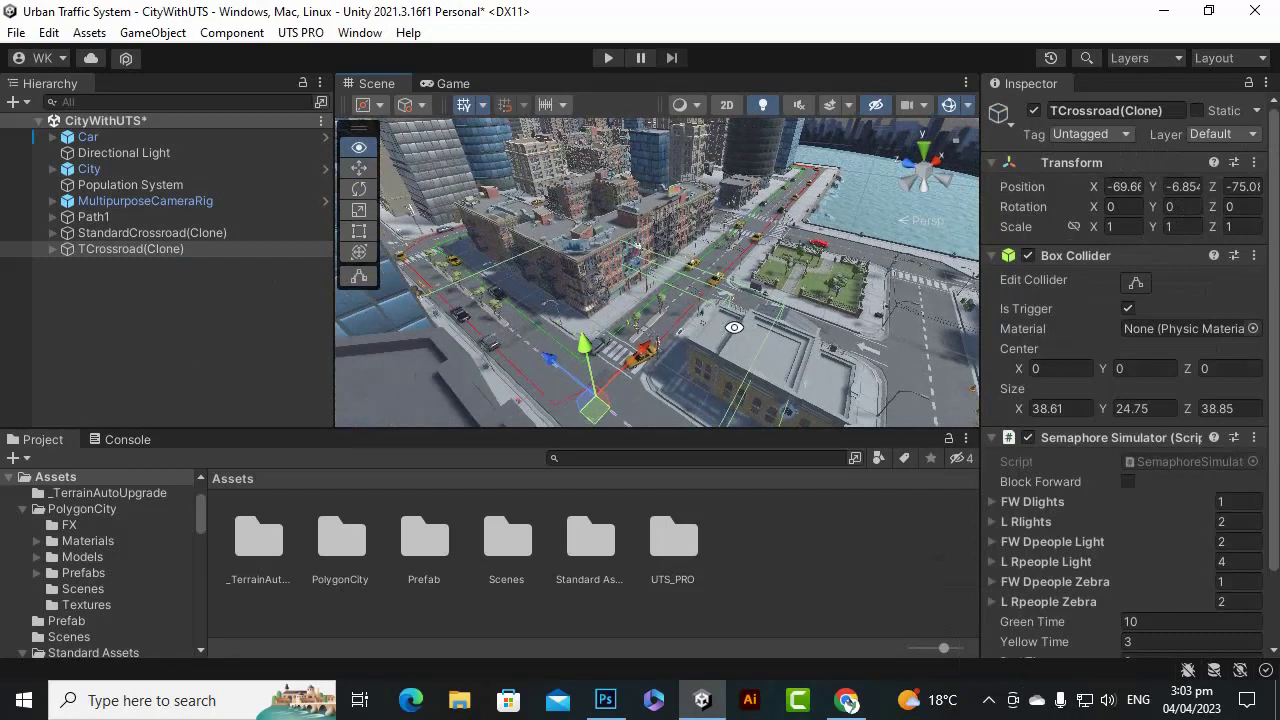
{"action": "left_click", "coordinate": [359, 210]}
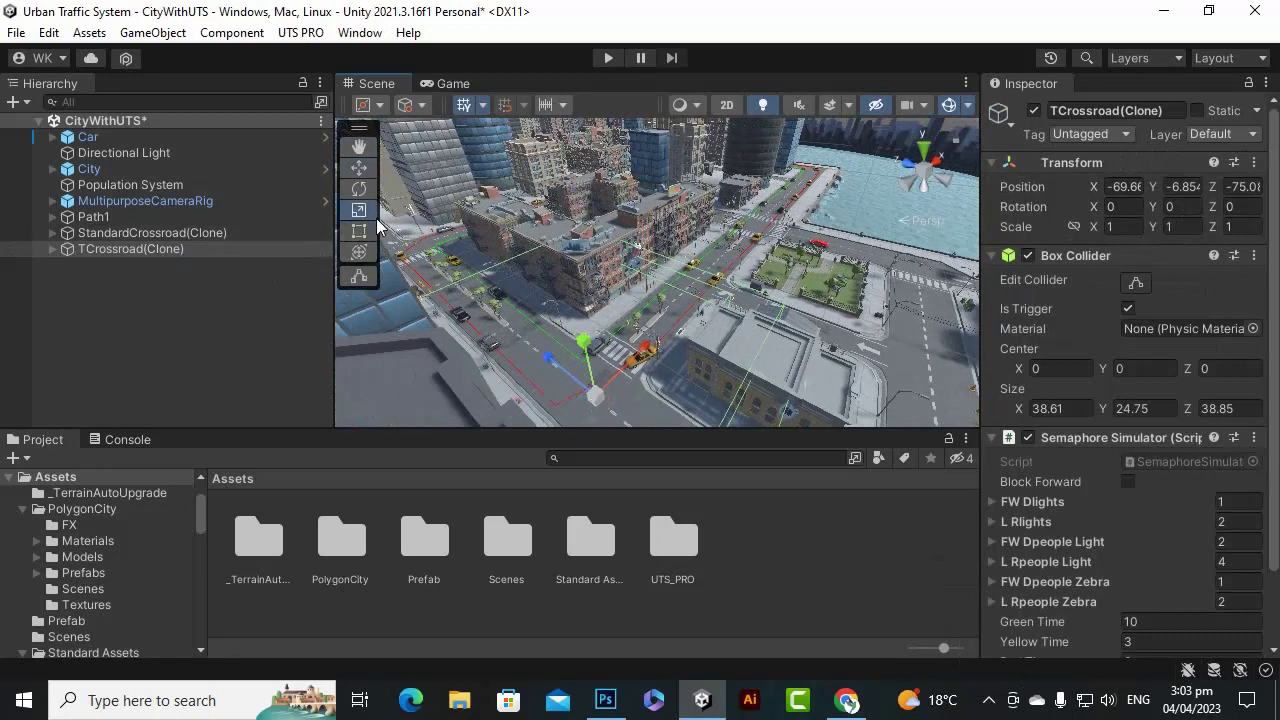
{"action": "mouse_move", "coordinate": [600, 396]}
{"action": "left_mouse_down"}
{"action": "mouse_move", "coordinate": [518, 392]}
{"action": "mouse_move", "coordinate": [531, 398]}
{"action": "mouse_move", "coordinate": [526, 335]}
{"action": "mouse_move", "coordinate": [578, 300]}
{"action": "left_mouse_up"}
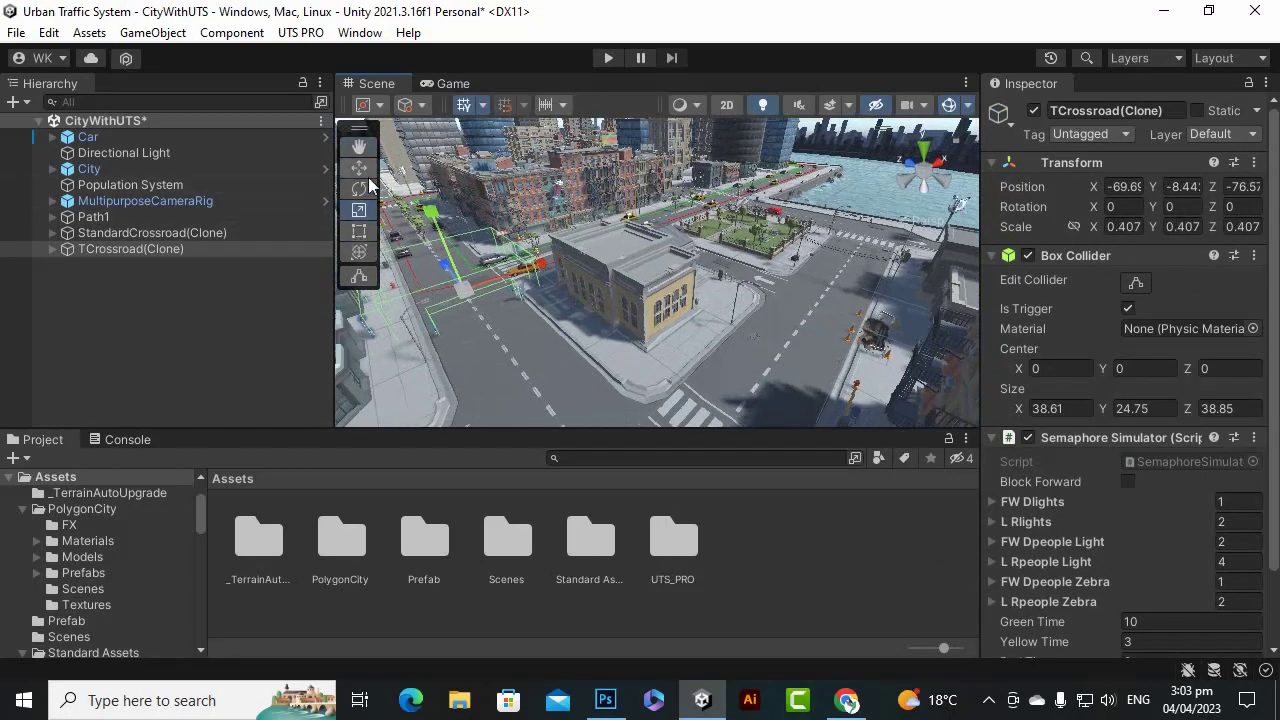
{"action": "left_click", "coordinate": [361, 170]}
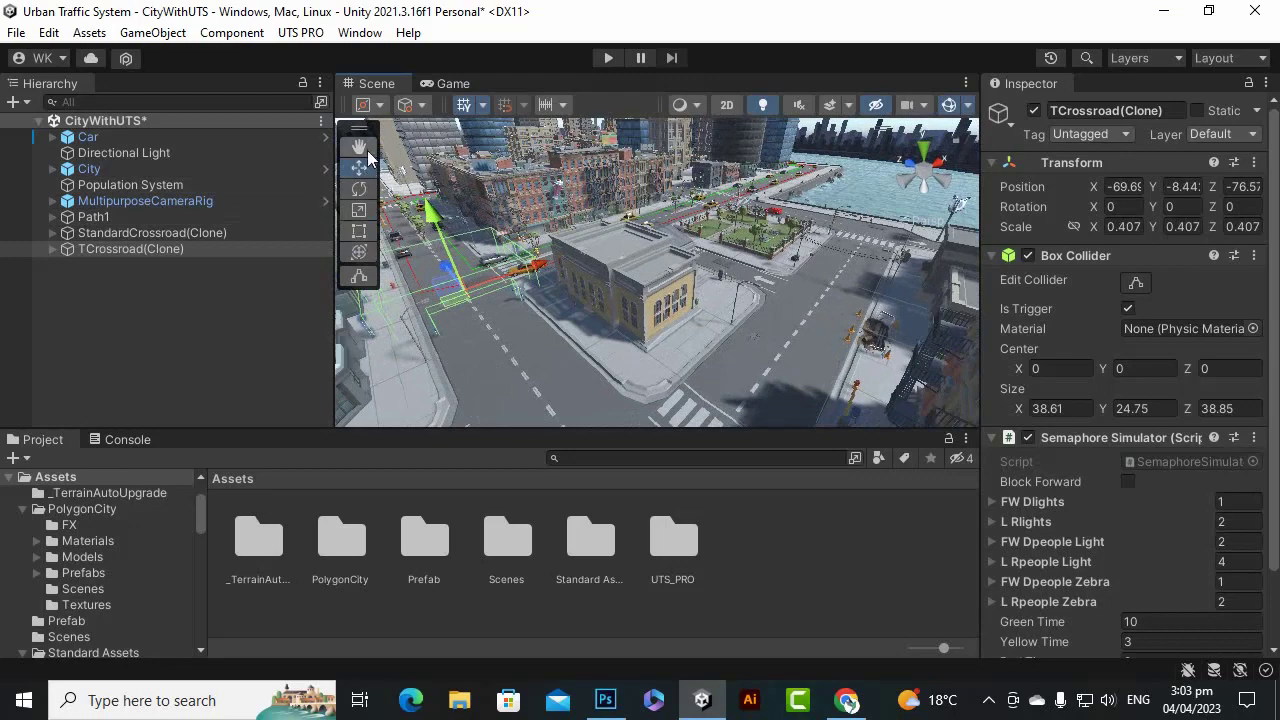
{"action": "left_click", "coordinate": [364, 150]}
{"action": "scroll", "coordinate": [526, 244], "scroll_direction": "up", "scroll_amount": 2}
{"action": "left_click_drag", "start_coordinate": [526, 244], "coordinate": [623, 254]}
{"action": "scroll", "coordinate": [572, 258], "scroll_direction": "up", "scroll_amount": 3}
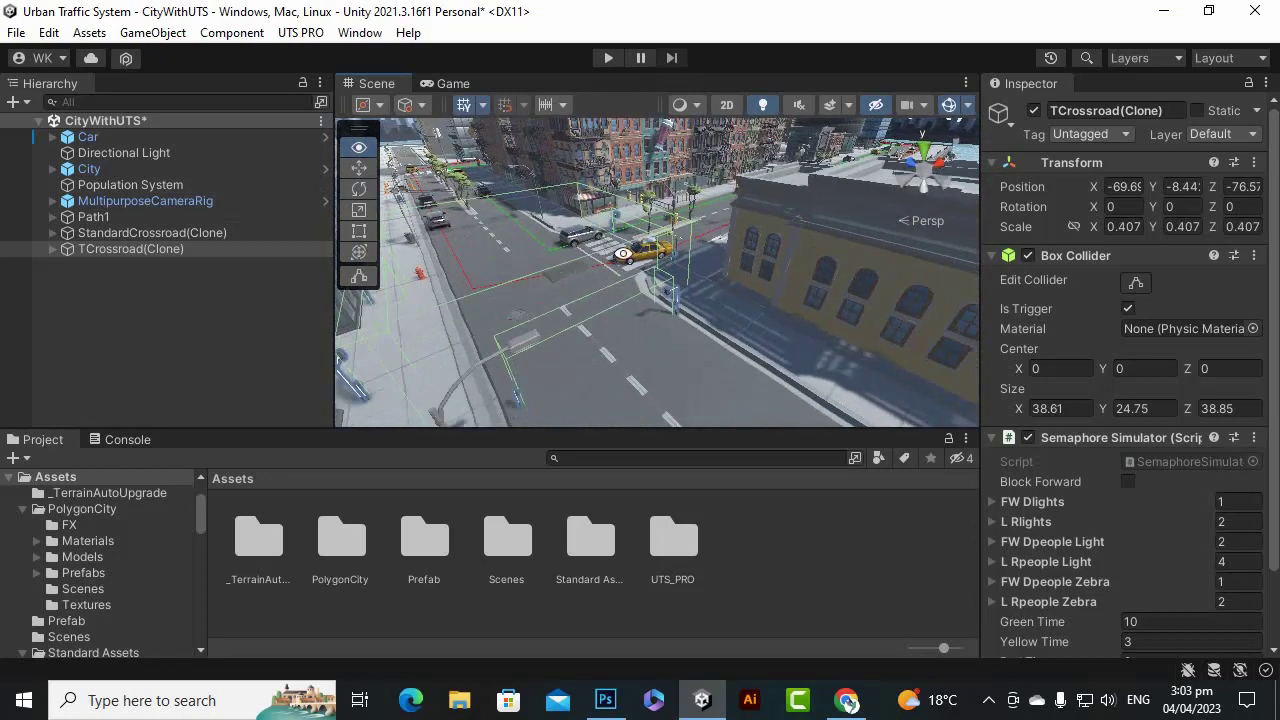
Rotate the T-crossroad to a Y rotation of -90.
{"action": "left_click", "coordinate": [359, 189]}
{"action": "left_click_drag", "start_coordinate": [572, 334], "coordinate": [842, 281]}
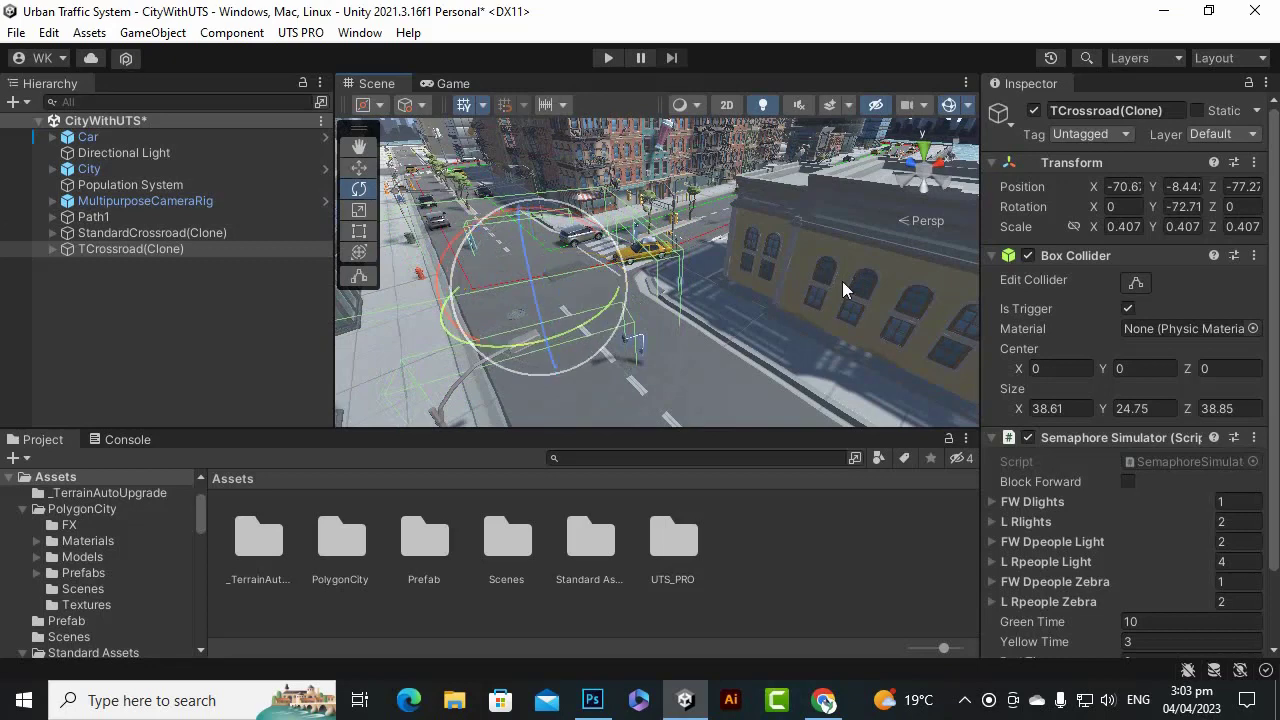
{"action": "left_click", "coordinate": [1180, 206]}
{"action": "type", "text": "-90"}
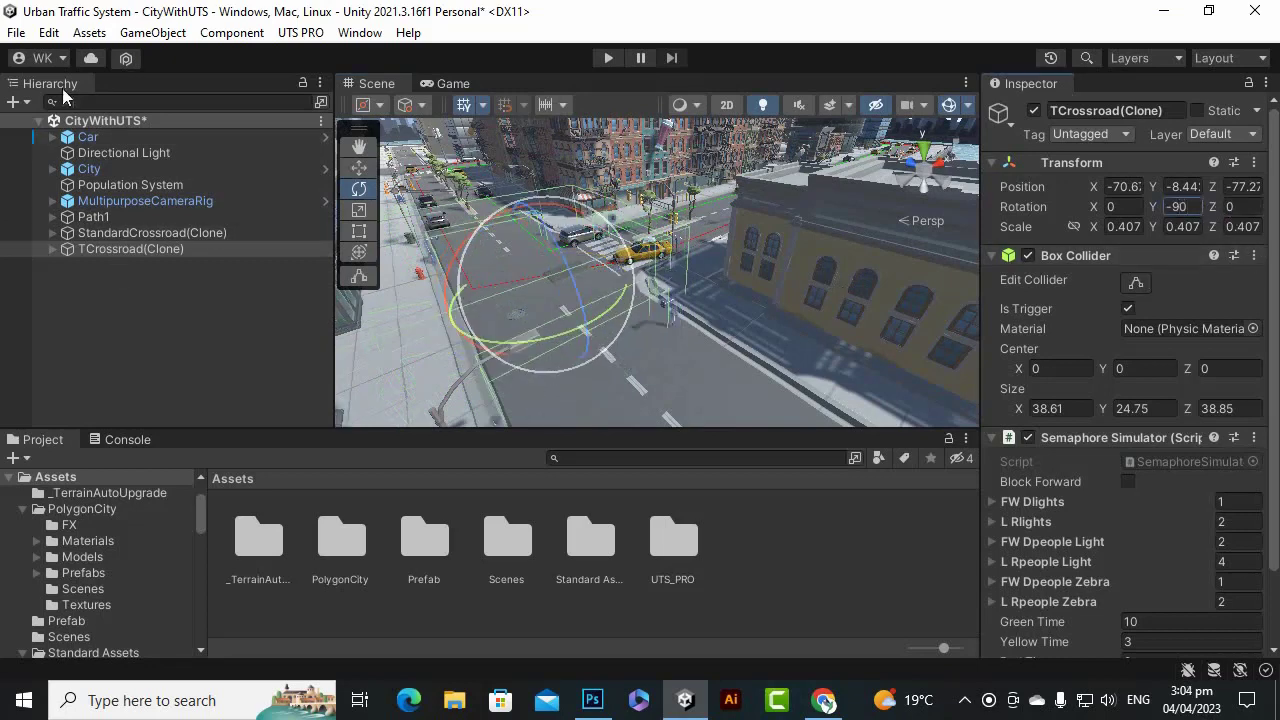
Slide the T-crossroad slightly so it fits across the junction.
{"action": "left_click", "coordinate": [361, 171]}
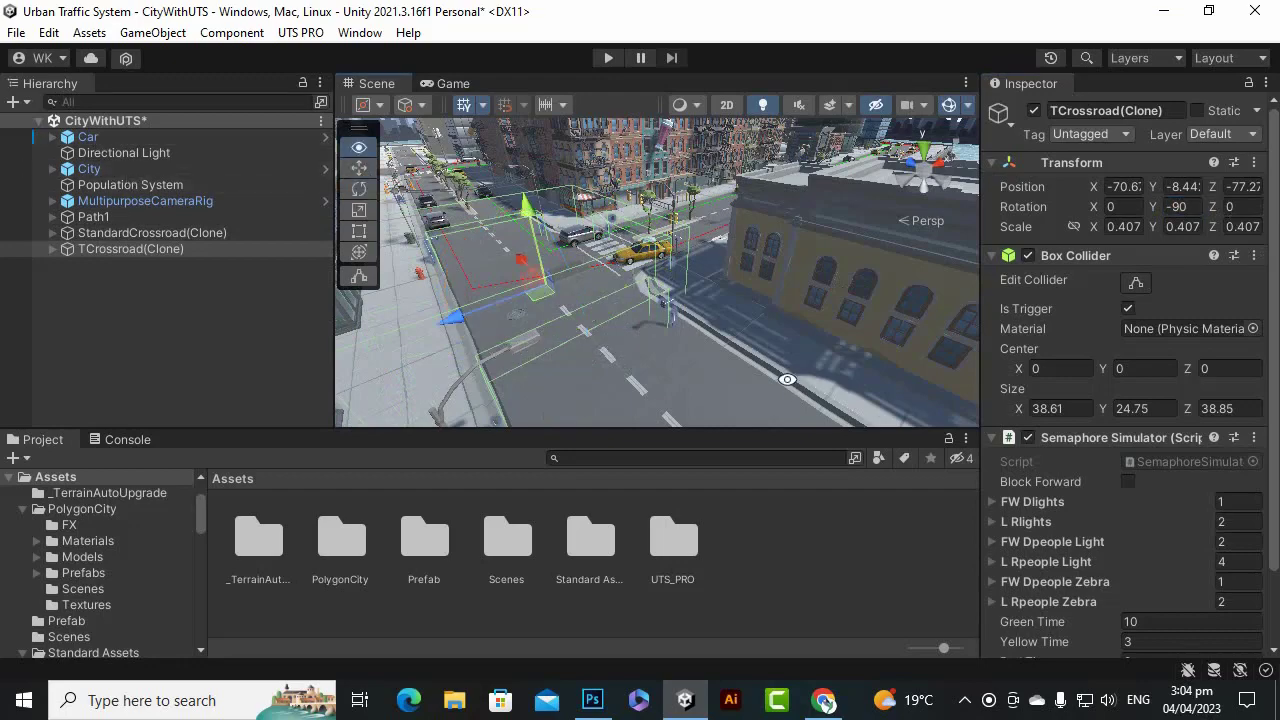
{"action": "mouse_move", "coordinate": [786, 380]}
{"action": "left_mouse_down", "text": "alt"}
{"action": "mouse_move", "coordinate": [754, 399]}
{"action": "mouse_move", "coordinate": [778, 384]}
{"action": "left_mouse_up", "text": "alt"}
{"action": "scroll", "coordinate": [610, 235], "scroll_direction": "up", "scroll_amount": 5}
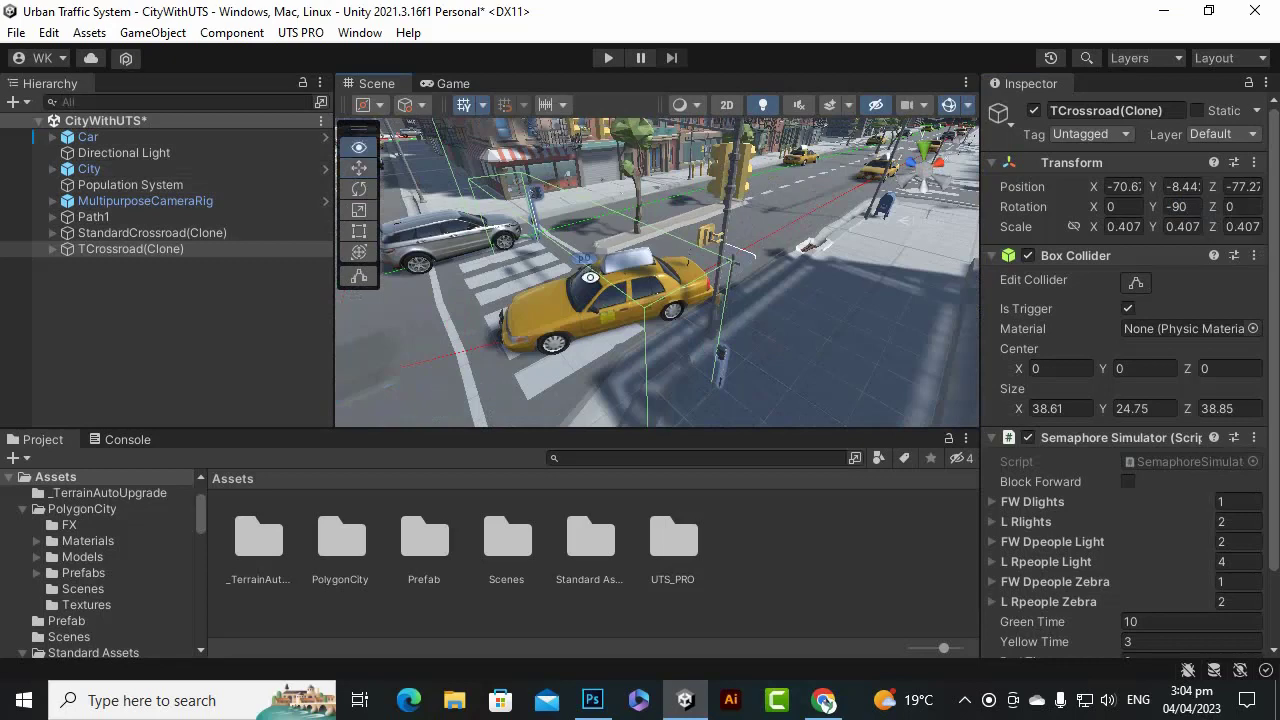
{"action": "left_click_drag", "start_coordinate": [591, 276], "coordinate": [634, 356], "text": "alt"}
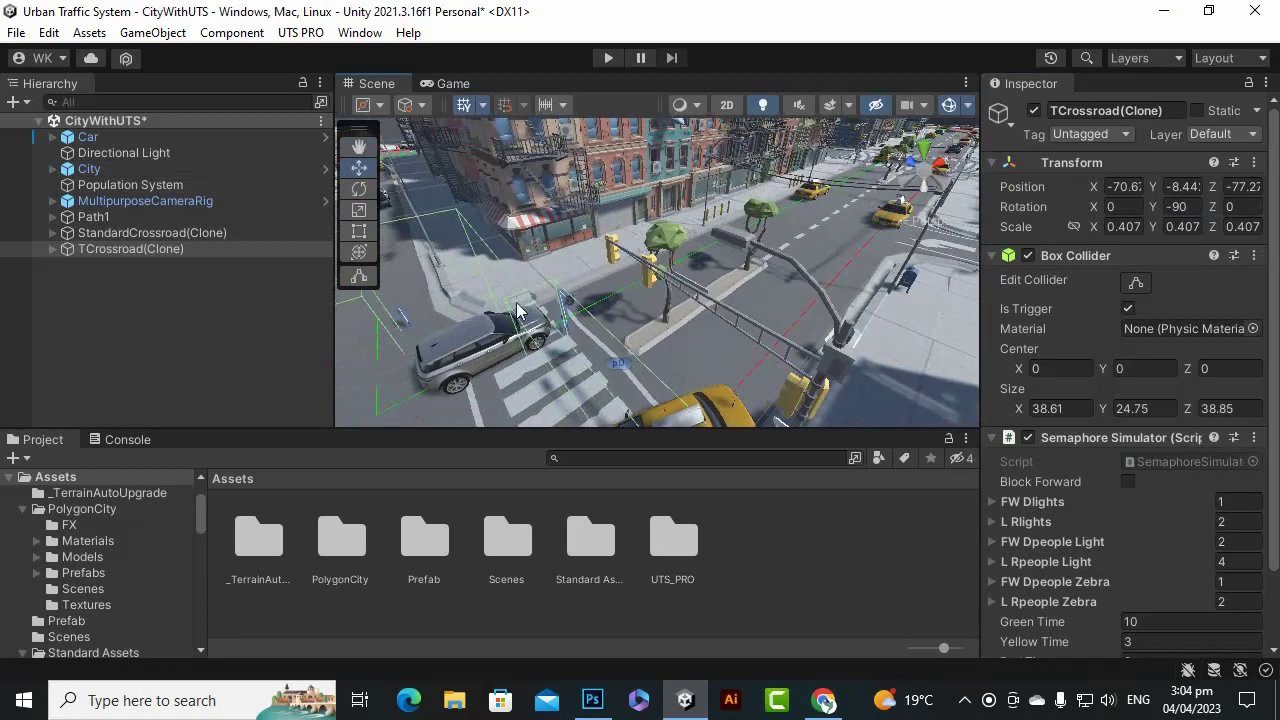
{"action": "scroll", "coordinate": [517, 310], "scroll_direction": "down", "scroll_amount": 8}
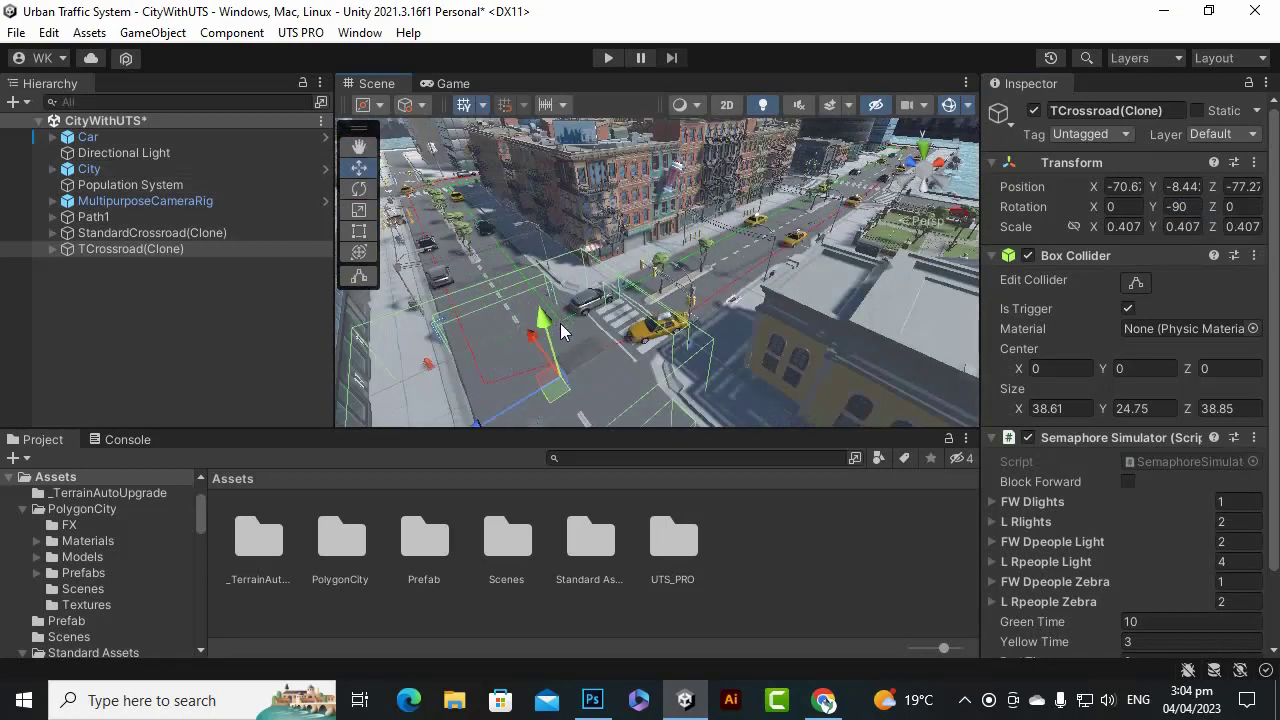
{"action": "left_click_drag", "start_coordinate": [632, 334], "coordinate": [612, 328], "text": "alt"}
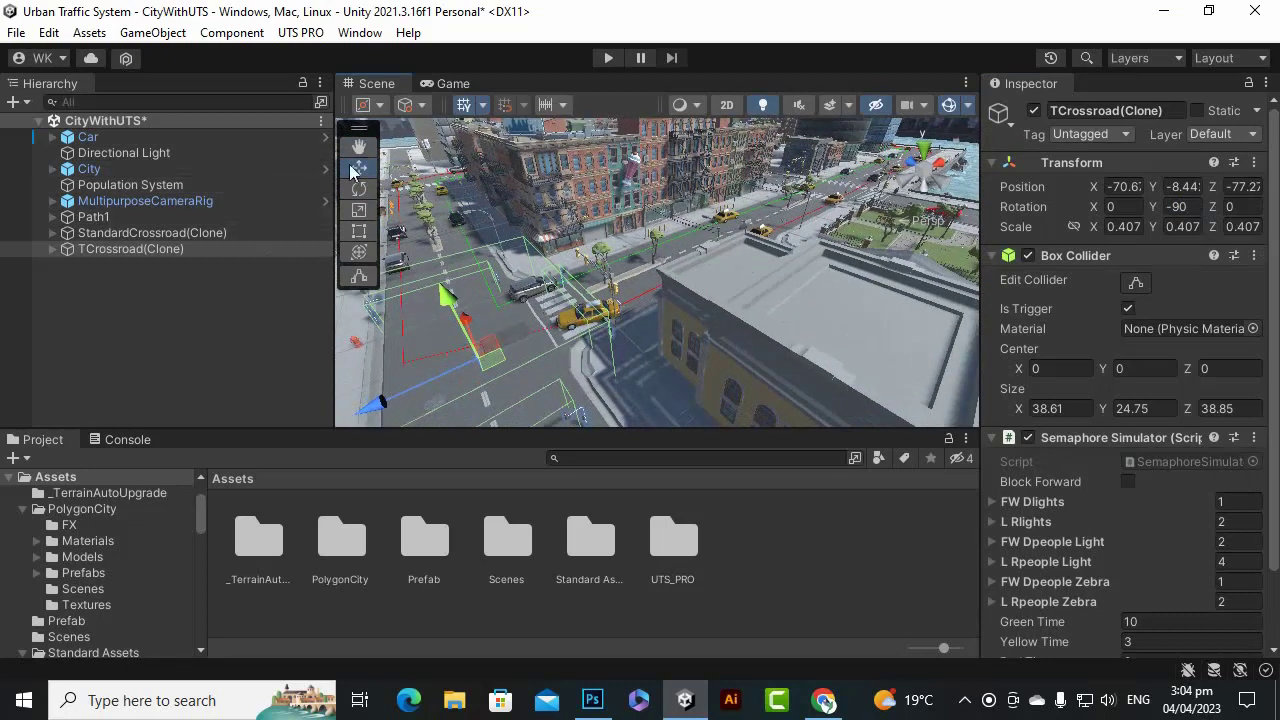
{"action": "left_click_drag", "start_coordinate": [374, 401], "coordinate": [399, 398]}
{"action": "scroll", "coordinate": [593, 312], "scroll_direction": "down", "scroll_amount": 4}
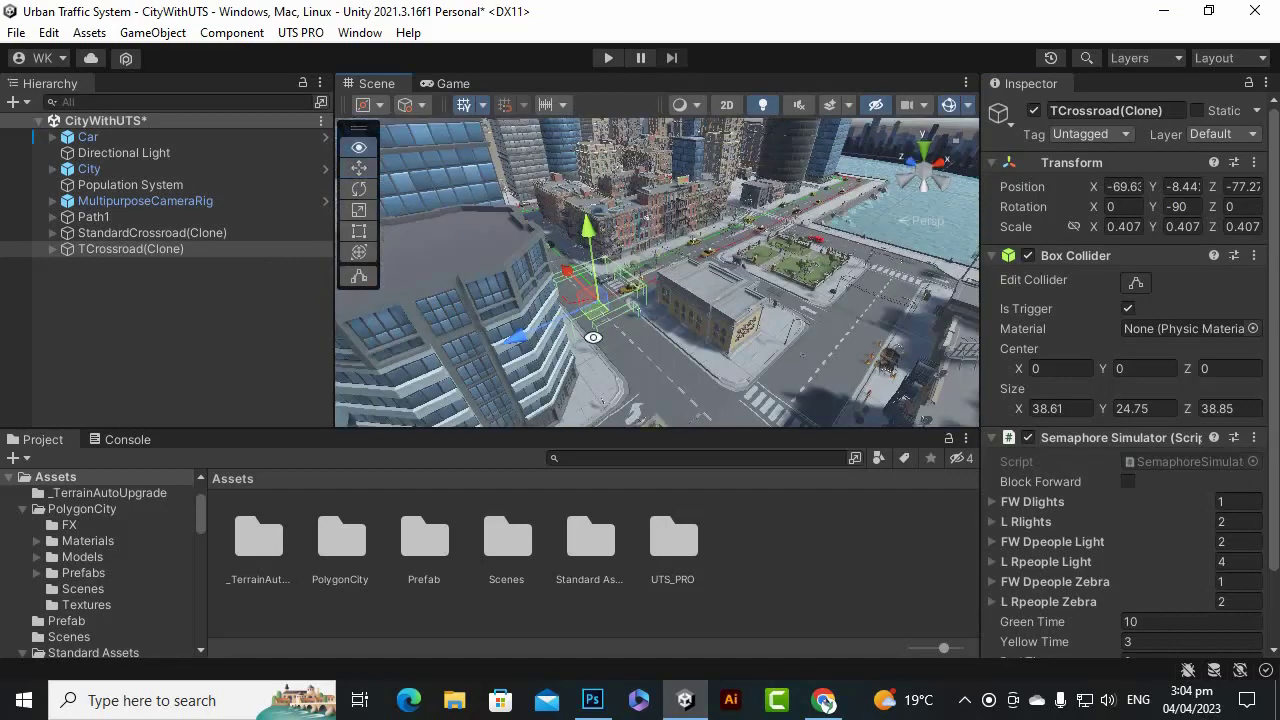
{"action": "left_click_drag", "start_coordinate": [592, 335], "coordinate": [570, 320], "text": "alt"}
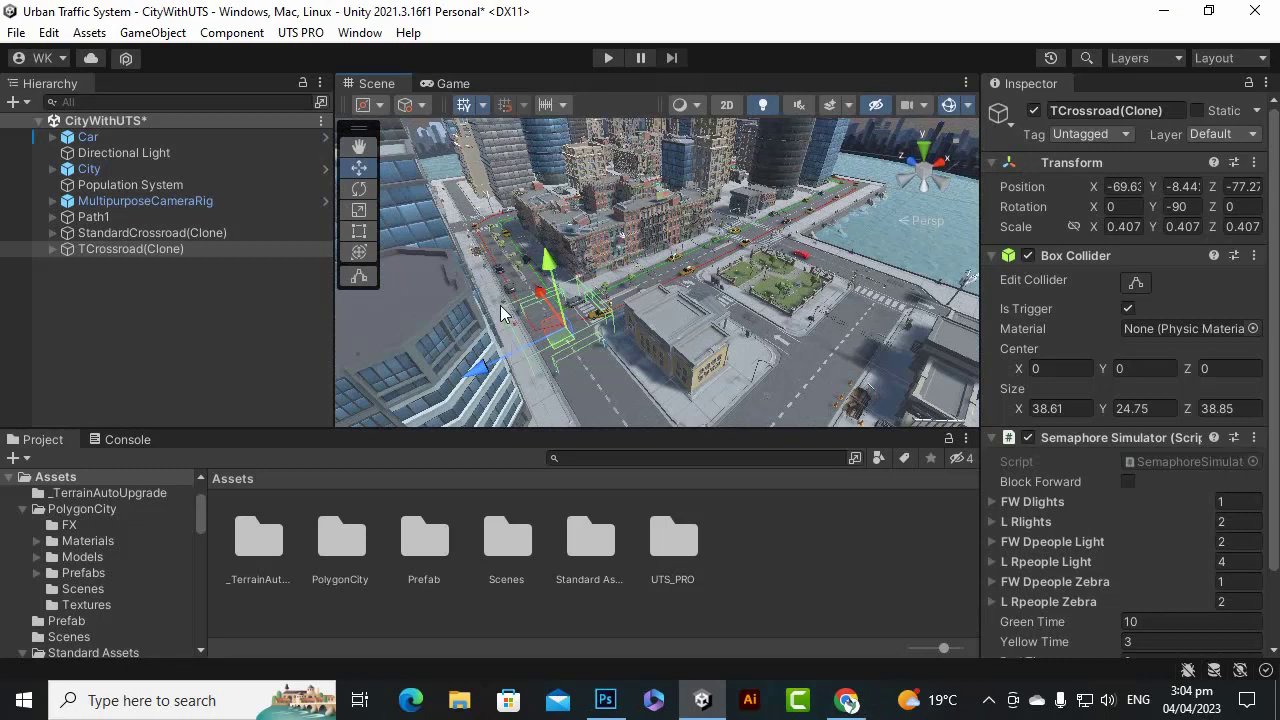
{"action": "scroll", "coordinate": [711, 294], "scroll_direction": "down", "scroll_amount": 5}
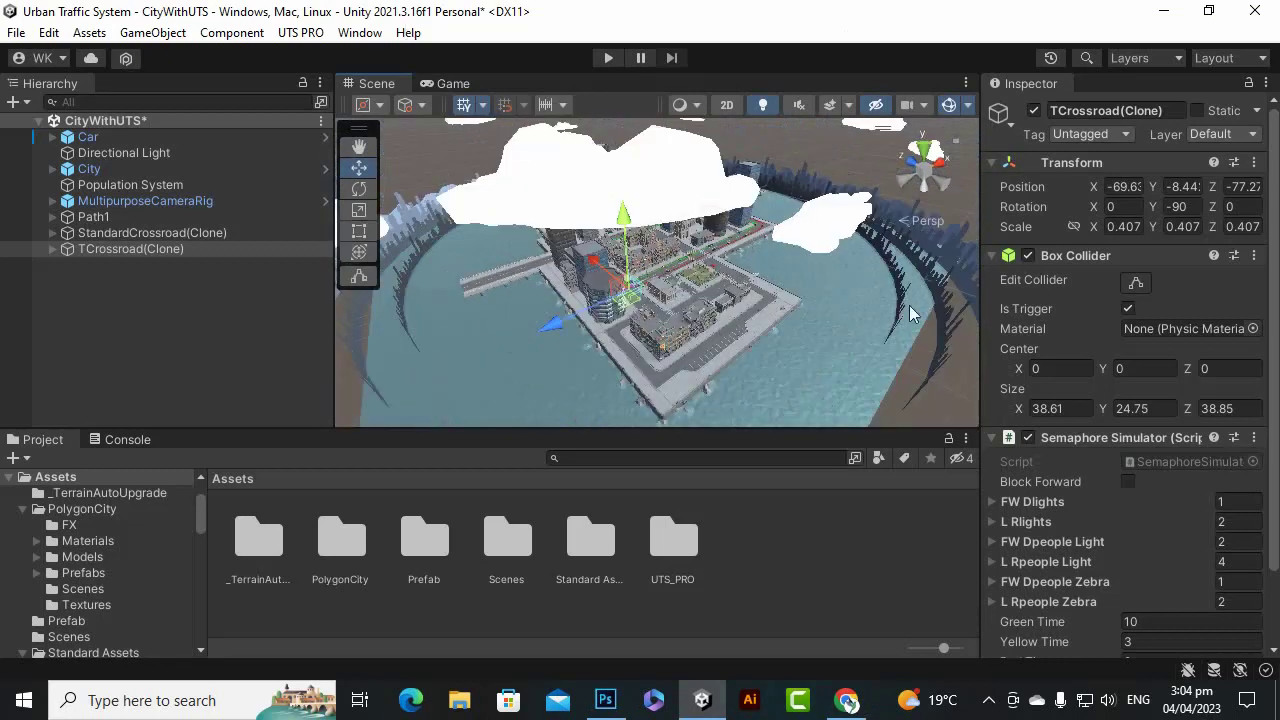
{"action": "scroll", "coordinate": [711, 330], "scroll_direction": "up", "scroll_amount": 5}
{"action": "scroll", "coordinate": [709, 325], "scroll_direction": "up", "scroll_amount": 3}
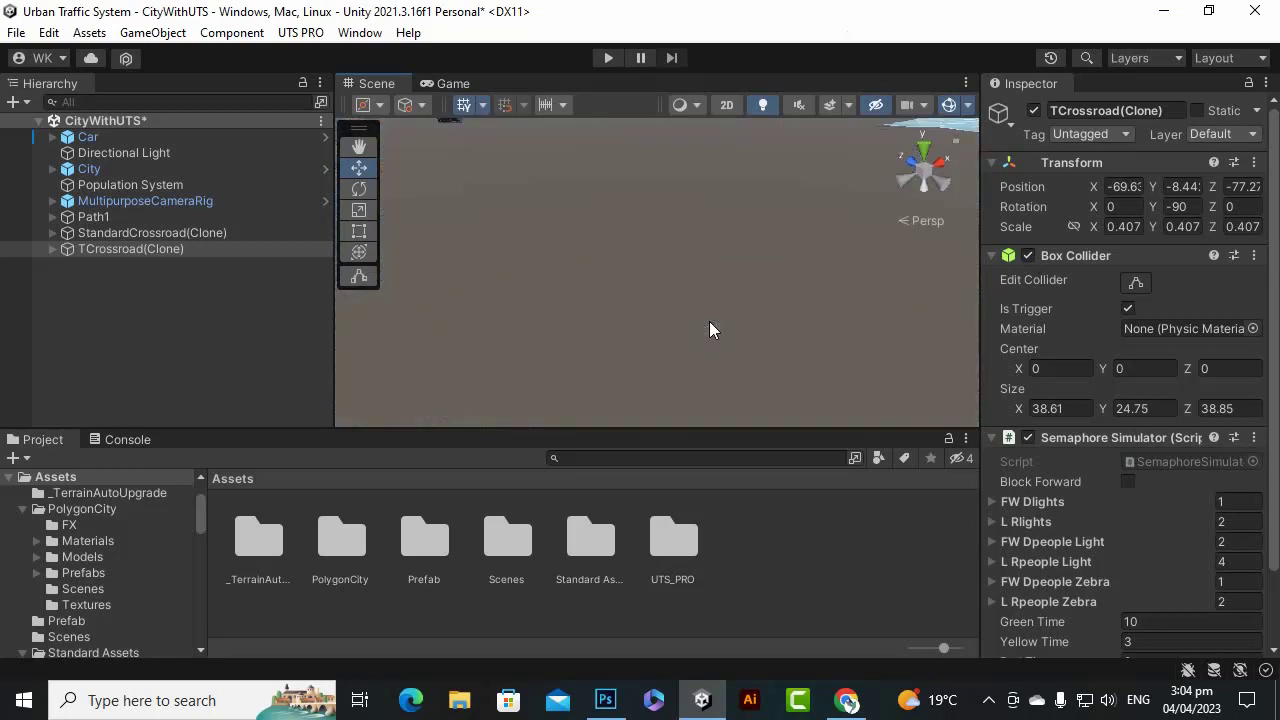
{"action": "left_click", "coordinate": [608, 58]}
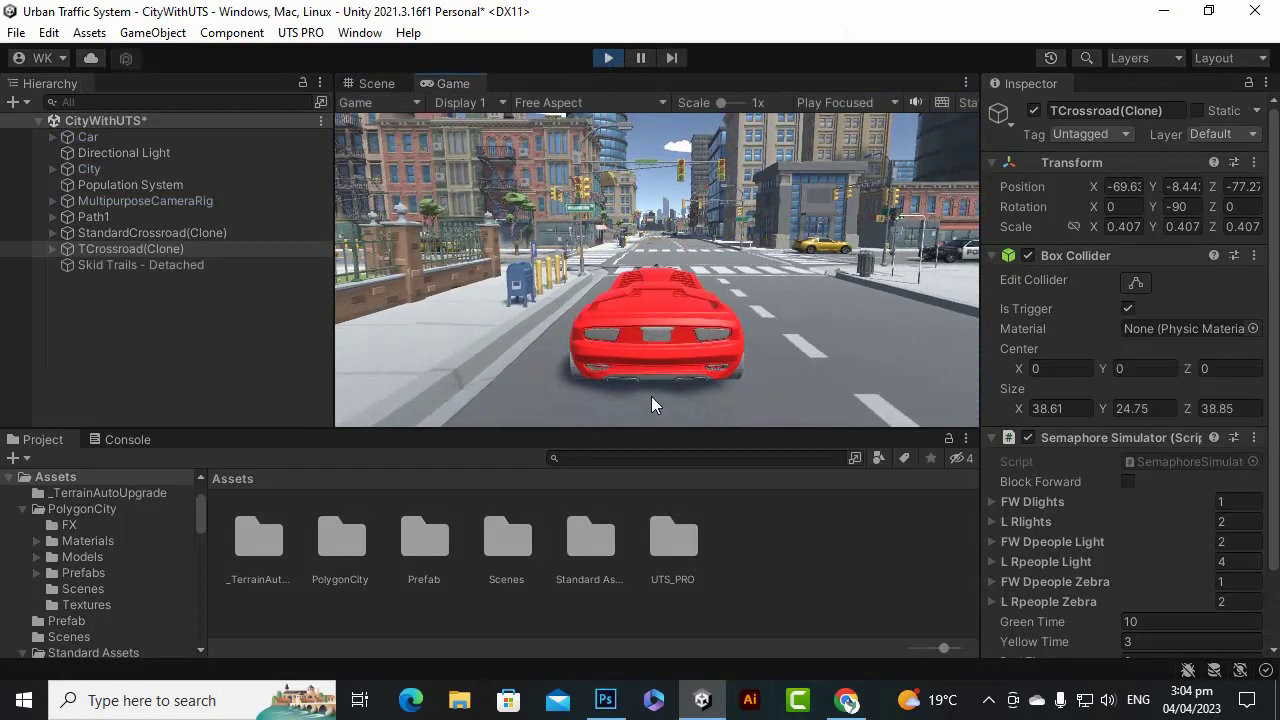
{"action": "key", "text": "w"}
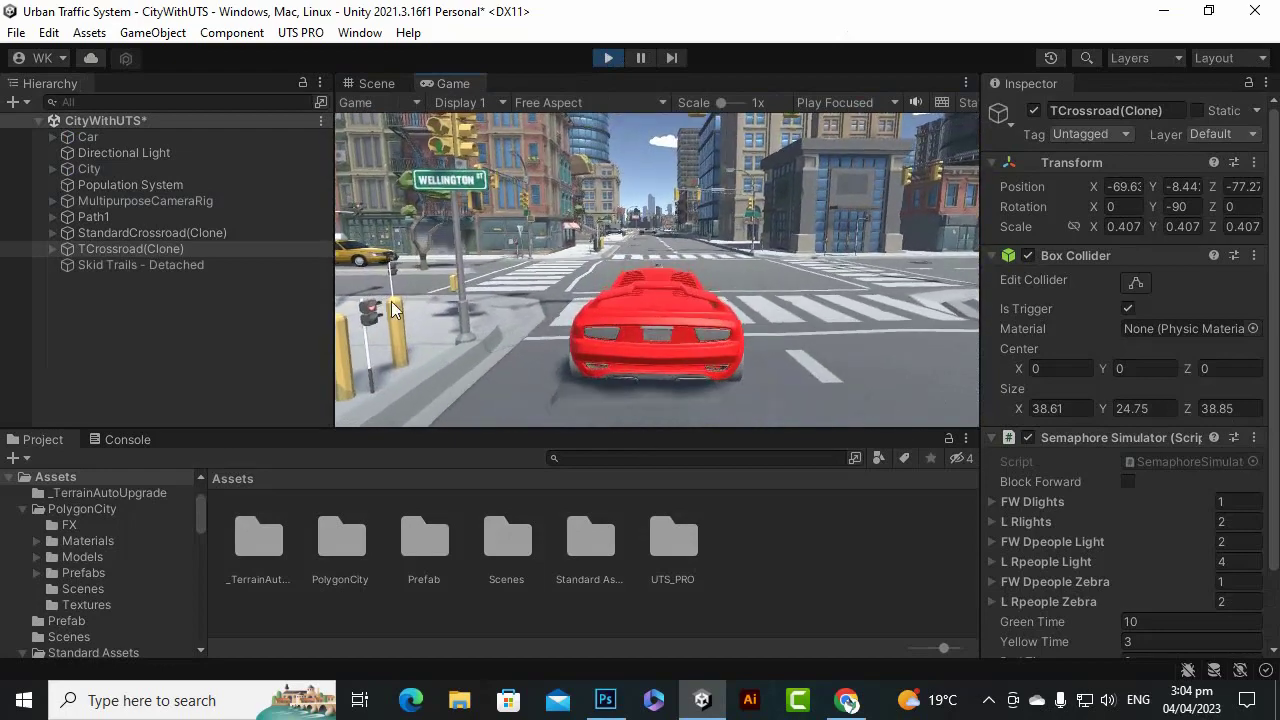
{"action": "key", "text": "a"}
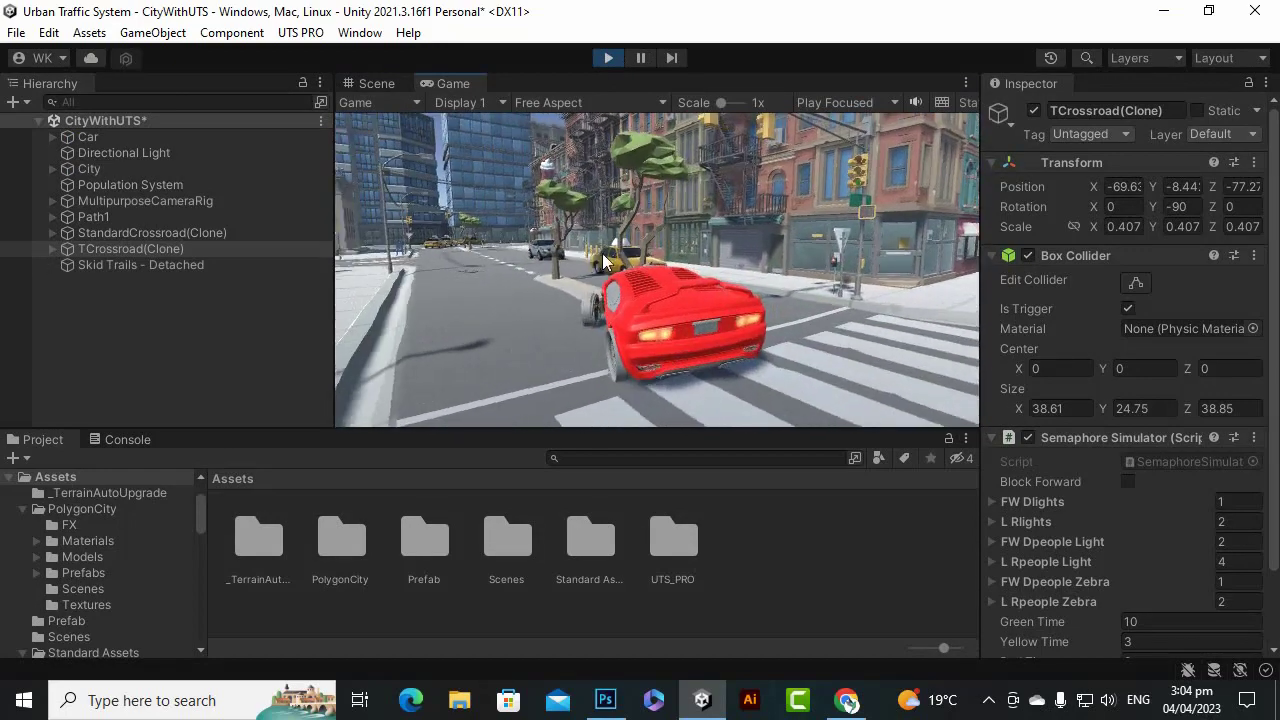
{"action": "key", "text": "s"}
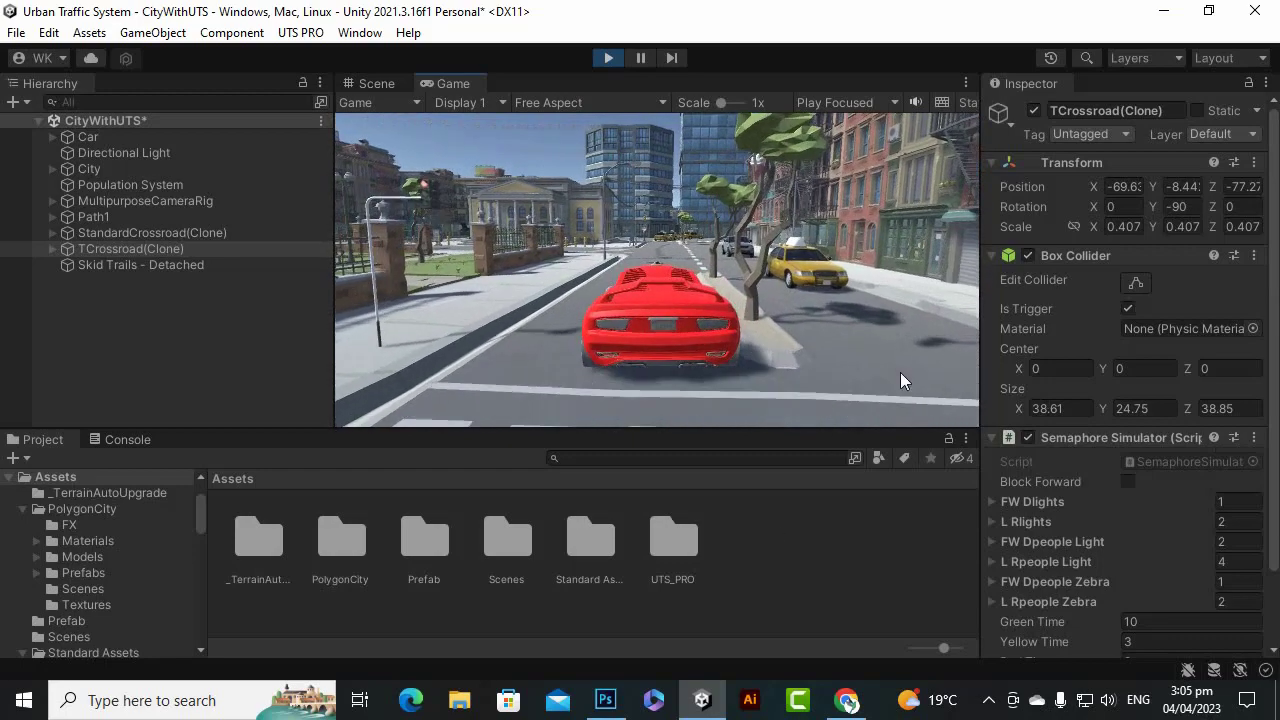
{"action": "key", "text": "s"}
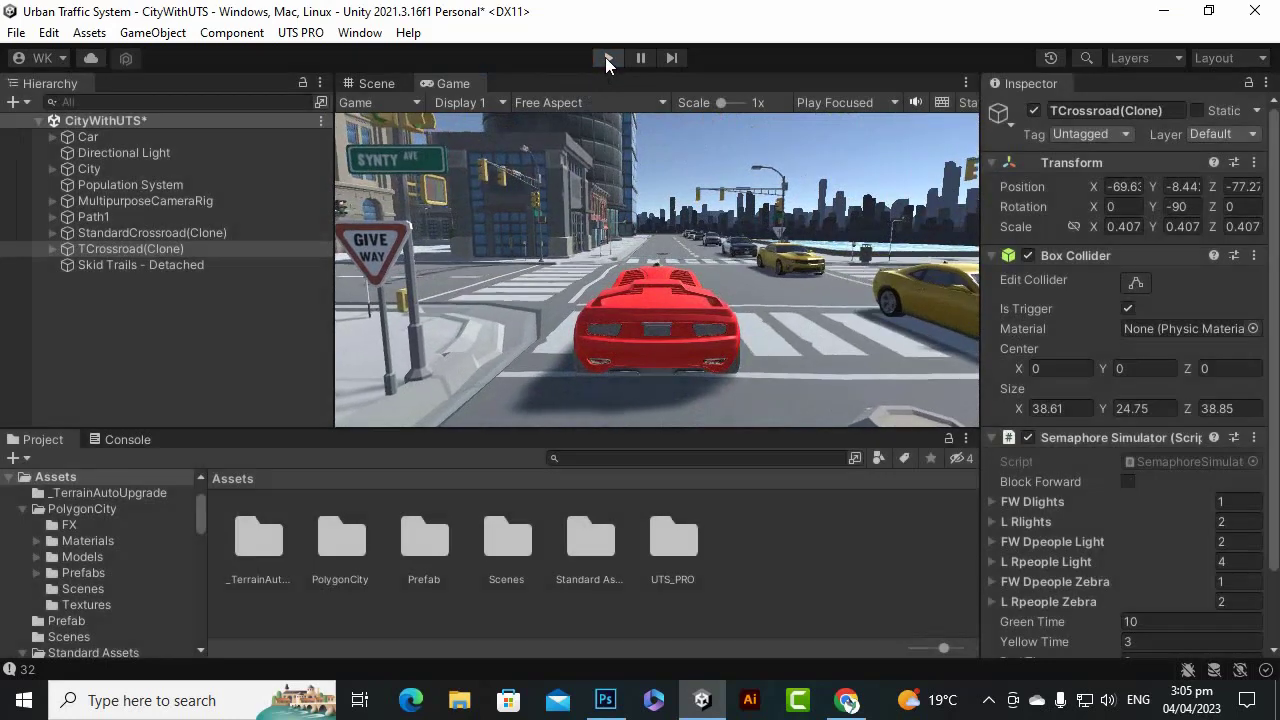
{"action": "left_click", "coordinate": [607, 58]}
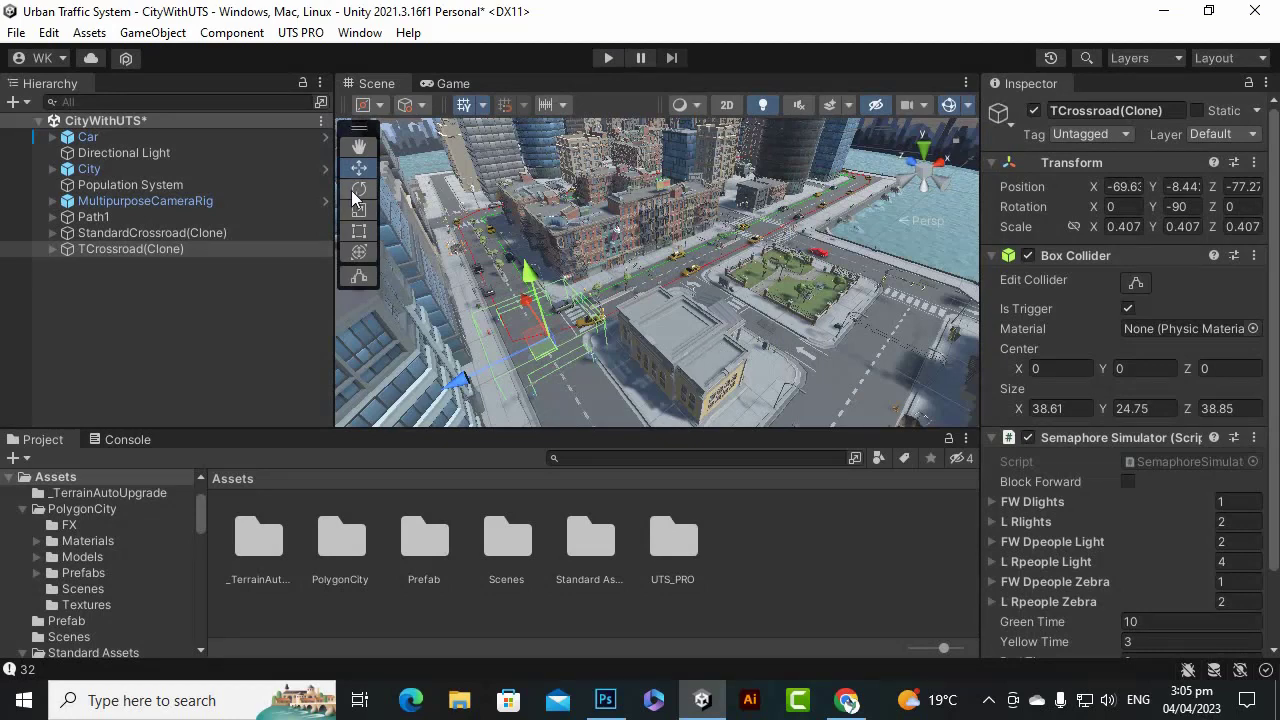
Deselect the crossroad and add a Walking people path from UTS PRO > Create > Population.
{"action": "left_click", "coordinate": [187, 338]}
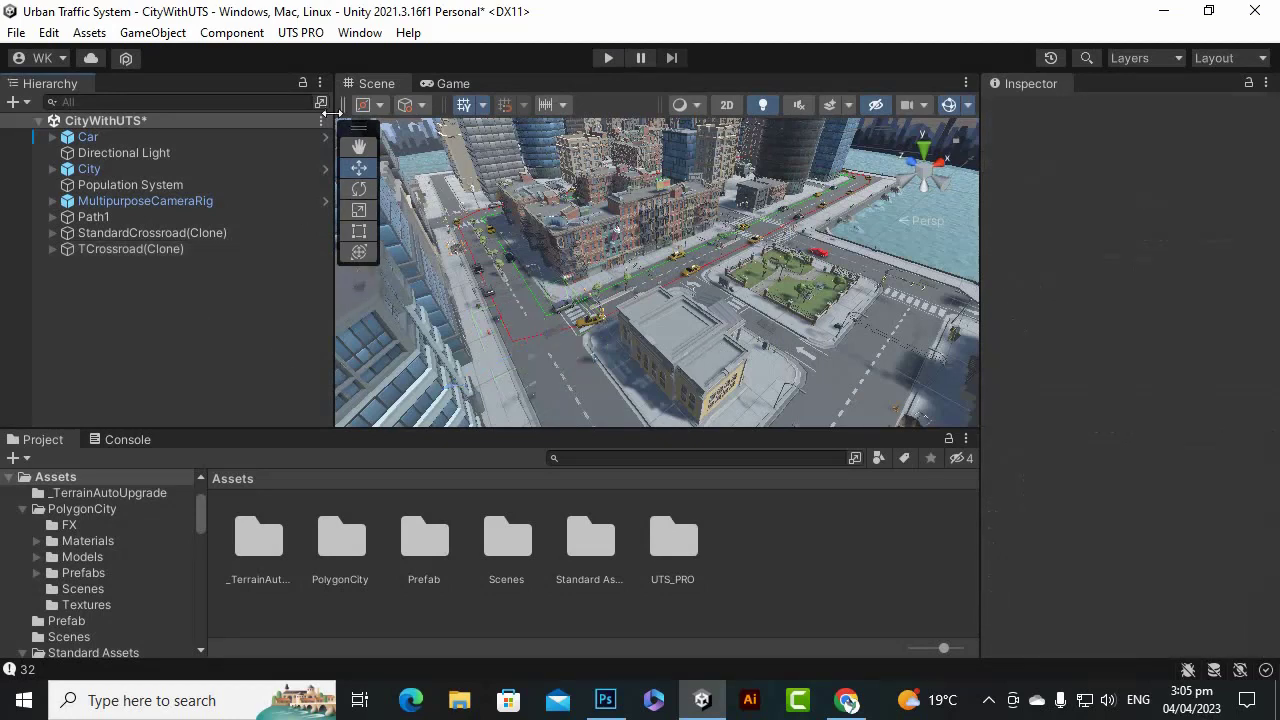
{"action": "left_click", "coordinate": [300, 32]}
{"action": "mouse_move", "coordinate": [315, 63]}
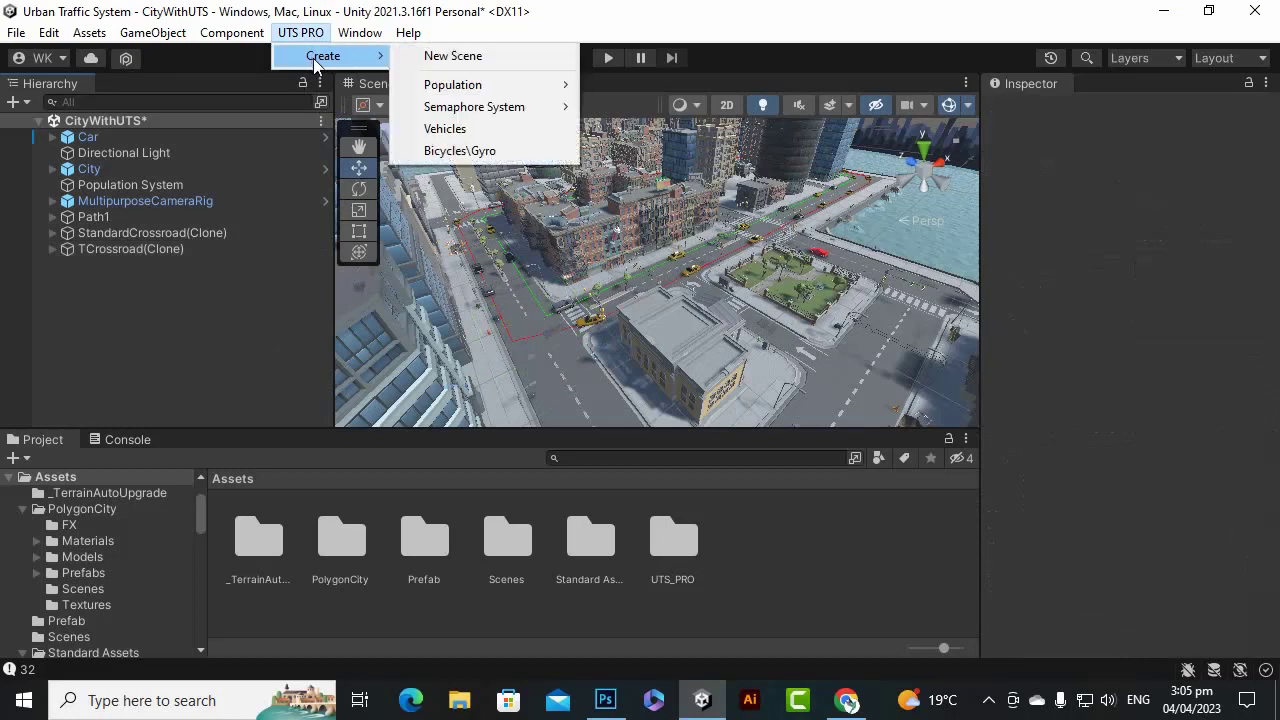
{"action": "mouse_move", "coordinate": [503, 87]}
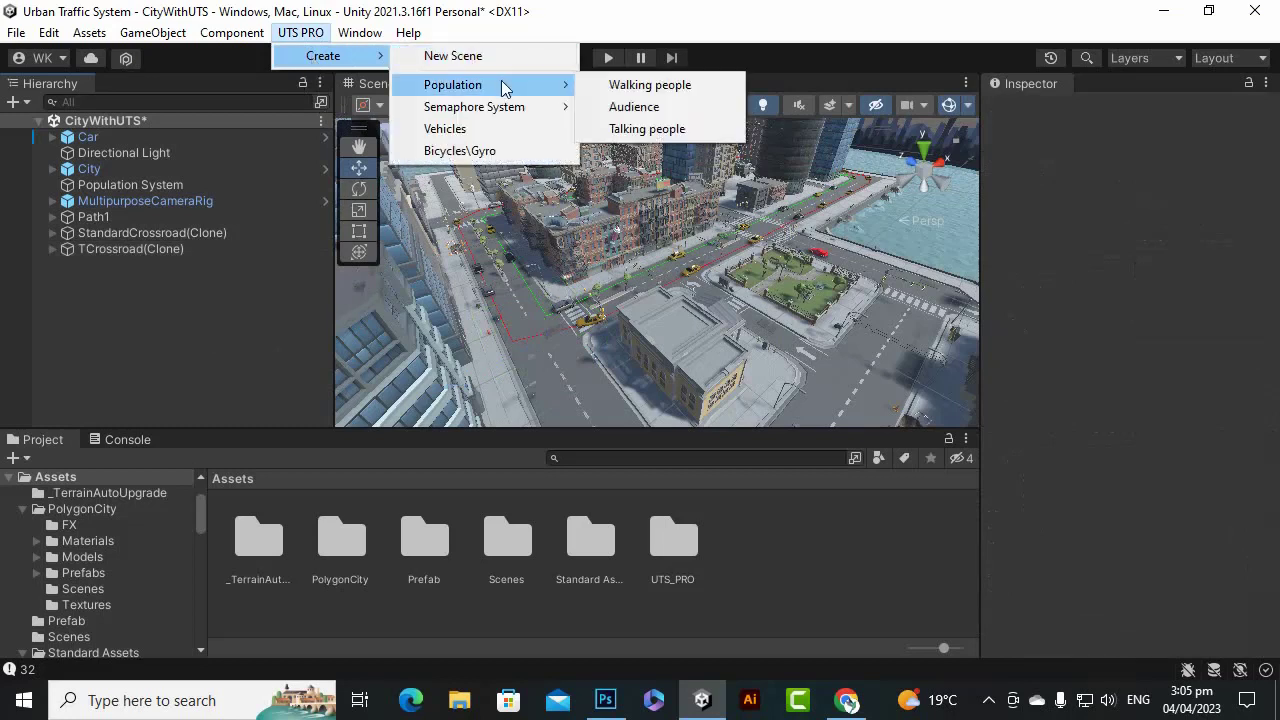
{"action": "left_click", "coordinate": [623, 90]}
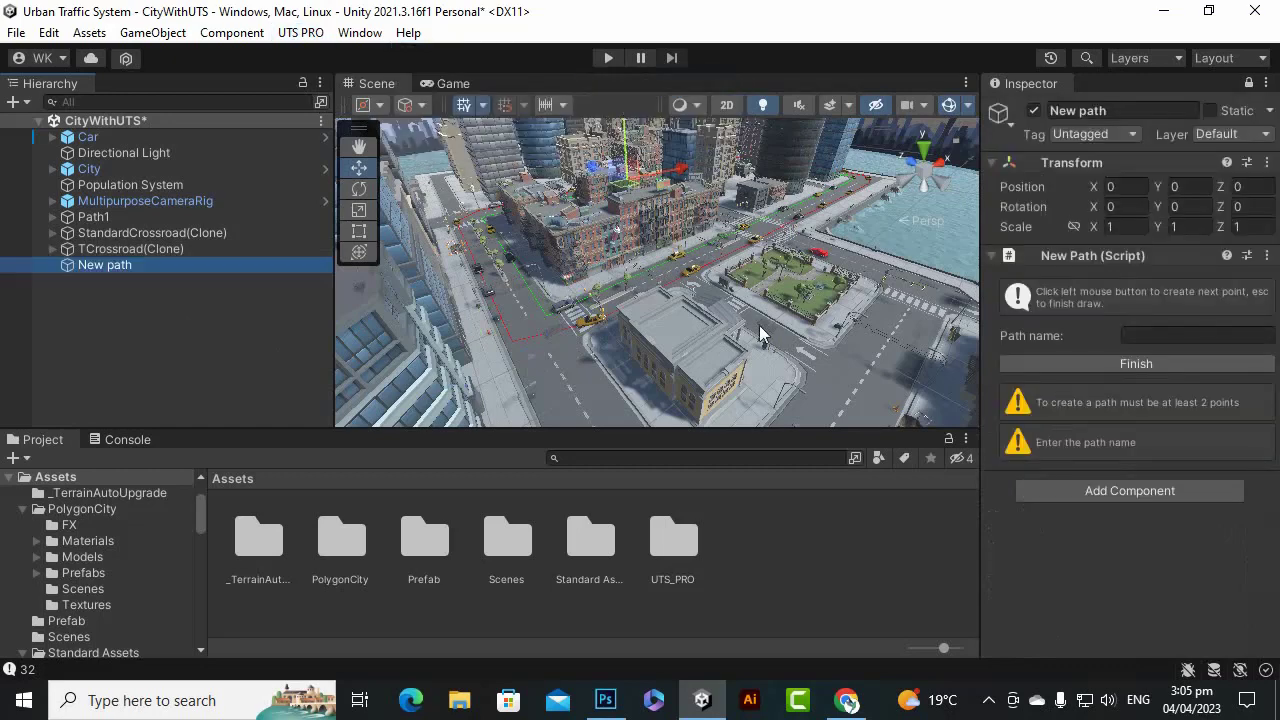
{"action": "scroll", "coordinate": [631, 270], "scroll_direction": "up", "scroll_amount": 3}
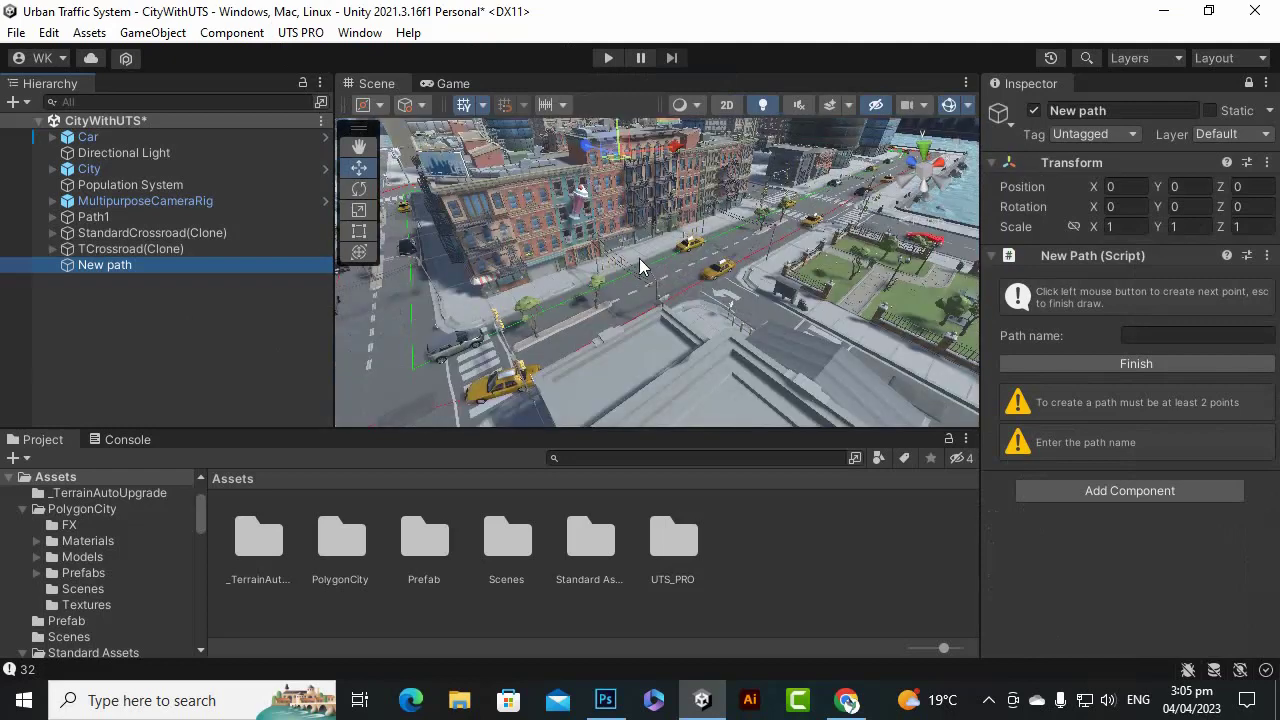
{"action": "scroll", "coordinate": [700, 295], "scroll_direction": "down", "scroll_amount": 3}
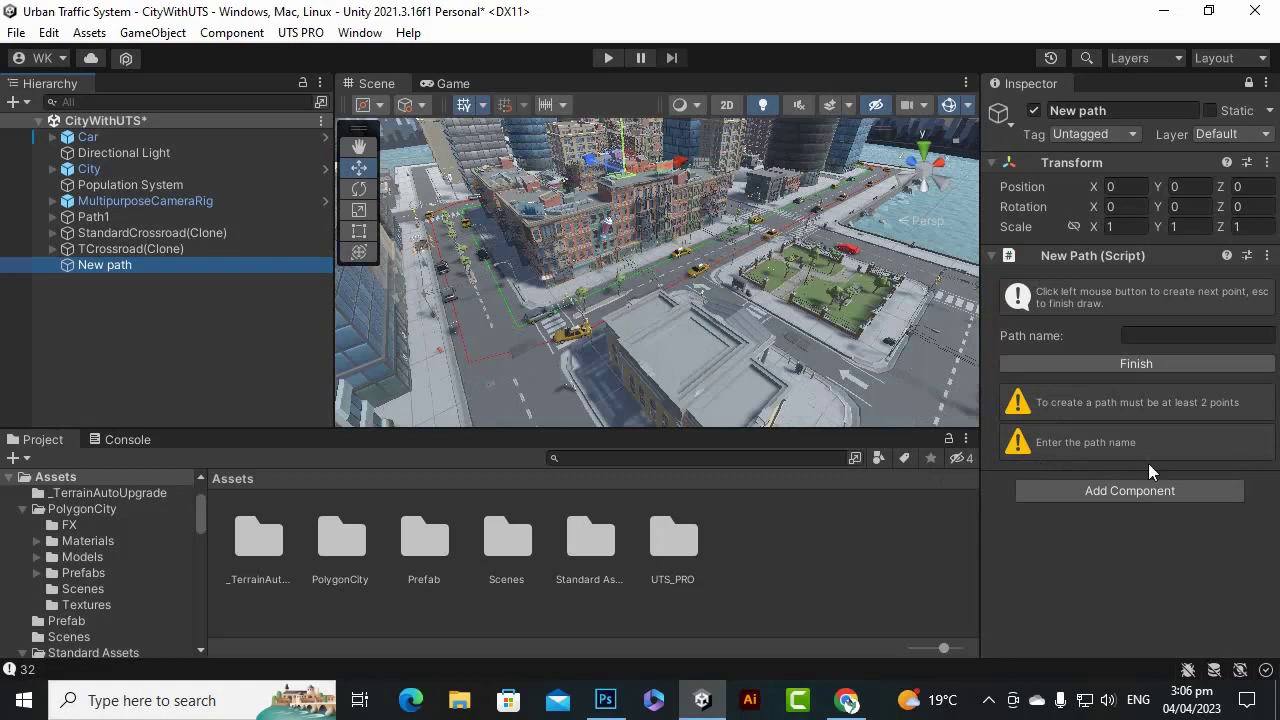
Name the new pedestrian path walk1.
{"action": "left_click", "coordinate": [1162, 336]}
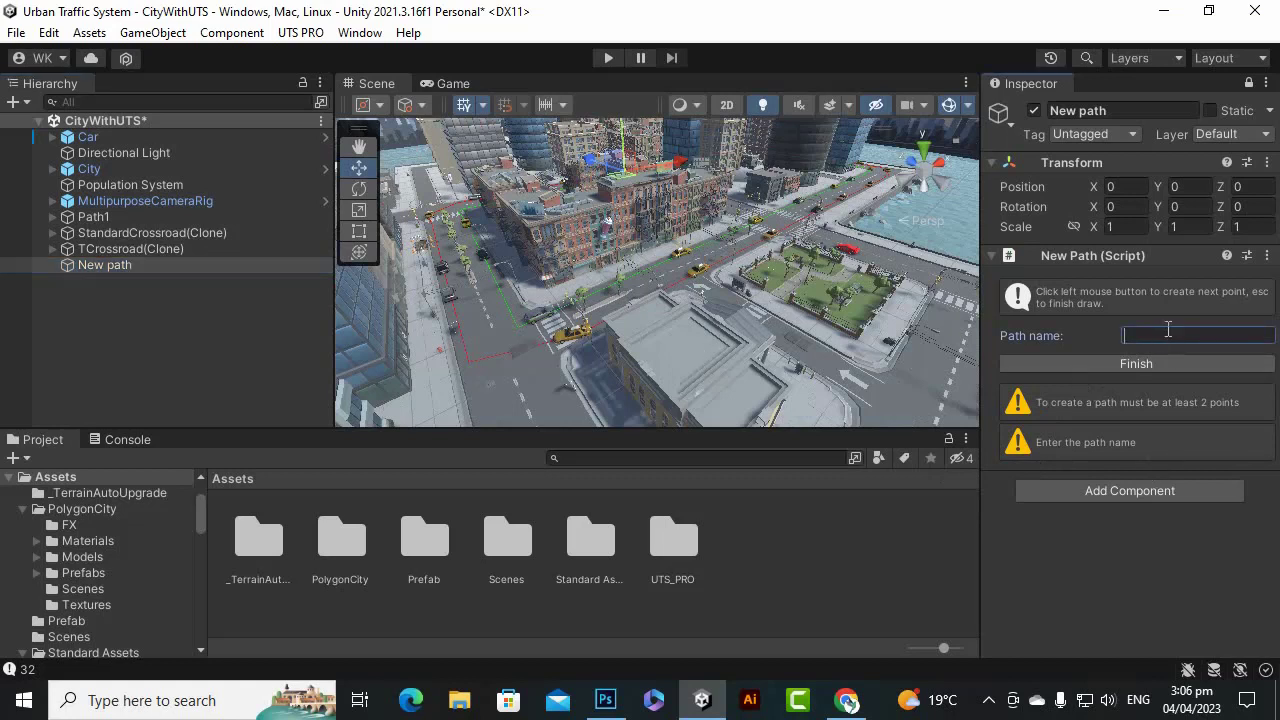
{"action": "type", "text": "walk1"}
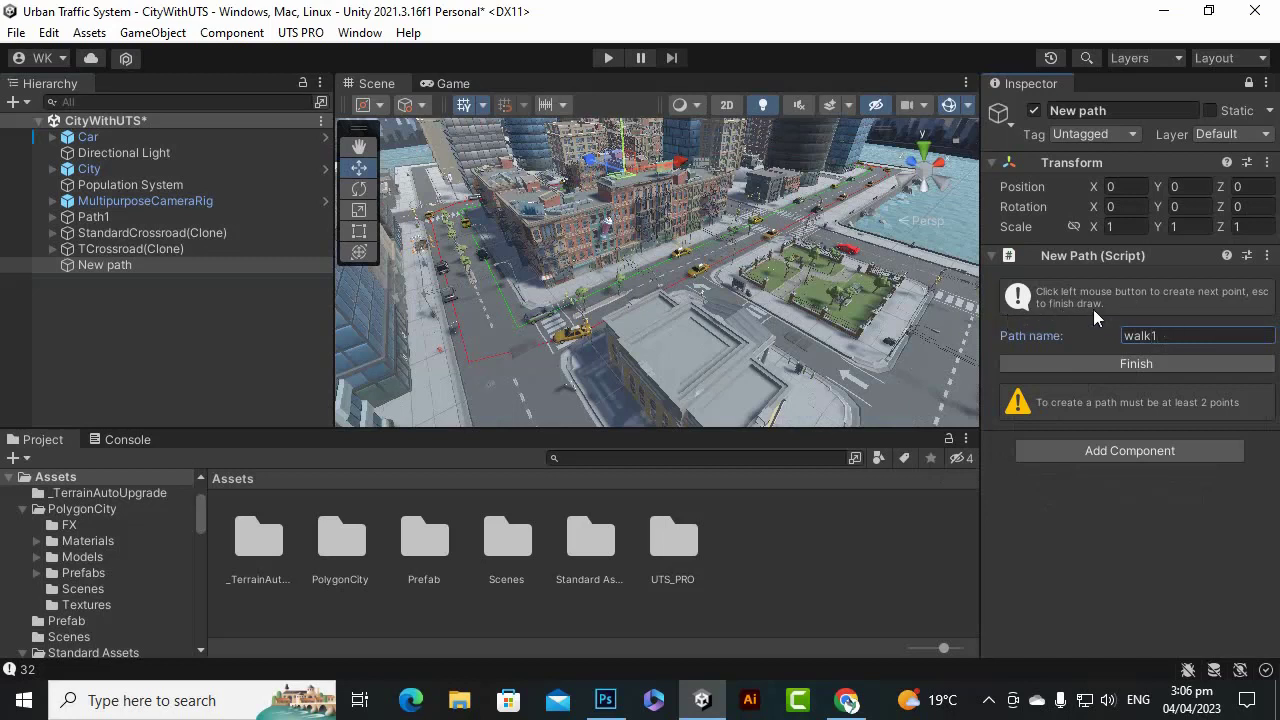
{"action": "scroll", "coordinate": [550, 300], "scroll_direction": "up", "scroll_amount": 2}
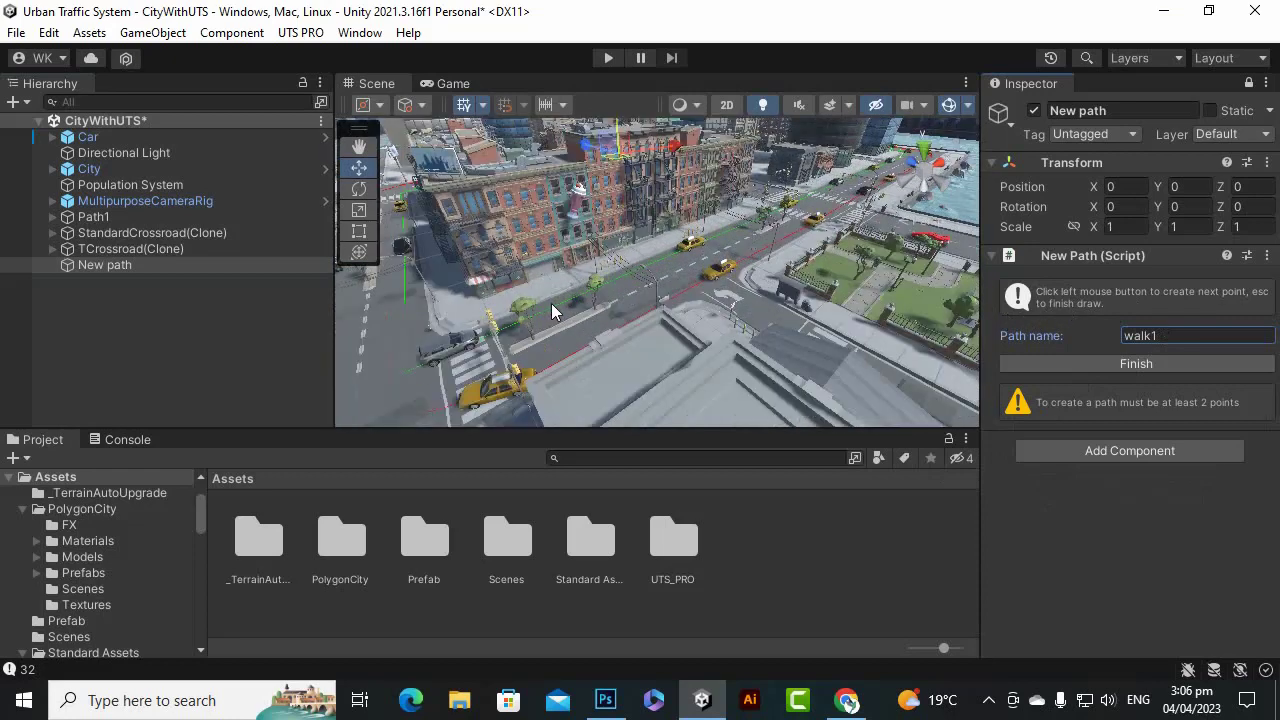
{"action": "scroll", "coordinate": [784, 292], "scroll_direction": "down", "scroll_amount": 2}
{"action": "scroll", "coordinate": [522, 400], "scroll_direction": "up", "scroll_amount": 1}
{"action": "scroll", "coordinate": [461, 307], "scroll_direction": "up", "scroll_amount": 2}
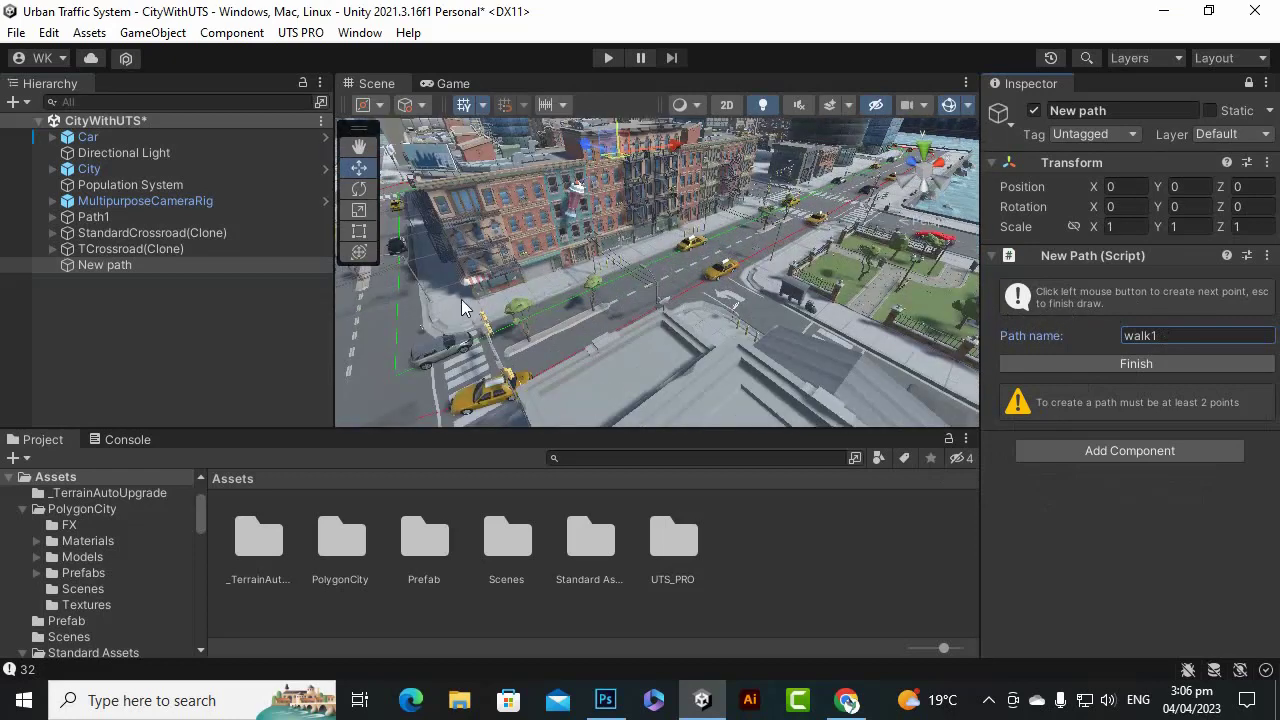
Place the first walking path points on the sidewalk beside the street.
{"action": "left_click", "coordinate": [455, 312]}
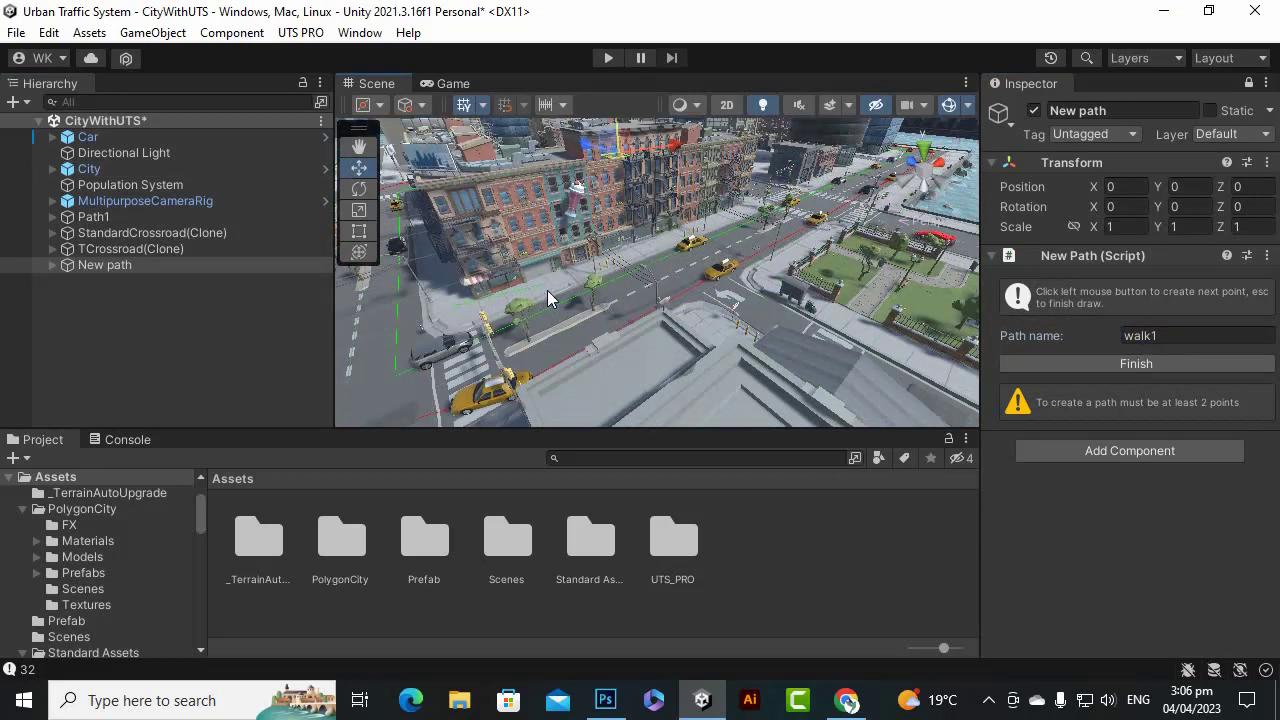
{"action": "left_click", "coordinate": [355, 146]}
{"action": "scroll", "coordinate": [542, 290], "scroll_direction": "up", "scroll_amount": 5}
{"action": "mouse_move", "coordinate": [526, 275]}
{"action": "left_mouse_down"}
{"action": "mouse_move", "coordinate": [551, 280]}
{"action": "mouse_move", "coordinate": [543, 273]}
{"action": "left_mouse_up"}
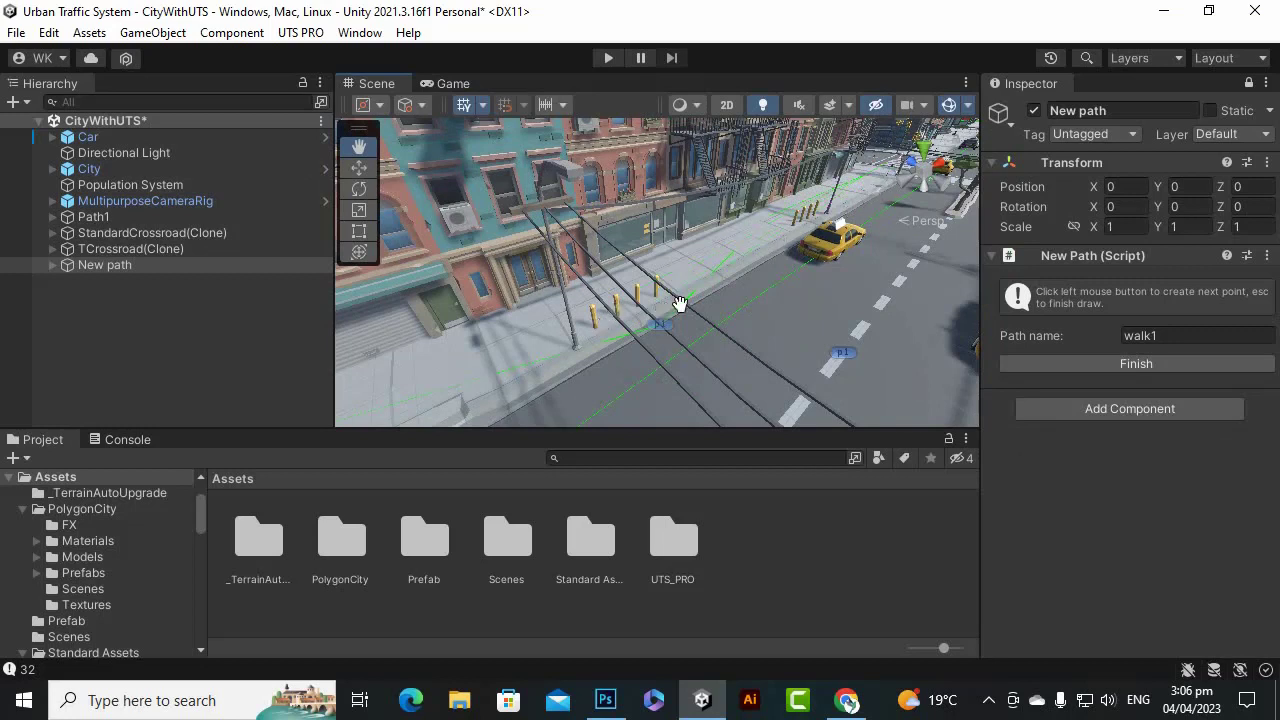
Finish the walk1 path and drag waypoint p1 along Z to -66.94.
{"action": "left_click", "coordinate": [1109, 364]}
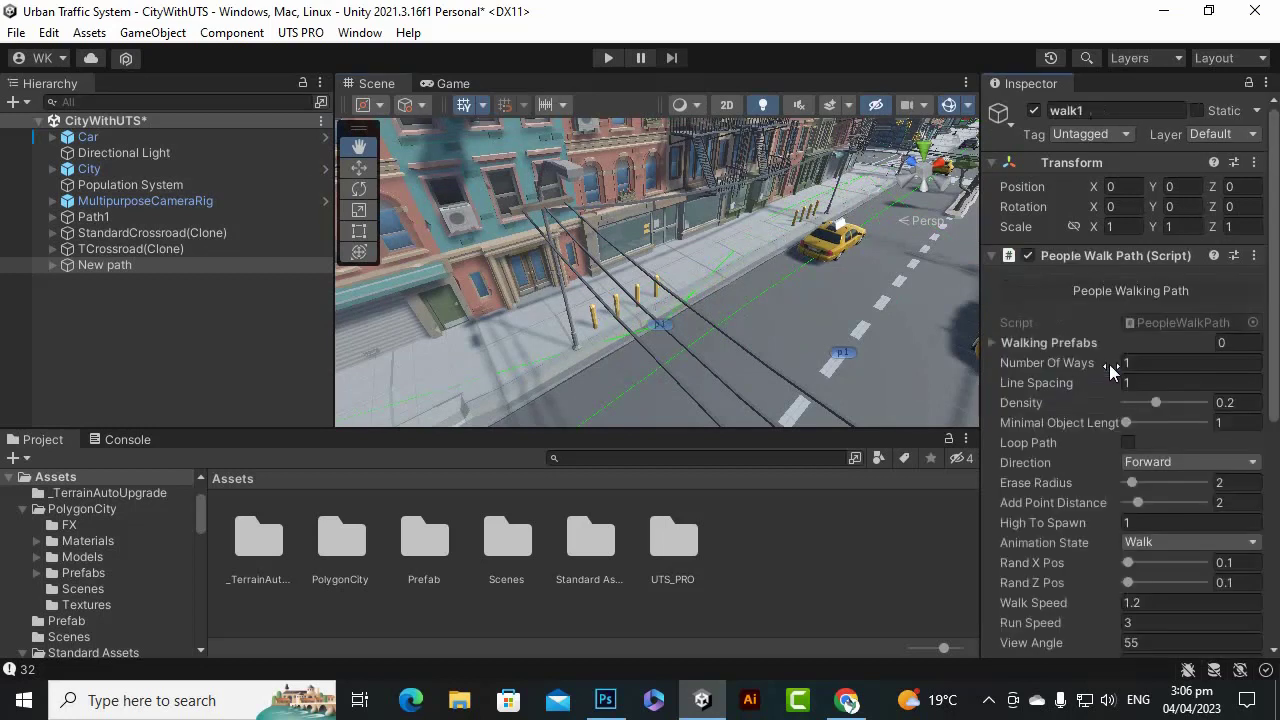
{"action": "scroll", "coordinate": [1185, 465], "scroll_direction": "down", "scroll_amount": 8}
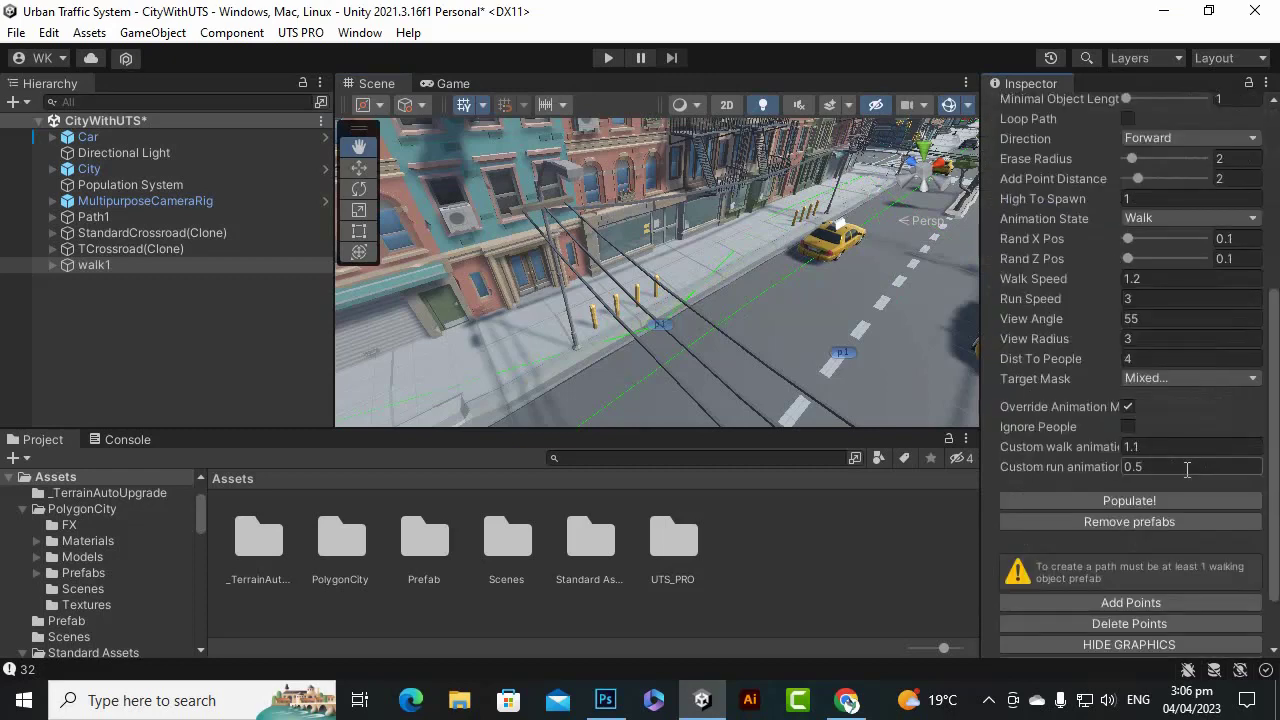
{"action": "scroll", "coordinate": [1065, 437], "scroll_direction": "up", "scroll_amount": 1}
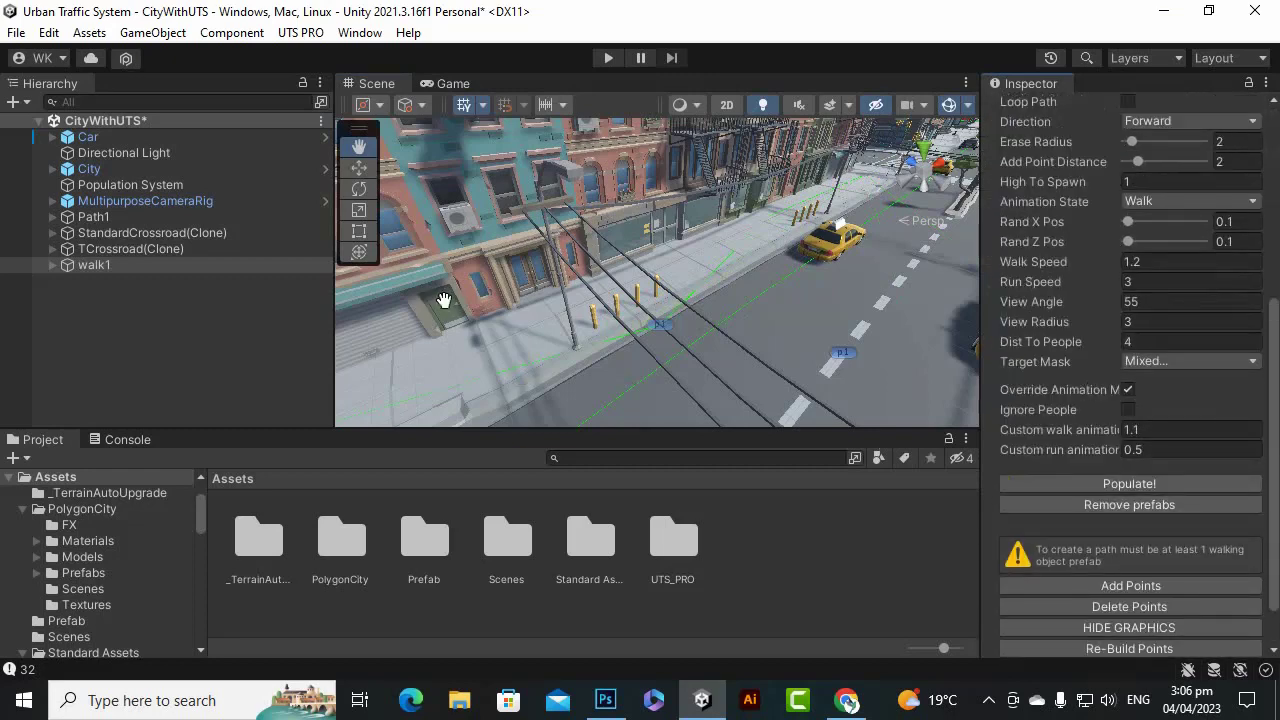
{"action": "left_click", "coordinate": [359, 167]}
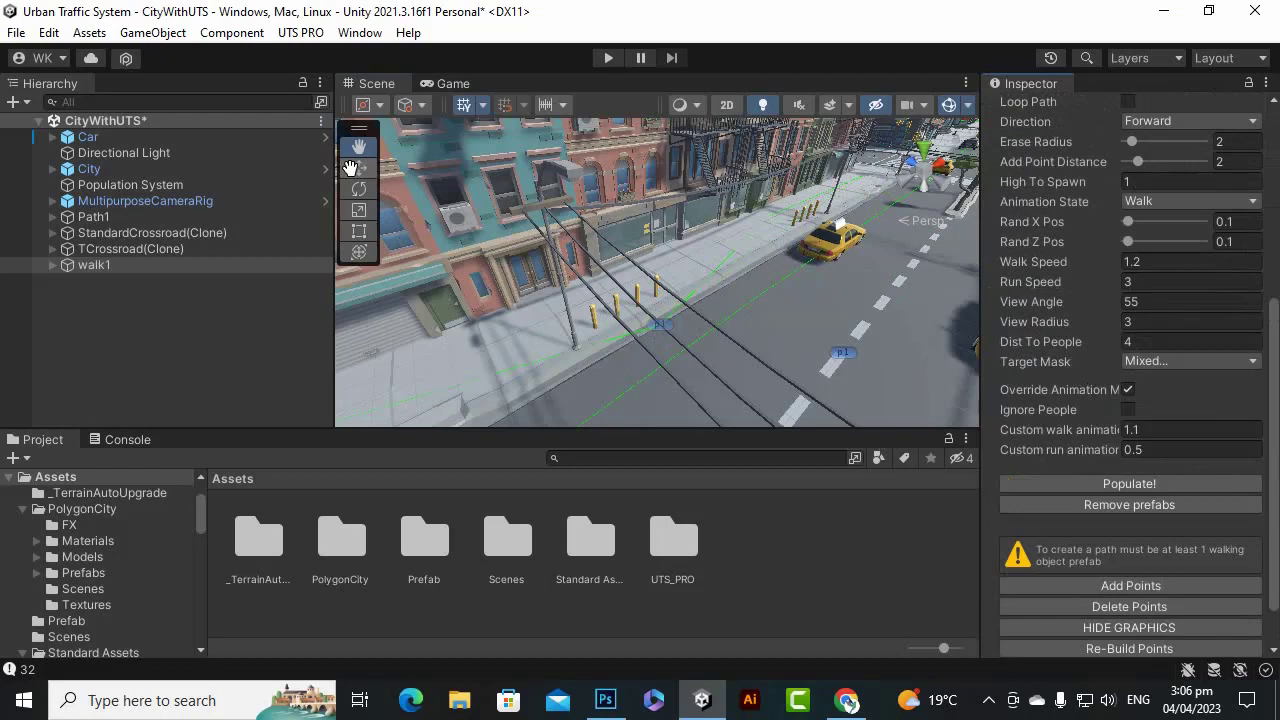
{"action": "left_click", "coordinate": [659, 322]}
{"action": "left_click_drag", "start_coordinate": [615, 305], "coordinate": [456, 312]}
{"action": "scroll", "coordinate": [686, 289], "scroll_direction": "down", "scroll_amount": 5}
Move waypoint p0 to X -60.55, Z -67.25 on the sidewalk.
{"action": "left_click", "coordinate": [358, 147]}
{"action": "scroll", "coordinate": [632, 302], "scroll_direction": "up", "scroll_amount": 5}
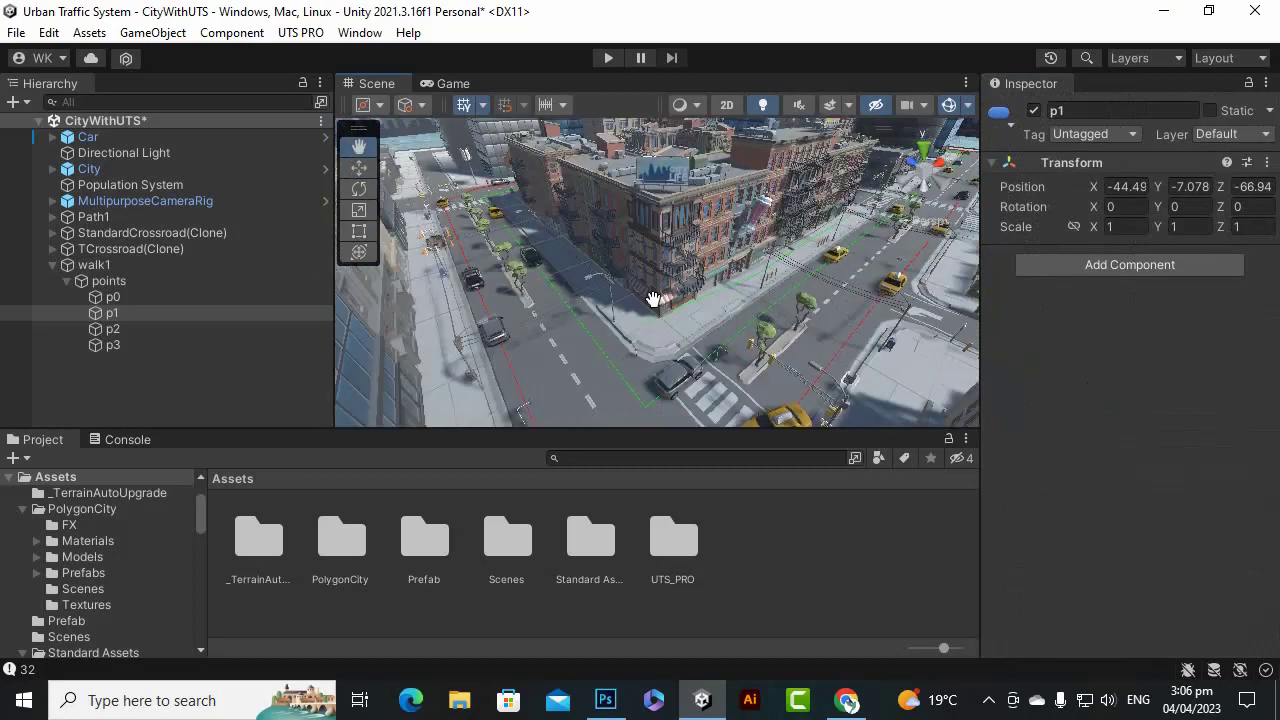
{"action": "scroll", "coordinate": [745, 325], "scroll_direction": "up", "scroll_amount": 3}
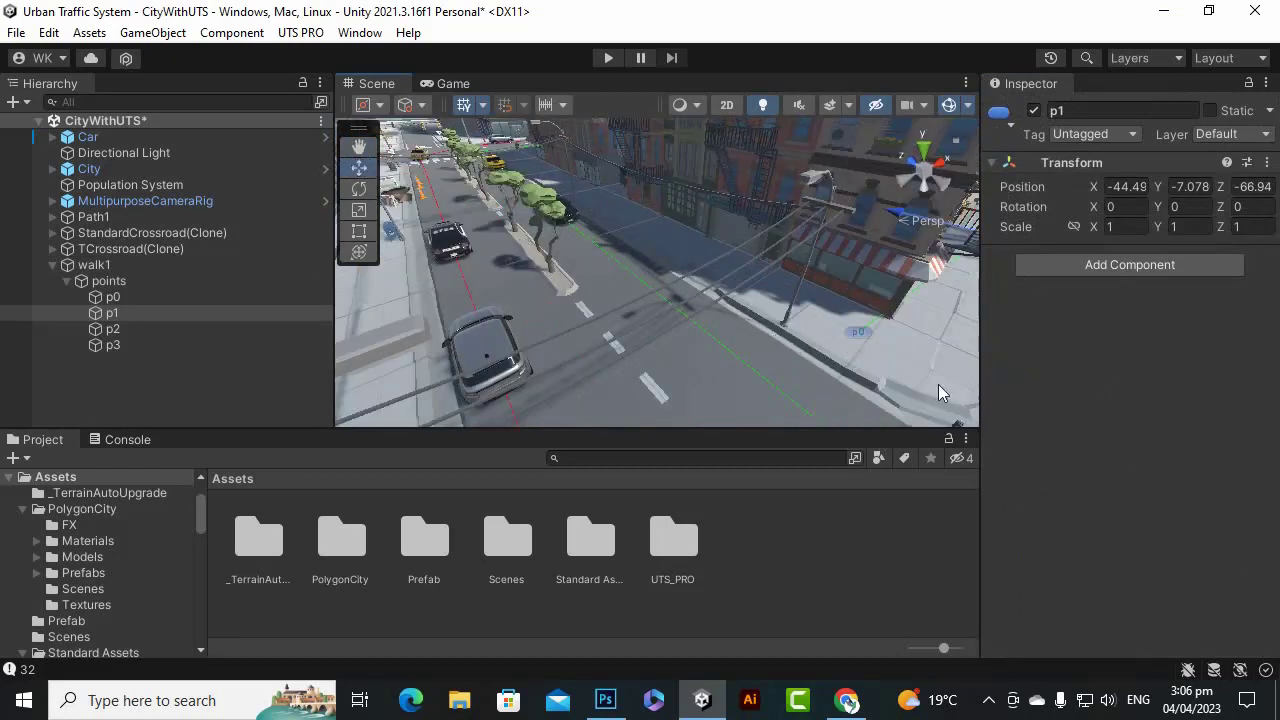
{"action": "left_click", "coordinate": [856, 333]}
{"action": "key", "text": "f"}
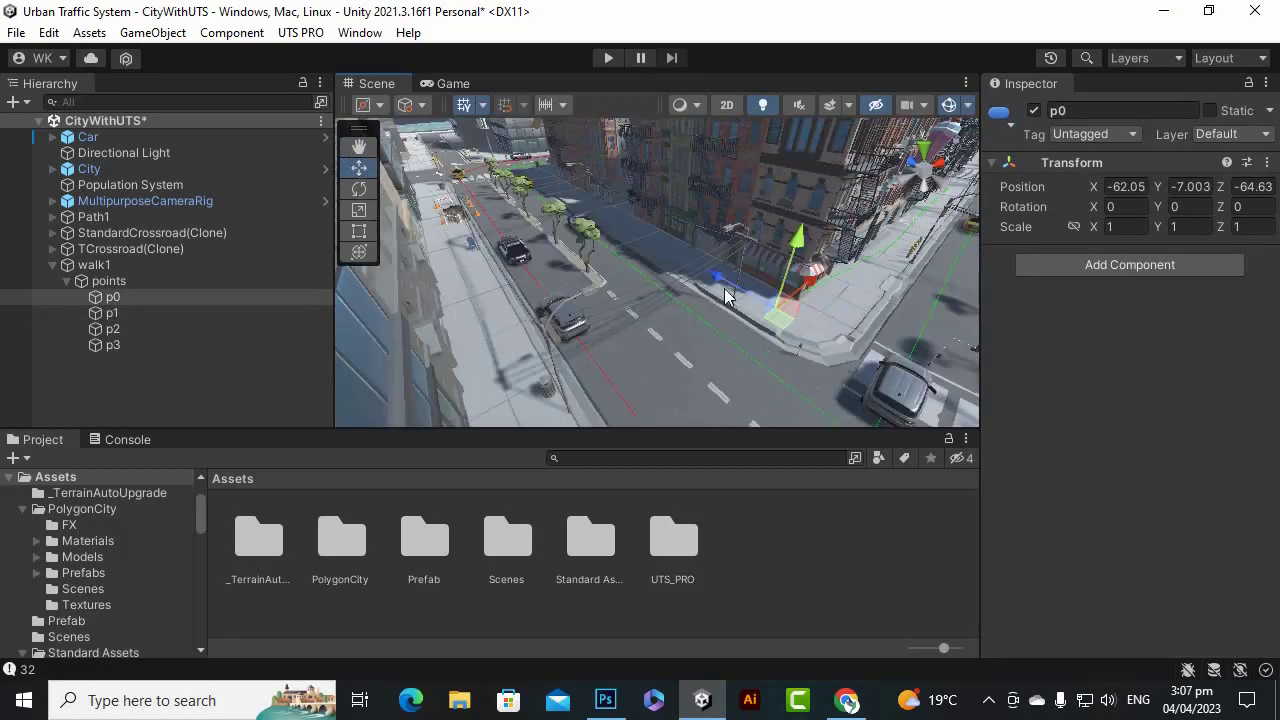
{"action": "left_click_drag", "start_coordinate": [726, 297], "coordinate": [755, 300]}
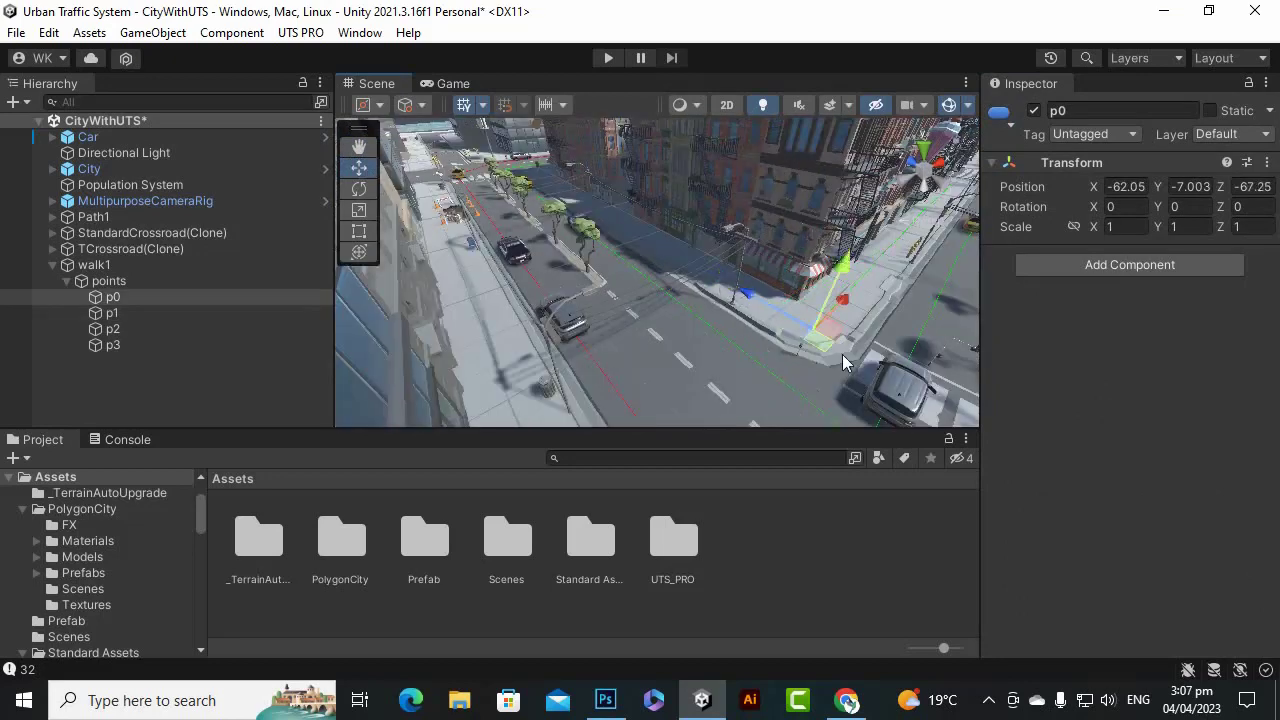
{"action": "left_click_drag", "start_coordinate": [843, 305], "coordinate": [856, 298]}
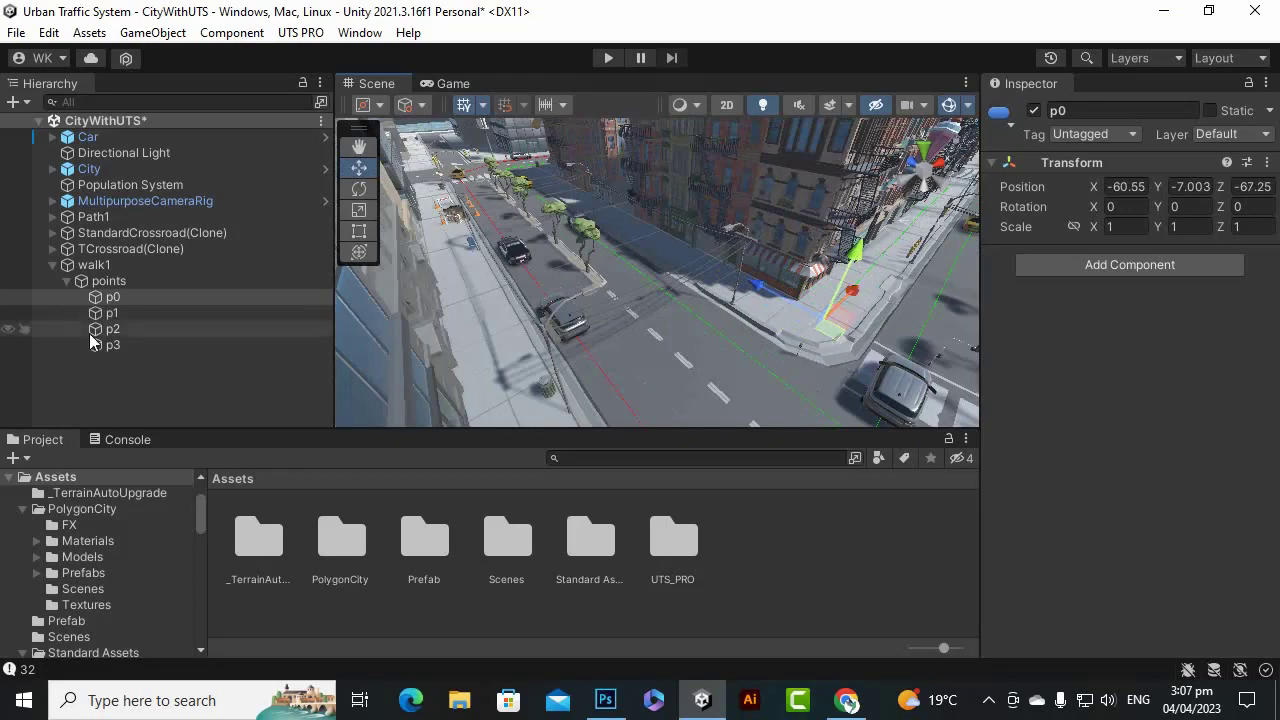
Shift waypoint p3 along Z to -67.48.
{"action": "left_click", "coordinate": [359, 146]}
{"action": "left_click_drag", "start_coordinate": [869, 284], "coordinate": [842, 316]}
{"action": "scroll", "coordinate": [743, 318], "scroll_direction": "up", "scroll_amount": 5}
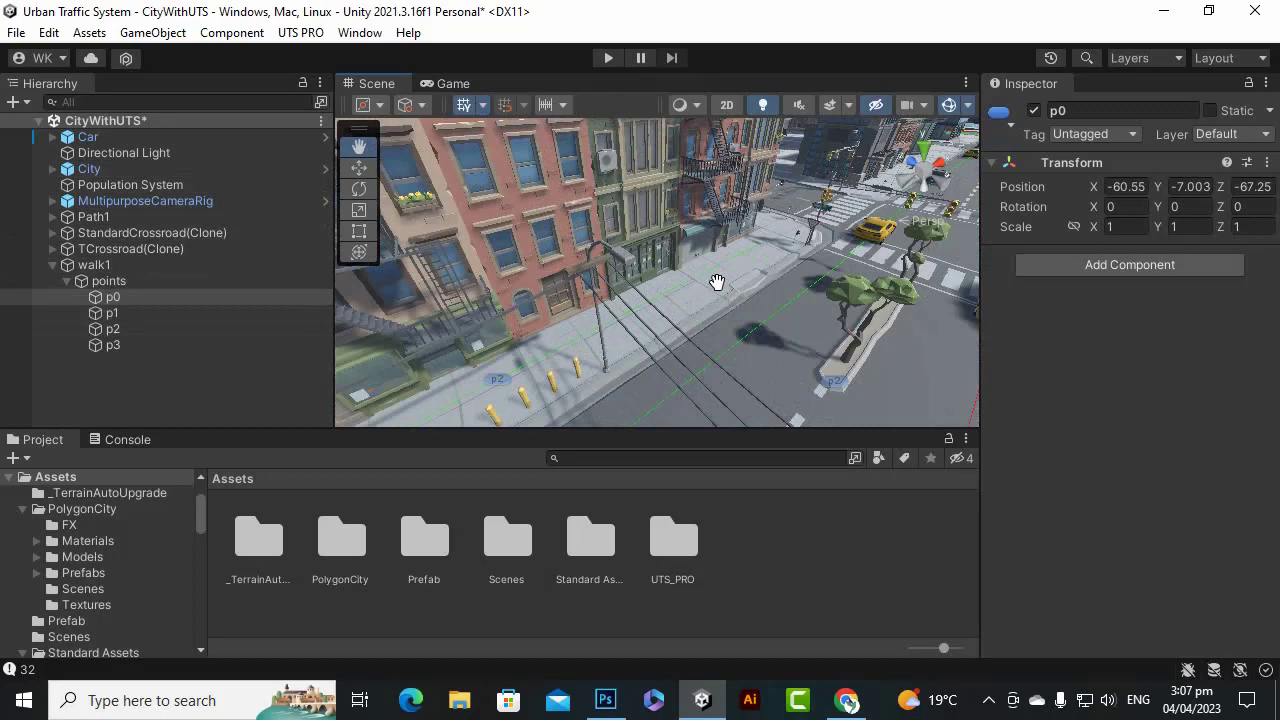
{"action": "scroll", "coordinate": [717, 282], "scroll_direction": "up", "scroll_amount": 6}
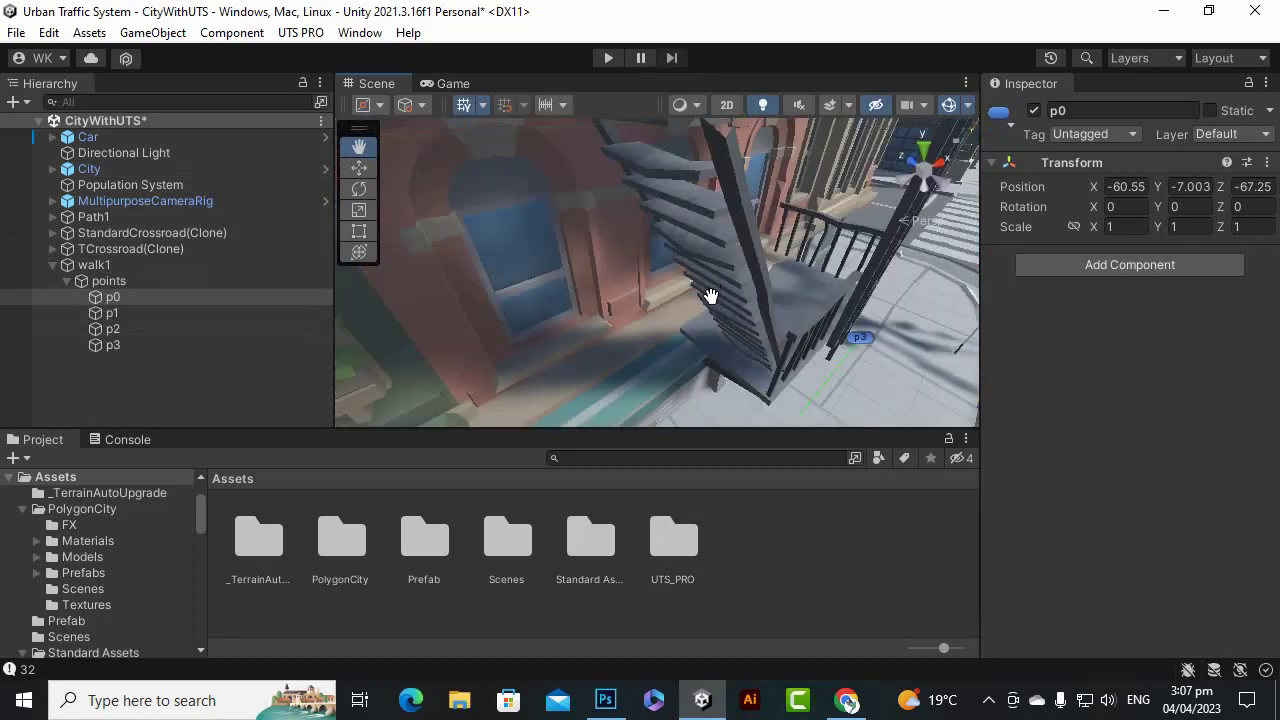
{"action": "scroll", "coordinate": [710, 296], "scroll_direction": "down", "scroll_amount": 10}
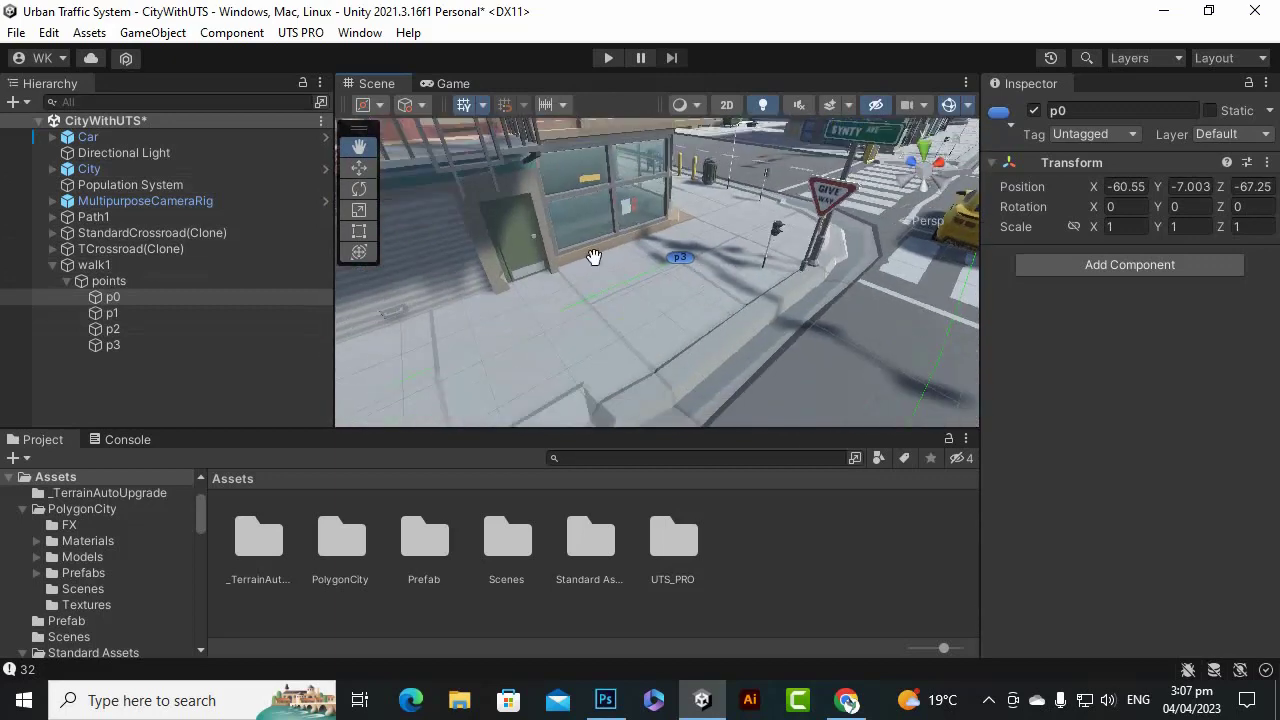
{"action": "left_click", "coordinate": [358, 167]}
{"action": "left_click", "coordinate": [684, 261]}
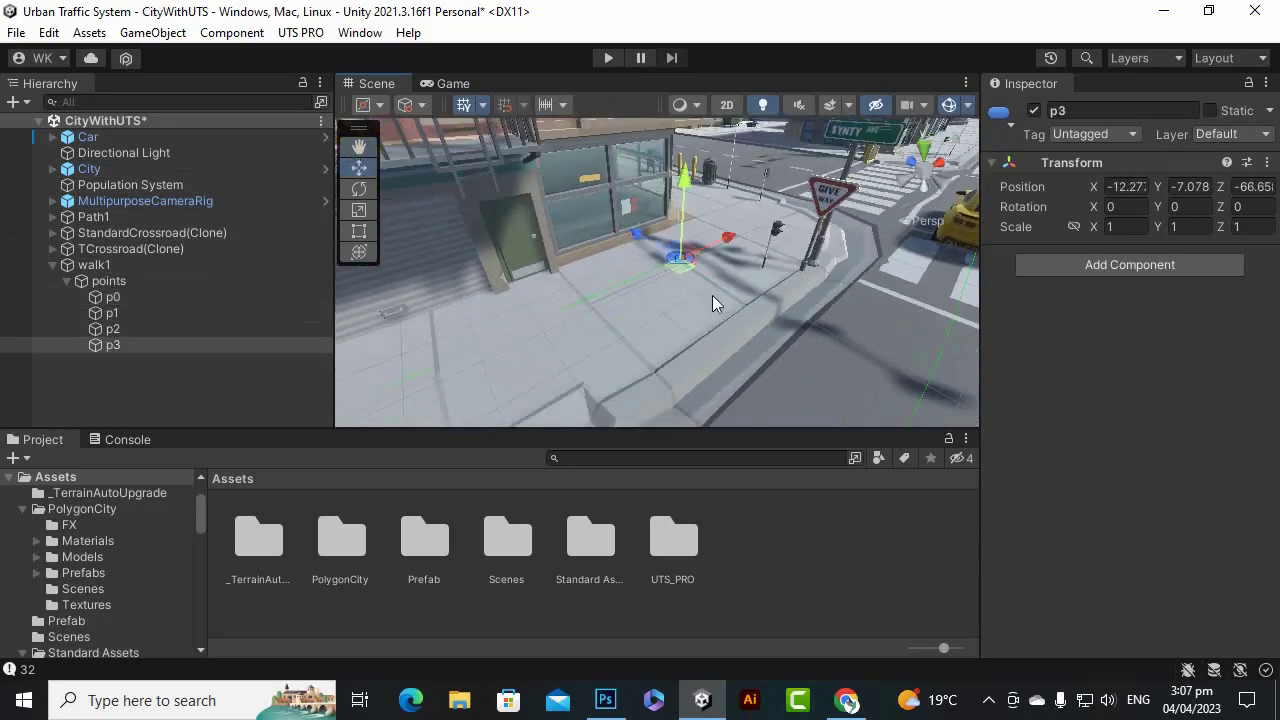
{"action": "left_click_drag", "start_coordinate": [631, 236], "coordinate": [652, 254]}
{"action": "scroll", "coordinate": [654, 255], "scroll_direction": "down", "scroll_amount": 10}
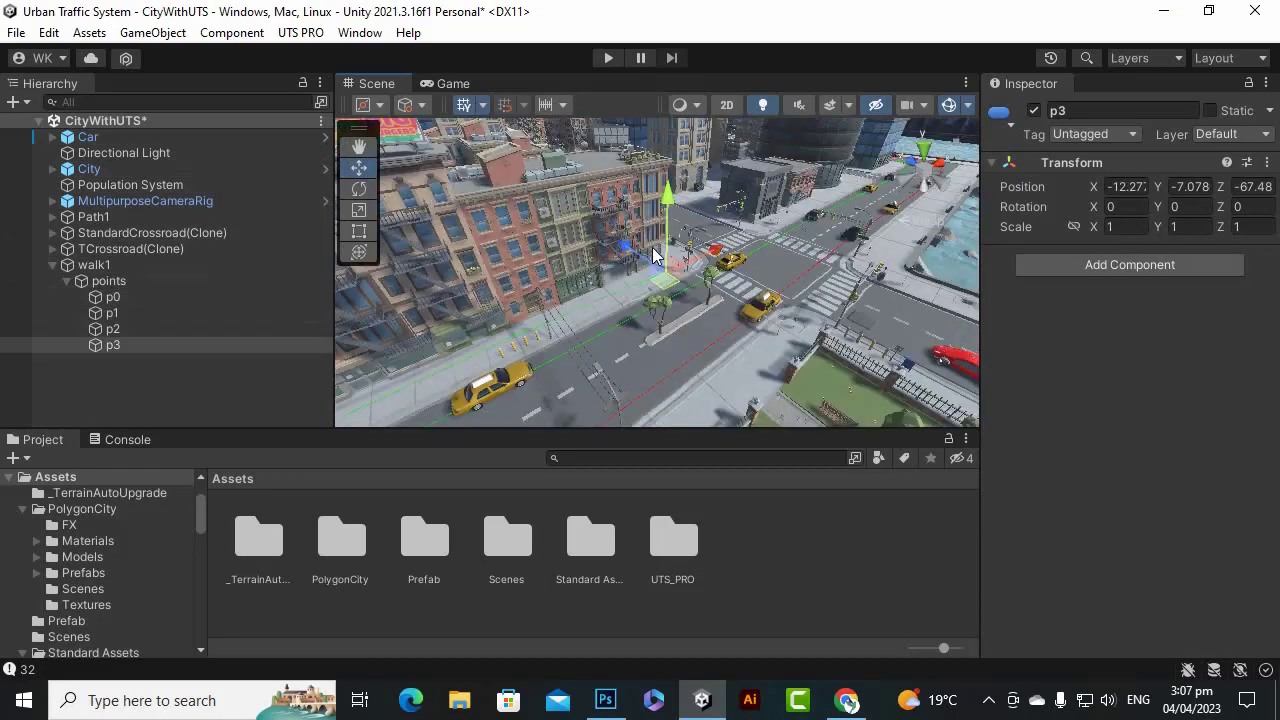
{"action": "left_click", "coordinate": [627, 314]}
Select walk1 in the Hierarchy to view its People Walk Path settings.
{"action": "left_click", "coordinate": [359, 146]}
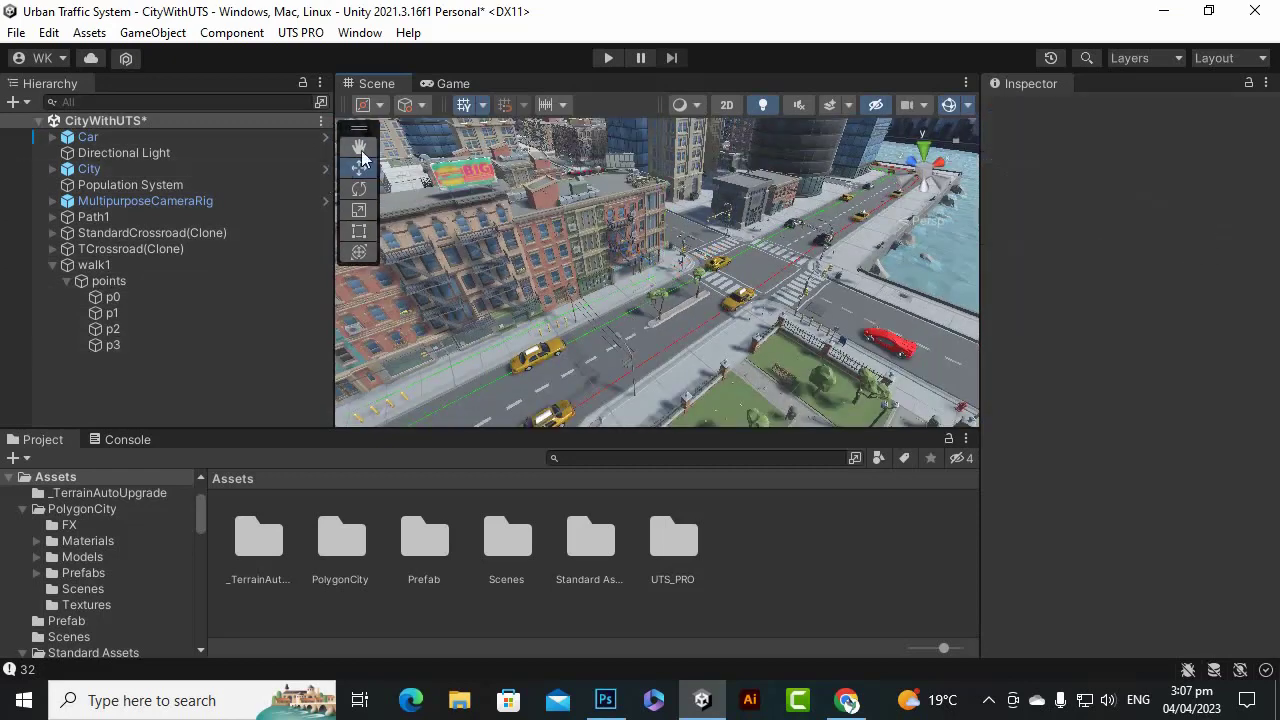
{"action": "scroll", "coordinate": [573, 340], "scroll_direction": "up", "scroll_amount": 10}
{"action": "scroll", "coordinate": [603, 340], "scroll_direction": "up", "scroll_amount": 5}
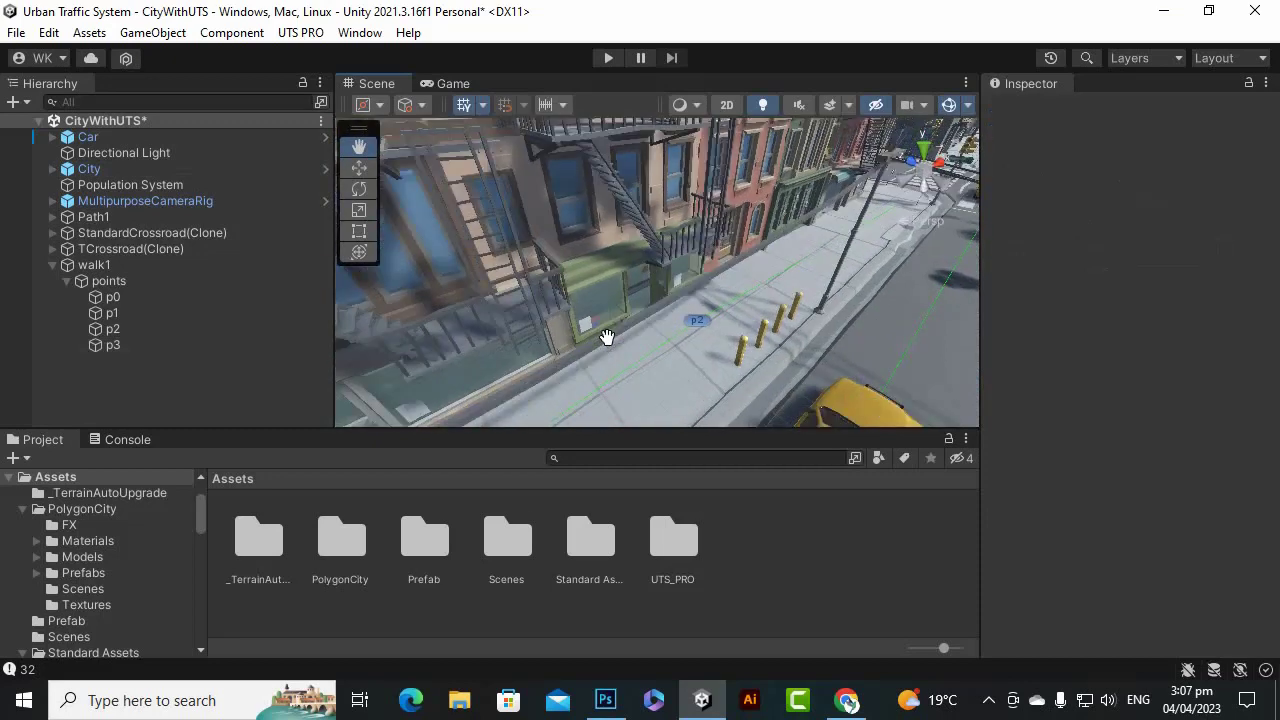
{"action": "scroll", "coordinate": [691, 357], "scroll_direction": "up", "scroll_amount": 4}
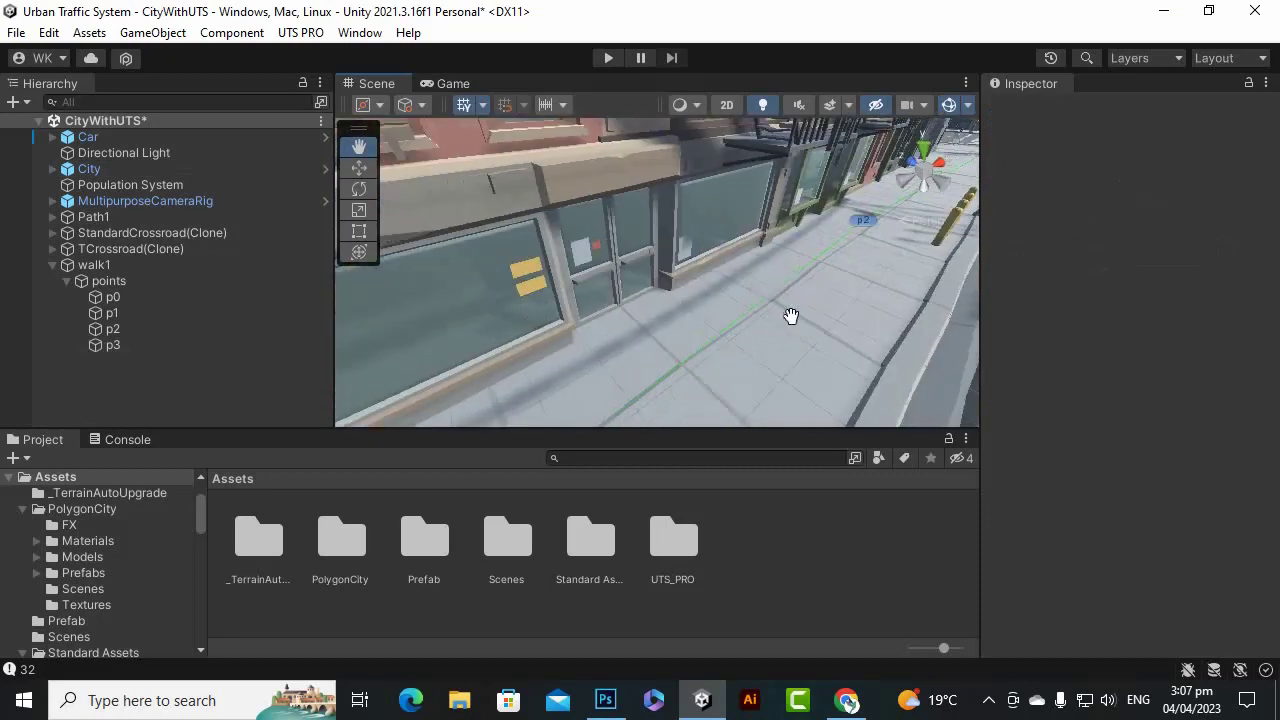
{"action": "scroll", "coordinate": [620, 276], "scroll_direction": "down", "scroll_amount": 8}
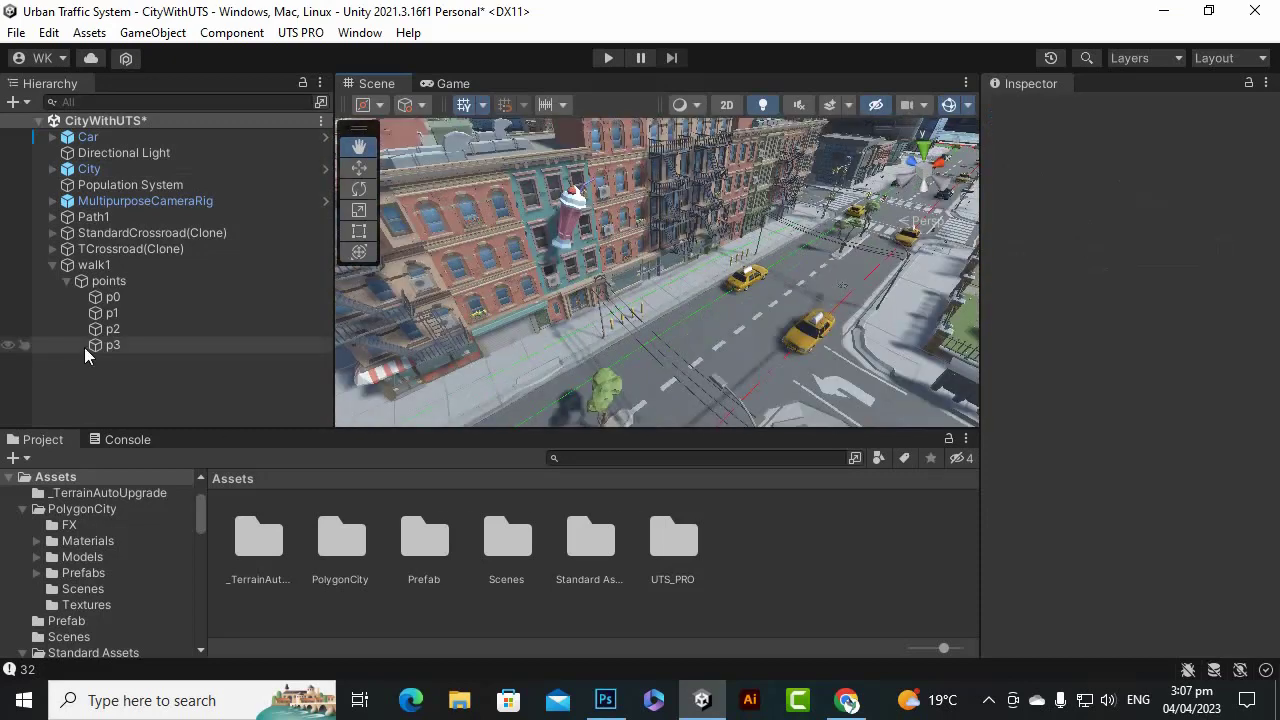
{"action": "left_click", "coordinate": [120, 268]}
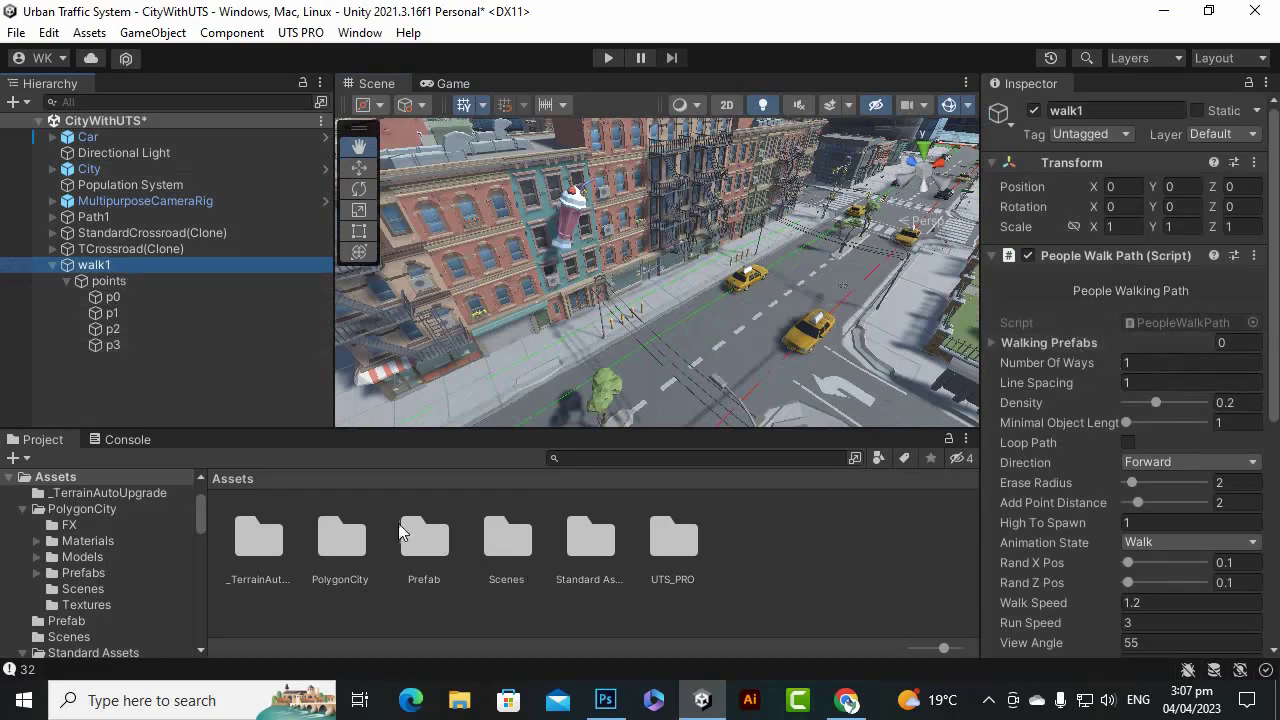
Browse to the UTS_PRO/Models/People/Prefabs/People Prefabs folder.
{"action": "double_click", "coordinate": [674, 543]}
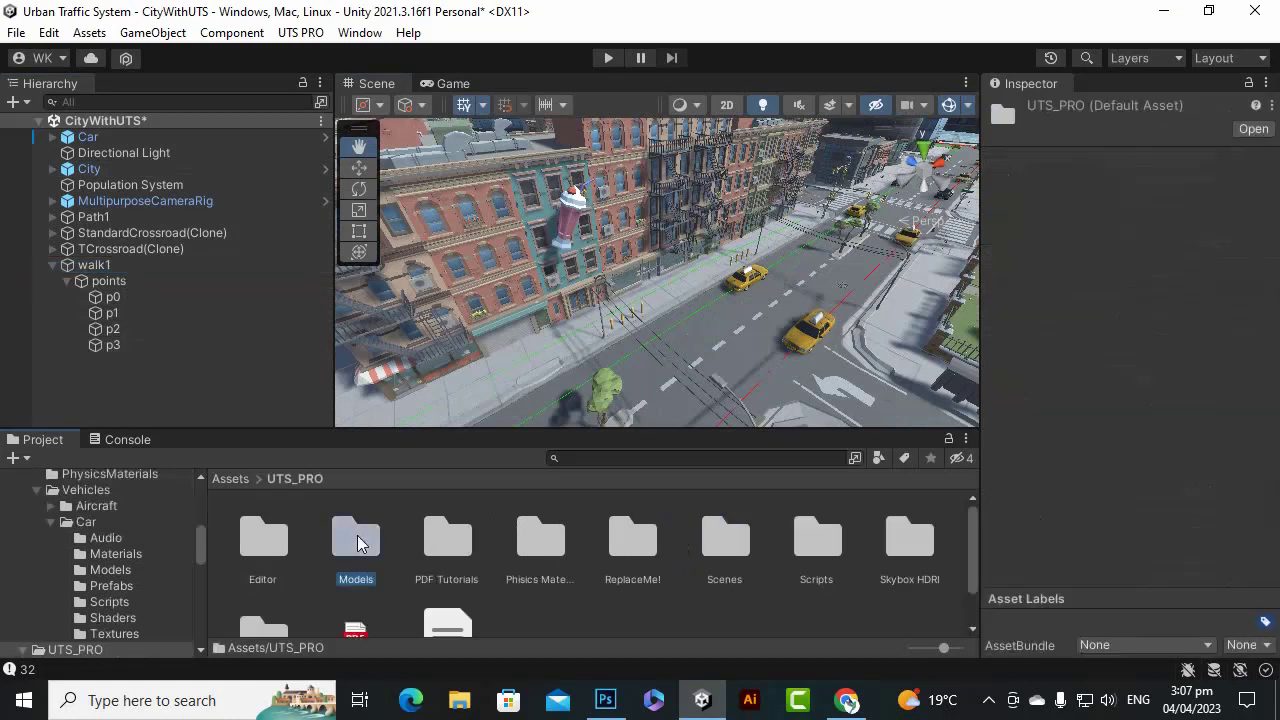
{"action": "double_click", "coordinate": [356, 543]}
{"action": "double_click", "coordinate": [424, 543]}
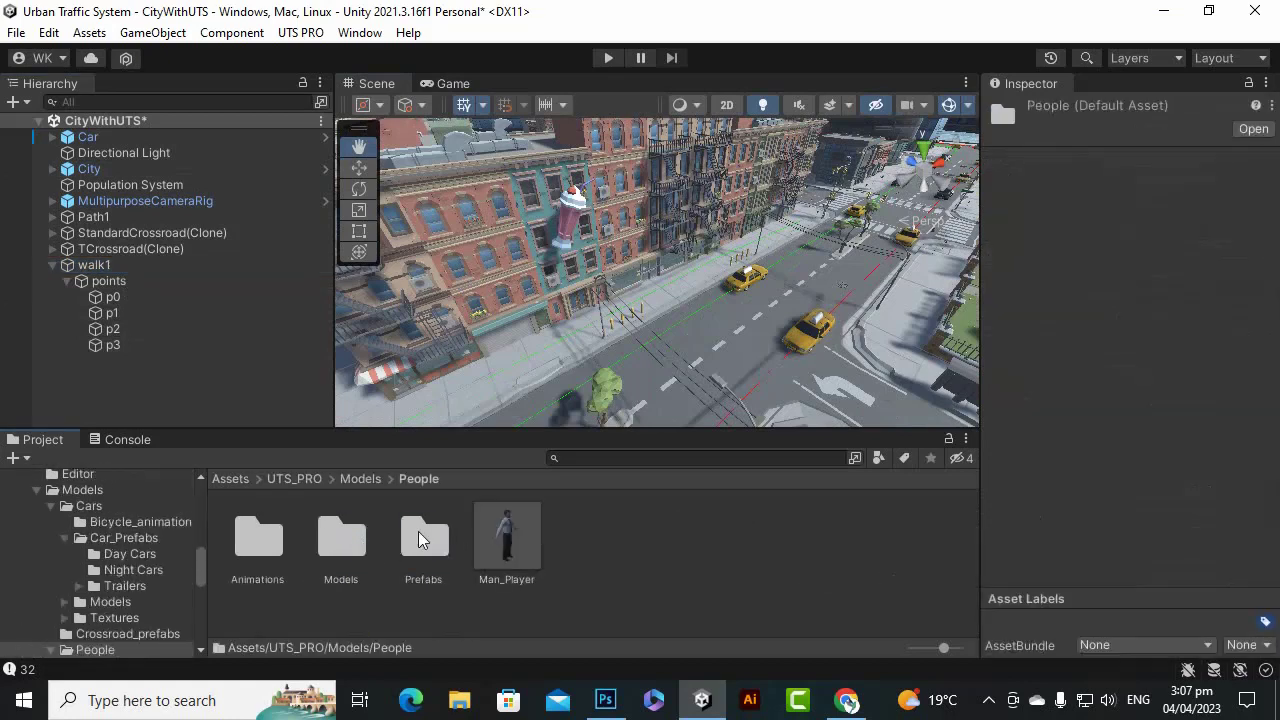
{"action": "double_click", "coordinate": [421, 540]}
{"action": "double_click", "coordinate": [255, 538]}
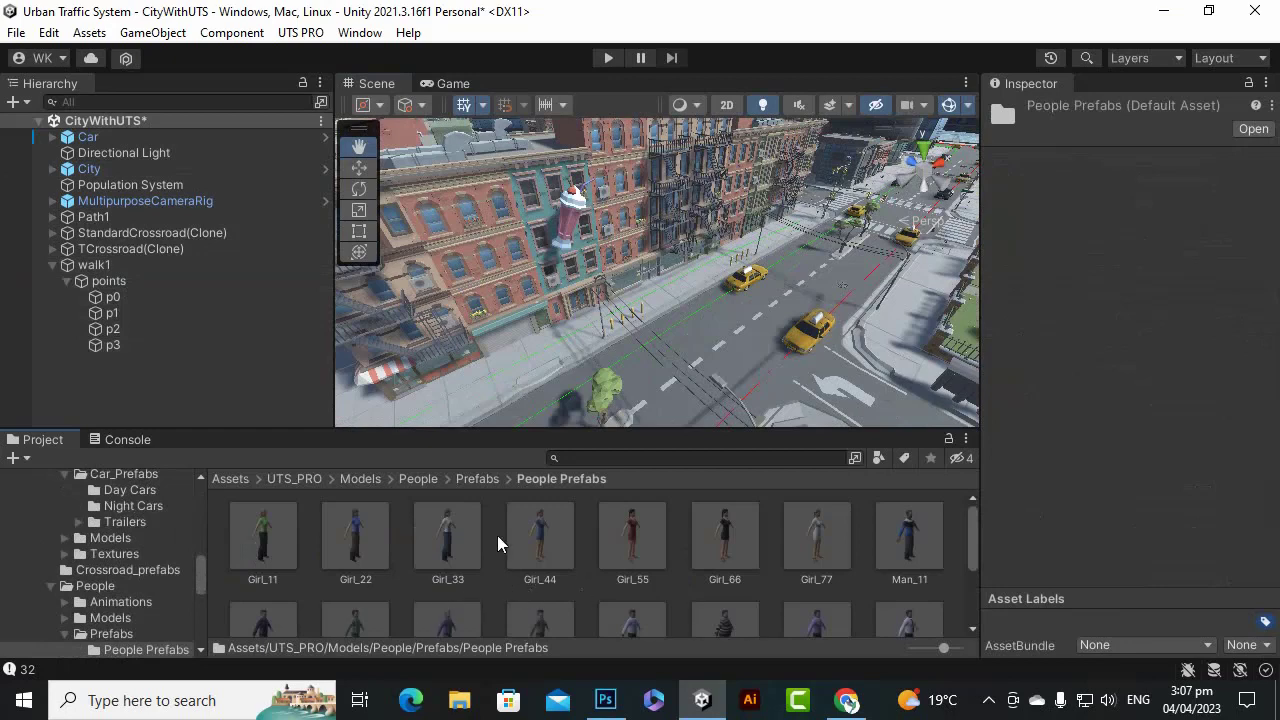
Lock the Inspector on walk1 and add Girl_77, Man_88 and Man_55 to Walking Prefabs.
{"action": "left_click", "coordinate": [208, 266]}
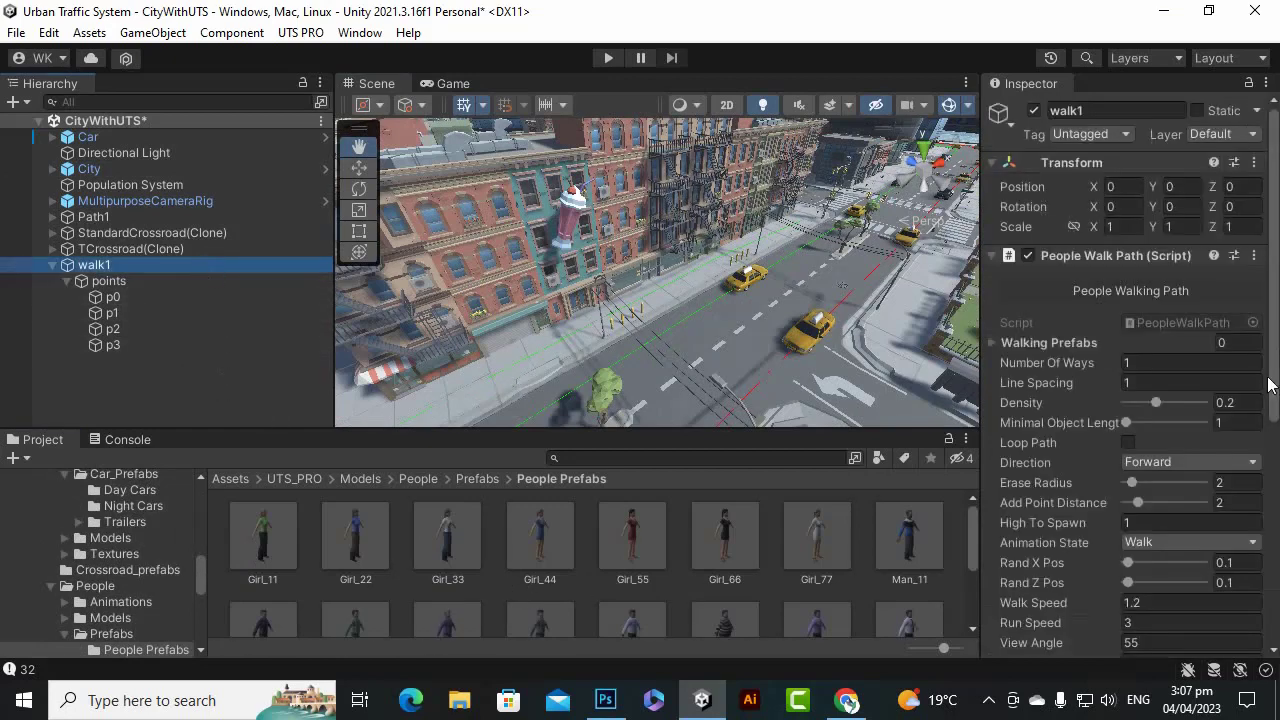
{"action": "left_click", "coordinate": [1248, 84]}
{"action": "left_click", "coordinate": [803, 544]}
{"action": "left_click", "coordinate": [820, 618], "text": "ctrl"}
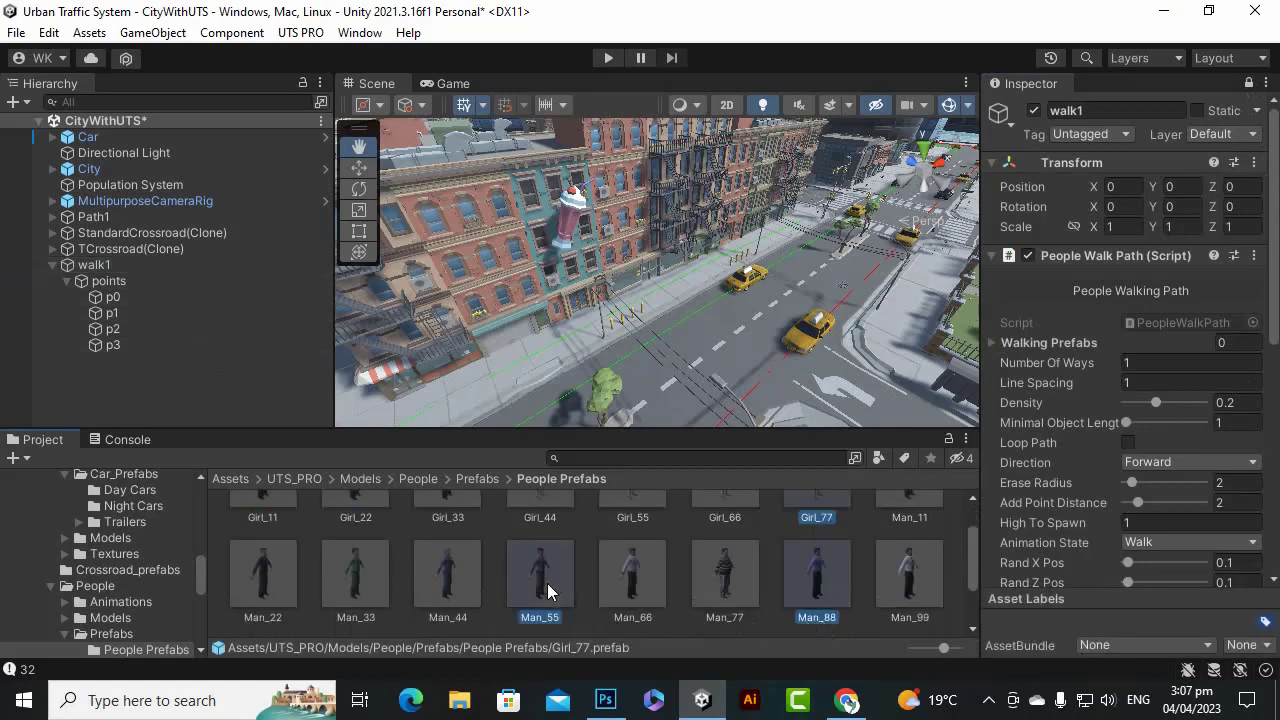
{"action": "left_click_drag", "start_coordinate": [785, 603], "coordinate": [1201, 338]}
{"action": "left_click", "coordinate": [1000, 343]}
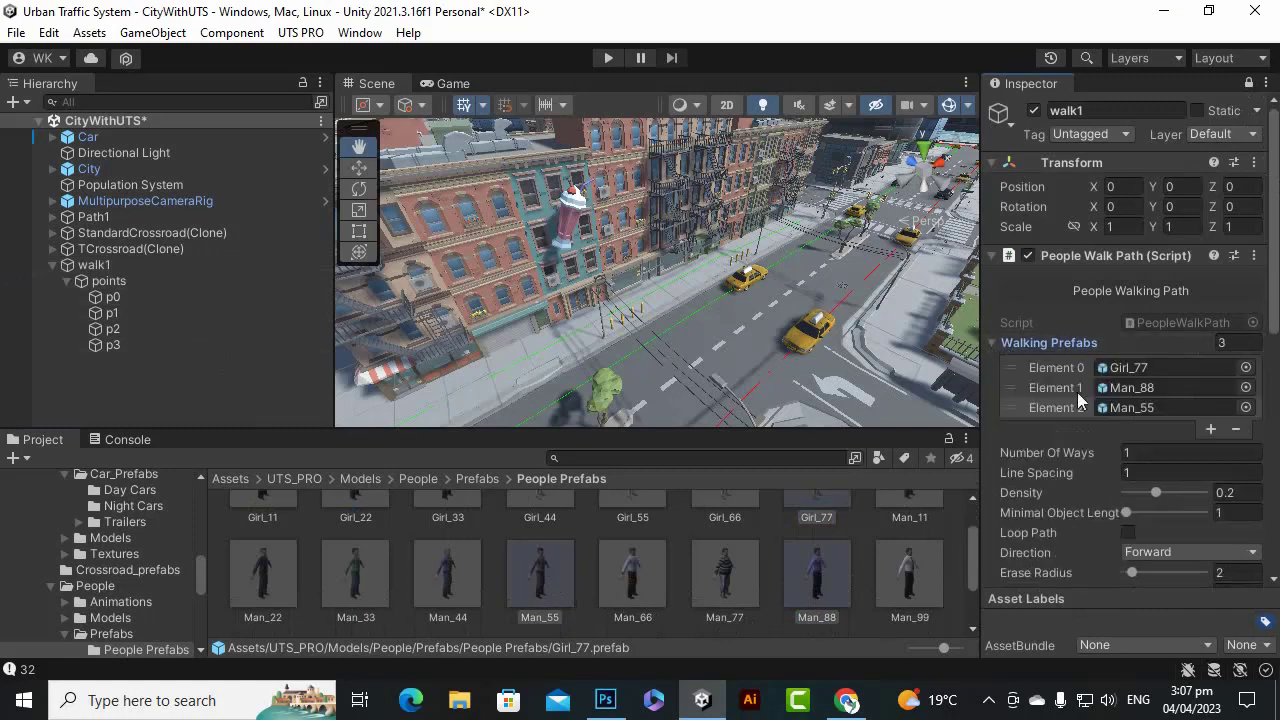
{"action": "scroll", "coordinate": [1090, 435], "scroll_direction": "down", "scroll_amount": 3}
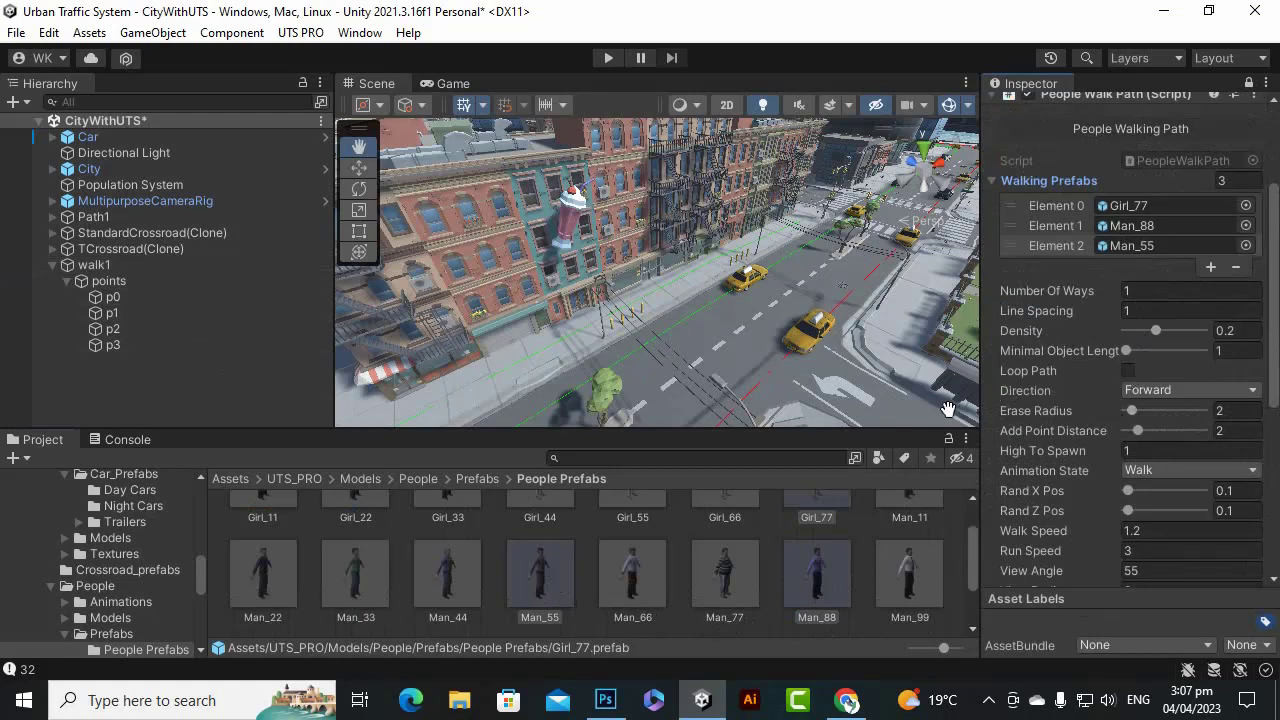
{"action": "scroll", "coordinate": [1100, 378], "scroll_direction": "down", "scroll_amount": 2}
Set walk1's Walk Speed to 0.8 and Run Speed to 2.
{"action": "left_click", "coordinate": [1159, 284]}
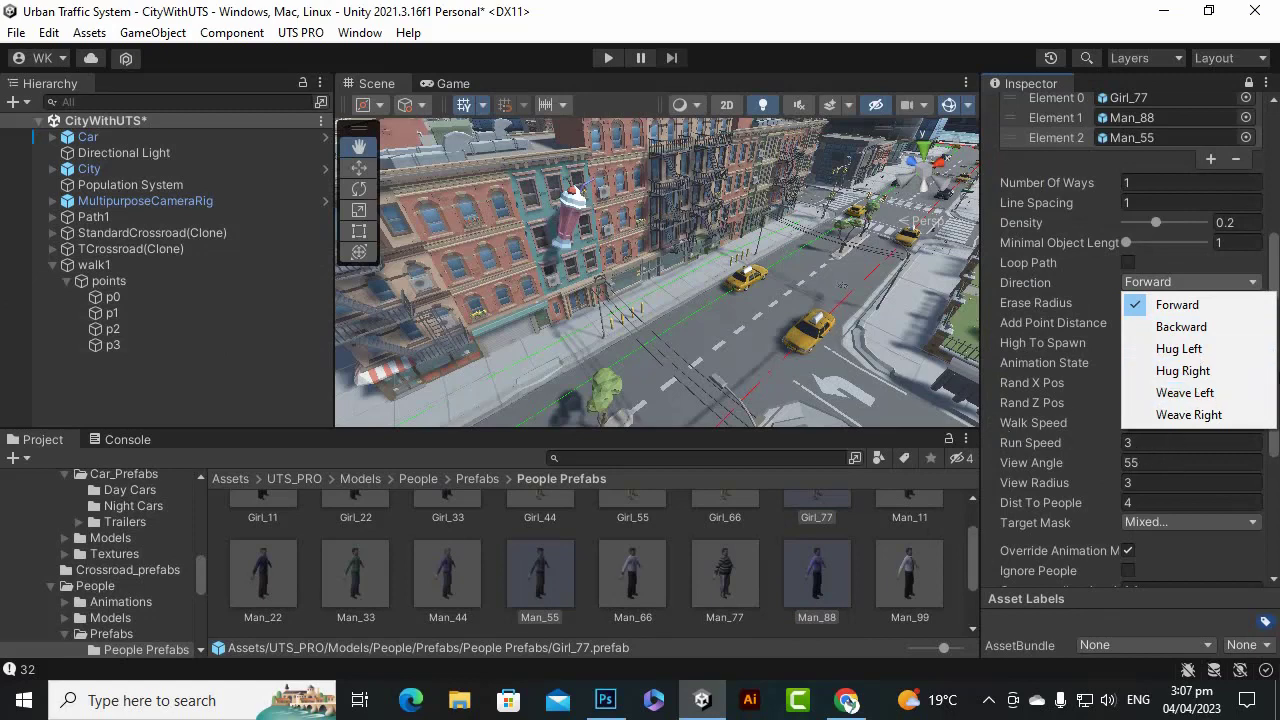
{"action": "left_click", "coordinate": [1278, 174]}
{"action": "scroll", "coordinate": [1131, 338], "scroll_direction": "down", "scroll_amount": 3}
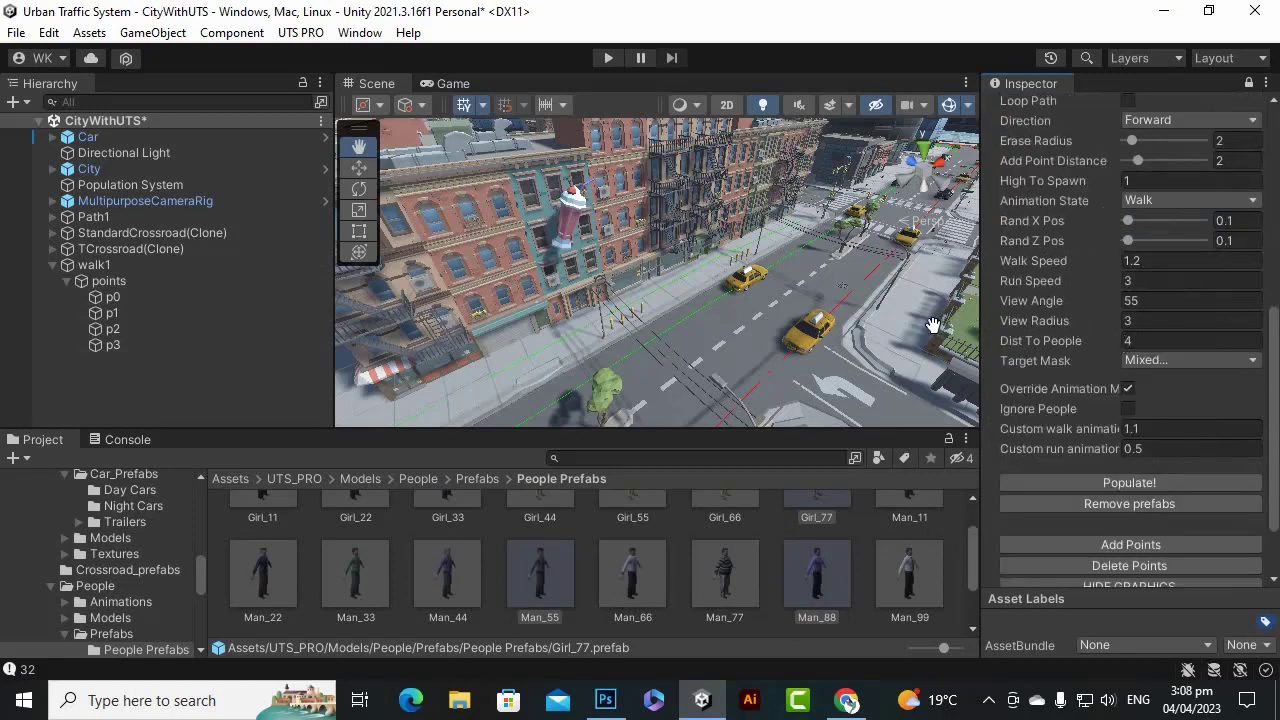
{"action": "key", "text": "Return"}
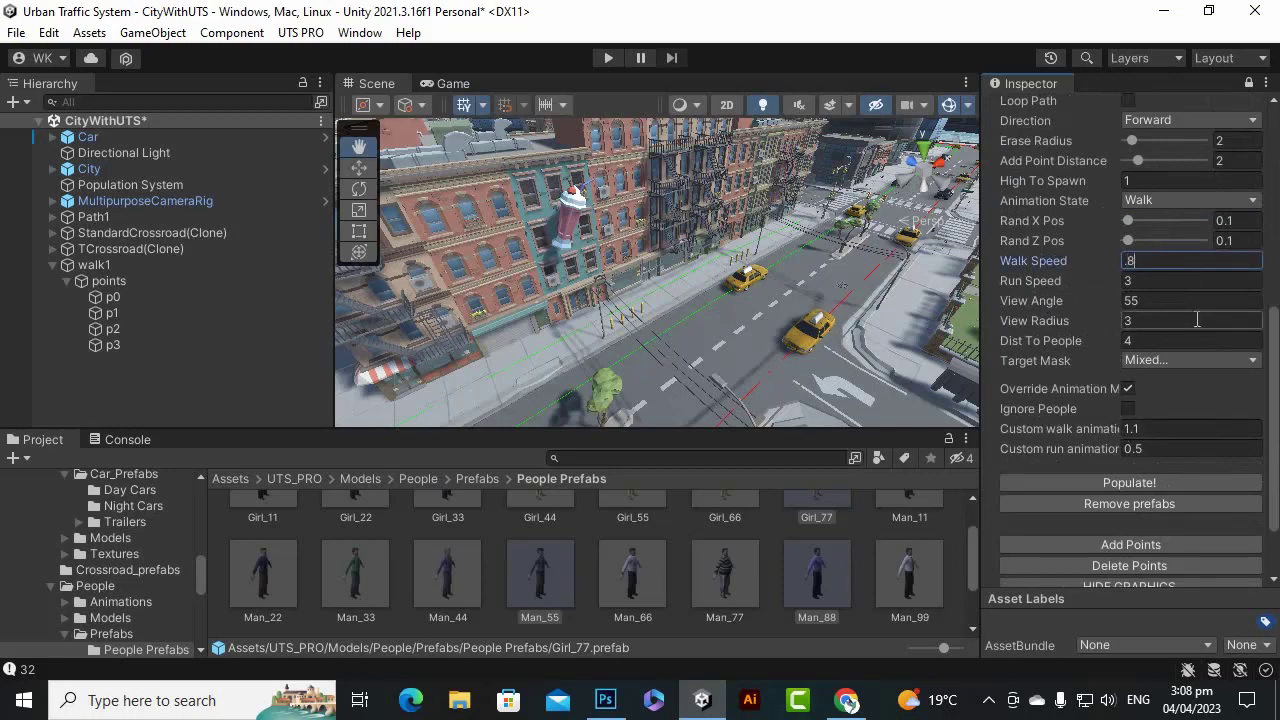
{"action": "left_click", "coordinate": [1174, 284]}
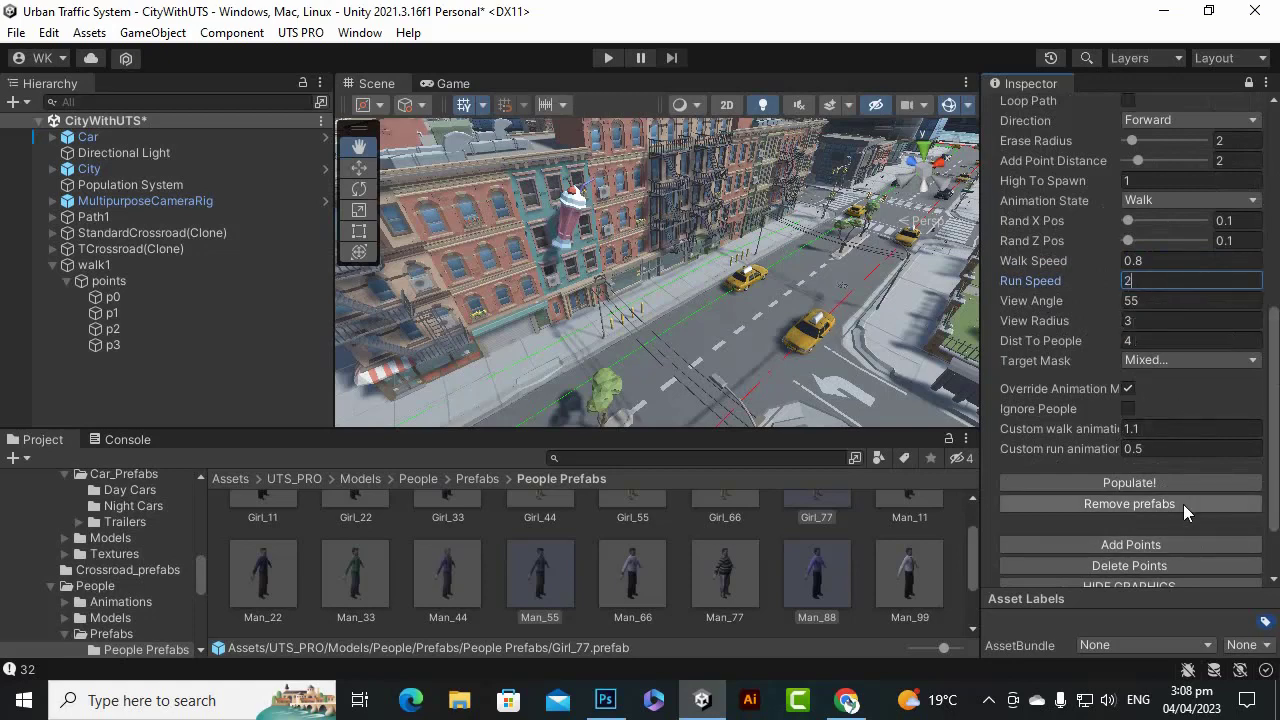
Populate walk1 with pedestrians and play the scene.
{"action": "left_click", "coordinate": [1158, 485]}
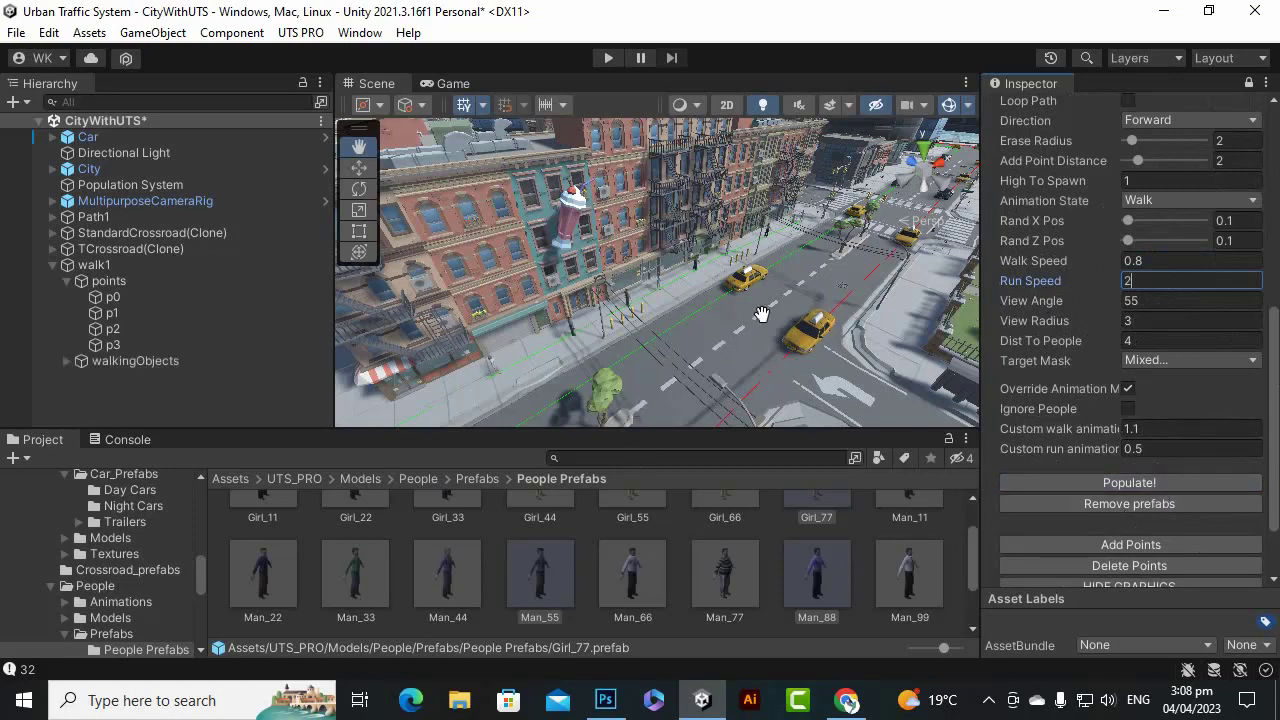
{"action": "scroll", "coordinate": [764, 312], "scroll_direction": "up", "scroll_amount": 5}
{"action": "scroll", "coordinate": [768, 301], "scroll_direction": "down", "scroll_amount": 4}
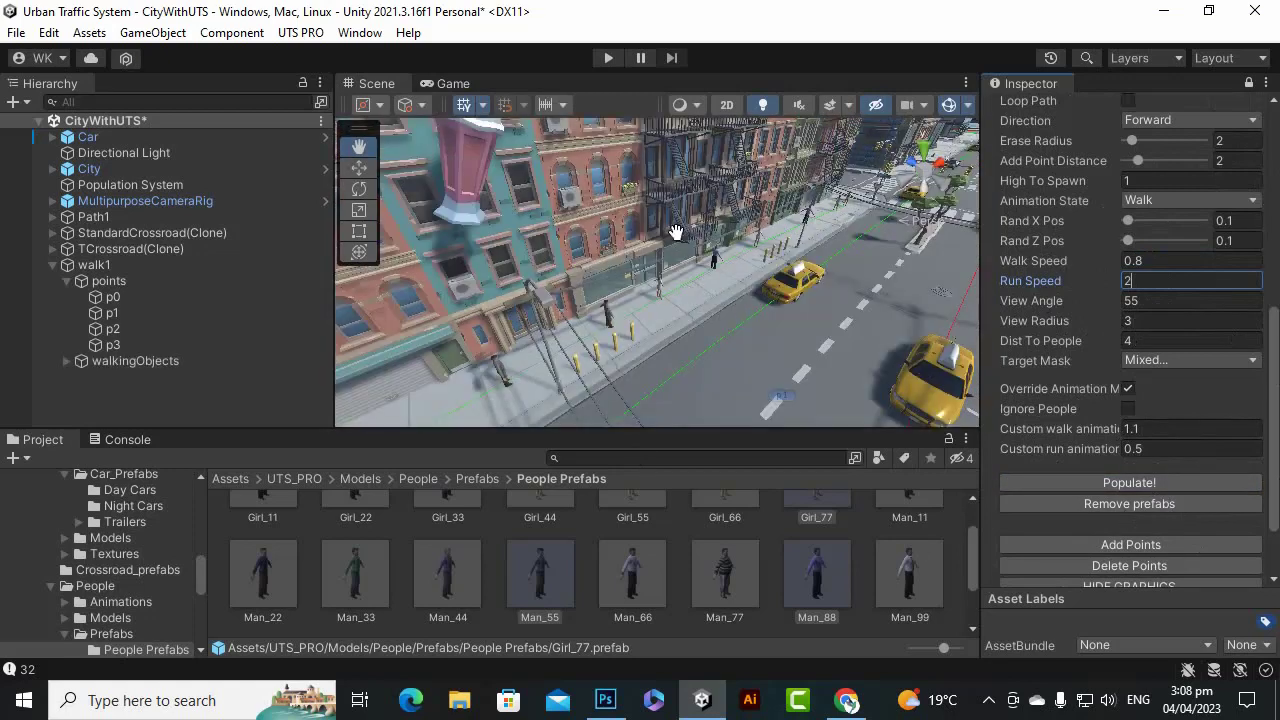
{"action": "left_click", "coordinate": [616, 65]}
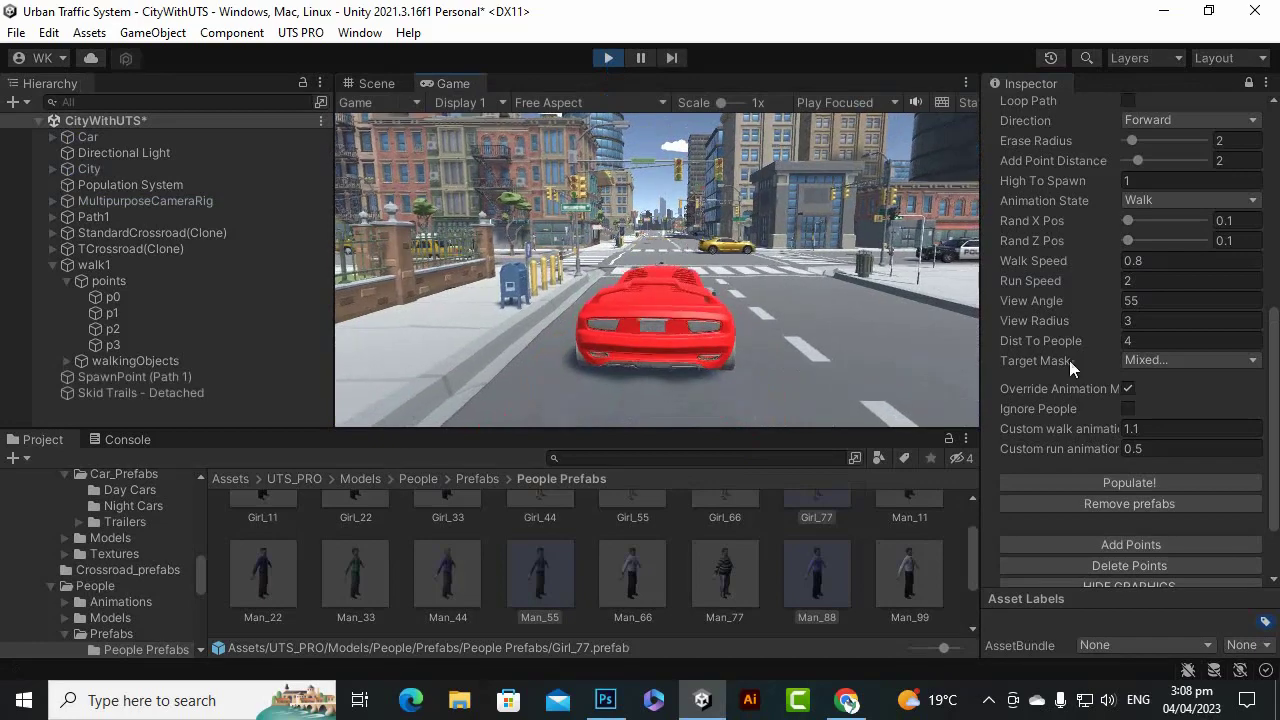
Drive the red car over the crosswalk, onto the road and left through the intersection.
{"action": "key", "text": "d"}
{"action": "key", "text": "d"}
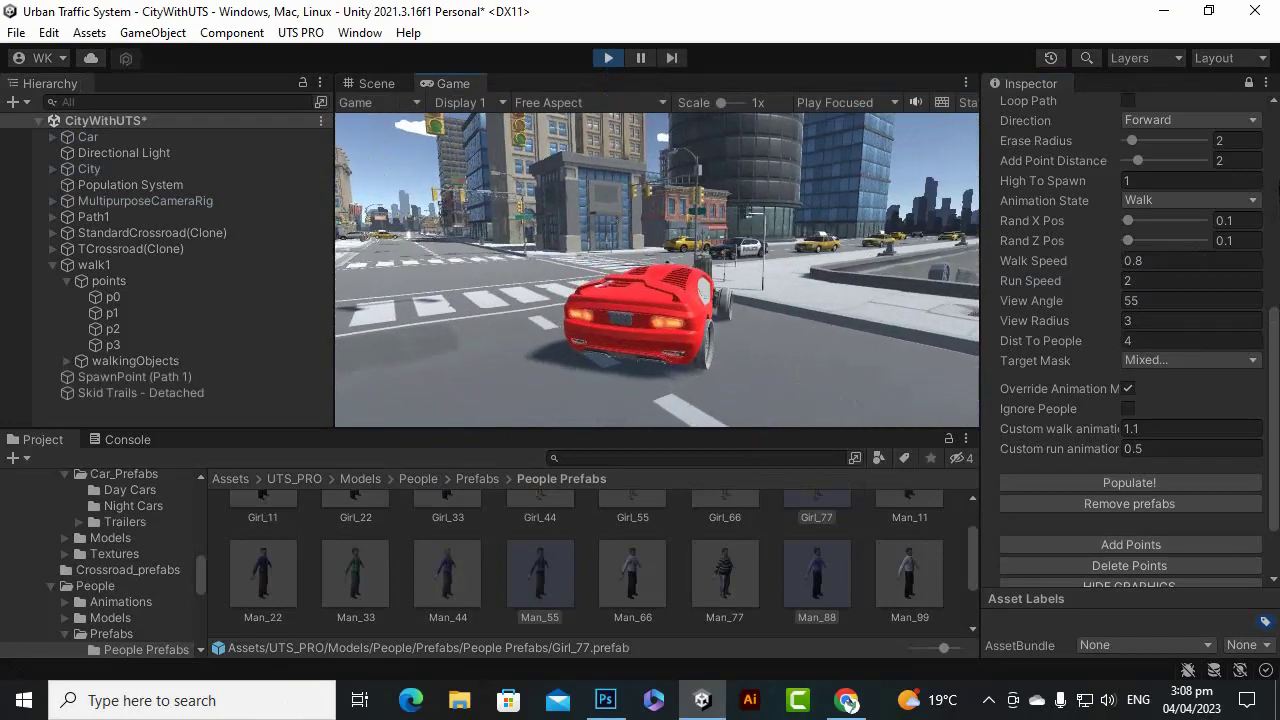
{"action": "key", "text": "s"}
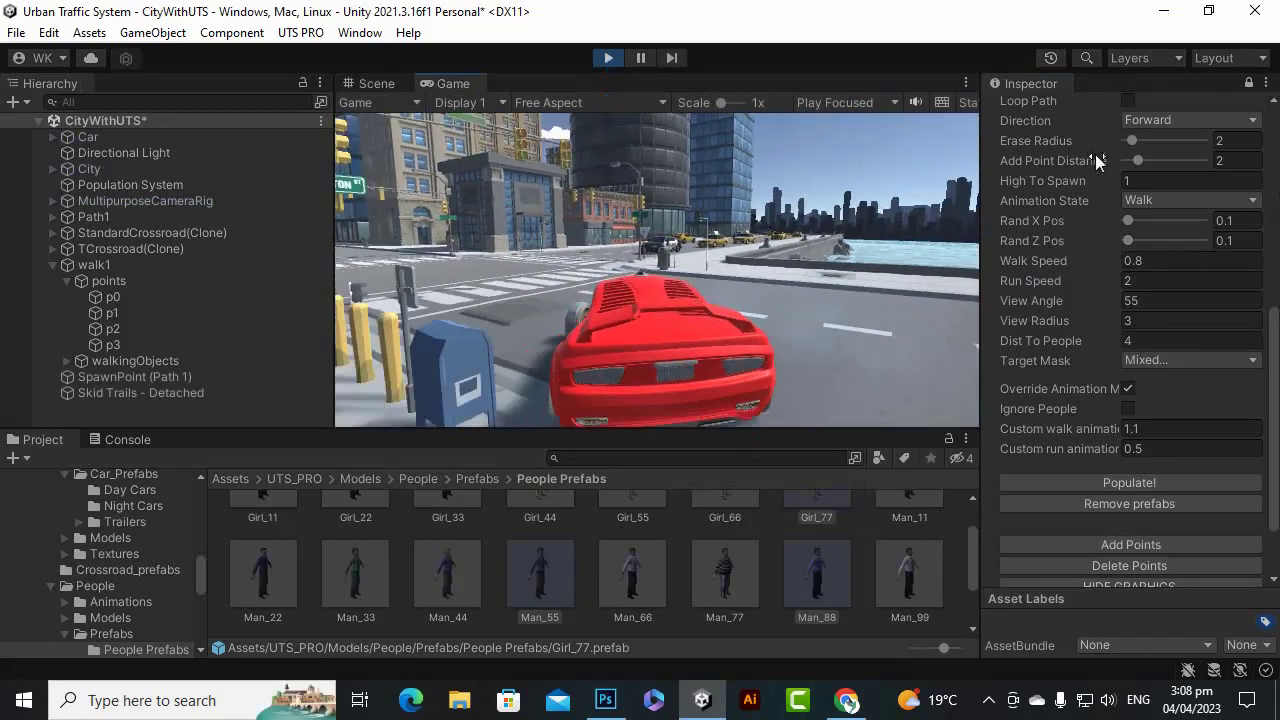
{"action": "key", "text": "w"}
{"action": "key", "text": "a"}
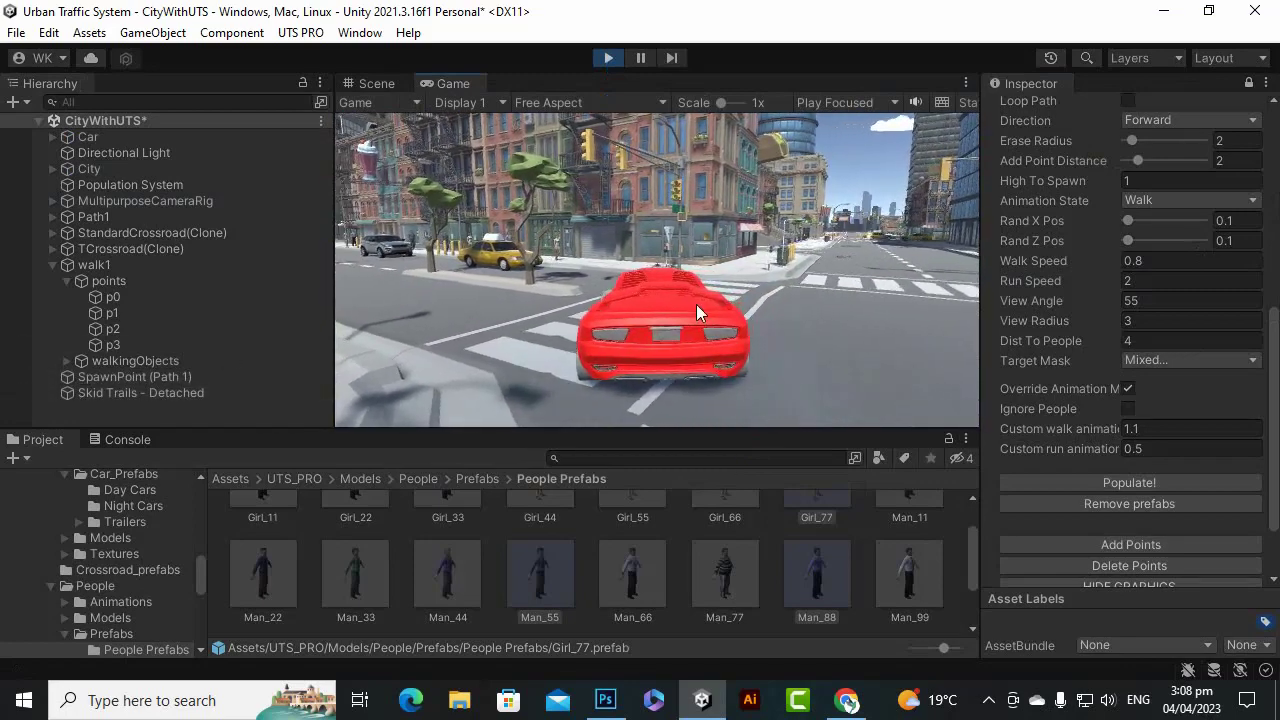
{"action": "key", "text": "s"}
{"action": "key", "text": "a"}
{"action": "key", "text": "w"}
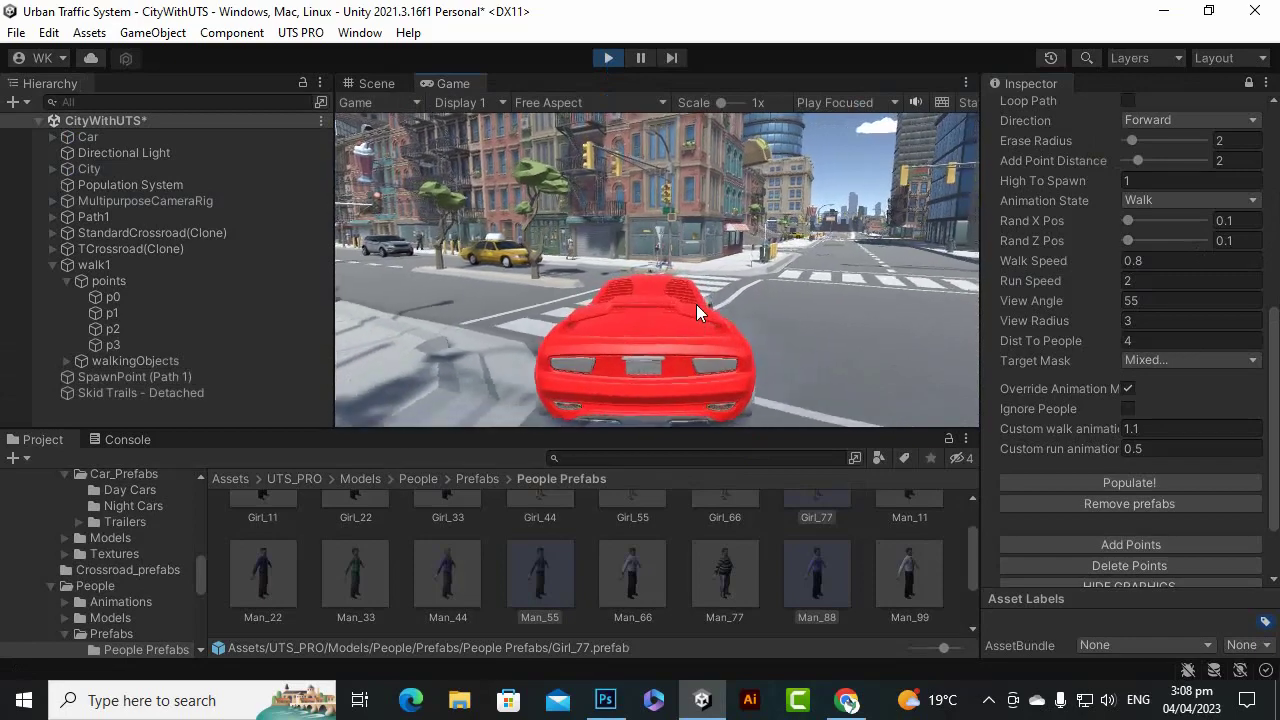
{"action": "key", "text": "d"}
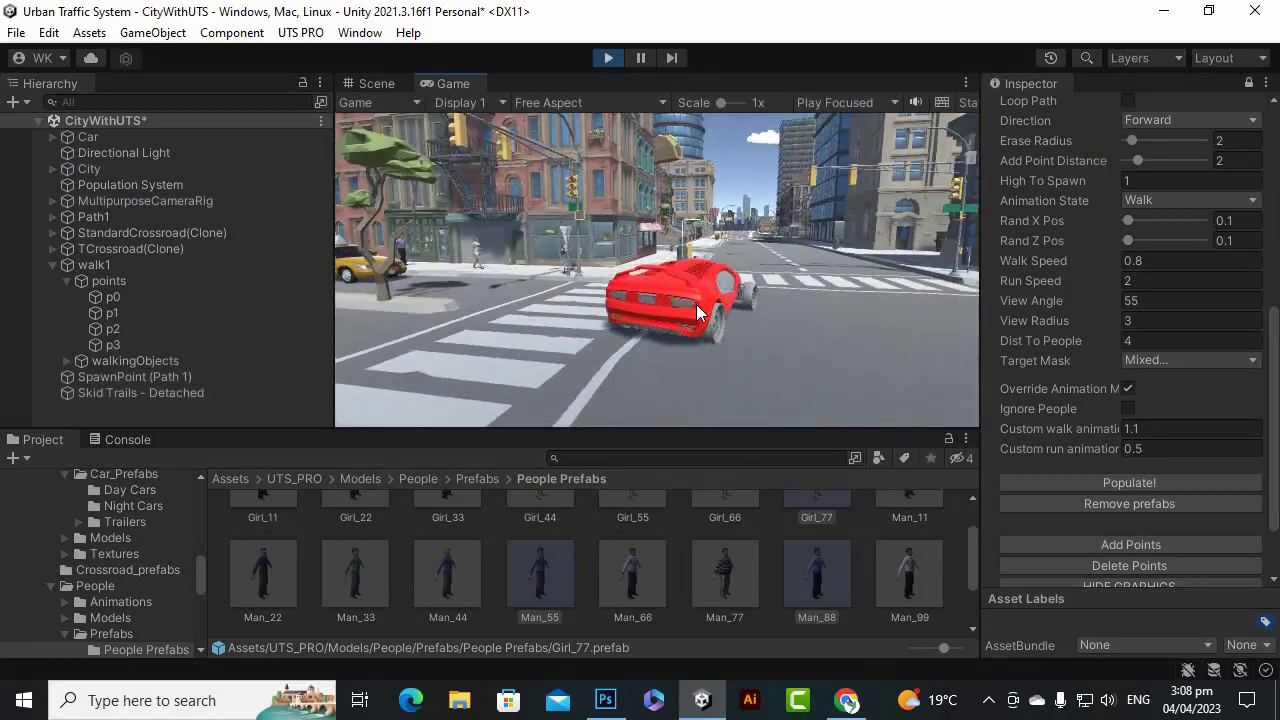
{"action": "key", "text": "s"}
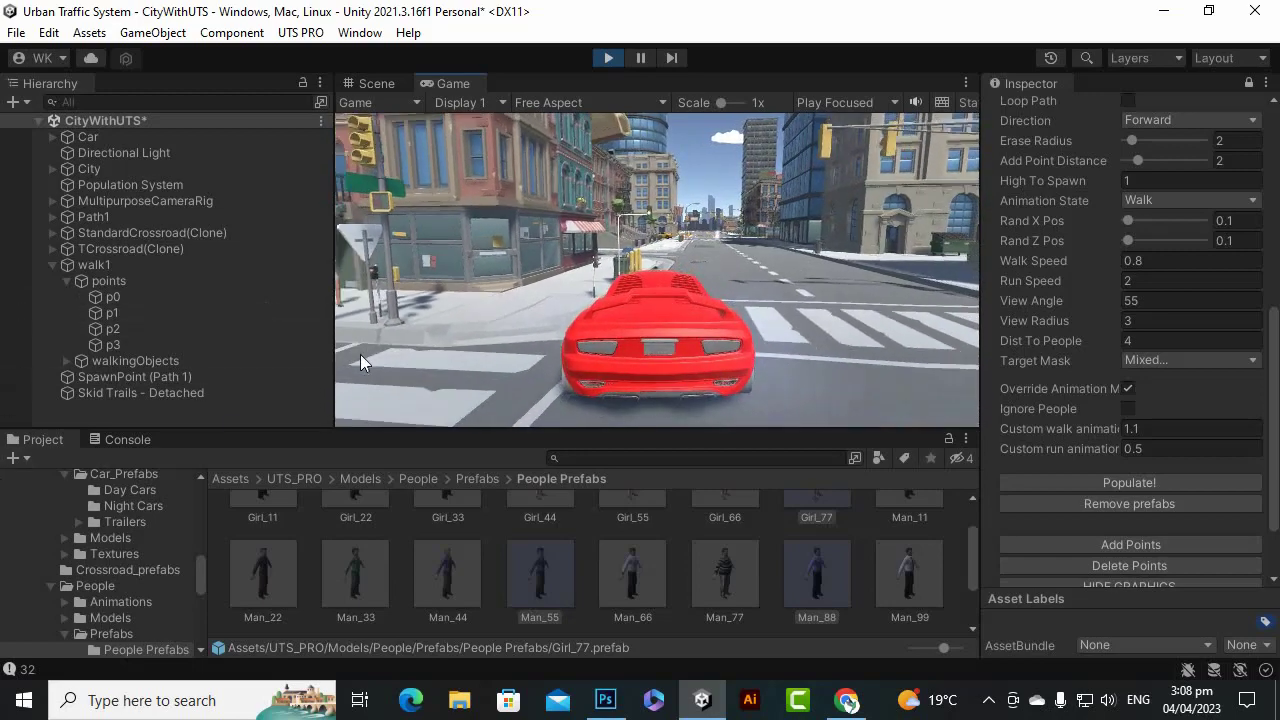
{"action": "key", "text": "w"}
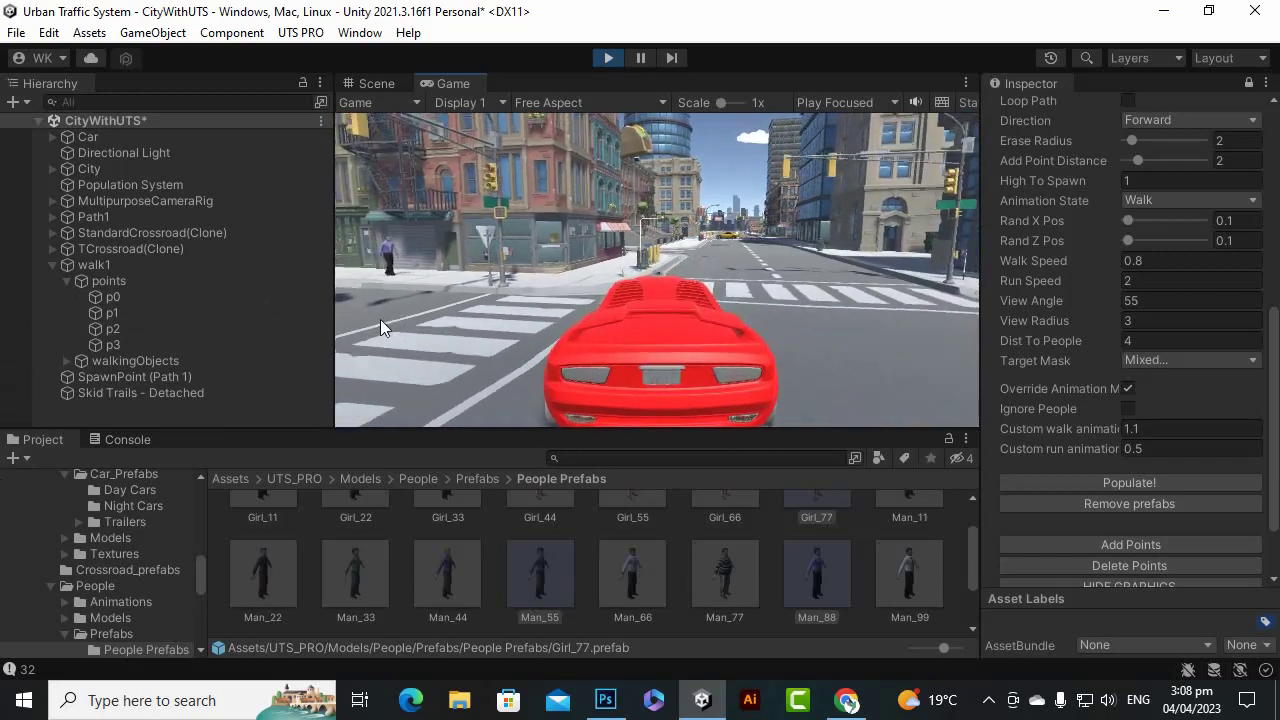
{"action": "key", "text": "a"}
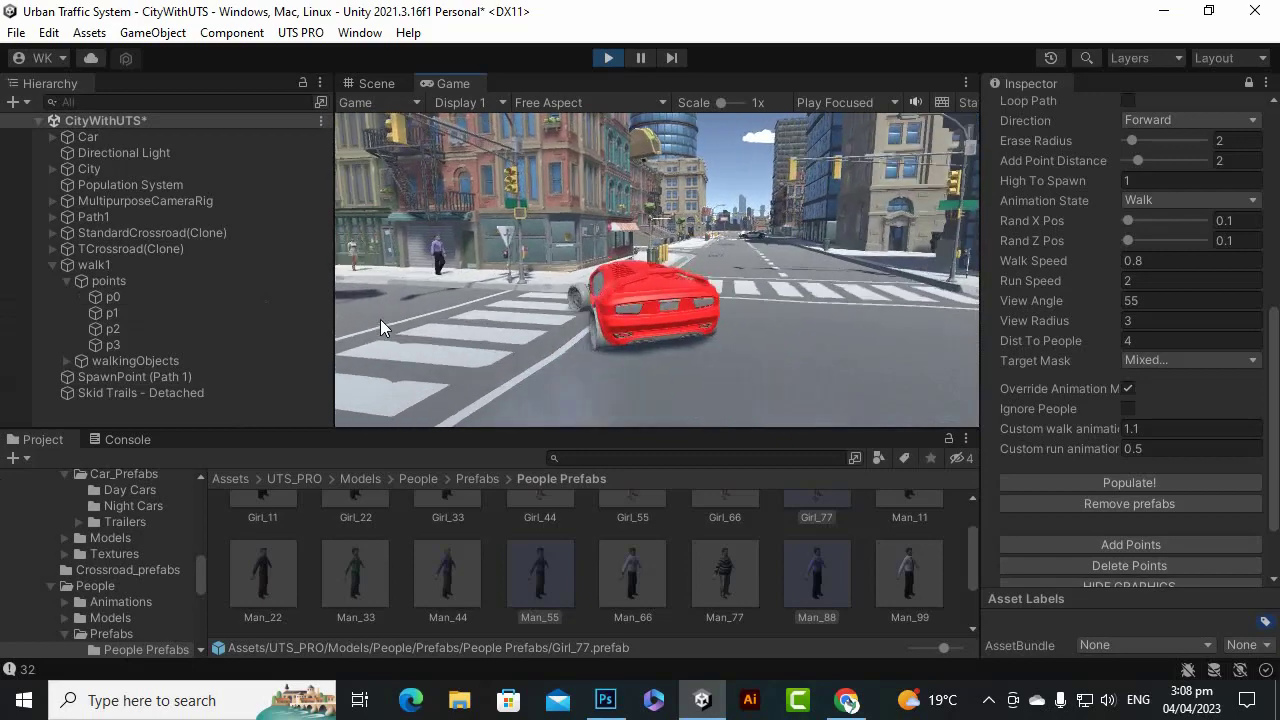
{"action": "key", "text": "s"}
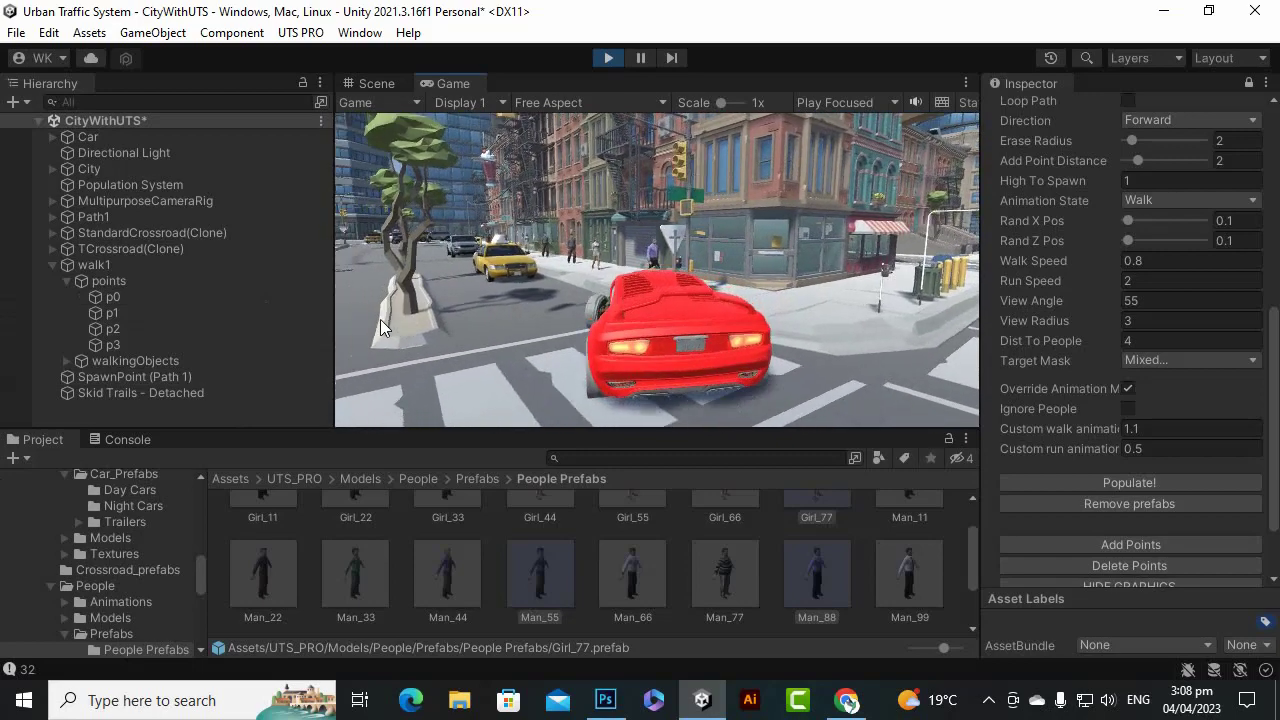
Drive the red car behind and past the yellow taxi, then stop Play mode.
{"action": "key", "text": "w"}
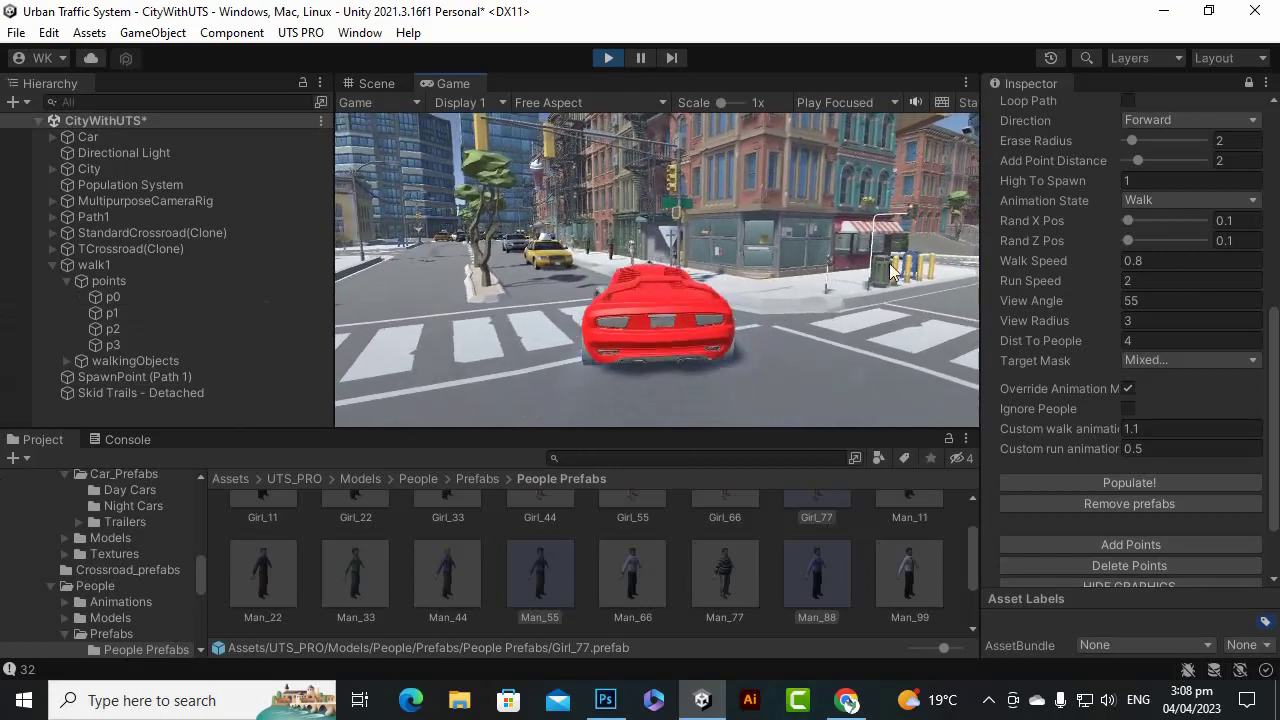
{"action": "key", "text": "a"}
{"action": "key", "text": "s"}
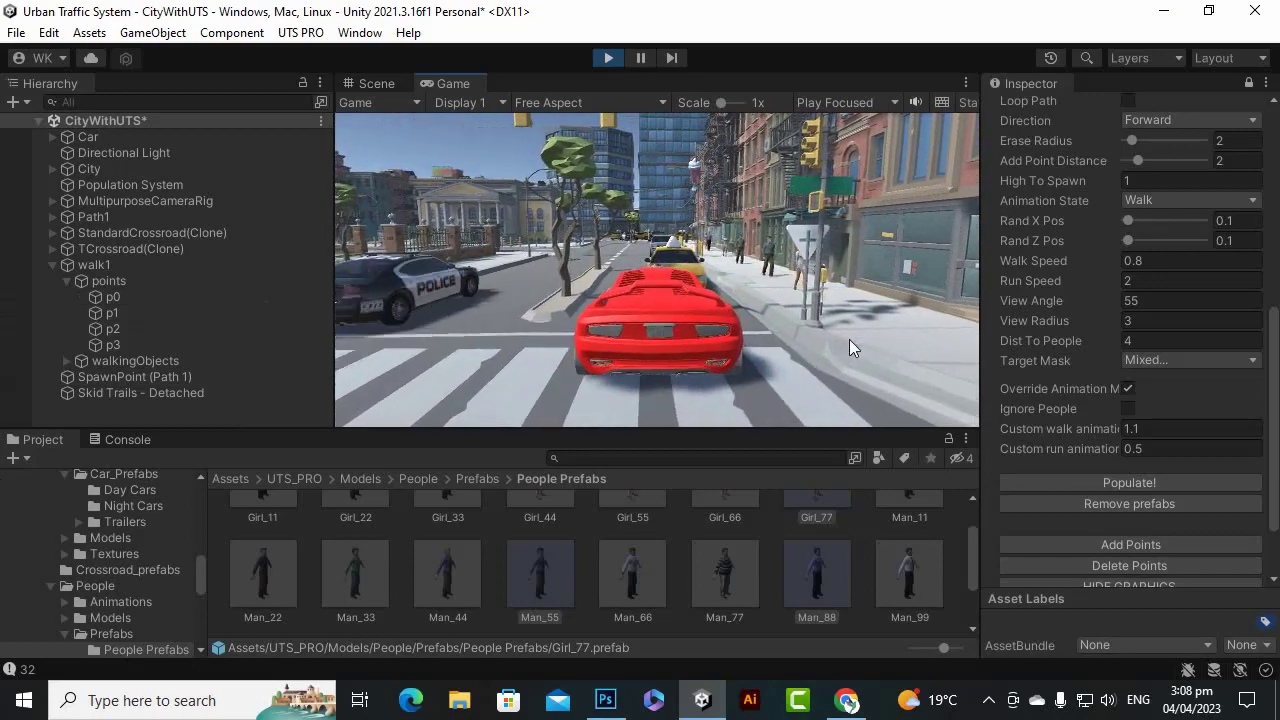
{"action": "key", "text": "w"}
{"action": "key", "text": "s"}
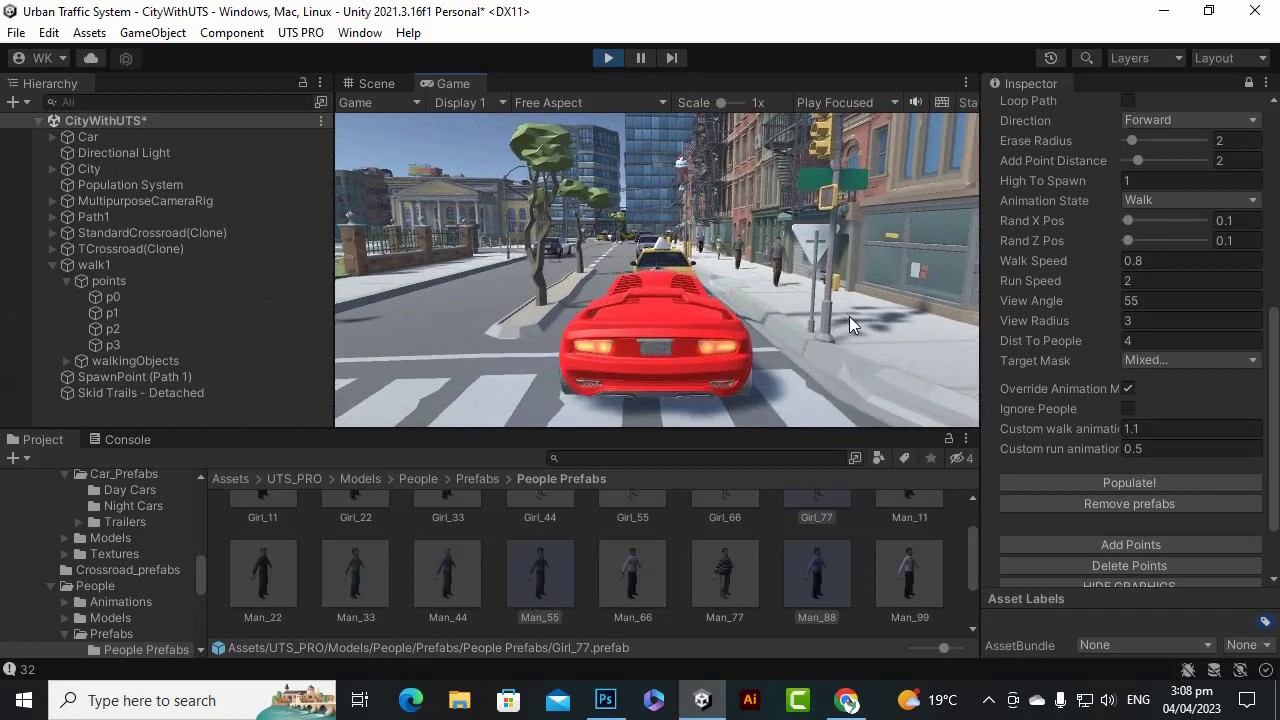
{"action": "key", "text": "a"}
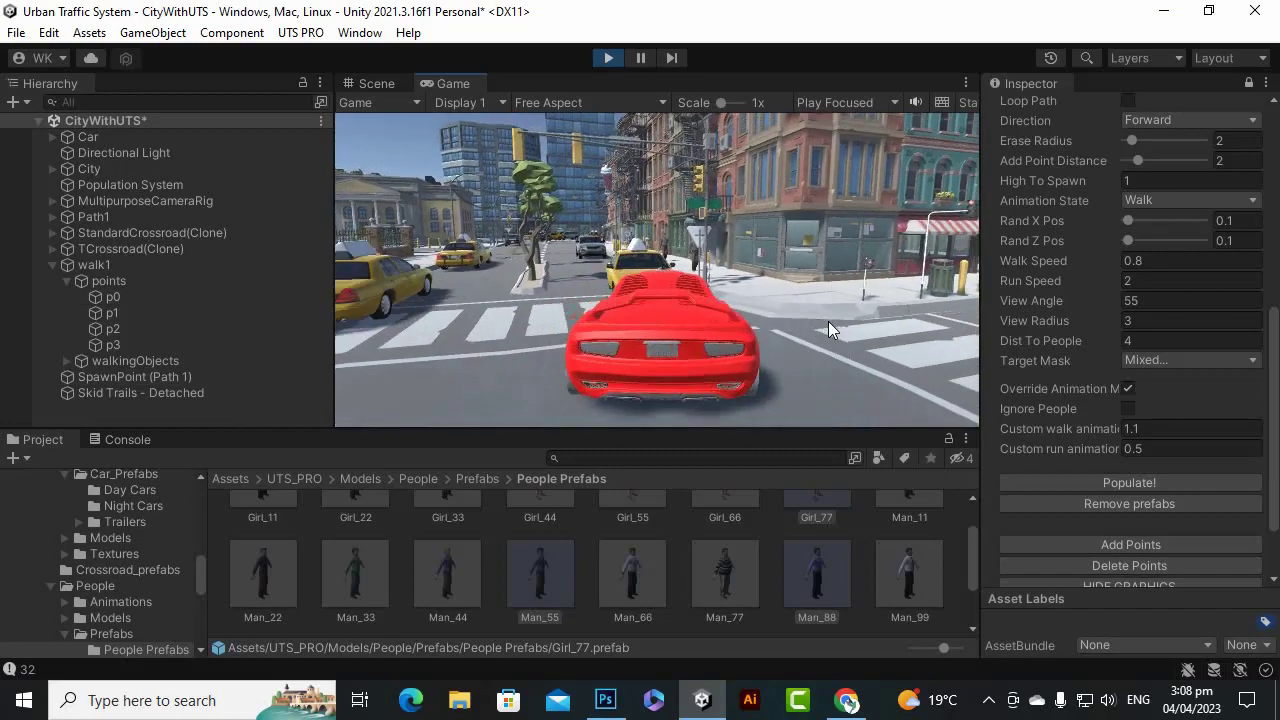
{"action": "key", "text": "s"}
{"action": "key", "text": "w"}
{"action": "key", "text": "d"}
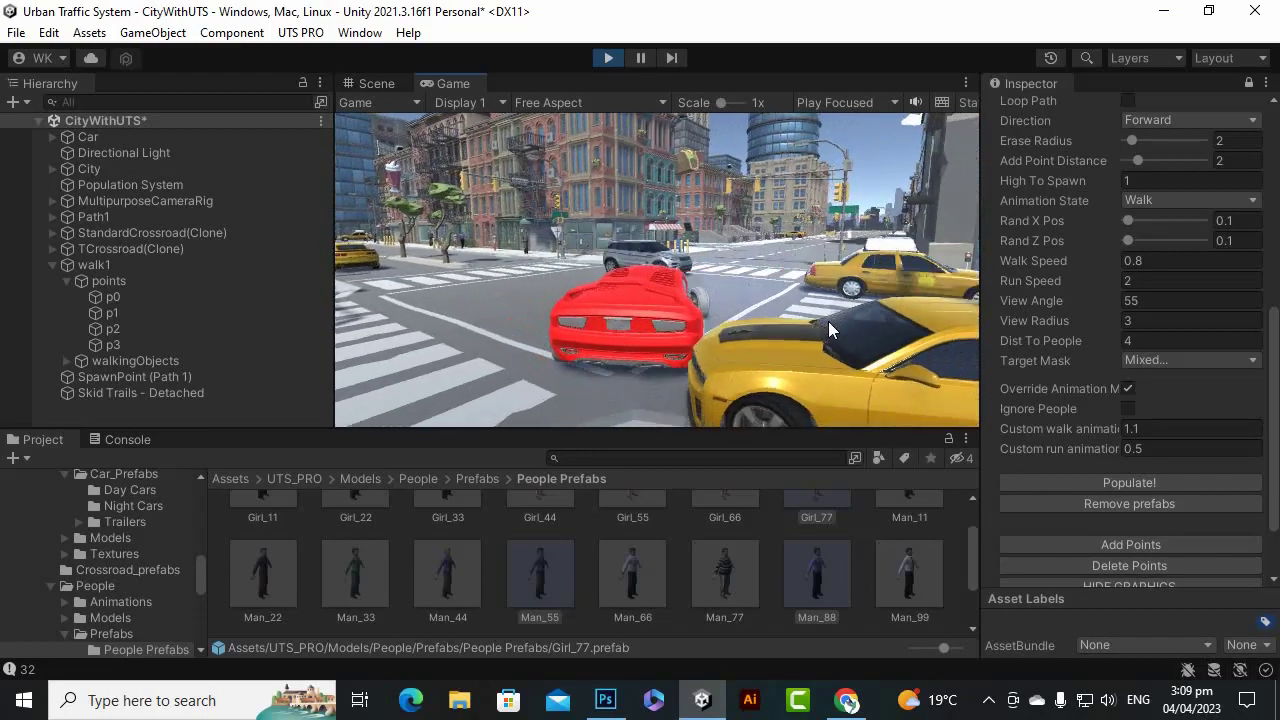
{"action": "key", "text": "a"}
{"action": "key", "text": "a"}
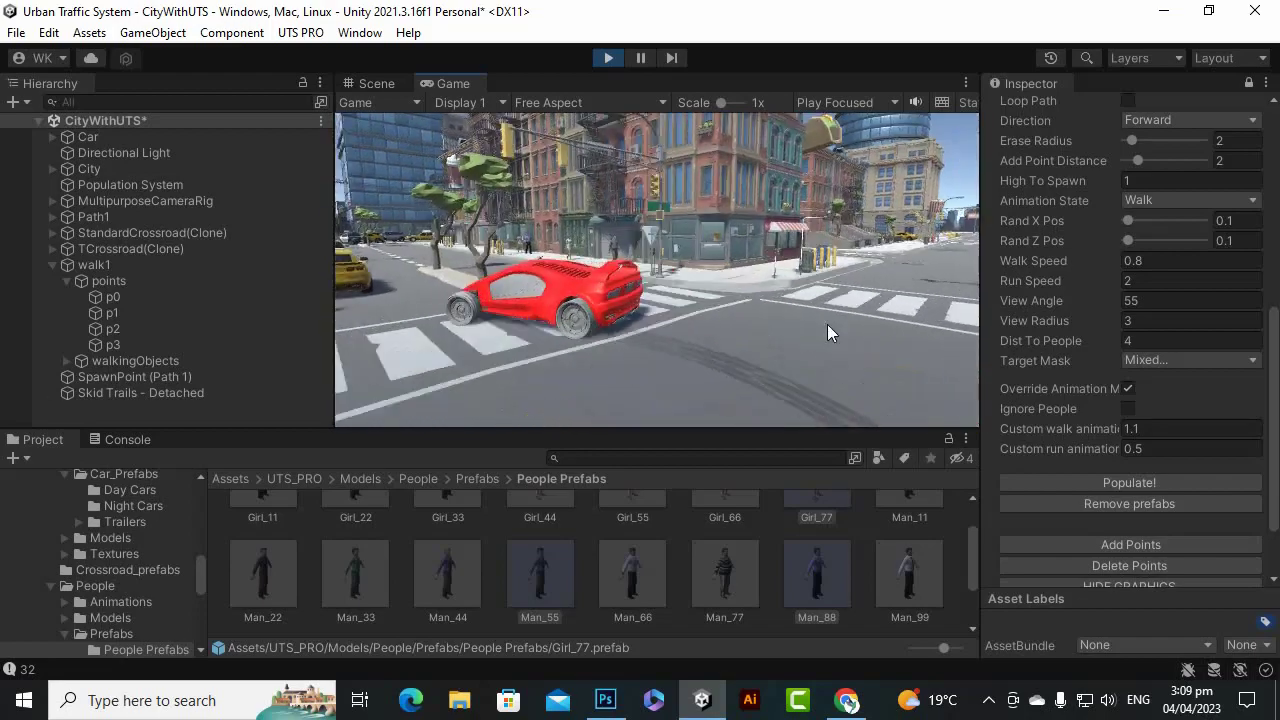
{"action": "key", "text": "w"}
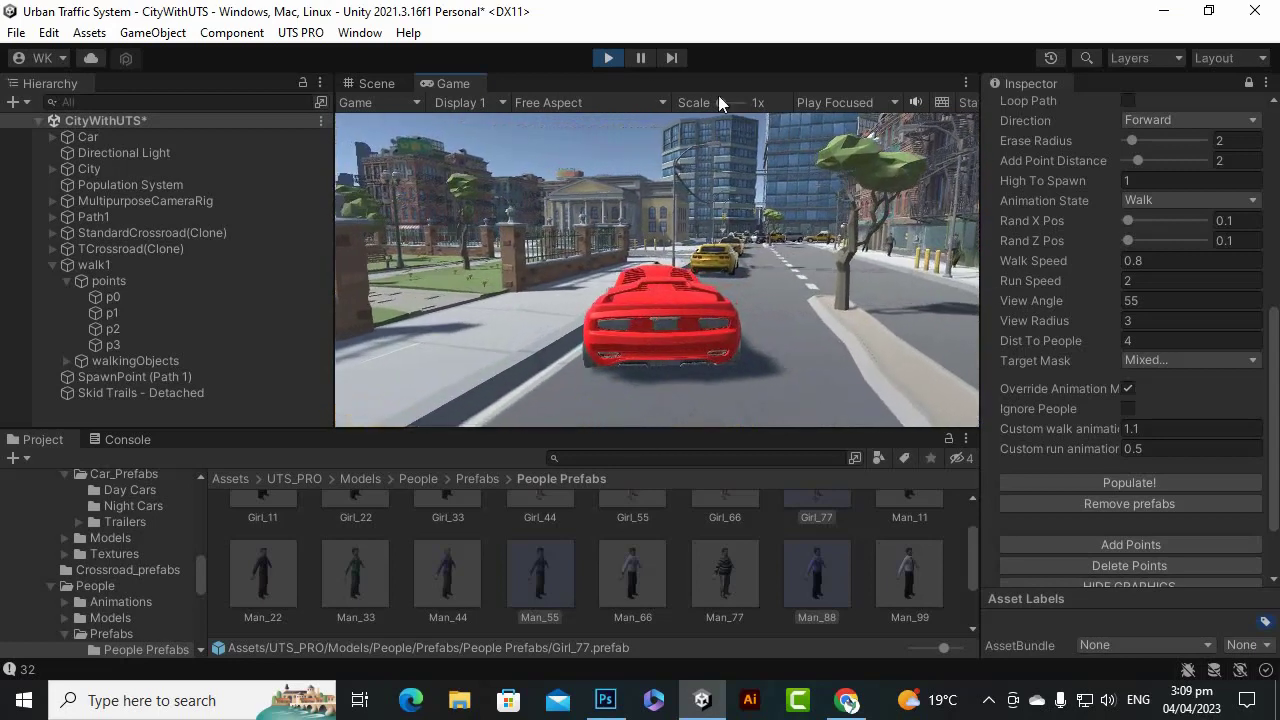
{"action": "left_click", "coordinate": [608, 57]}
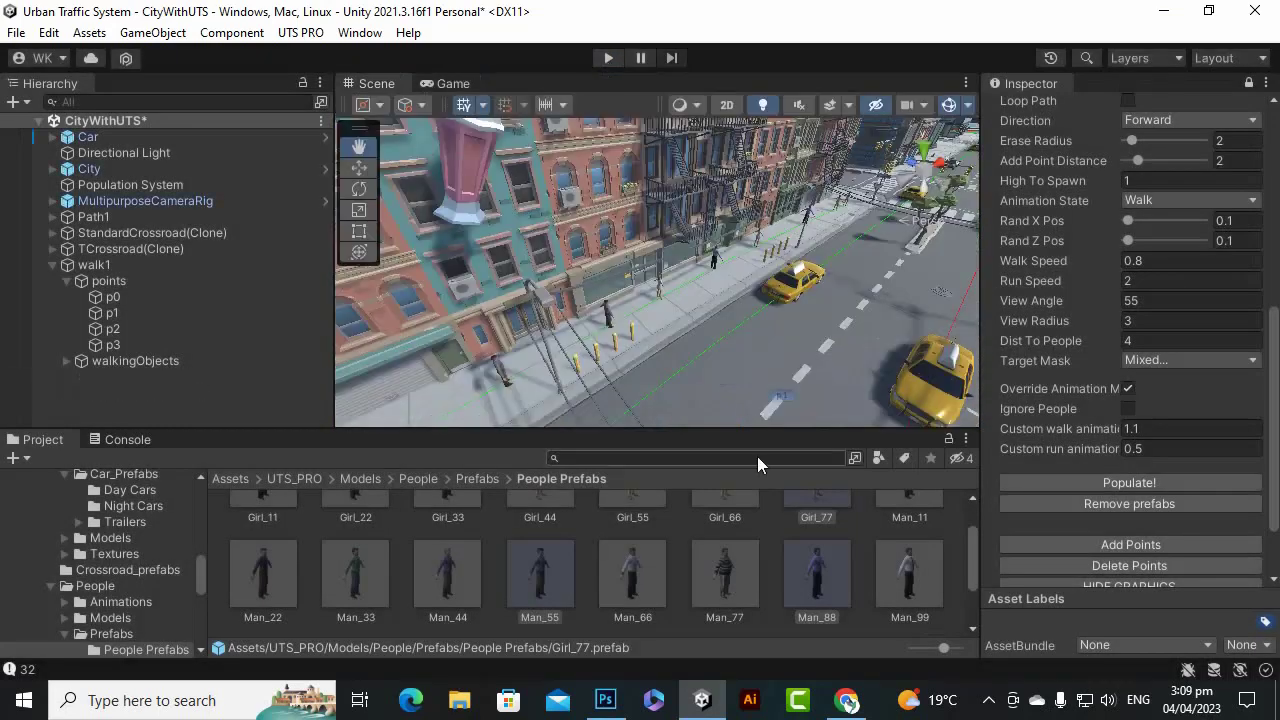
Add an Audience population from UTS PRO > Create > Population.
{"action": "left_click", "coordinate": [300, 32]}
{"action": "mouse_move", "coordinate": [310, 55]}
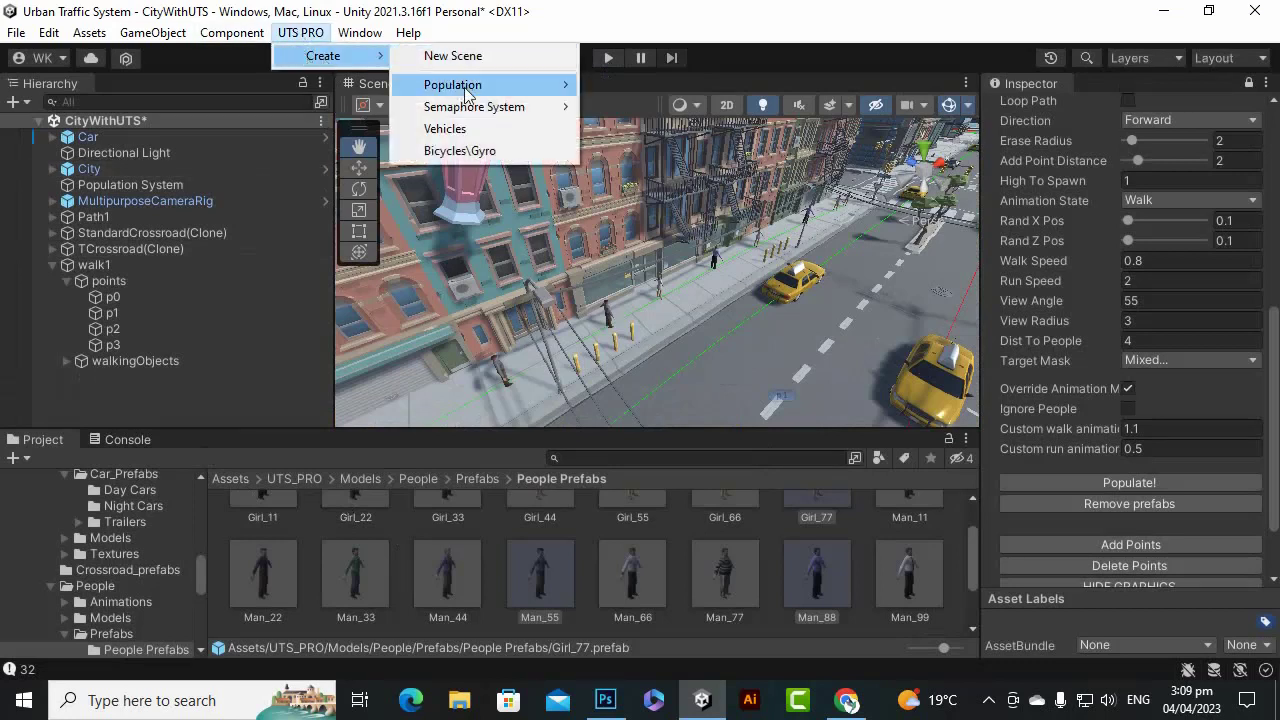
{"action": "mouse_move", "coordinate": [530, 85]}
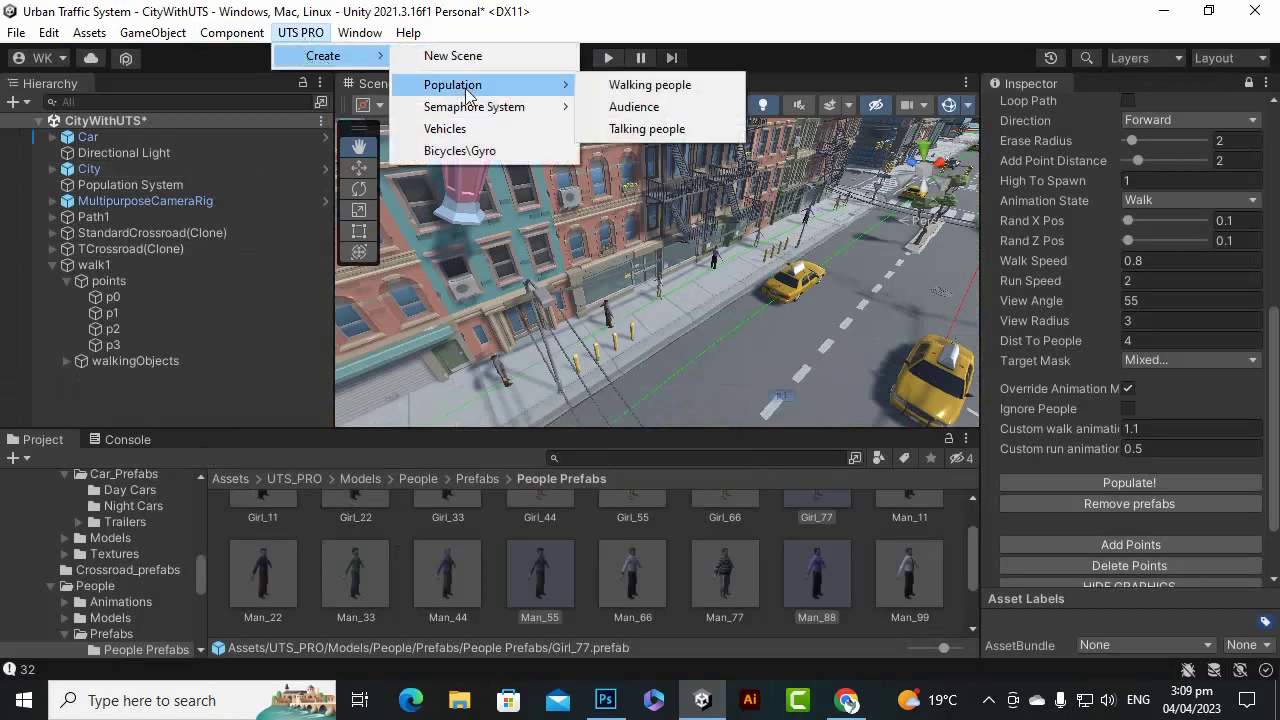
{"action": "left_click", "coordinate": [676, 108]}
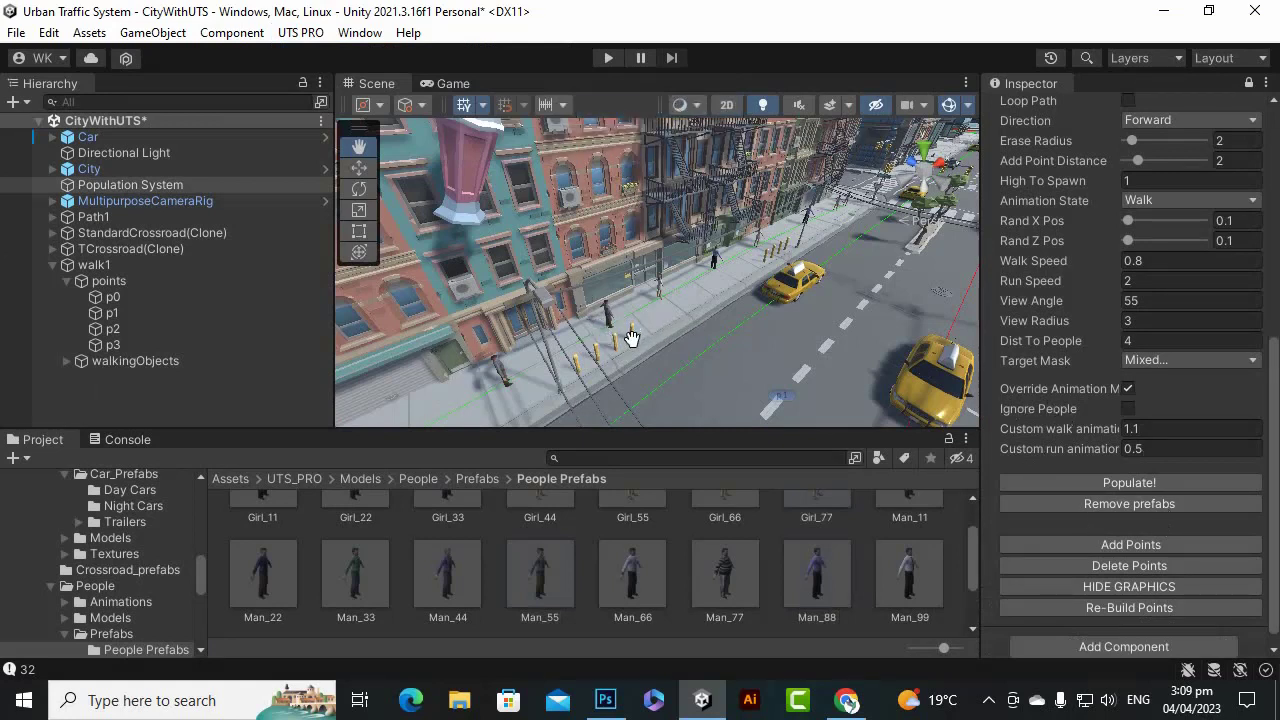
Inspect walk1's walkingObjects pedestrian group in the Hierarchy.
{"action": "scroll", "coordinate": [630, 319], "scroll_direction": "up", "scroll_amount": 8}
{"action": "scroll", "coordinate": [630, 319], "scroll_direction": "down", "scroll_amount": 5}
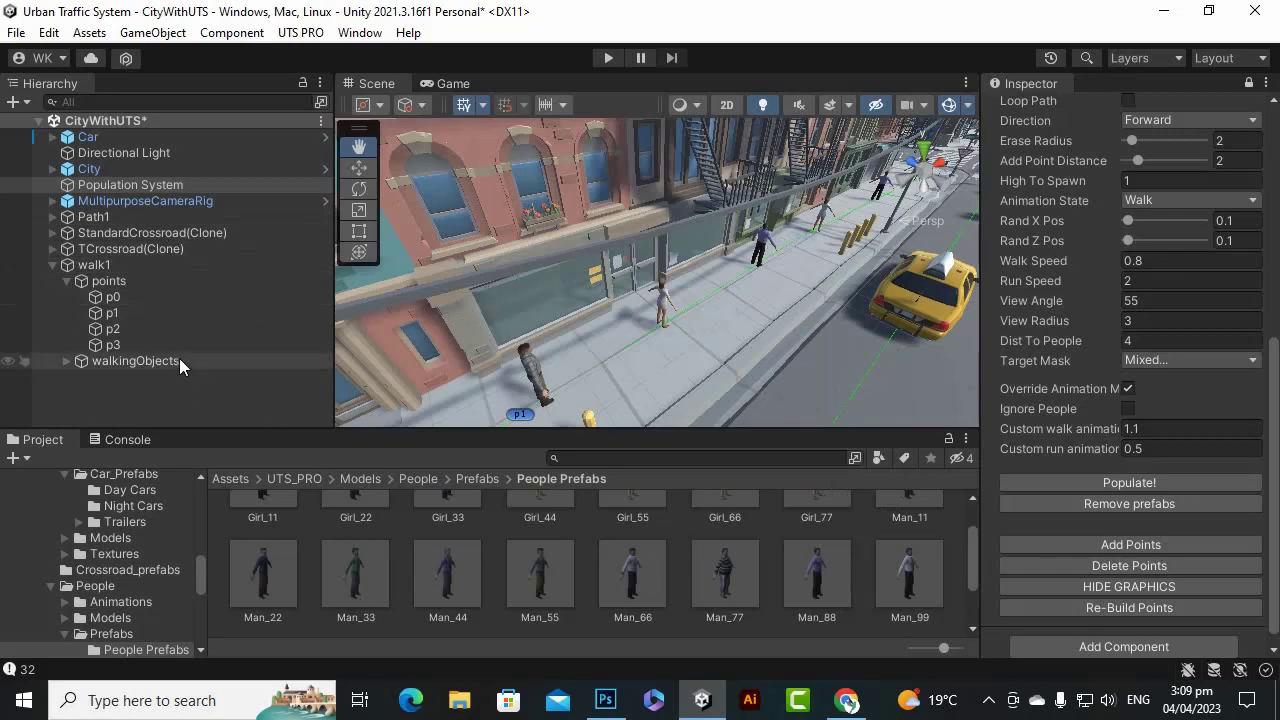
{"action": "scroll", "coordinate": [1221, 387], "scroll_direction": "down", "scroll_amount": 1}
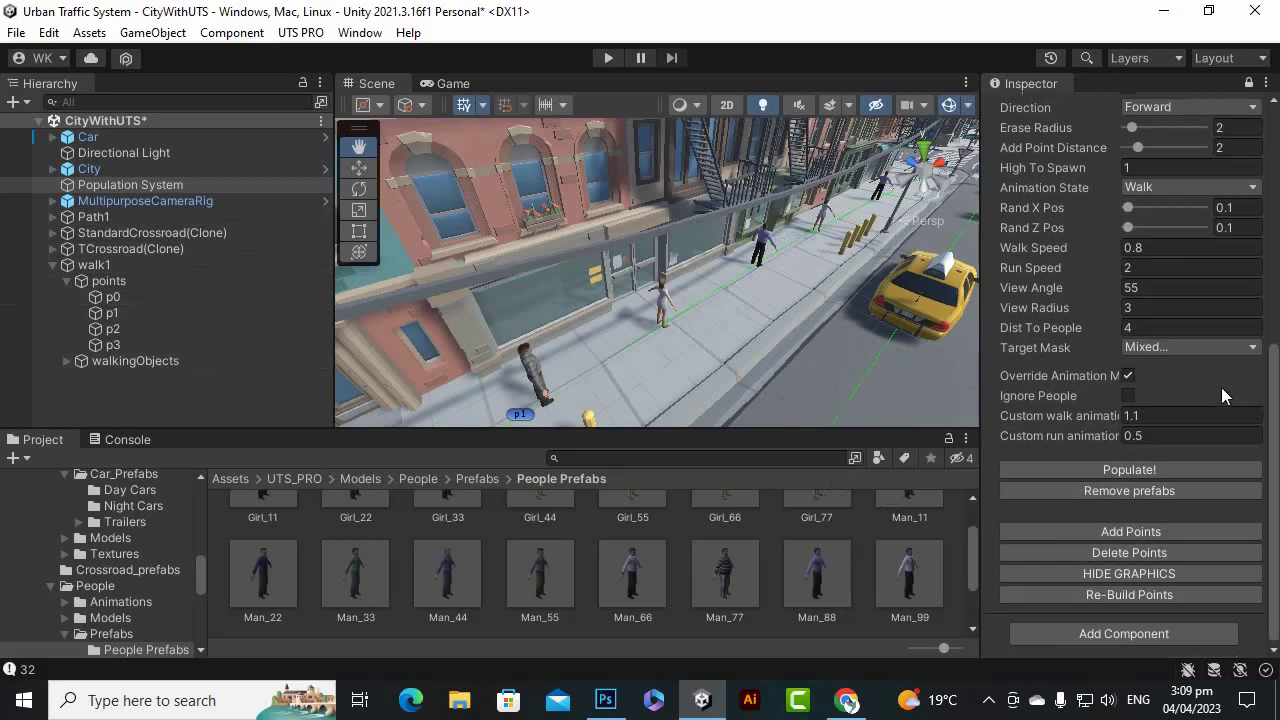
{"action": "scroll", "coordinate": [1221, 388], "scroll_direction": "up", "scroll_amount": 5}
{"action": "scroll", "coordinate": [1210, 380], "scroll_direction": "up", "scroll_amount": 3}
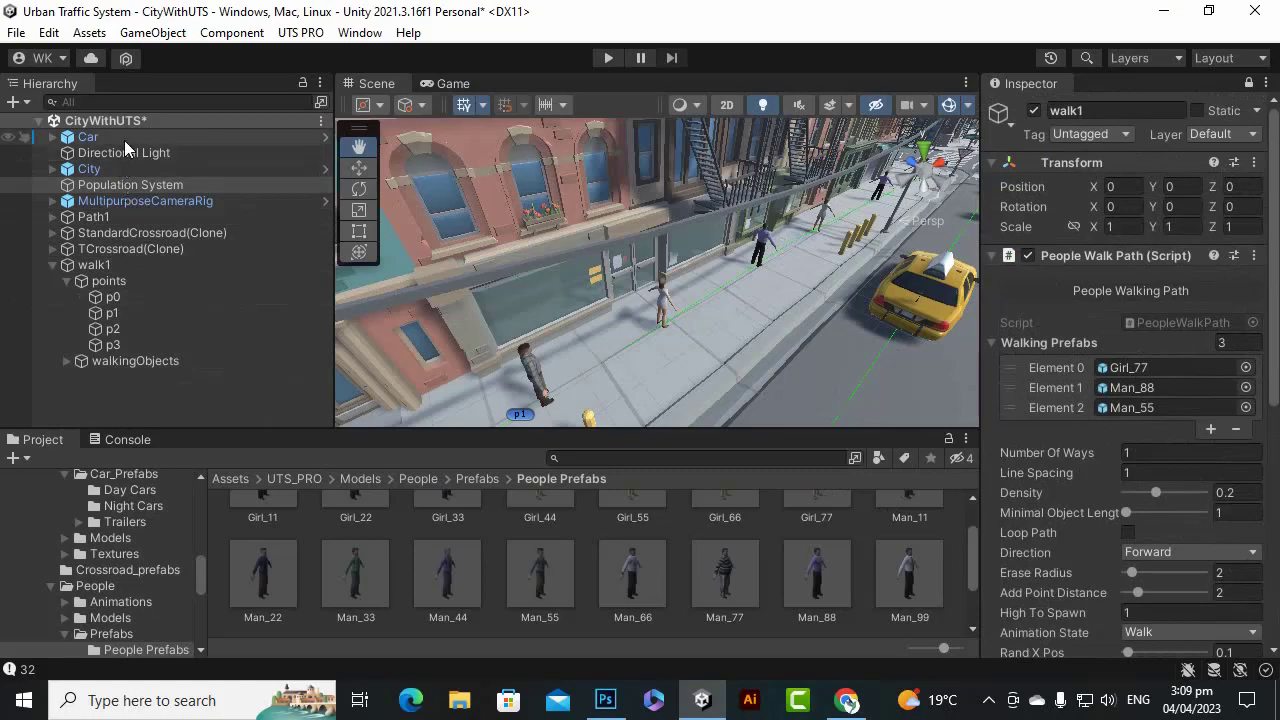
{"action": "left_click", "coordinate": [154, 362]}
{"action": "scroll", "coordinate": [1130, 400], "scroll_direction": "down", "scroll_amount": 4}
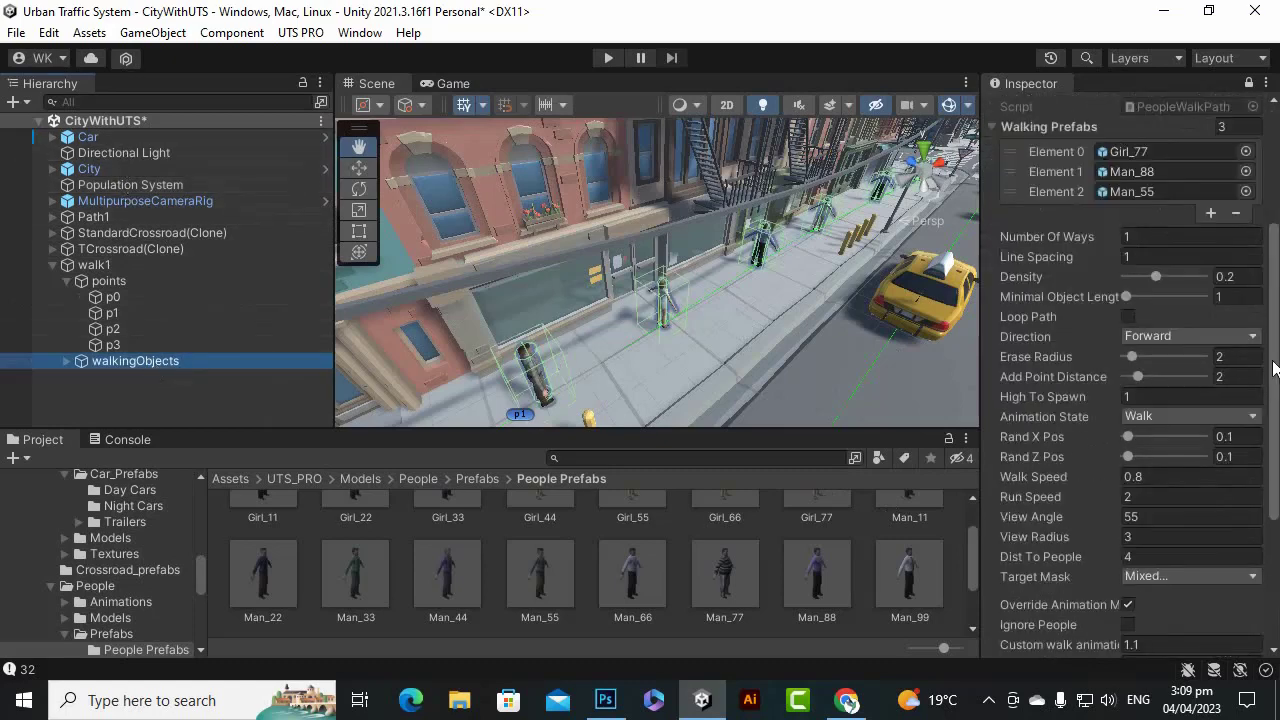
Collapse walk1 and remove the walk1 path from the scene.
{"action": "left_click", "coordinate": [53, 265]}
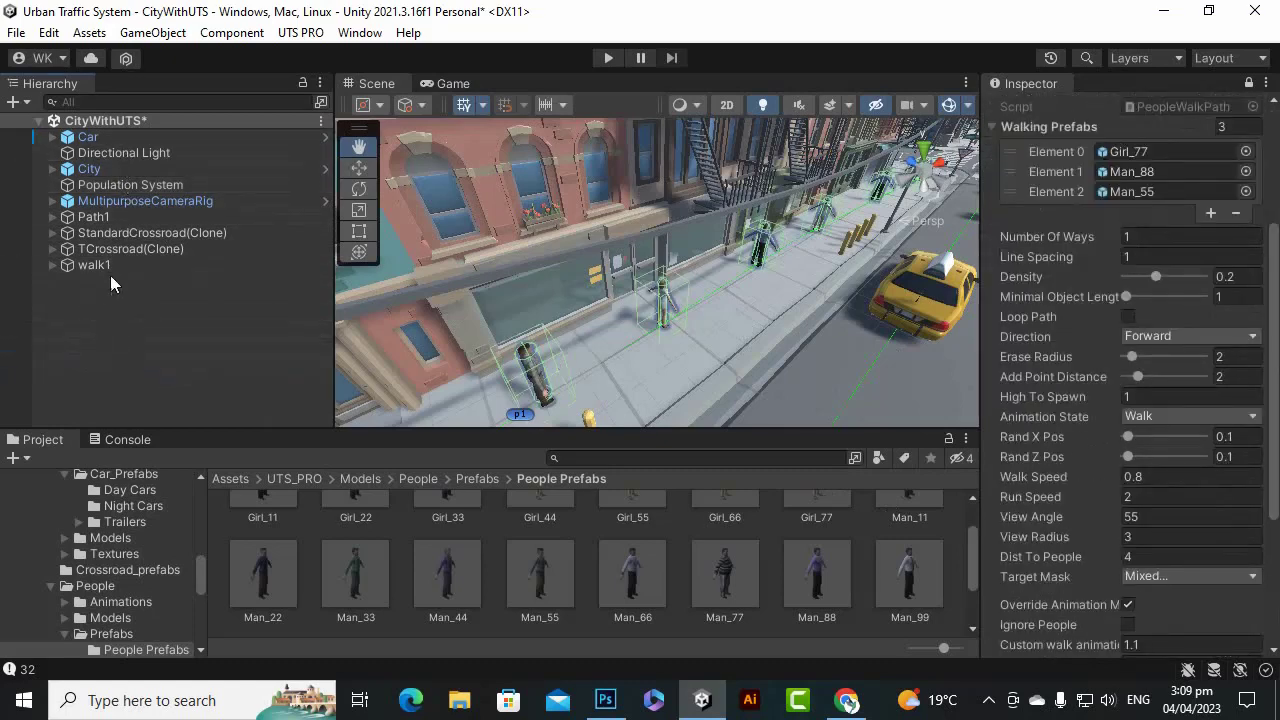
{"action": "left_click", "coordinate": [152, 232]}
{"action": "left_click", "coordinate": [130, 203]}
{"action": "left_click", "coordinate": [141, 188]}
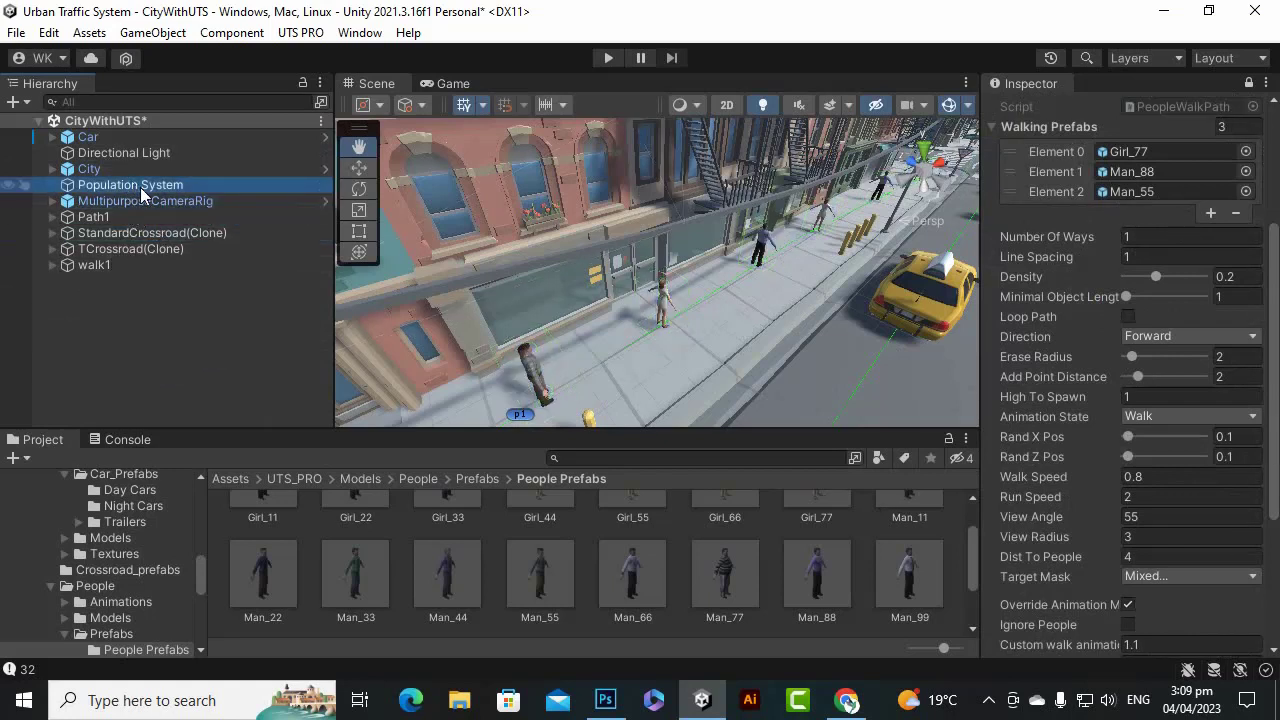
{"action": "left_click", "coordinate": [146, 155]}
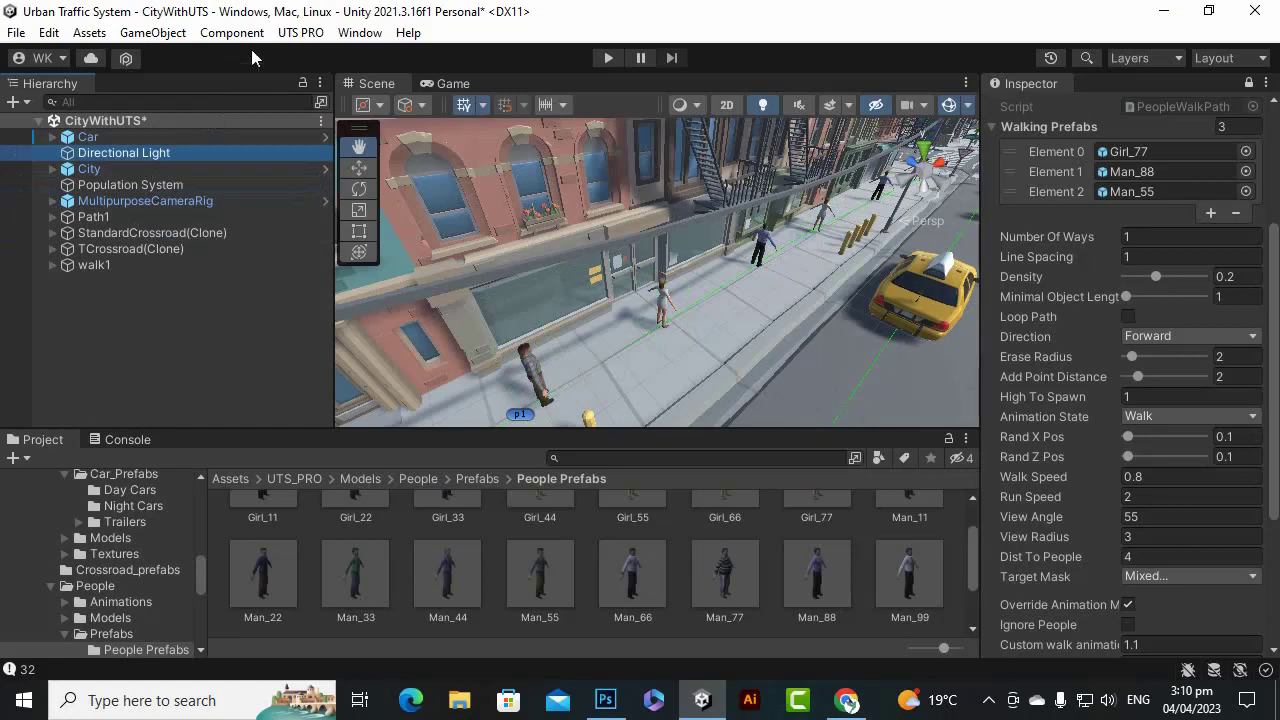
{"action": "left_click", "coordinate": [988, 700]}
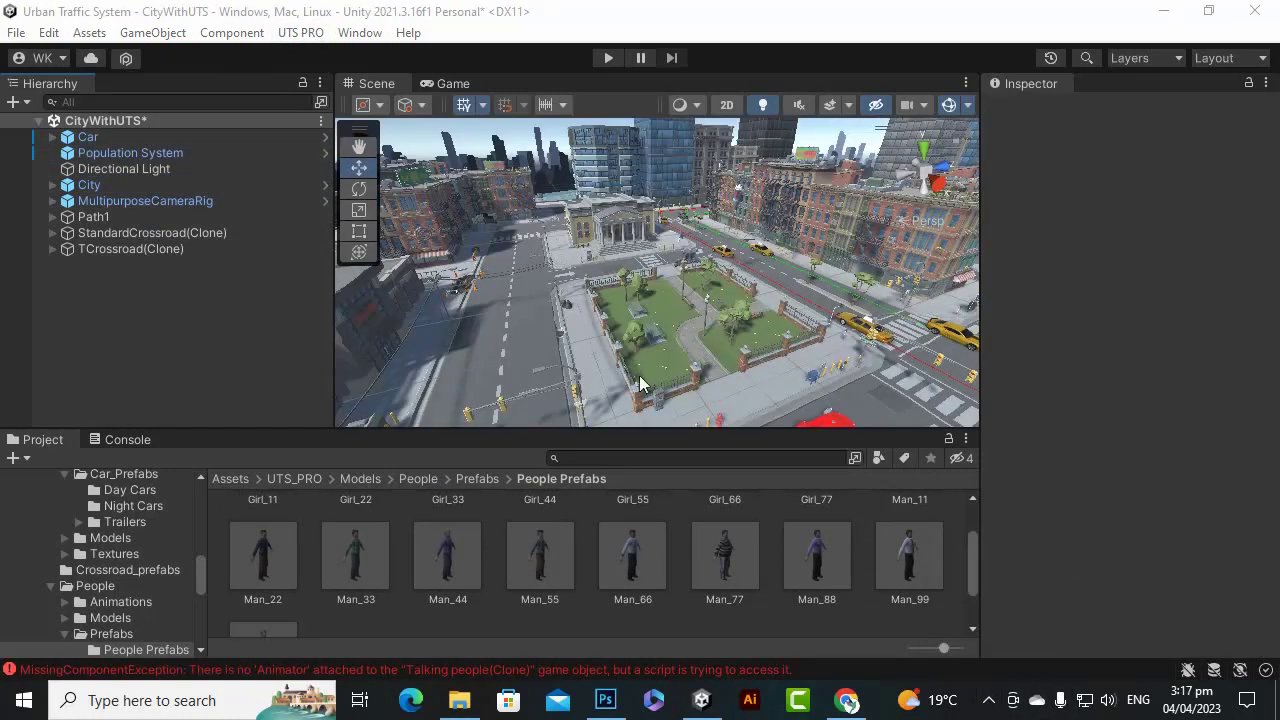
Place a Talking people group on the park-corner plaza, undoing an accidental nudge.
{"action": "left_click", "coordinate": [300, 32]}
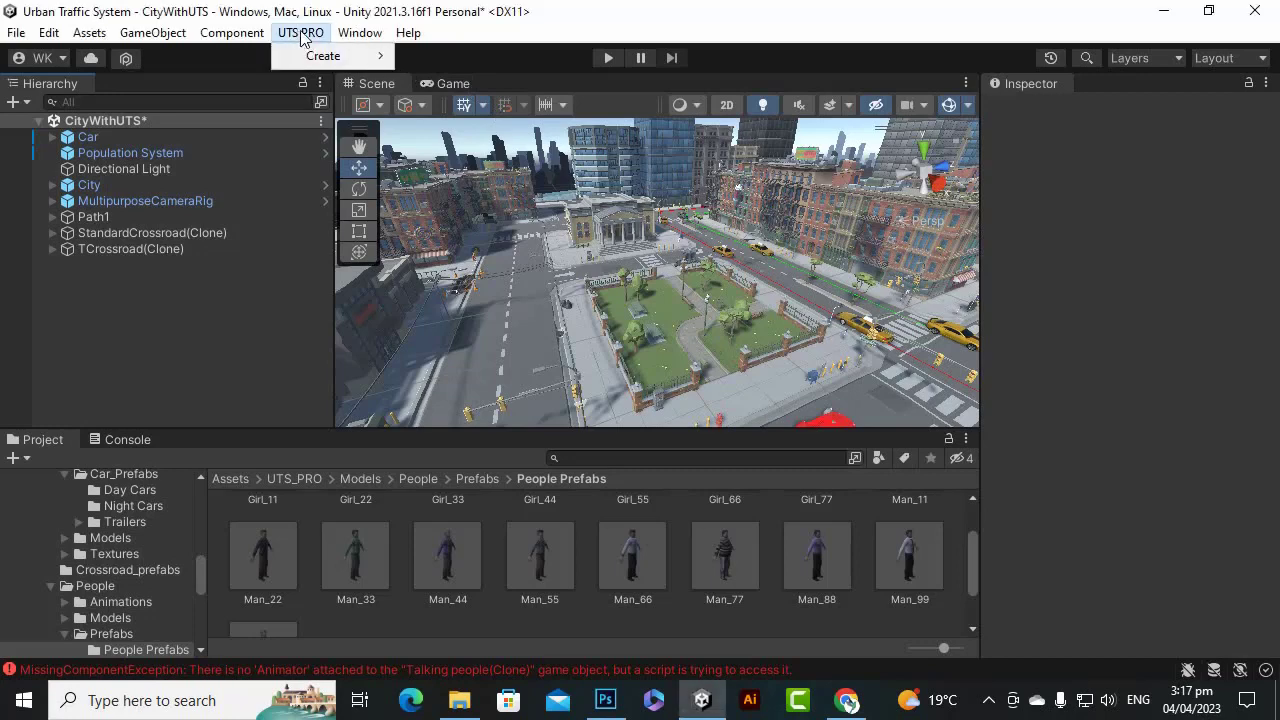
{"action": "mouse_move", "coordinate": [318, 56]}
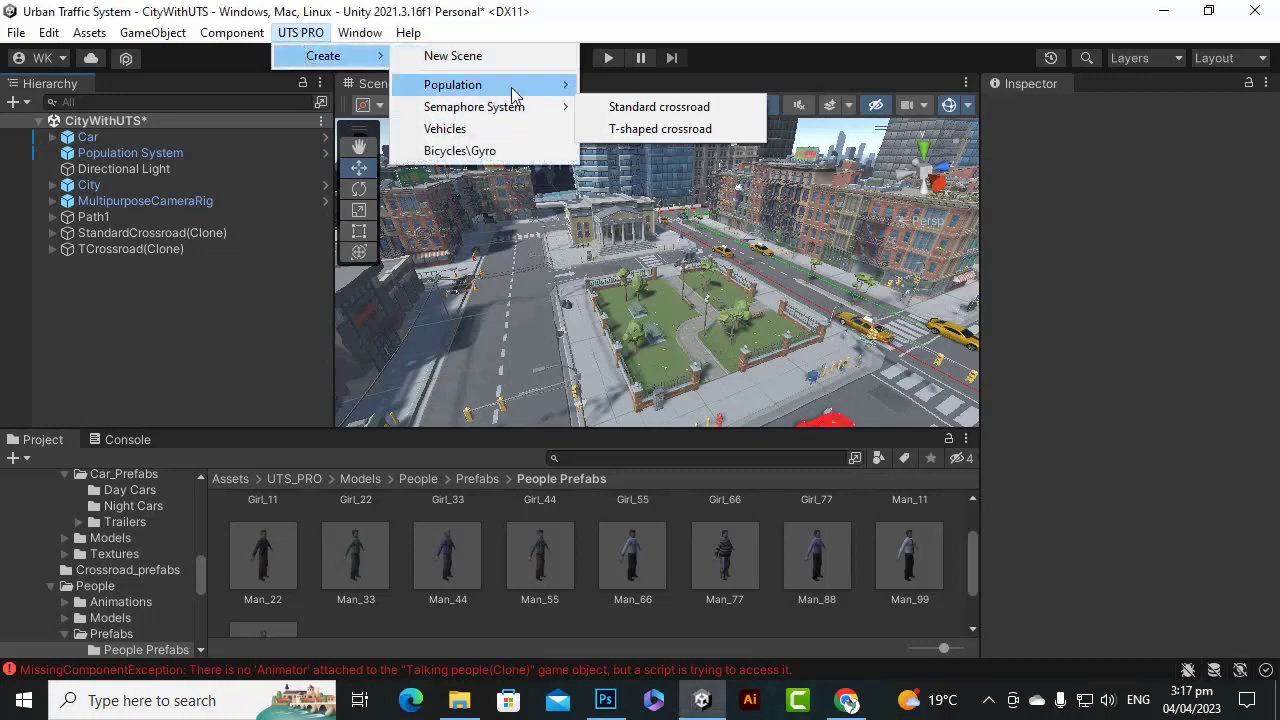
{"action": "mouse_move", "coordinate": [517, 85]}
{"action": "left_click", "coordinate": [653, 129]}
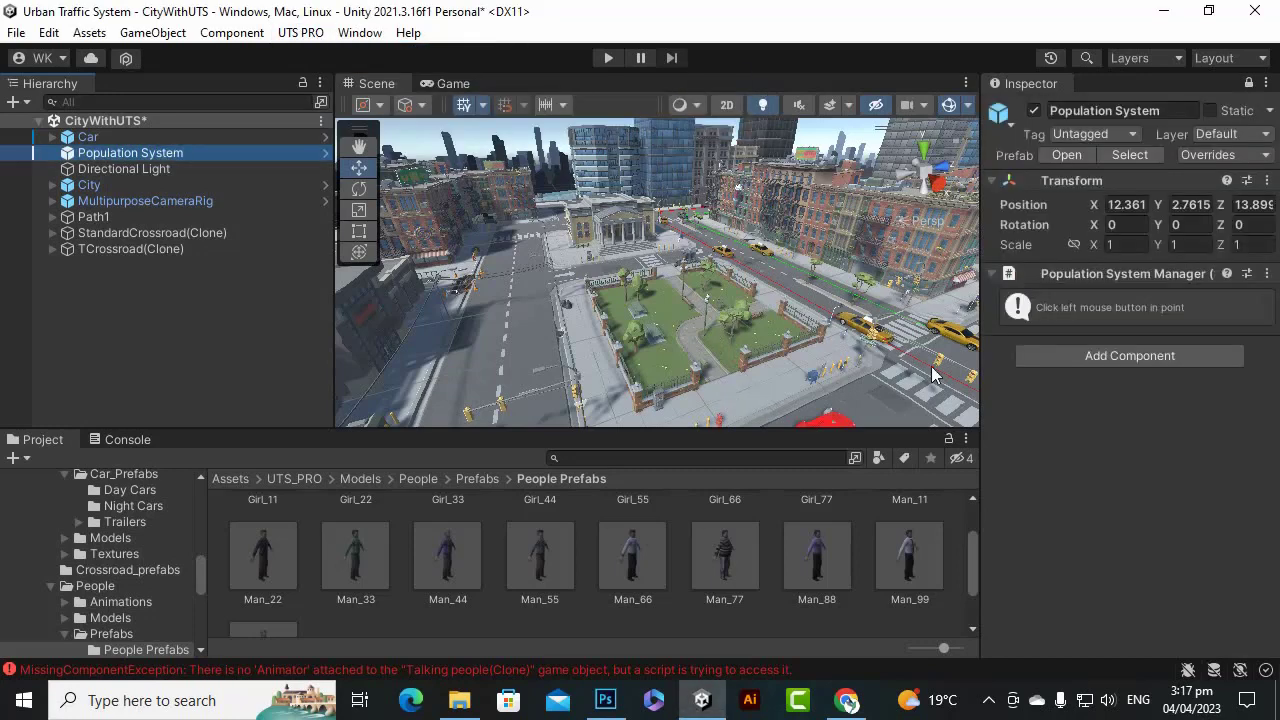
{"action": "left_click", "coordinate": [732, 390]}
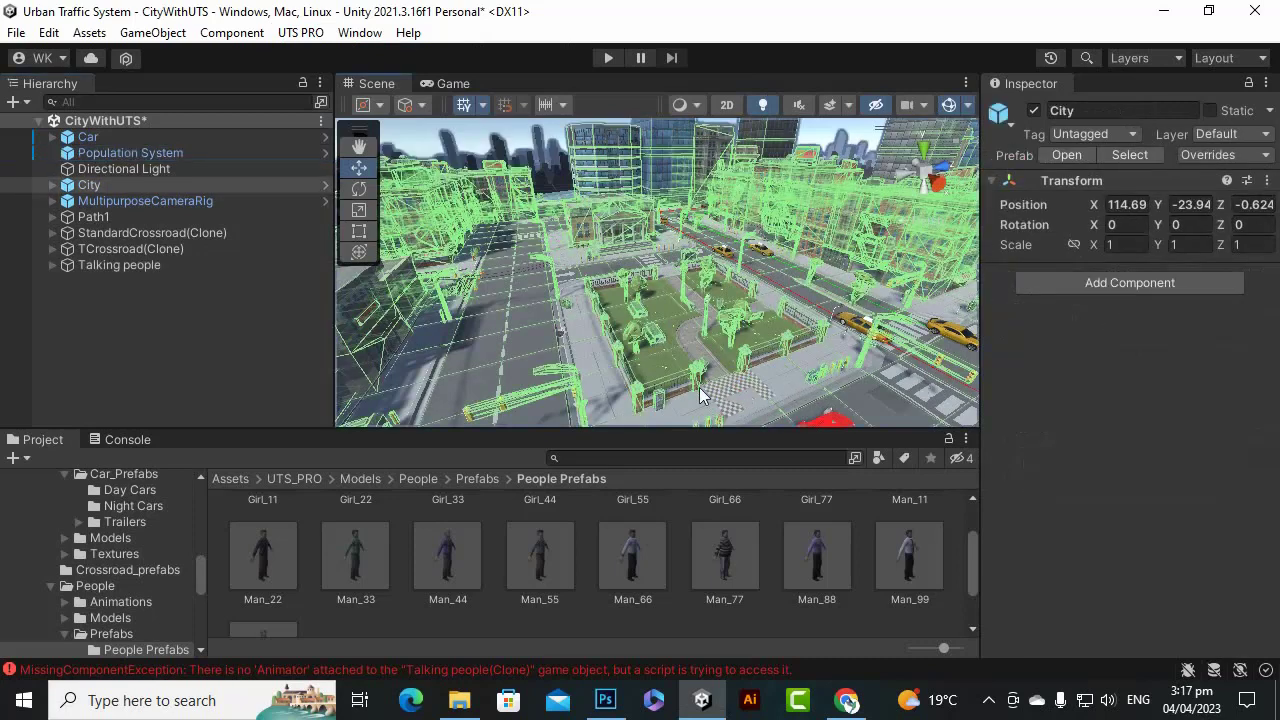
{"action": "left_click", "coordinate": [171, 266]}
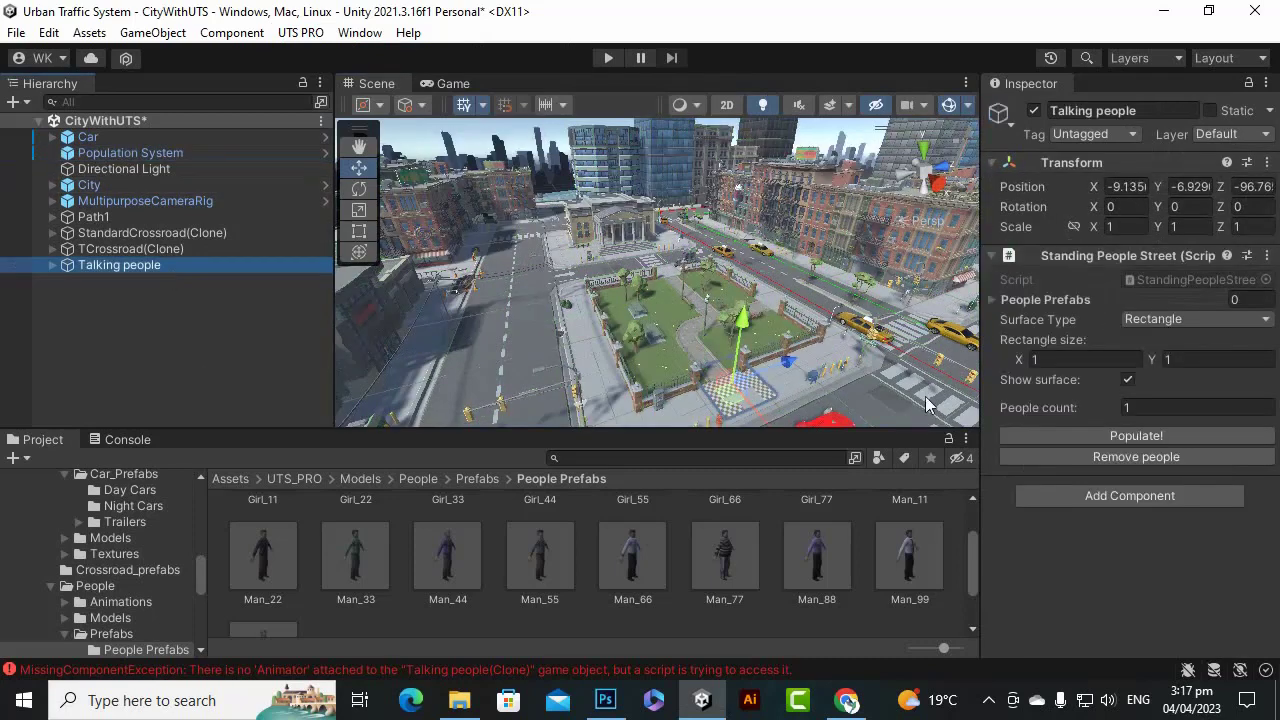
{"action": "scroll", "coordinate": [753, 420], "scroll_direction": "down", "scroll_amount": 2}
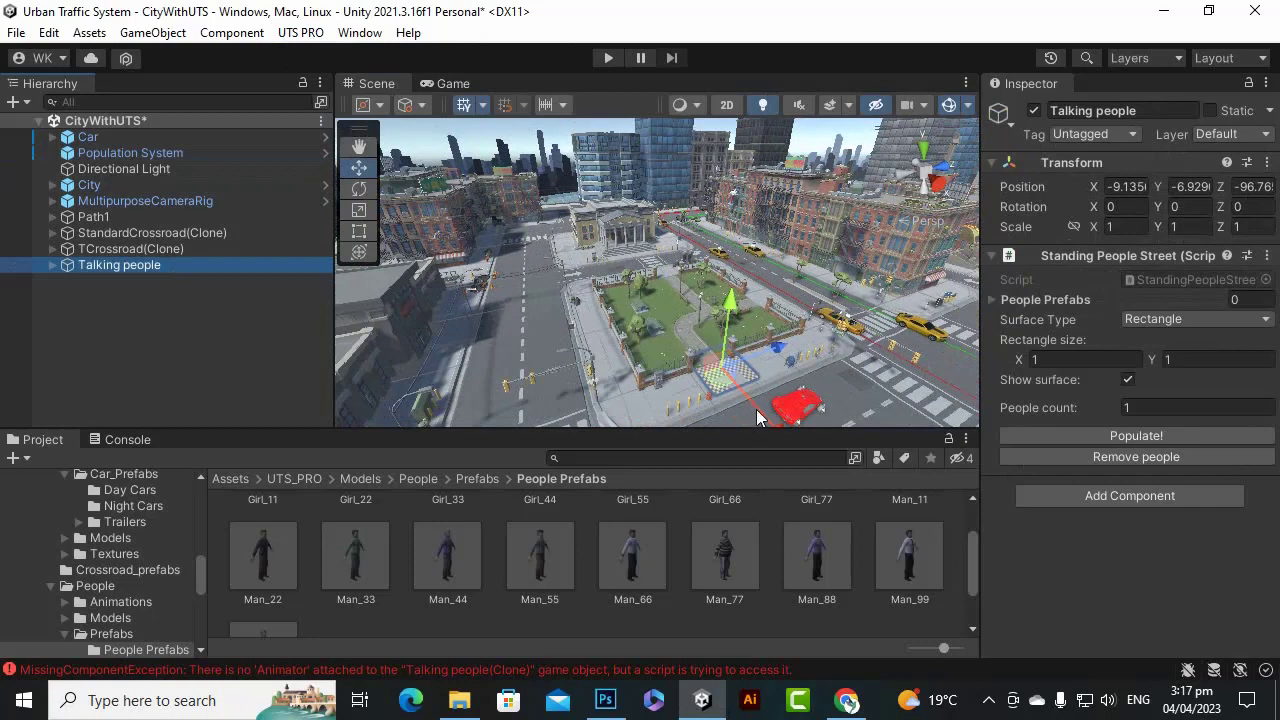
{"action": "left_click_drag", "start_coordinate": [756, 409], "coordinate": [762, 413]}
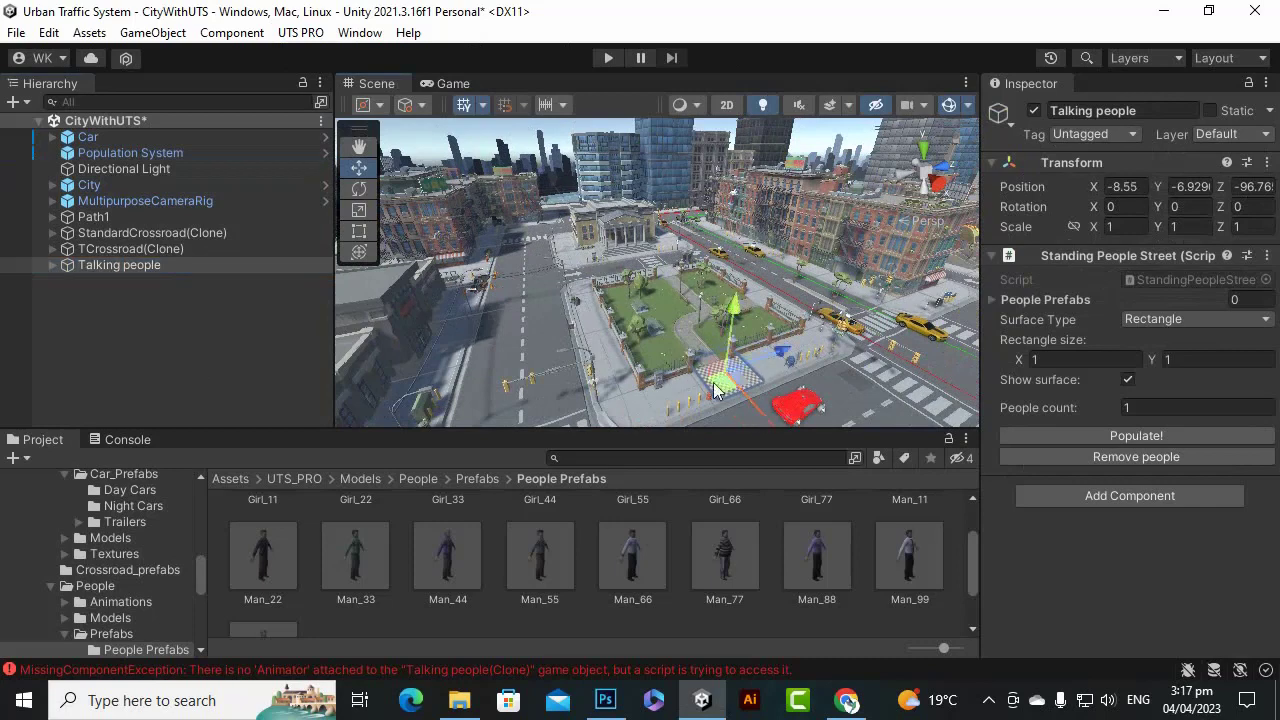
{"action": "key", "text": "ctrl+z"}
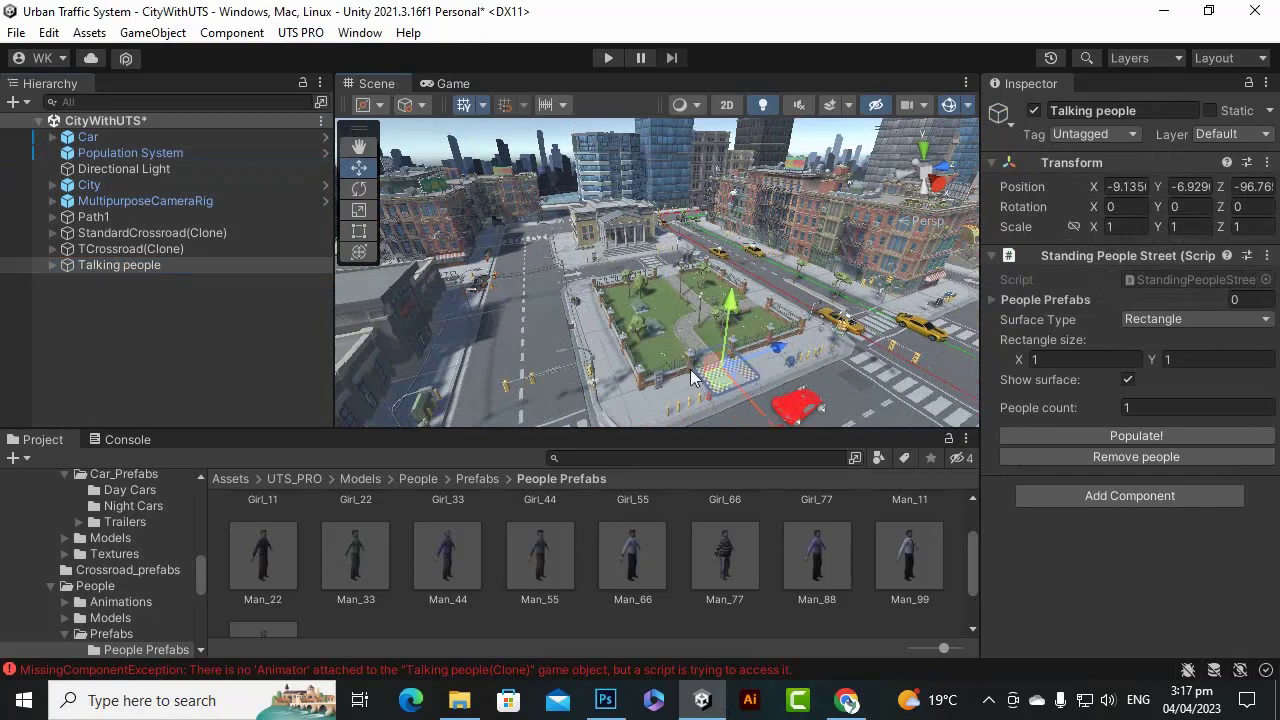
Keep the Talking people Surface Type as Rectangle and set People count to 5.
{"action": "left_click", "coordinate": [1157, 314]}
{"action": "left_click", "coordinate": [1132, 366]}
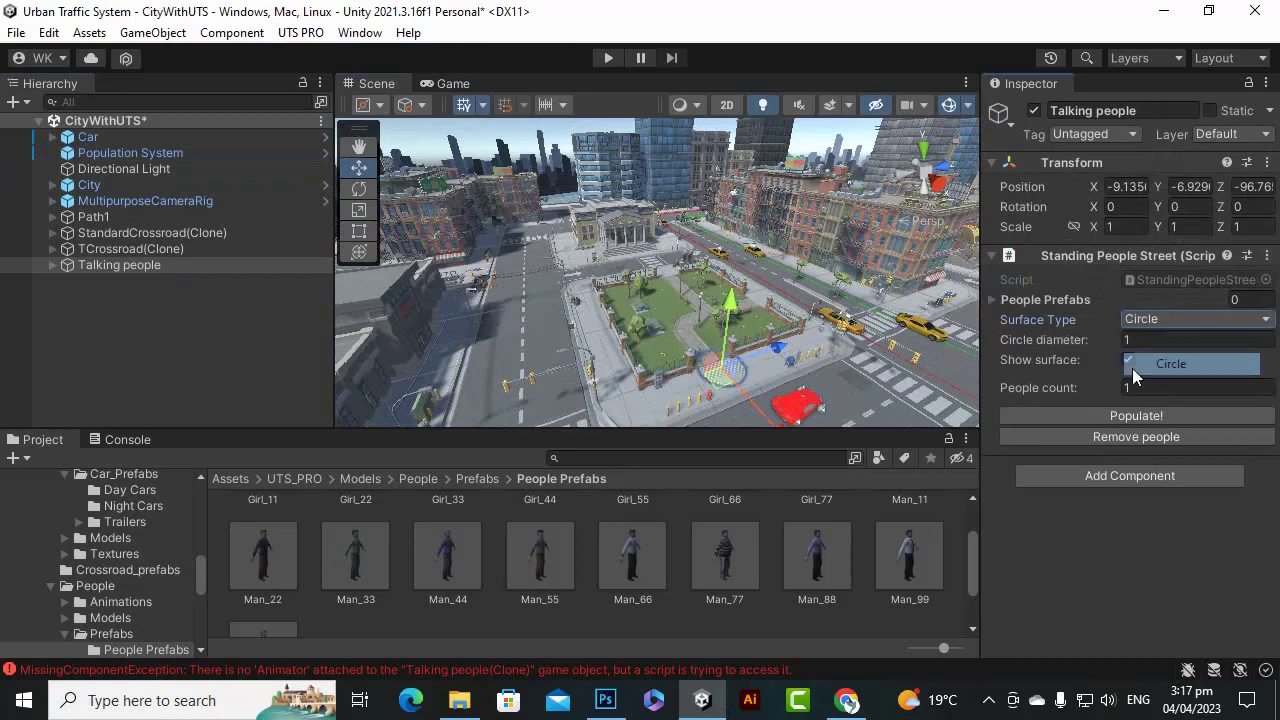
{"action": "left_click", "coordinate": [1151, 318]}
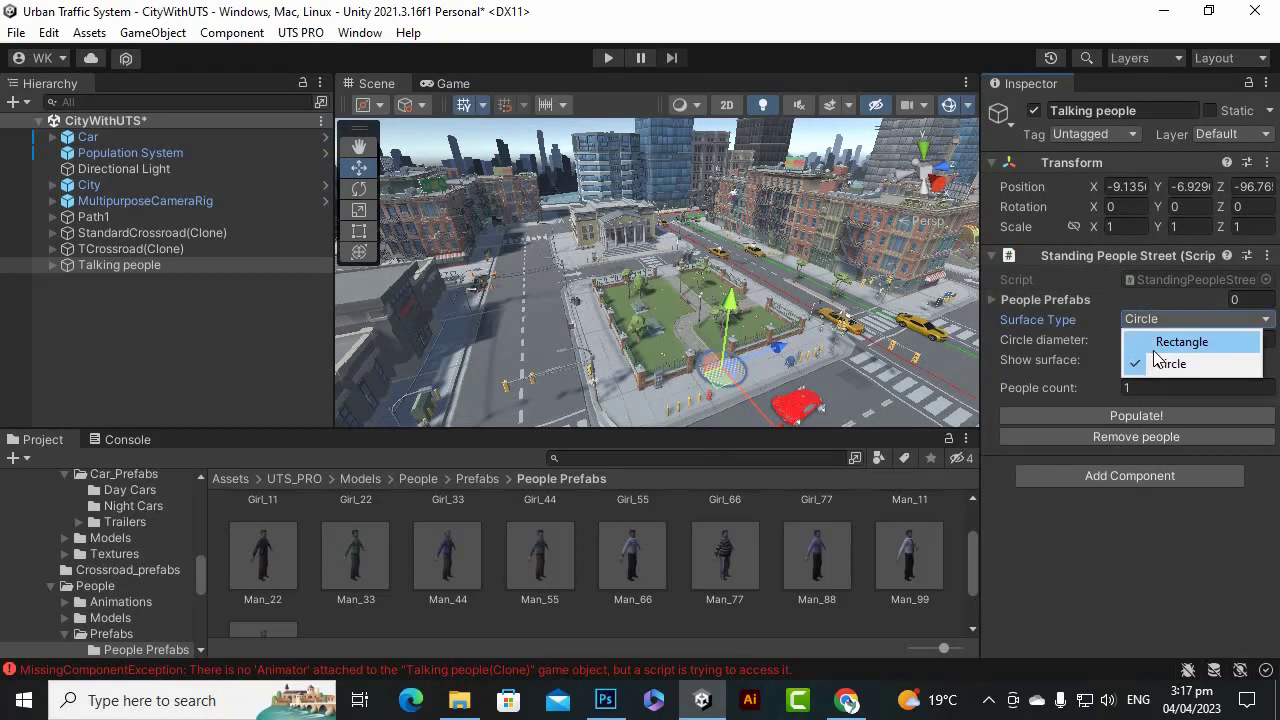
{"action": "left_click", "coordinate": [1160, 340]}
{"action": "scroll", "coordinate": [799, 421], "scroll_direction": "up", "scroll_amount": 2}
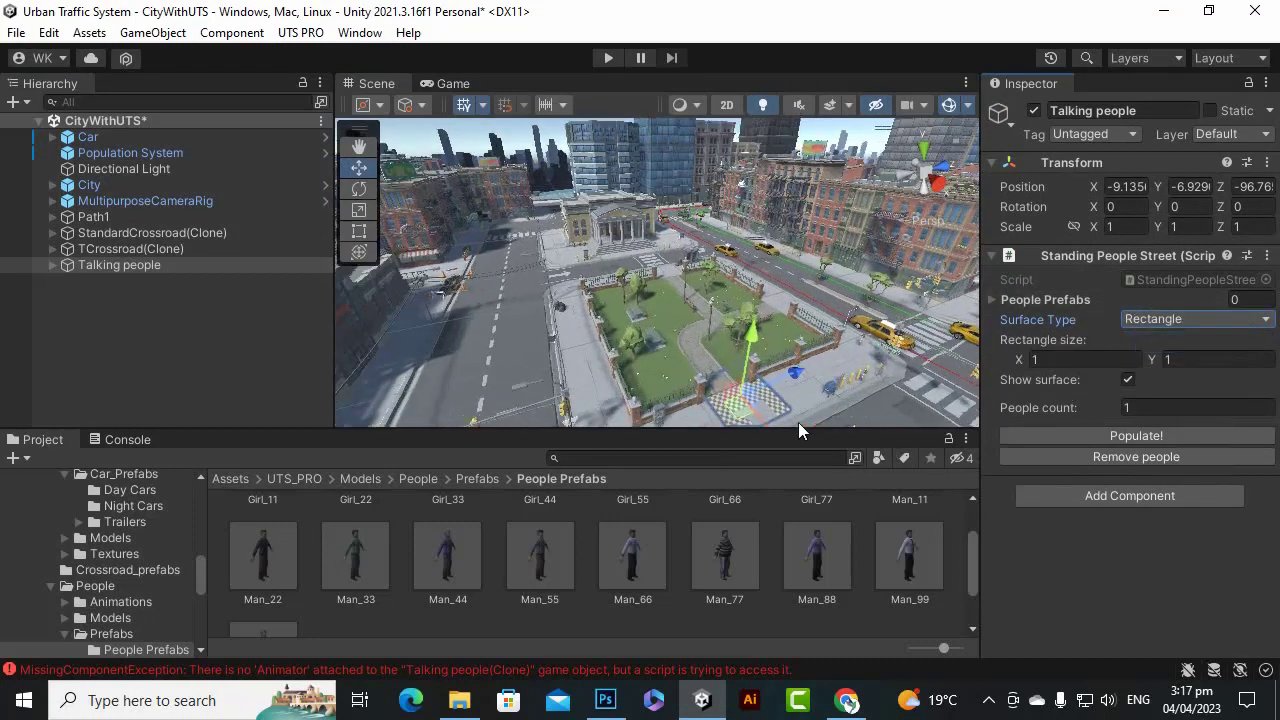
{"action": "left_click", "coordinate": [359, 147]}
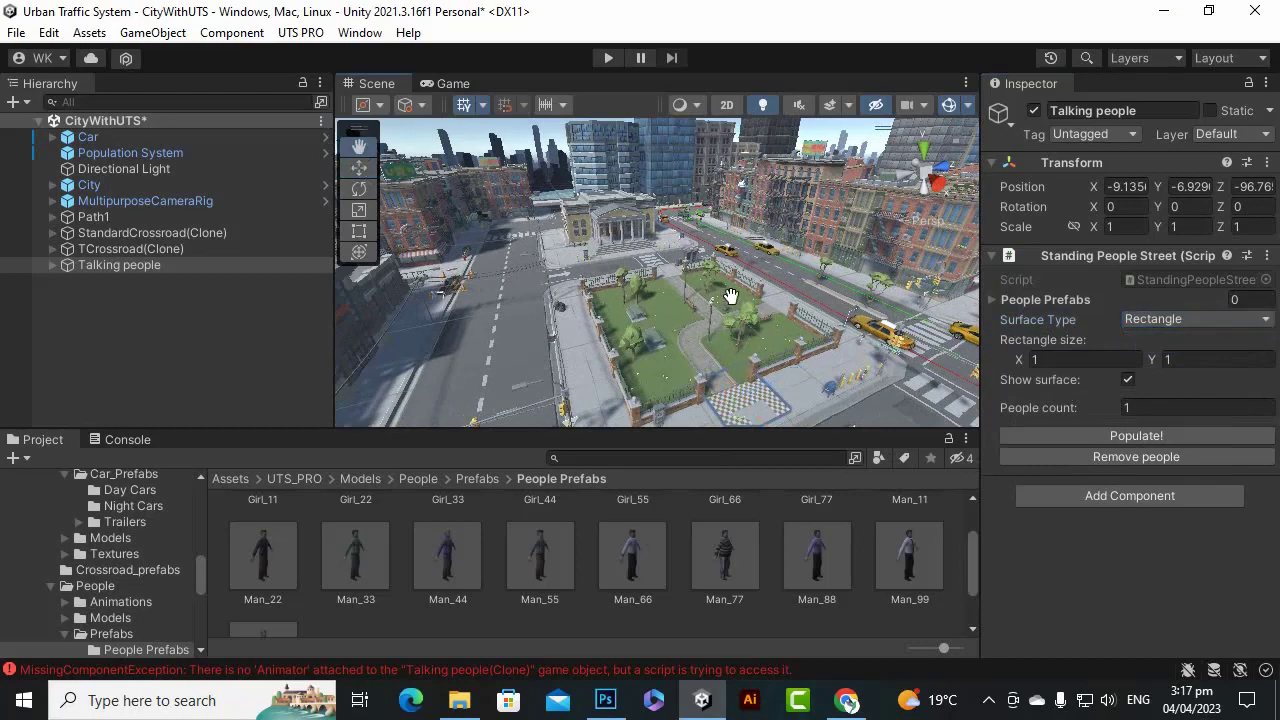
{"action": "scroll", "coordinate": [702, 255], "scroll_direction": "up", "scroll_amount": 5}
{"action": "scroll", "coordinate": [702, 255], "scroll_direction": "down", "scroll_amount": 5}
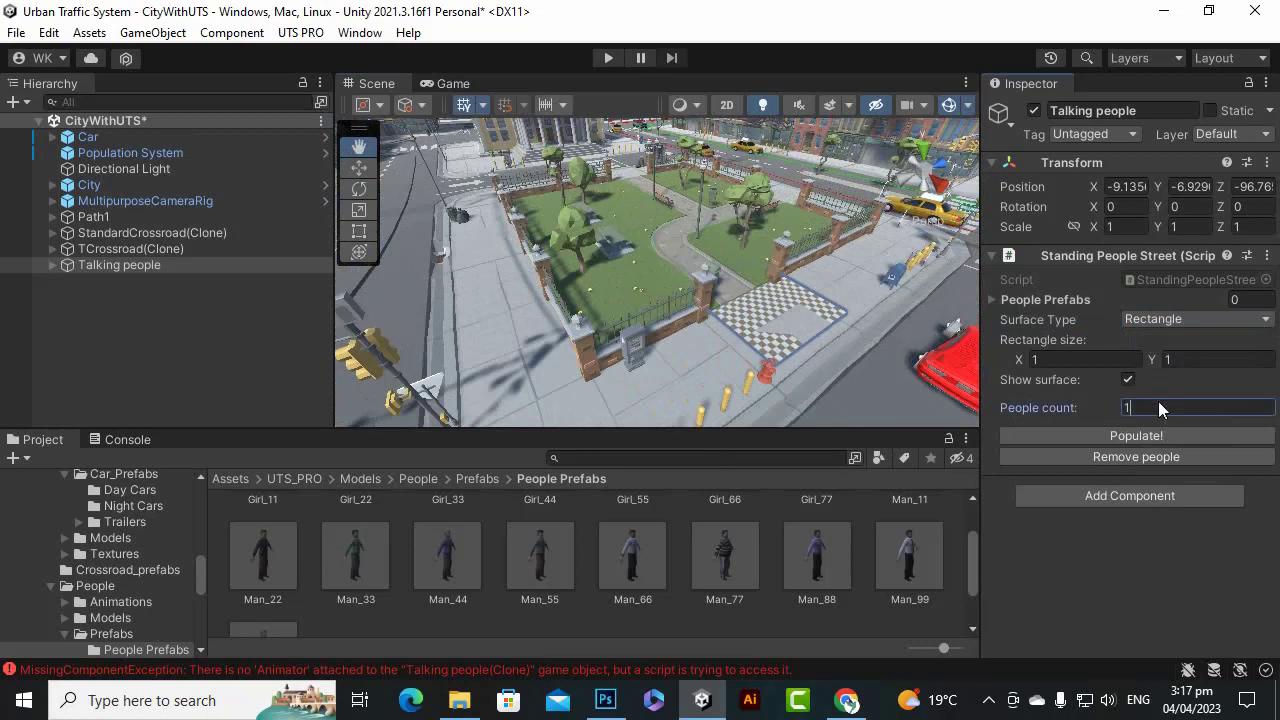
{"action": "type", "text": "5"}
Add Man_44, Man_77 and Man_88 to the Talking people group's People Prefabs.
{"action": "left_click", "coordinate": [805, 576]}
{"action": "left_click", "coordinate": [434, 569], "text": "ctrl"}
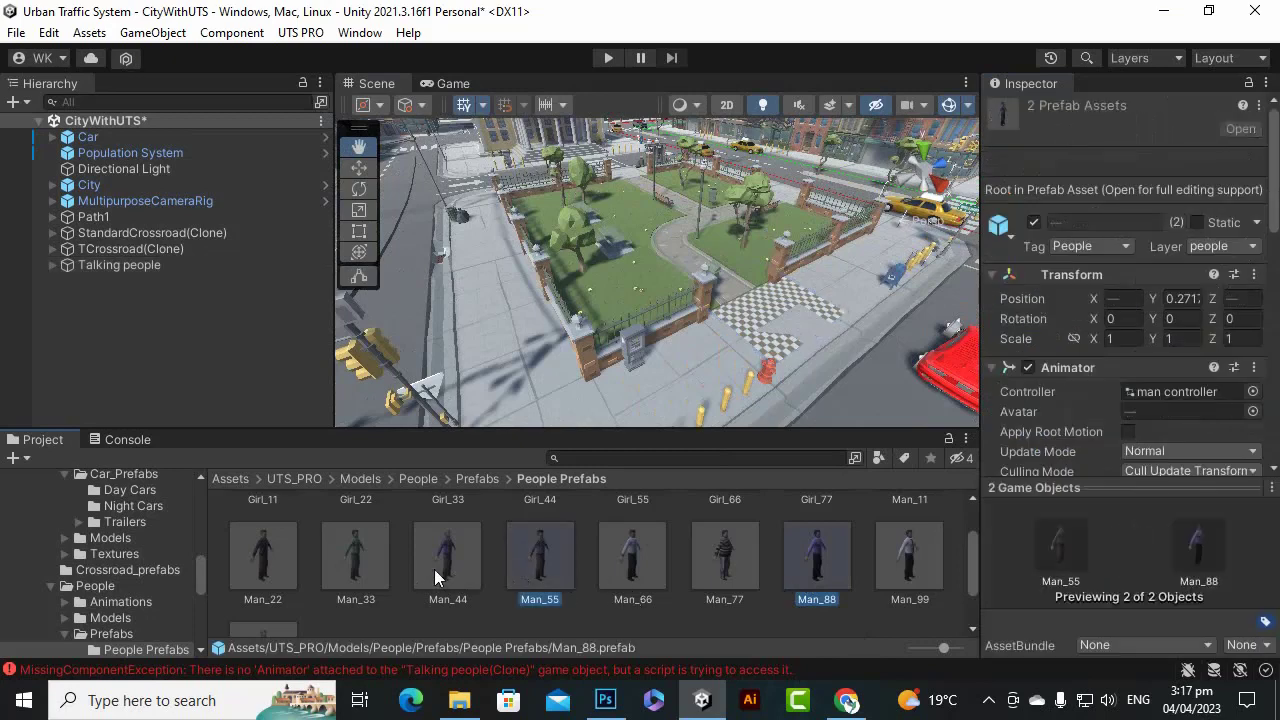
{"action": "left_click", "coordinate": [572, 567], "text": "ctrl"}
{"action": "left_click_drag", "start_coordinate": [574, 567], "coordinate": [582, 597]}
{"action": "left_click", "coordinate": [158, 264]}
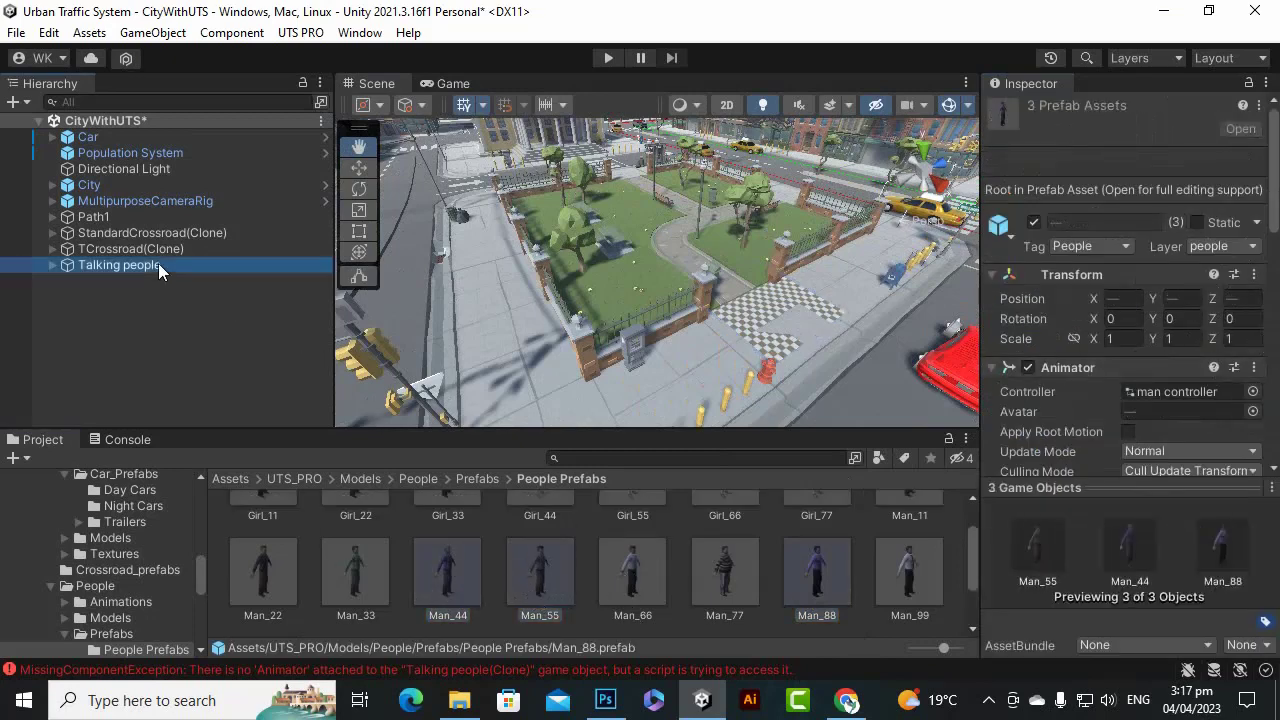
{"action": "left_click_drag", "start_coordinate": [446, 576], "coordinate": [1134, 308]}
{"action": "left_click_drag", "start_coordinate": [716, 591], "coordinate": [1146, 303]}
{"action": "left_click_drag", "start_coordinate": [826, 592], "coordinate": [1134, 306]}
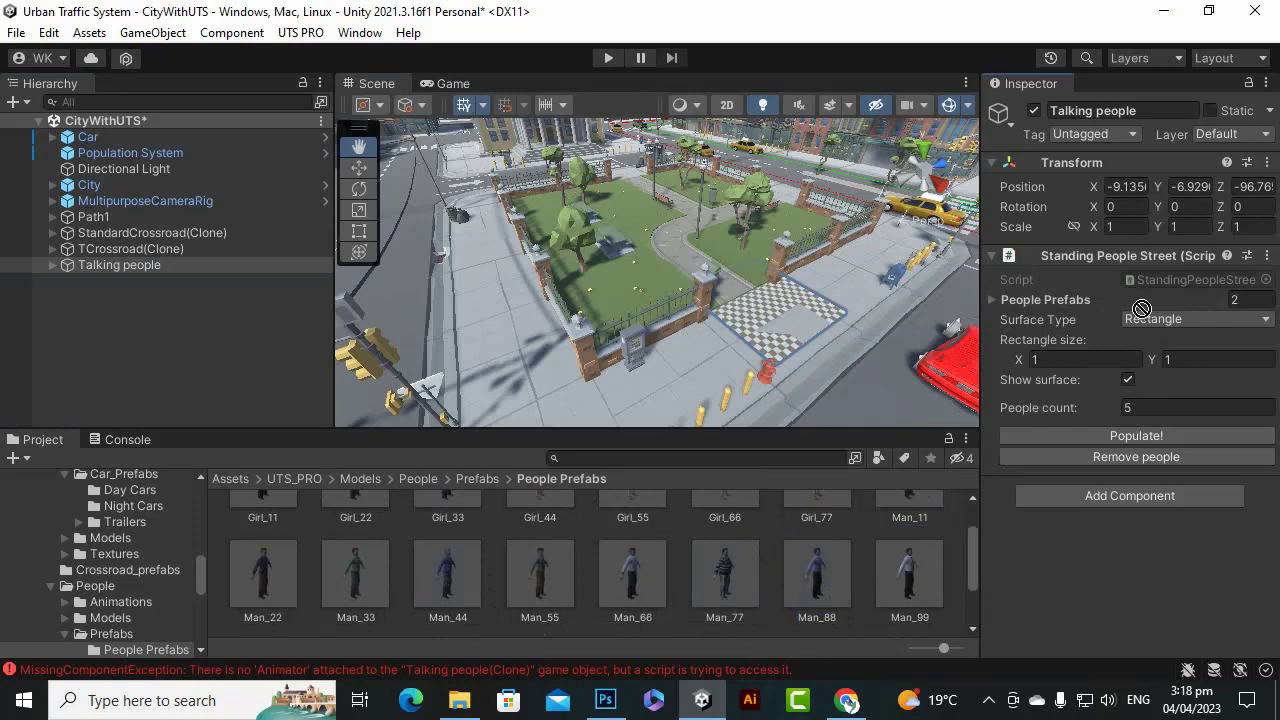
Populate the plaza with five standing people and start Play mode.
{"action": "left_click", "coordinate": [992, 301]}
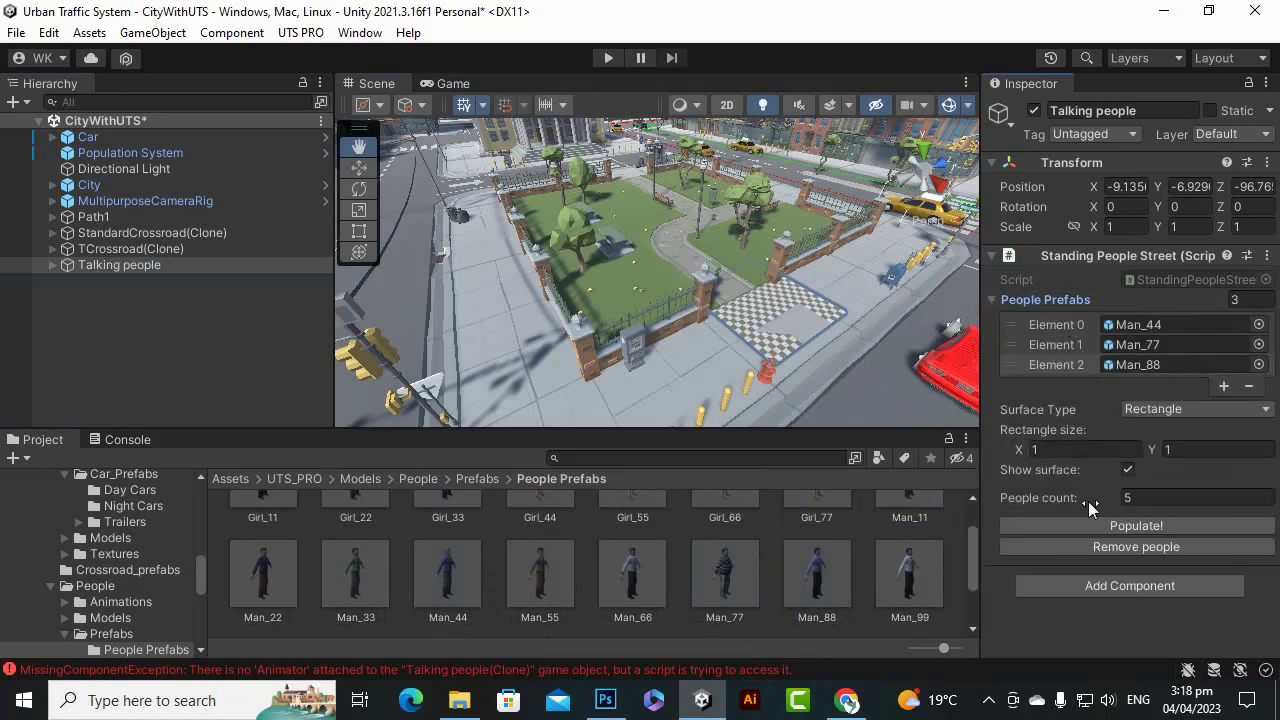
{"action": "left_click", "coordinate": [1148, 526]}
{"action": "left_click", "coordinate": [610, 58]}
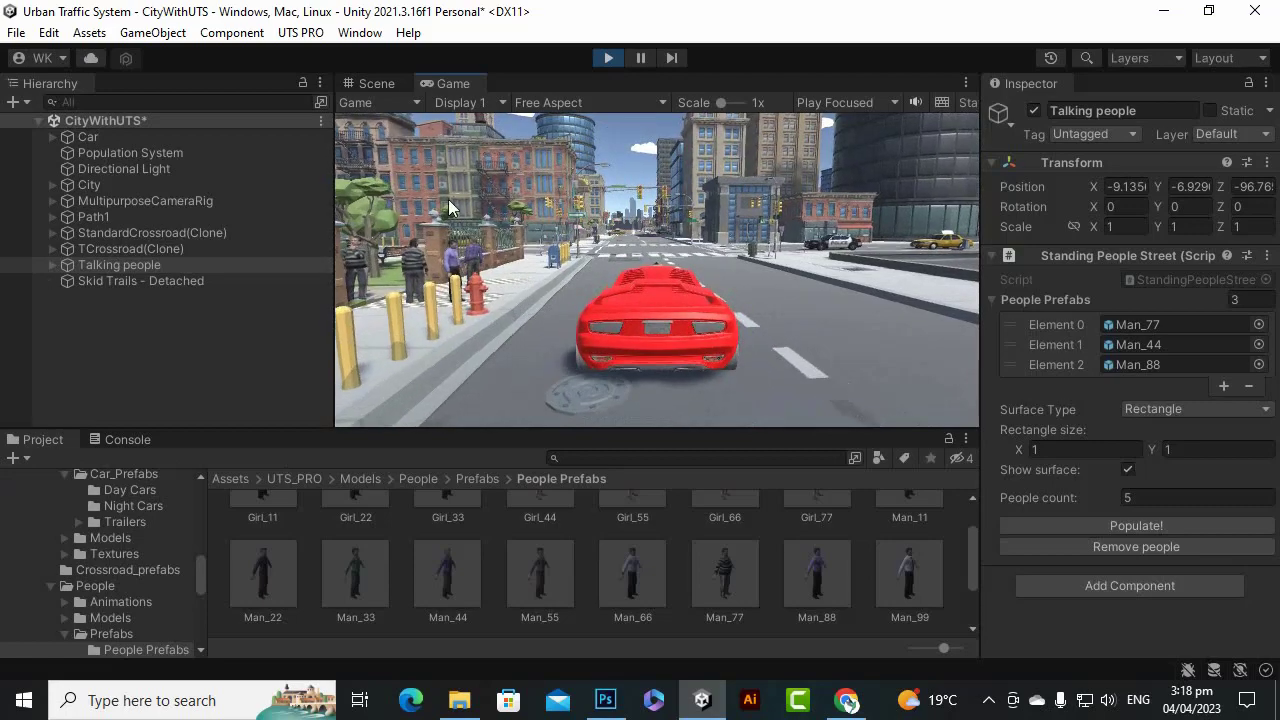
Inspect the standing people in the Scene view during play, then stop the game.
{"action": "left_click", "coordinate": [376, 83]}
{"action": "scroll", "coordinate": [790, 343], "scroll_direction": "up", "scroll_amount": 2}
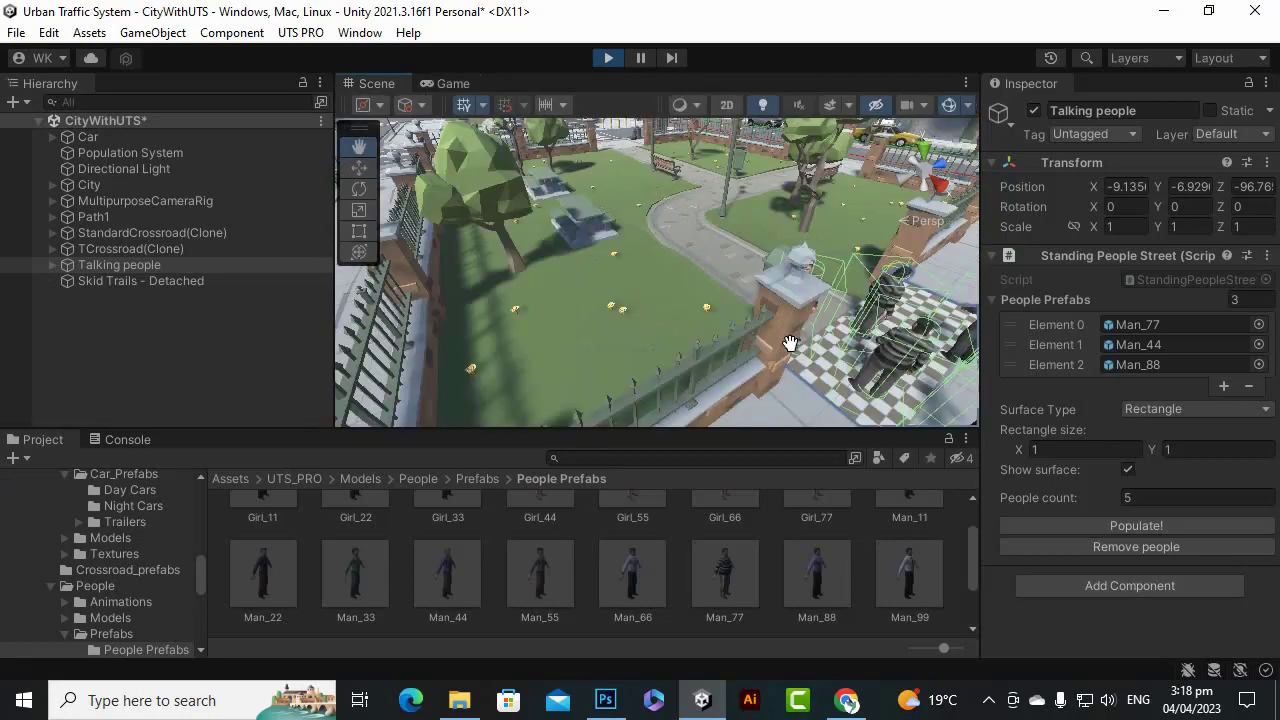
{"action": "scroll", "coordinate": [671, 306], "scroll_direction": "up", "scroll_amount": 6}
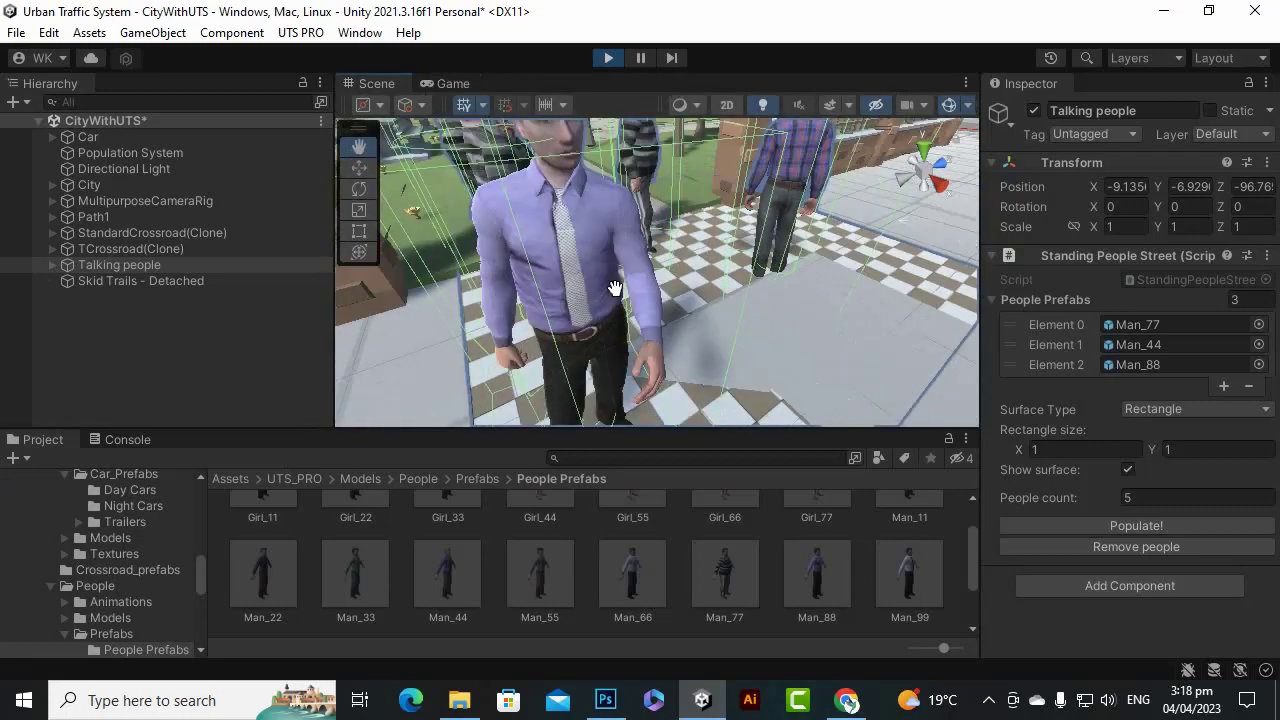
{"action": "scroll", "coordinate": [615, 288], "scroll_direction": "down", "scroll_amount": 2}
{"action": "scroll", "coordinate": [580, 284], "scroll_direction": "down", "scroll_amount": 2}
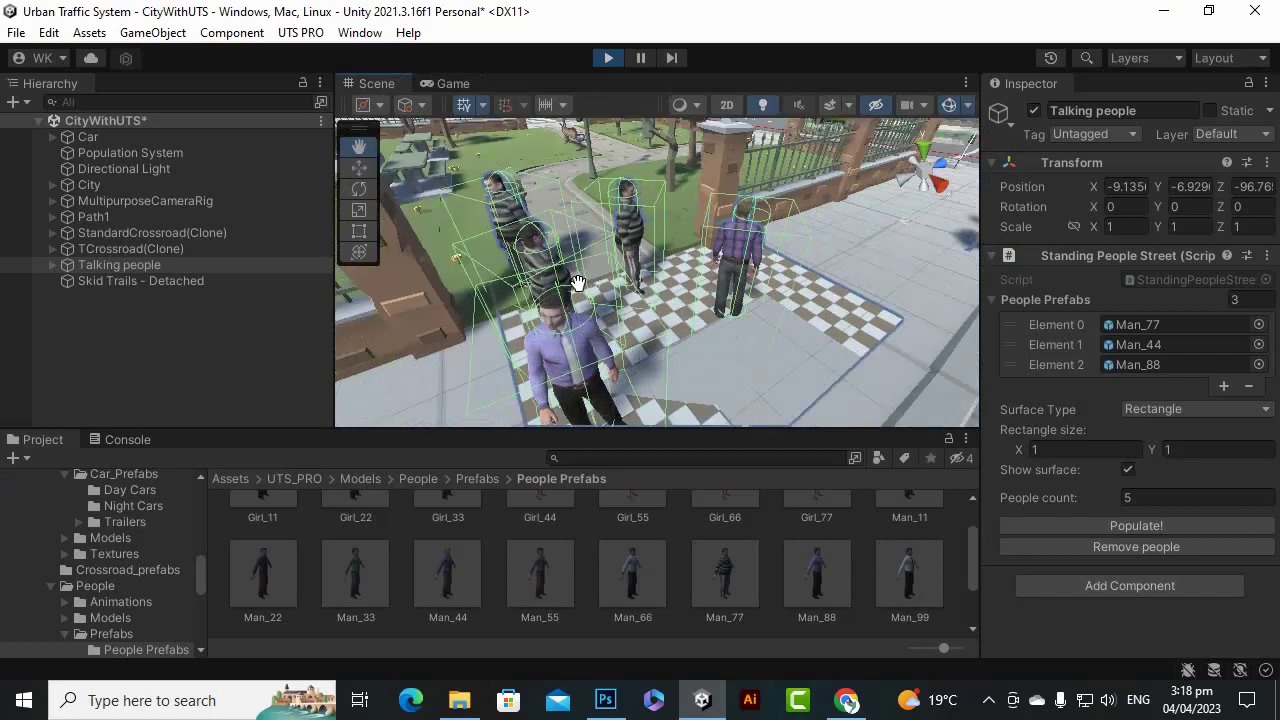
{"action": "scroll", "coordinate": [577, 283], "scroll_direction": "up", "scroll_amount": 2}
{"action": "scroll", "coordinate": [580, 265], "scroll_direction": "down", "scroll_amount": 3}
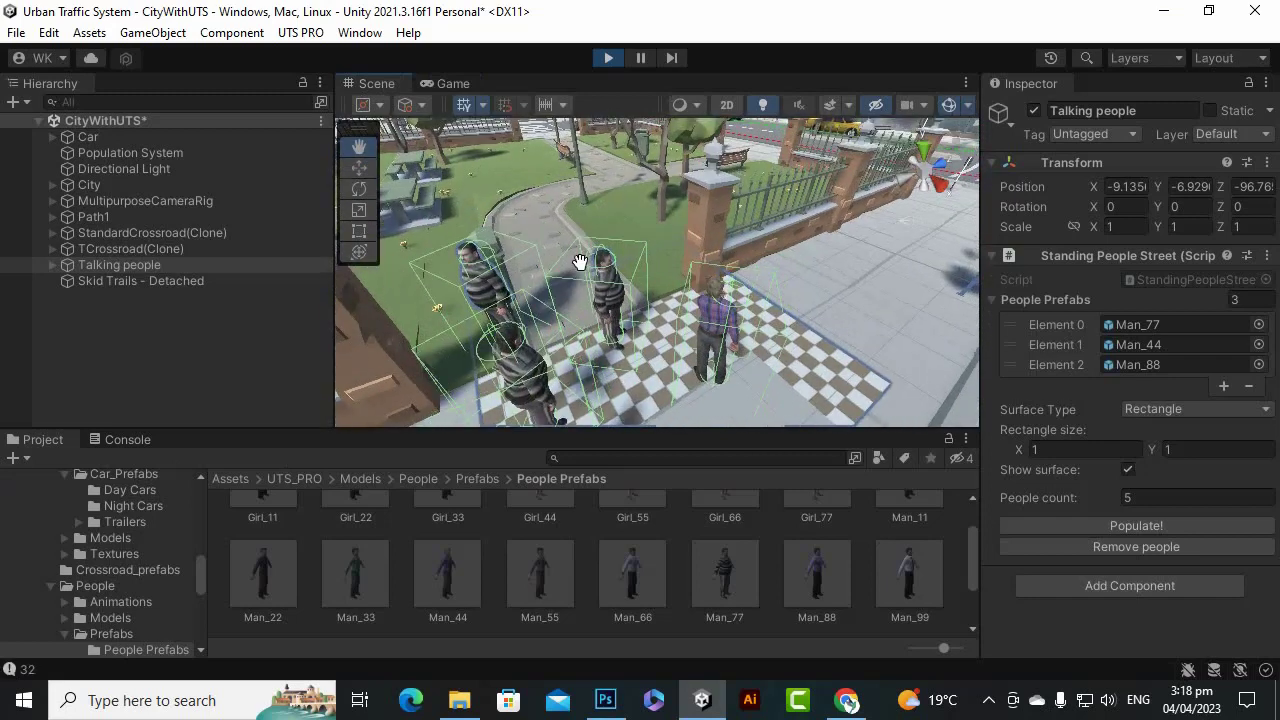
{"action": "scroll", "coordinate": [580, 262], "scroll_direction": "down", "scroll_amount": 1}
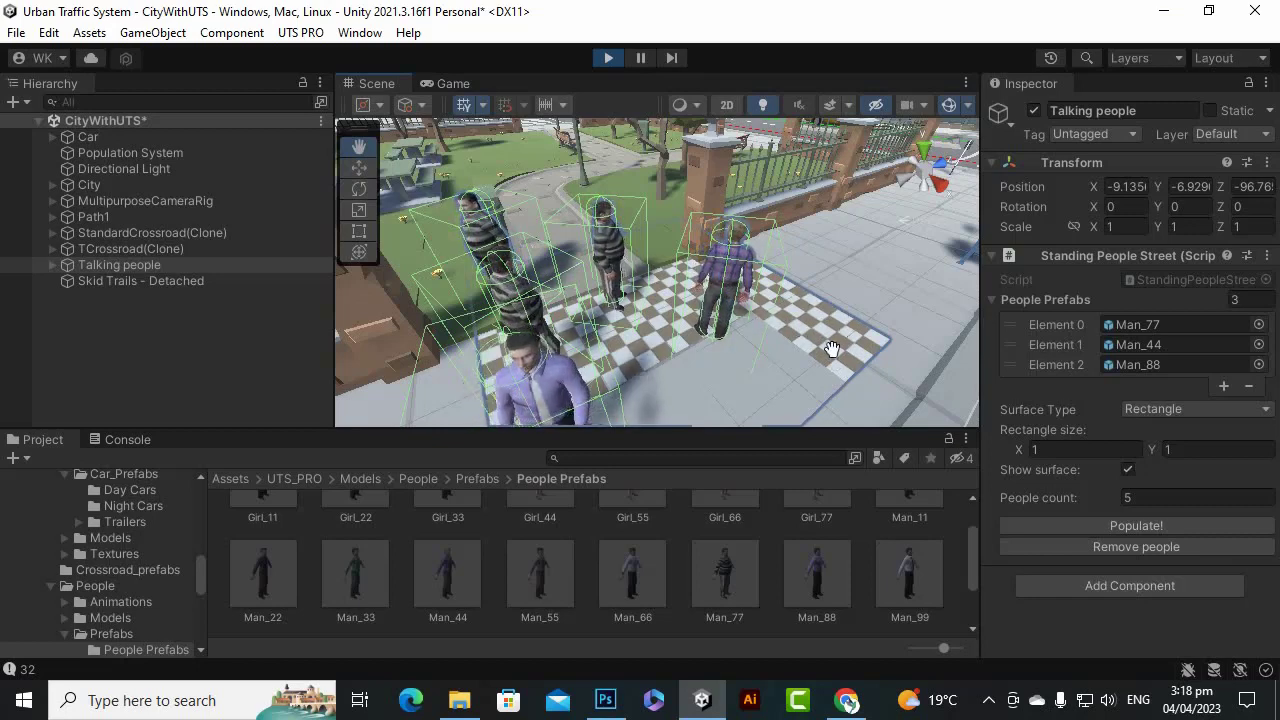
{"action": "left_click", "coordinate": [608, 57]}
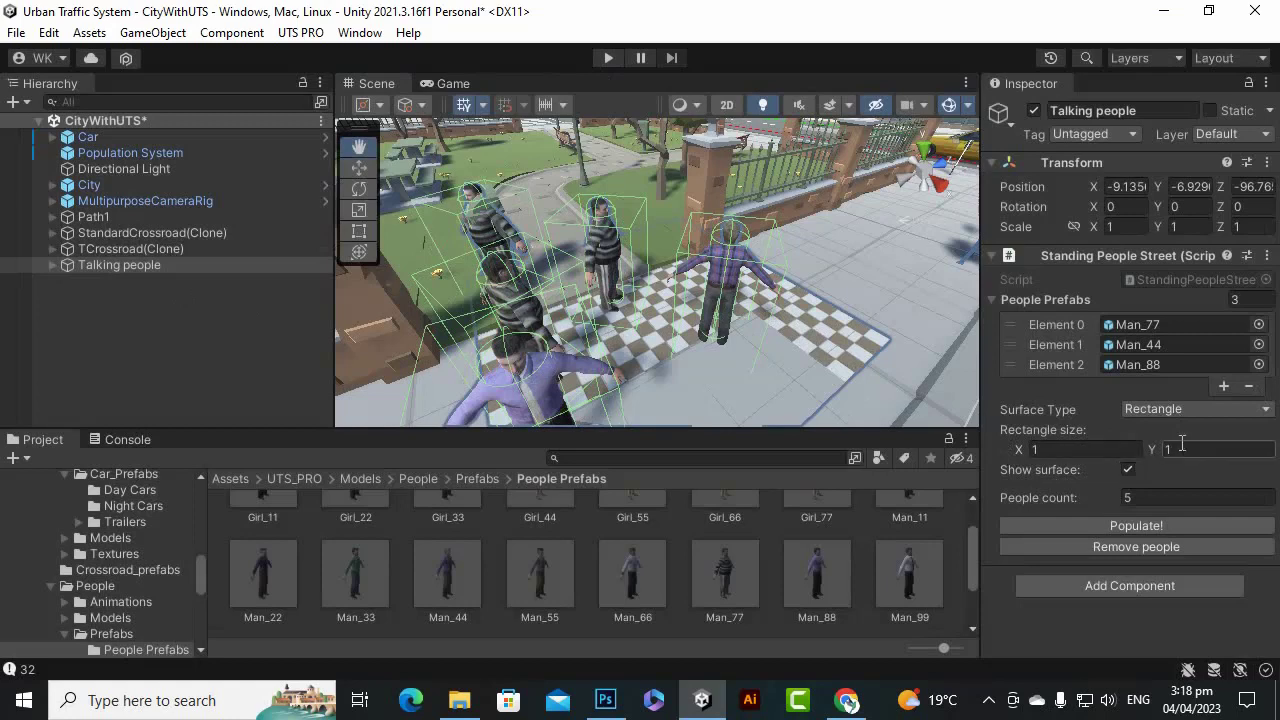
Turn off Show surface, then replay and drive the red car past the people.
{"action": "left_click", "coordinate": [1127, 470]}
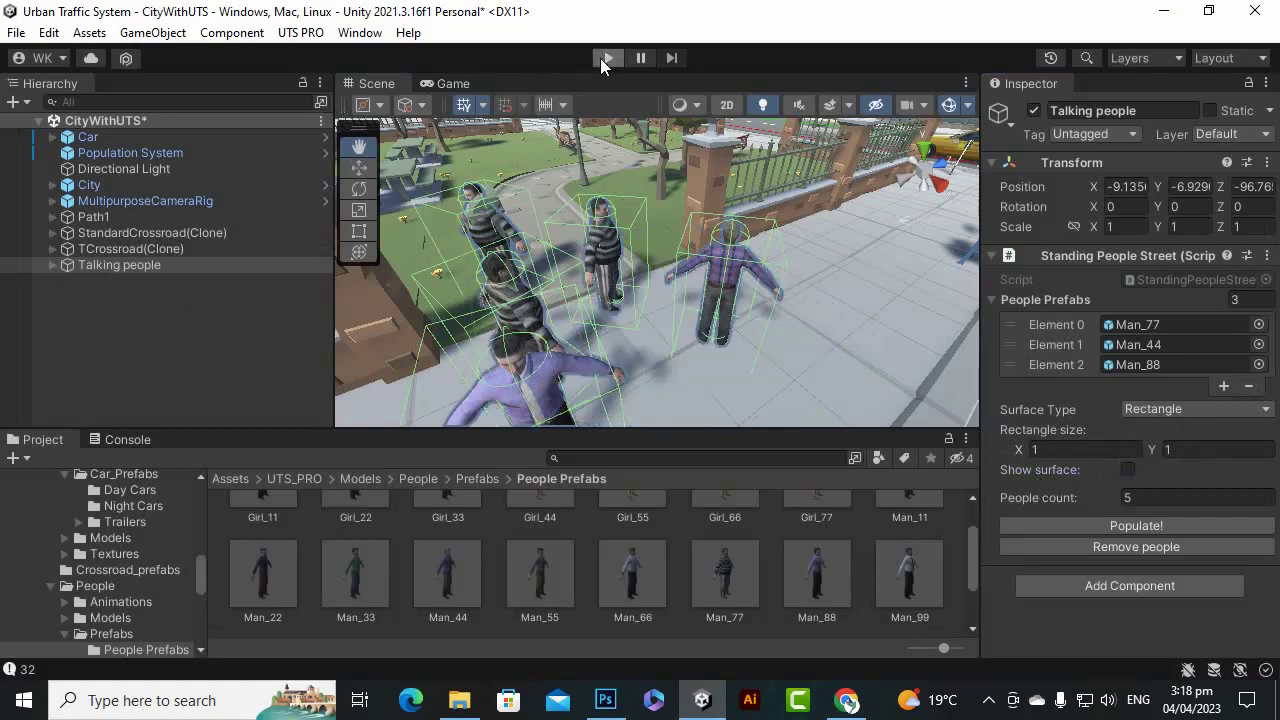
{"action": "left_click", "coordinate": [608, 58]}
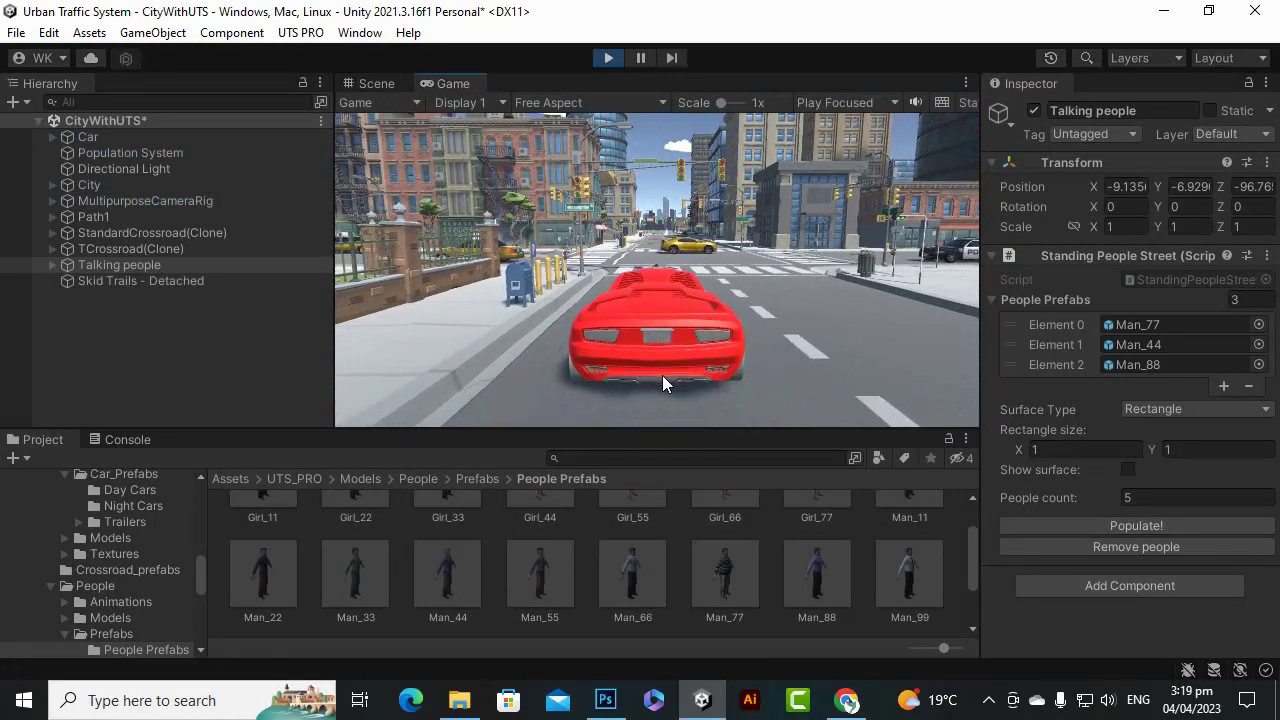
{"action": "key", "text": "Down"}
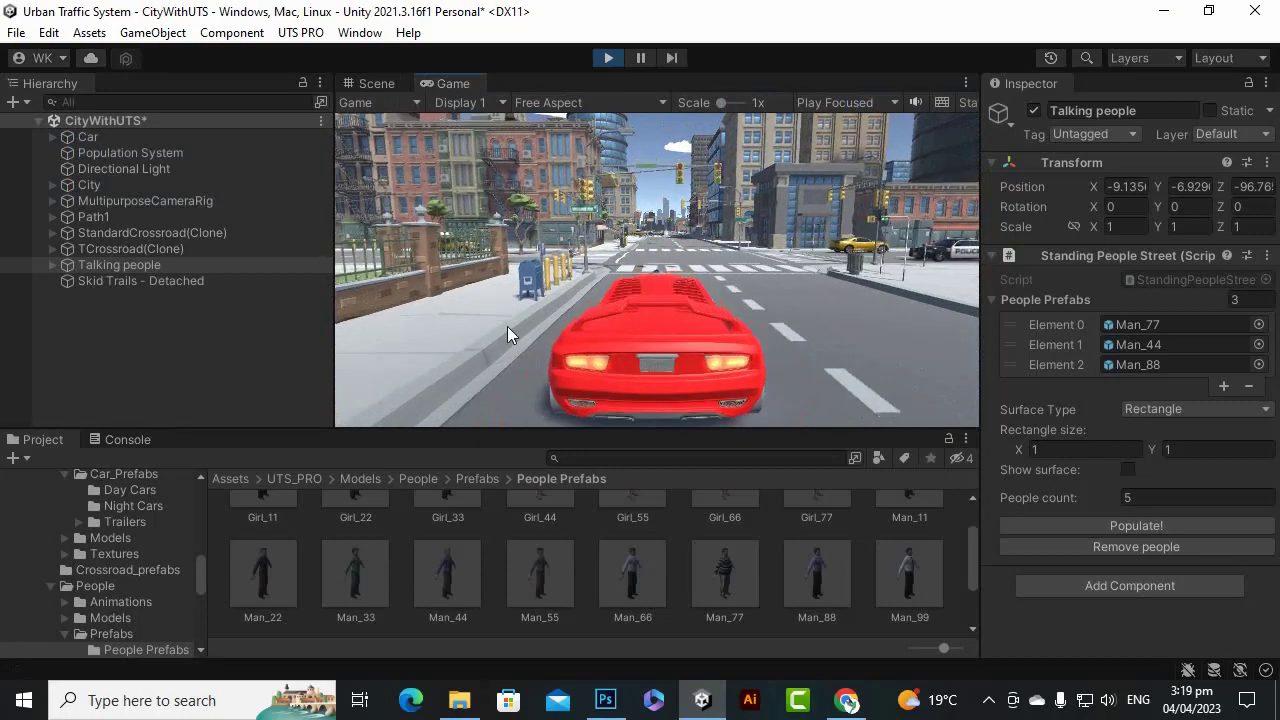
{"action": "key", "text": "Left"}
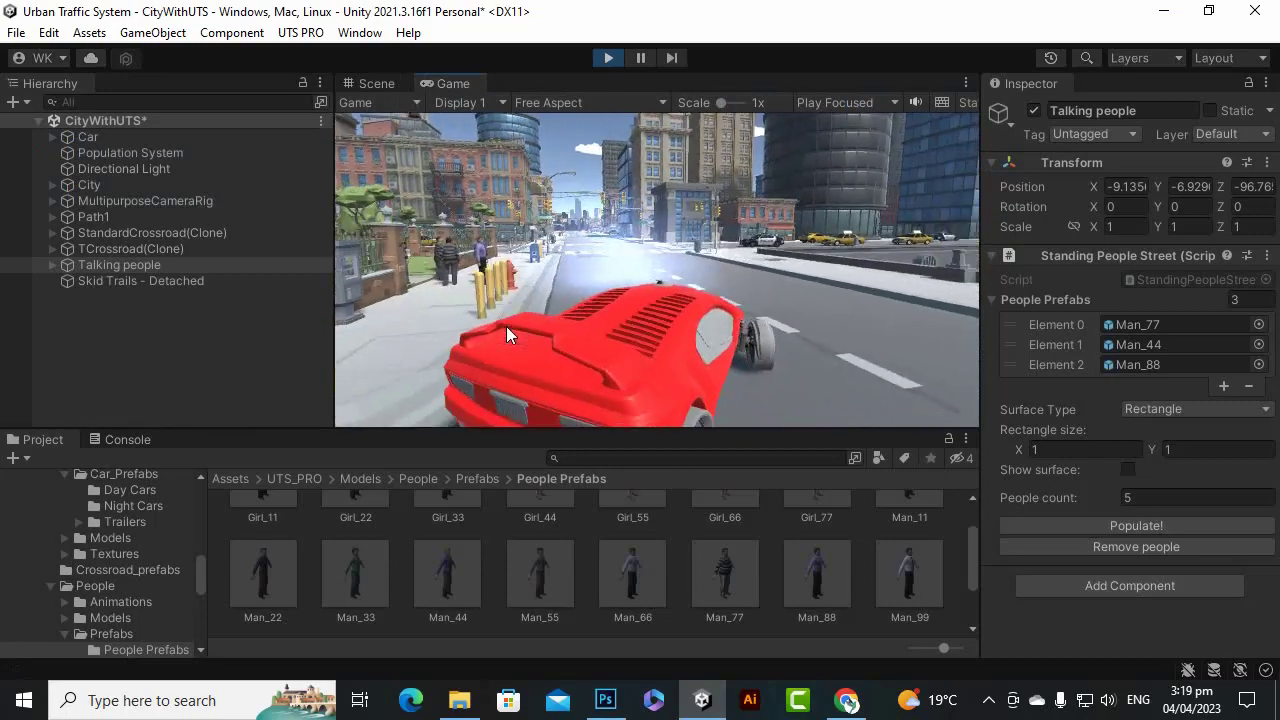
{"action": "left_click", "coordinate": [598, 63]}
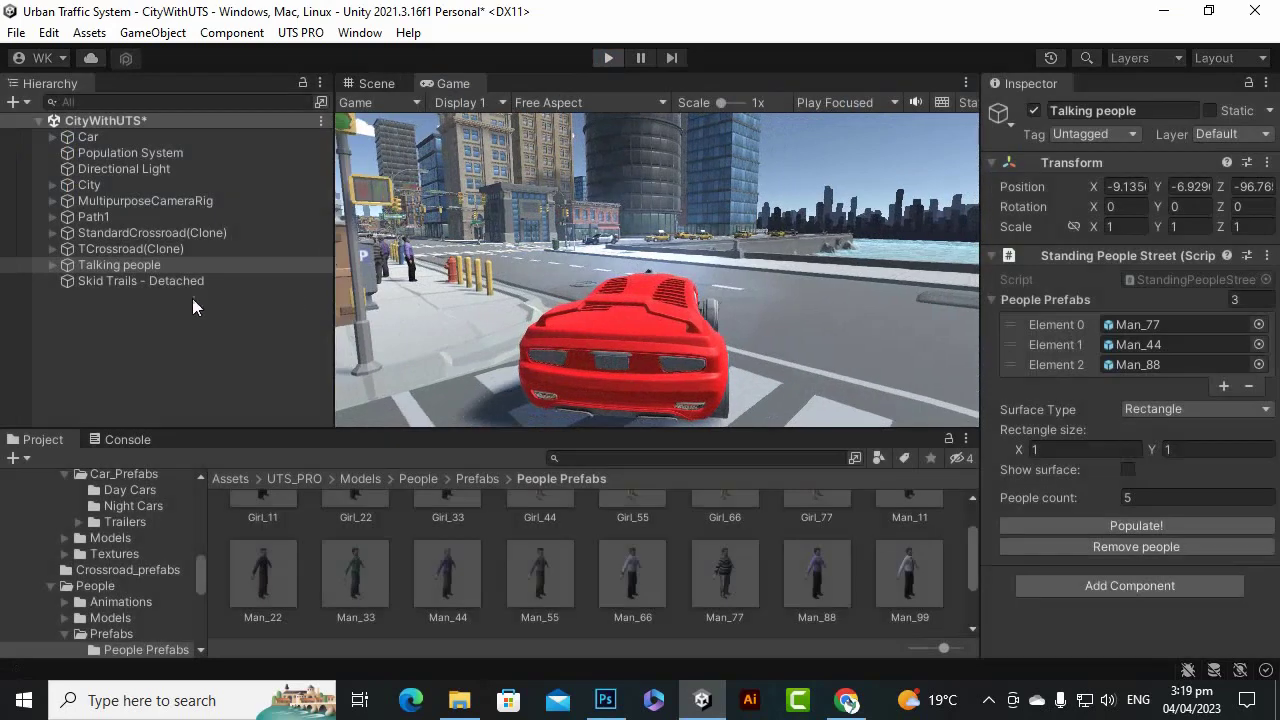
Duplicate the Talking people group twice, moving a copy along the sidewalk, then start Play.
{"action": "left_click", "coordinate": [175, 266]}
{"action": "scroll", "coordinate": [560, 313], "scroll_direction": "down", "scroll_amount": 5}
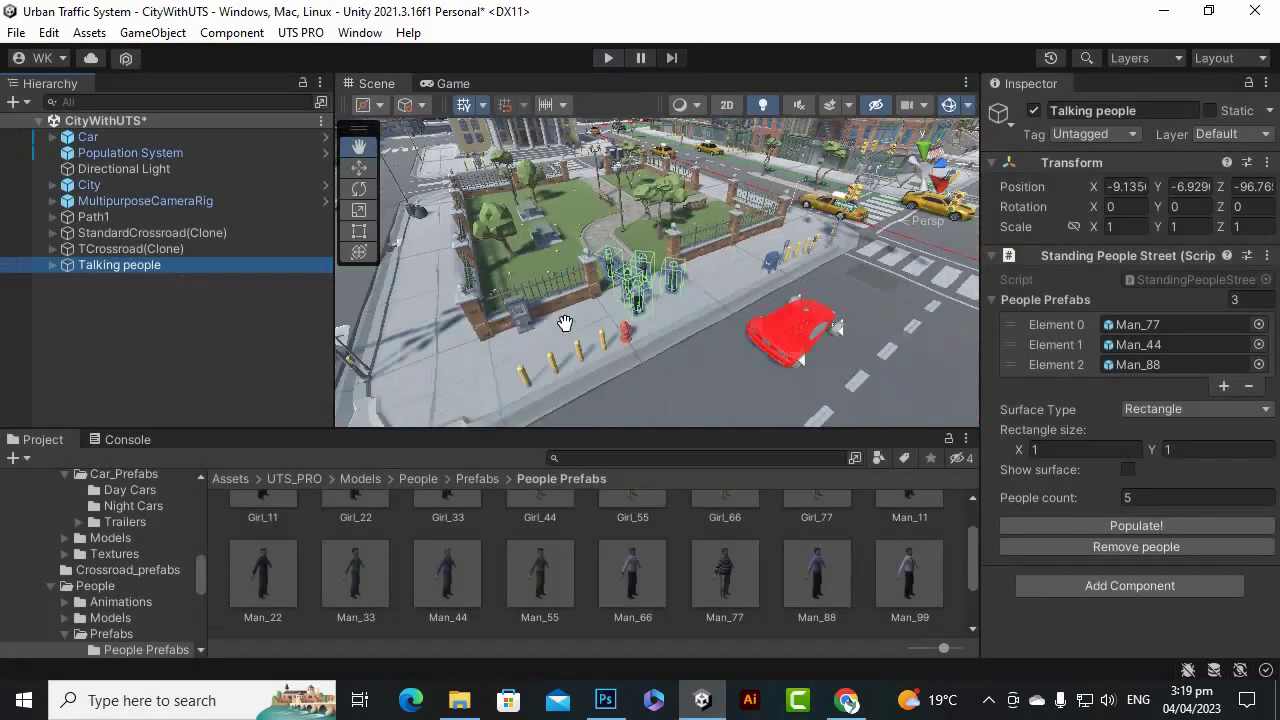
{"action": "left_click", "coordinate": [359, 168]}
{"action": "key", "text": "ctrl+d"}
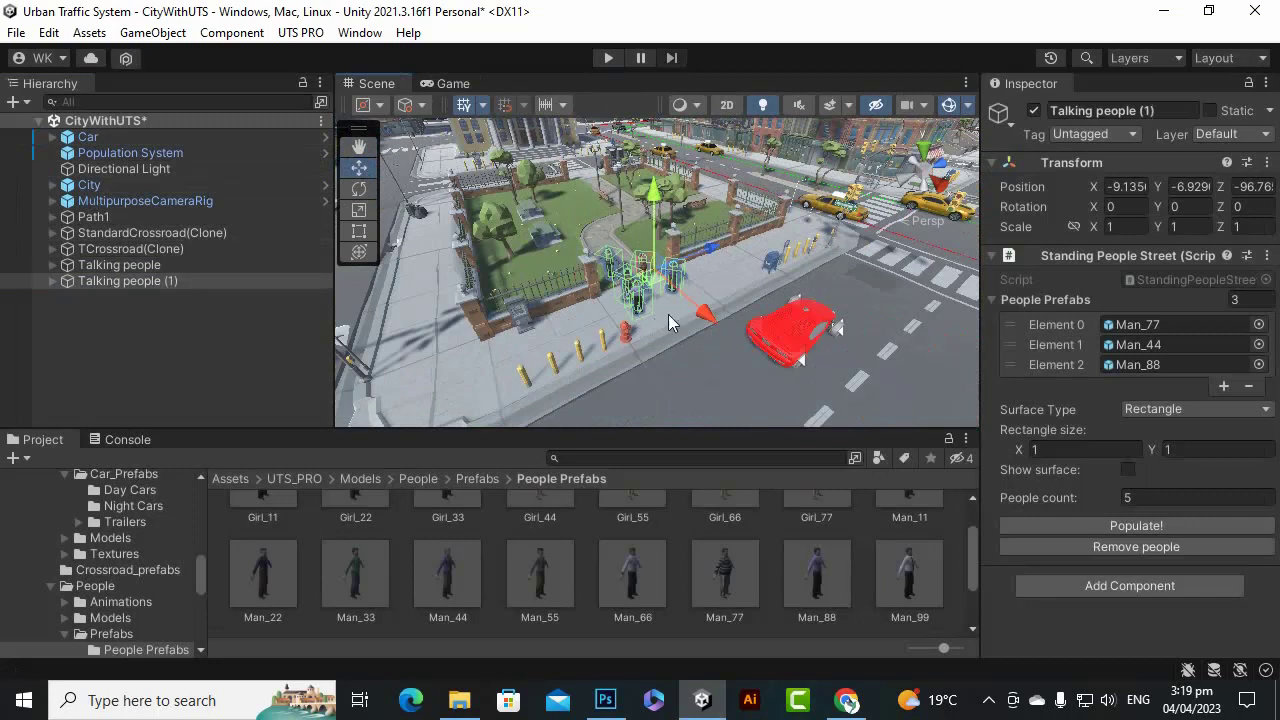
{"action": "left_click_drag", "start_coordinate": [713, 263], "coordinate": [562, 365]}
{"action": "key", "text": "ctrl+d"}
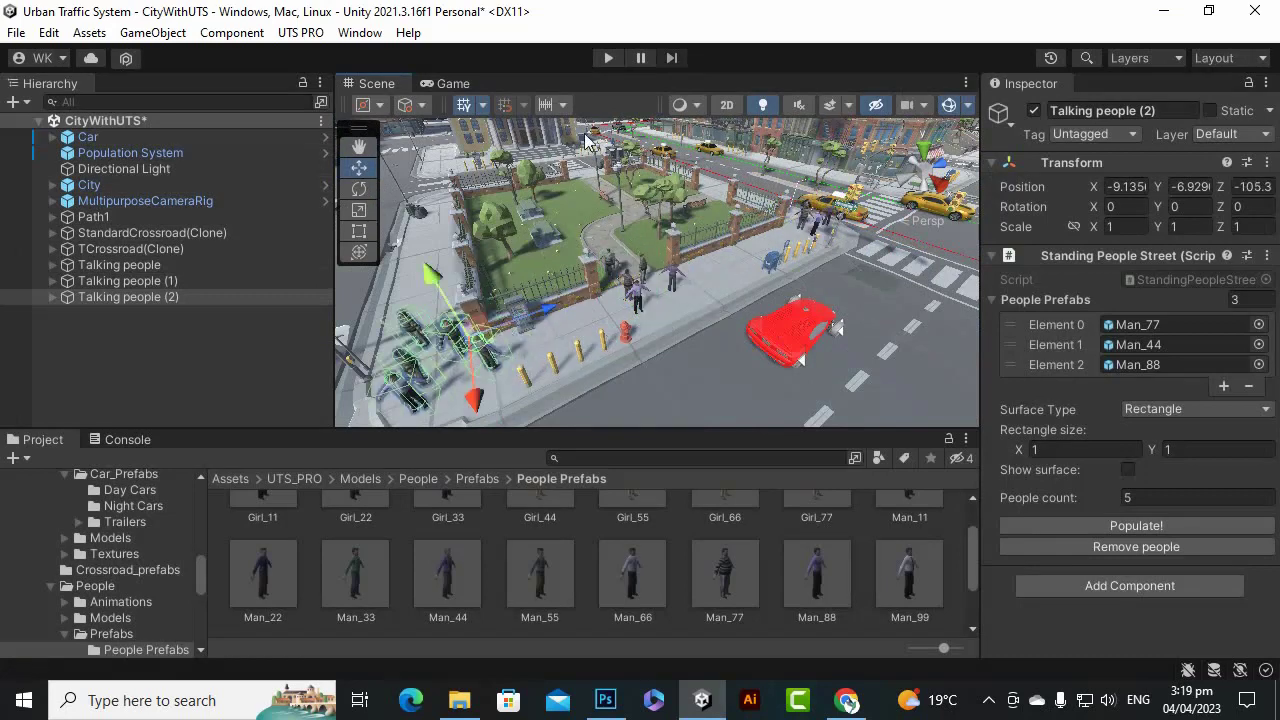
{"action": "left_click", "coordinate": [606, 57]}
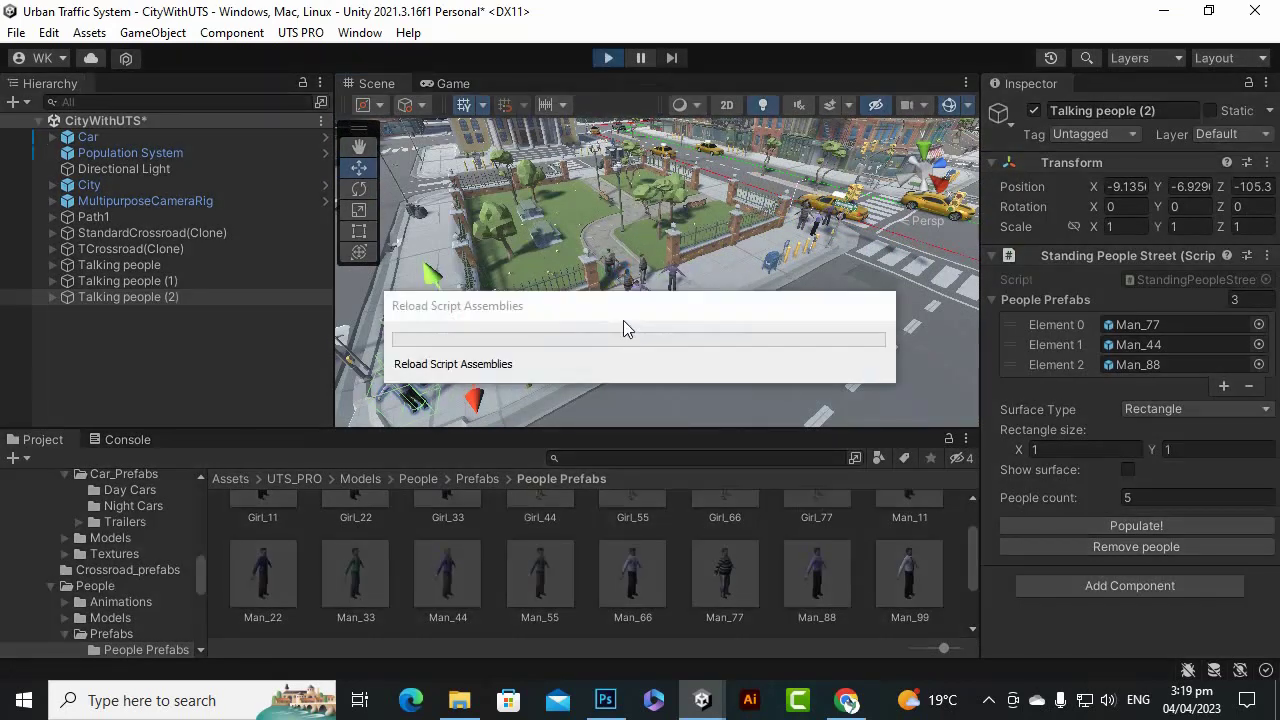